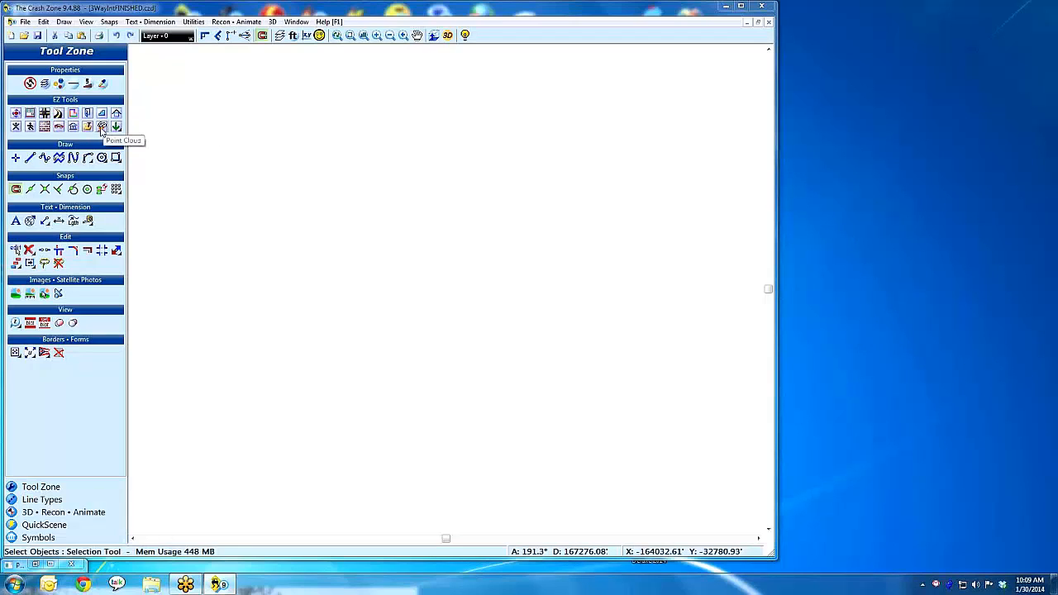
Open the Point Cloud window with the 3wayIntersection cloud, place it over the drawing area and enlarge it.
{"action": "left_click", "coordinate": [102, 126]}
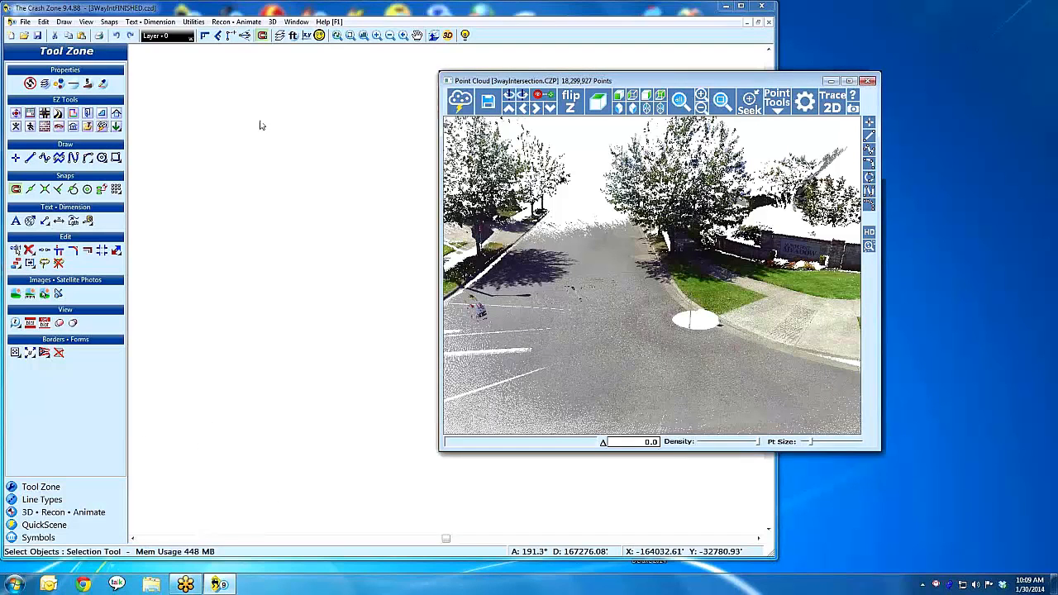
{"action": "left_click_drag", "start_coordinate": [568, 80], "coordinate": [374, 76]}
{"action": "left_click_drag", "start_coordinate": [686, 447], "coordinate": [736, 468]}
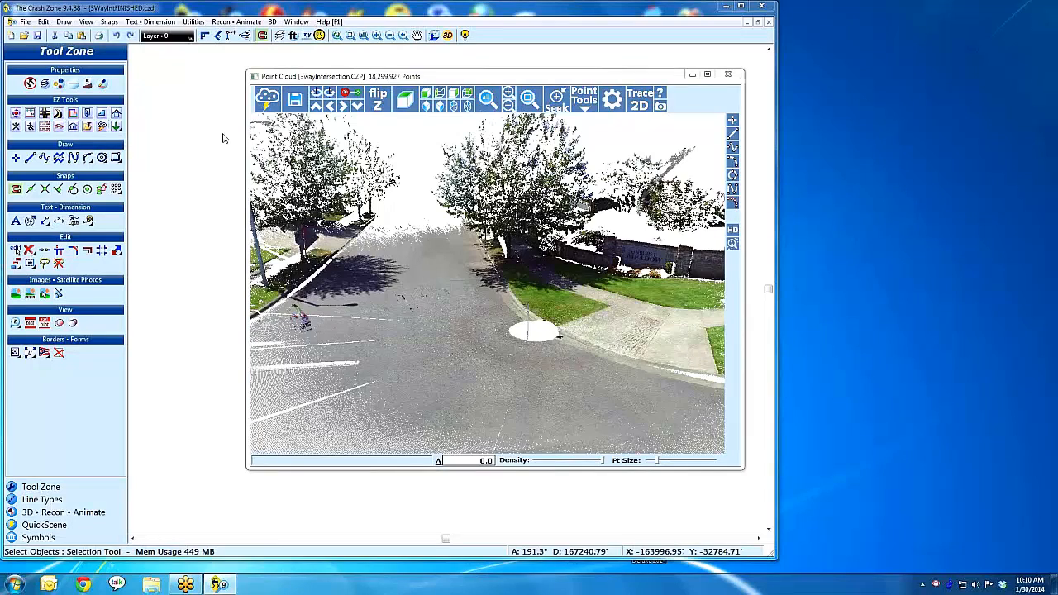
{"action": "left_click", "coordinate": [264, 130]}
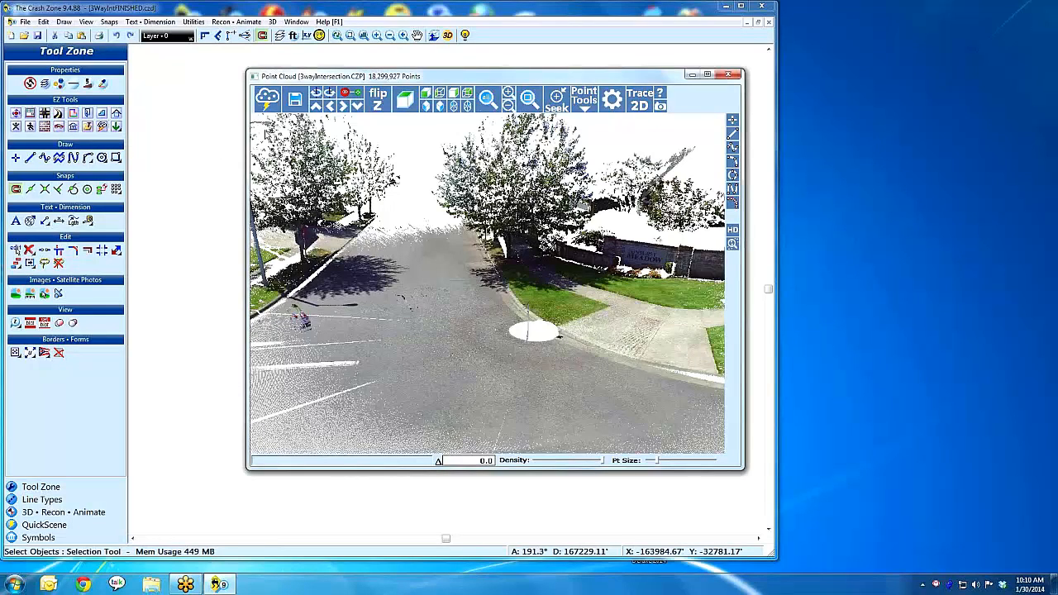
Check which file formats and point cloud files are available for loading, leaving the current cloud loaded.
{"action": "left_click", "coordinate": [266, 99]}
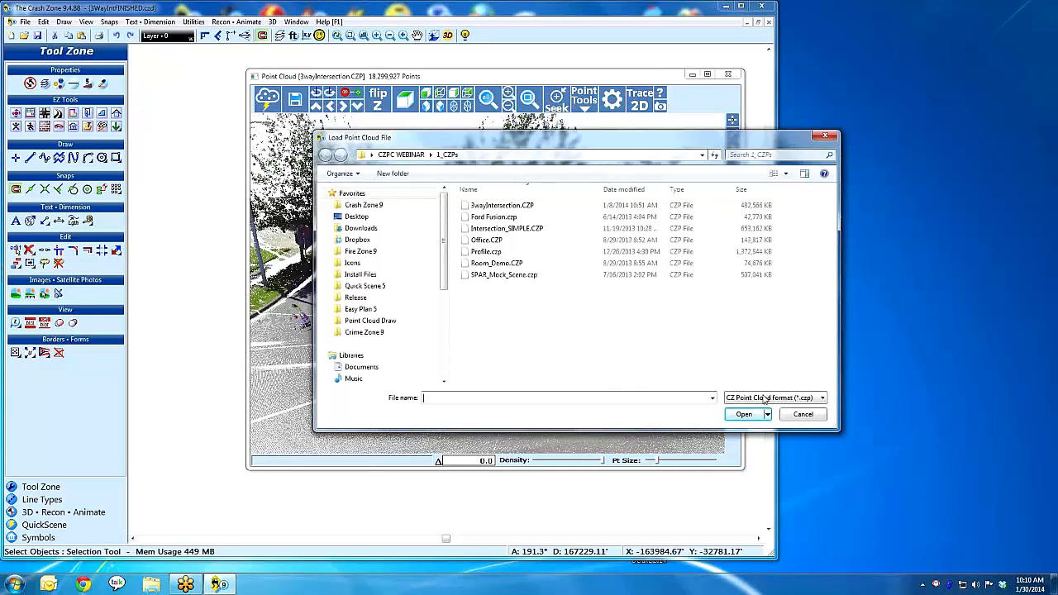
{"action": "left_click", "coordinate": [764, 399]}
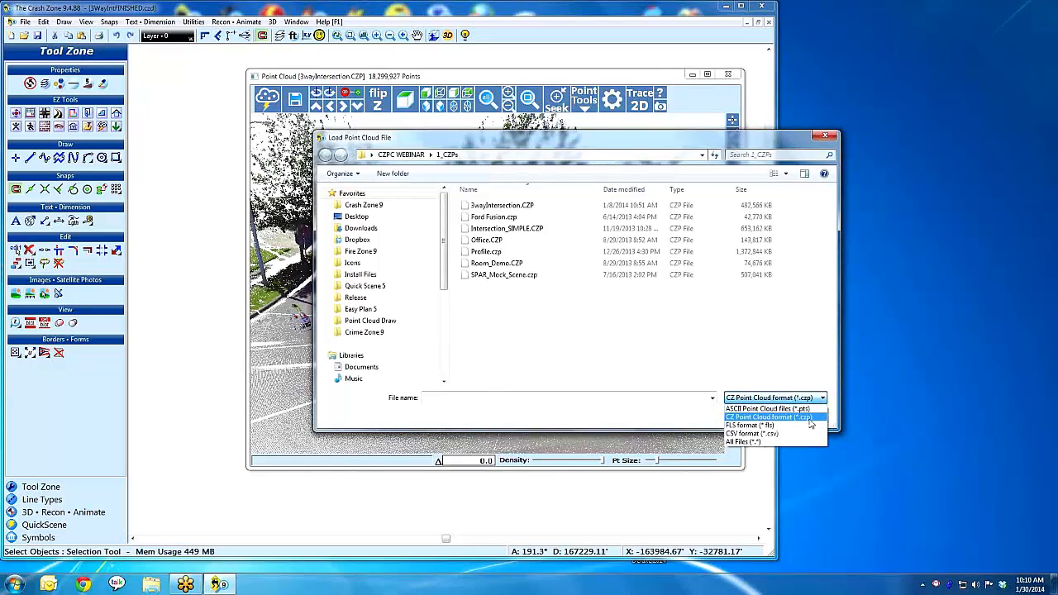
{"action": "left_click", "coordinate": [739, 332]}
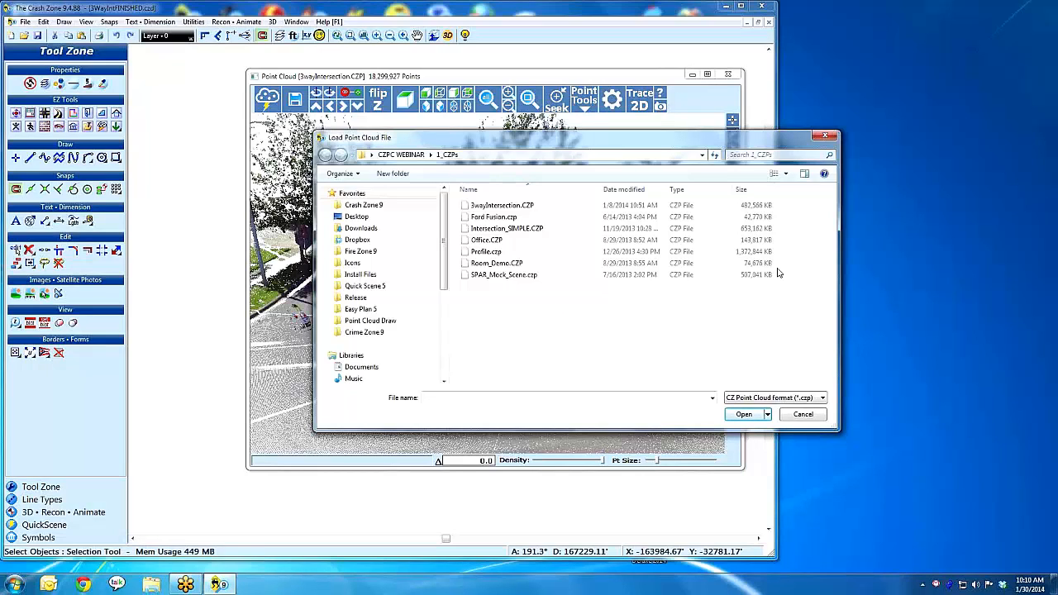
{"action": "left_click_drag", "start_coordinate": [703, 141], "coordinate": [583, 128]}
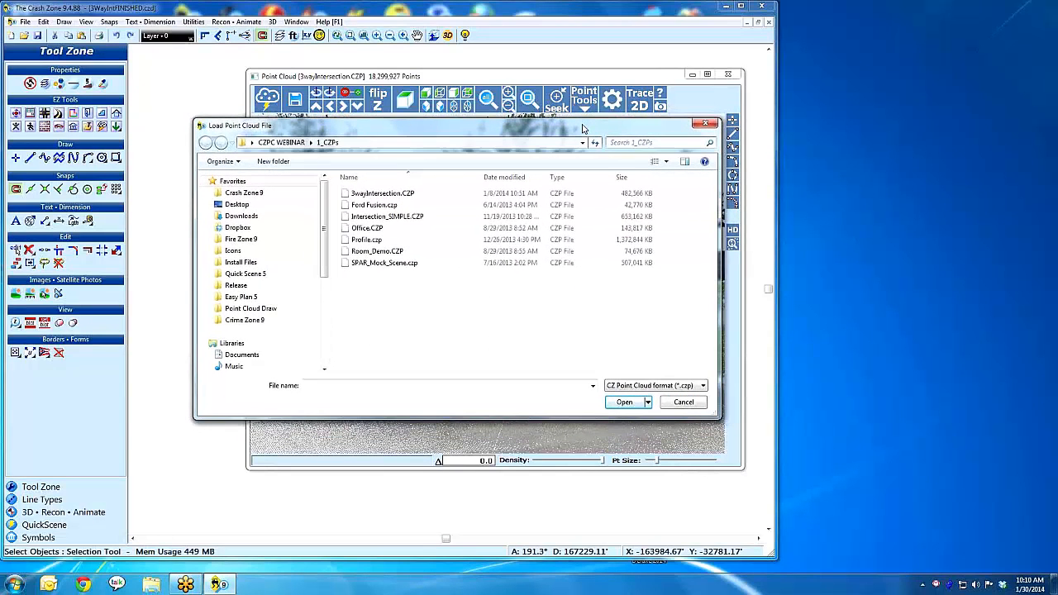
{"action": "left_click", "coordinate": [683, 402]}
Examine the intersection point cloud from several angles and distances, and review the available point tools.
{"action": "left_click_drag", "start_coordinate": [438, 308], "coordinate": [398, 309]}
{"action": "scroll", "coordinate": [488, 331], "scroll_direction": "up", "scroll_amount": 5}
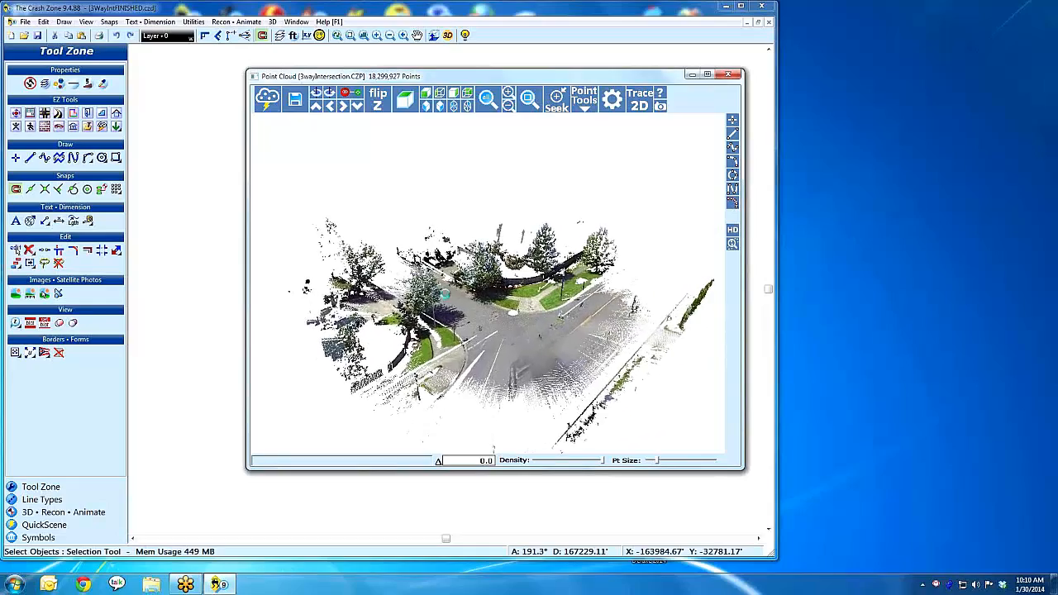
{"action": "mouse_move", "coordinate": [533, 285]}
{"action": "left_mouse_down"}
{"action": "mouse_move", "coordinate": [487, 283]}
{"action": "mouse_move", "coordinate": [502, 305]}
{"action": "mouse_move", "coordinate": [494, 289]}
{"action": "mouse_move", "coordinate": [529, 298]}
{"action": "left_mouse_up"}
{"action": "scroll", "coordinate": [510, 282], "scroll_direction": "up", "scroll_amount": 3}
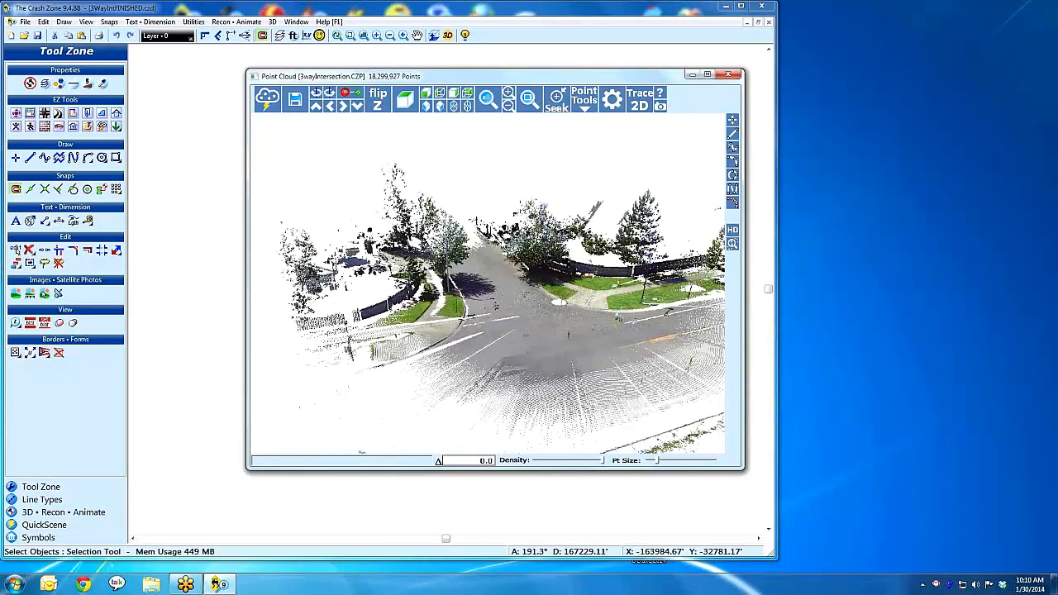
{"action": "left_click_drag", "start_coordinate": [513, 207], "coordinate": [528, 272]}
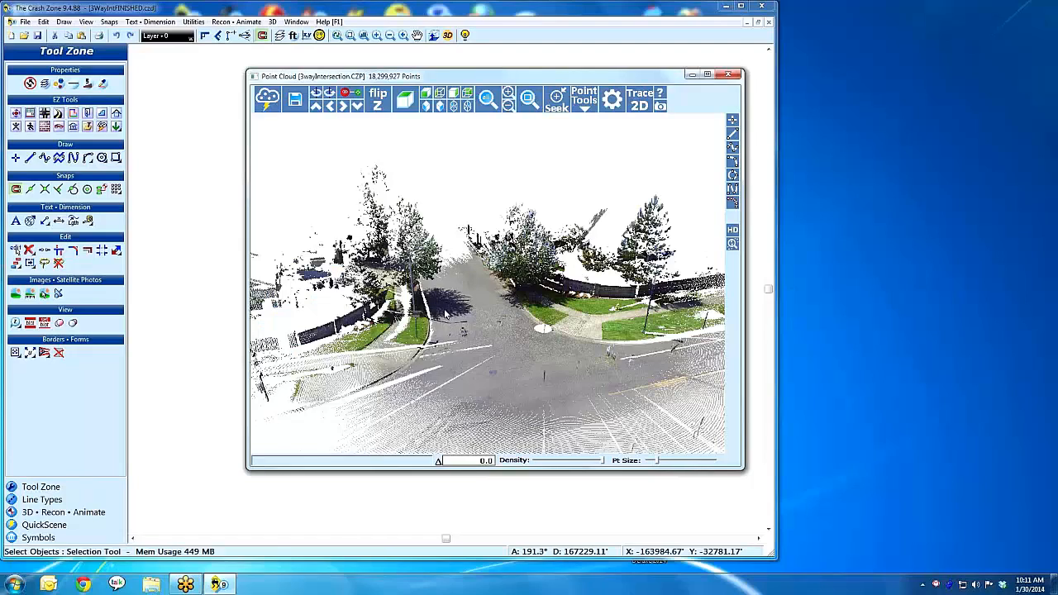
{"action": "mouse_move", "coordinate": [447, 320]}
{"action": "left_mouse_down"}
{"action": "mouse_move", "coordinate": [450, 192]}
{"action": "mouse_move", "coordinate": [448, 338]}
{"action": "left_mouse_up"}
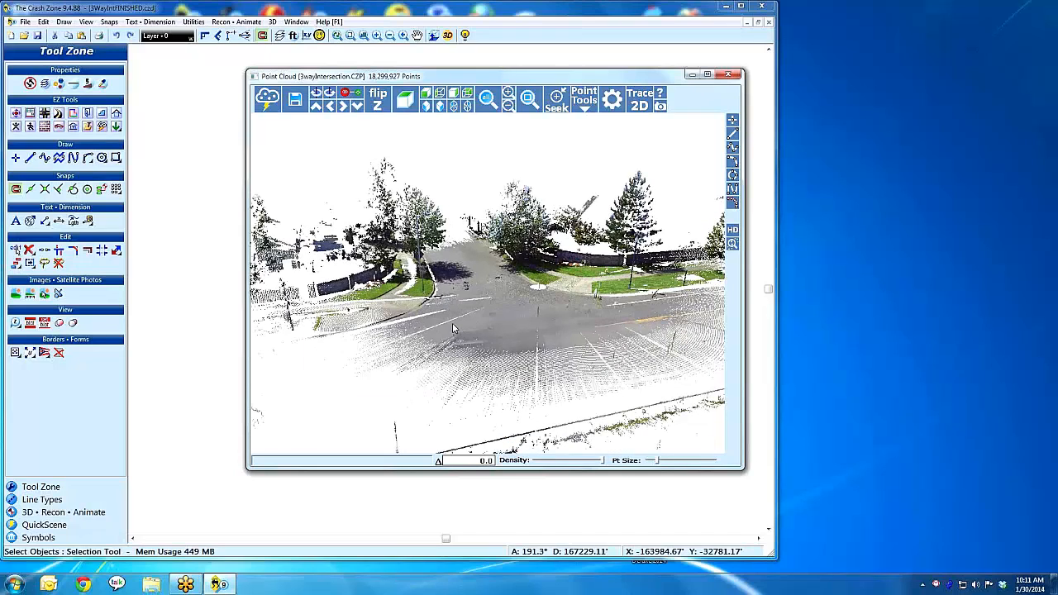
{"action": "mouse_move", "coordinate": [461, 296]}
{"action": "left_mouse_down"}
{"action": "mouse_move", "coordinate": [459, 314]}
{"action": "mouse_move", "coordinate": [461, 292]}
{"action": "left_mouse_up"}
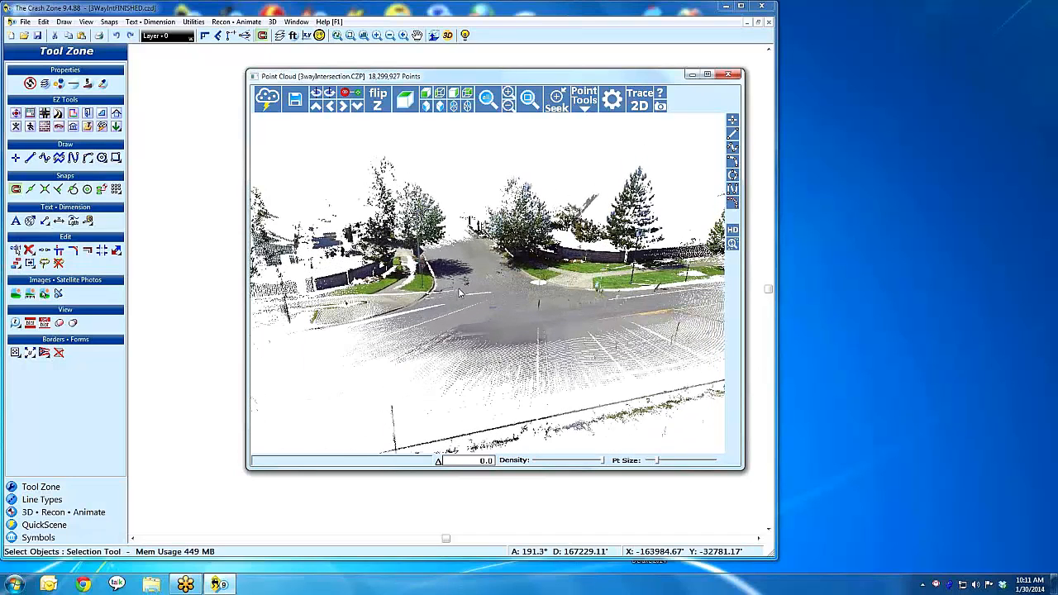
{"action": "left_click", "coordinate": [585, 100]}
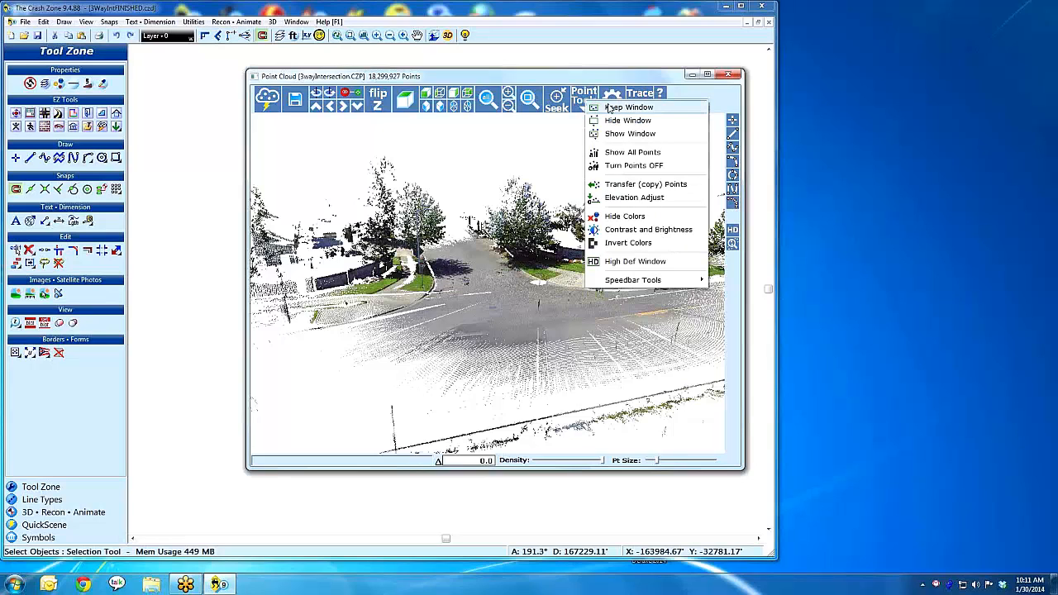
{"action": "left_click", "coordinate": [519, 148]}
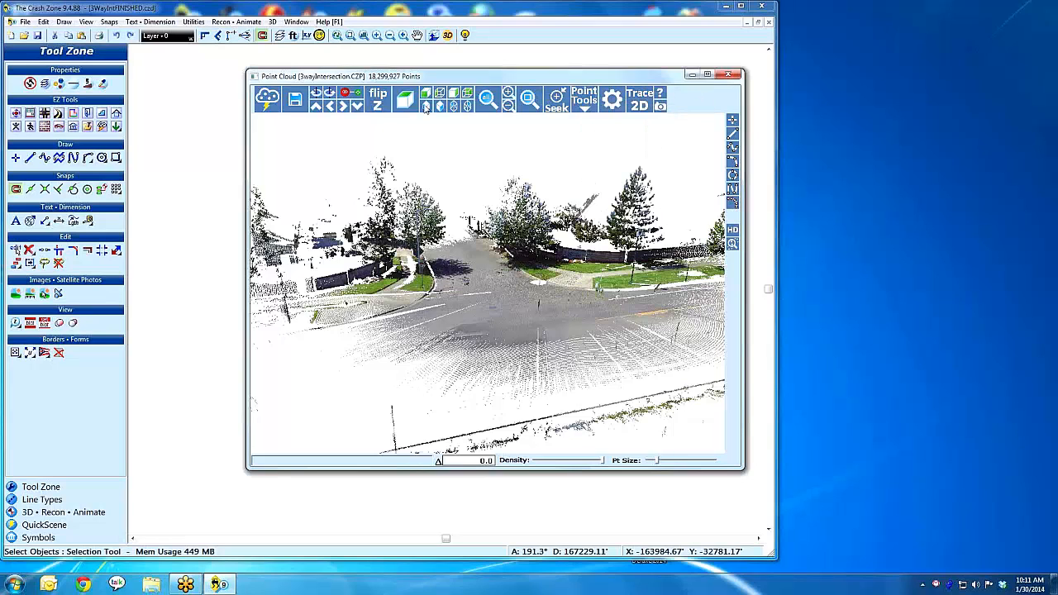
View the whole point cloud in a side-on elevation and in the top view, consulting the point tools.
{"action": "left_click", "coordinate": [426, 98]}
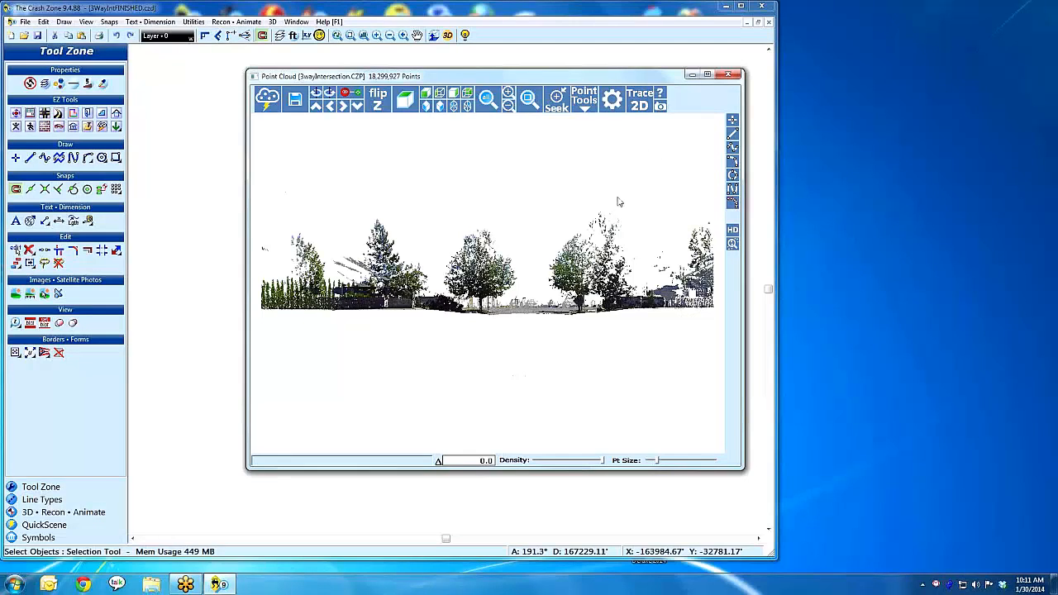
{"action": "left_click", "coordinate": [584, 100]}
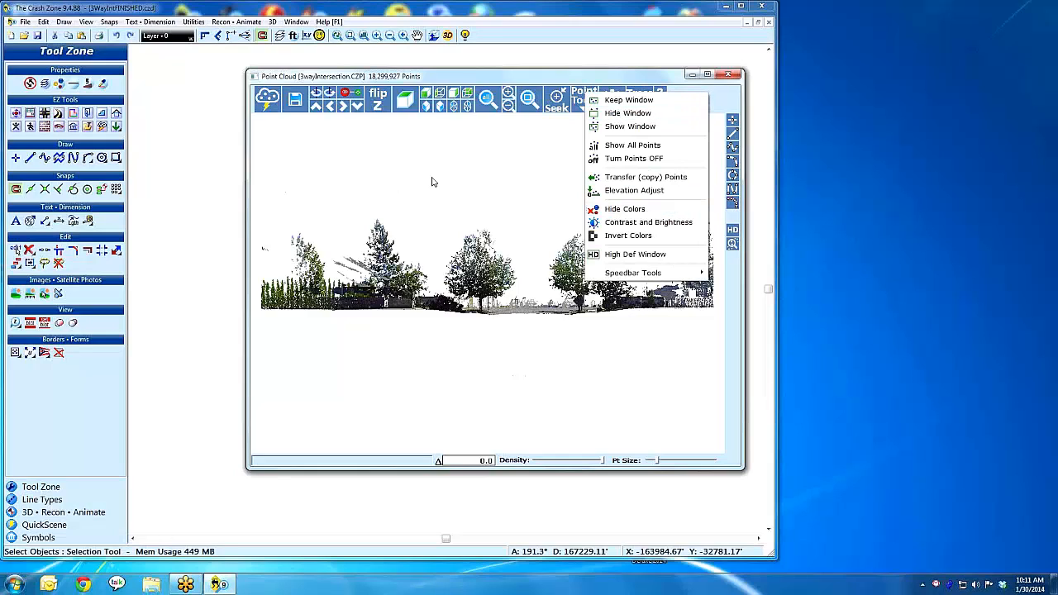
{"action": "left_click", "coordinate": [405, 99]}
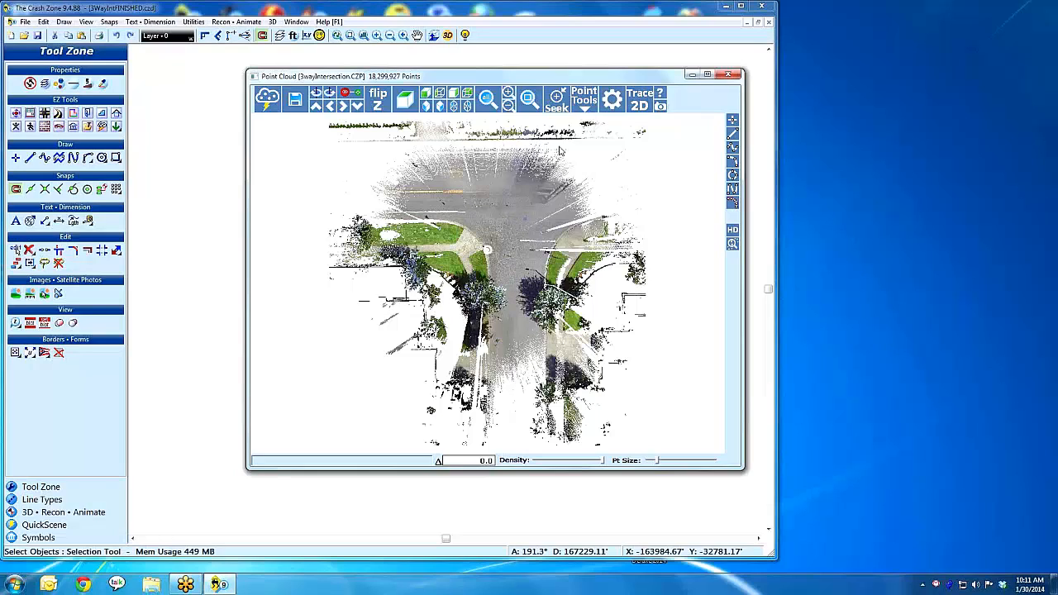
{"action": "left_click", "coordinate": [586, 103]}
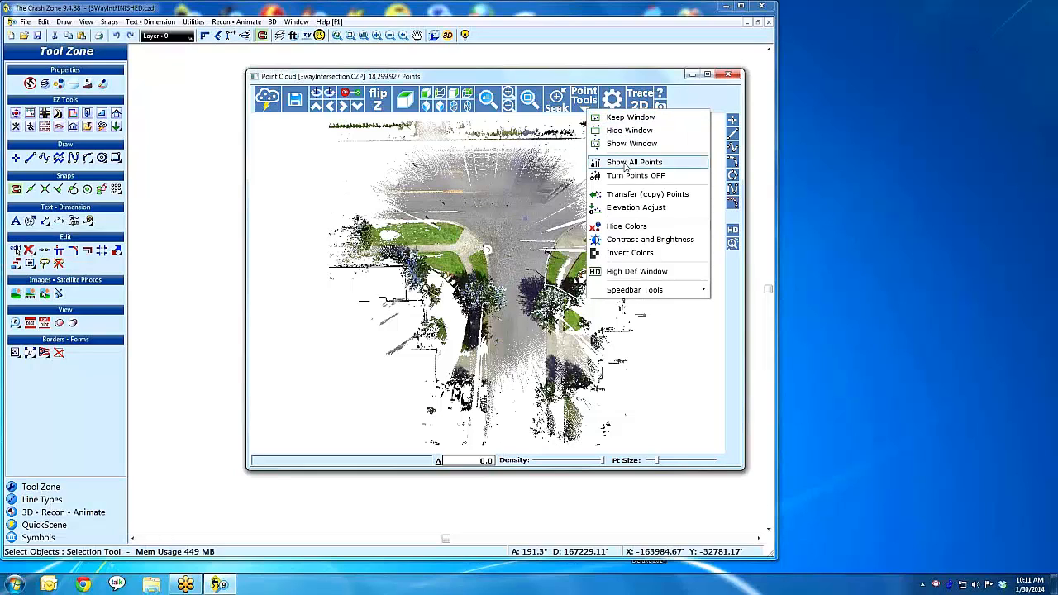
{"action": "left_click", "coordinate": [532, 164]}
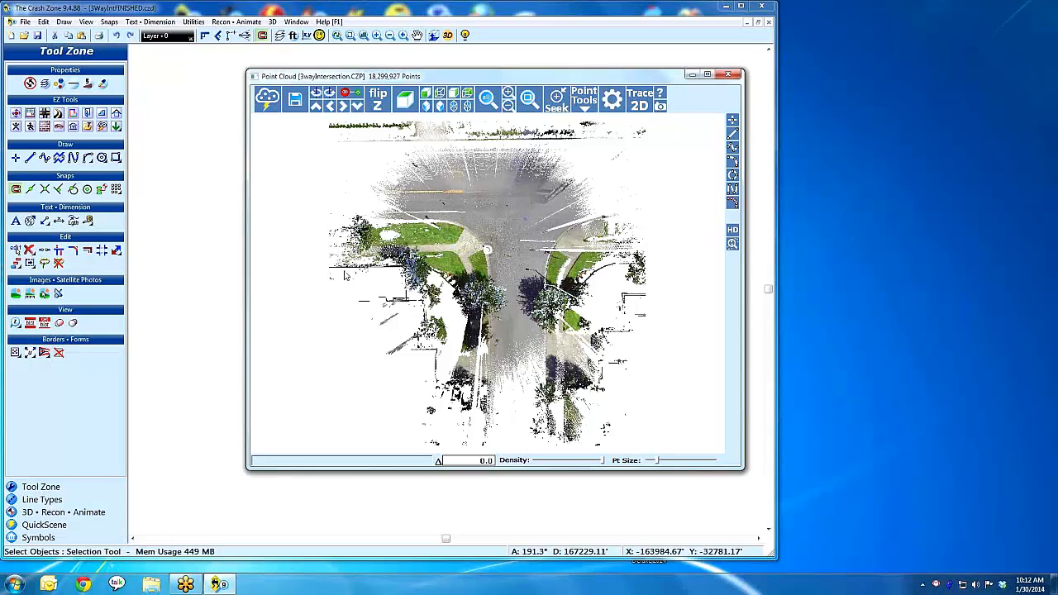
Switch the point cloud to an isometric view and examine the intersection from the main road side.
{"action": "left_click", "coordinate": [426, 106]}
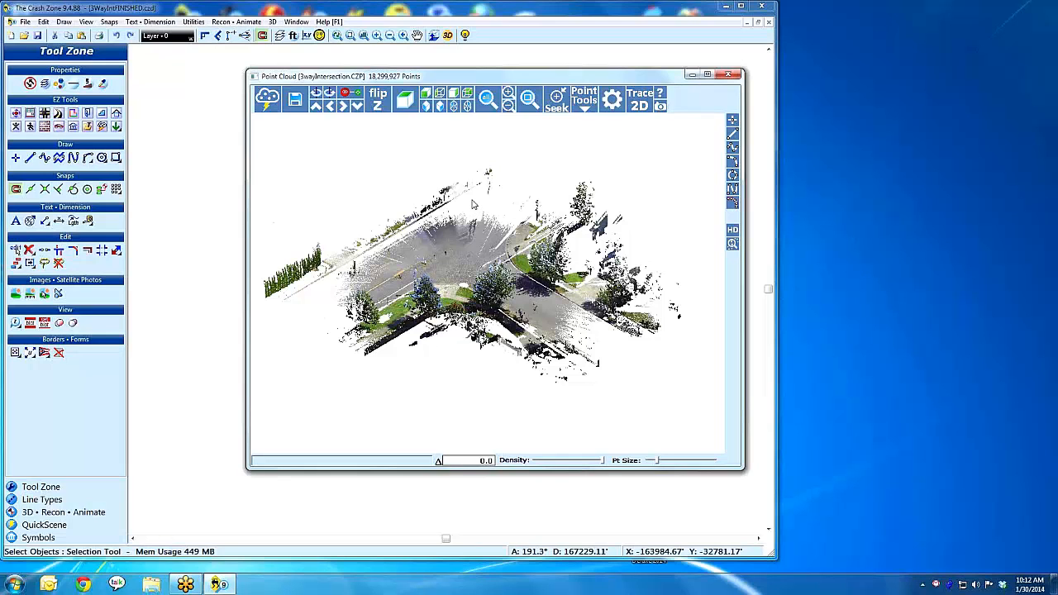
{"action": "left_click_drag", "start_coordinate": [478, 188], "coordinate": [546, 279]}
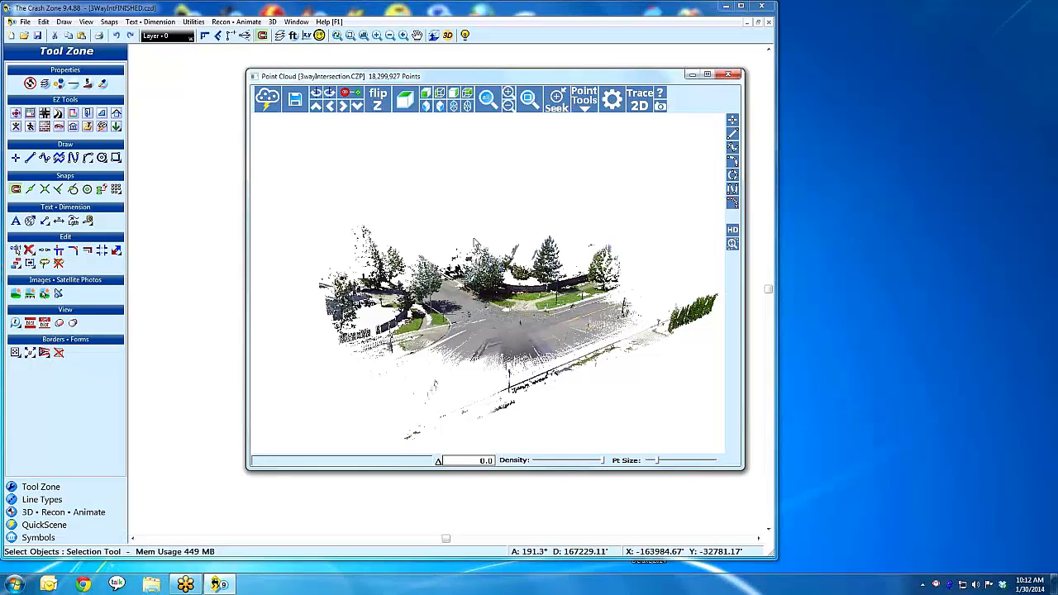
{"action": "left_click_drag", "start_coordinate": [497, 328], "coordinate": [491, 304]}
{"action": "scroll", "coordinate": [514, 327], "scroll_direction": "up", "scroll_amount": 5}
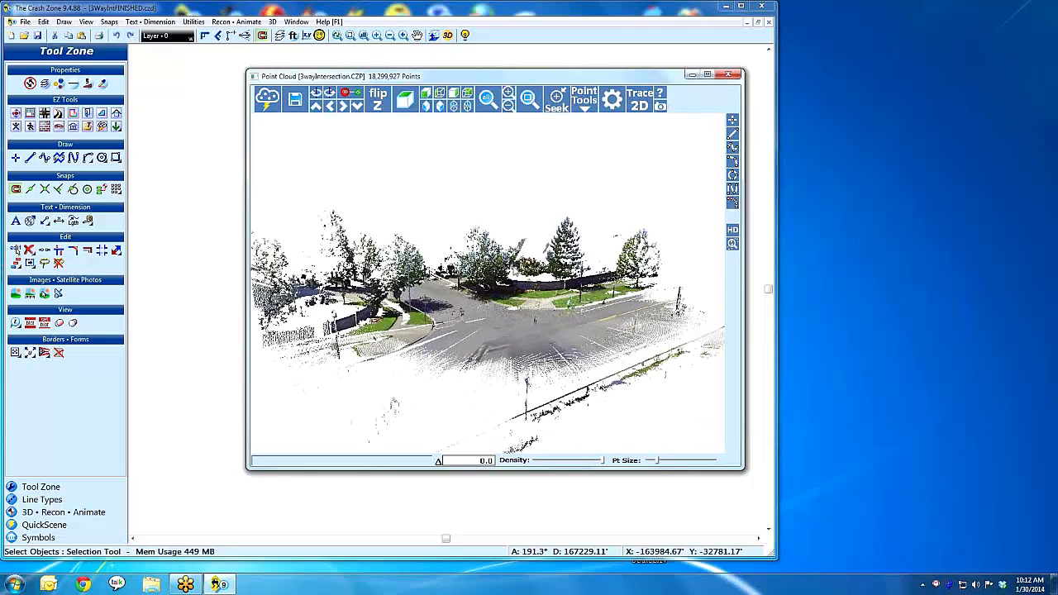
{"action": "left_click_drag", "start_coordinate": [500, 265], "coordinate": [498, 220]}
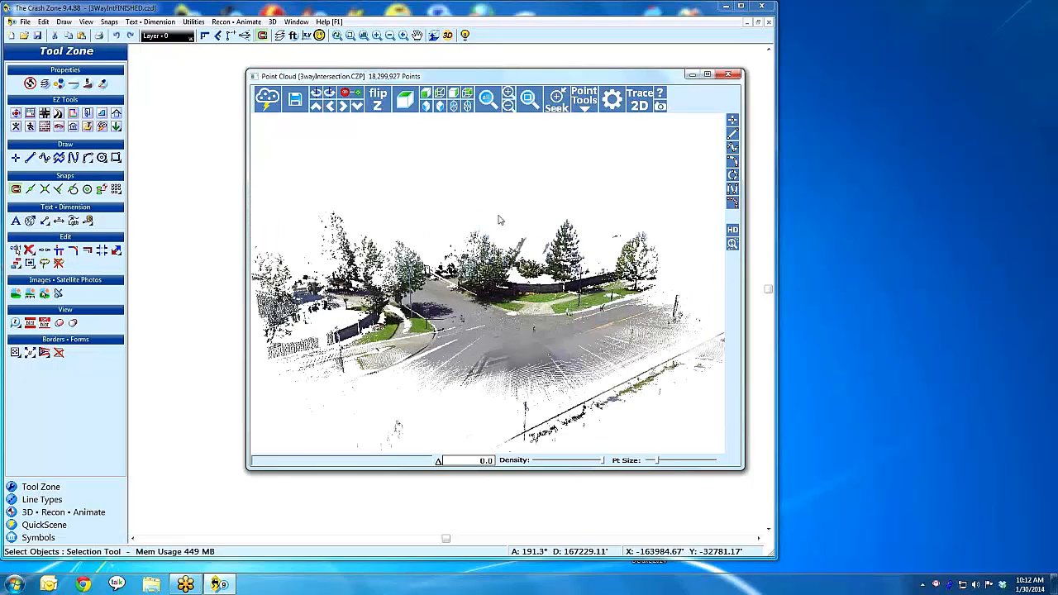
Show the ground plane beneath the point cloud and inspect it from ground level and from above.
{"action": "left_click", "coordinate": [582, 97]}
{"action": "left_click", "coordinate": [610, 99]}
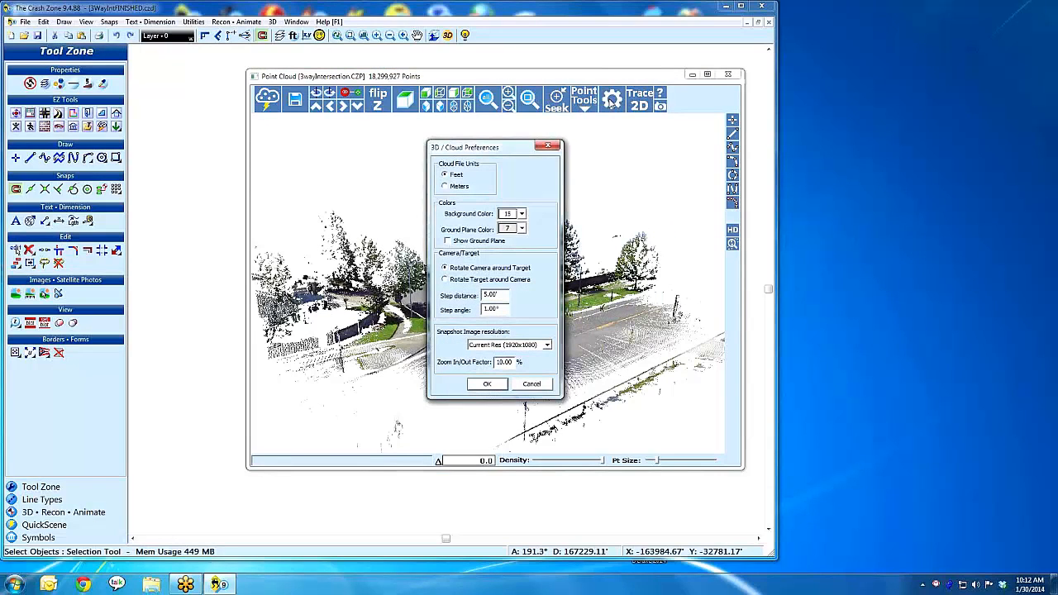
{"action": "left_click", "coordinate": [489, 381]}
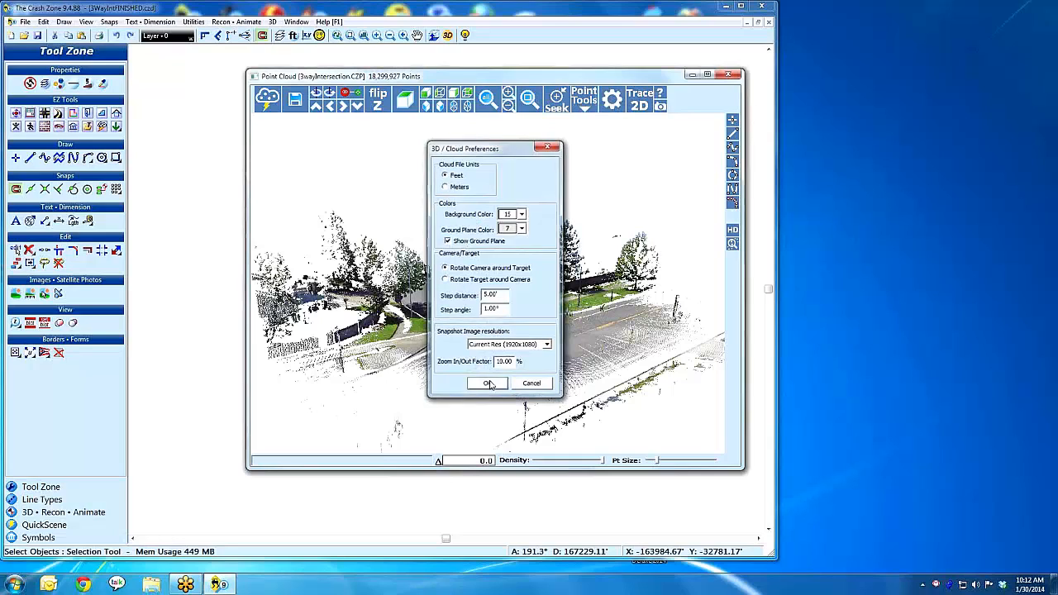
{"action": "left_click_drag", "start_coordinate": [494, 344], "coordinate": [481, 364]}
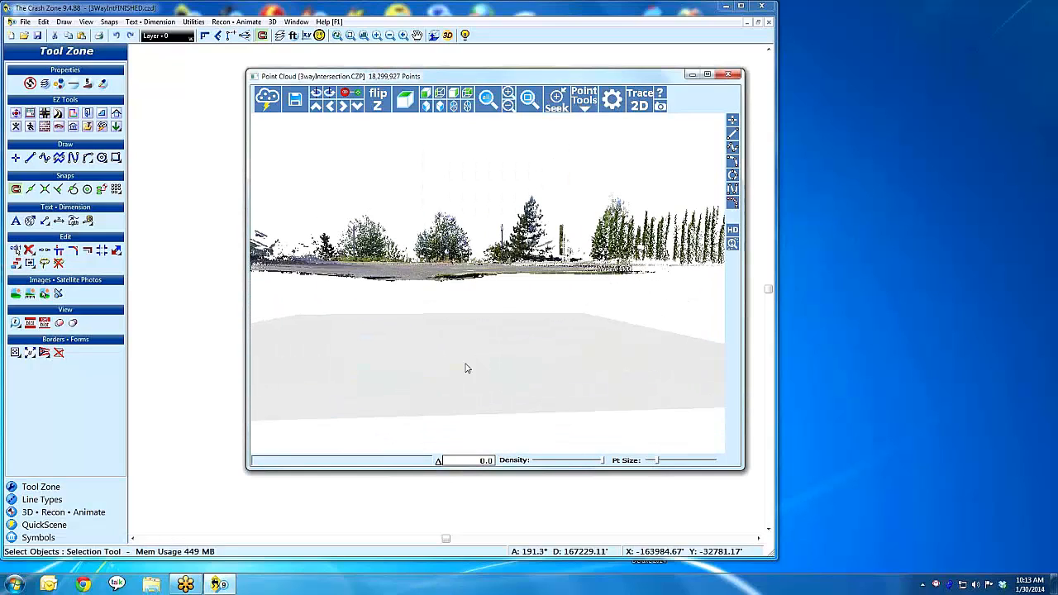
{"action": "left_click_drag", "start_coordinate": [407, 362], "coordinate": [477, 359]}
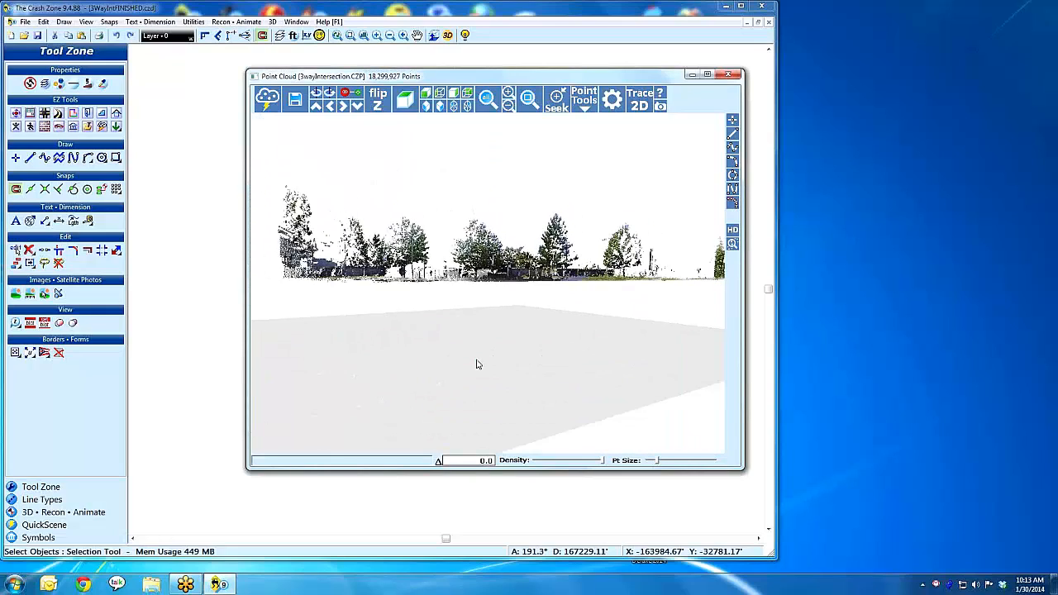
{"action": "left_click_drag", "start_coordinate": [506, 315], "coordinate": [543, 143]}
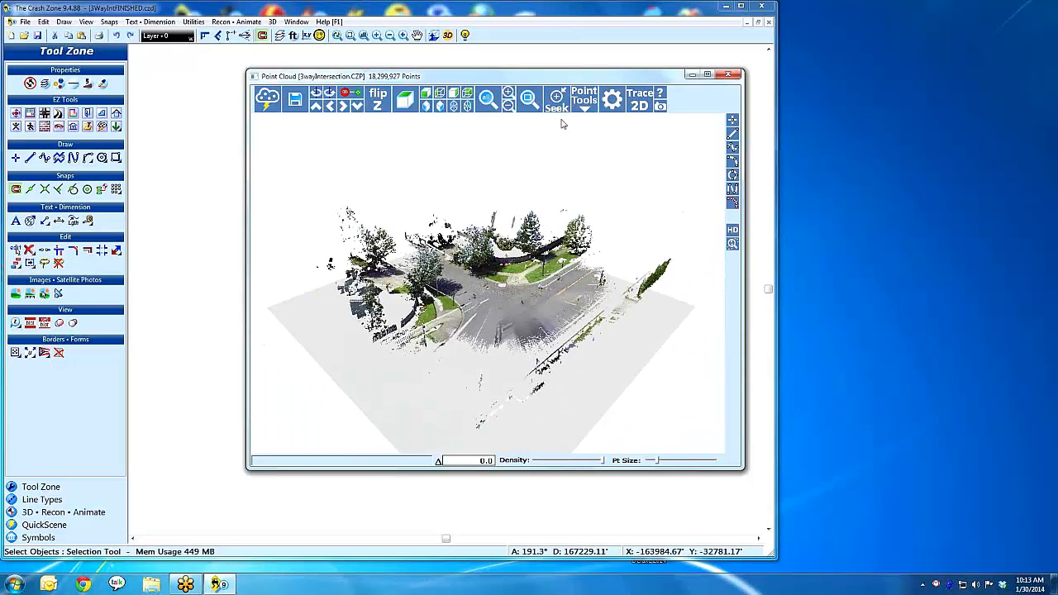
Check the cloud's minimum and maximum elevations with Elevation Adjust, without changing the ground level.
{"action": "left_click", "coordinate": [582, 99]}
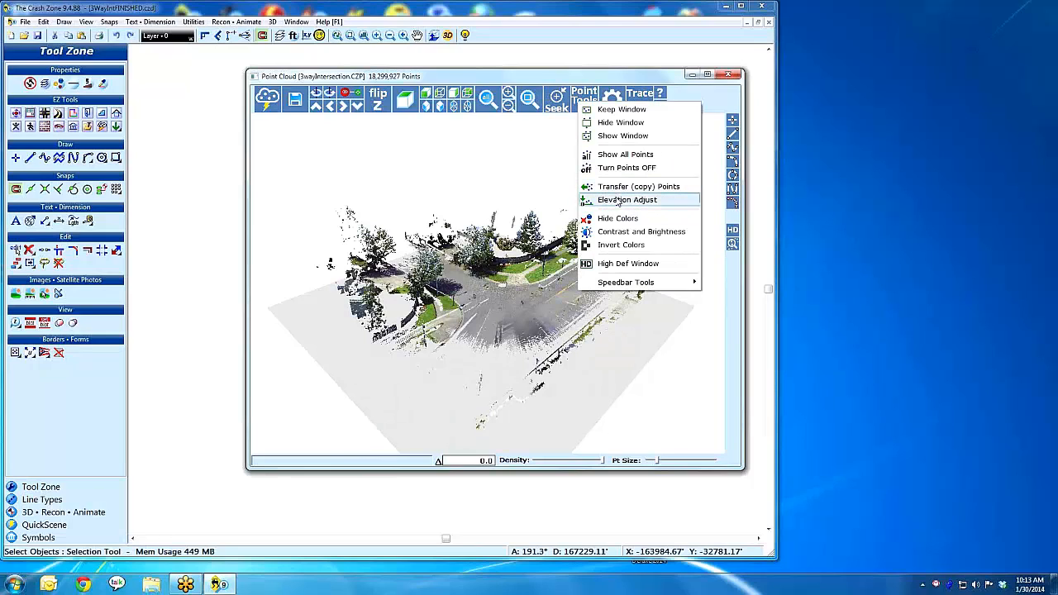
{"action": "left_click", "coordinate": [617, 202]}
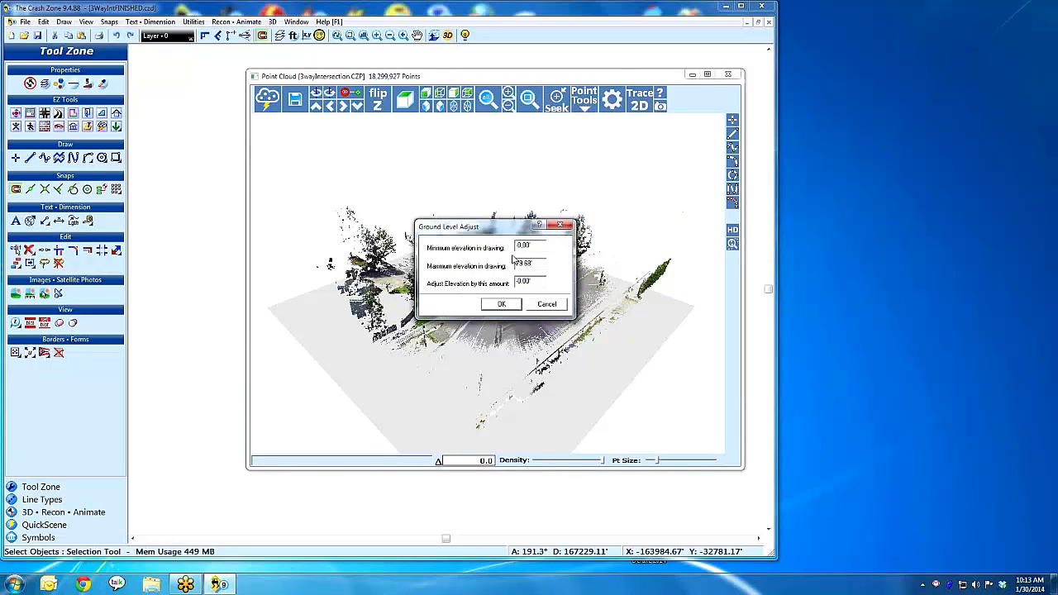
{"action": "left_click", "coordinate": [546, 304]}
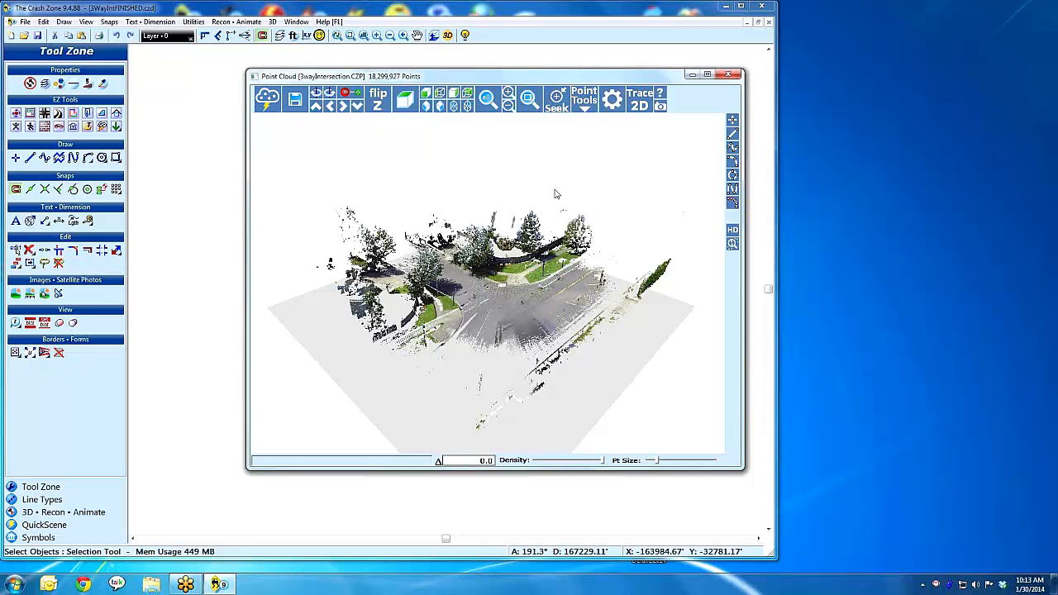
Hide the ground plane in the 3D / Cloud Preferences and view the intersection from above.
{"action": "left_click_drag", "start_coordinate": [577, 165], "coordinate": [529, 227]}
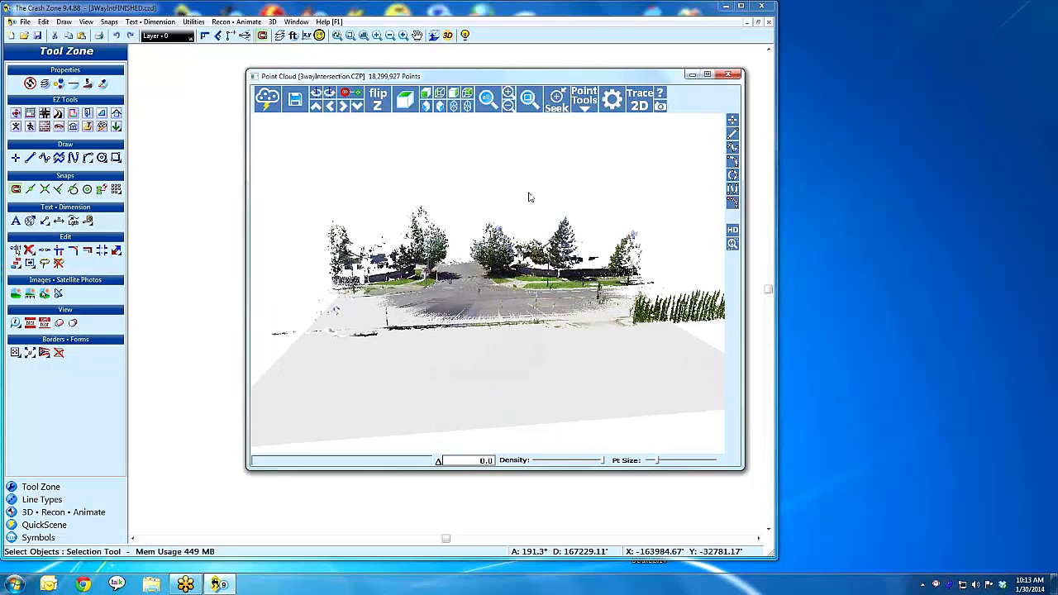
{"action": "mouse_move", "coordinate": [538, 206]}
{"action": "left_mouse_down"}
{"action": "mouse_move", "coordinate": [557, 181]}
{"action": "mouse_move", "coordinate": [540, 188]}
{"action": "left_mouse_up"}
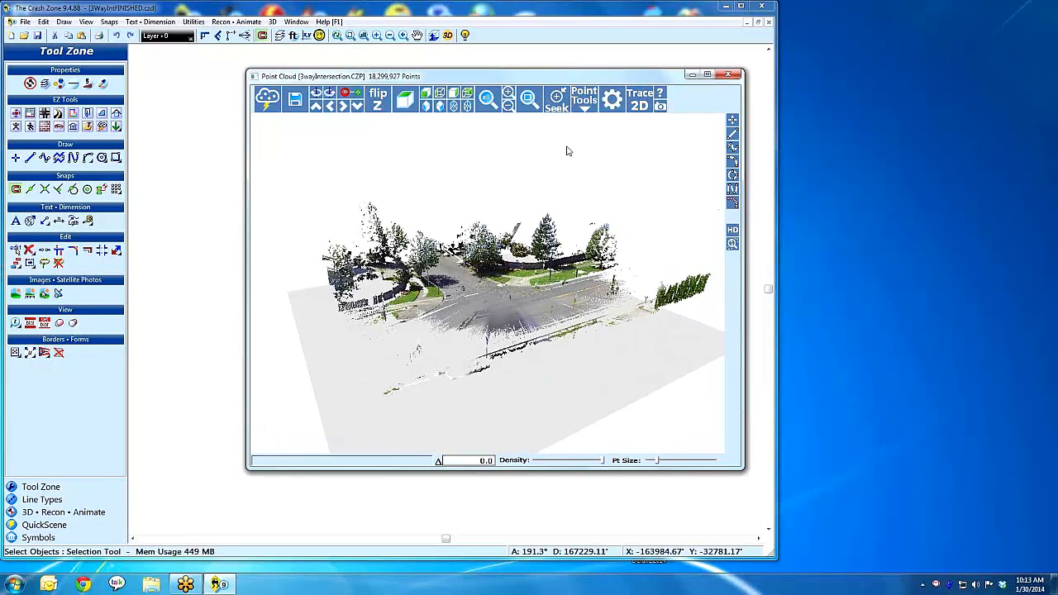
{"action": "left_click", "coordinate": [611, 103]}
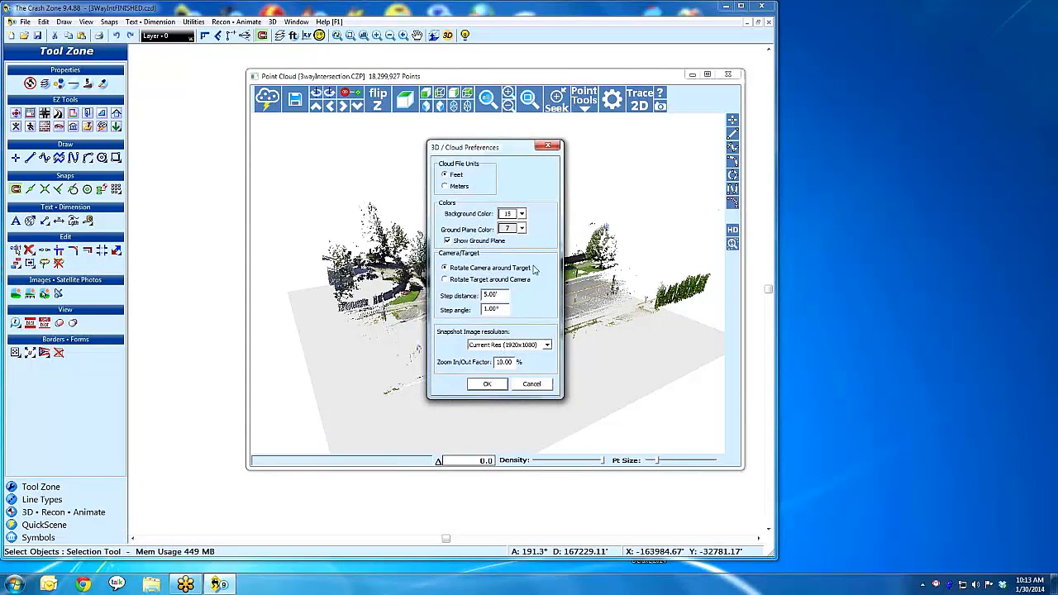
{"action": "left_click", "coordinate": [487, 383]}
{"action": "left_click_drag", "start_coordinate": [427, 312], "coordinate": [463, 266]}
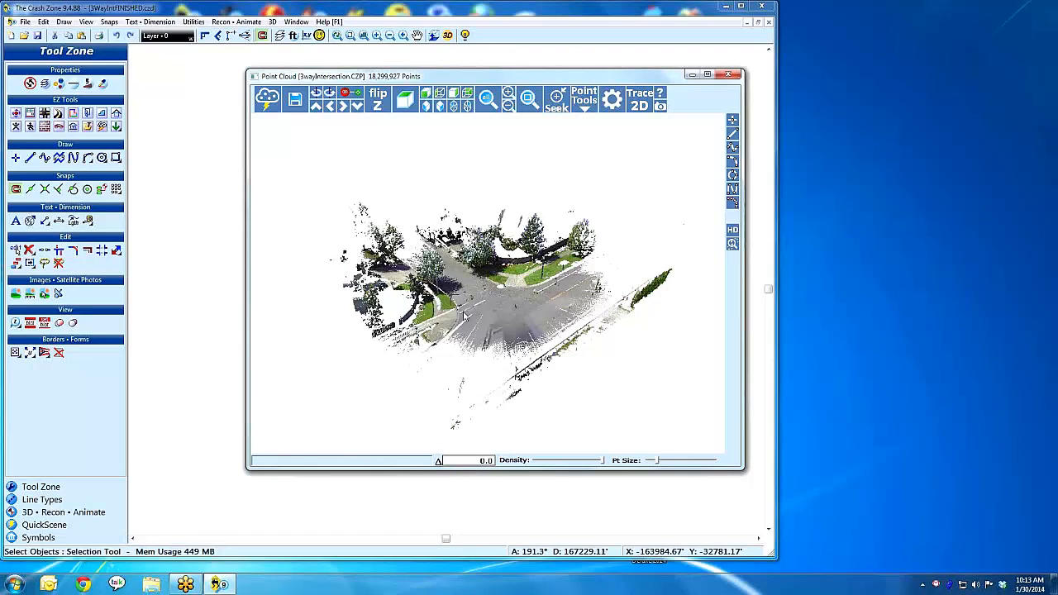
Set the camera step distance to 7 in the 3D / Cloud Preferences and try it out on the intersection.
{"action": "mouse_move", "coordinate": [452, 326]}
{"action": "left_mouse_down"}
{"action": "mouse_move", "coordinate": [378, 321]}
{"action": "mouse_move", "coordinate": [395, 305]}
{"action": "mouse_move", "coordinate": [415, 317]}
{"action": "mouse_move", "coordinate": [488, 302]}
{"action": "mouse_move", "coordinate": [468, 333]}
{"action": "mouse_move", "coordinate": [456, 326]}
{"action": "mouse_move", "coordinate": [487, 316]}
{"action": "mouse_move", "coordinate": [470, 323]}
{"action": "left_mouse_up"}
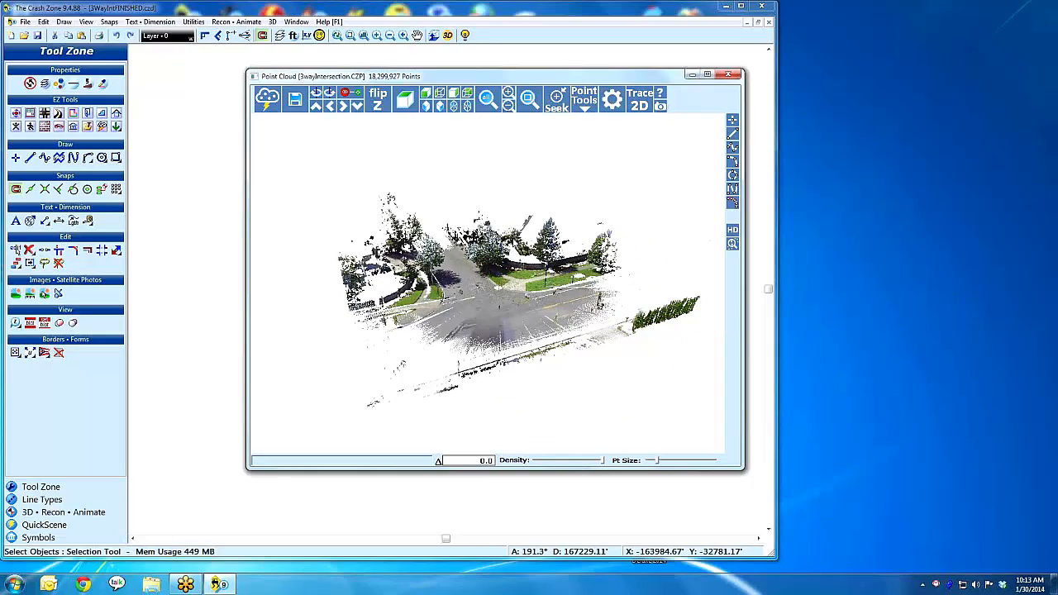
{"action": "left_click_drag", "start_coordinate": [470, 324], "coordinate": [519, 307]}
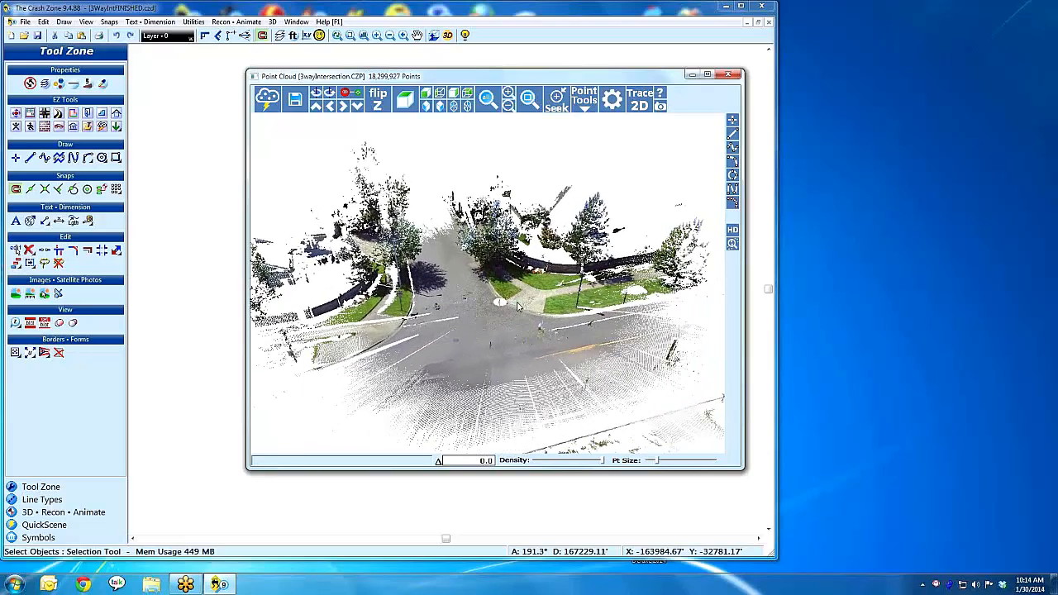
{"action": "left_click", "coordinate": [611, 99]}
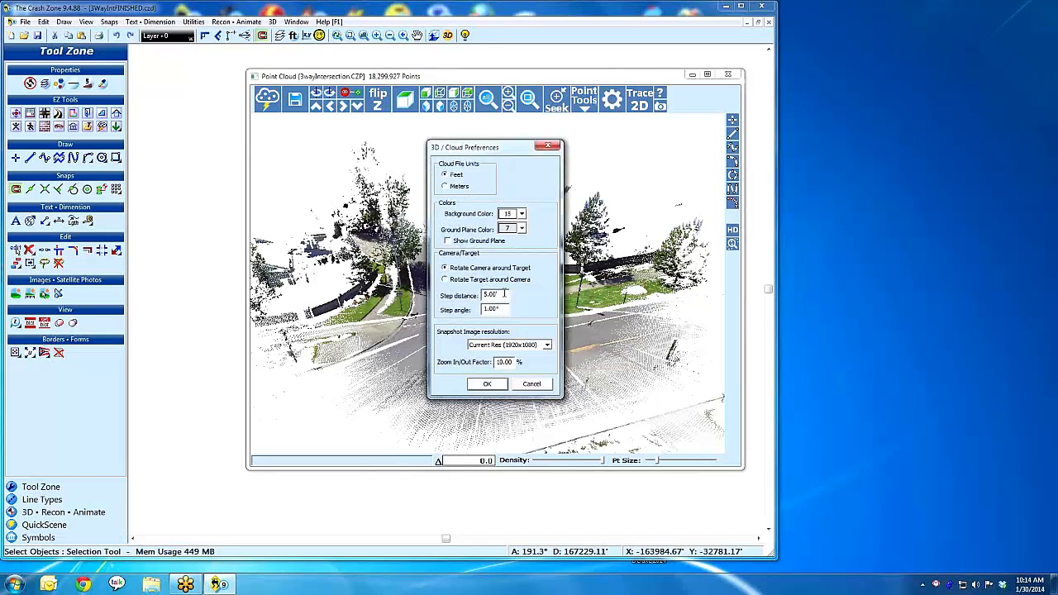
{"action": "left_click_drag", "start_coordinate": [503, 294], "coordinate": [482, 295]}
{"action": "type", "text": "7"}
{"action": "left_click", "coordinate": [489, 385]}
{"action": "scroll", "coordinate": [554, 376], "scroll_direction": "up", "scroll_amount": 8}
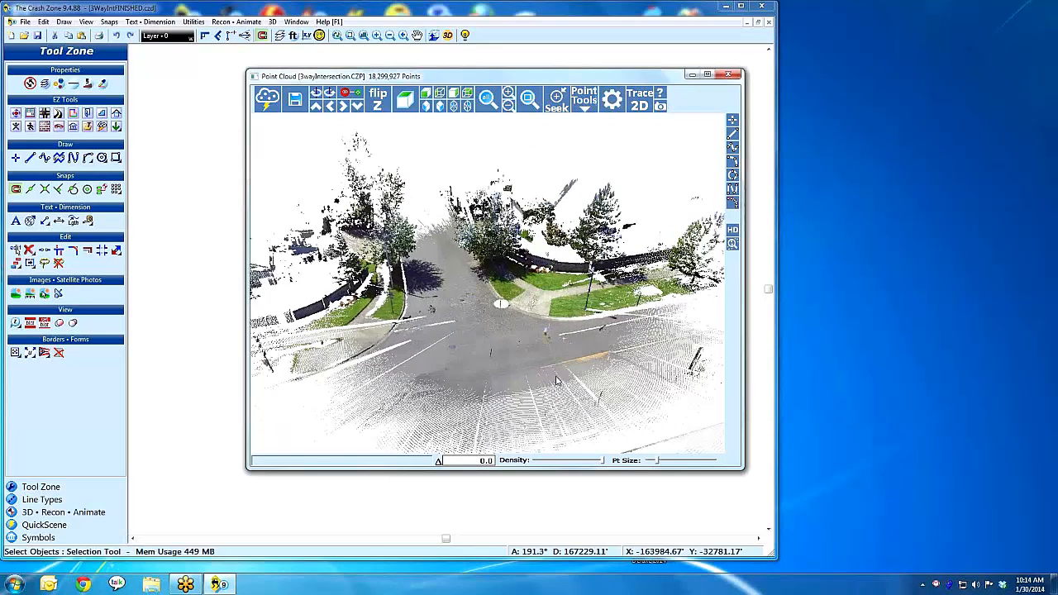
{"action": "scroll", "coordinate": [555, 376], "scroll_direction": "down", "scroll_amount": 6}
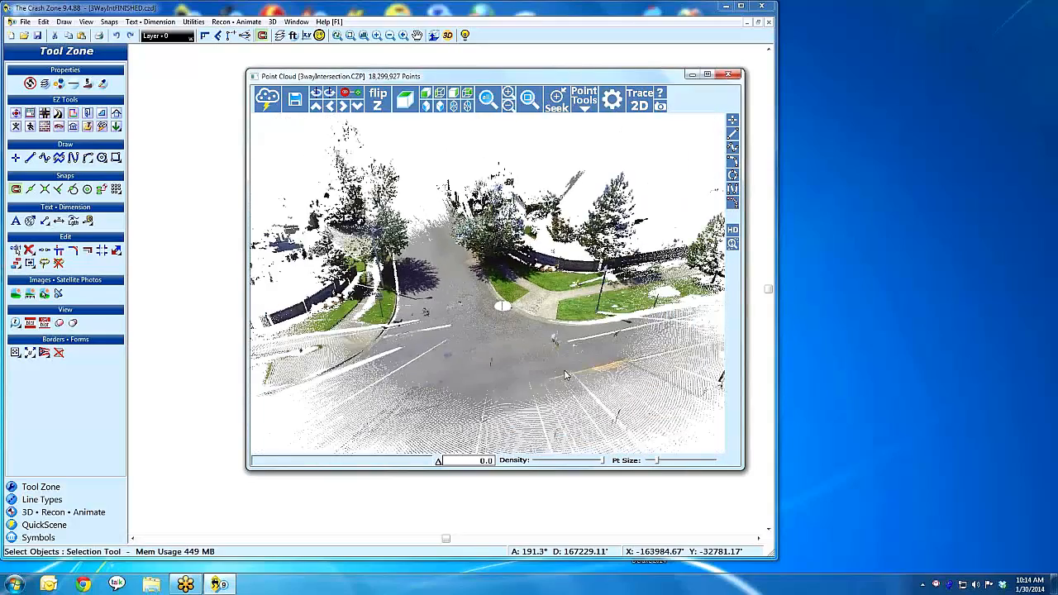
Centre the view on the sidewalk ramp at the intersection corner using Seek mode and look closer at that corner.
{"action": "left_click_drag", "start_coordinate": [509, 361], "coordinate": [461, 274]}
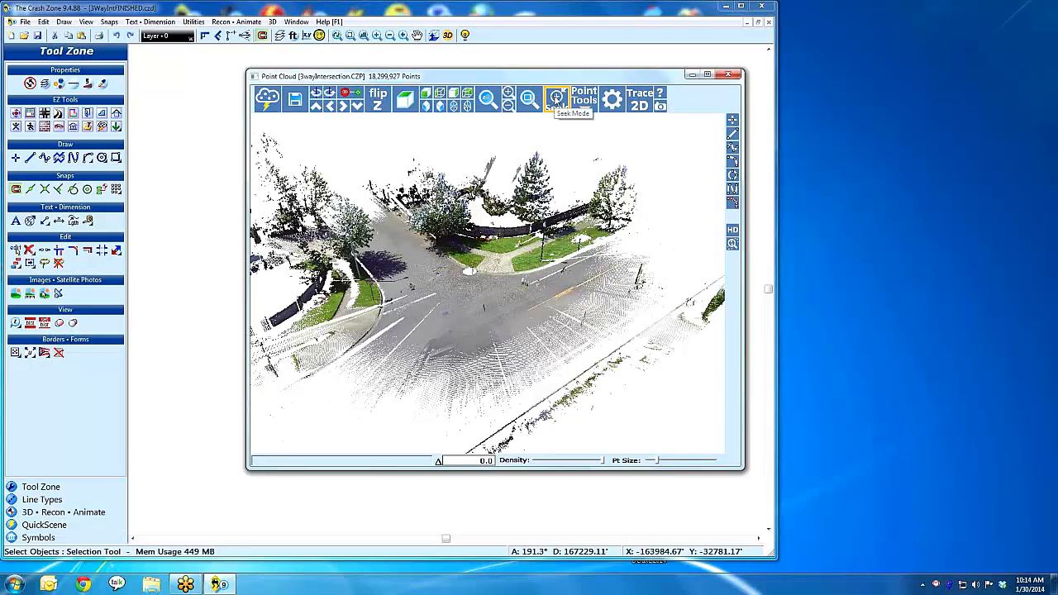
{"action": "left_click", "coordinate": [556, 99]}
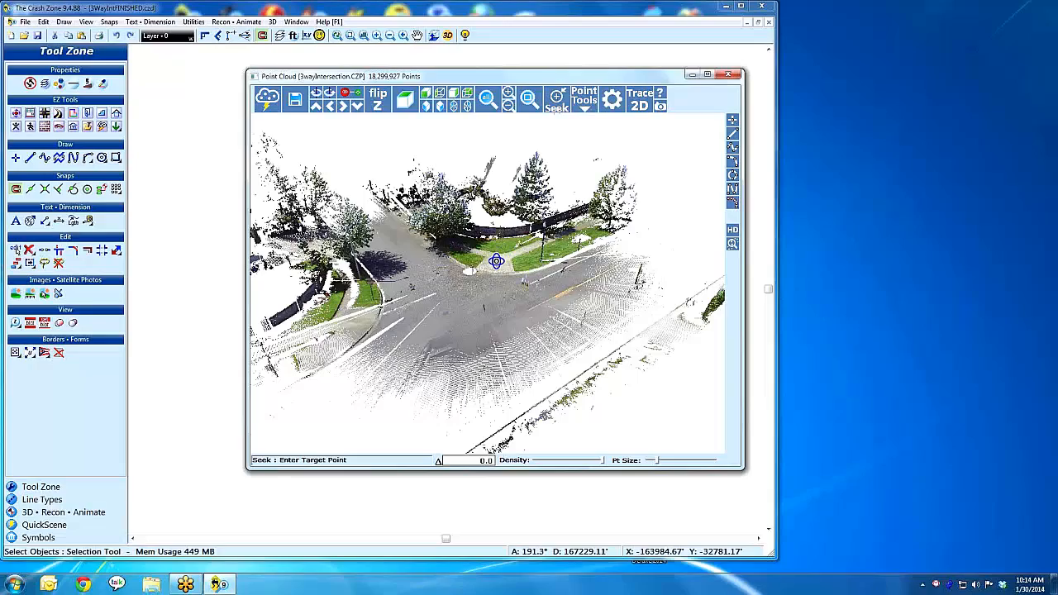
{"action": "left_click", "coordinate": [496, 262]}
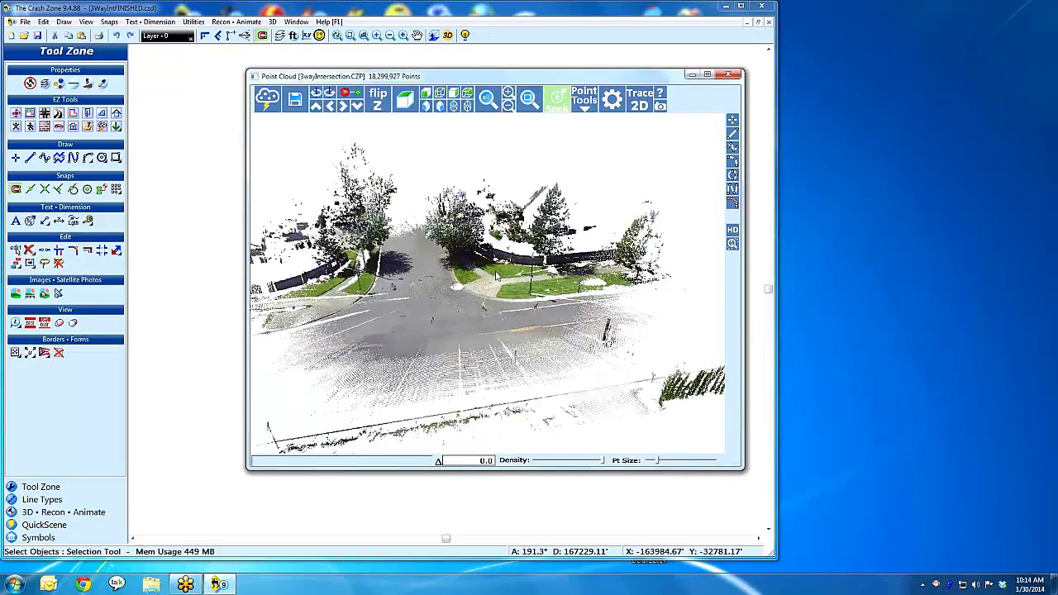
{"action": "left_click_drag", "start_coordinate": [485, 304], "coordinate": [364, 296]}
{"action": "scroll", "coordinate": [491, 235], "scroll_direction": "up", "scroll_amount": 4}
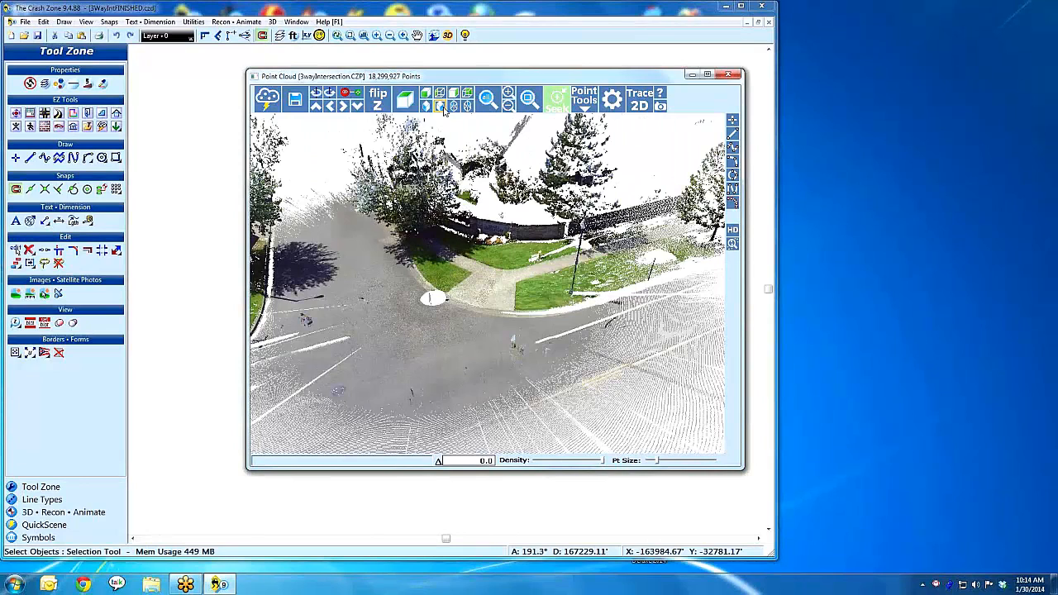
Use Zoom Window for a close-up and examine the sidewalk ramp in front of the Sunburst Meadow sign, finishing with Seek mode off.
{"action": "left_click", "coordinate": [528, 99]}
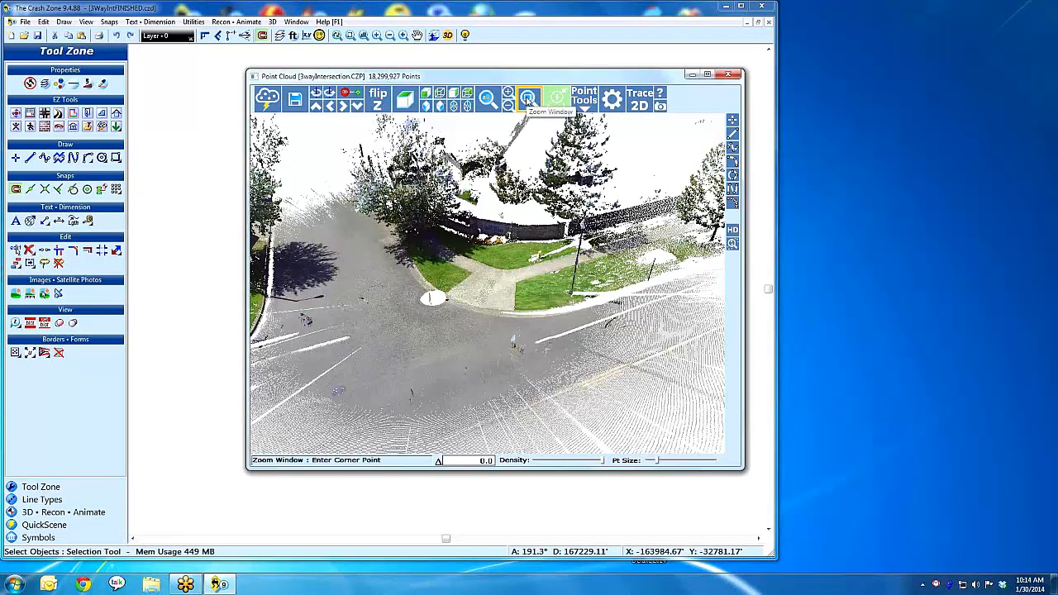
{"action": "left_click", "coordinate": [373, 282]}
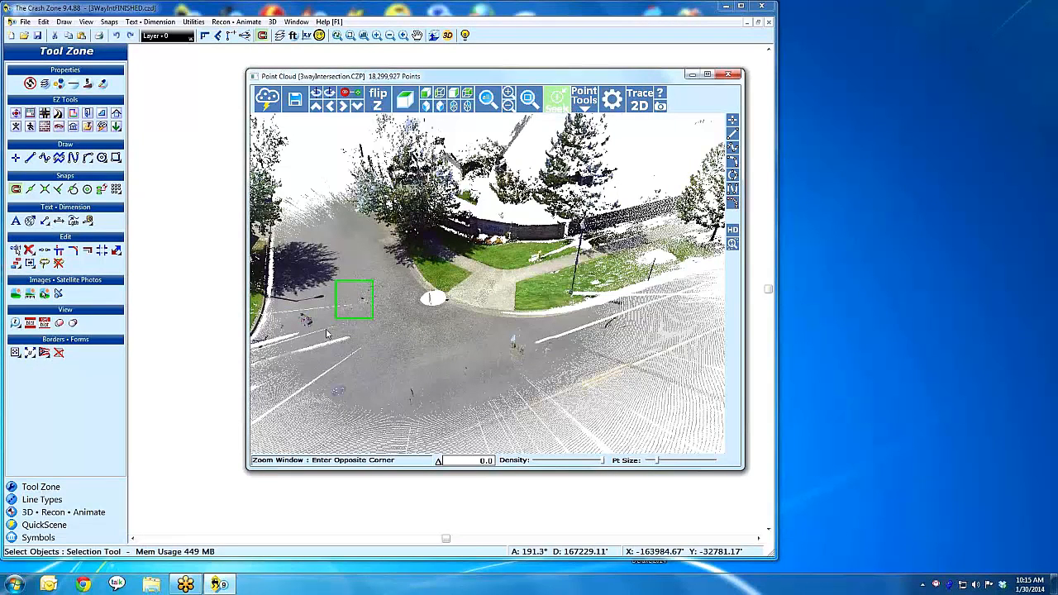
{"action": "left_click", "coordinate": [262, 381]}
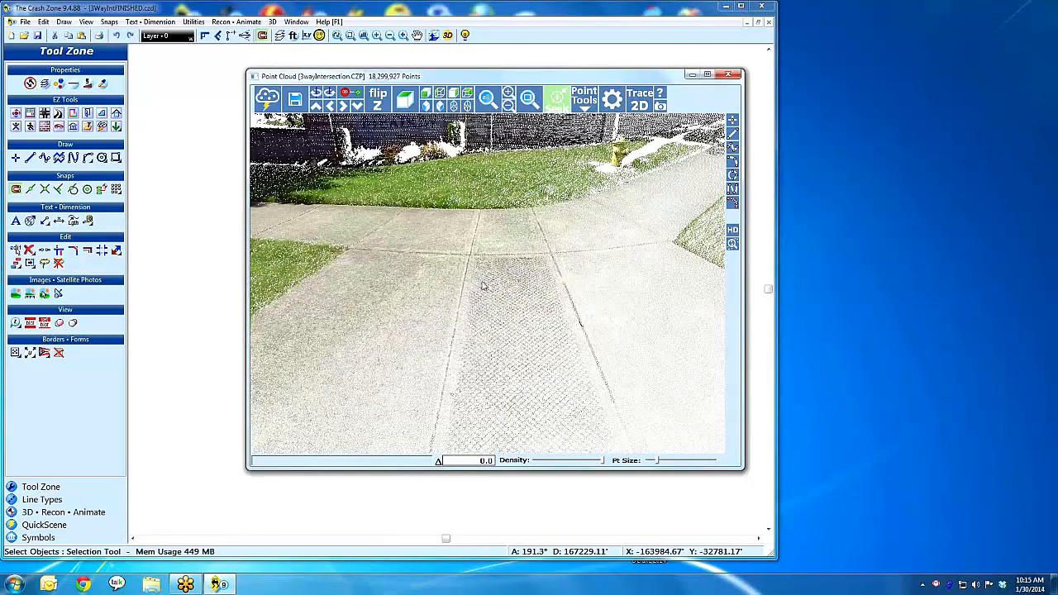
{"action": "scroll", "coordinate": [557, 335], "scroll_direction": "down", "scroll_amount": 2}
{"action": "scroll", "coordinate": [559, 320], "scroll_direction": "up", "scroll_amount": 2}
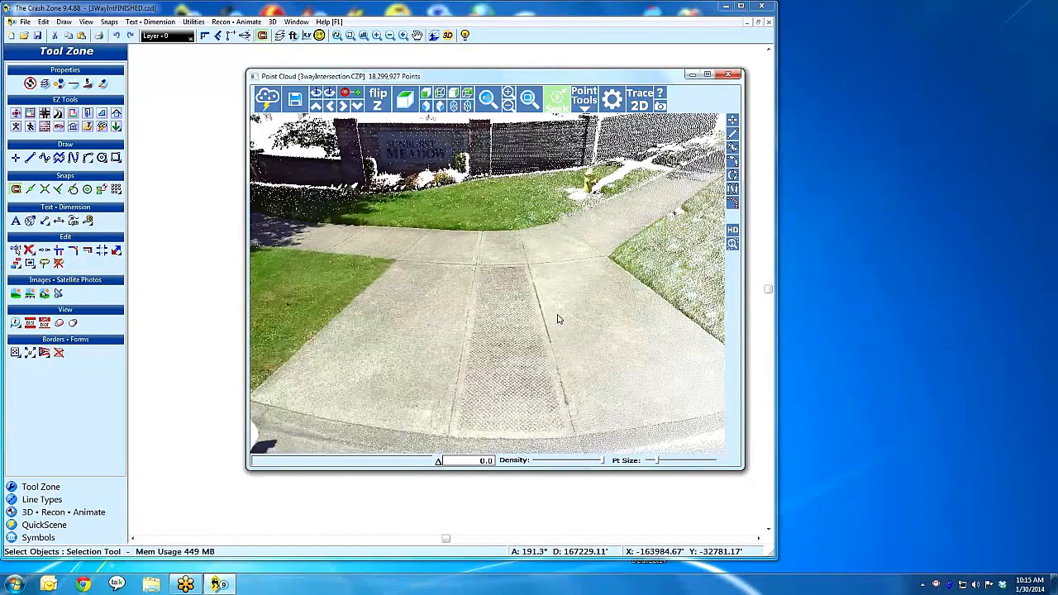
{"action": "scroll", "coordinate": [560, 320], "scroll_direction": "down", "scroll_amount": 1}
{"action": "mouse_move", "coordinate": [505, 266]}
{"action": "left_mouse_down"}
{"action": "mouse_move", "coordinate": [504, 249]}
{"action": "mouse_move", "coordinate": [534, 261]}
{"action": "mouse_move", "coordinate": [508, 281]}
{"action": "mouse_move", "coordinate": [498, 274]}
{"action": "left_mouse_up"}
{"action": "scroll", "coordinate": [496, 279], "scroll_direction": "up", "scroll_amount": 2}
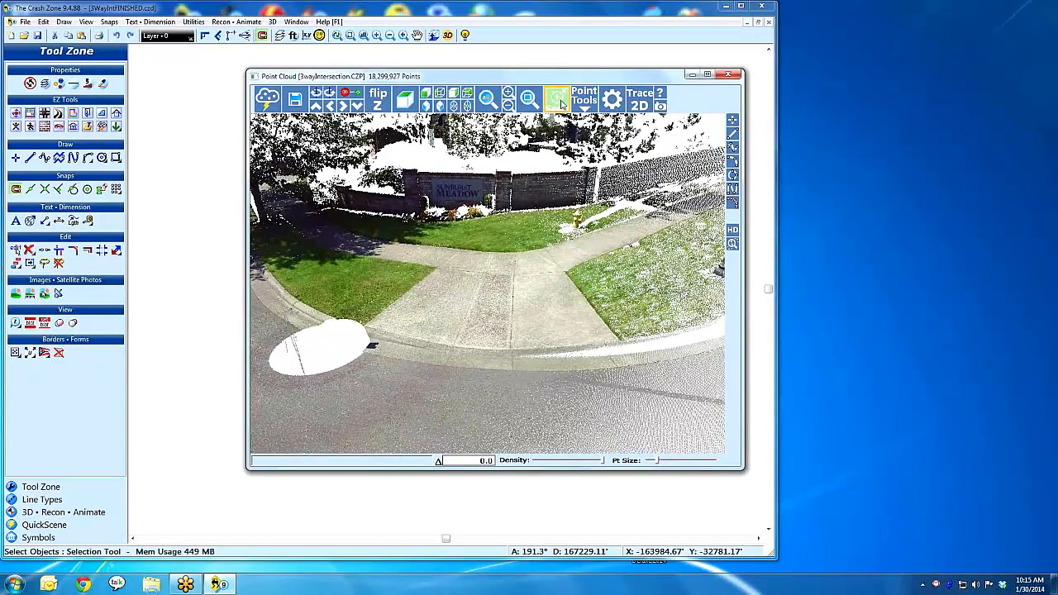
{"action": "left_click", "coordinate": [559, 101]}
{"action": "left_click_drag", "start_coordinate": [504, 256], "coordinate": [472, 260]}
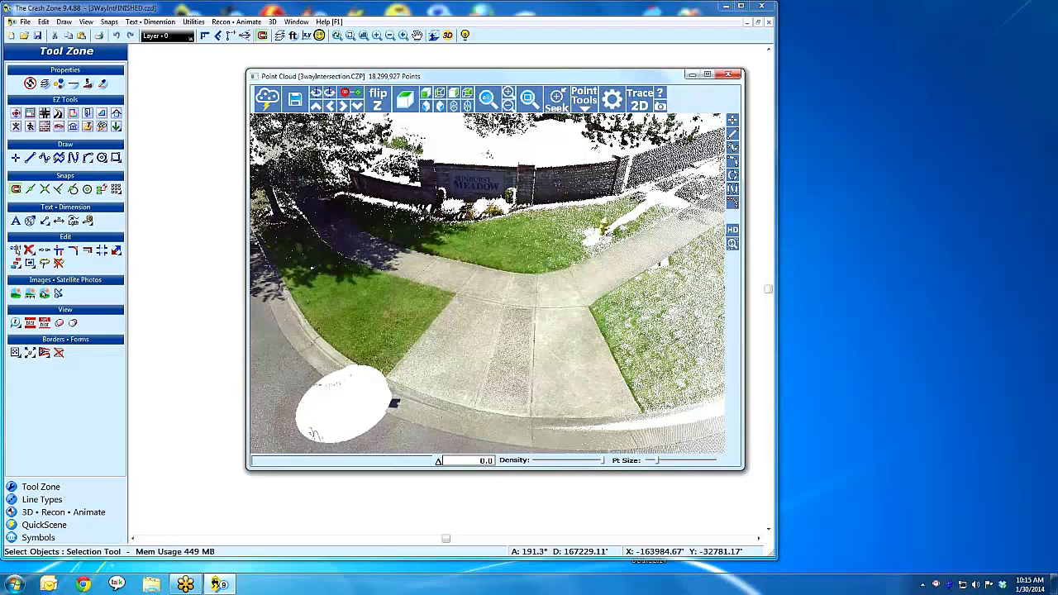
Arrange the drawing window on one half of the screen and the Point Cloud window on the other half.
{"action": "left_click", "coordinate": [207, 140]}
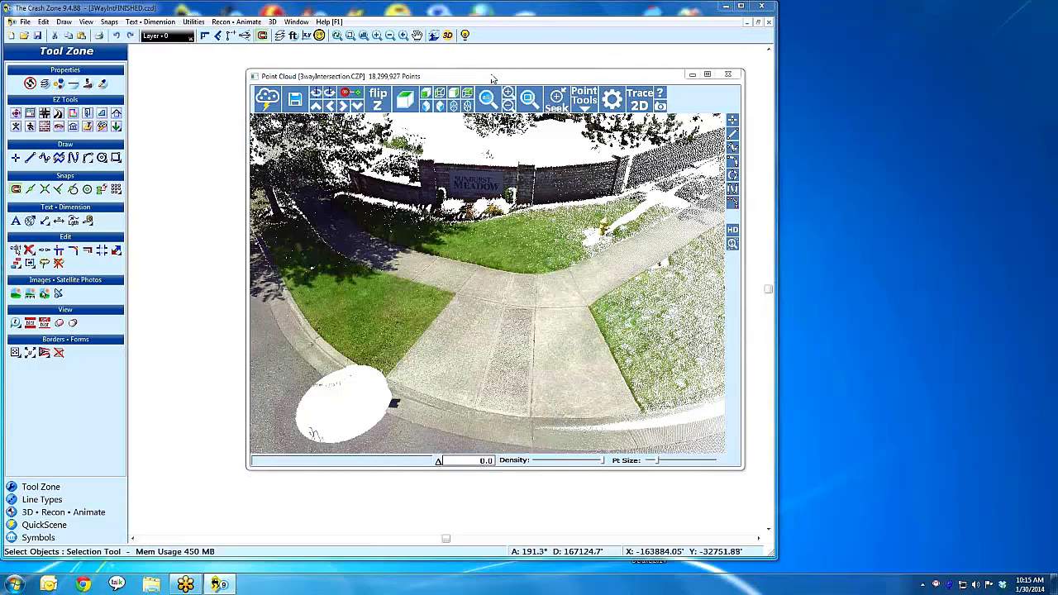
{"action": "left_click_drag", "start_coordinate": [536, 11], "coordinate": [0, 26]}
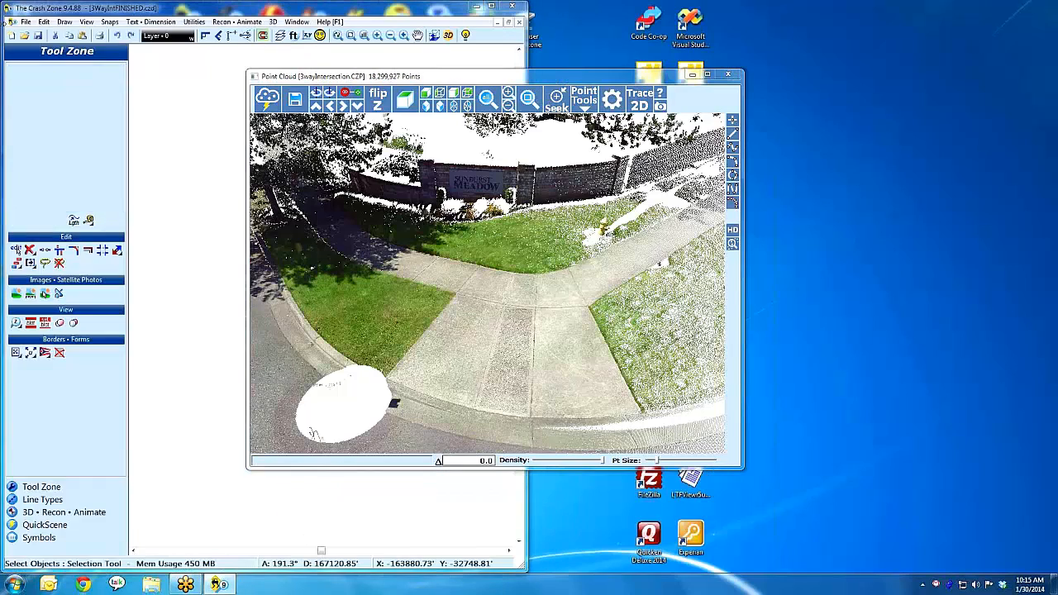
{"action": "left_click", "coordinate": [303, 78]}
{"action": "left_click_drag", "start_coordinate": [303, 78], "coordinate": [1057, 198]}
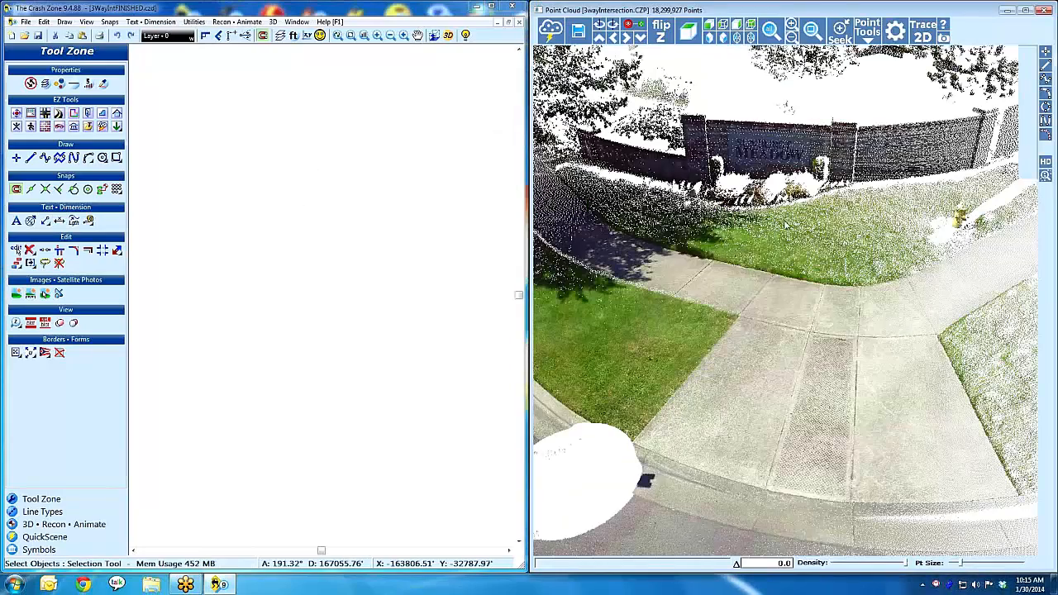
Trace a single line along one long edge of the textured strip in the sidewalk ramp and locate it in the drawing.
{"action": "left_click_drag", "start_coordinate": [785, 225], "coordinate": [720, 281]}
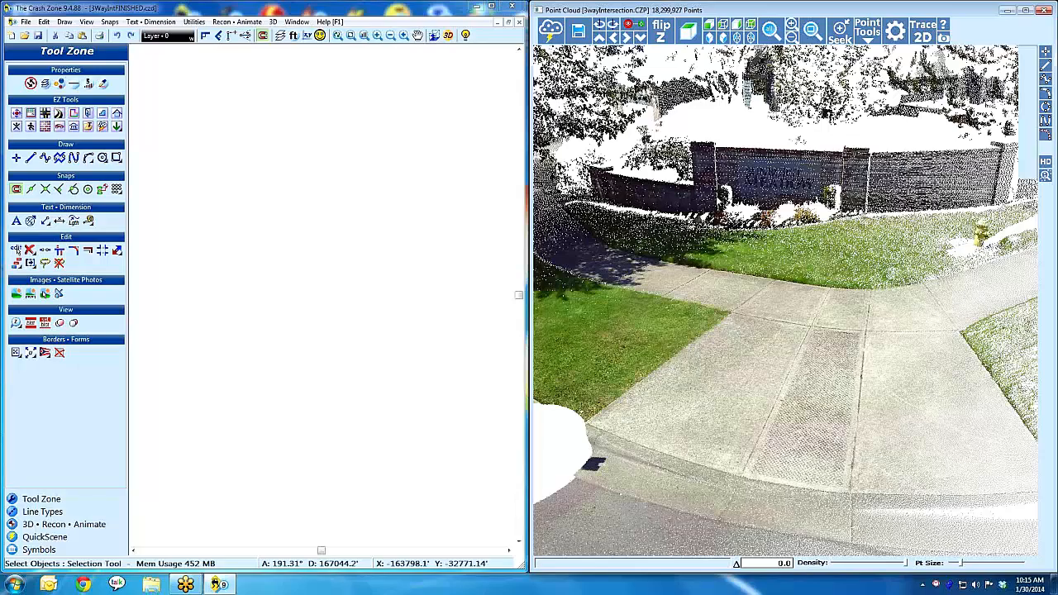
{"action": "left_click_drag", "start_coordinate": [716, 198], "coordinate": [848, 337]}
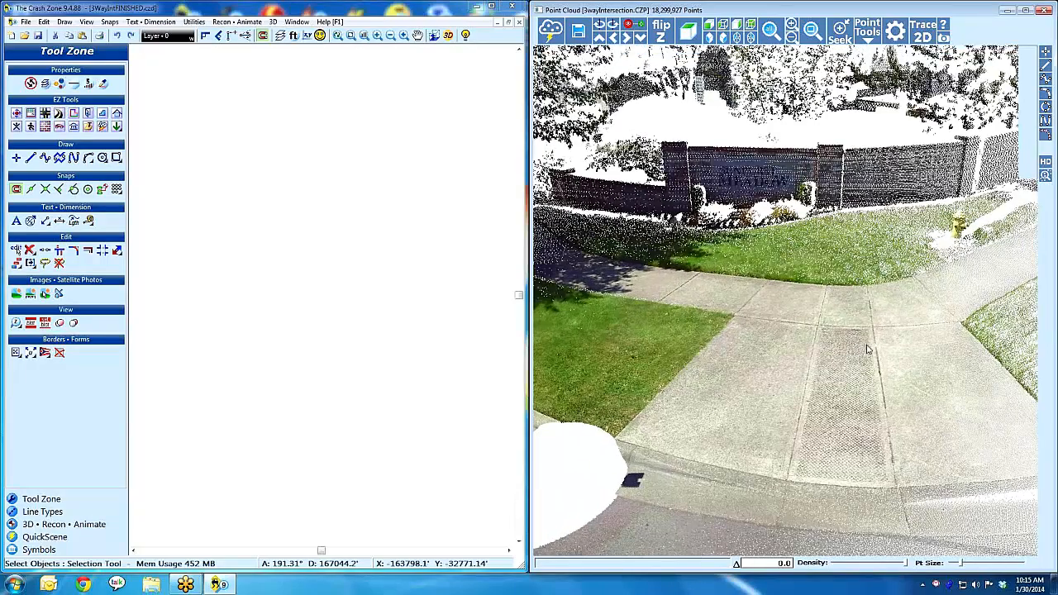
{"action": "scroll", "coordinate": [867, 349], "scroll_direction": "down", "scroll_amount": 3}
{"action": "scroll", "coordinate": [790, 333], "scroll_direction": "down", "scroll_amount": 4}
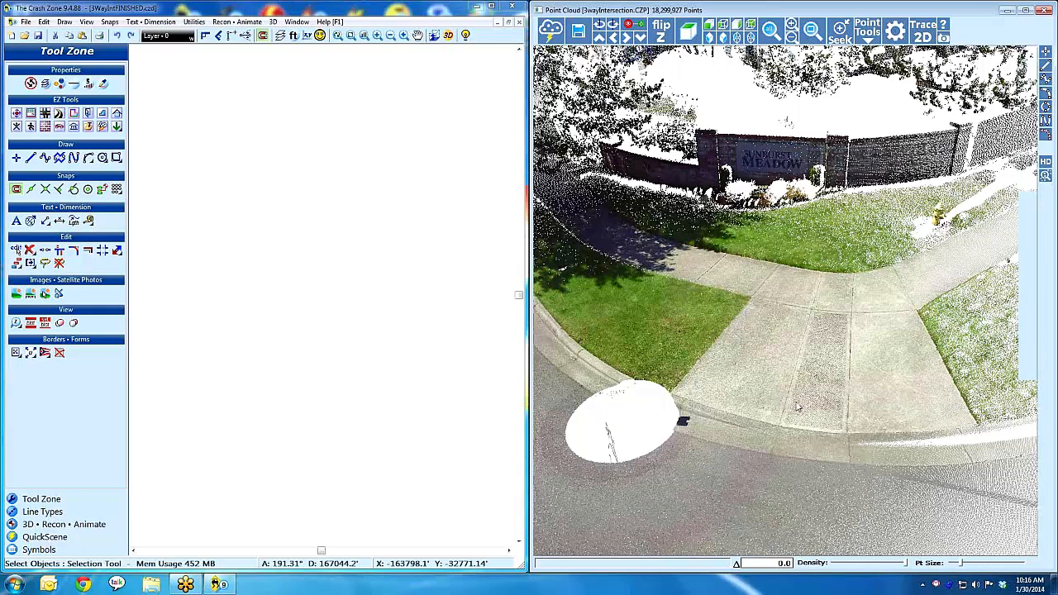
{"action": "left_click", "coordinate": [1046, 65]}
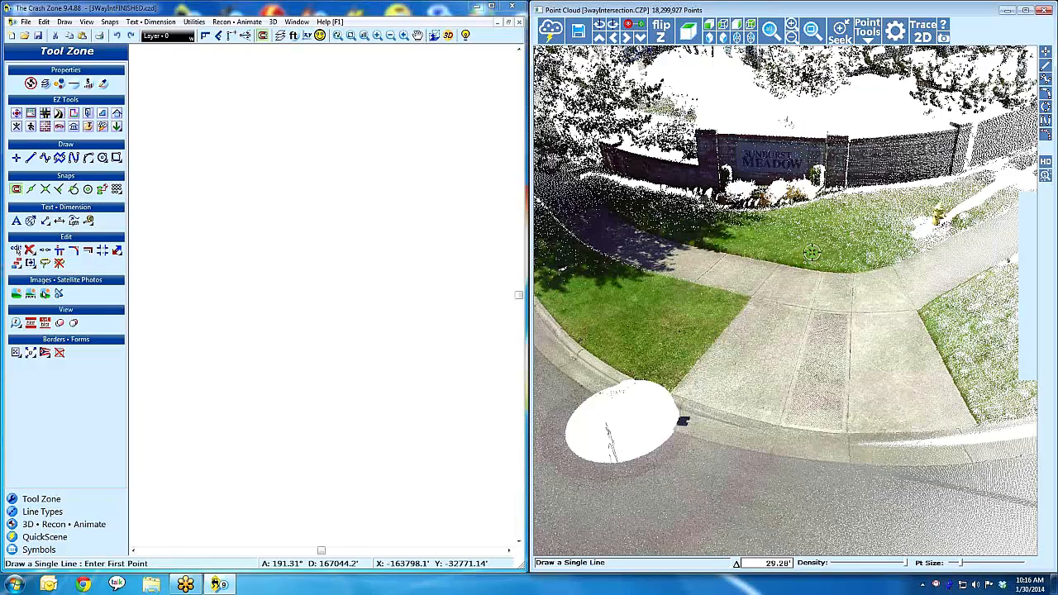
{"action": "left_click", "coordinate": [811, 310]}
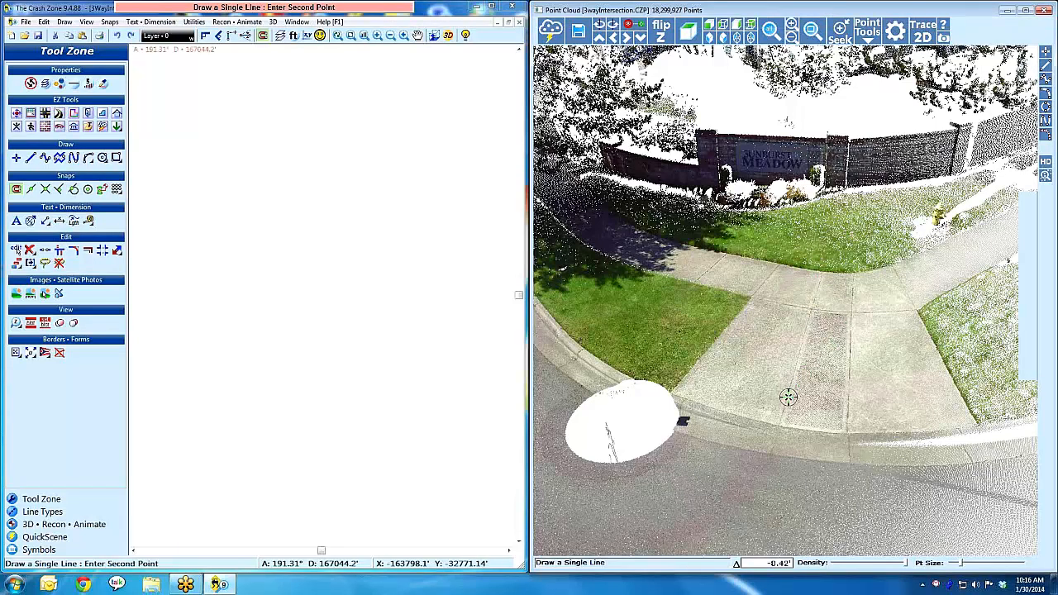
{"action": "left_click", "coordinate": [779, 425]}
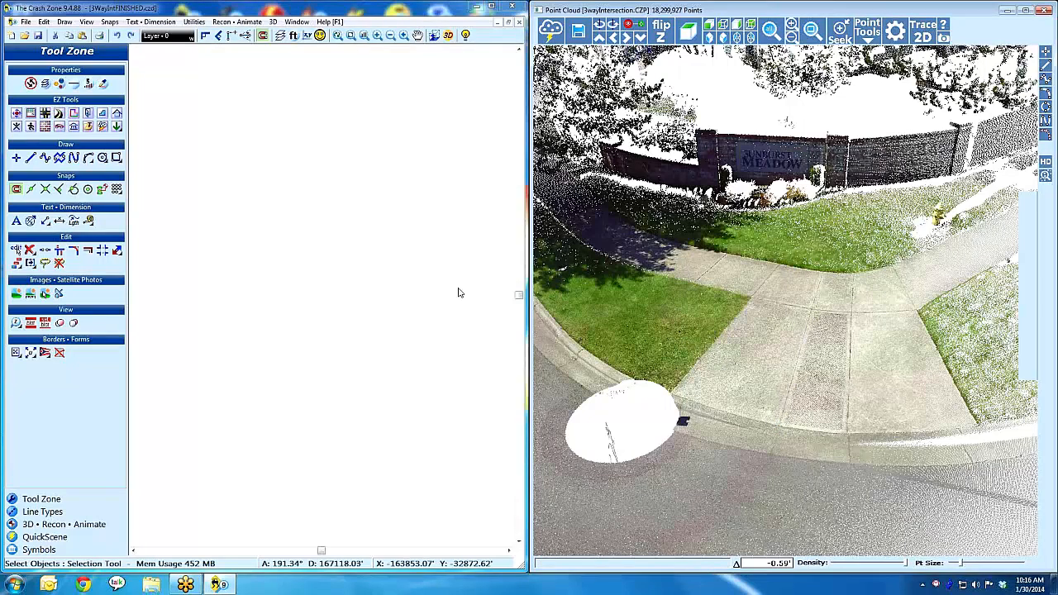
{"action": "left_click", "coordinate": [363, 37]}
{"action": "scroll", "coordinate": [324, 301], "scroll_direction": "down", "scroll_amount": 3}
{"action": "scroll", "coordinate": [323, 301], "scroll_direction": "down", "scroll_amount": 1}
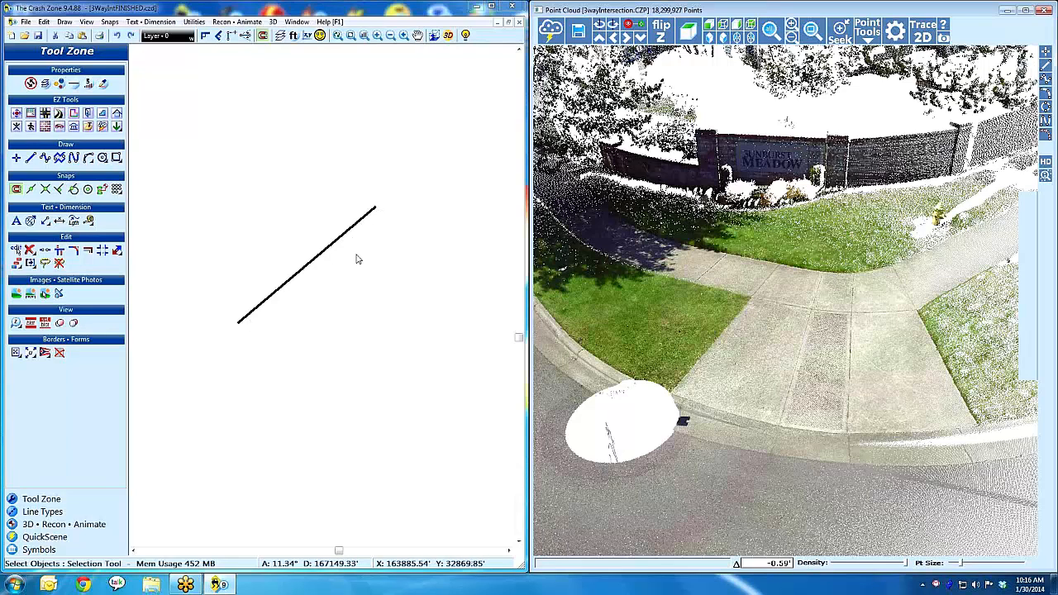
{"action": "scroll", "coordinate": [321, 297], "scroll_direction": "down", "scroll_amount": 1}
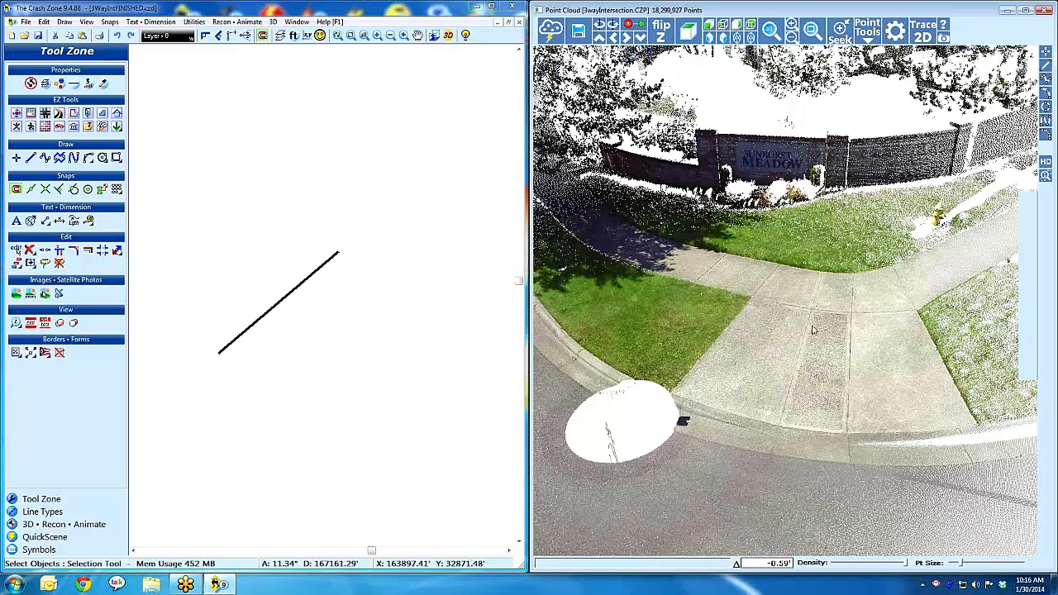
Lower the point cloud's display density to reveal the traced line, leaving it slightly below maximum, and inspect the ramp.
{"action": "middle_click_drag", "start_coordinate": [812, 326], "coordinate": [809, 326]}
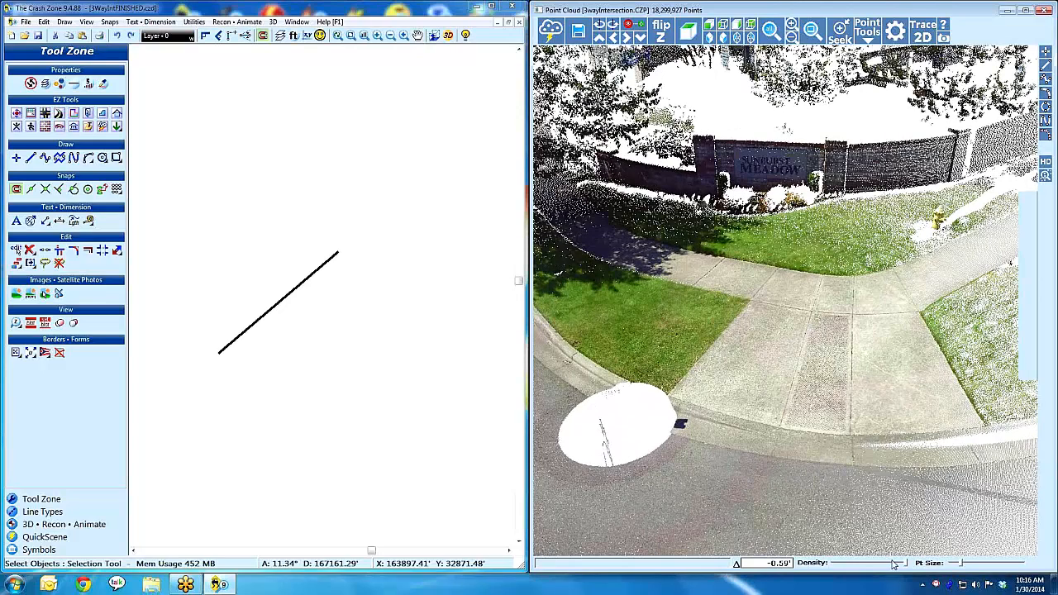
{"action": "left_click_drag", "start_coordinate": [906, 562], "coordinate": [883, 568]}
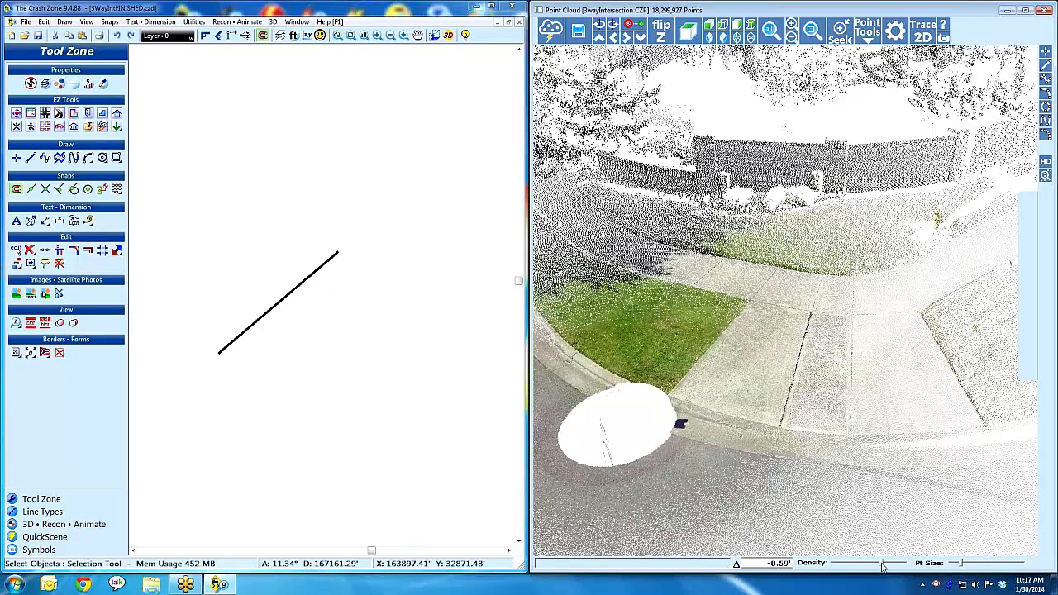
{"action": "left_click_drag", "start_coordinate": [882, 567], "coordinate": [893, 563]}
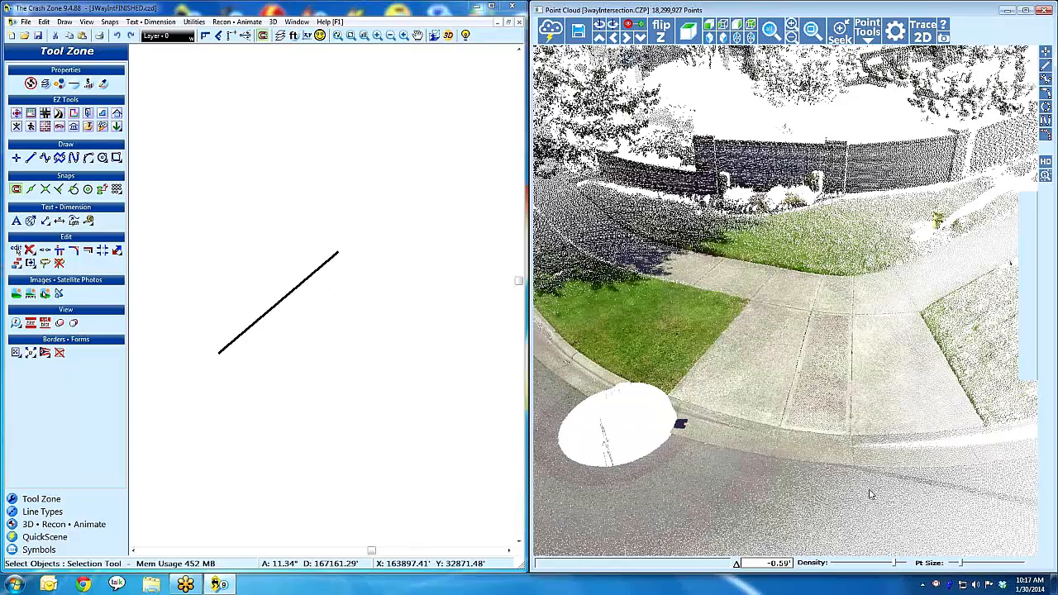
{"action": "left_click_drag", "start_coordinate": [868, 490], "coordinate": [849, 491]}
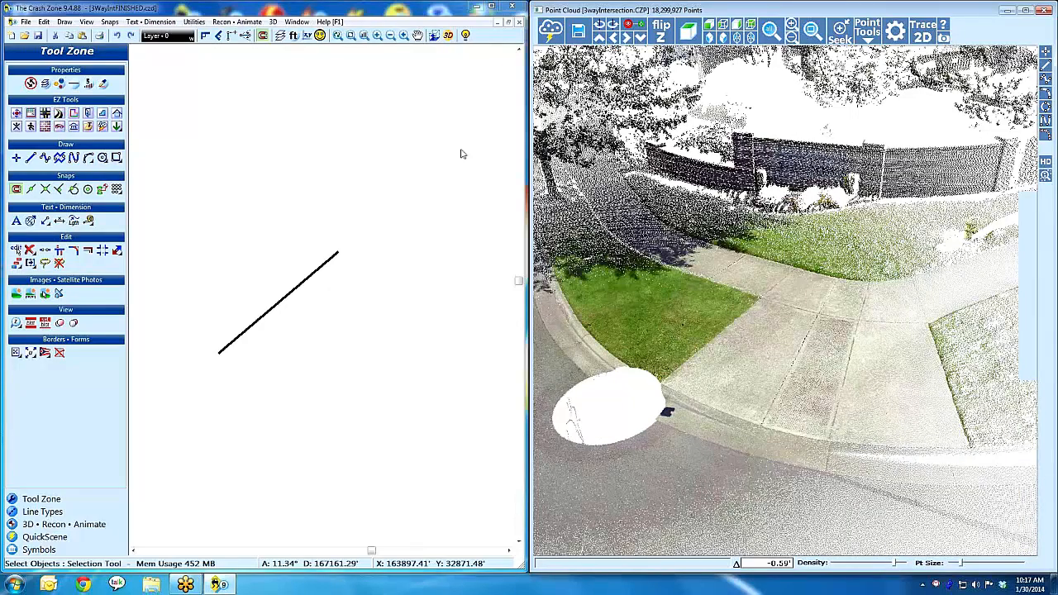
Trace a single line in blue with Heavy thickness along the other long edge of the textured strip in the sidewalk ramp.
{"action": "left_click", "coordinate": [88, 83]}
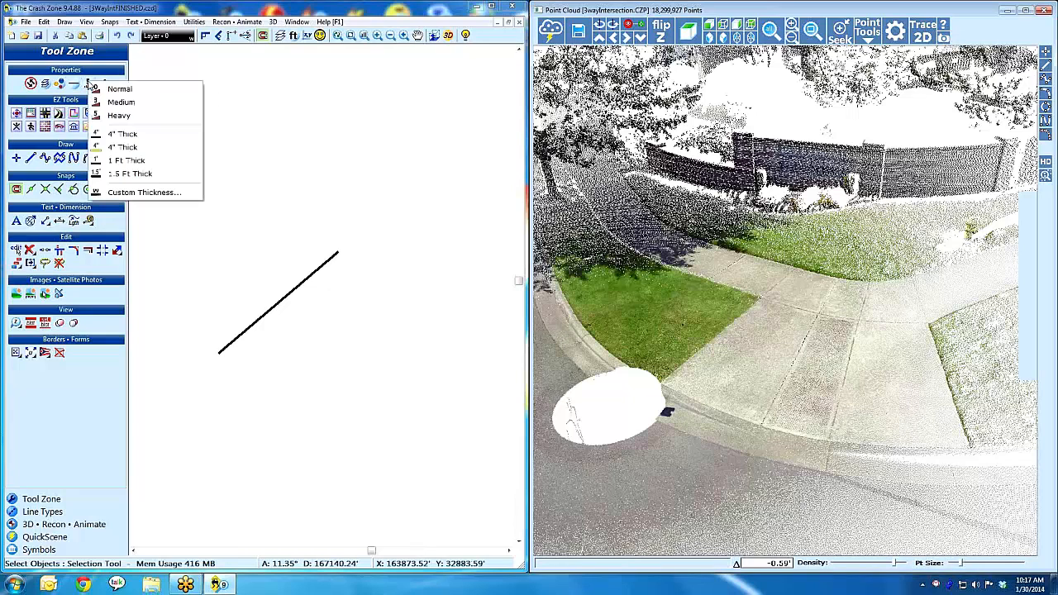
{"action": "left_click", "coordinate": [111, 116]}
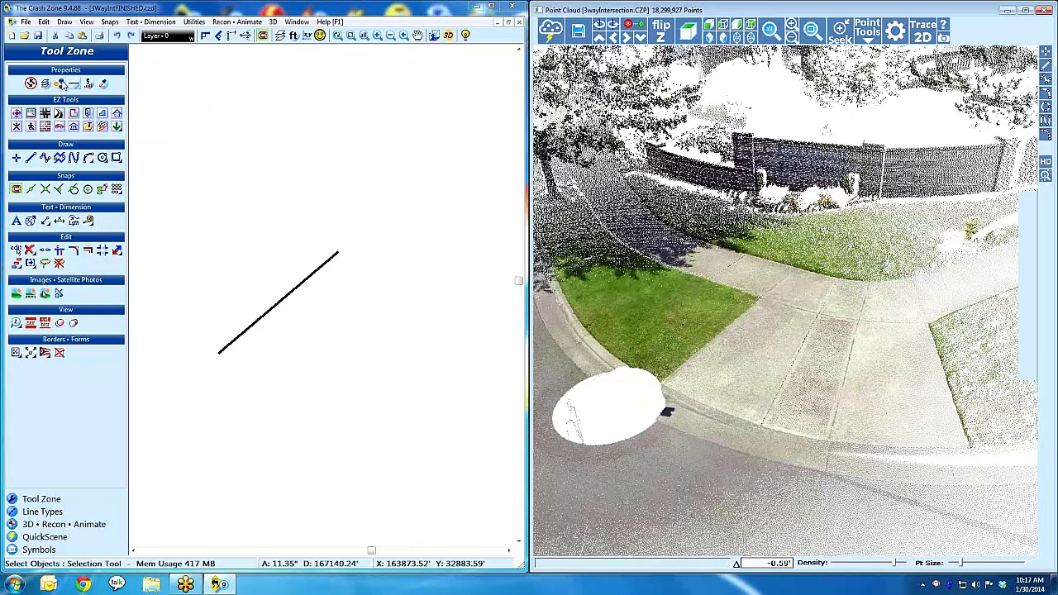
{"action": "left_click", "coordinate": [60, 84]}
{"action": "left_click", "coordinate": [74, 90]}
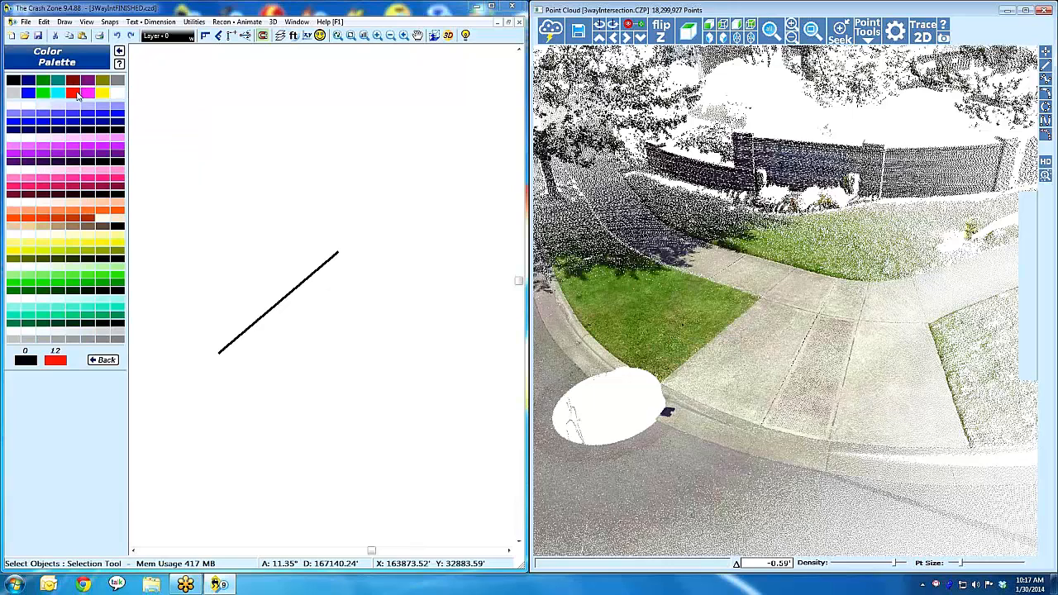
{"action": "left_click", "coordinate": [29, 93]}
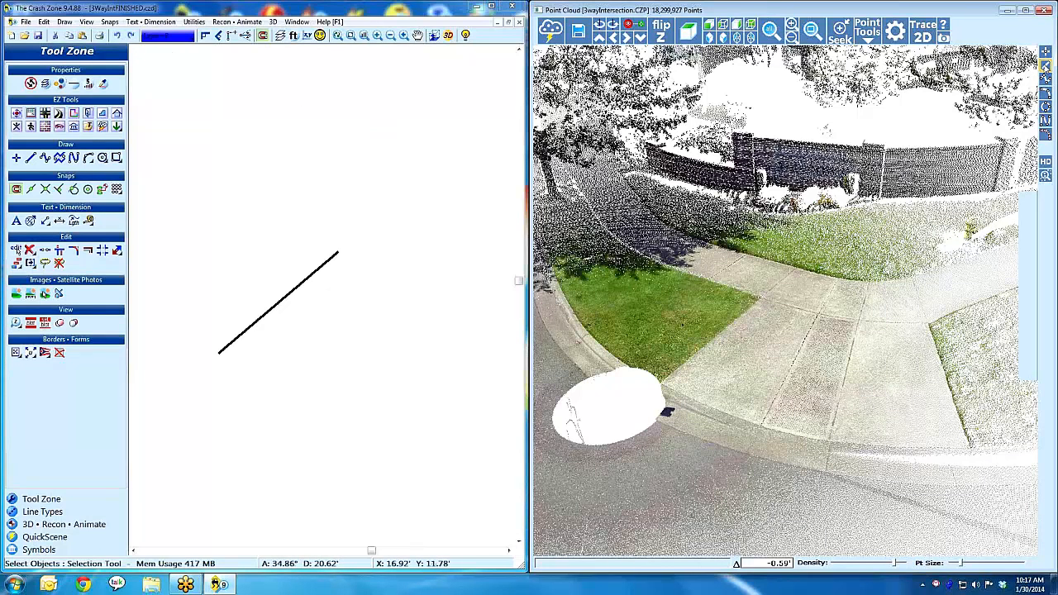
{"action": "left_click", "coordinate": [1046, 66]}
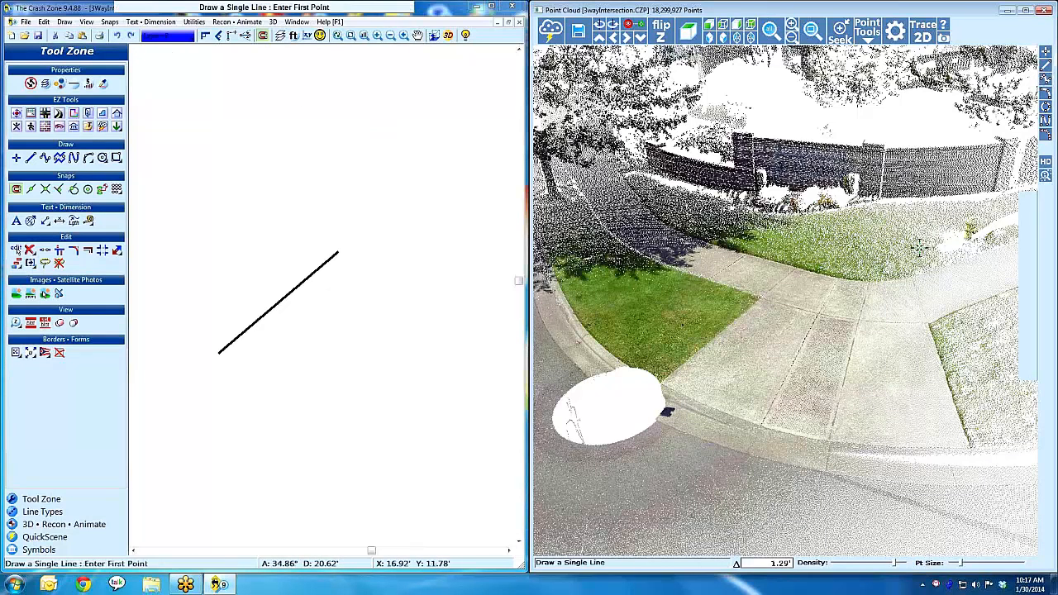
{"action": "left_click", "coordinate": [857, 320]}
{"action": "left_click", "coordinate": [831, 443]}
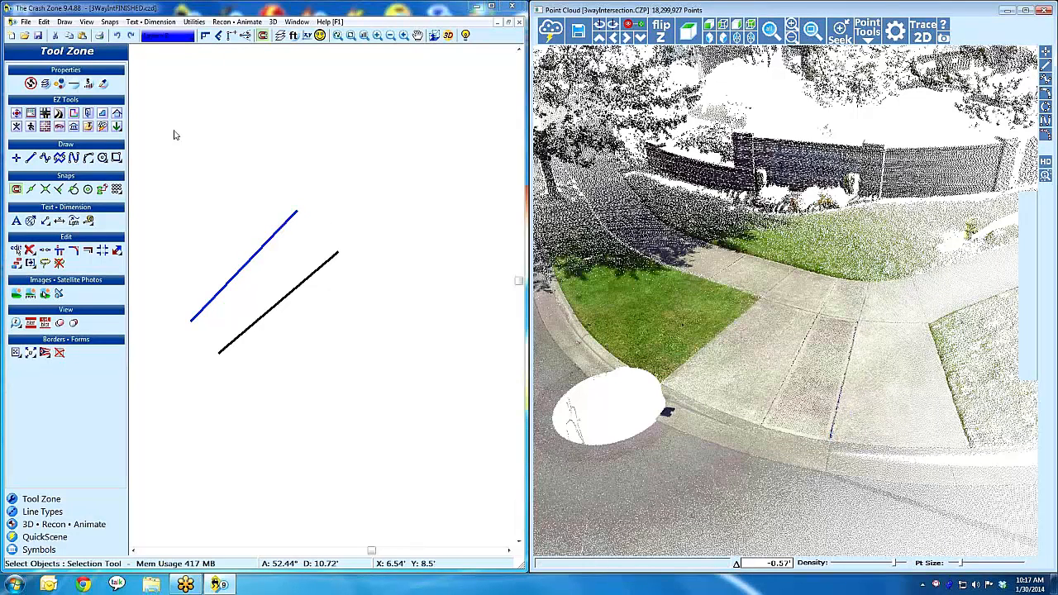
Set the drawing color to red and start Auto Save with the file Untitled-2014-01-30_101733.czd in the 2_CZDs folder.
{"action": "left_click", "coordinate": [60, 84]}
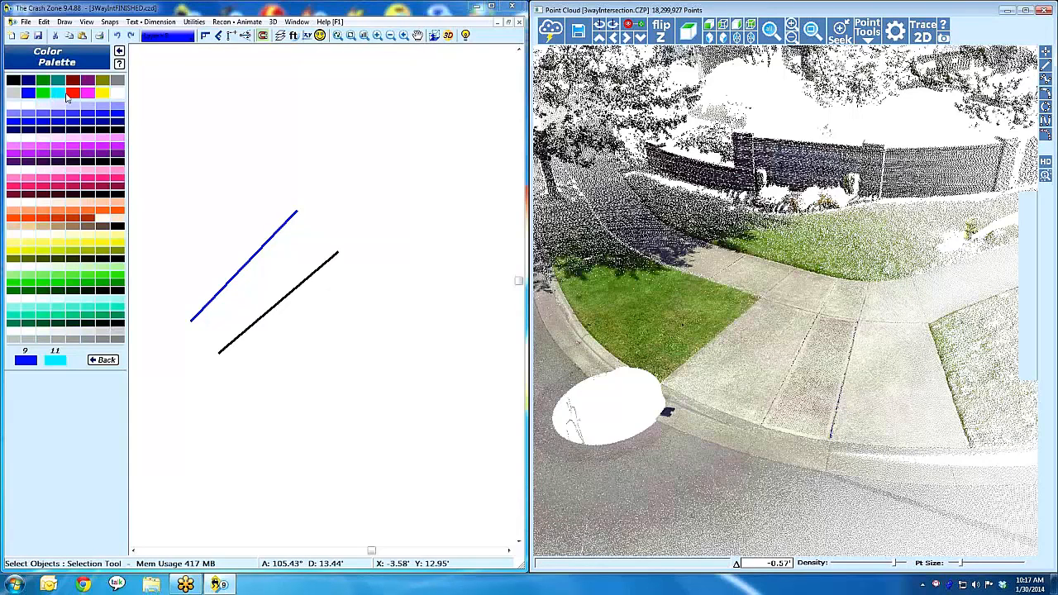
{"action": "left_click", "coordinate": [70, 98]}
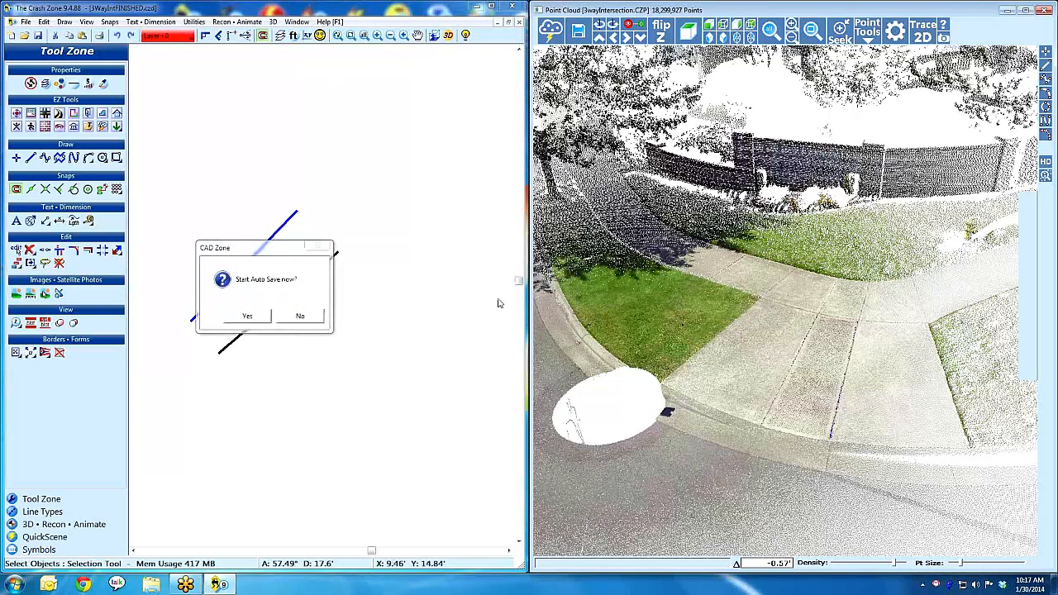
{"action": "left_click", "coordinate": [247, 317]}
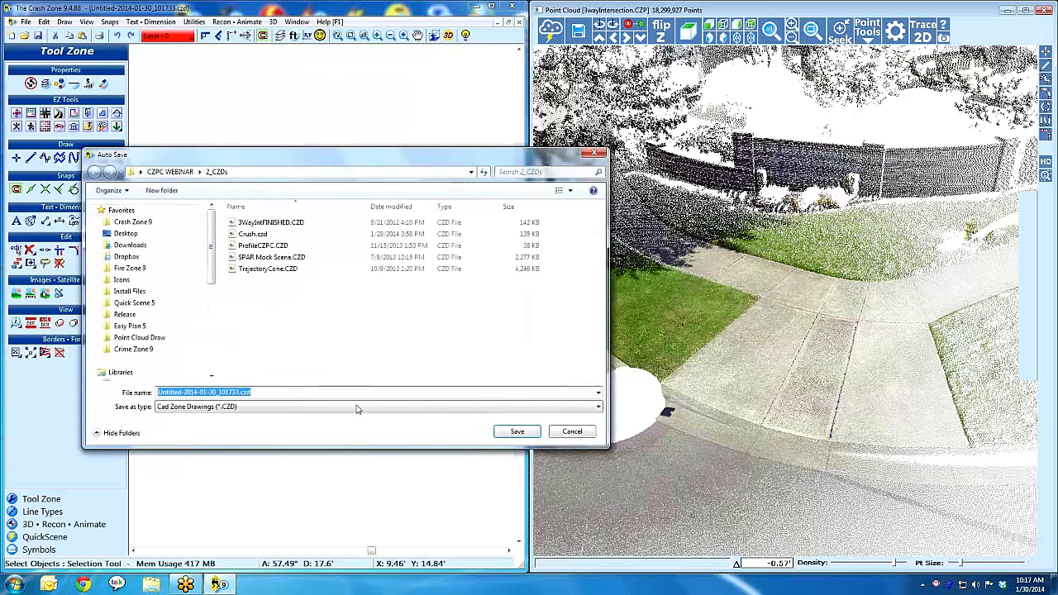
{"action": "left_click", "coordinate": [521, 433]}
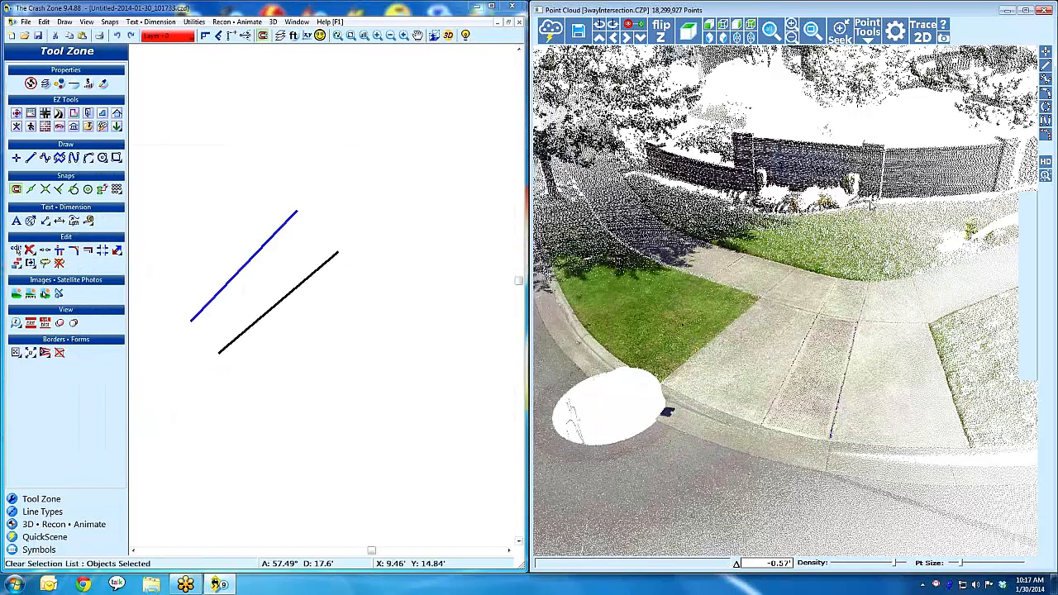
Trace a short red single line along the sidewalk joint from the far grass edge to the textured strip's upper corner.
{"action": "left_click", "coordinate": [1046, 65]}
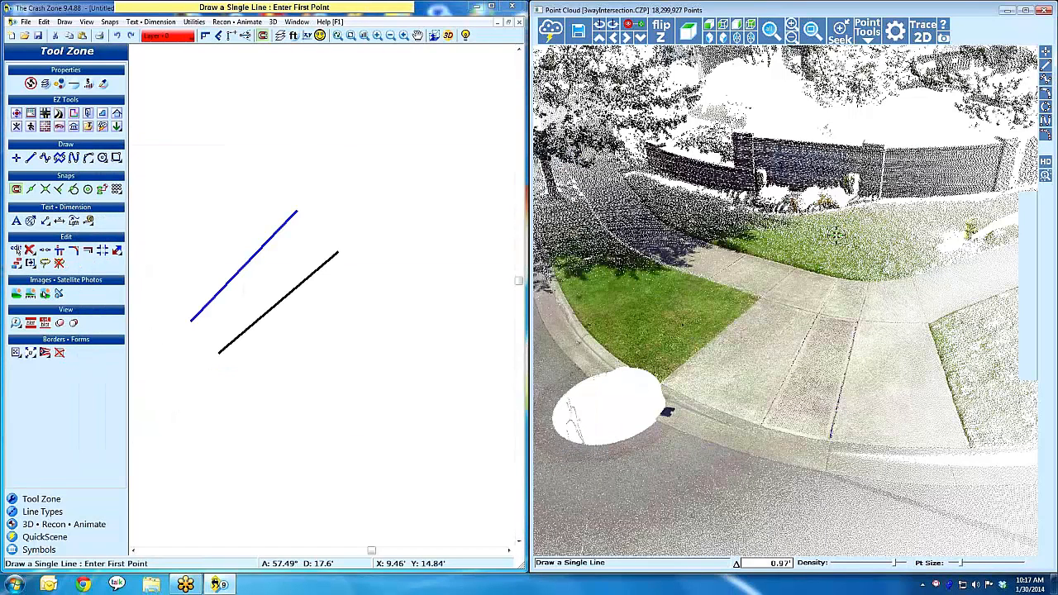
{"action": "left_click", "coordinate": [837, 279]}
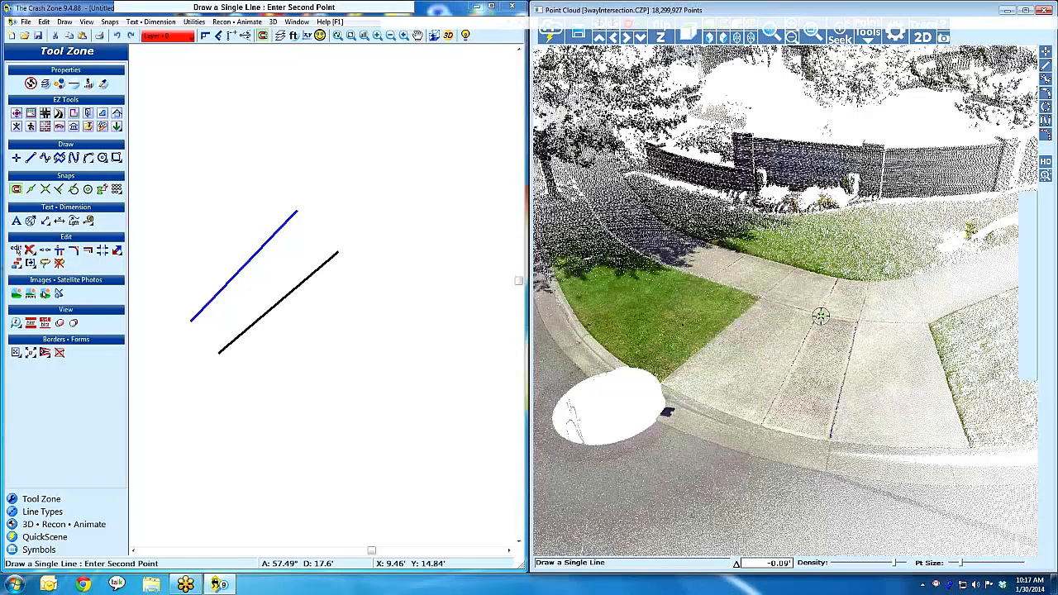
{"action": "left_click", "coordinate": [820, 315]}
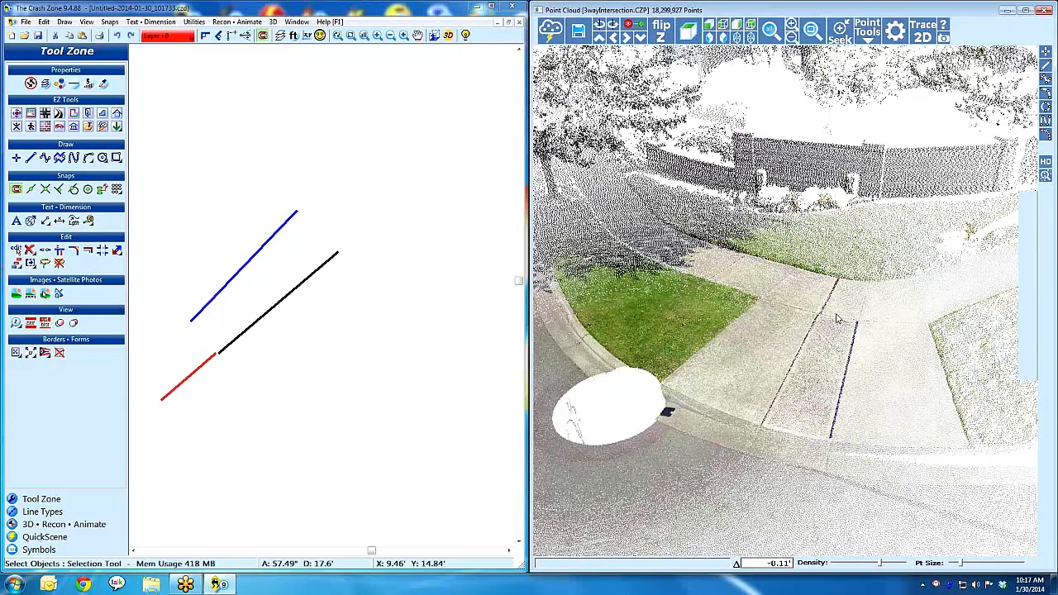
Trace a red single line across the adjoining sidewalk, from the far lawn's corner to the corner of the grass beside the ramp.
{"action": "left_click", "coordinate": [1046, 65]}
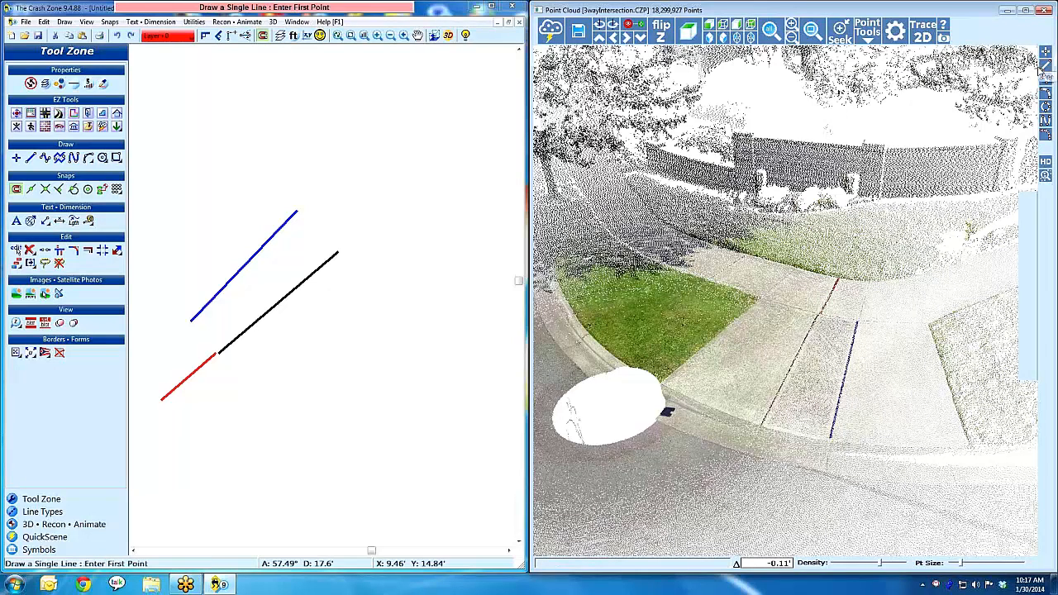
{"action": "left_click", "coordinate": [867, 281]}
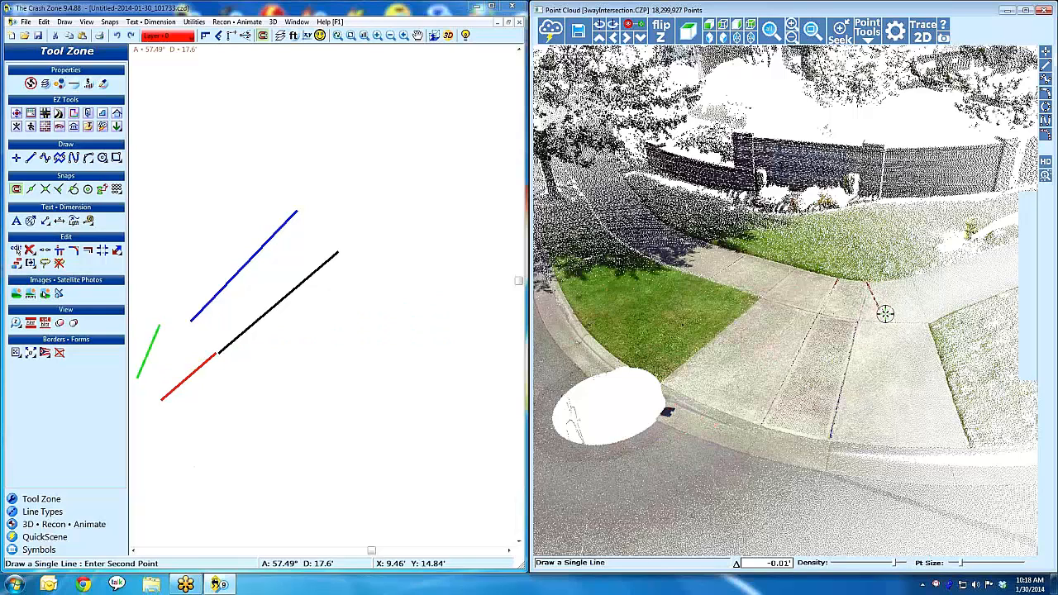
{"action": "left_click", "coordinate": [926, 324]}
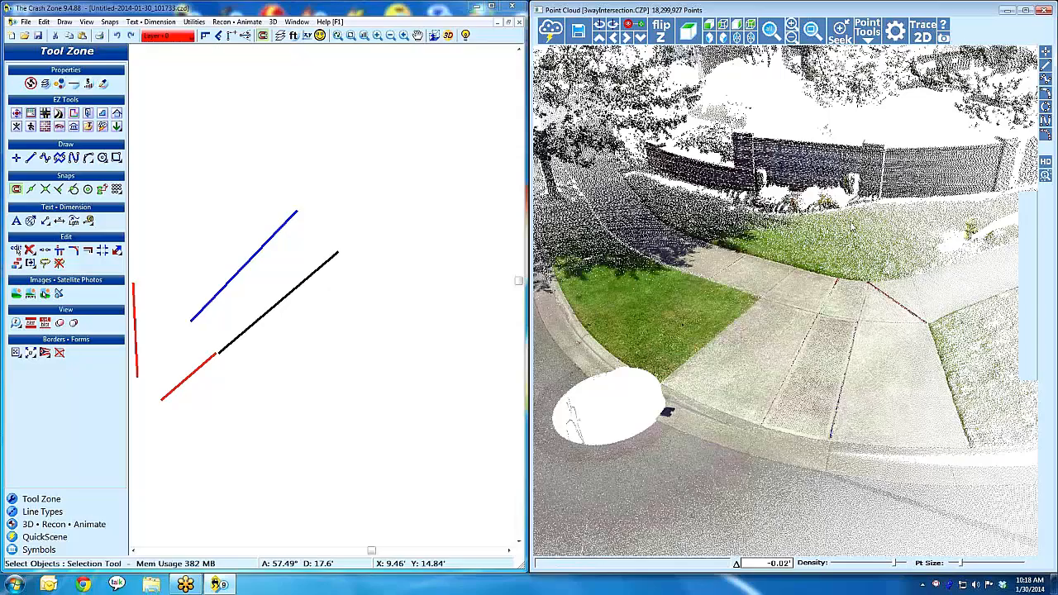
Trace a red spline curve along the curved curb line, starting beside the small lawn and continuing past the front of the ramp.
{"action": "left_click_drag", "start_coordinate": [895, 318], "coordinate": [834, 346]}
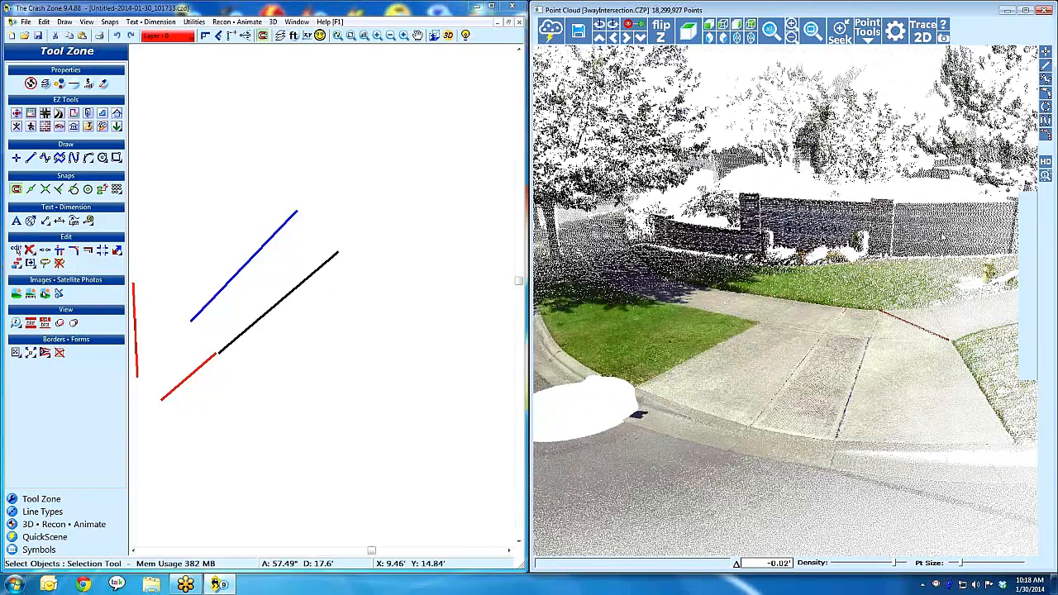
{"action": "left_click", "coordinate": [1045, 124]}
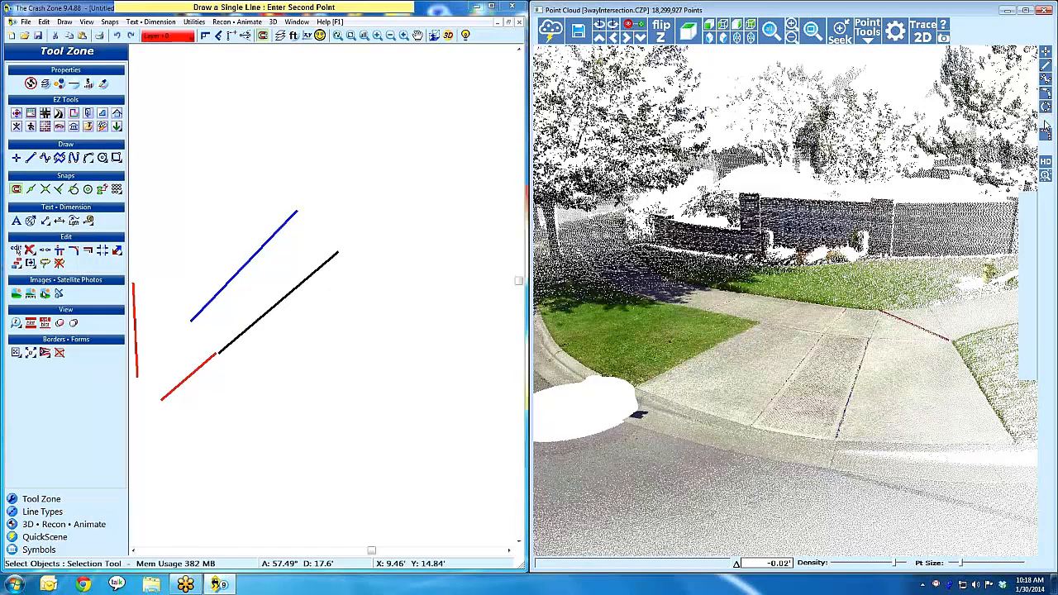
{"action": "left_click", "coordinate": [1046, 126]}
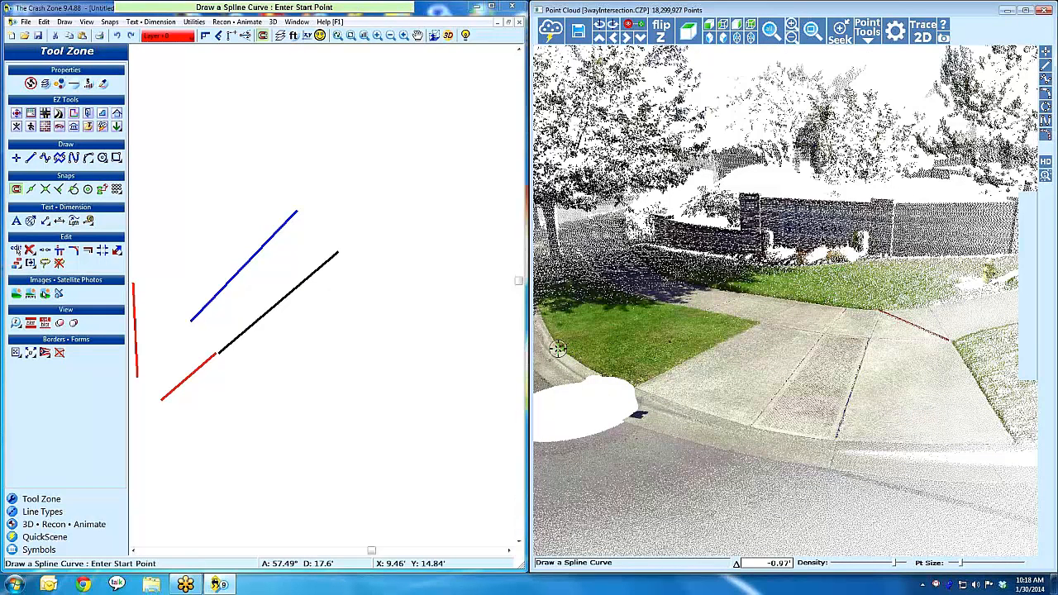
{"action": "left_click", "coordinate": [538, 332]}
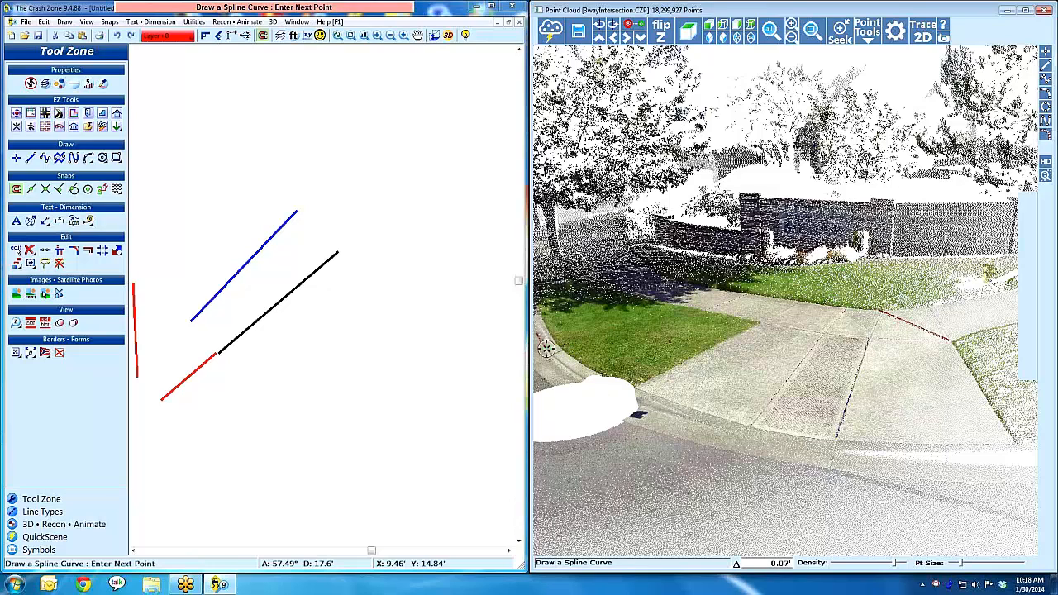
{"action": "left_click", "coordinate": [550, 353]}
{"action": "left_click", "coordinate": [576, 373]}
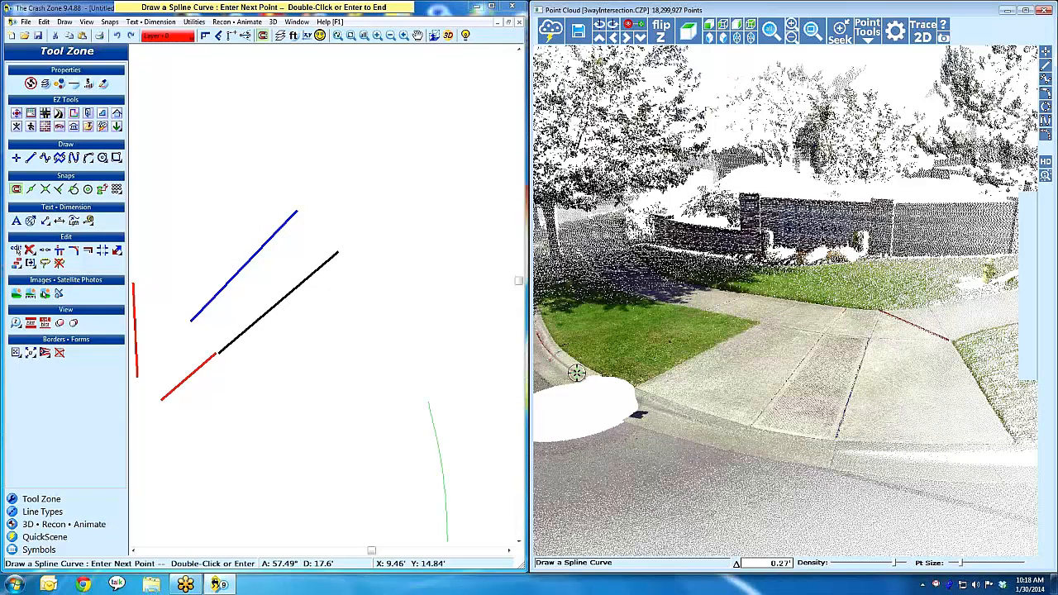
{"action": "left_click", "coordinate": [582, 376]}
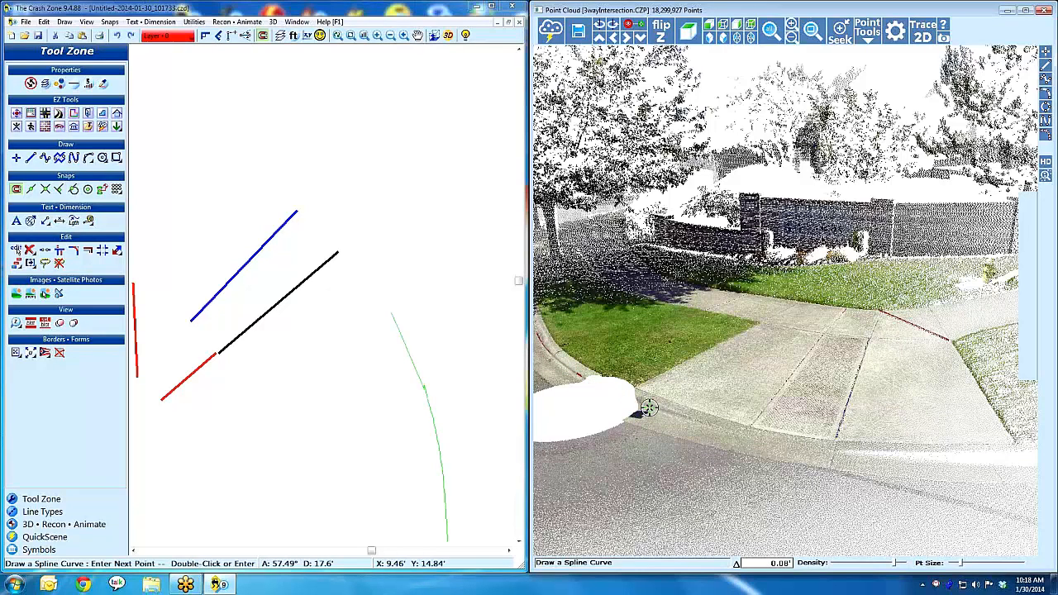
{"action": "left_click", "coordinate": [649, 407]}
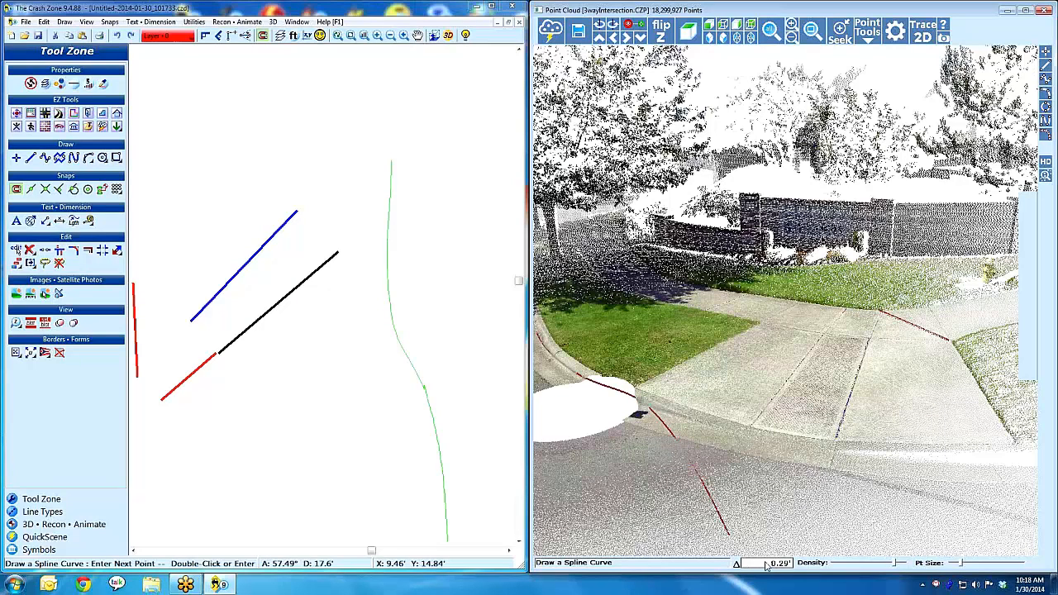
{"action": "left_click", "coordinate": [712, 427]}
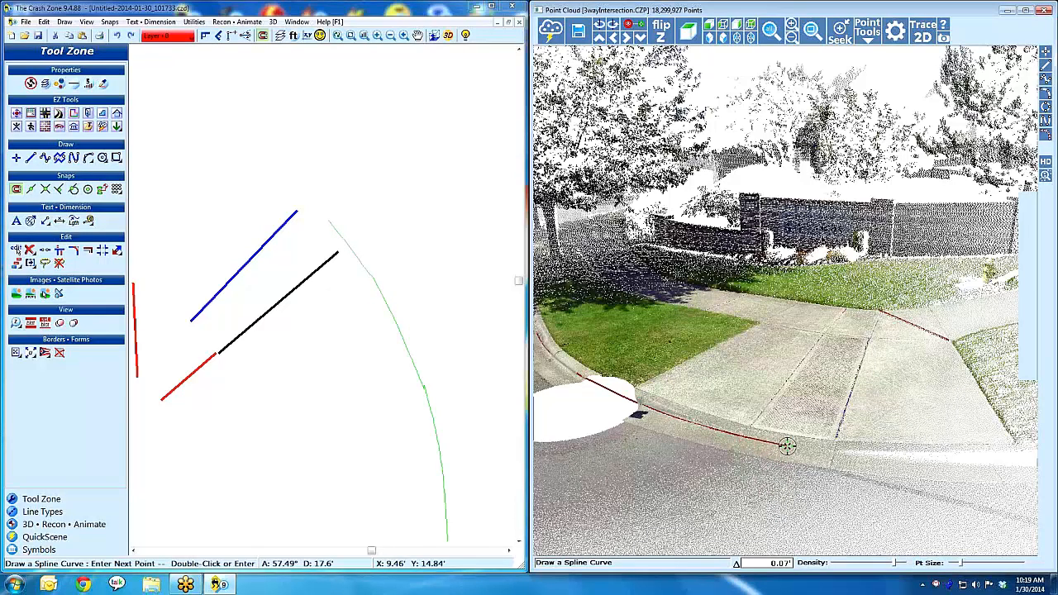
{"action": "middle_click_drag", "start_coordinate": [790, 457], "coordinate": [795, 413]}
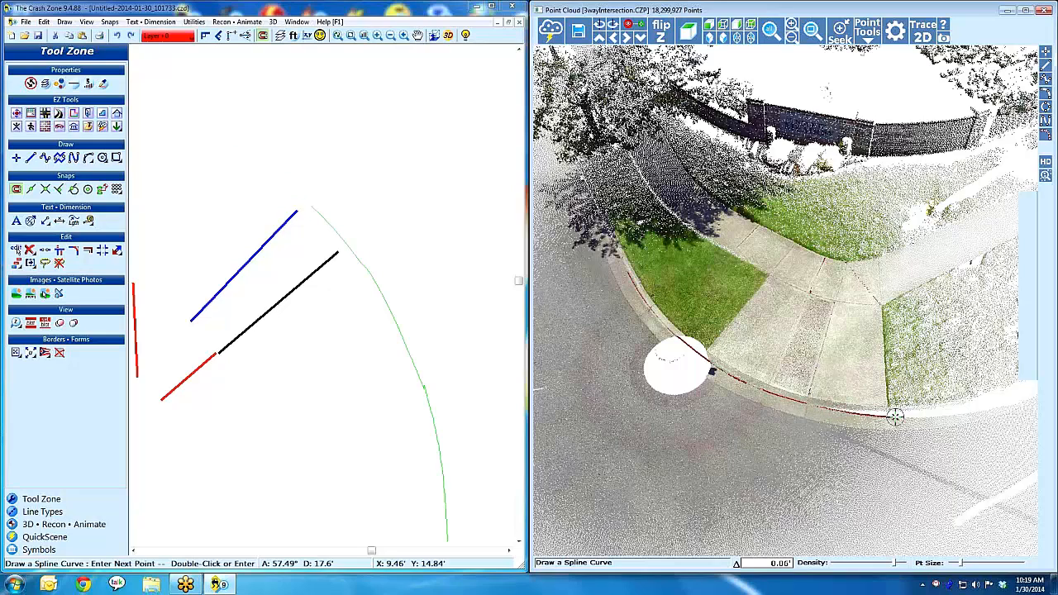
{"action": "left_click", "coordinate": [953, 413]}
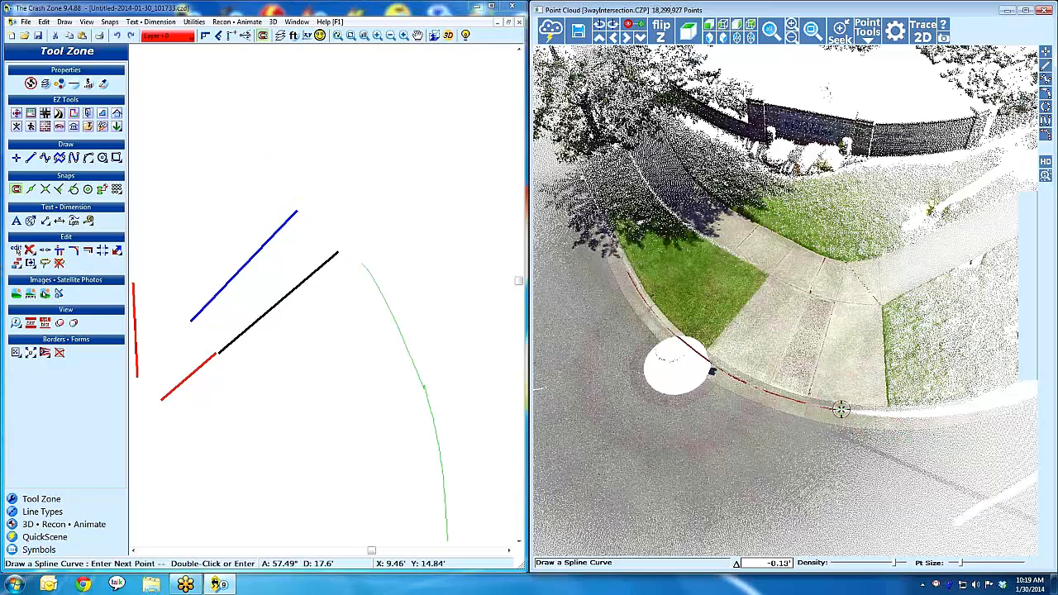
{"action": "double_click", "coordinate": [839, 410]}
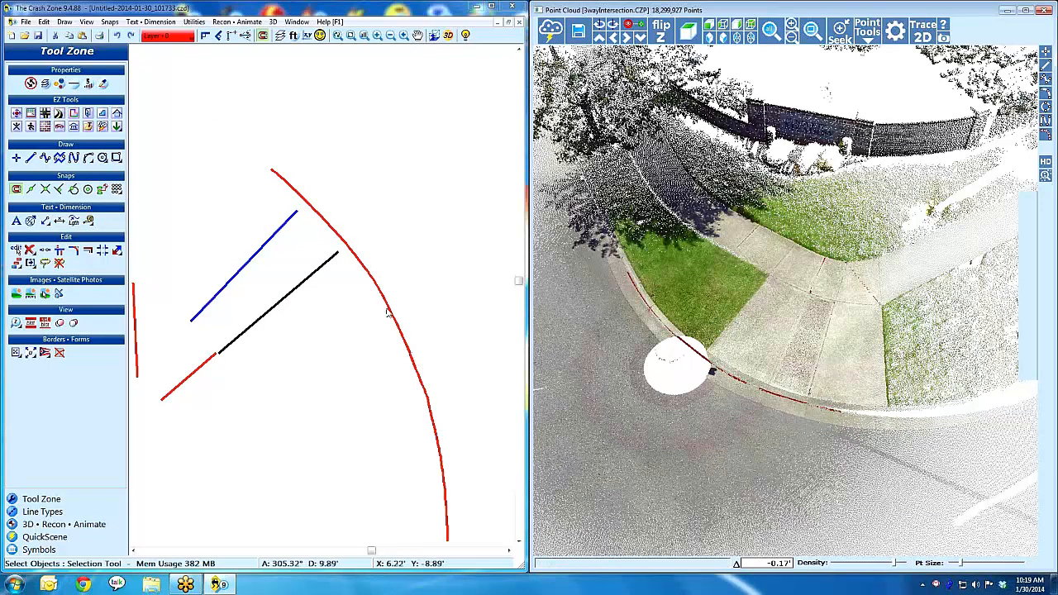
Trace a second red spline curve along the ramp's street-side edge, just behind the first curb curve.
{"action": "mouse_move", "coordinate": [659, 305]}
{"action": "left_mouse_down"}
{"action": "mouse_move", "coordinate": [656, 358]}
{"action": "mouse_move", "coordinate": [655, 344]}
{"action": "left_mouse_up"}
{"action": "left_click", "coordinate": [1045, 121]}
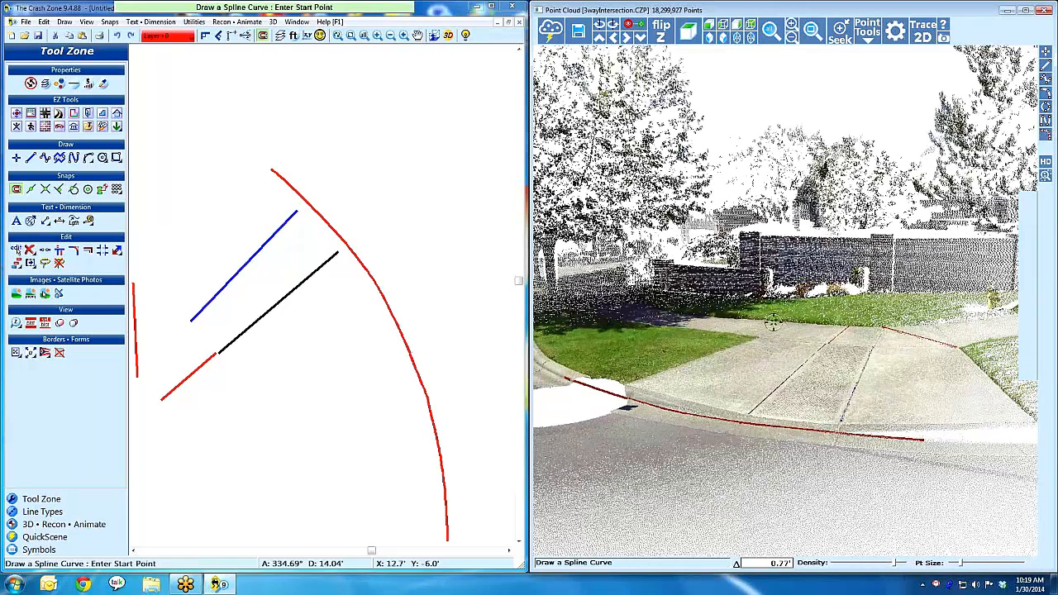
{"action": "left_click", "coordinate": [629, 386]}
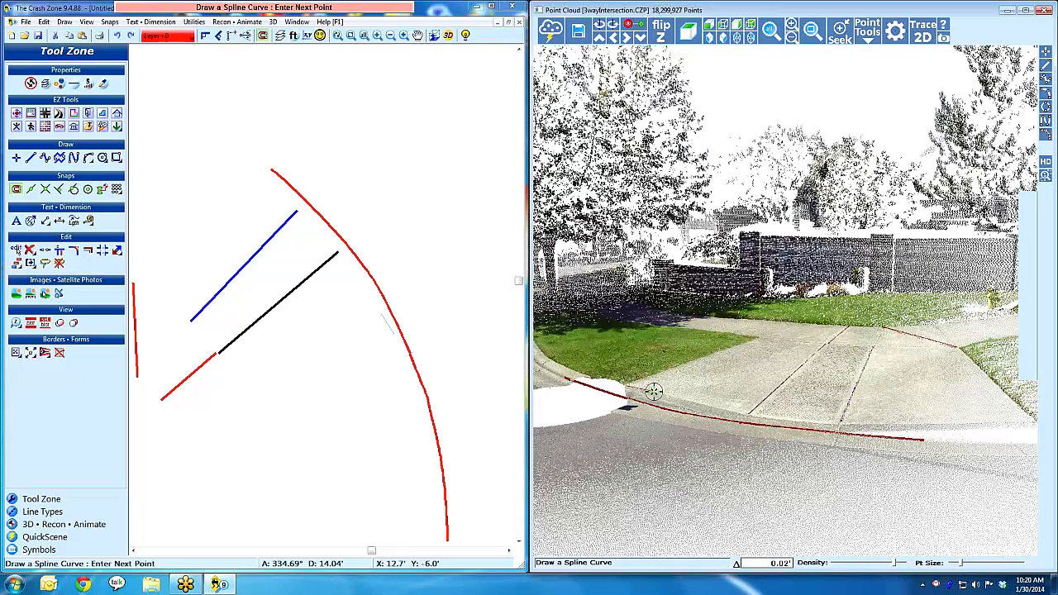
{"action": "left_click", "coordinate": [653, 391]}
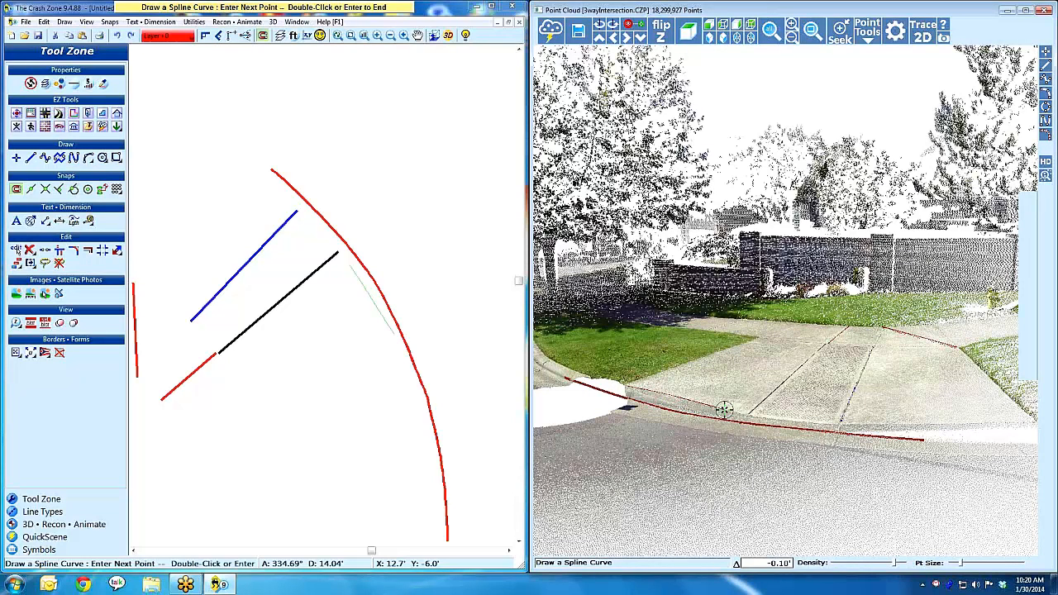
{"action": "left_click", "coordinate": [725, 408]}
{"action": "left_click", "coordinate": [819, 424]}
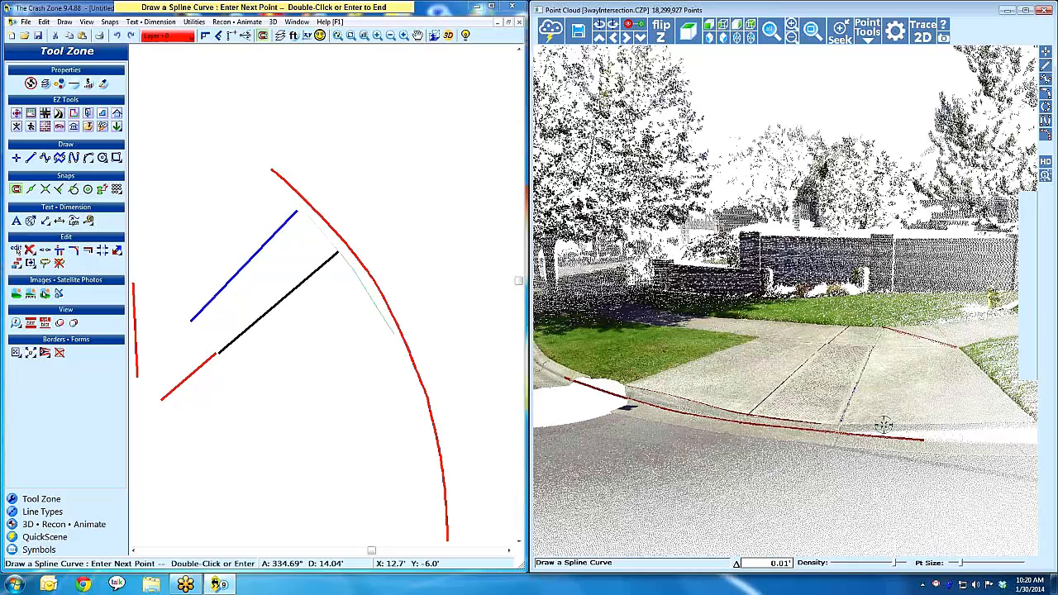
{"action": "left_click", "coordinate": [894, 426]}
{"action": "double_click", "coordinate": [972, 425]}
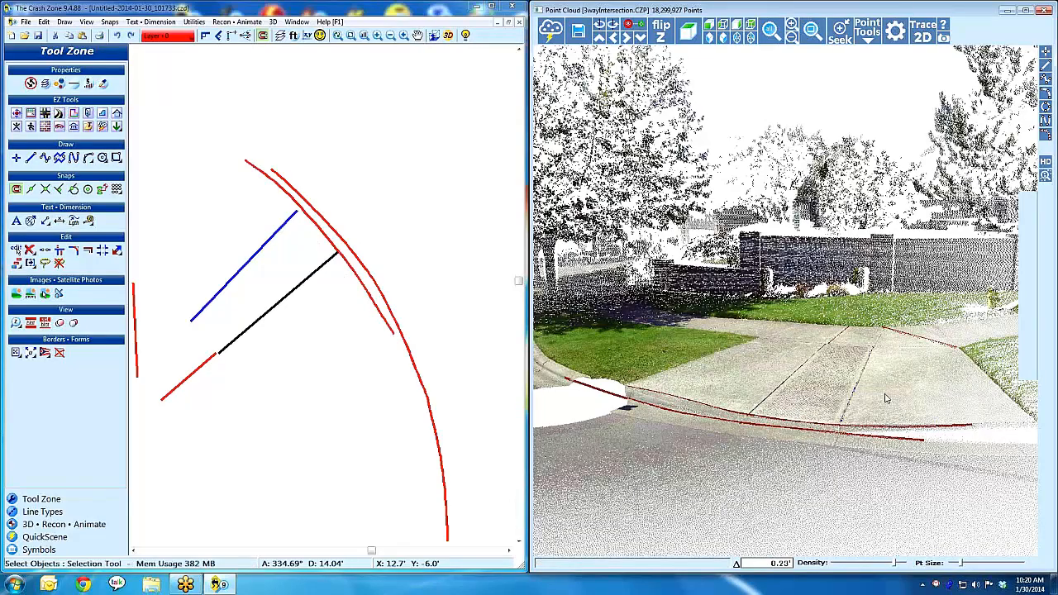
Inspect the traced lines from a higher viewpoint and lower the point cloud's display density slightly to reveal them.
{"action": "middle_click_drag", "start_coordinate": [886, 398], "coordinate": [730, 402]}
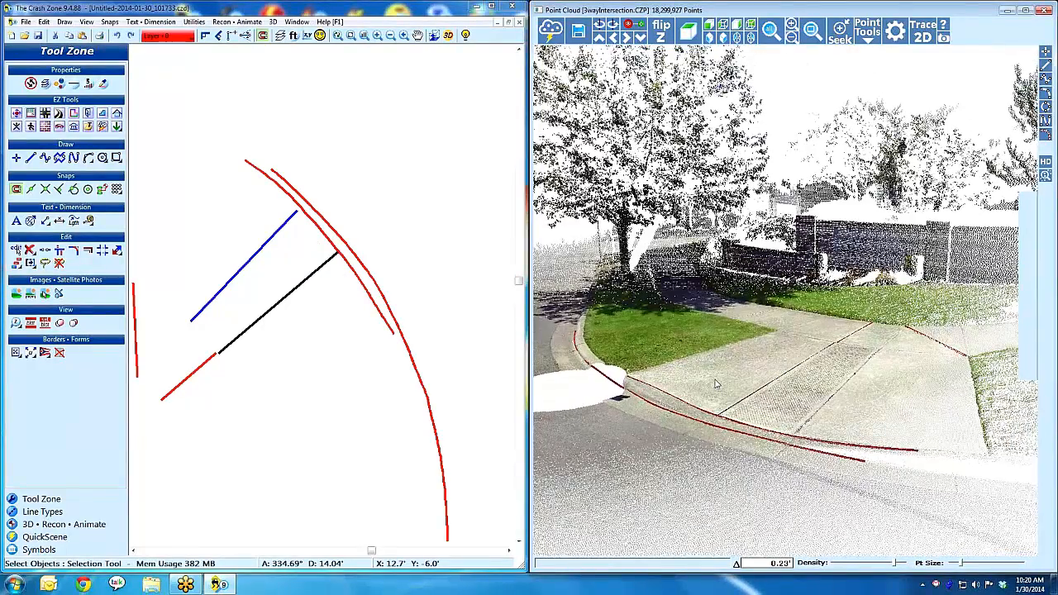
{"action": "scroll", "coordinate": [714, 385], "scroll_direction": "up", "scroll_amount": 2}
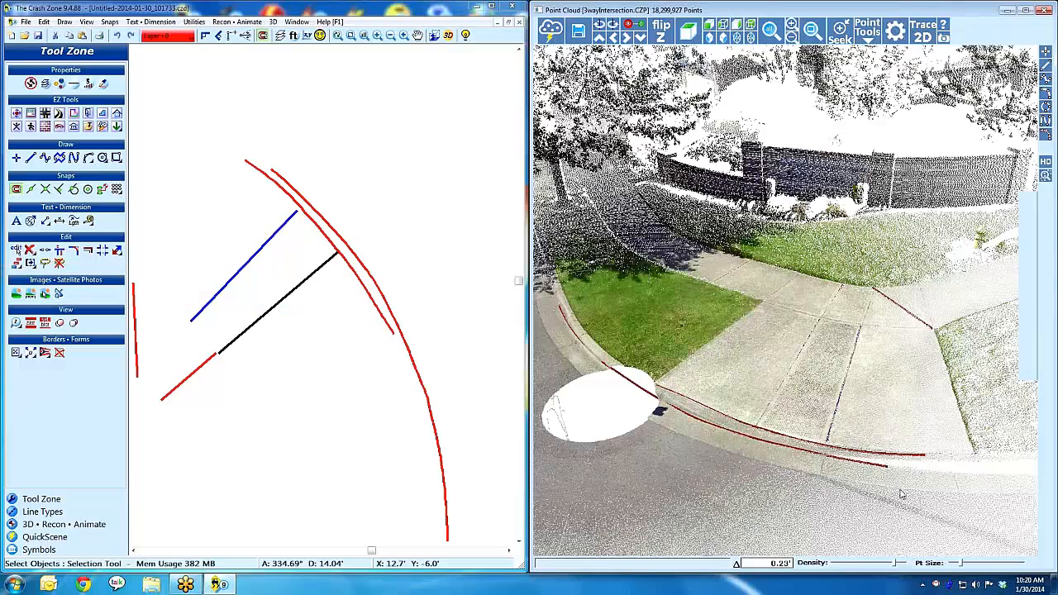
{"action": "mouse_move", "coordinate": [892, 565]}
{"action": "left_mouse_down"}
{"action": "mouse_move", "coordinate": [864, 565]}
{"action": "mouse_move", "coordinate": [884, 566]}
{"action": "left_mouse_up"}
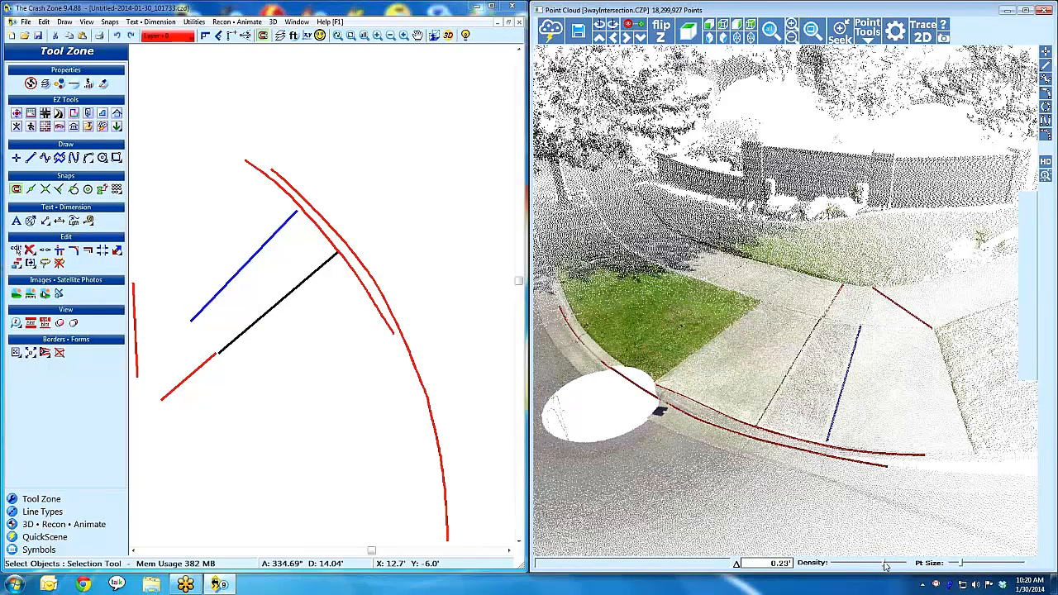
Try a larger point size on the point cloud and restore the small size.
{"action": "left_click_drag", "start_coordinate": [961, 565], "coordinate": [991, 563]}
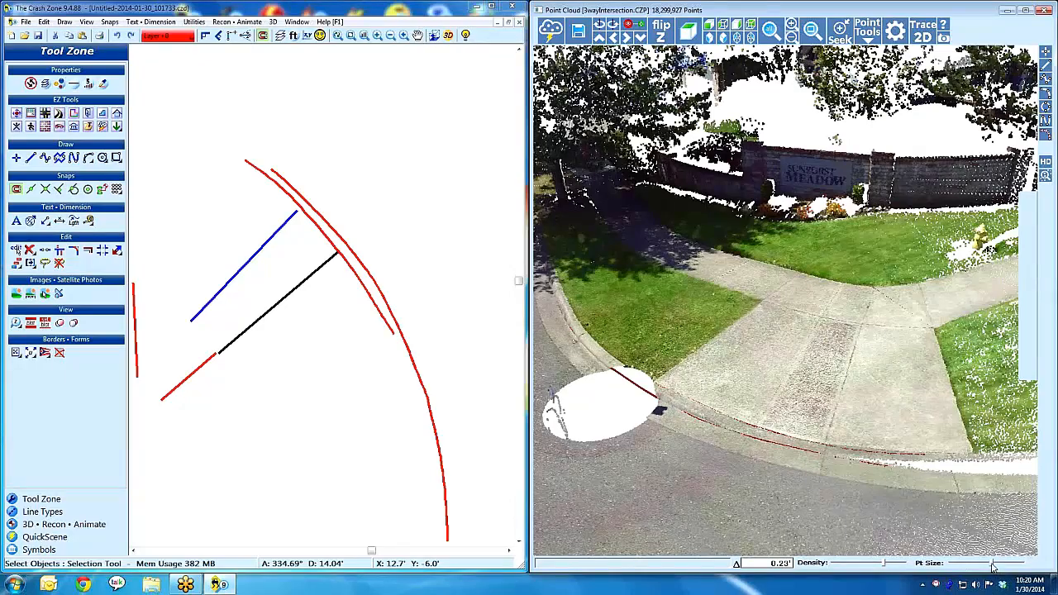
{"action": "left_click_drag", "start_coordinate": [993, 566], "coordinate": [964, 563]}
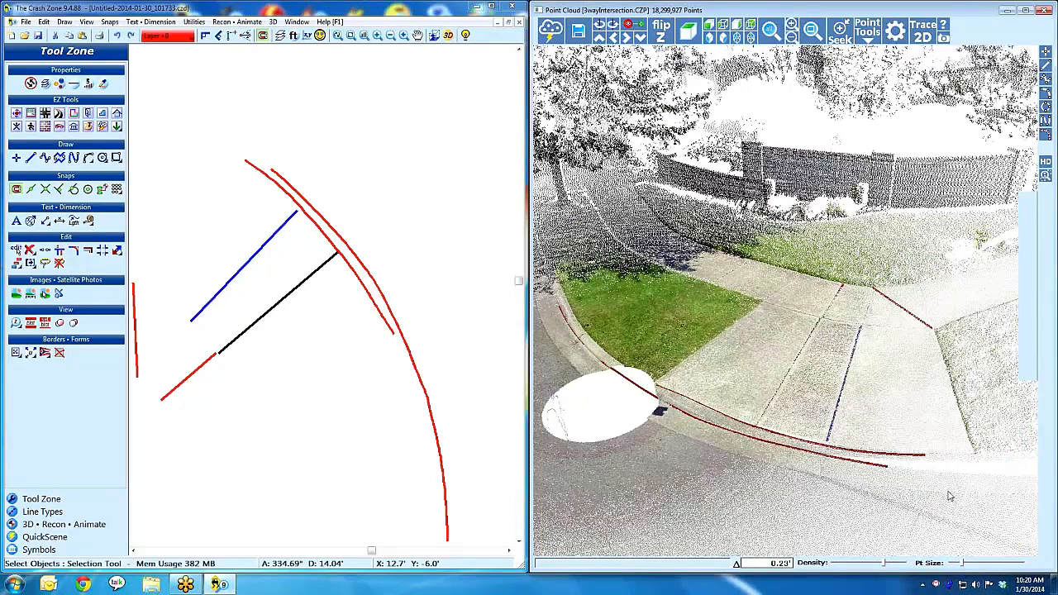
Examine the brick entrance wall behind the lawn from near and far viewpoints.
{"action": "left_click_drag", "start_coordinate": [908, 435], "coordinate": [821, 376]}
{"action": "scroll", "coordinate": [887, 266], "scroll_direction": "up", "scroll_amount": 4}
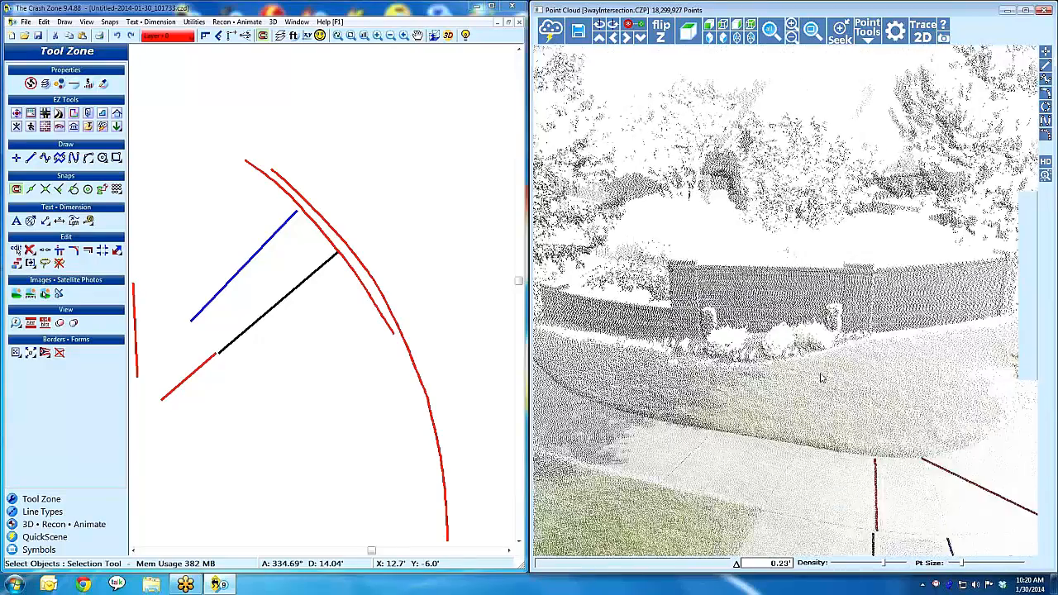
{"action": "scroll", "coordinate": [799, 365], "scroll_direction": "up", "scroll_amount": 3}
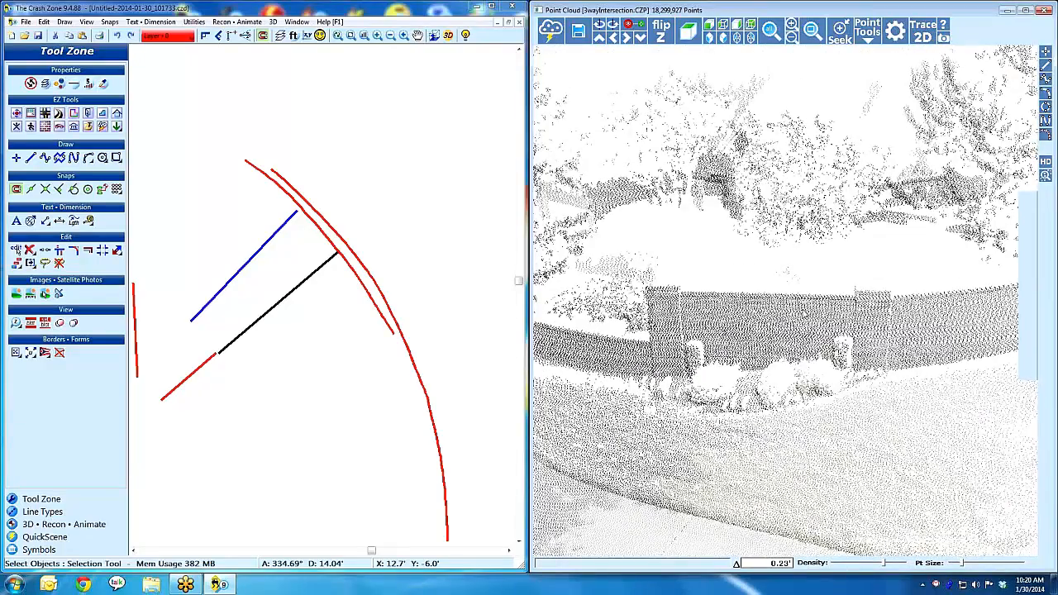
{"action": "scroll", "coordinate": [795, 347], "scroll_direction": "down", "scroll_amount": 6}
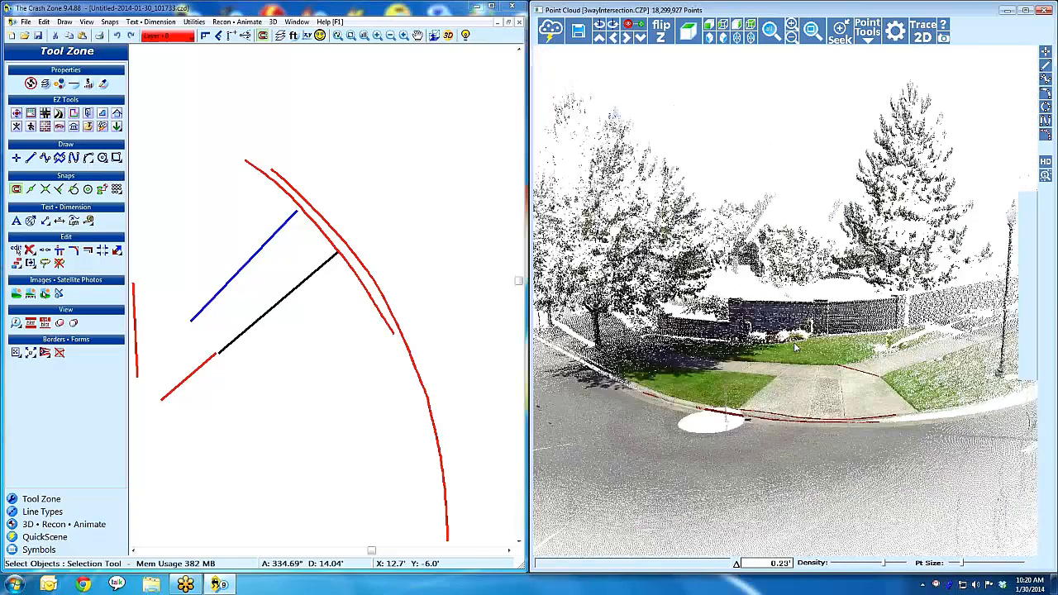
{"action": "scroll", "coordinate": [795, 348], "scroll_direction": "down", "scroll_amount": 3}
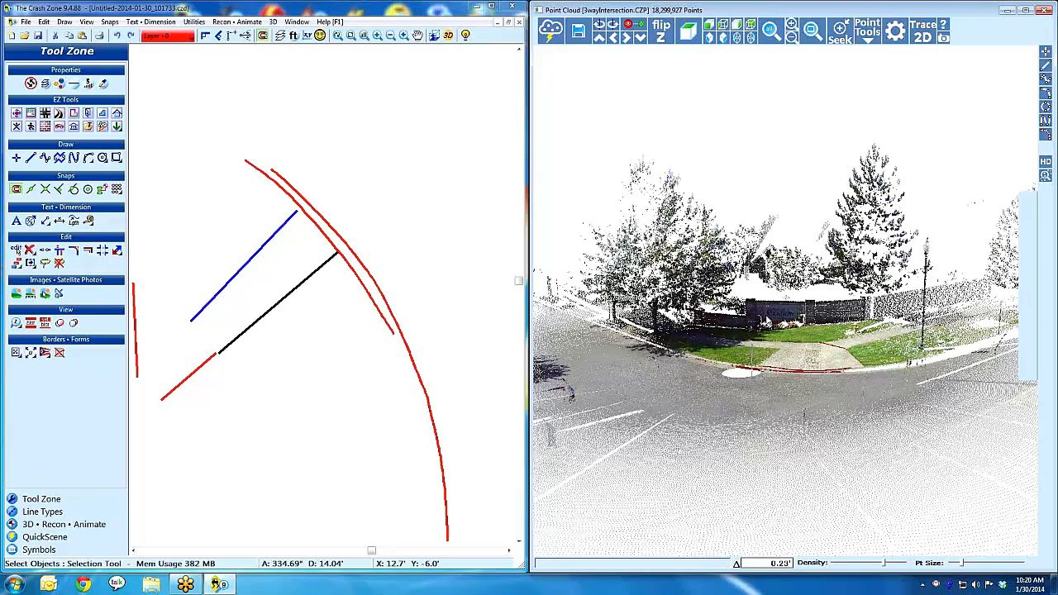
{"action": "scroll", "coordinate": [791, 331], "scroll_direction": "up", "scroll_amount": 5}
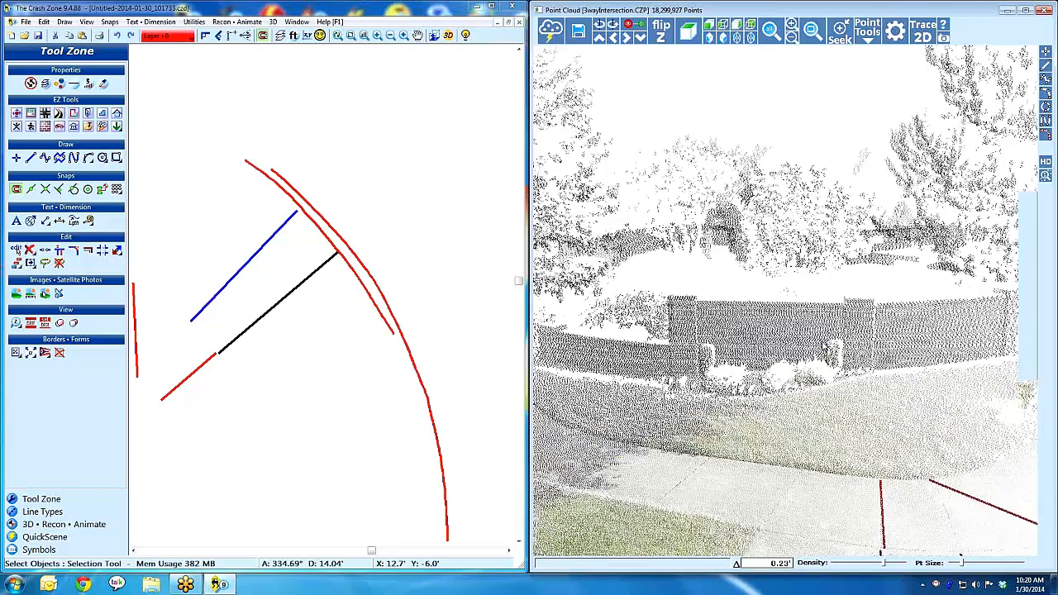
{"action": "scroll", "coordinate": [791, 331], "scroll_direction": "up", "scroll_amount": 4}
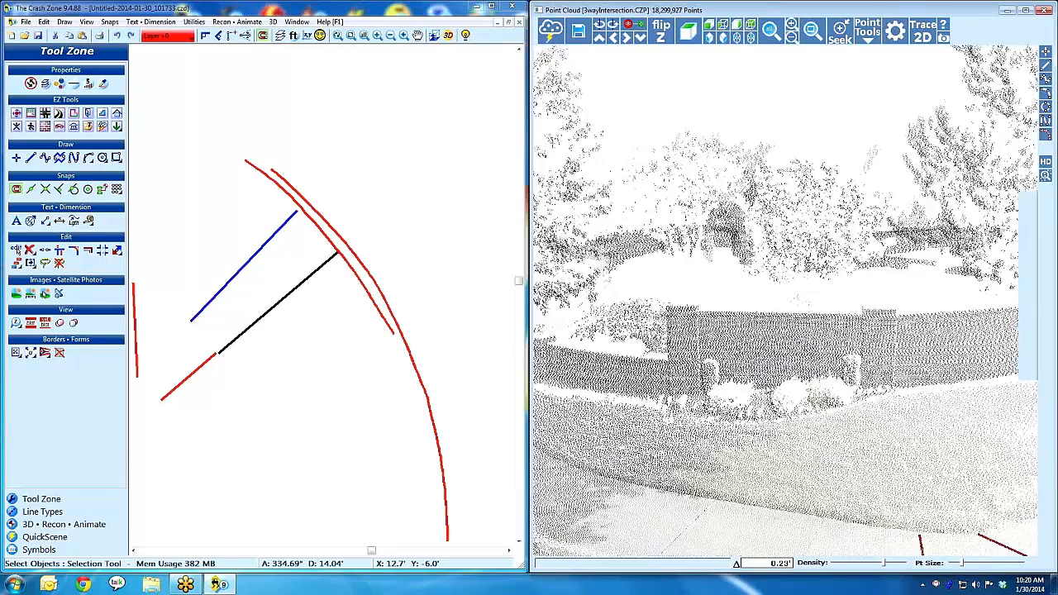
{"action": "scroll", "coordinate": [749, 407], "scroll_direction": "up", "scroll_amount": 4}
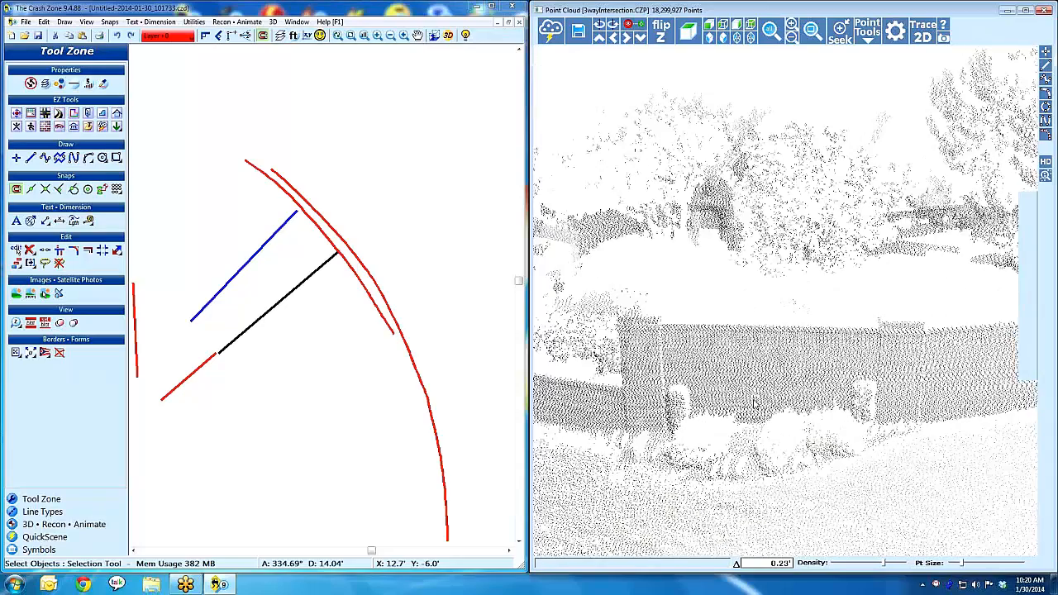
{"action": "left_click_drag", "start_coordinate": [750, 408], "coordinate": [768, 371]}
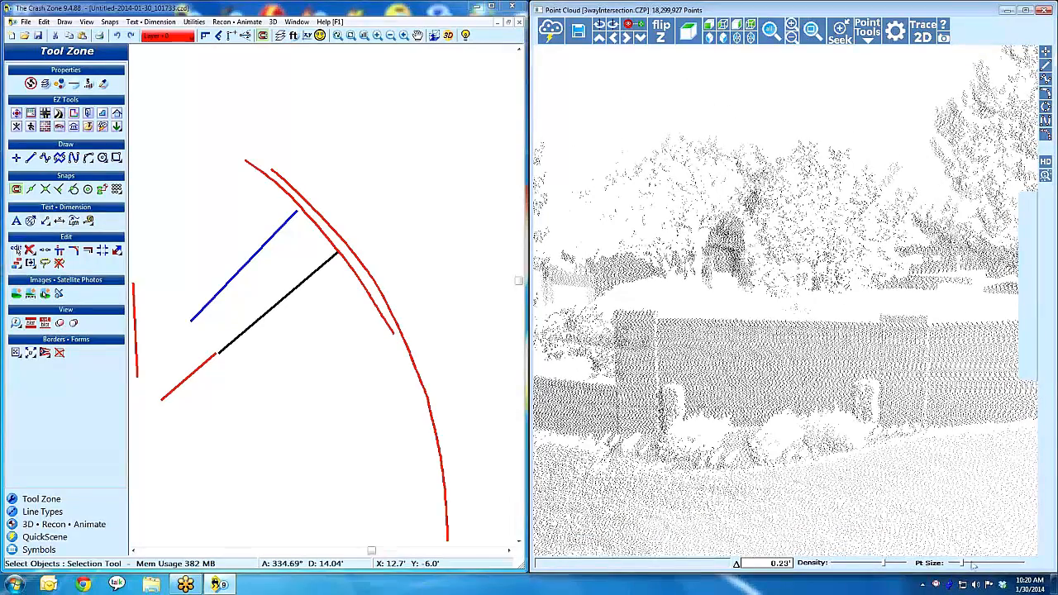
Try progressively larger point sizes on the close view of the entrance wall and return to small points.
{"action": "left_click_drag", "start_coordinate": [960, 563], "coordinate": [978, 562]}
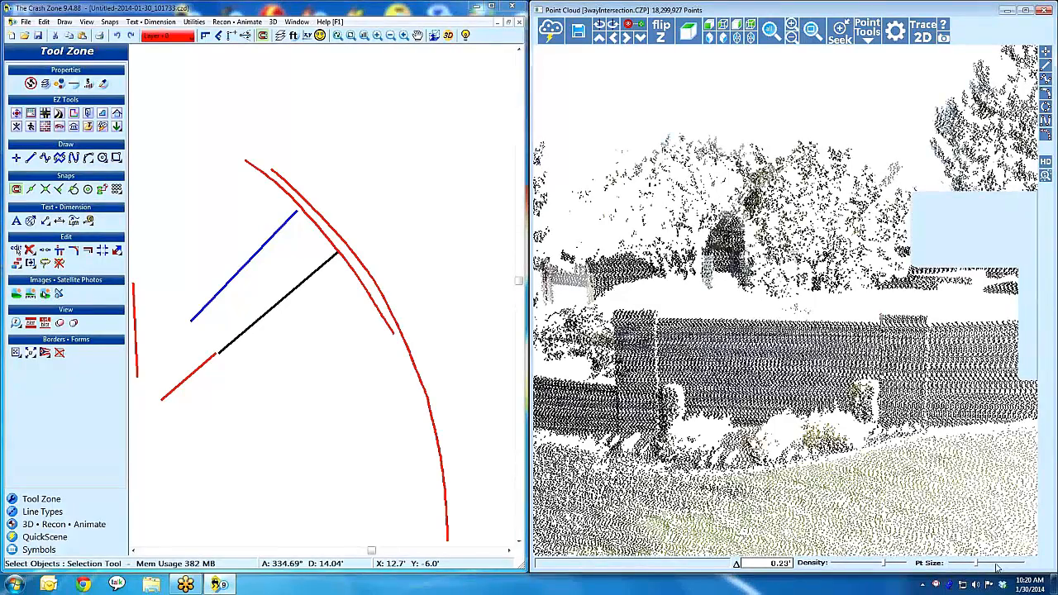
{"action": "left_click_drag", "start_coordinate": [990, 564], "coordinate": [1006, 567]}
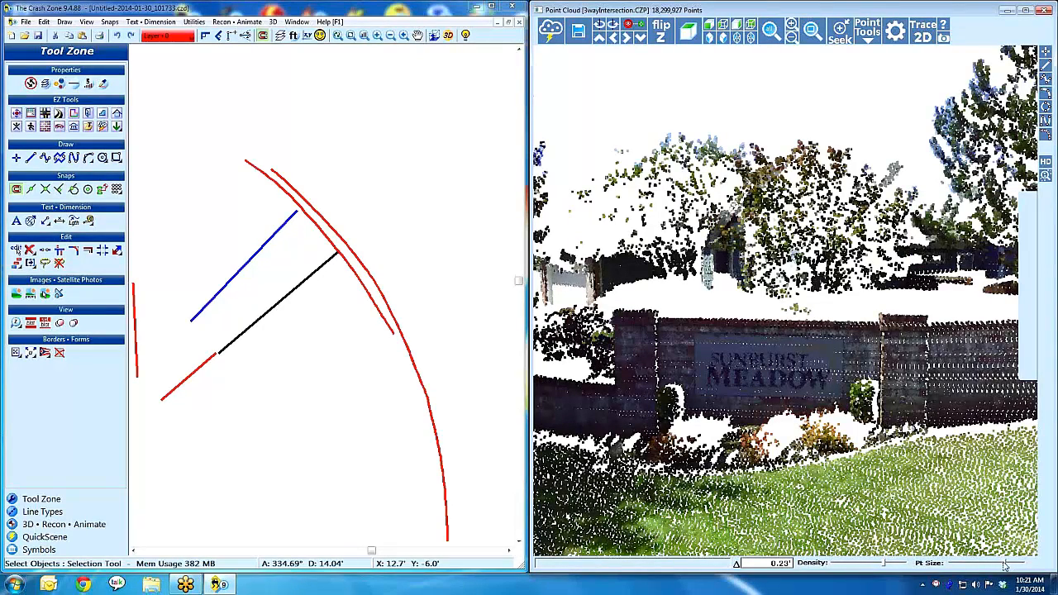
{"action": "left_click_drag", "start_coordinate": [1004, 564], "coordinate": [965, 566]}
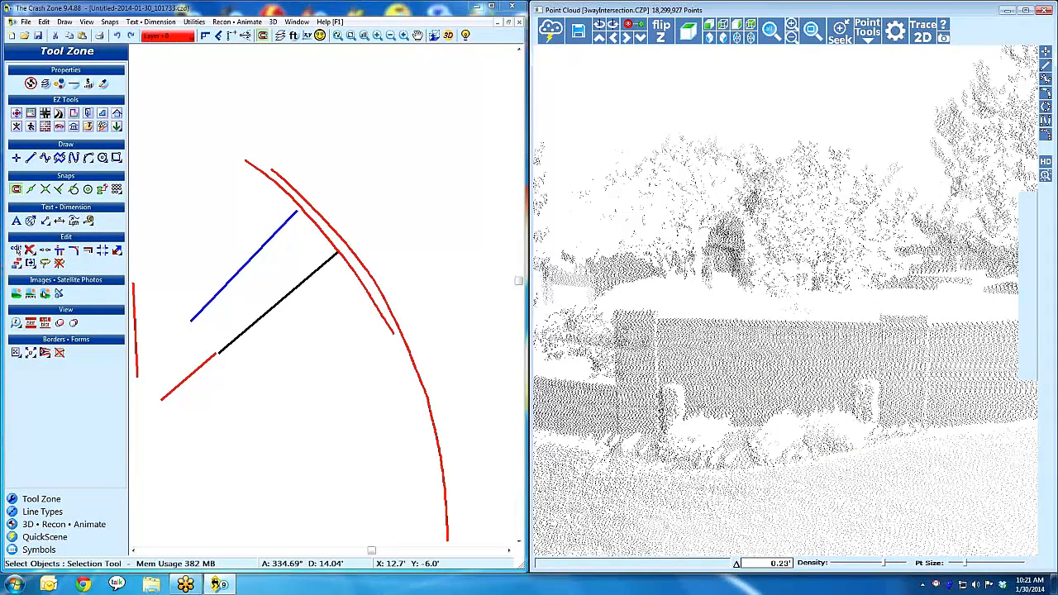
Render the entrance wall in high definition from two slightly different viewpoints.
{"action": "left_click", "coordinate": [1043, 163]}
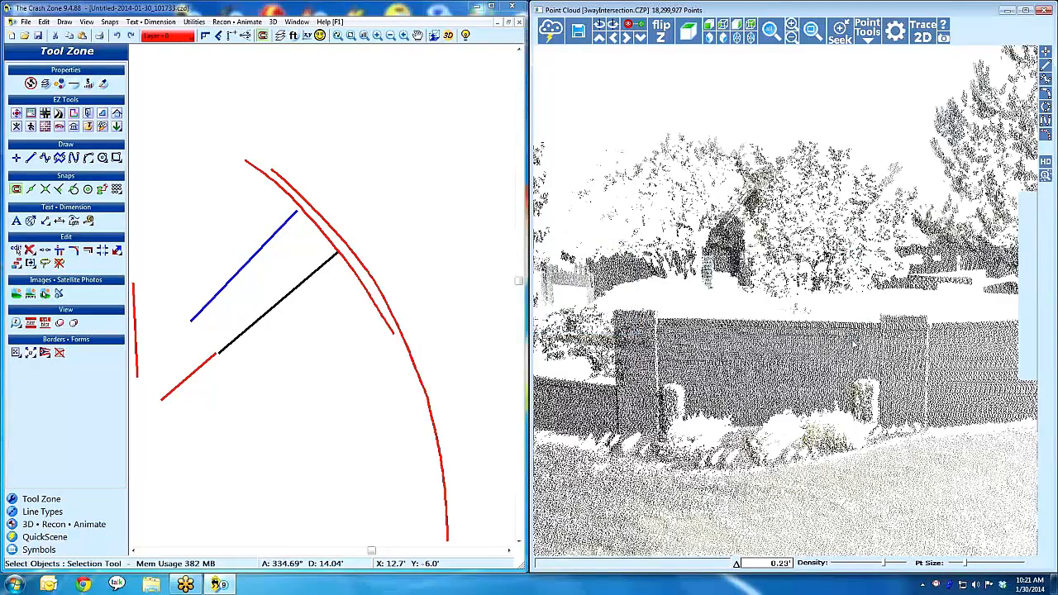
{"action": "scroll", "coordinate": [822, 418], "scroll_direction": "up", "scroll_amount": 4}
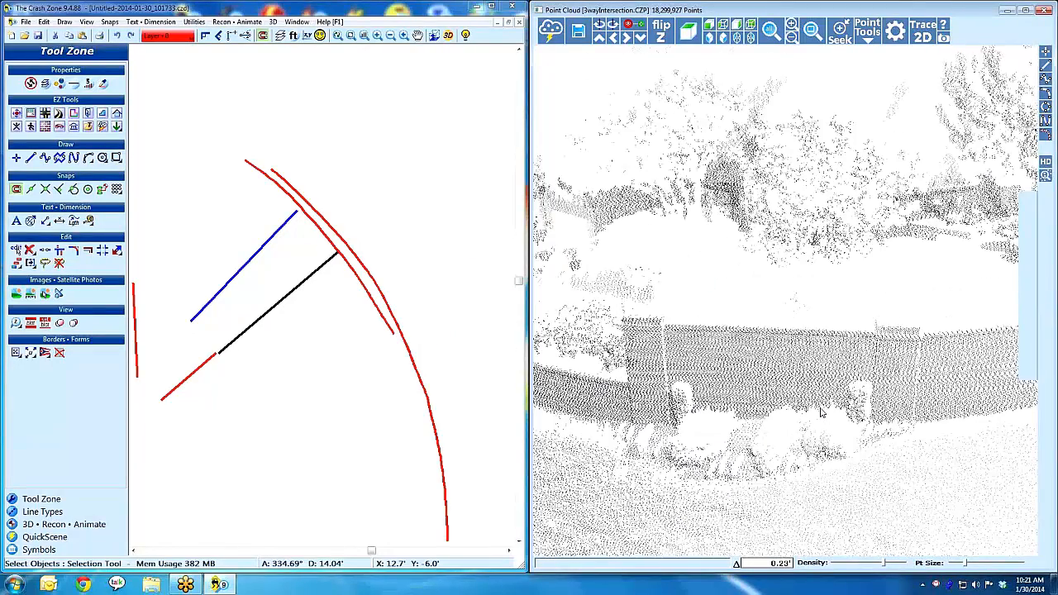
{"action": "scroll", "coordinate": [829, 371], "scroll_direction": "down", "scroll_amount": 5}
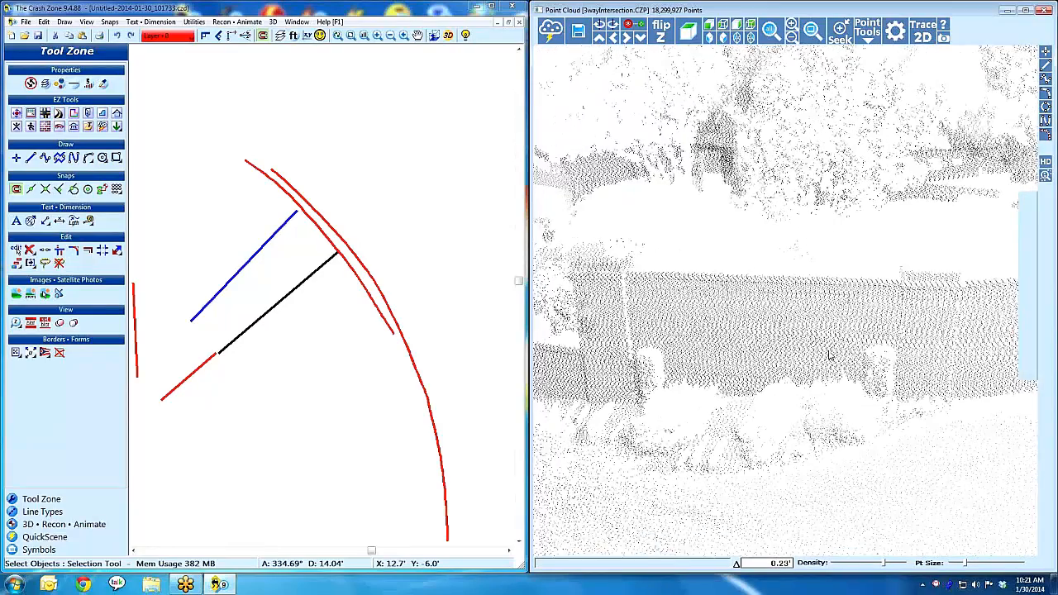
{"action": "left_click_drag", "start_coordinate": [833, 389], "coordinate": [834, 390]}
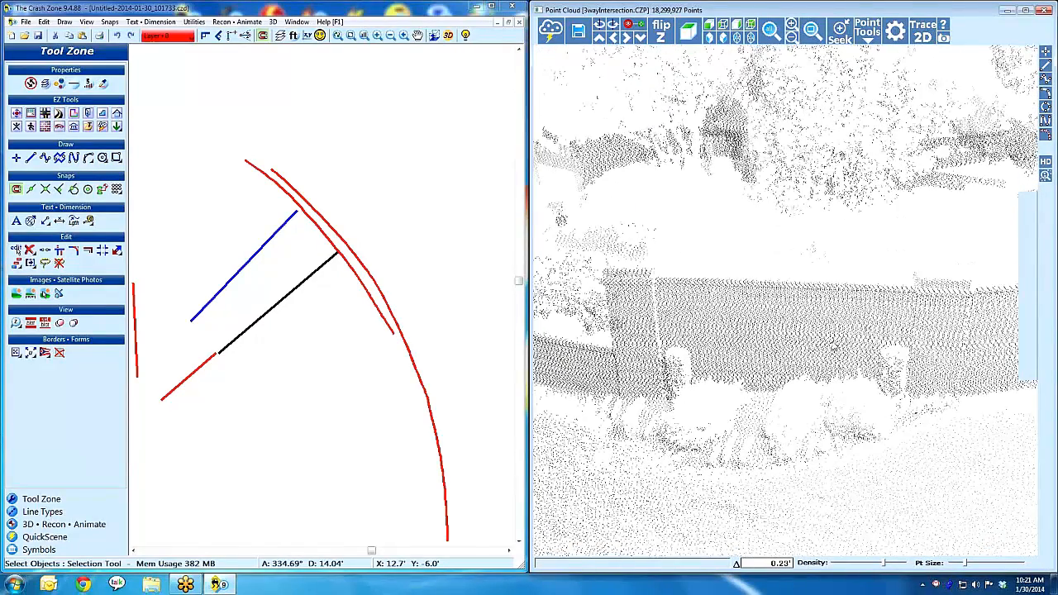
{"action": "left_click", "coordinate": [1045, 162]}
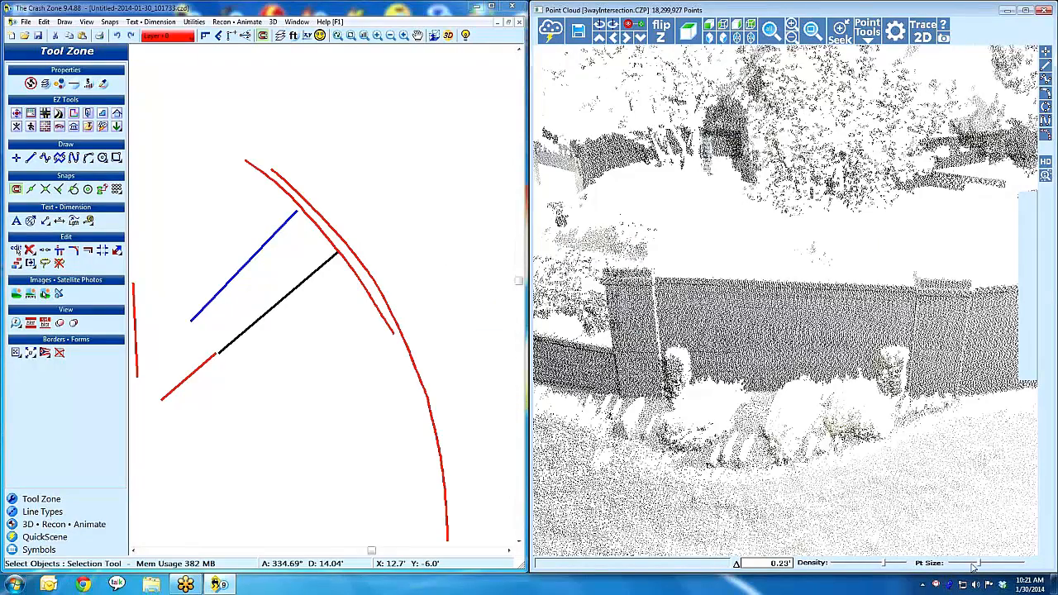
Increase the point size slightly and render the entrance wall and lawn in high definition.
{"action": "left_click_drag", "start_coordinate": [975, 563], "coordinate": [980, 563]}
{"action": "scroll", "coordinate": [899, 500], "scroll_direction": "down", "scroll_amount": 4}
{"action": "scroll", "coordinate": [892, 480], "scroll_direction": "up", "scroll_amount": 2}
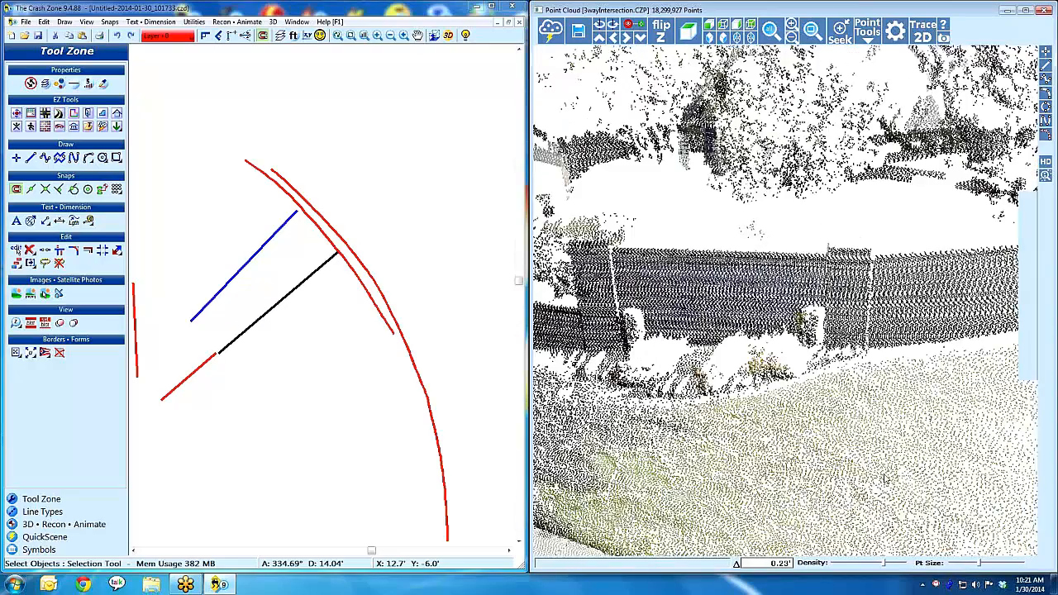
{"action": "scroll", "coordinate": [883, 450], "scroll_direction": "down", "scroll_amount": 2}
{"action": "scroll", "coordinate": [882, 453], "scroll_direction": "up", "scroll_amount": 3}
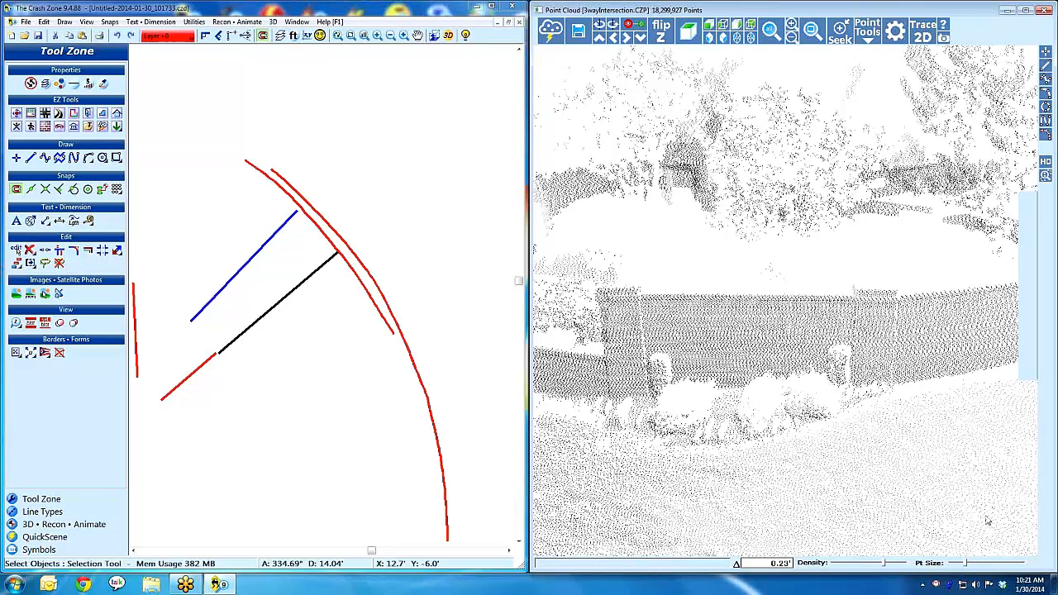
{"action": "left_click", "coordinate": [1045, 162]}
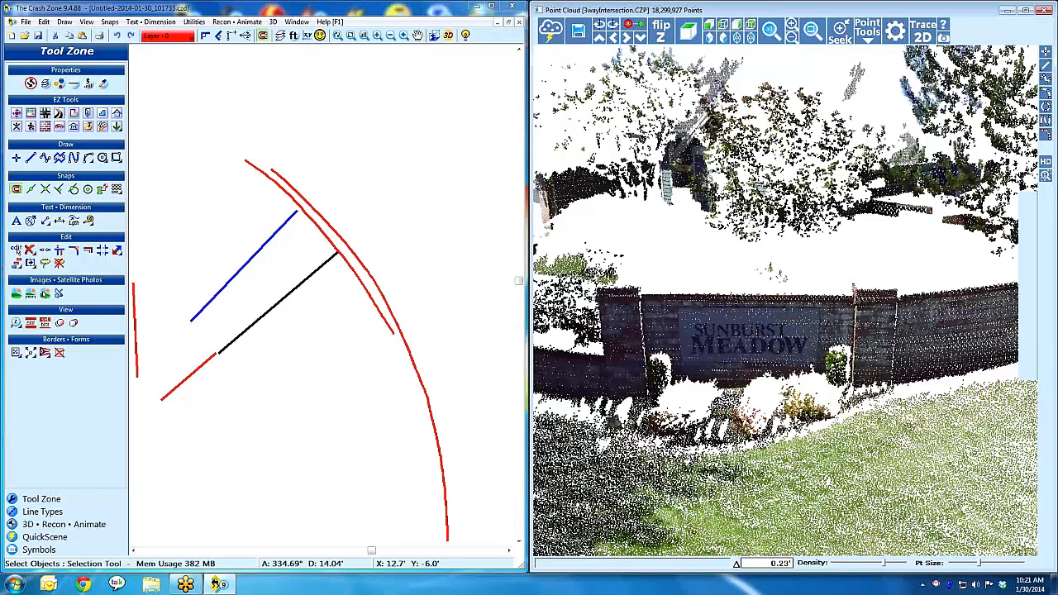
Trace a red continuous line along the top of the sign wall, past the pillar and onto the adjoining wall.
{"action": "left_click", "coordinate": [1046, 79]}
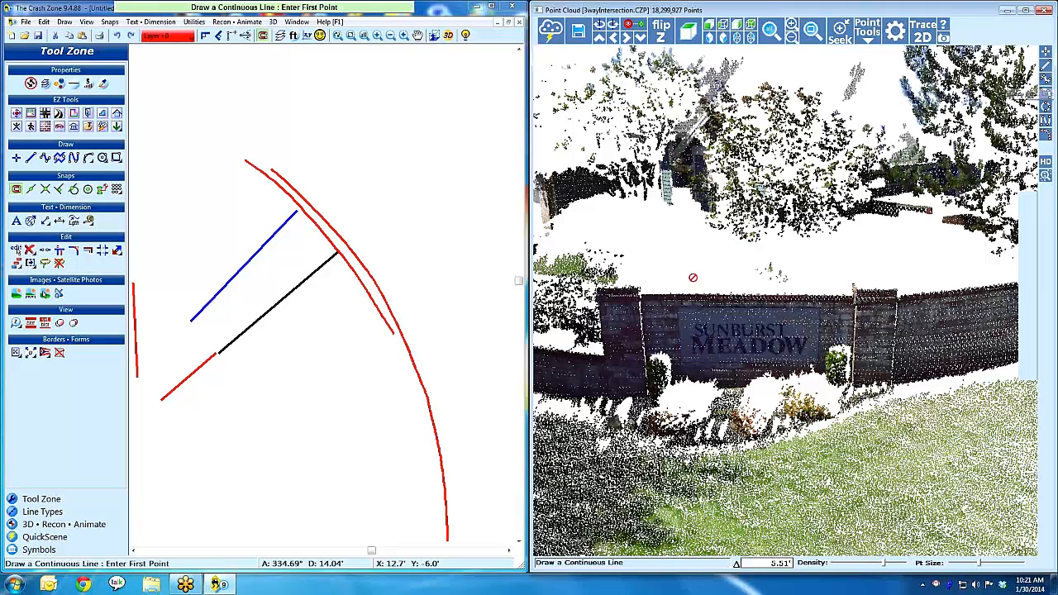
{"action": "left_click", "coordinate": [644, 294]}
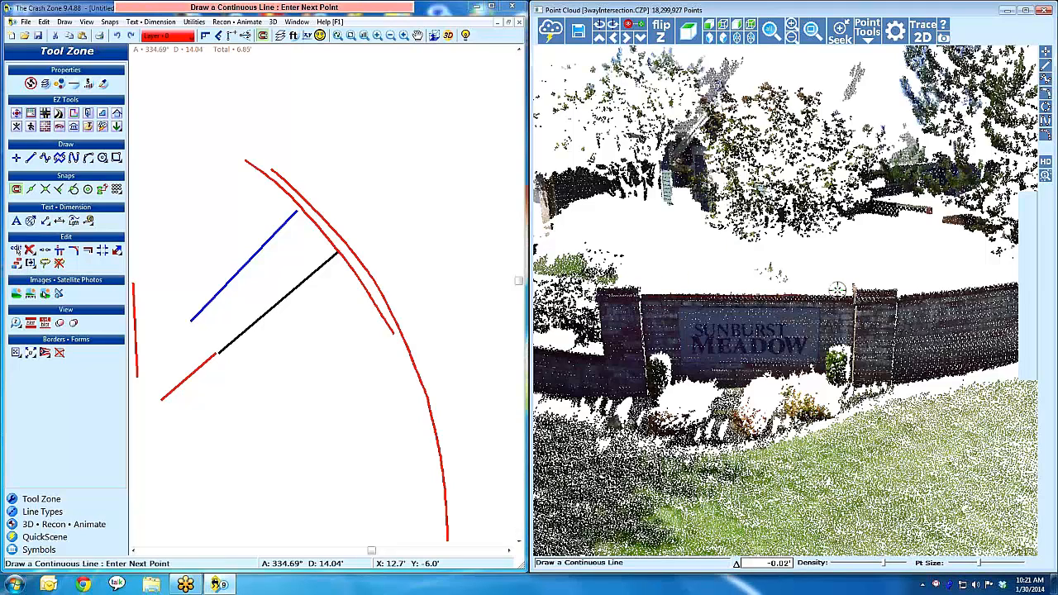
{"action": "left_click", "coordinate": [853, 291]}
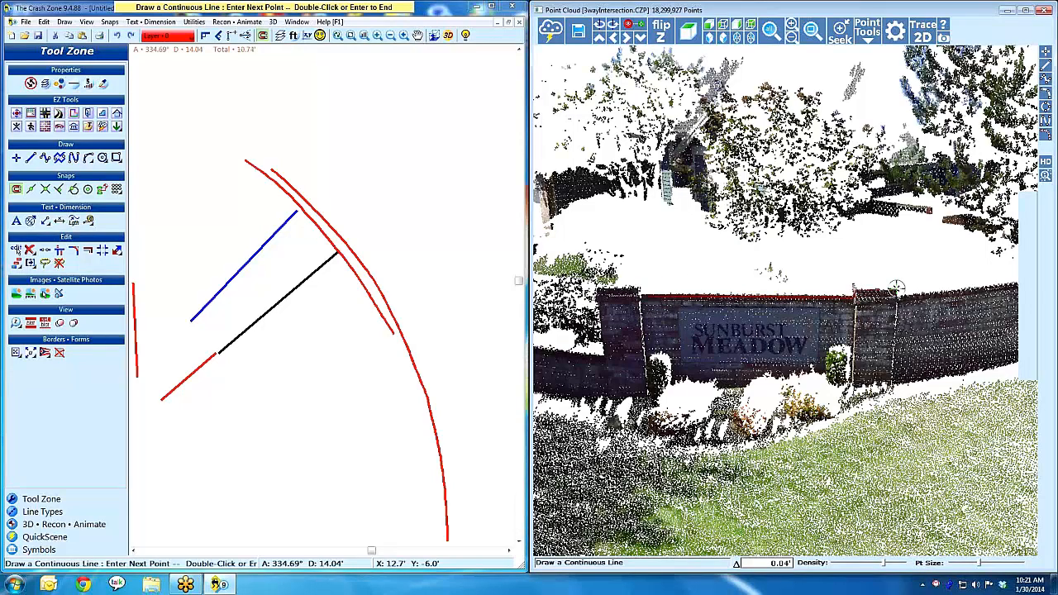
{"action": "double_click", "coordinate": [978, 290]}
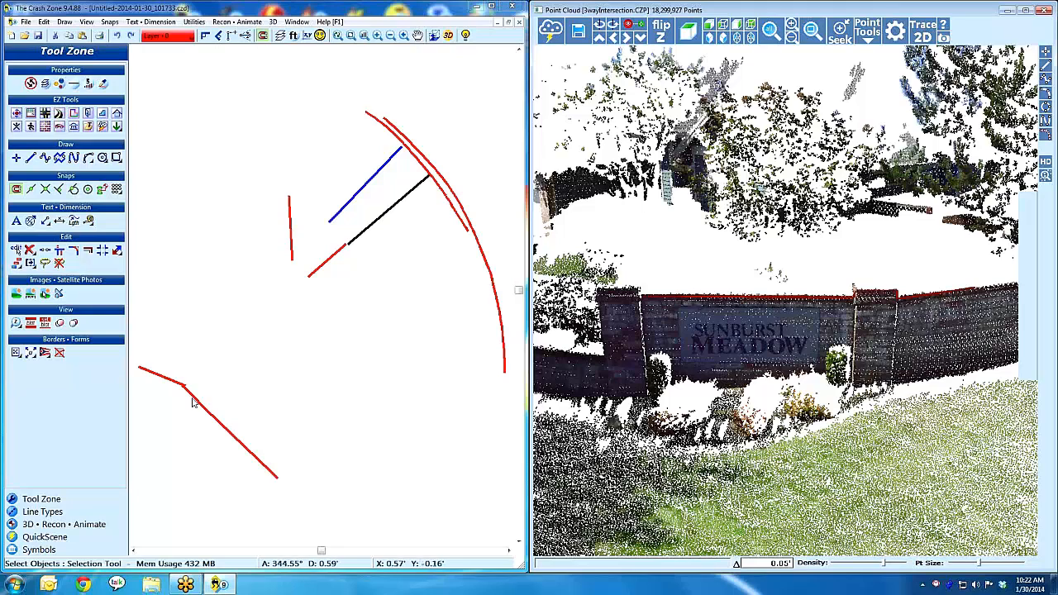
Delete the wall-top line from the drawing.
{"action": "left_click", "coordinate": [191, 399]}
{"action": "key", "text": "Delete"}
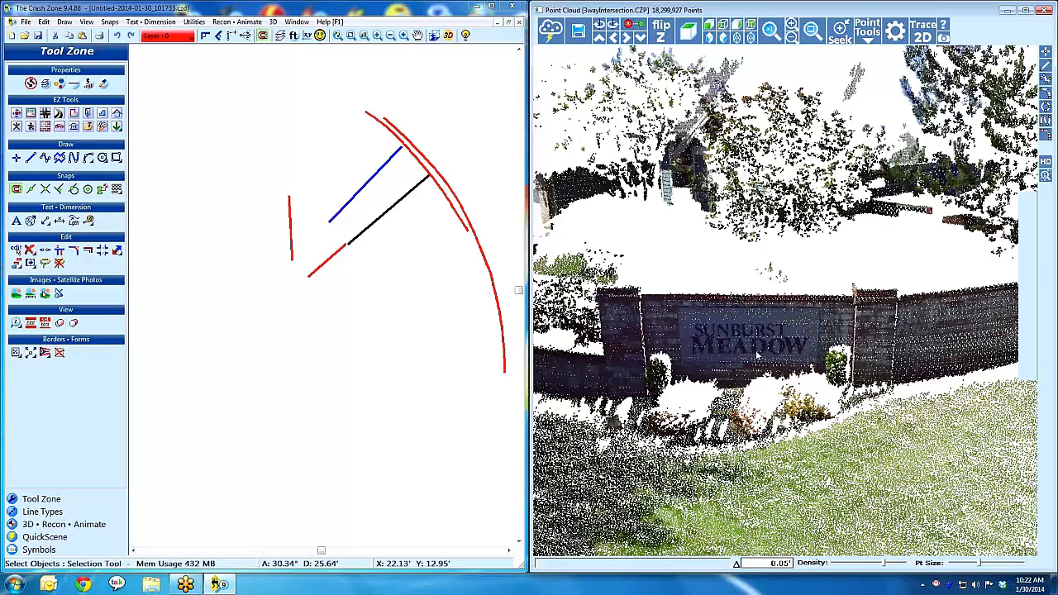
Load all hidden high-definition points within a High Def Window drawn around the sign on the brick wall.
{"action": "mouse_move", "coordinate": [758, 357]}
{"action": "left_mouse_down"}
{"action": "mouse_move", "coordinate": [718, 357]}
{"action": "mouse_move", "coordinate": [780, 357]}
{"action": "left_mouse_up"}
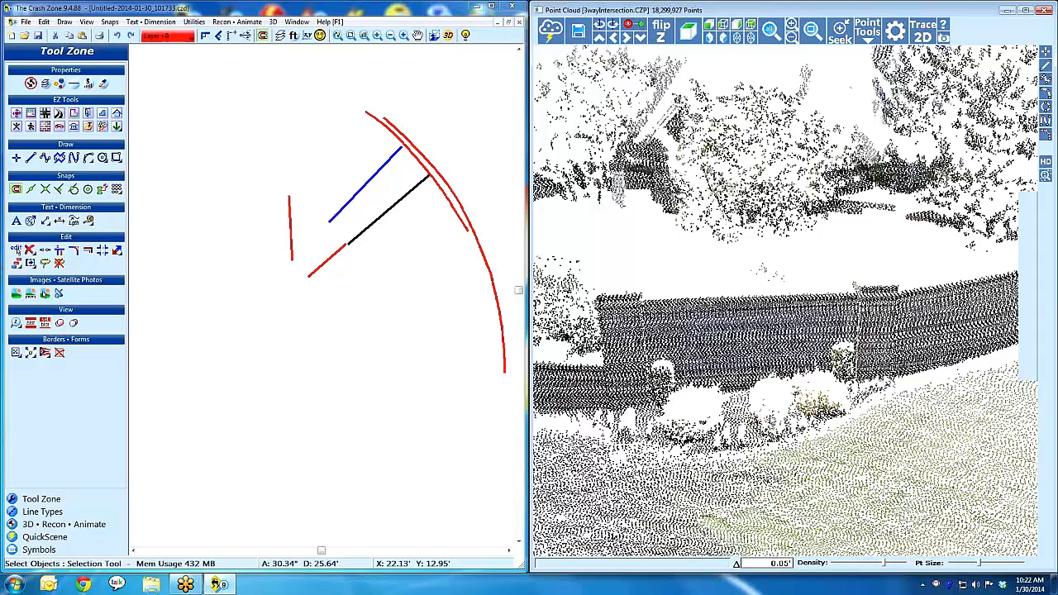
{"action": "mouse_move", "coordinate": [780, 357]}
{"action": "left_mouse_down"}
{"action": "mouse_move", "coordinate": [740, 364]}
{"action": "mouse_move", "coordinate": [780, 341]}
{"action": "left_mouse_up"}
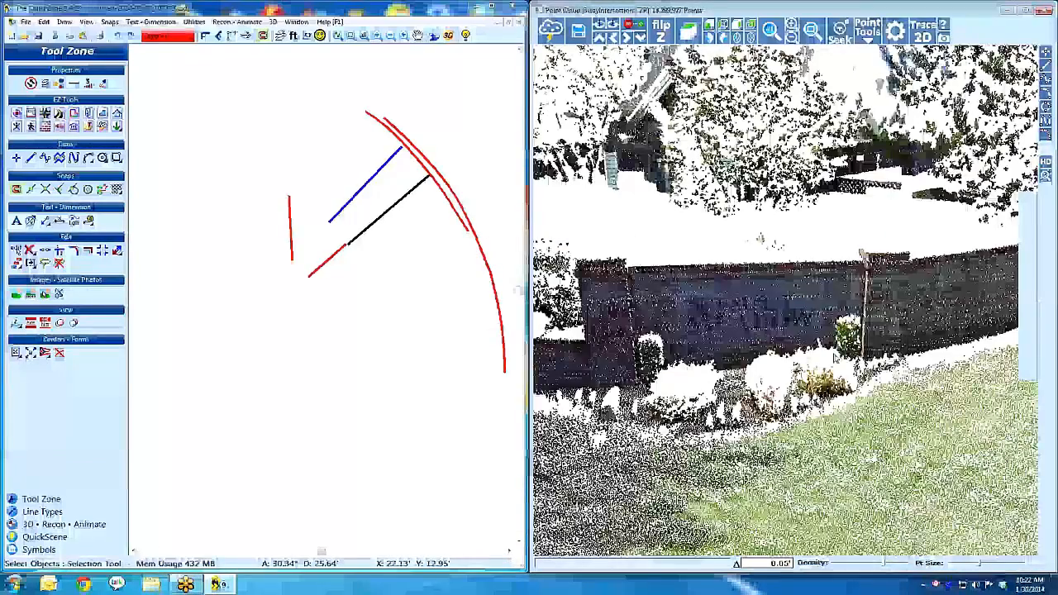
{"action": "mouse_move", "coordinate": [780, 340]}
{"action": "left_mouse_down"}
{"action": "mouse_move", "coordinate": [803, 339]}
{"action": "mouse_move", "coordinate": [773, 321]}
{"action": "left_mouse_up"}
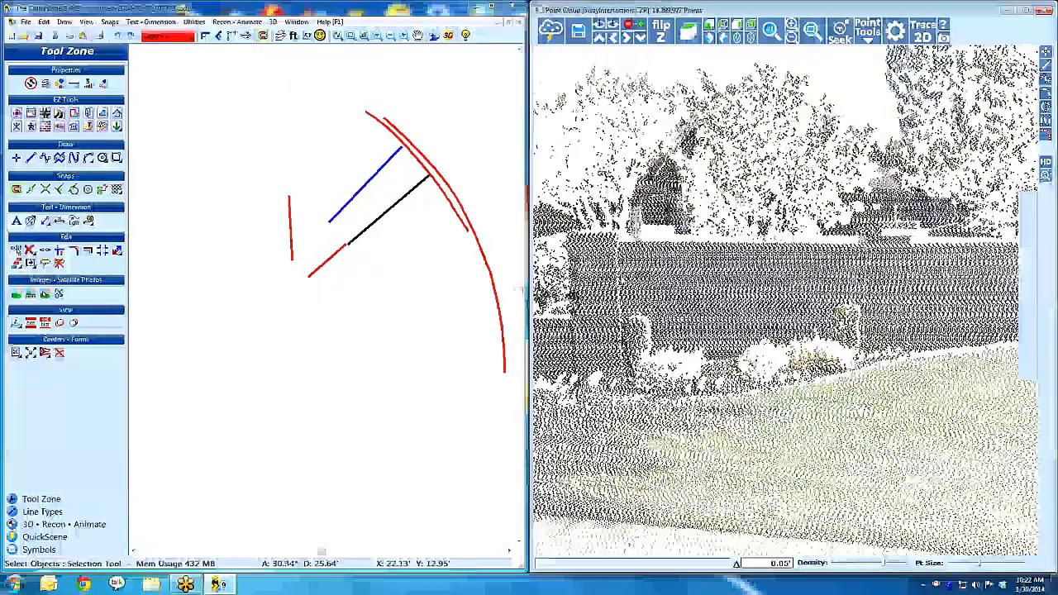
{"action": "mouse_move", "coordinate": [774, 321]}
{"action": "left_mouse_down"}
{"action": "mouse_move", "coordinate": [746, 314]}
{"action": "mouse_move", "coordinate": [774, 325]}
{"action": "left_mouse_up"}
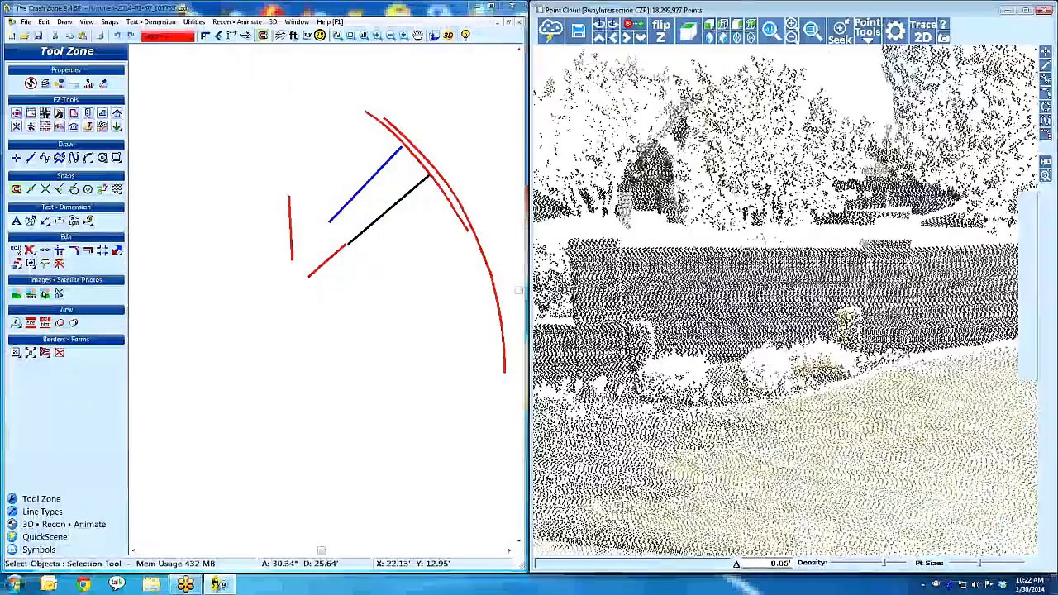
{"action": "left_click", "coordinate": [867, 30]}
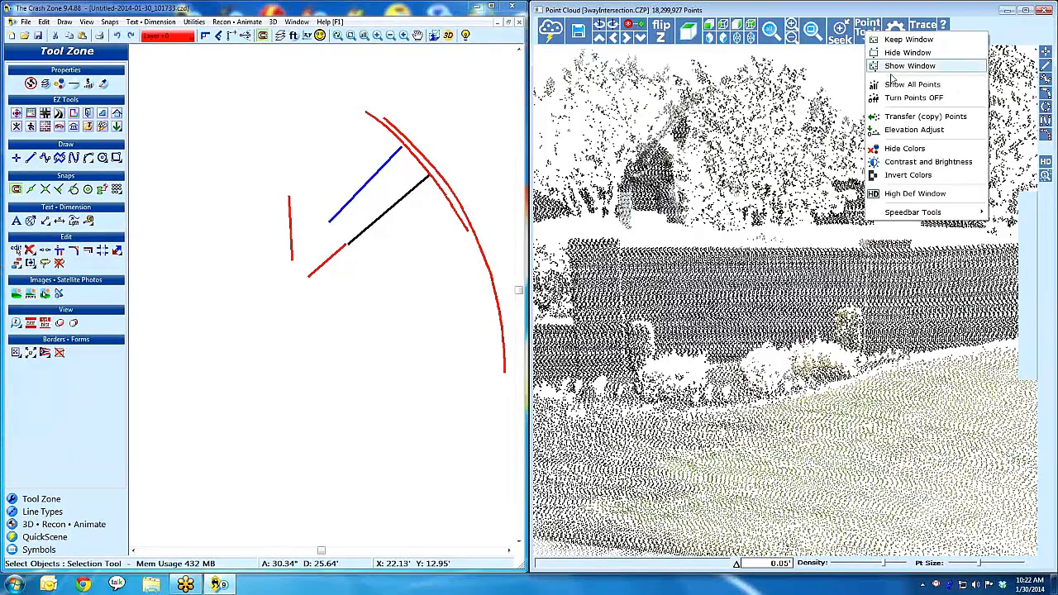
{"action": "left_click", "coordinate": [913, 193]}
{"action": "left_click", "coordinate": [635, 262]}
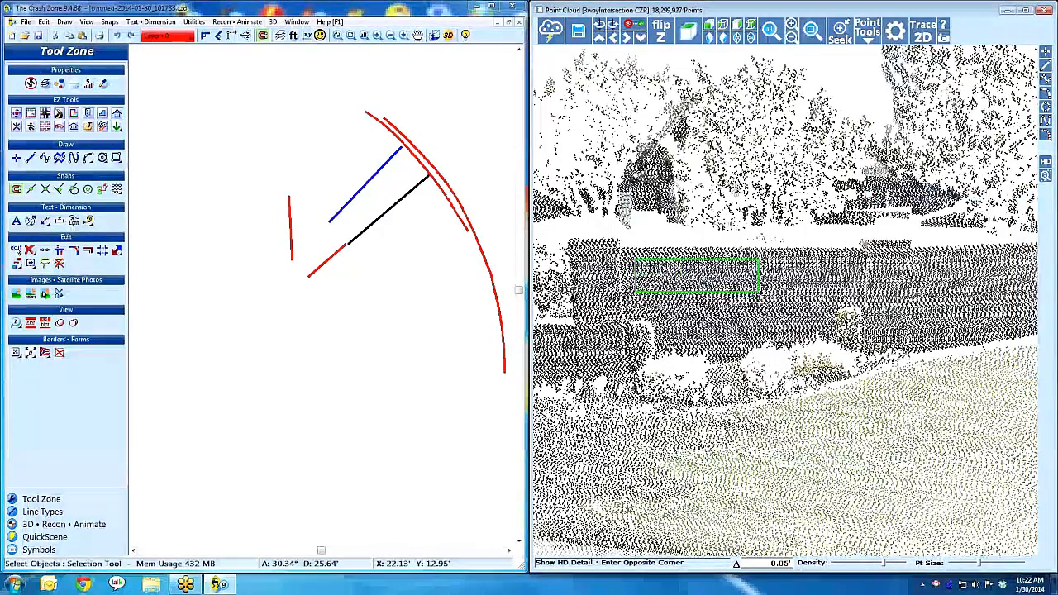
{"action": "left_click", "coordinate": [851, 336]}
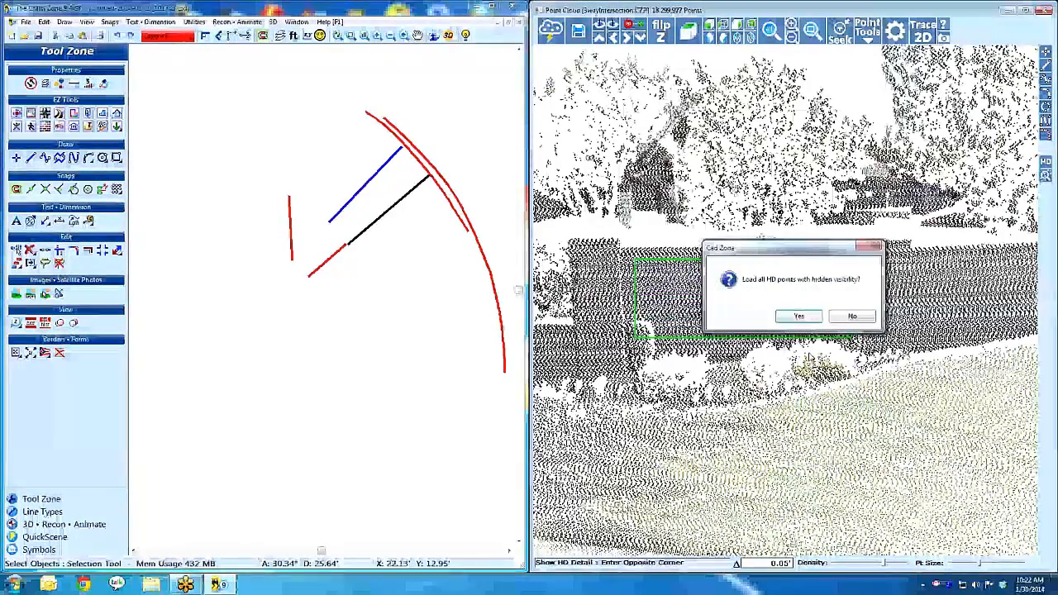
{"action": "left_click", "coordinate": [805, 319]}
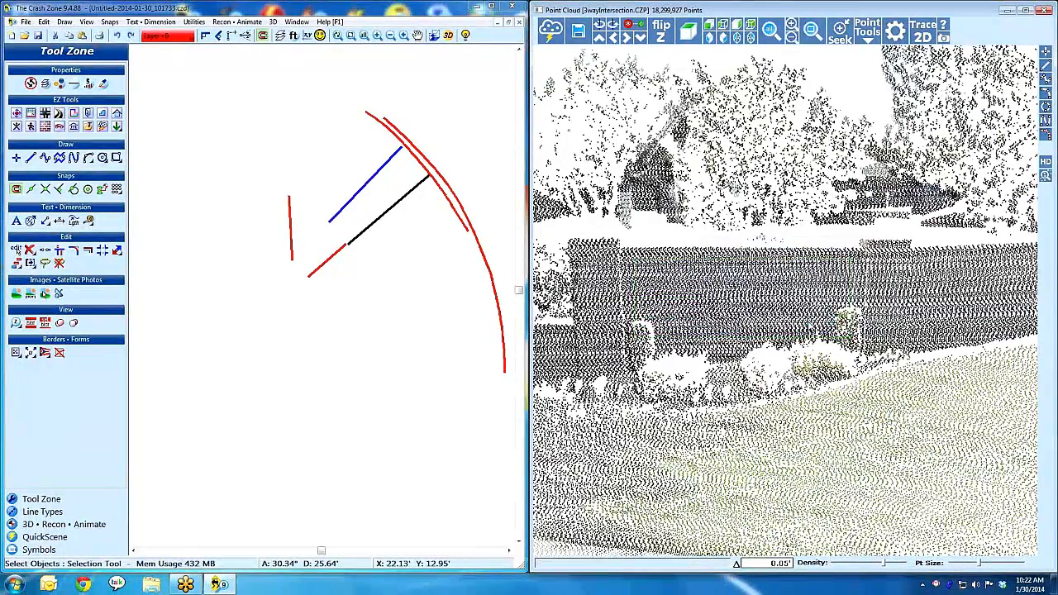
{"action": "middle_click_drag", "start_coordinate": [785, 298], "coordinate": [793, 364]}
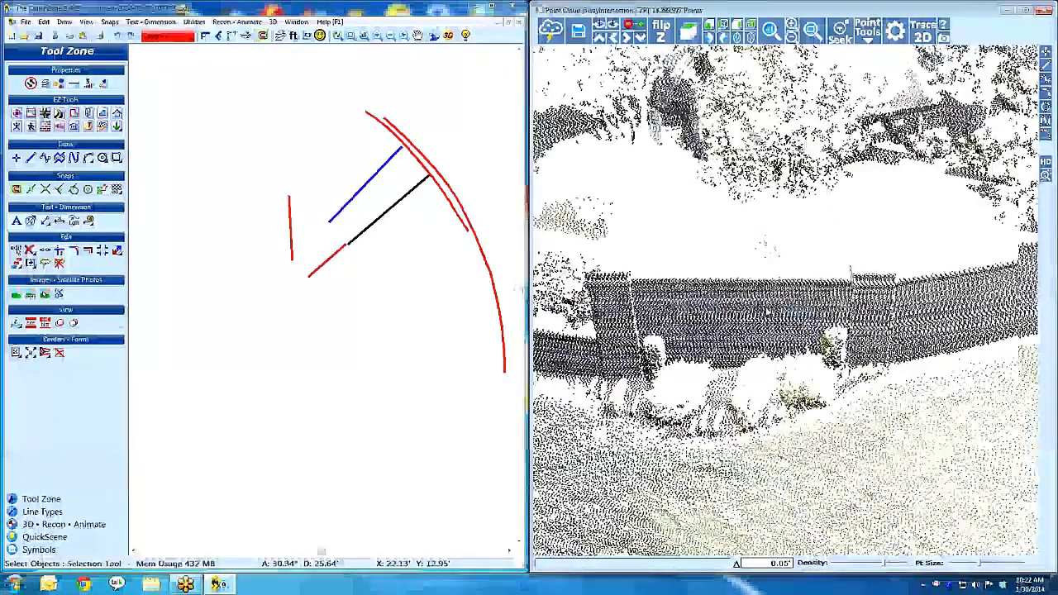
Show high-definition points in a High Def Window starting at the upper edge of the sign wall.
{"action": "right_click", "coordinate": [767, 308]}
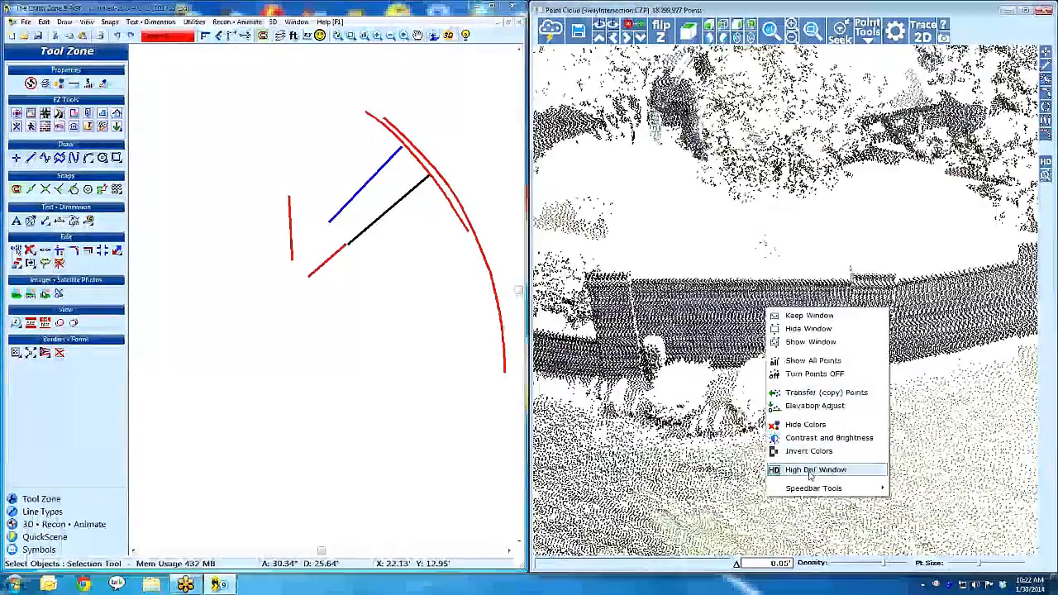
{"action": "left_click", "coordinate": [815, 469]}
{"action": "left_click", "coordinate": [696, 282]}
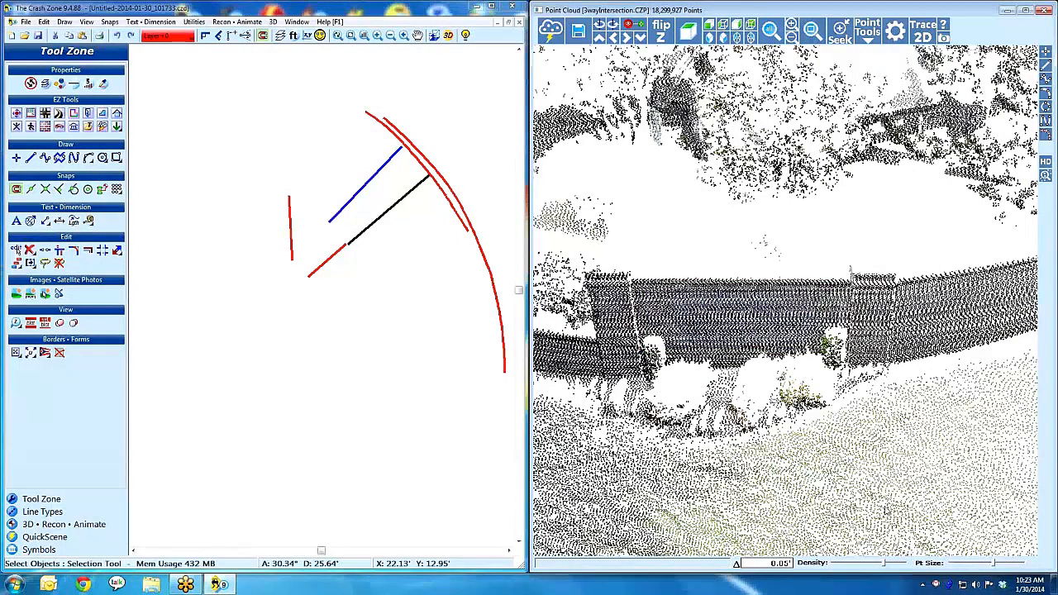
{"action": "mouse_move", "coordinate": [785, 305]}
{"action": "left_mouse_down"}
{"action": "mouse_move", "coordinate": [644, 318]}
{"action": "mouse_move", "coordinate": [780, 307]}
{"action": "mouse_move", "coordinate": [783, 285]}
{"action": "left_mouse_up"}
{"action": "scroll", "coordinate": [783, 285], "scroll_direction": "down", "scroll_amount": 2}
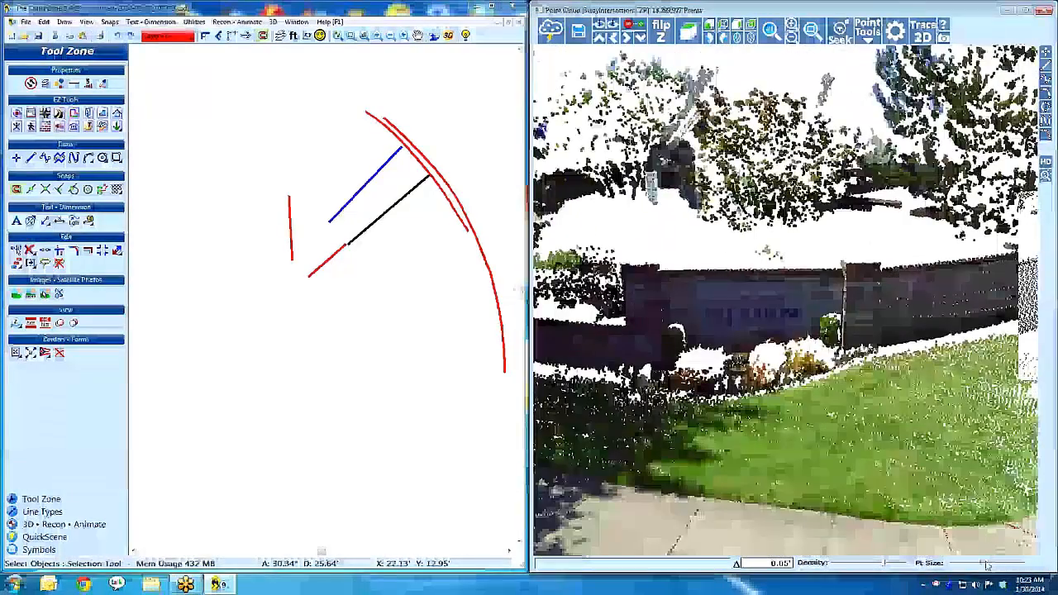
Display high-definition detail in a window spanning the sign panel between the two brick pillars.
{"action": "left_click_drag", "start_coordinate": [940, 506], "coordinate": [853, 428]}
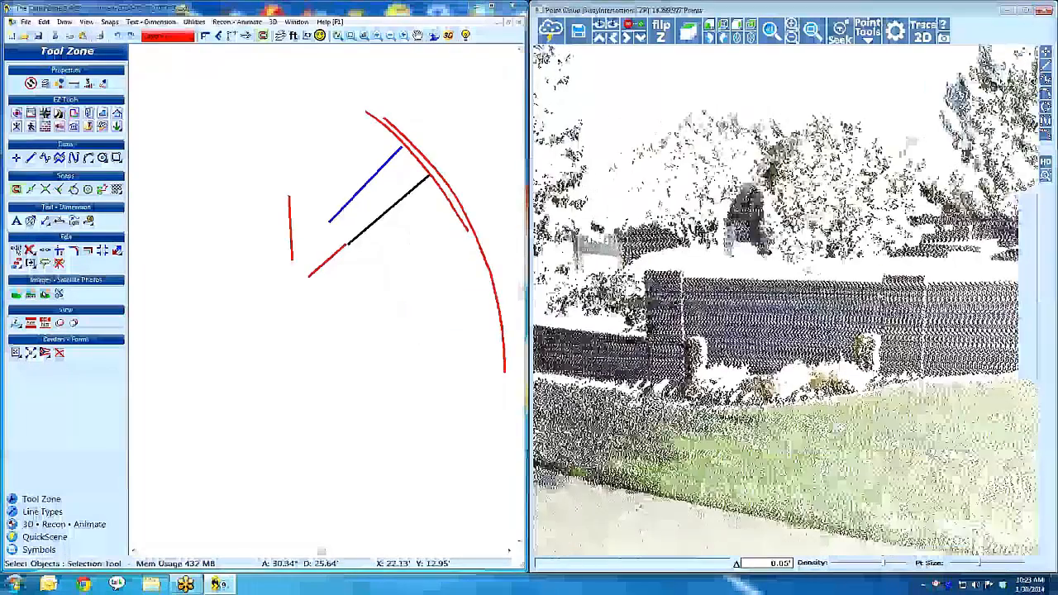
{"action": "right_click", "coordinate": [877, 294]}
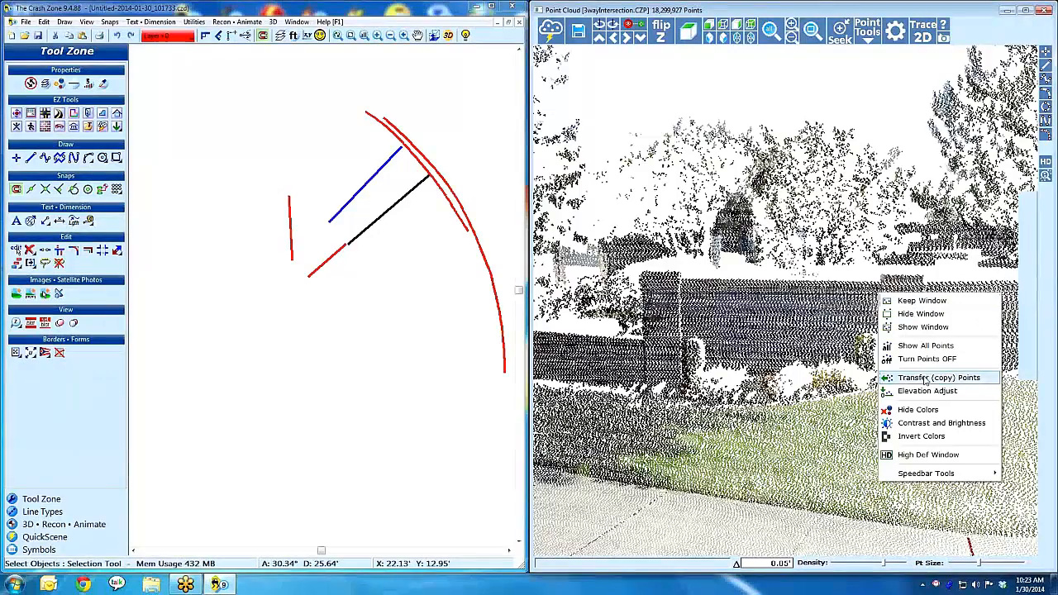
{"action": "left_click", "coordinate": [927, 455]}
{"action": "left_click", "coordinate": [876, 284]}
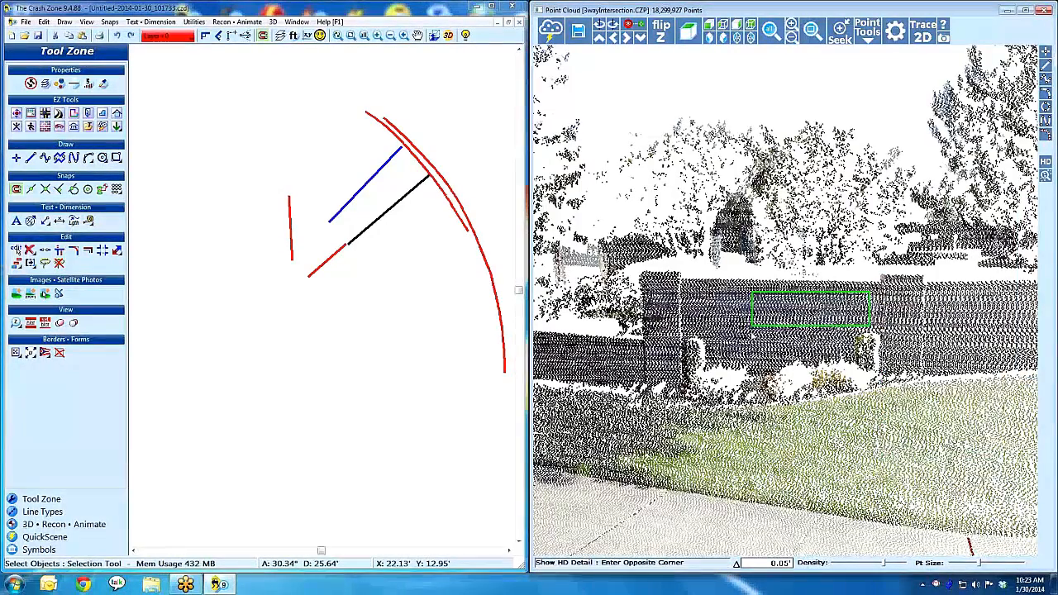
{"action": "left_click", "coordinate": [683, 378]}
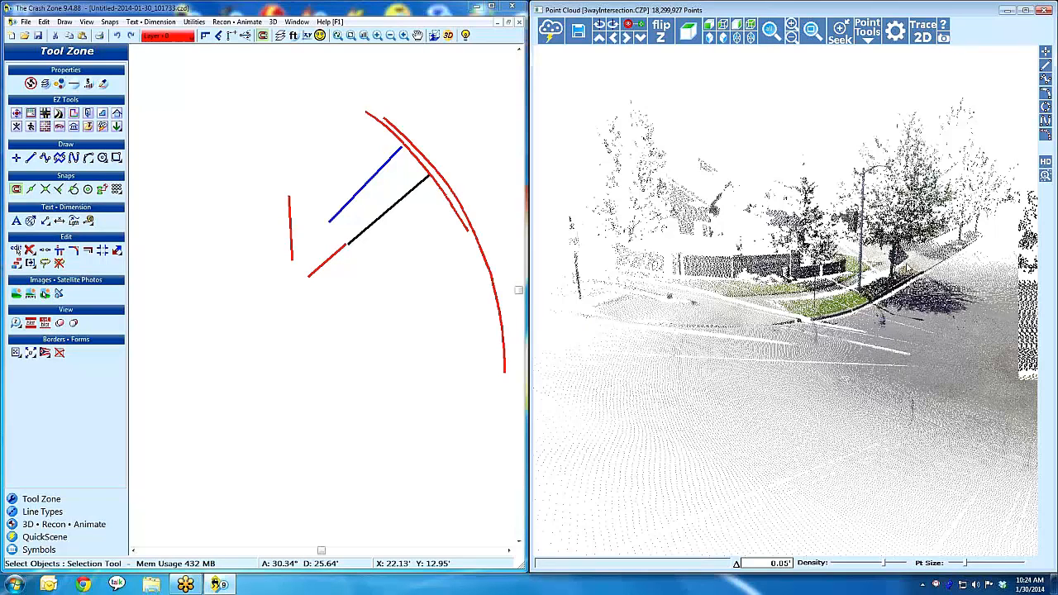
Start a spline curve with the magnifier window turned on, enlarge that window and adjust its magnification over the curb.
{"action": "left_click", "coordinate": [1046, 122]}
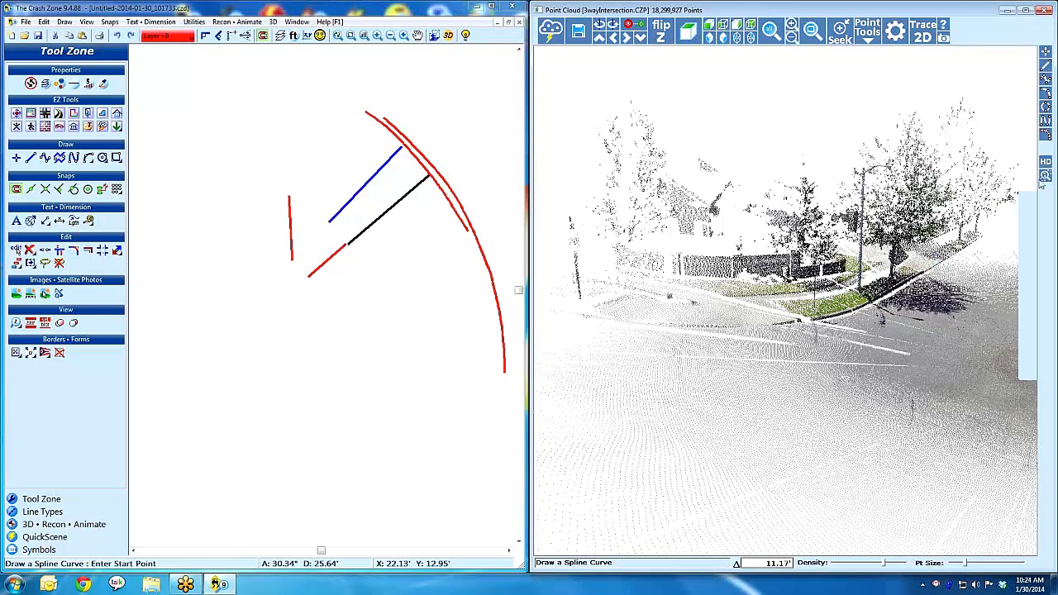
{"action": "left_click", "coordinate": [1045, 177]}
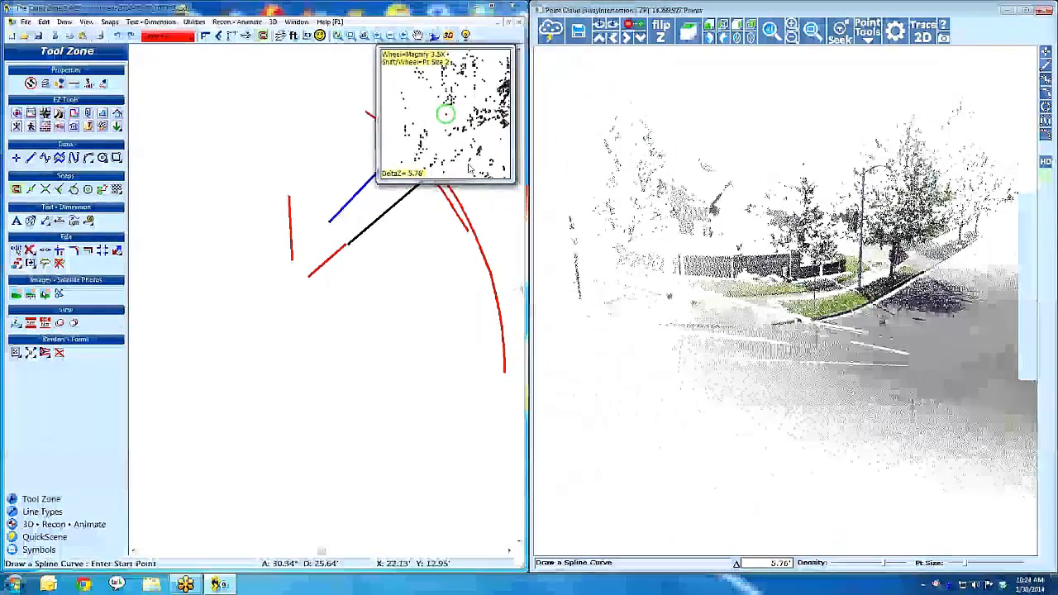
{"action": "left_click_drag", "start_coordinate": [371, 183], "coordinate": [260, 254]}
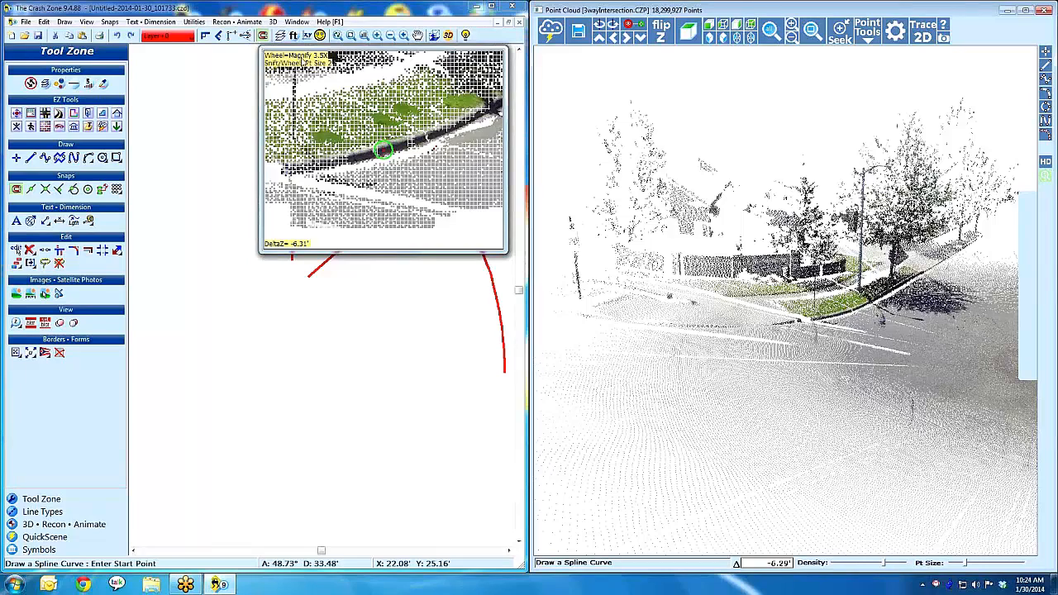
{"action": "scroll", "coordinate": [883, 318], "scroll_direction": "up", "scroll_amount": 3}
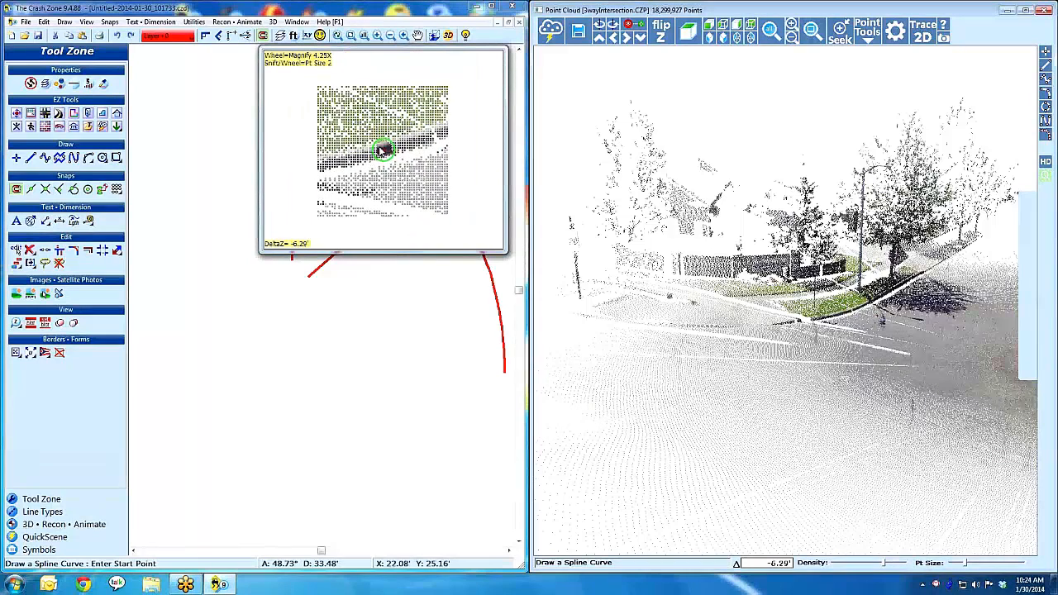
{"action": "scroll", "coordinate": [883, 318], "scroll_direction": "up", "scroll_amount": 1}
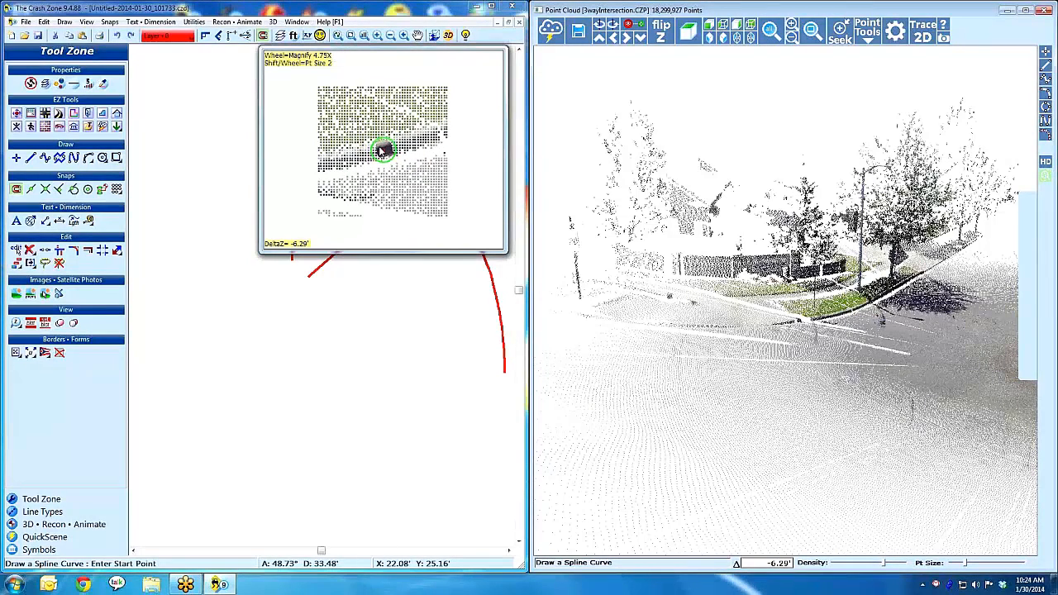
{"action": "scroll", "coordinate": [882, 318], "scroll_direction": "up", "scroll_amount": 5}
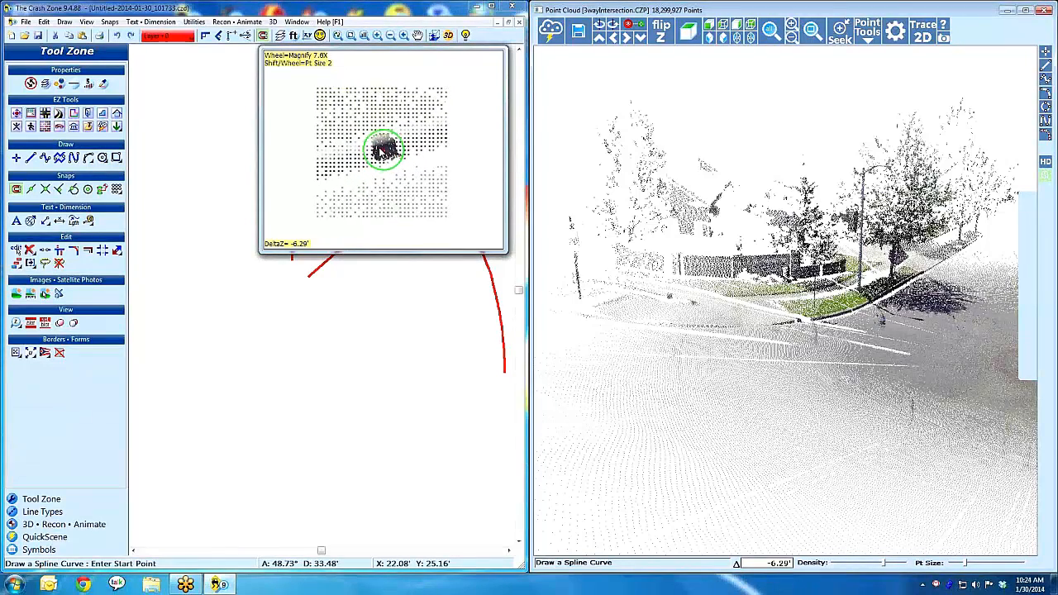
{"action": "scroll", "coordinate": [882, 318], "scroll_direction": "down", "scroll_amount": 2}
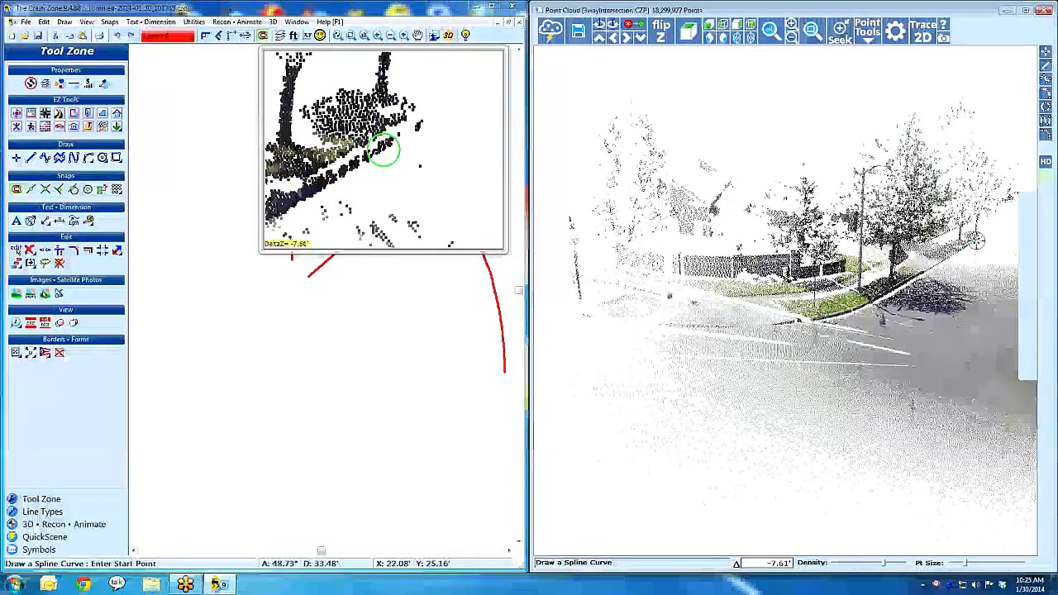
Trace the spline curve along the curb from the far end by the trees, around the corner, to the end of the side street.
{"action": "left_click", "coordinate": [977, 240]}
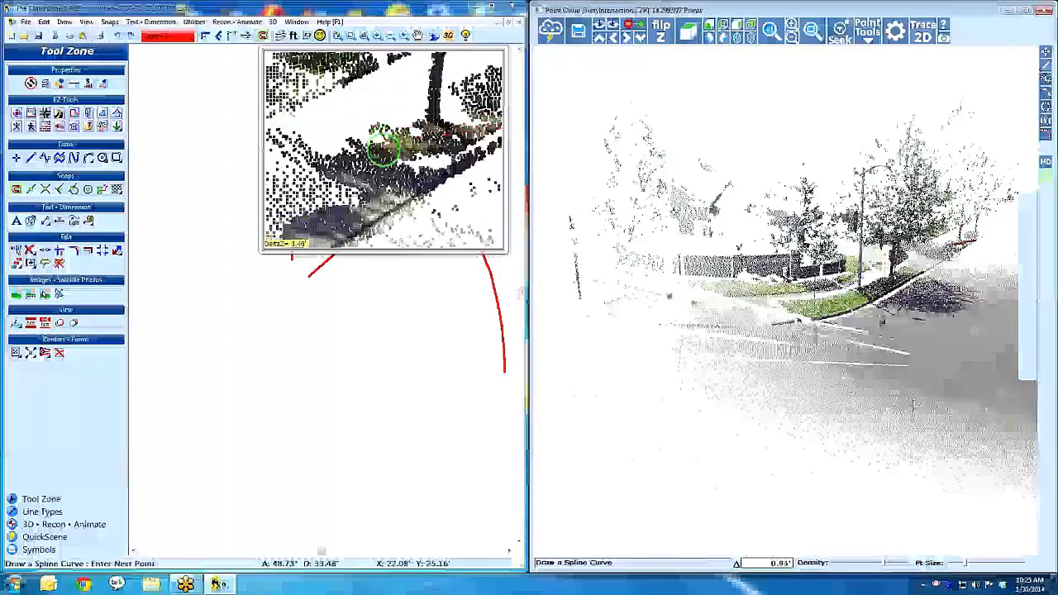
{"action": "left_click", "coordinate": [939, 263]}
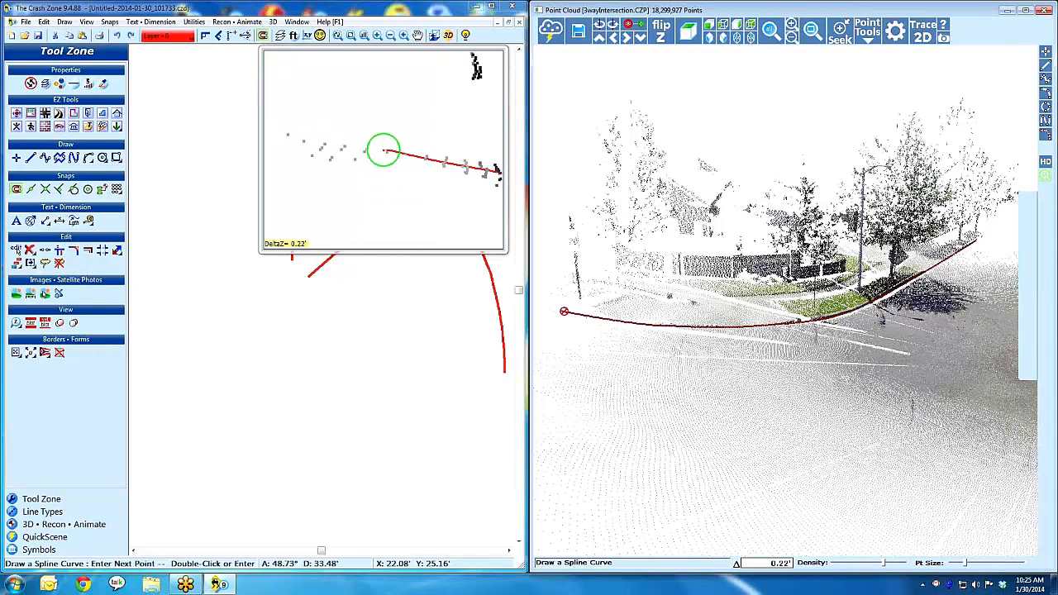
{"action": "double_click", "coordinate": [562, 311]}
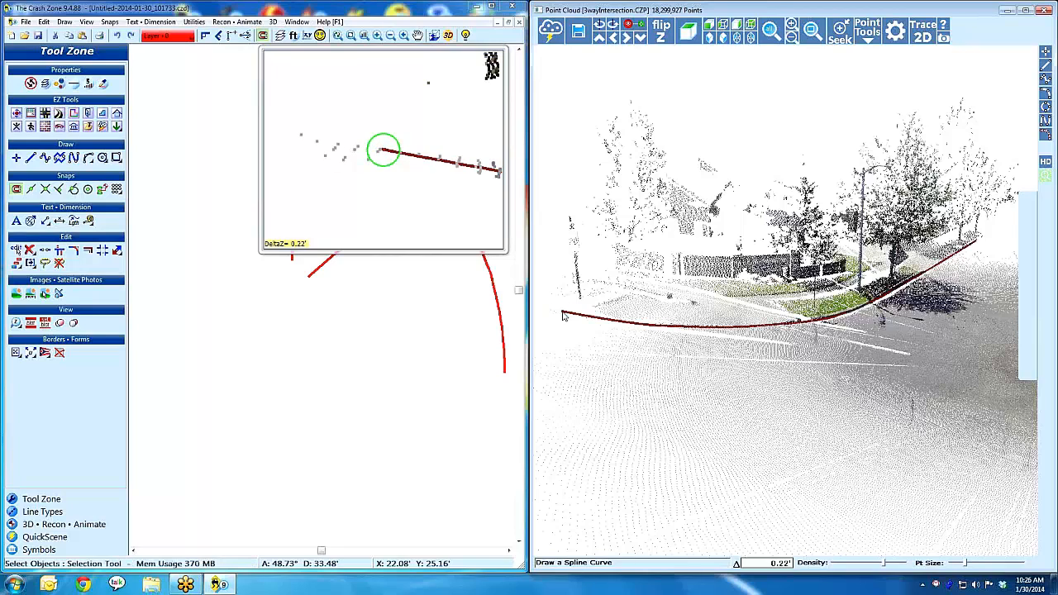
Fit the whole drawing in view and place an object length label beside the new curb curve.
{"action": "left_click_drag", "start_coordinate": [729, 341], "coordinate": [765, 347]}
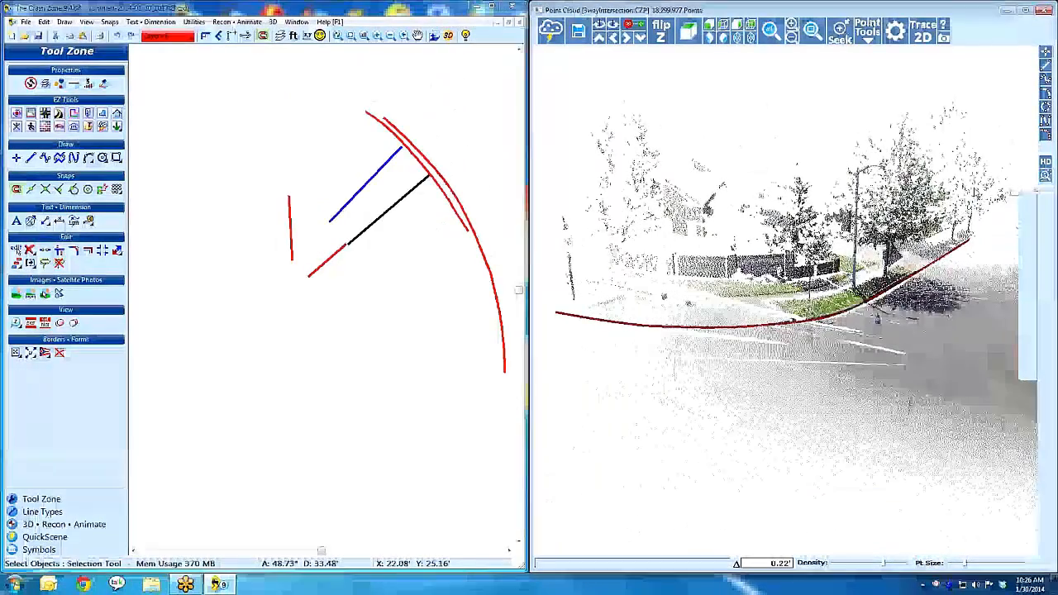
{"action": "left_click_drag", "start_coordinate": [903, 330], "coordinate": [904, 370]}
{"action": "left_click", "coordinate": [839, 34]}
{"action": "left_click", "coordinate": [842, 228]}
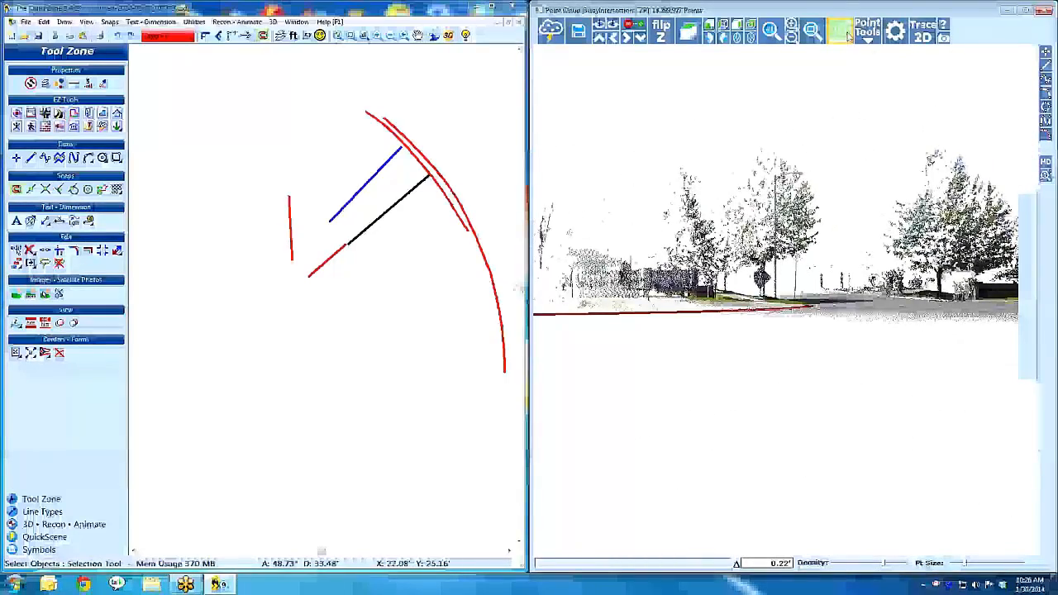
{"action": "scroll", "coordinate": [857, 186], "scroll_direction": "up", "scroll_amount": 5}
{"action": "mouse_move", "coordinate": [851, 197]}
{"action": "left_mouse_down"}
{"action": "mouse_move", "coordinate": [827, 208]}
{"action": "mouse_move", "coordinate": [821, 172]}
{"action": "mouse_move", "coordinate": [824, 205]}
{"action": "left_mouse_up"}
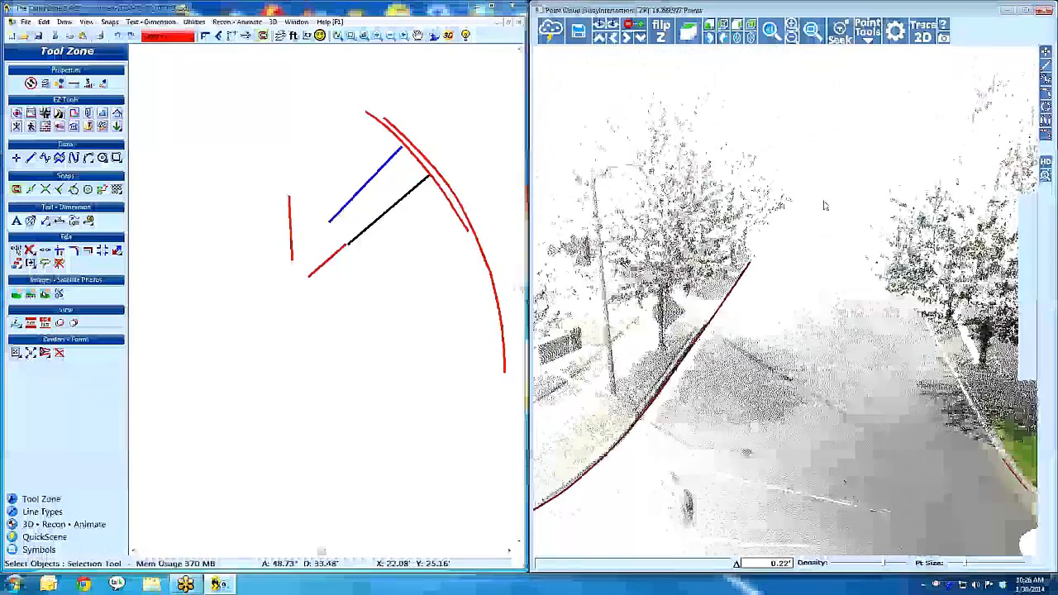
{"action": "middle_click", "coordinate": [382, 294]}
{"action": "middle_click", "coordinate": [383, 294]}
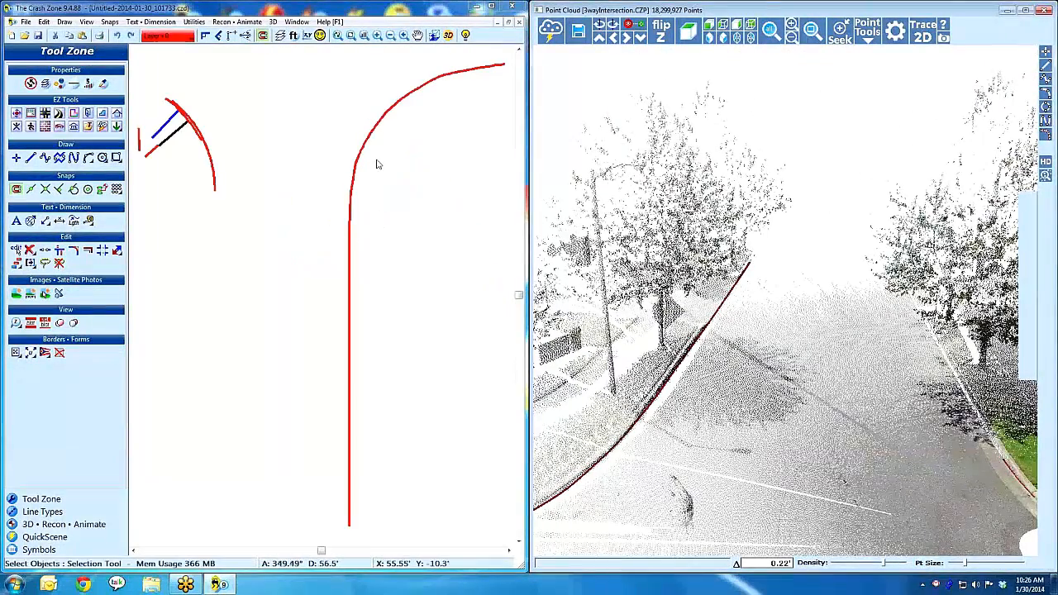
{"action": "left_click", "coordinate": [73, 220]}
{"action": "left_click", "coordinate": [351, 220]}
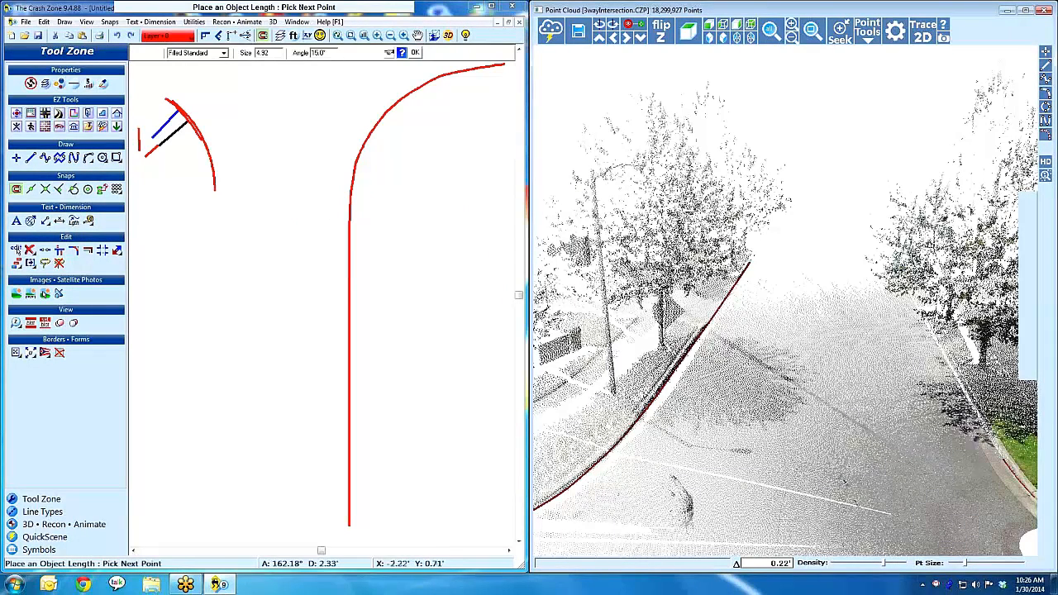
{"action": "left_click", "coordinate": [246, 222]}
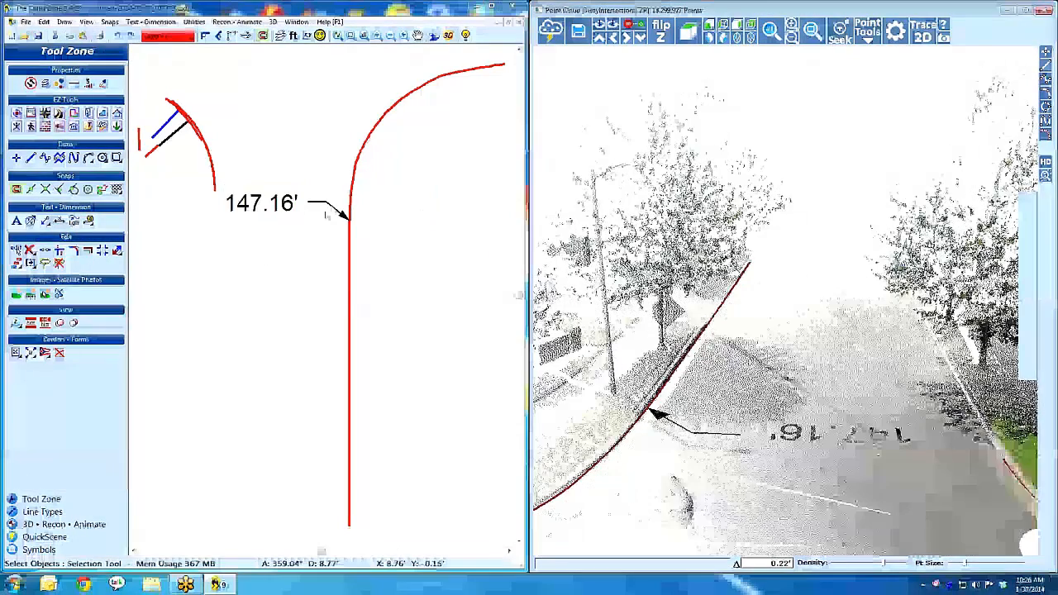
Examine the curb curve and its length label in the point cloud from several angles.
{"action": "scroll", "coordinate": [814, 290], "scroll_direction": "down", "scroll_amount": 2}
{"action": "left_click_drag", "start_coordinate": [743, 330], "coordinate": [834, 330]}
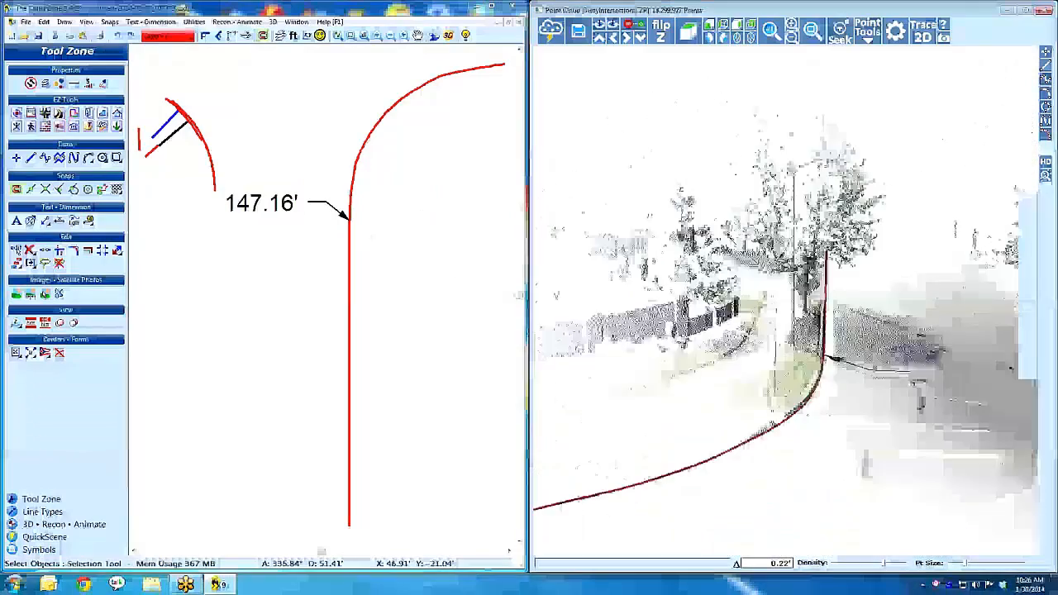
{"action": "scroll", "coordinate": [826, 330], "scroll_direction": "down", "scroll_amount": 3}
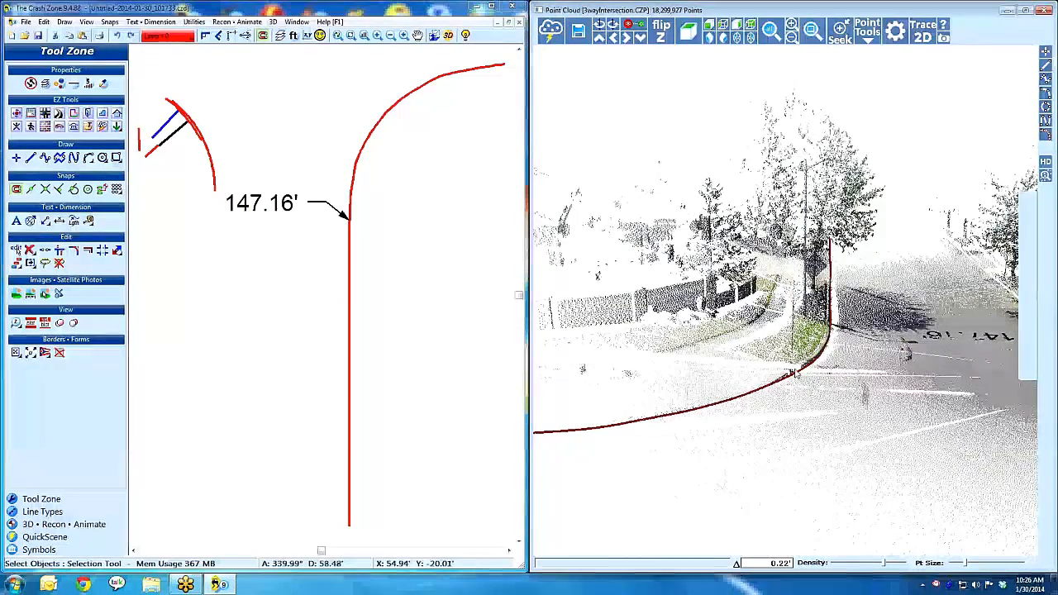
{"action": "scroll", "coordinate": [795, 365], "scroll_direction": "down", "scroll_amount": 3}
{"action": "left_click_drag", "start_coordinate": [881, 304], "coordinate": [772, 437]}
{"action": "scroll", "coordinate": [740, 392], "scroll_direction": "up", "scroll_amount": 5}
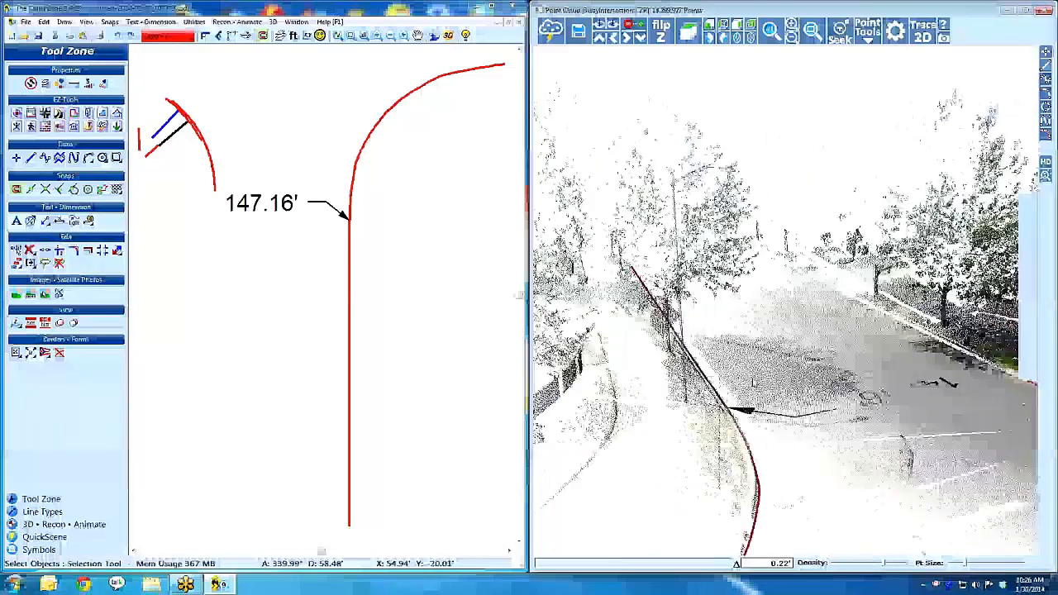
{"action": "left_click_drag", "start_coordinate": [738, 392], "coordinate": [573, 405]}
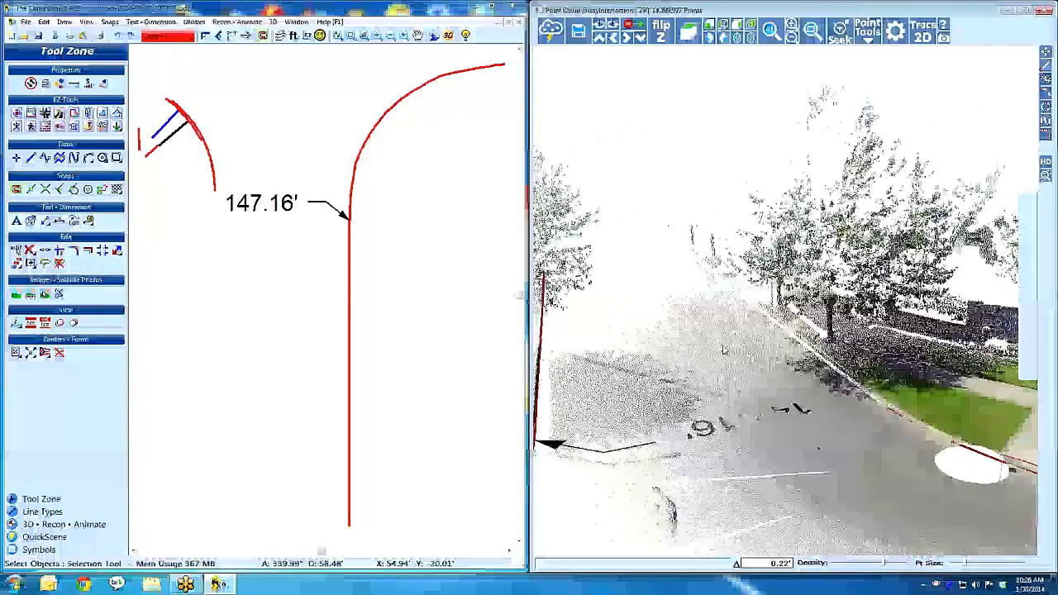
Start a spline curve along the opposite curb in front of the tree and place its first points.
{"action": "left_click_drag", "start_coordinate": [743, 326], "coordinate": [733, 316]}
{"action": "scroll", "coordinate": [734, 316], "scroll_direction": "up", "scroll_amount": 6}
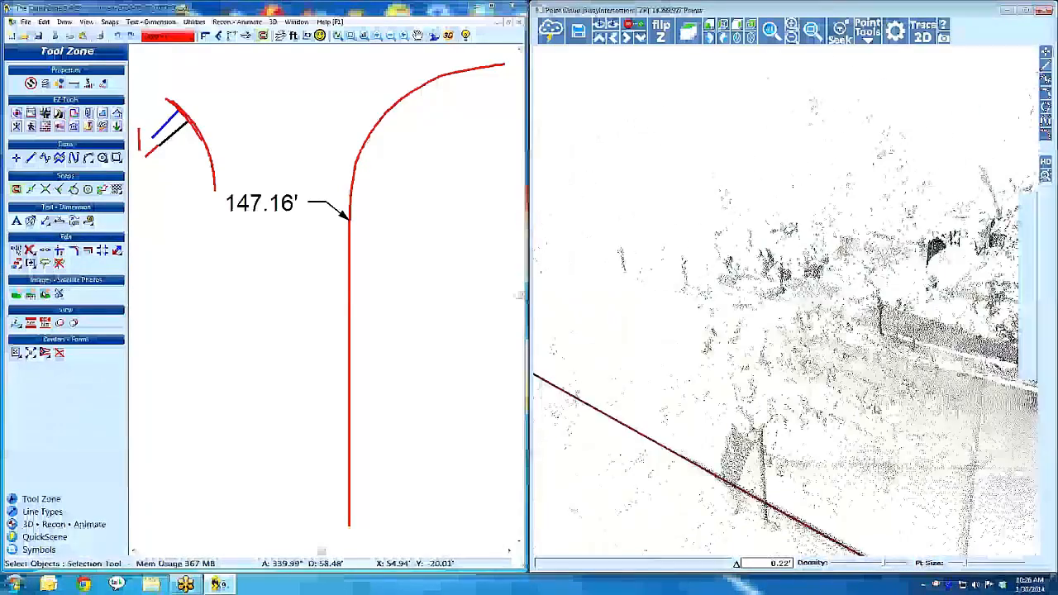
{"action": "scroll", "coordinate": [785, 306], "scroll_direction": "down", "scroll_amount": 6}
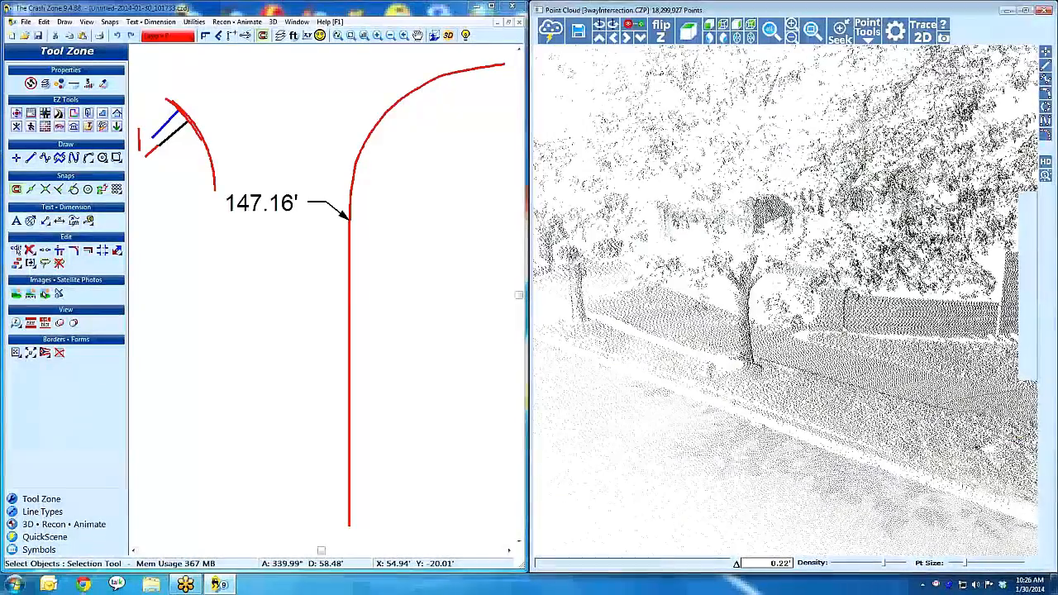
{"action": "left_click", "coordinate": [1046, 120]}
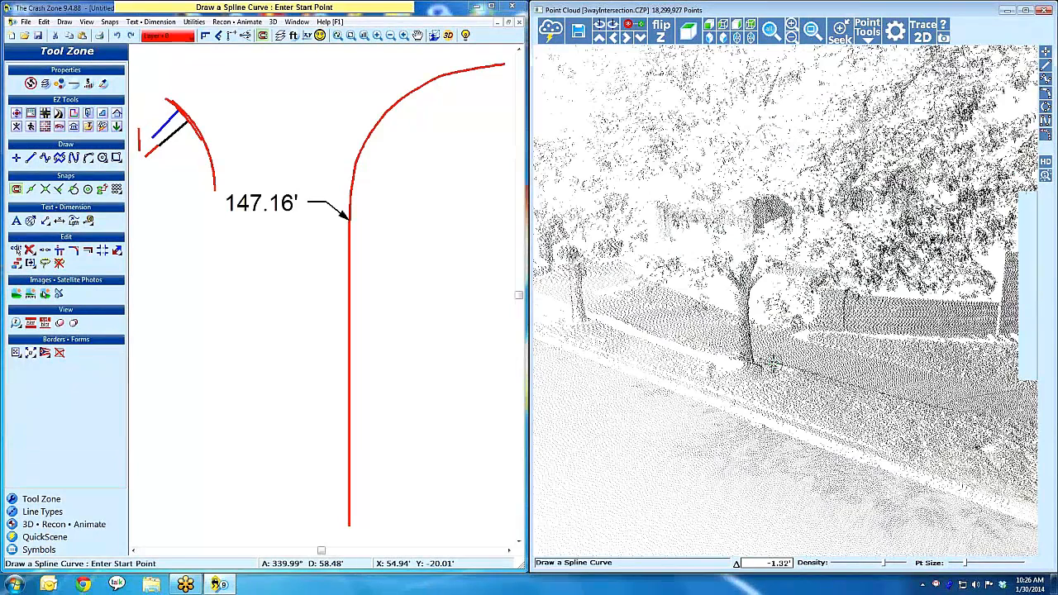
{"action": "left_click", "coordinate": [694, 388]}
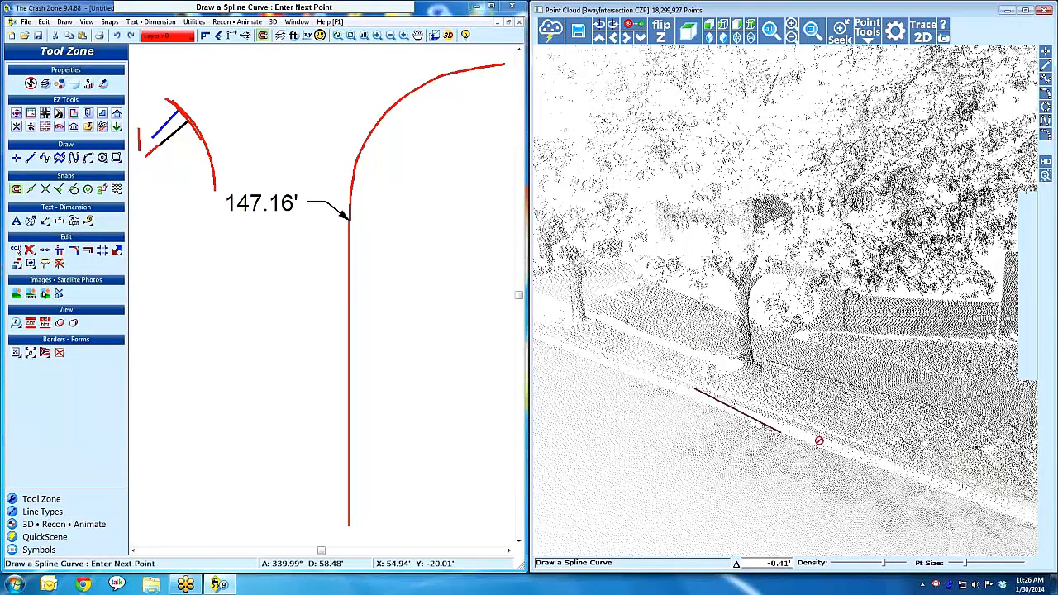
{"action": "left_click", "coordinate": [859, 450]}
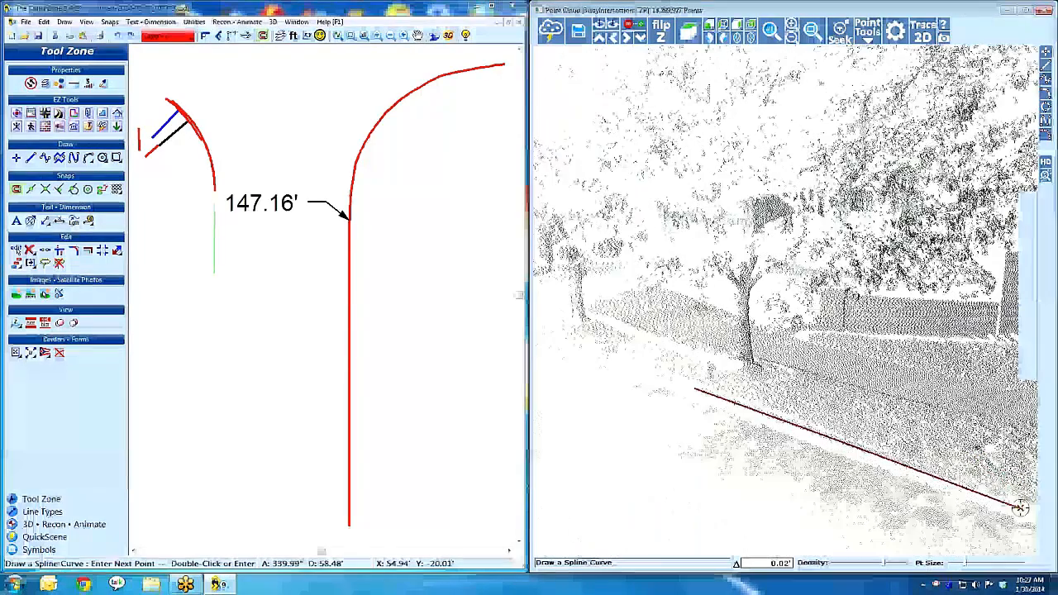
Continue the spline curve along the curb past the lawn, loop it back near the sidewalk ramp and end it on the pavement.
{"action": "middle_click_drag", "start_coordinate": [1023, 508], "coordinate": [927, 467]}
{"action": "right_click_drag", "start_coordinate": [927, 467], "coordinate": [919, 428]}
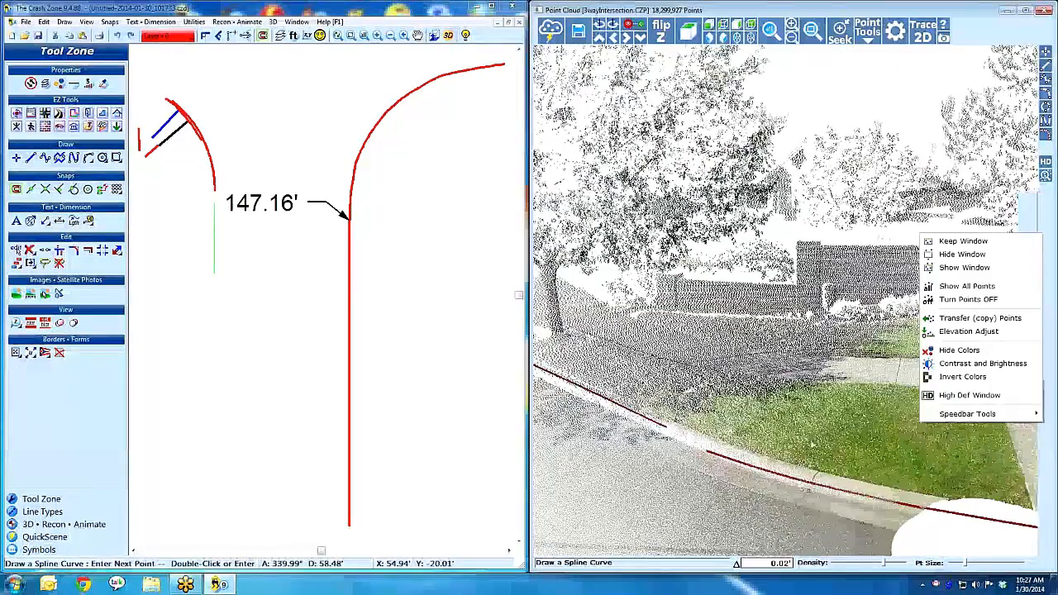
{"action": "left_click", "coordinate": [791, 441]}
{"action": "left_click", "coordinate": [767, 458]}
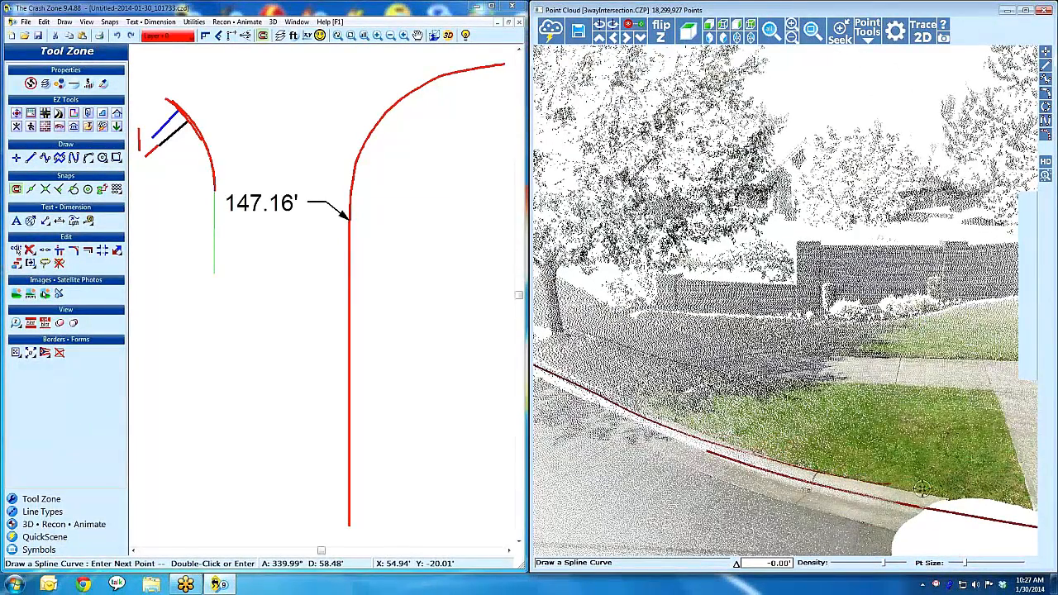
{"action": "mouse_move", "coordinate": [1023, 489]}
{"action": "middle_mouse_down"}
{"action": "mouse_move", "coordinate": [920, 479]}
{"action": "mouse_move", "coordinate": [912, 488]}
{"action": "mouse_move", "coordinate": [966, 438]}
{"action": "middle_mouse_up"}
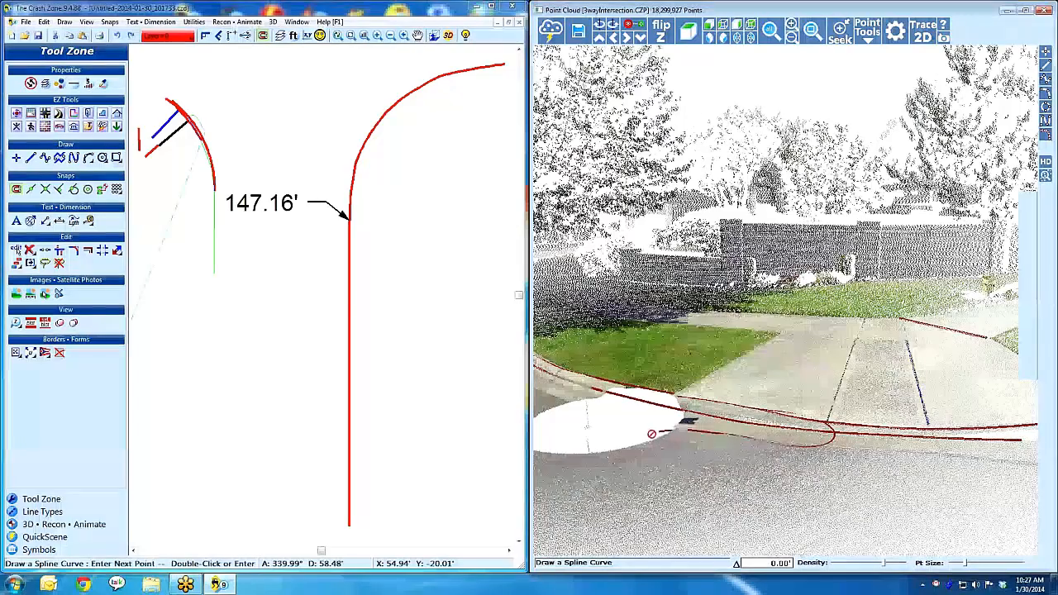
{"action": "middle_click_drag", "start_coordinate": [658, 433], "coordinate": [734, 494]}
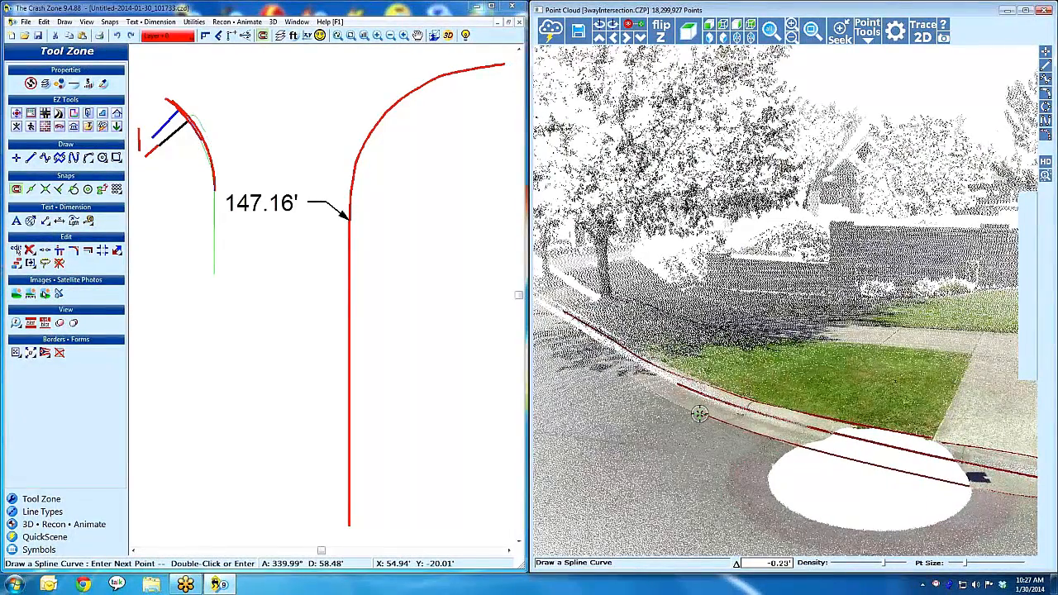
{"action": "double_click", "coordinate": [657, 392]}
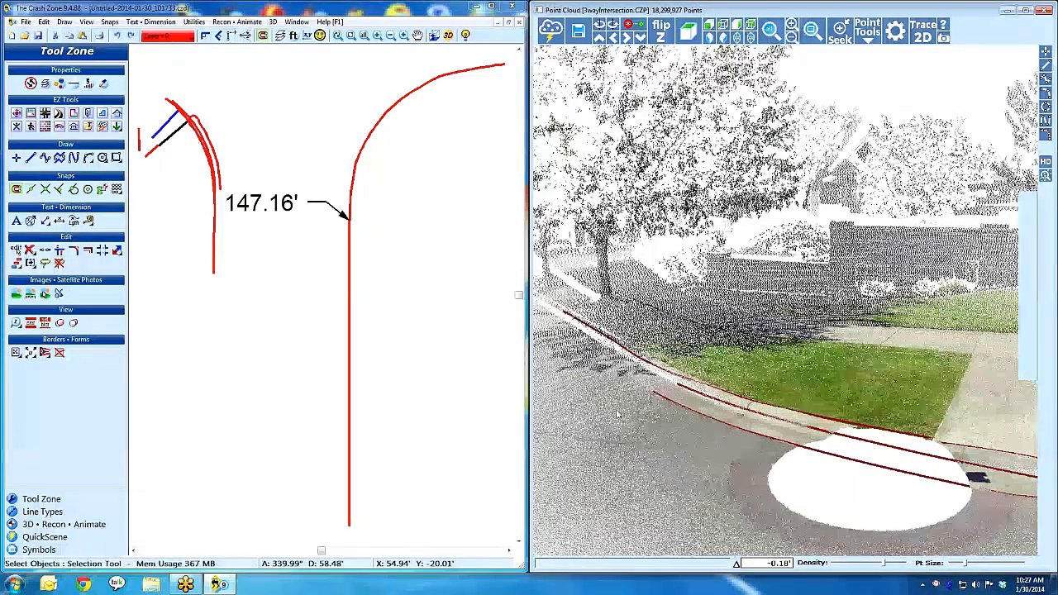
Turn on 2D tracing and draw a single line on the pavement beside the corner curb.
{"action": "mouse_move", "coordinate": [703, 330]}
{"action": "middle_mouse_down"}
{"action": "mouse_move", "coordinate": [701, 413]}
{"action": "mouse_move", "coordinate": [686, 421]}
{"action": "mouse_move", "coordinate": [710, 372]}
{"action": "middle_mouse_up"}
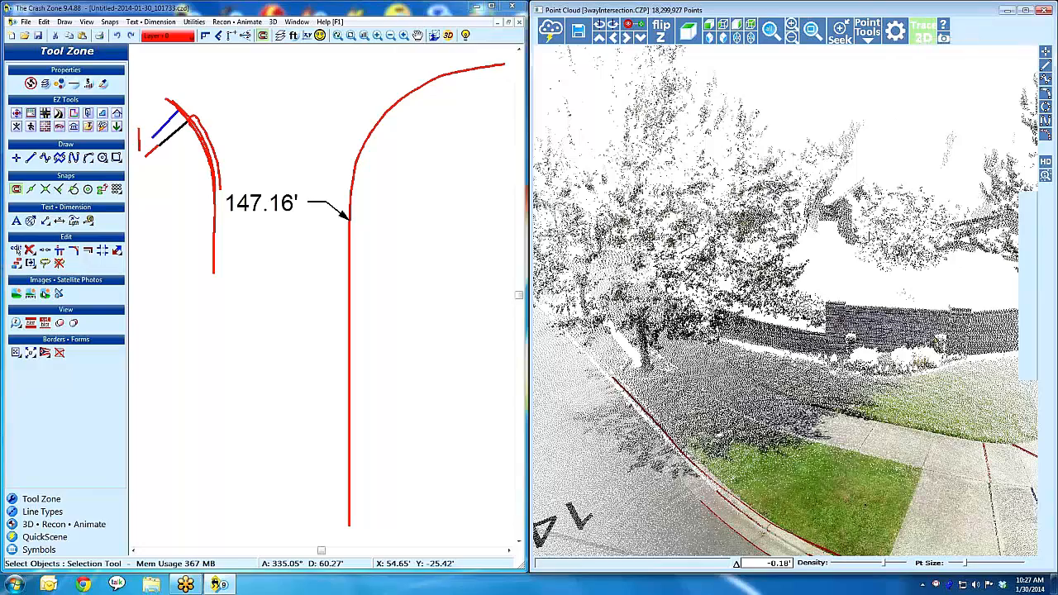
{"action": "left_click_drag", "start_coordinate": [774, 377], "coordinate": [827, 379]}
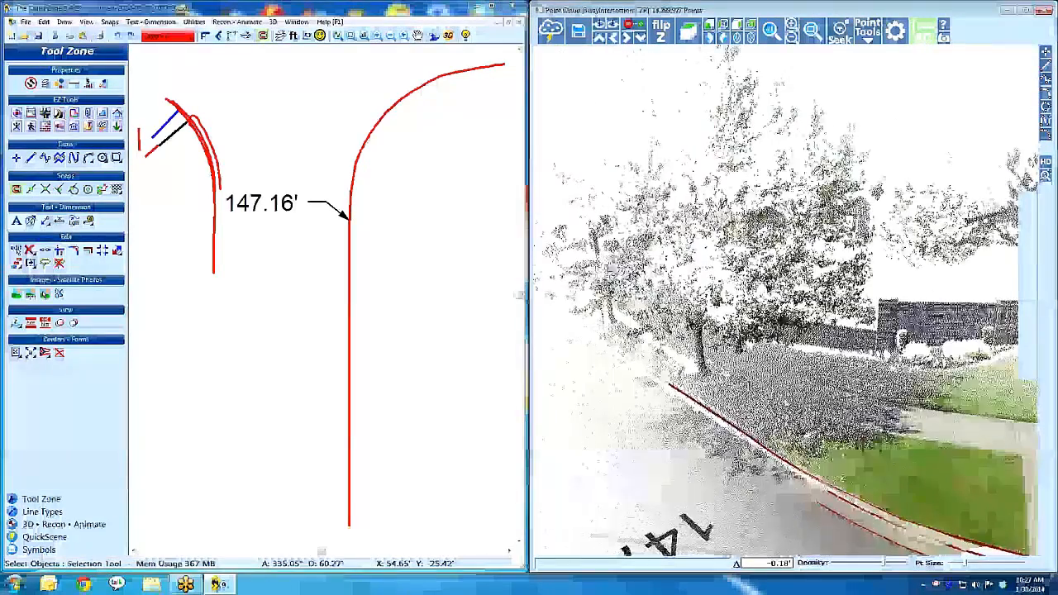
{"action": "scroll", "coordinate": [773, 380], "scroll_direction": "down", "scroll_amount": 3}
{"action": "left_click", "coordinate": [1044, 66]}
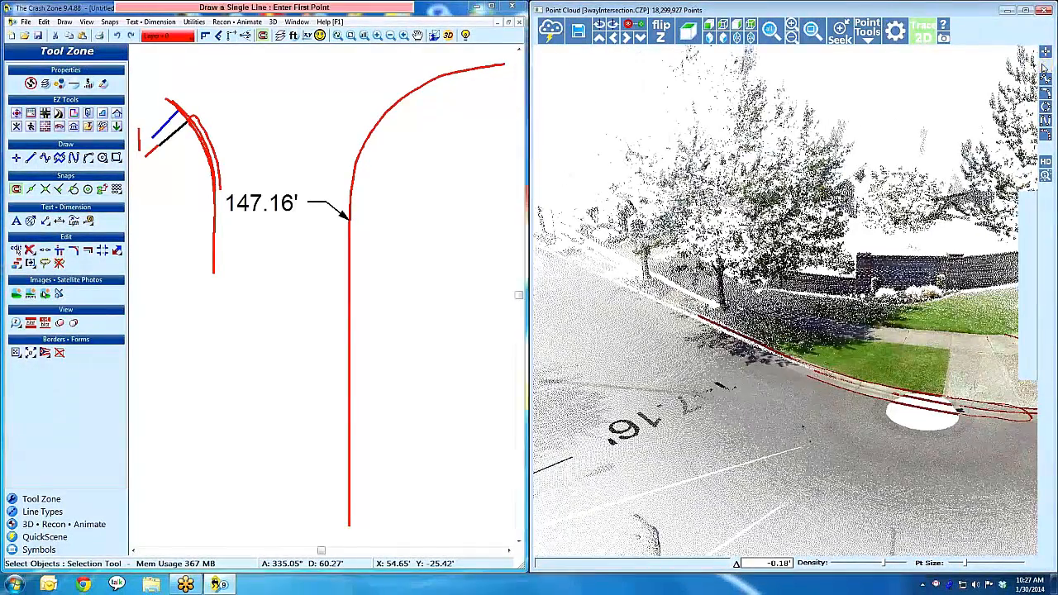
{"action": "left_click", "coordinate": [722, 379]}
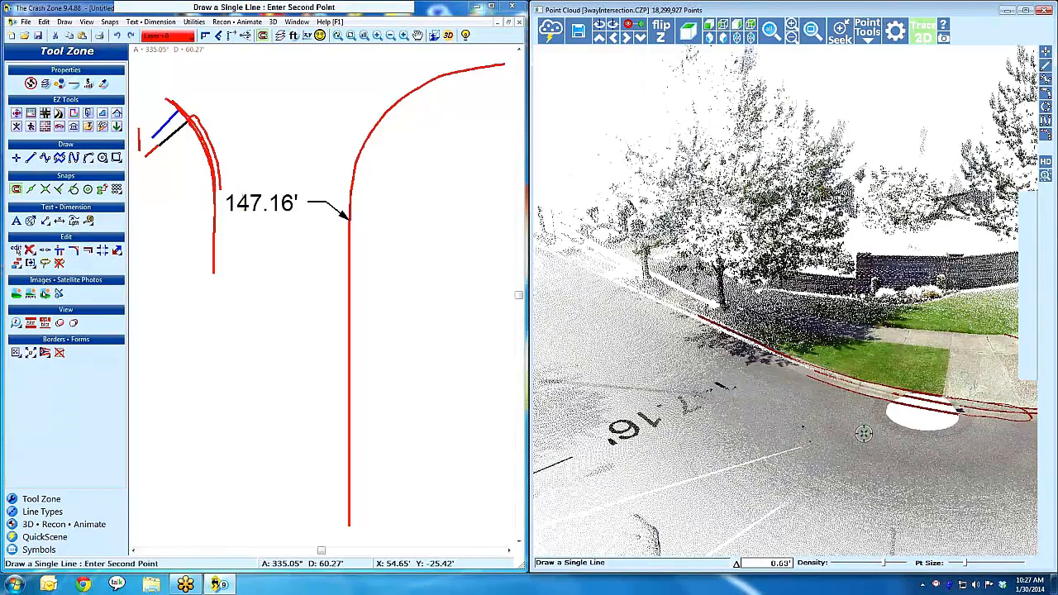
{"action": "left_click", "coordinate": [870, 434]}
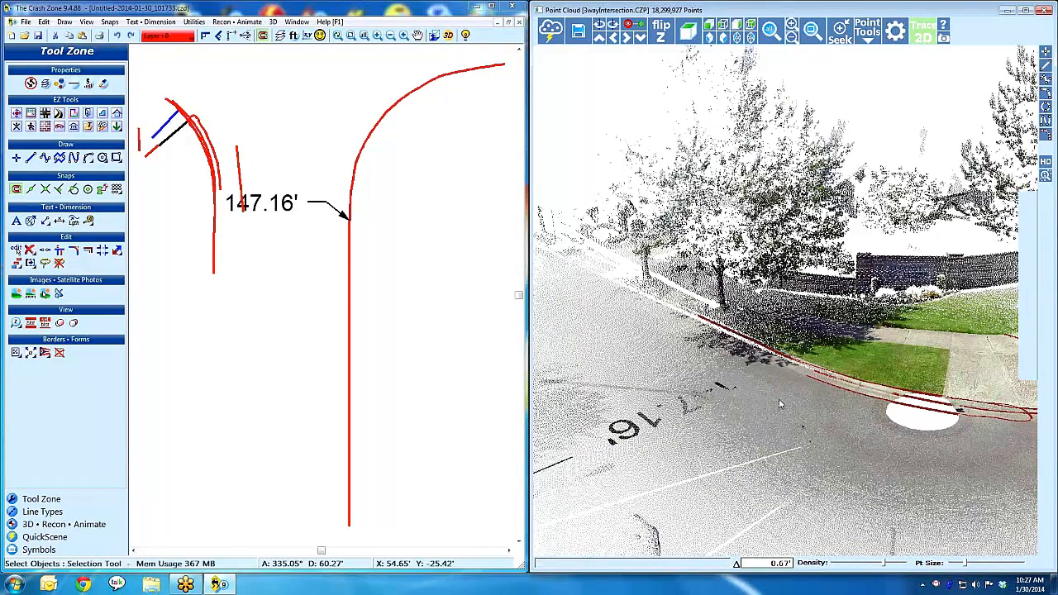
In top view, trace a continuous line from the curb down the ramp's grass edge and along the far side of the sidewalk.
{"action": "mouse_move", "coordinate": [864, 434]}
{"action": "left_mouse_down"}
{"action": "mouse_move", "coordinate": [864, 484]}
{"action": "mouse_move", "coordinate": [778, 487]}
{"action": "mouse_move", "coordinate": [728, 469]}
{"action": "mouse_move", "coordinate": [857, 499]}
{"action": "mouse_move", "coordinate": [858, 486]}
{"action": "mouse_move", "coordinate": [803, 505]}
{"action": "left_mouse_up"}
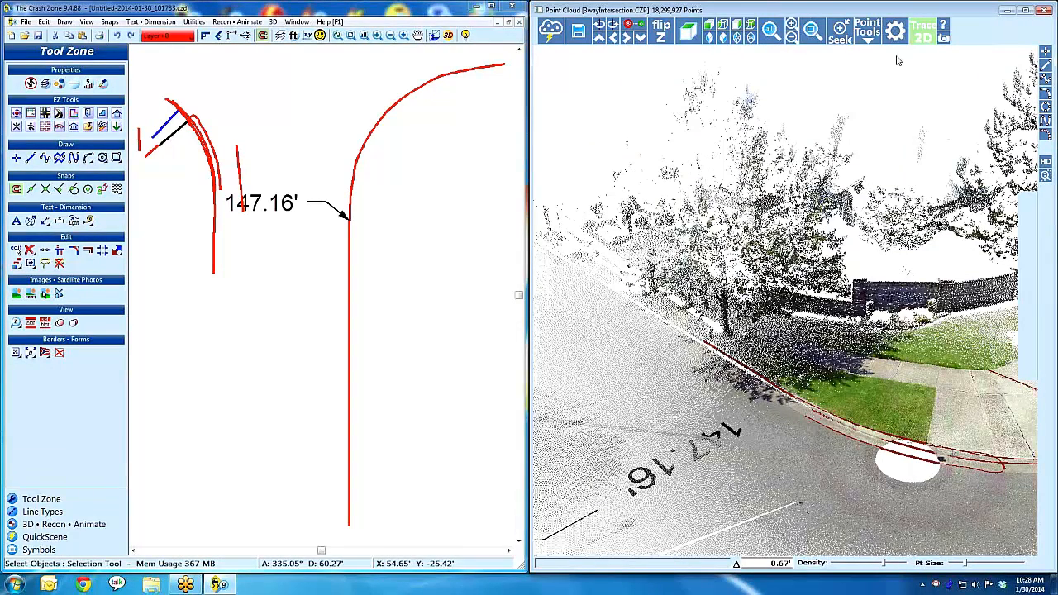
{"action": "left_click", "coordinate": [687, 31]}
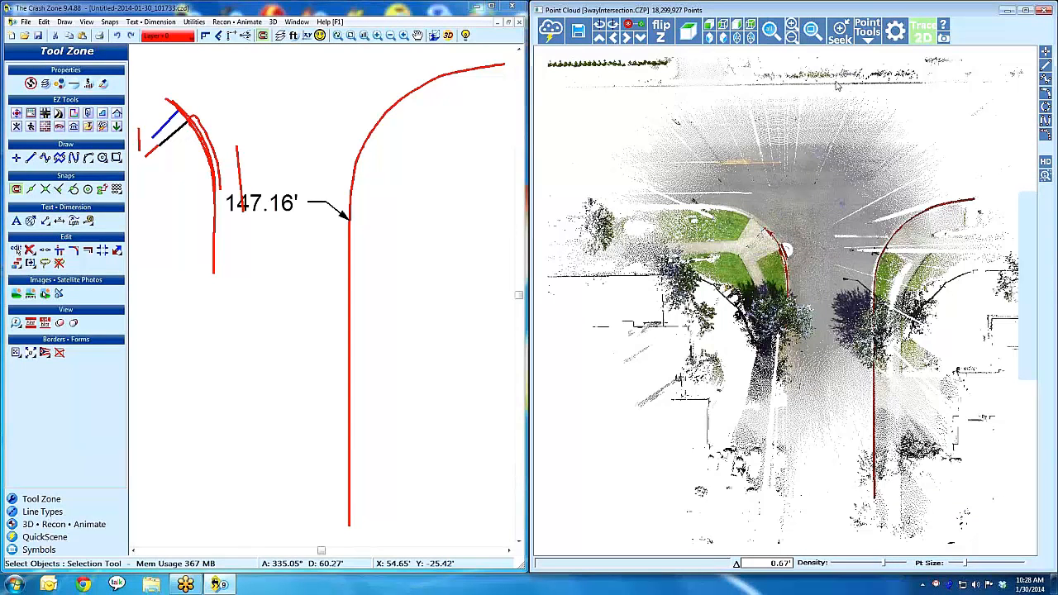
{"action": "left_click", "coordinate": [812, 31]}
{"action": "left_click_drag", "start_coordinate": [831, 165], "coordinate": [679, 302]}
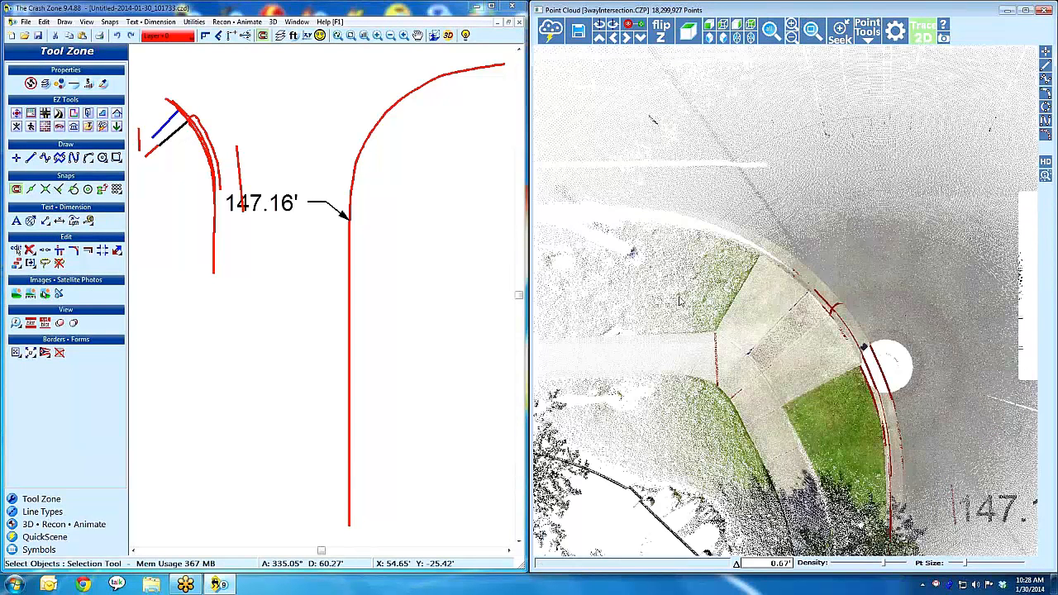
{"action": "left_click", "coordinate": [1045, 78]}
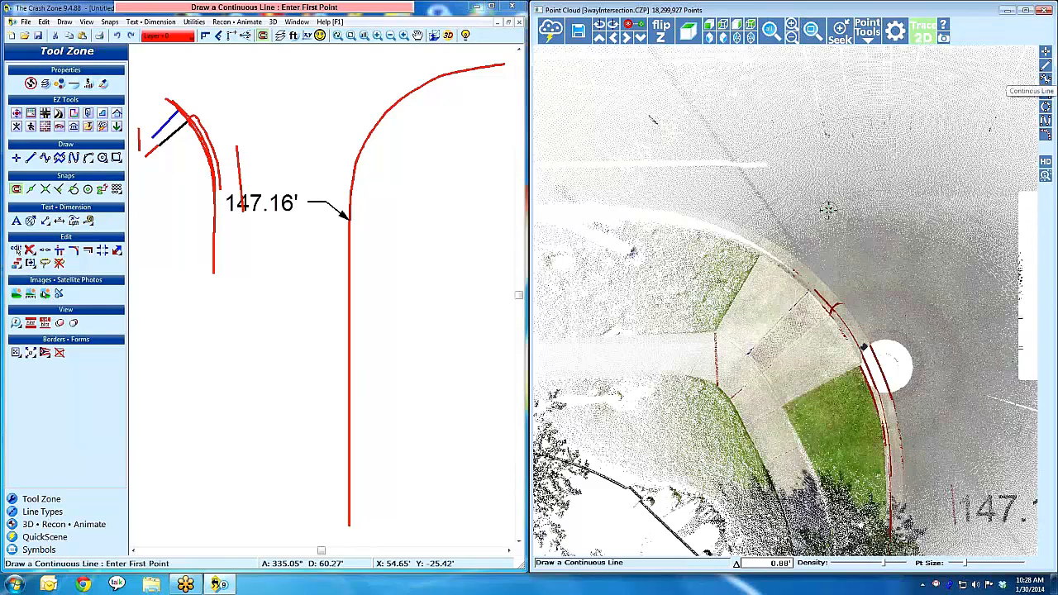
{"action": "left_click", "coordinate": [758, 253]}
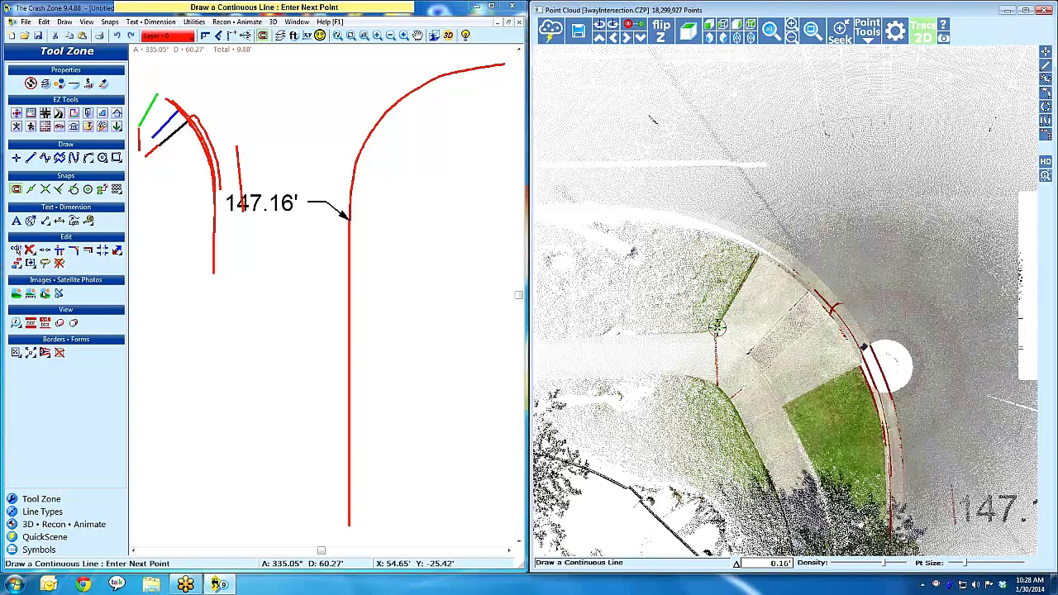
{"action": "left_click", "coordinate": [715, 330]}
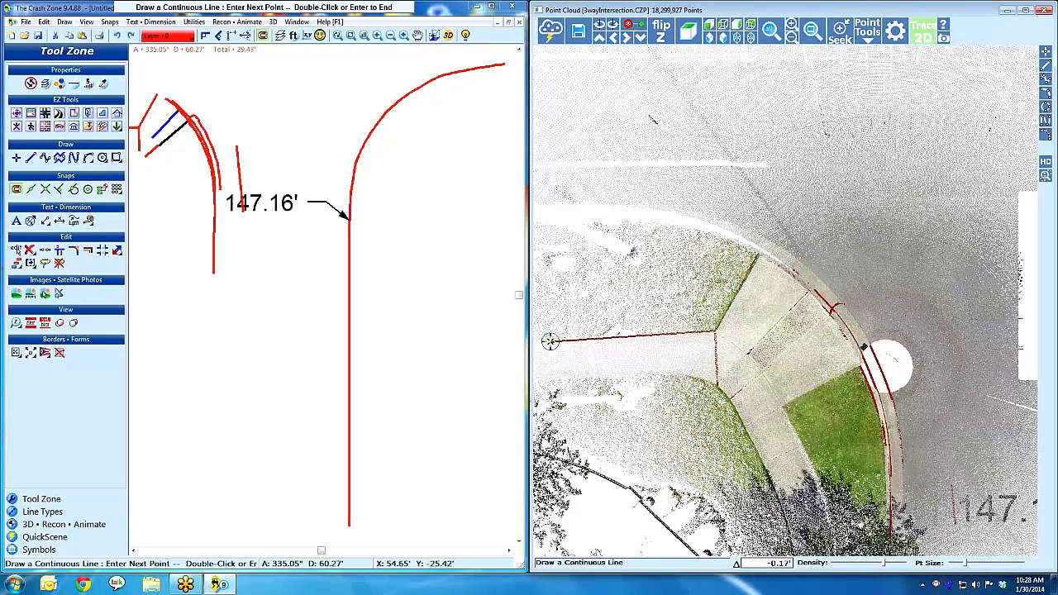
{"action": "double_click", "coordinate": [550, 341]}
Trace the sidewalk's other edge as a continuous line, around the bend and down the side street beneath the trees.
{"action": "left_click", "coordinate": [559, 379]}
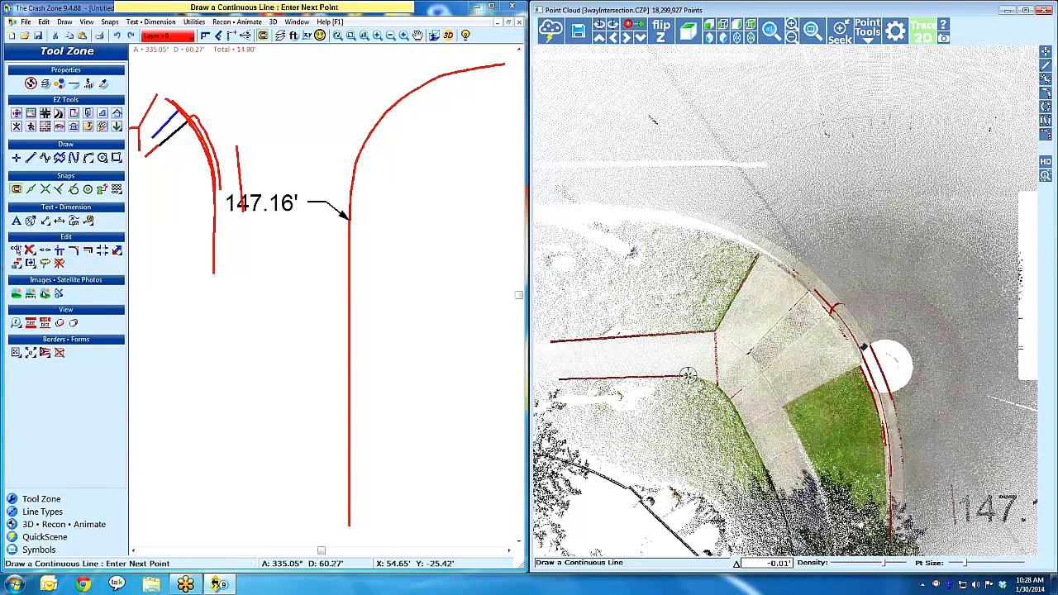
{"action": "left_click", "coordinate": [687, 376]}
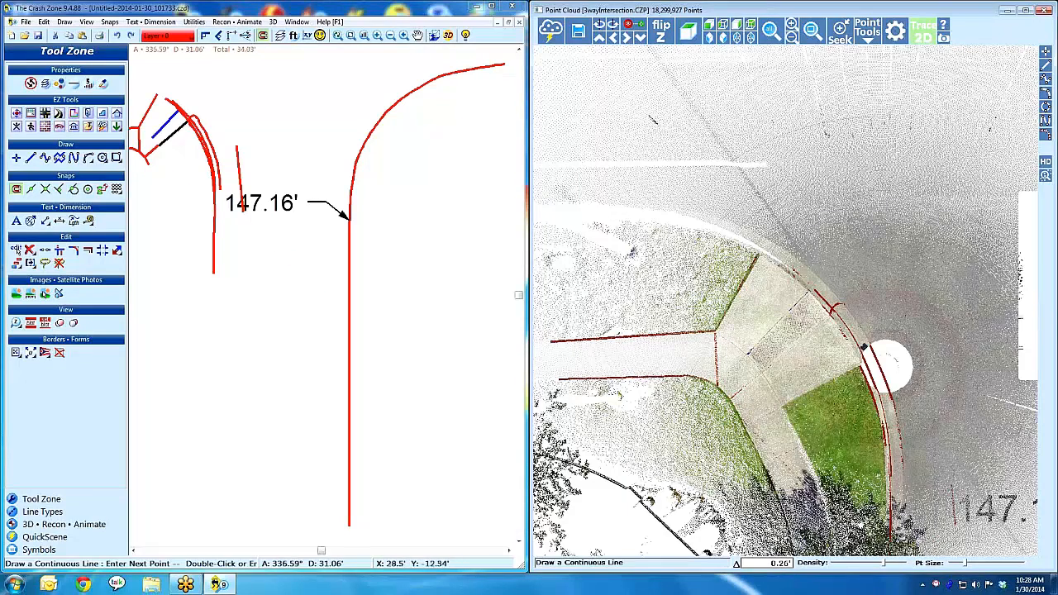
{"action": "mouse_move", "coordinate": [303, 149]}
{"action": "middle_mouse_down"}
{"action": "mouse_move", "coordinate": [419, 260]}
{"action": "mouse_move", "coordinate": [464, 247]}
{"action": "middle_mouse_up"}
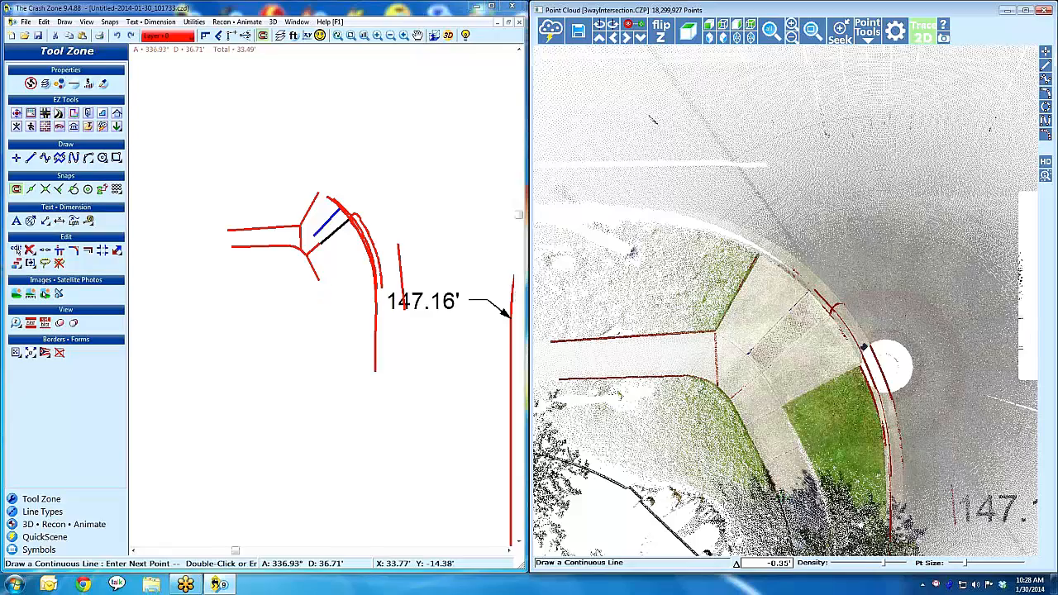
{"action": "left_click", "coordinate": [782, 506]}
{"action": "key", "text": "Down"}
{"action": "key", "text": "Down"}
{"action": "key", "text": "Down"}
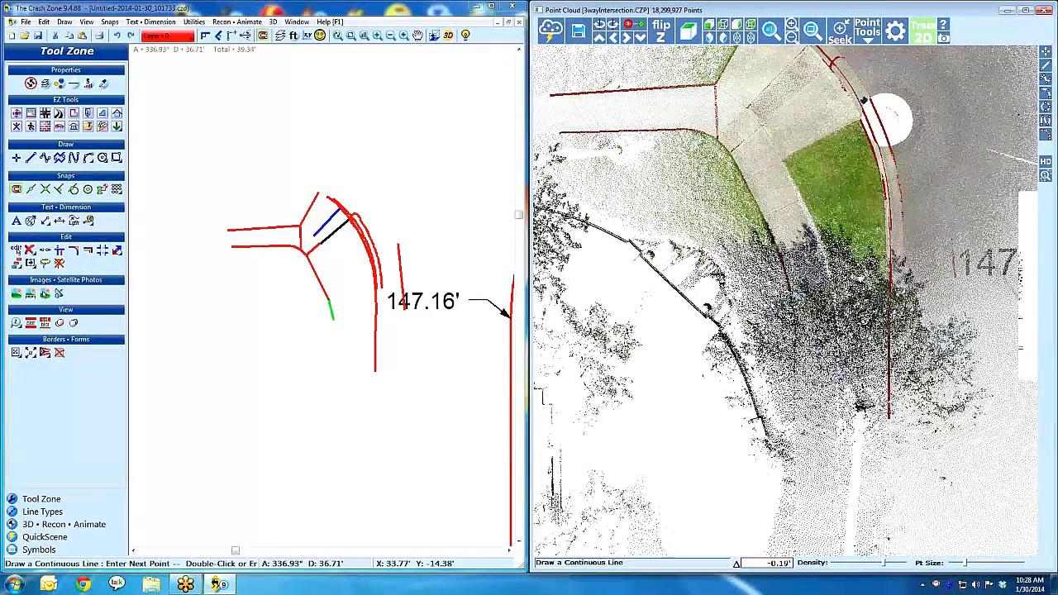
{"action": "left_click", "coordinate": [792, 300]}
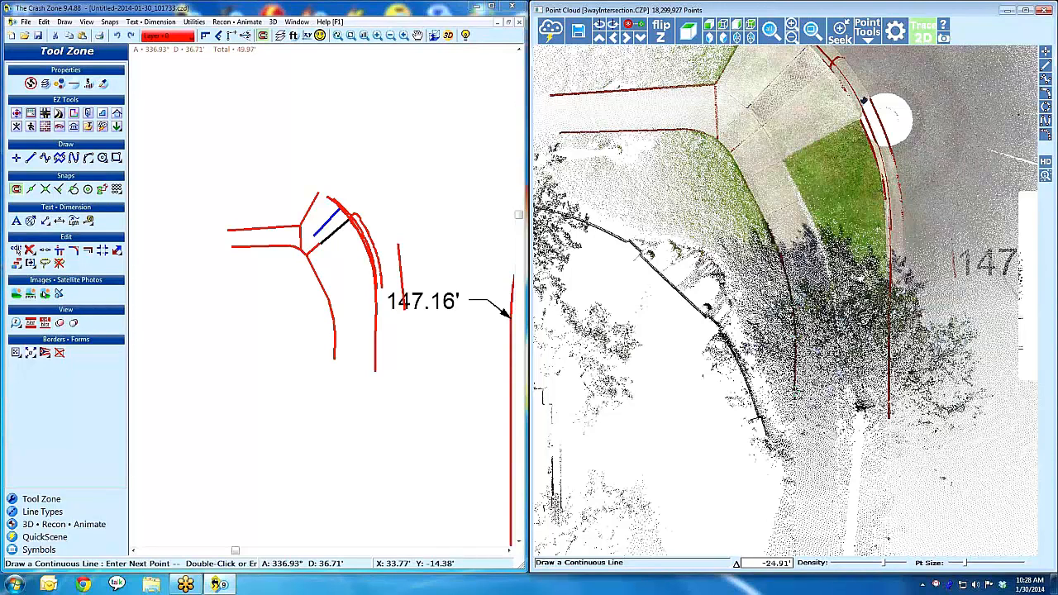
{"action": "double_click", "coordinate": [794, 417]}
Trace a continuous line up the sidewalk's street-side edge from beneath the trees, around the lawn's corner to the curb.
{"action": "right_click", "coordinate": [854, 445]}
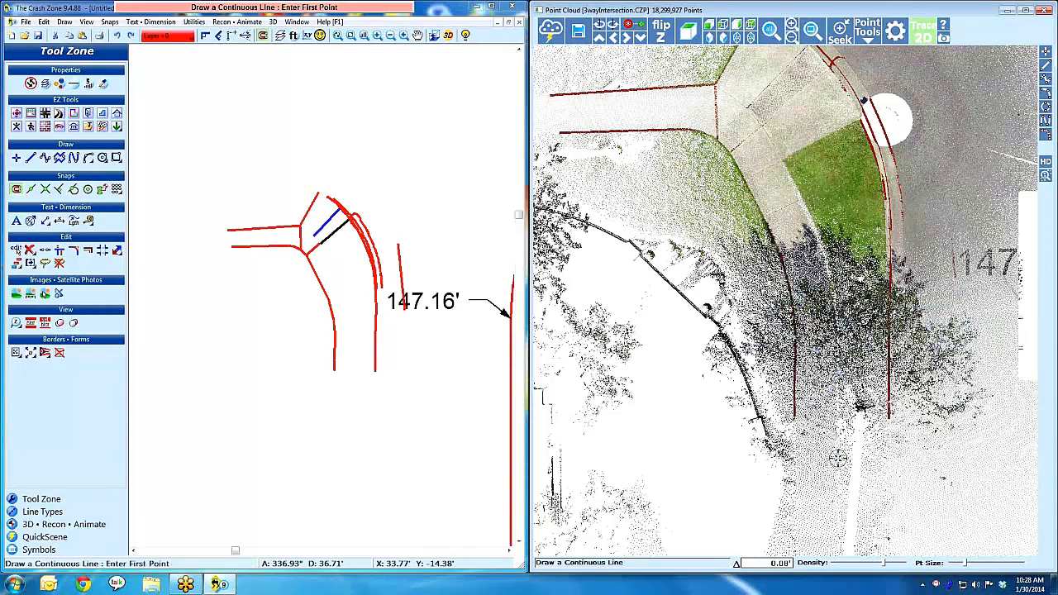
{"action": "left_click", "coordinate": [836, 461]}
{"action": "left_click", "coordinate": [836, 382]}
{"action": "left_click", "coordinate": [835, 321]}
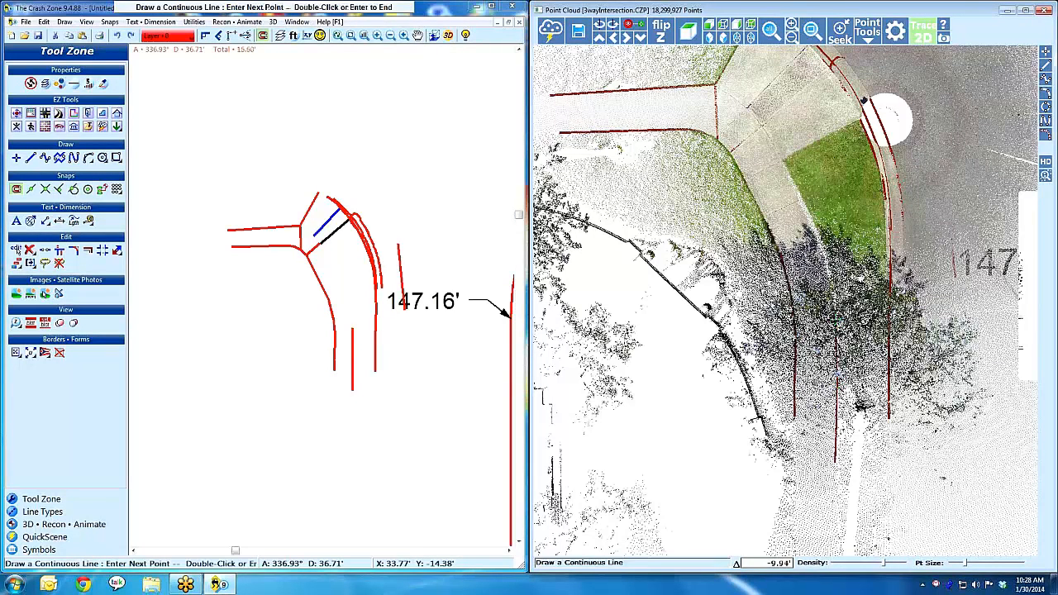
{"action": "left_click", "coordinate": [823, 246]}
{"action": "left_click", "coordinate": [797, 194]}
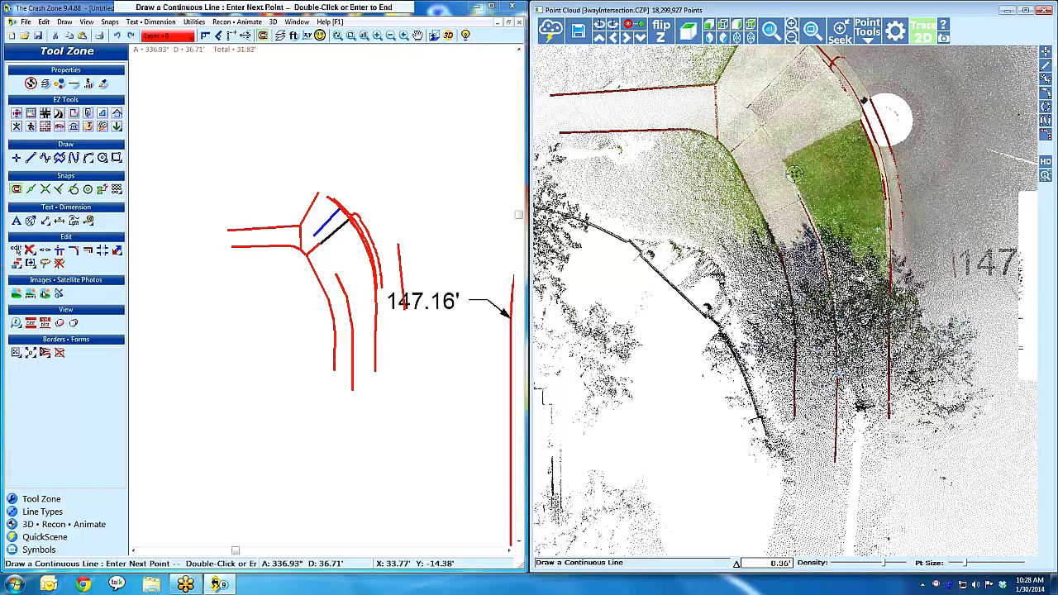
{"action": "double_click", "coordinate": [851, 120]}
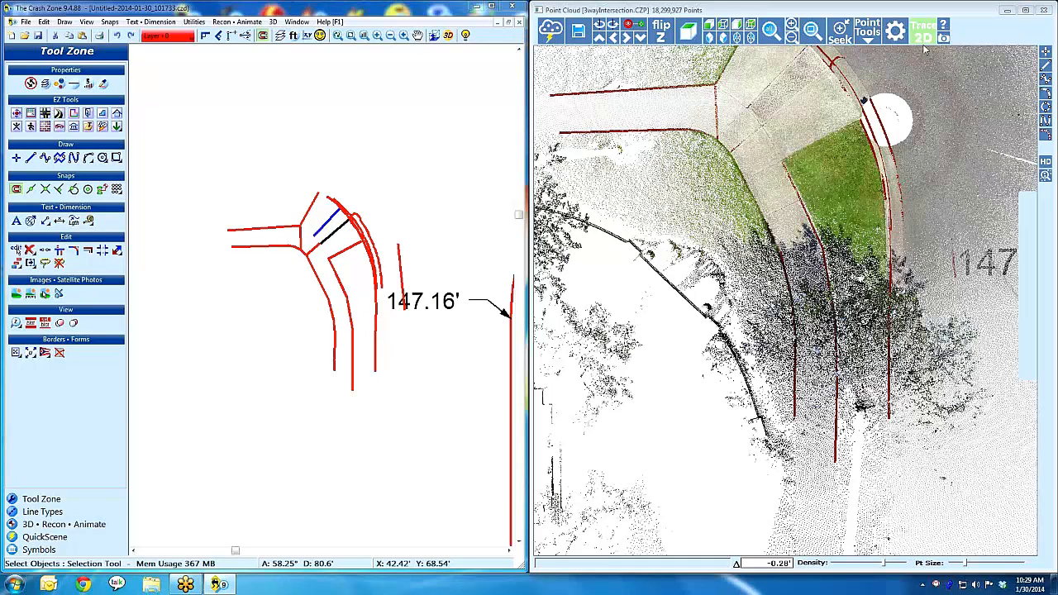
Turn off 2D tracing and view the traced lines against the scanned ground from the front and a low side angle.
{"action": "left_click", "coordinate": [709, 39]}
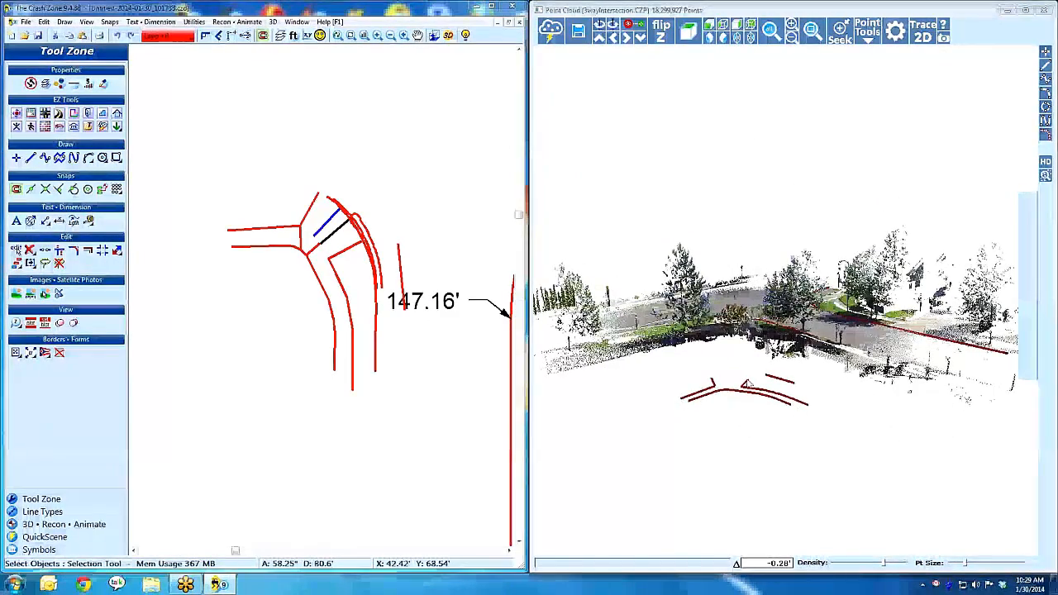
{"action": "left_click_drag", "start_coordinate": [783, 406], "coordinate": [806, 396]}
{"action": "left_click_drag", "start_coordinate": [732, 373], "coordinate": [881, 452]}
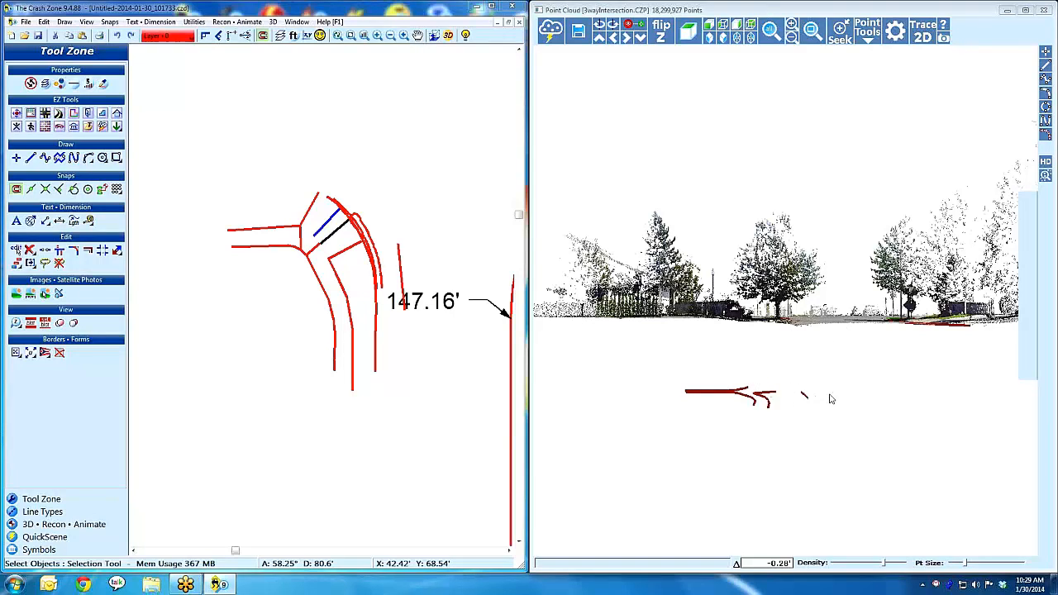
Increase the point size and hide the stray points below the ground beside the traced lines with a hide window.
{"action": "left_click_drag", "start_coordinate": [969, 564], "coordinate": [991, 564]}
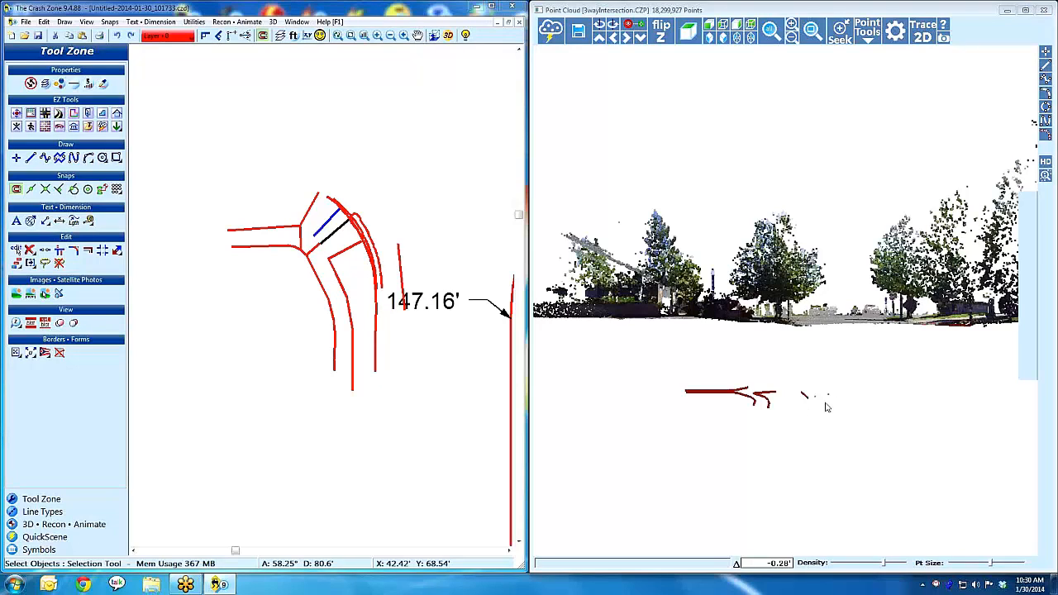
{"action": "mouse_move", "coordinate": [833, 408]}
{"action": "left_mouse_down"}
{"action": "mouse_move", "coordinate": [805, 411]}
{"action": "mouse_move", "coordinate": [814, 408]}
{"action": "left_mouse_up"}
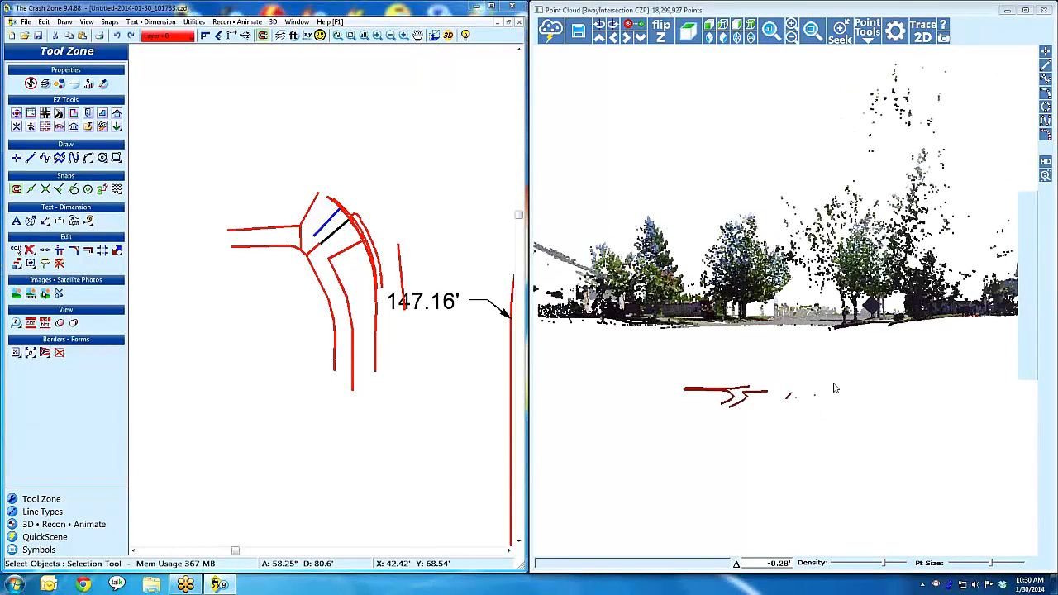
{"action": "right_click", "coordinate": [835, 388]}
{"action": "left_click", "coordinate": [864, 402]}
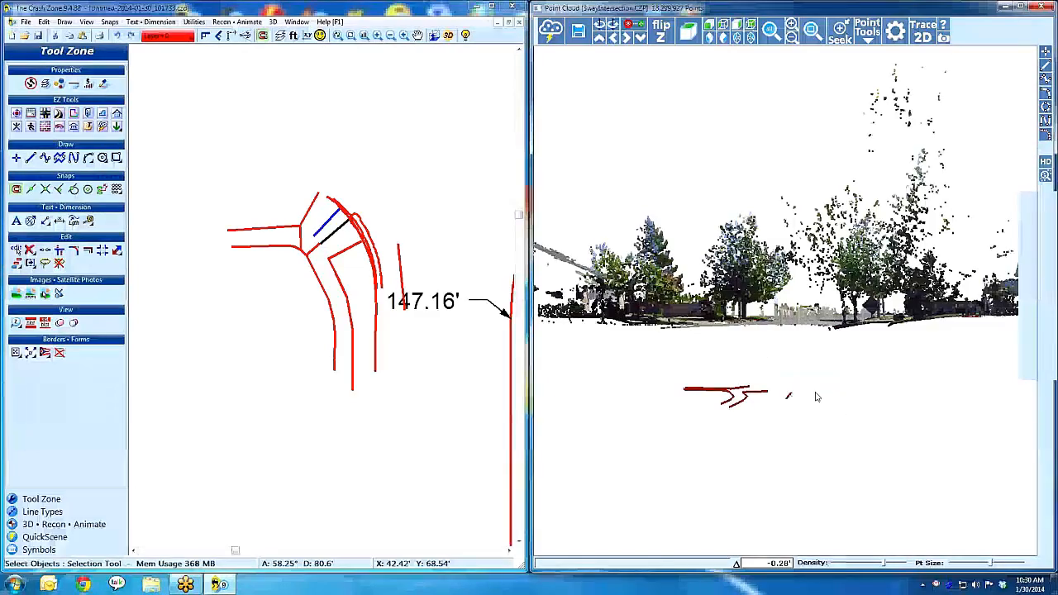
Open the point elevation adjustment and check the minimum and maximum elevations in the drawing.
{"action": "mouse_move", "coordinate": [816, 397]}
{"action": "left_mouse_down"}
{"action": "mouse_move", "coordinate": [831, 397]}
{"action": "mouse_move", "coordinate": [821, 396]}
{"action": "left_mouse_up"}
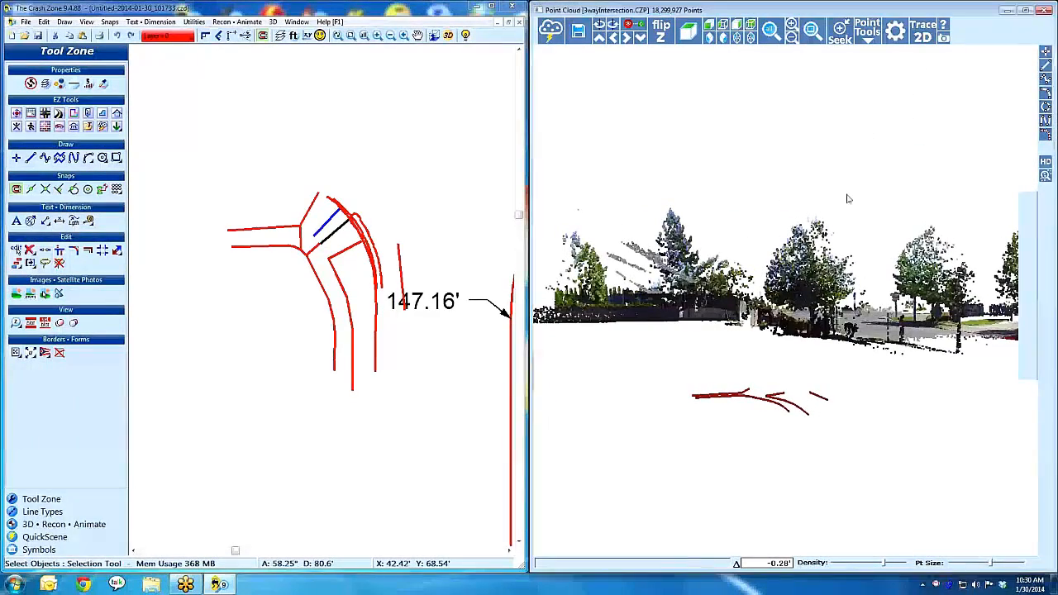
{"action": "left_click", "coordinate": [866, 32]}
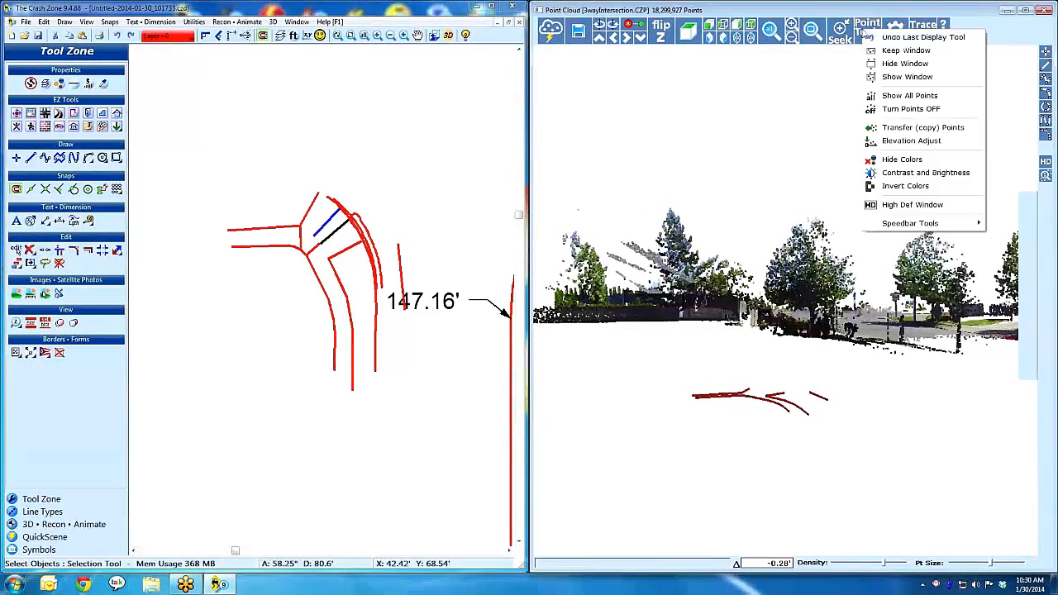
{"action": "left_click", "coordinate": [902, 141]}
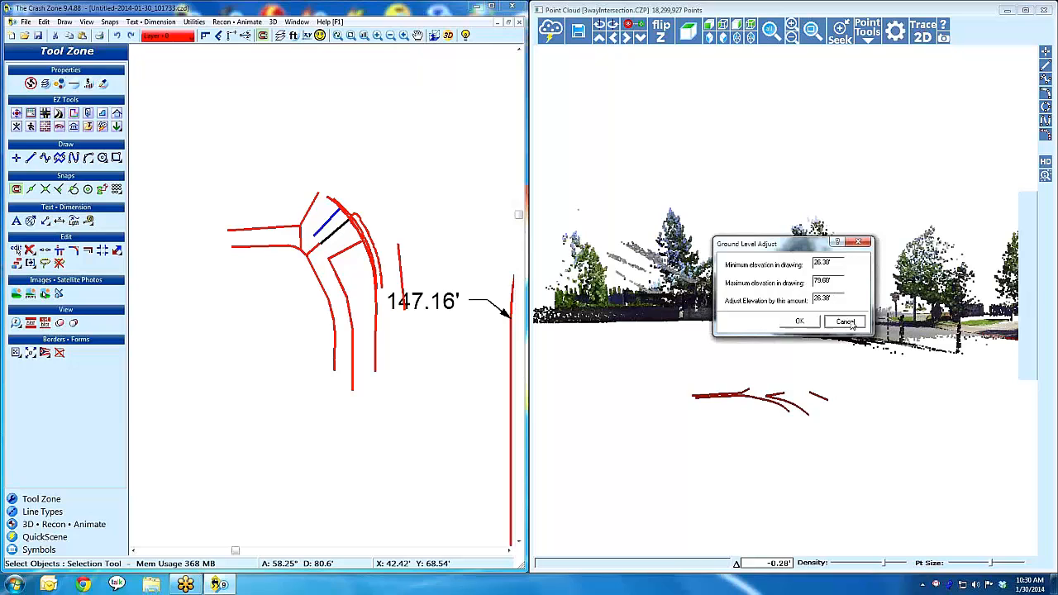
{"action": "left_click", "coordinate": [799, 321]}
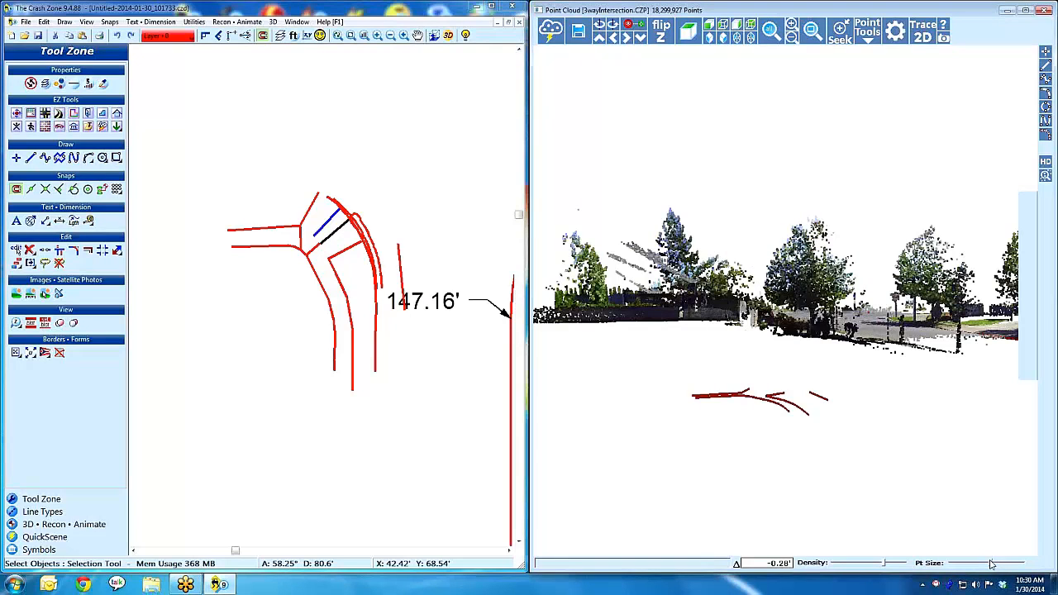
Reduce the point size and orbit to an elevated view of the whole intersection with its traced lines.
{"action": "left_click_drag", "start_coordinate": [974, 562], "coordinate": [960, 563]}
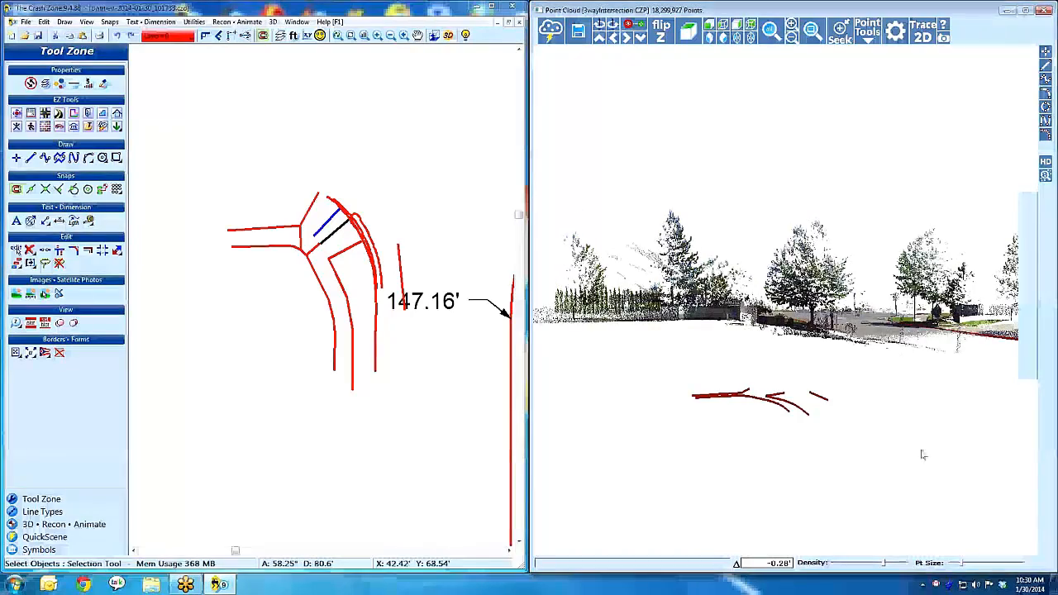
{"action": "mouse_move", "coordinate": [921, 451]}
{"action": "left_mouse_down"}
{"action": "mouse_move", "coordinate": [913, 519]}
{"action": "mouse_move", "coordinate": [826, 533]}
{"action": "mouse_move", "coordinate": [748, 492]}
{"action": "mouse_move", "coordinate": [647, 379]}
{"action": "left_mouse_up"}
{"action": "mouse_move", "coordinate": [730, 324]}
{"action": "left_mouse_down"}
{"action": "mouse_move", "coordinate": [787, 360]}
{"action": "mouse_move", "coordinate": [787, 378]}
{"action": "left_mouse_up"}
{"action": "left_click_drag", "start_coordinate": [758, 303], "coordinate": [713, 309]}
{"action": "scroll", "coordinate": [702, 330], "scroll_direction": "up", "scroll_amount": 1}
{"action": "mouse_move", "coordinate": [678, 343]}
{"action": "left_mouse_down"}
{"action": "mouse_move", "coordinate": [711, 354]}
{"action": "mouse_move", "coordinate": [694, 338]}
{"action": "mouse_move", "coordinate": [737, 374]}
{"action": "mouse_move", "coordinate": [839, 395]}
{"action": "mouse_move", "coordinate": [816, 381]}
{"action": "left_mouse_up"}
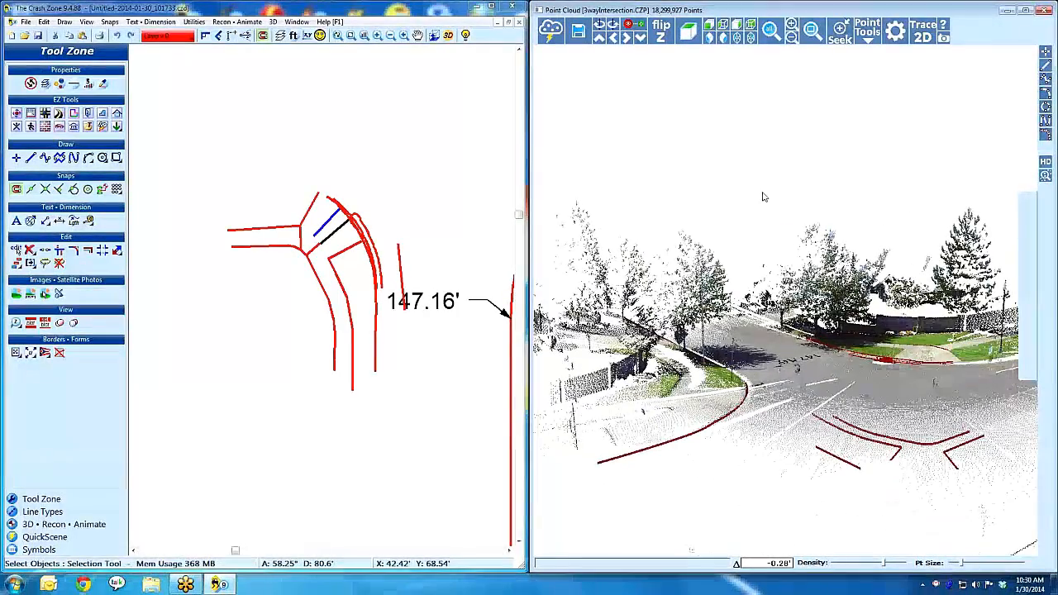
Flip Z and trace the white lane line, the yellow centerline and the white marking beside the curved curb with single lines.
{"action": "left_click", "coordinate": [660, 36]}
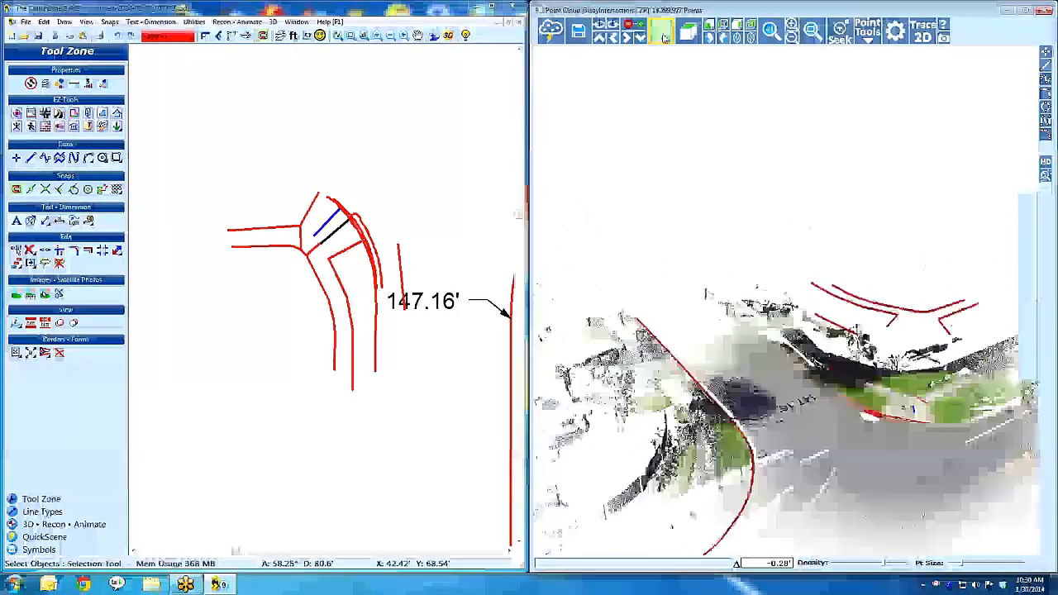
{"action": "mouse_move", "coordinate": [755, 266]}
{"action": "left_mouse_down"}
{"action": "mouse_move", "coordinate": [753, 286]}
{"action": "mouse_move", "coordinate": [732, 285]}
{"action": "mouse_move", "coordinate": [729, 265]}
{"action": "mouse_move", "coordinate": [757, 257]}
{"action": "mouse_move", "coordinate": [748, 247]}
{"action": "left_mouse_up"}
{"action": "mouse_move", "coordinate": [794, 329]}
{"action": "left_mouse_down"}
{"action": "mouse_move", "coordinate": [856, 325]}
{"action": "mouse_move", "coordinate": [813, 333]}
{"action": "left_mouse_up"}
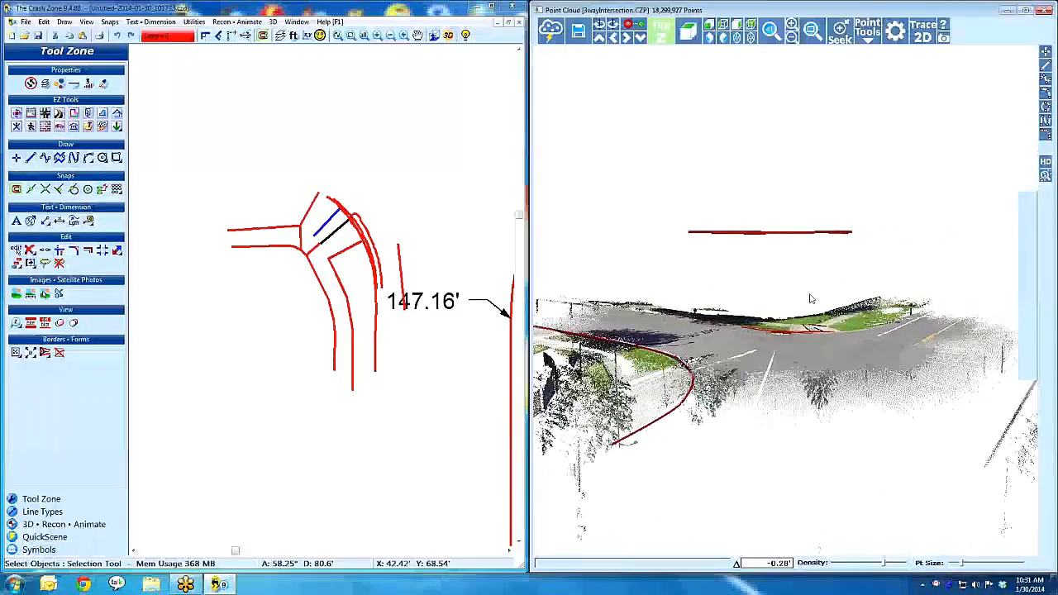
{"action": "left_click", "coordinate": [1046, 65]}
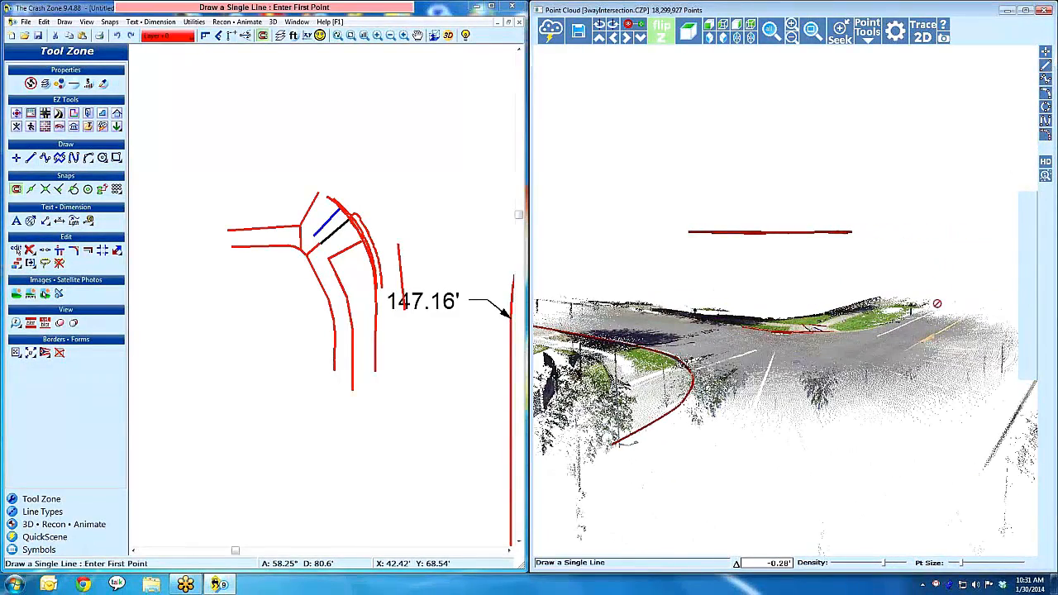
{"action": "left_click", "coordinate": [923, 317]}
{"action": "left_click", "coordinate": [881, 343]}
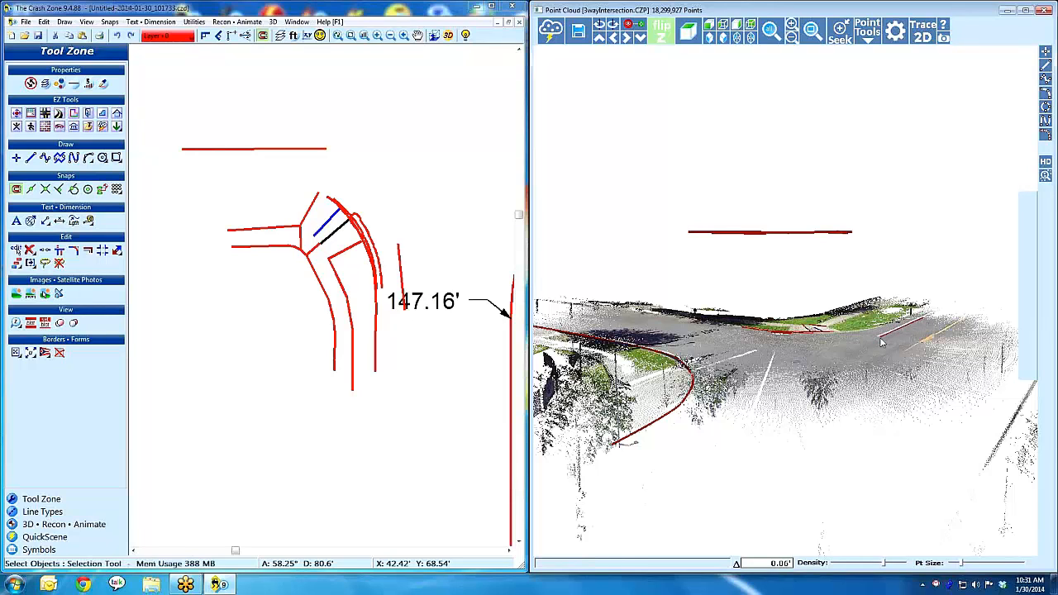
{"action": "left_click", "coordinate": [959, 321]}
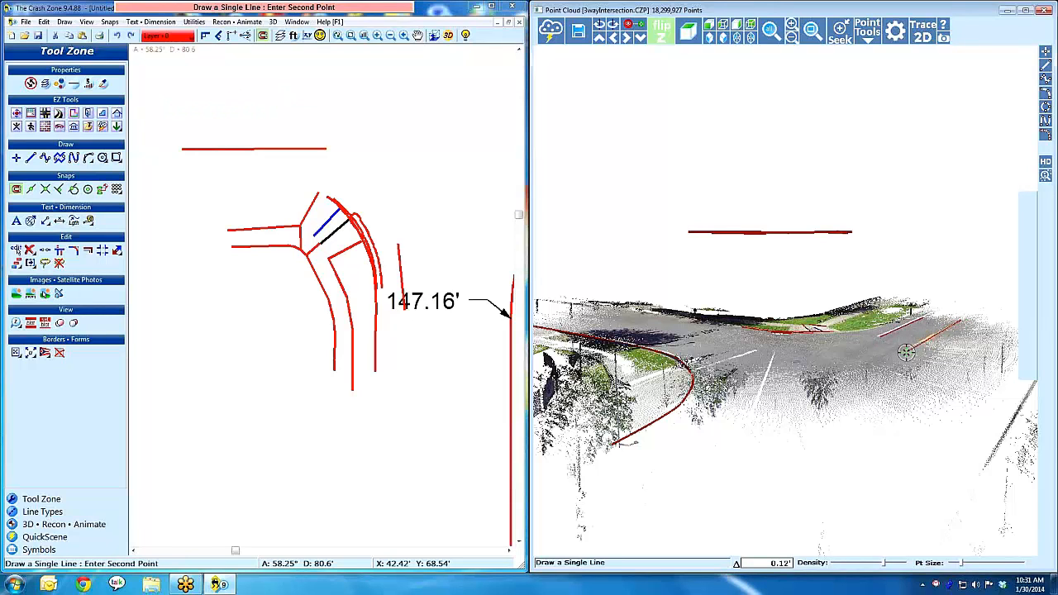
{"action": "left_click", "coordinate": [905, 357]}
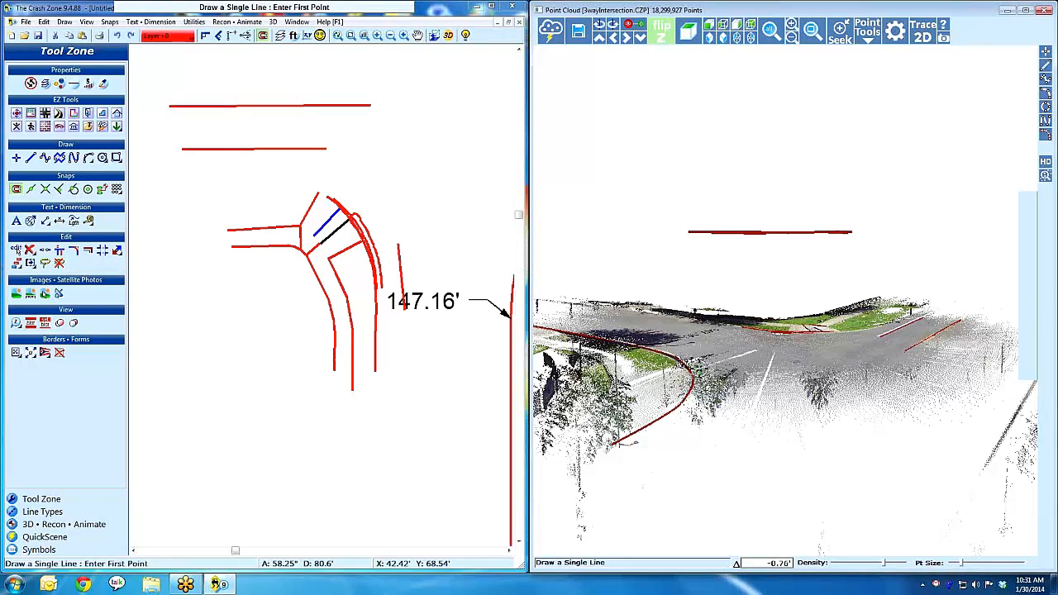
{"action": "left_click", "coordinate": [722, 357]}
{"action": "left_click", "coordinate": [757, 352]}
{"action": "key", "text": "Escape"}
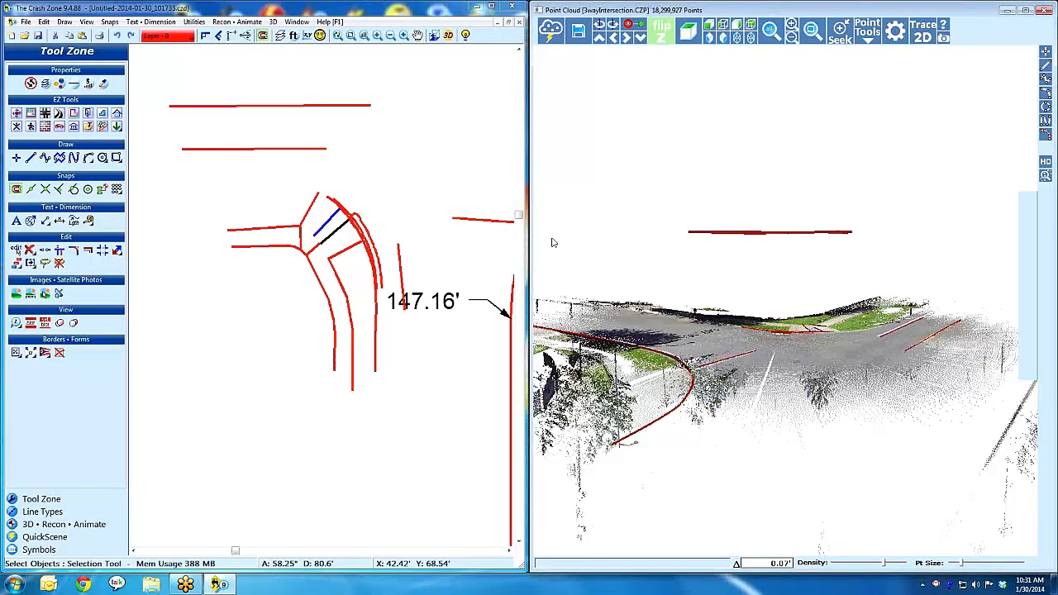
Turn off the Z flip and view the newly traced lane line and centerline from near street level.
{"action": "scroll", "coordinate": [421, 233], "scroll_direction": "down", "scroll_amount": 1}
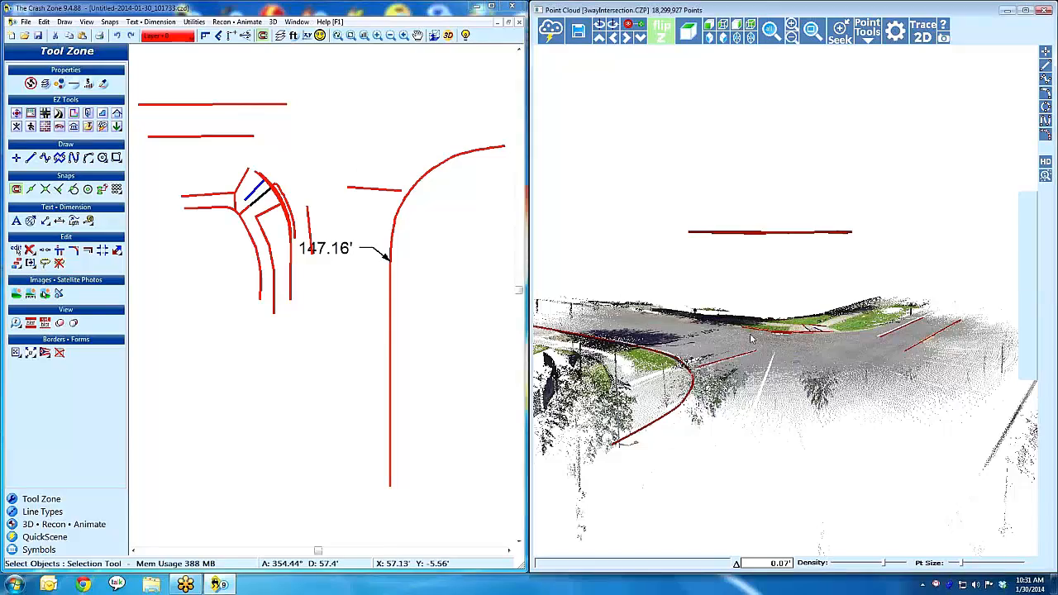
{"action": "mouse_move", "coordinate": [769, 389]}
{"action": "left_mouse_down"}
{"action": "mouse_move", "coordinate": [777, 318]}
{"action": "mouse_move", "coordinate": [800, 376]}
{"action": "mouse_move", "coordinate": [793, 391]}
{"action": "mouse_move", "coordinate": [766, 389]}
{"action": "mouse_move", "coordinate": [785, 392]}
{"action": "left_mouse_up"}
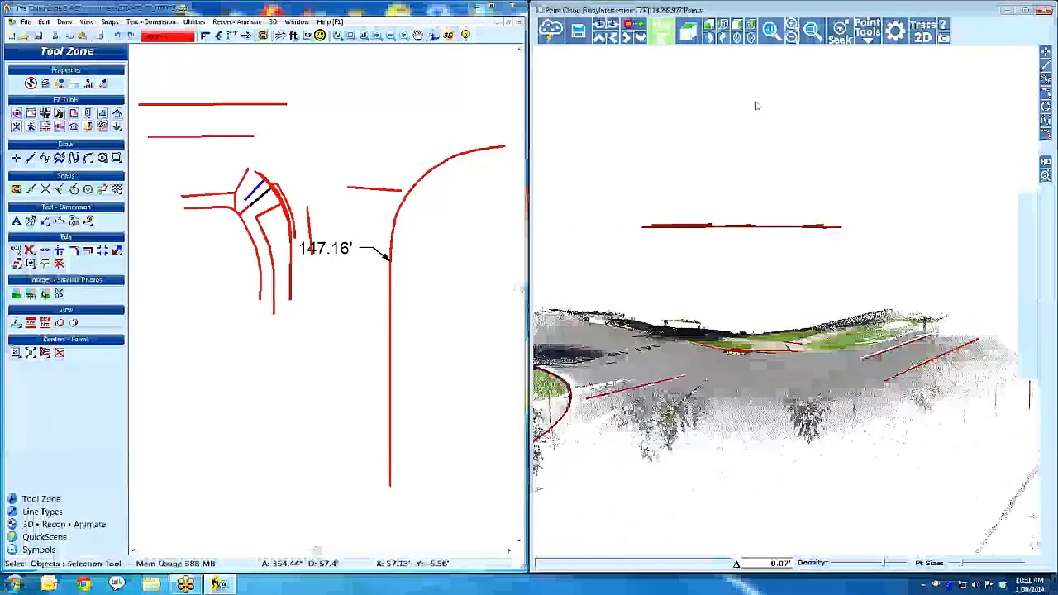
{"action": "left_click", "coordinate": [661, 32]}
{"action": "mouse_move", "coordinate": [715, 155]}
{"action": "left_mouse_down"}
{"action": "mouse_move", "coordinate": [720, 112]}
{"action": "mouse_move", "coordinate": [753, 185]}
{"action": "mouse_move", "coordinate": [748, 216]}
{"action": "mouse_move", "coordinate": [763, 258]}
{"action": "left_mouse_up"}
{"action": "scroll", "coordinate": [826, 356], "scroll_direction": "up", "scroll_amount": 3}
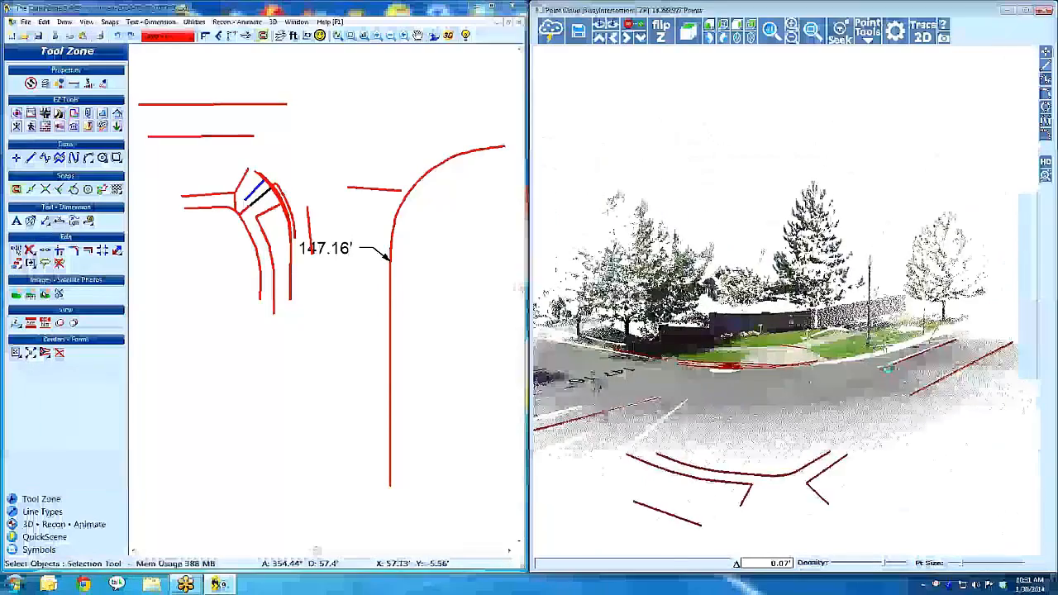
{"action": "mouse_move", "coordinate": [901, 369]}
{"action": "left_mouse_down"}
{"action": "mouse_move", "coordinate": [851, 371]}
{"action": "mouse_move", "coordinate": [879, 374]}
{"action": "left_mouse_up"}
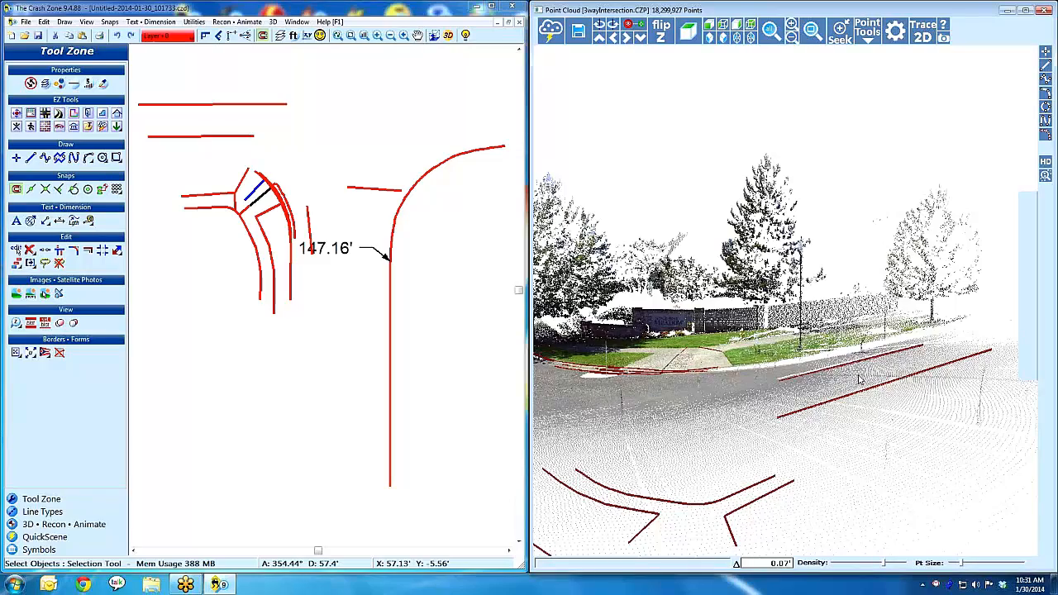
{"action": "left_click_drag", "start_coordinate": [887, 415], "coordinate": [885, 423]}
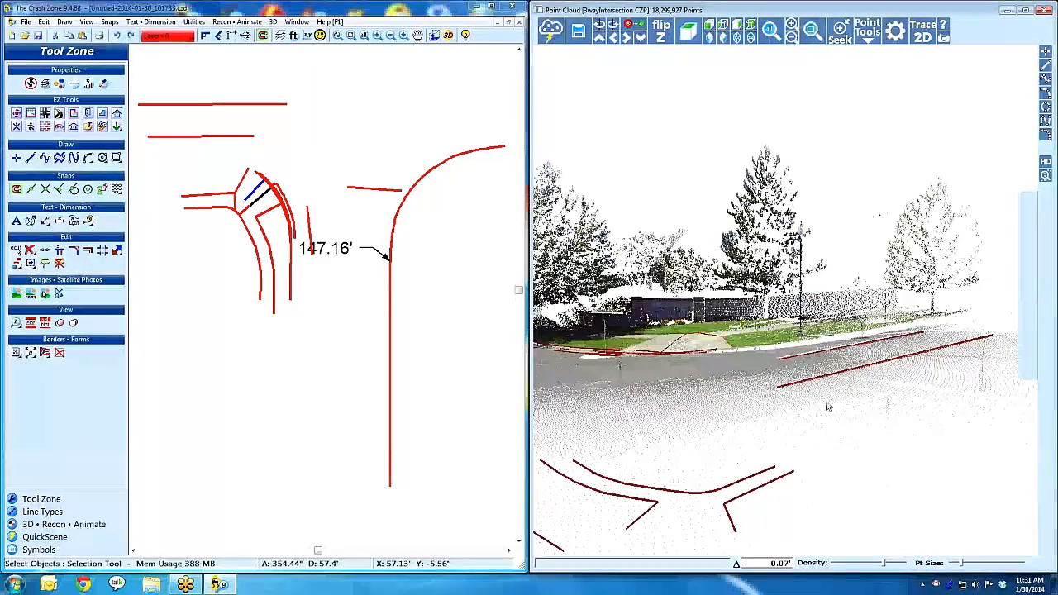
Reset the traced centerline's properties and give it the Double Solid center line type.
{"action": "left_click", "coordinate": [232, 105]}
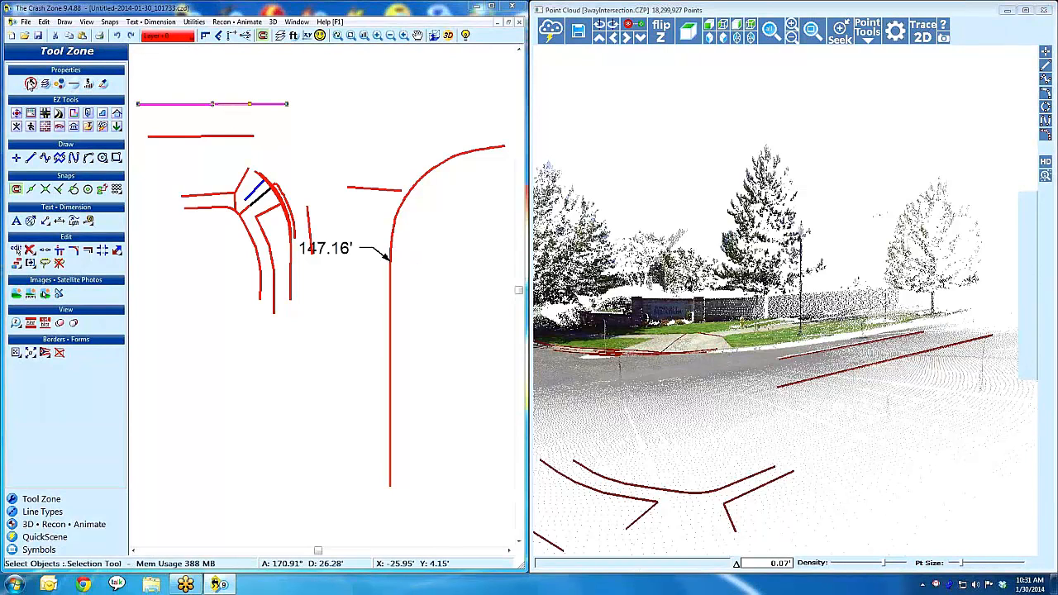
{"action": "left_click", "coordinate": [31, 83]}
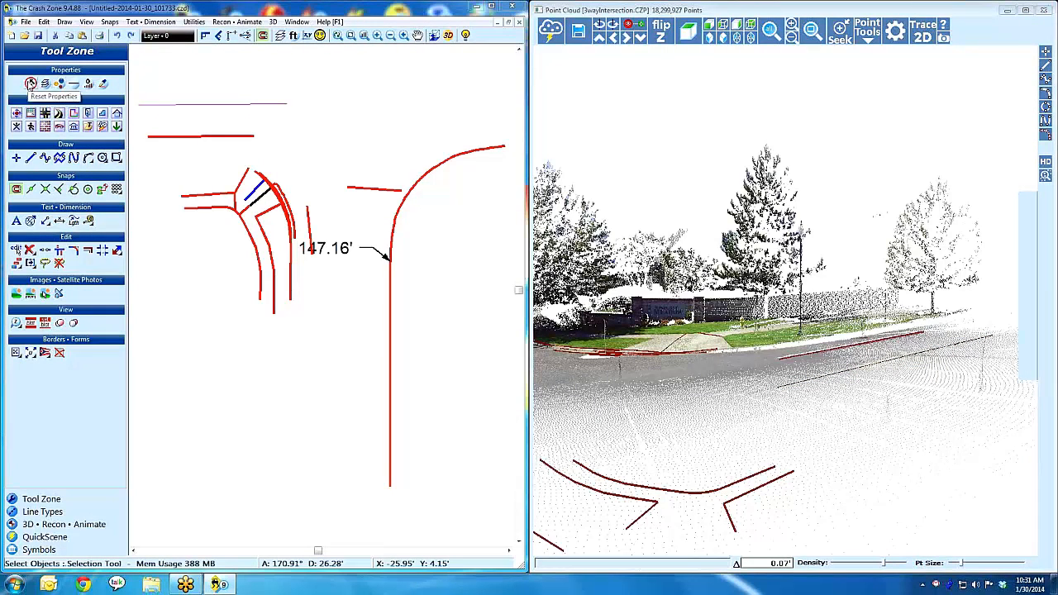
{"action": "left_click", "coordinate": [74, 84]}
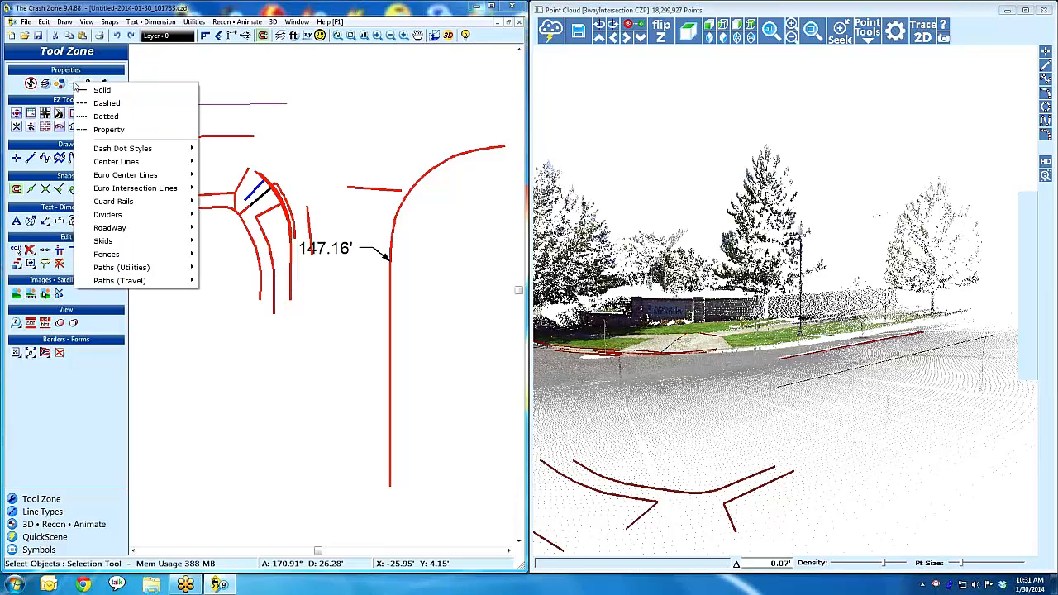
{"action": "mouse_move", "coordinate": [127, 162]}
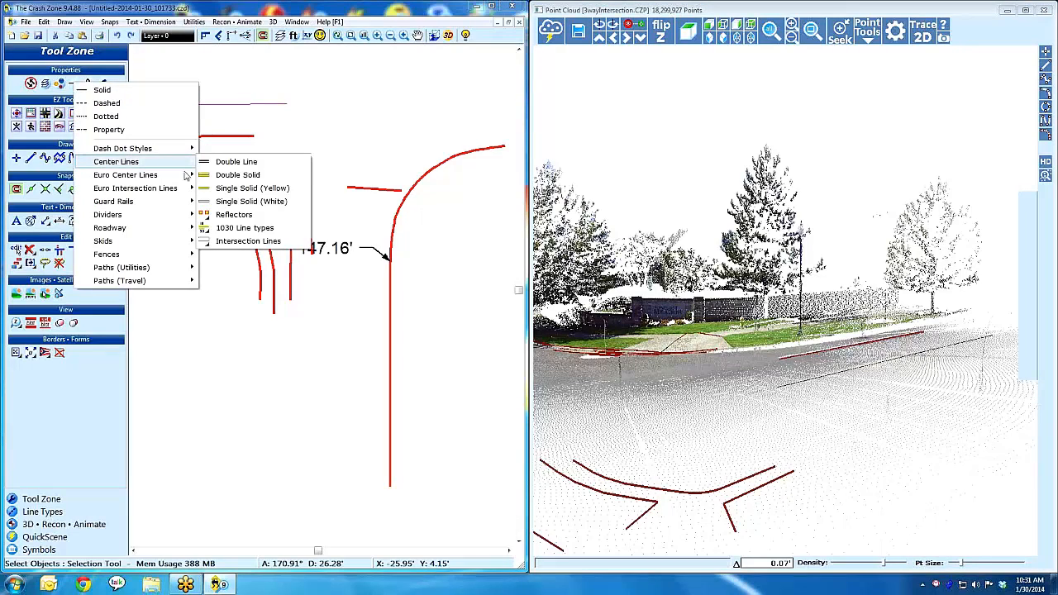
{"action": "left_click", "coordinate": [237, 174]}
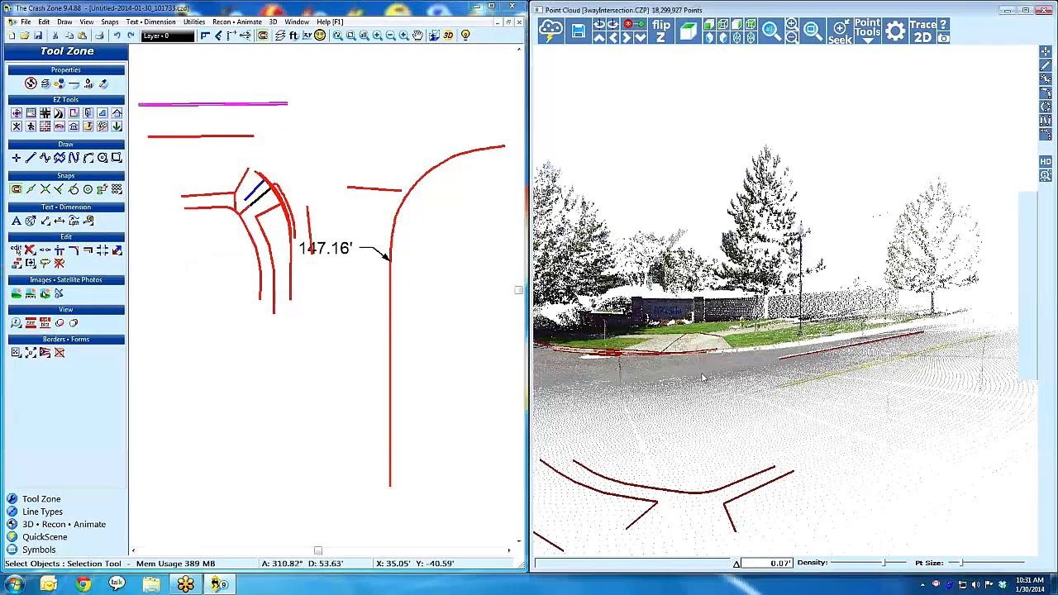
{"action": "mouse_move", "coordinate": [712, 375]}
{"action": "middle_mouse_down"}
{"action": "mouse_move", "coordinate": [838, 397]}
{"action": "mouse_move", "coordinate": [675, 401]}
{"action": "mouse_move", "coordinate": [859, 405]}
{"action": "middle_mouse_up"}
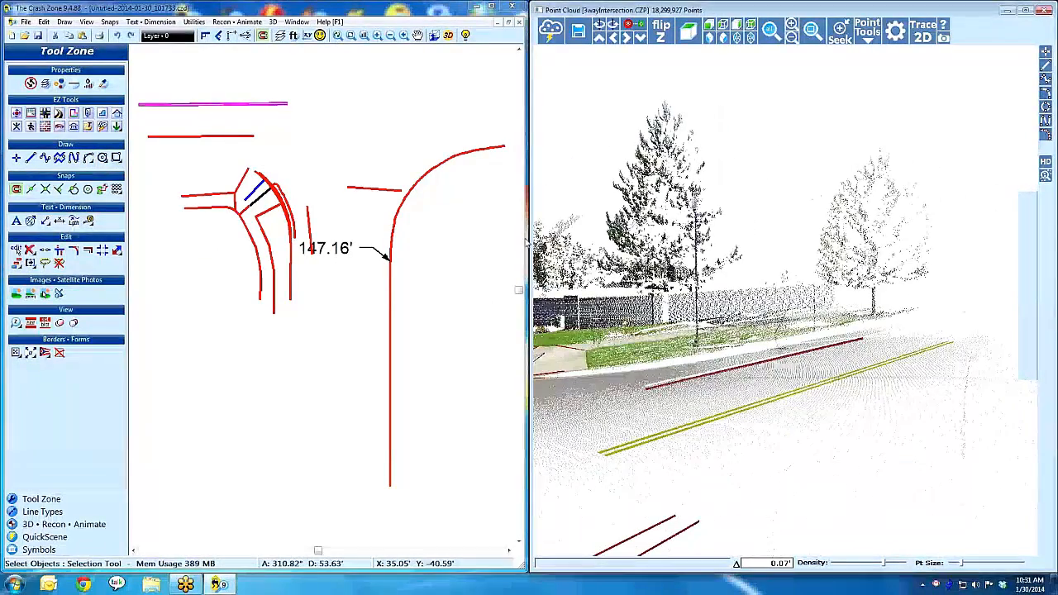
{"action": "left_click", "coordinate": [249, 88]}
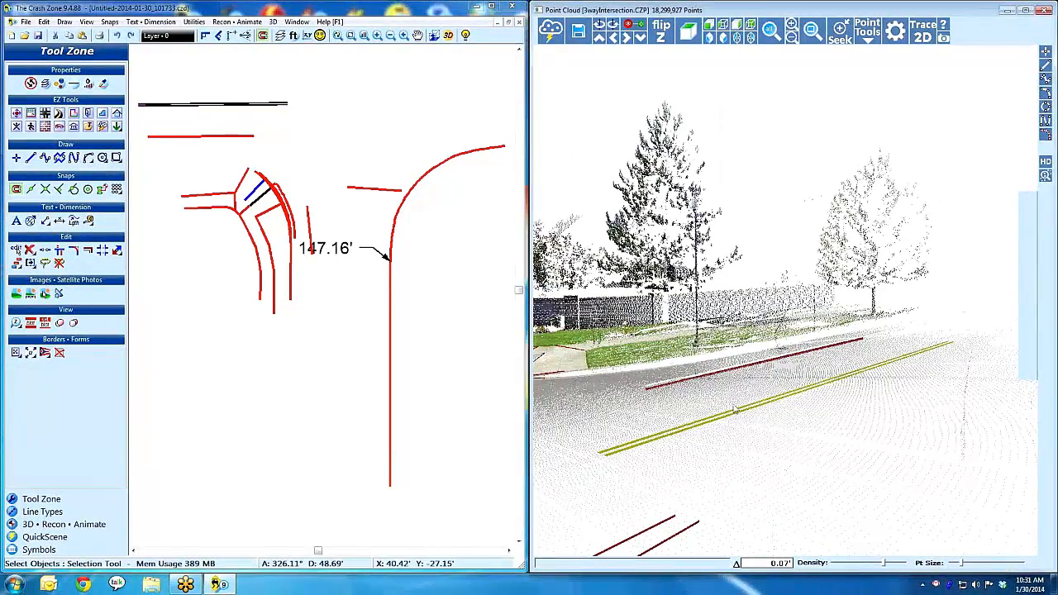
Change the traced white lane line to the Guardrail line type.
{"action": "left_click", "coordinate": [196, 137]}
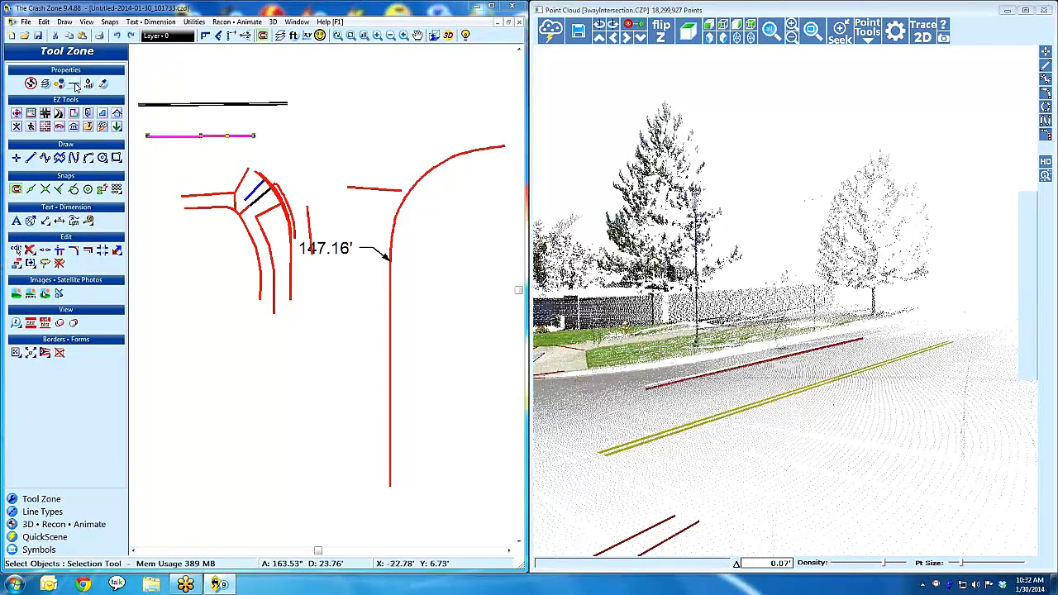
{"action": "left_click", "coordinate": [74, 86]}
{"action": "mouse_move", "coordinate": [131, 203]}
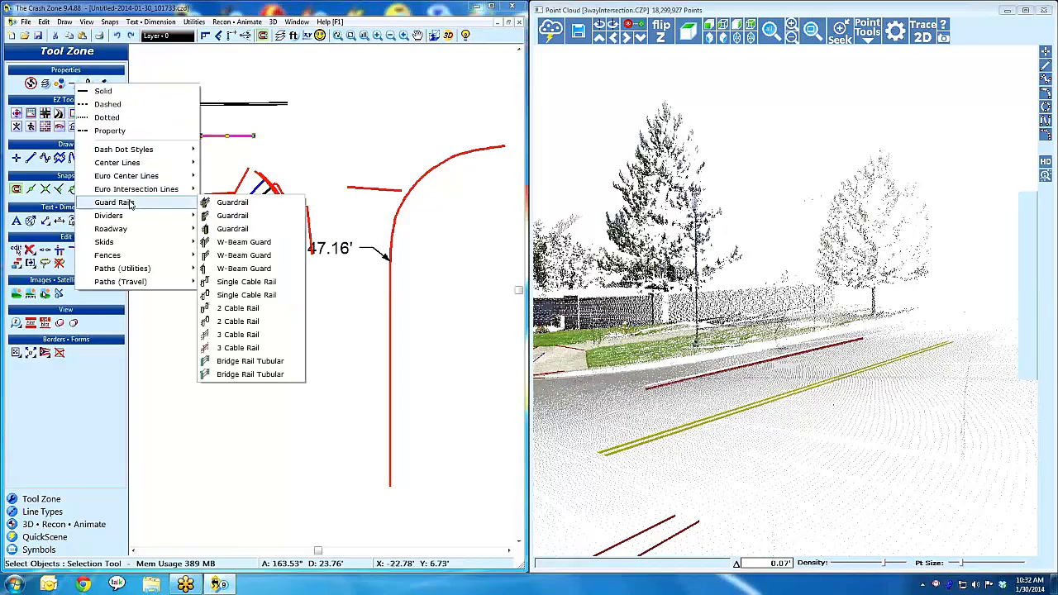
{"action": "left_click", "coordinate": [232, 202]}
{"action": "scroll", "coordinate": [785, 376], "scroll_direction": "up", "scroll_amount": 2}
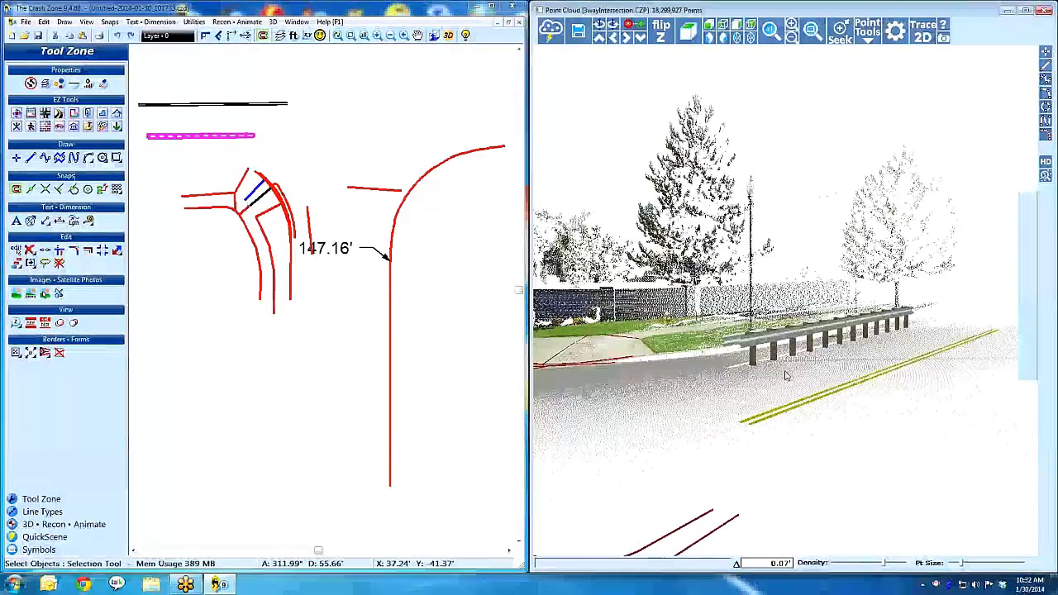
{"action": "left_click", "coordinate": [462, 155]}
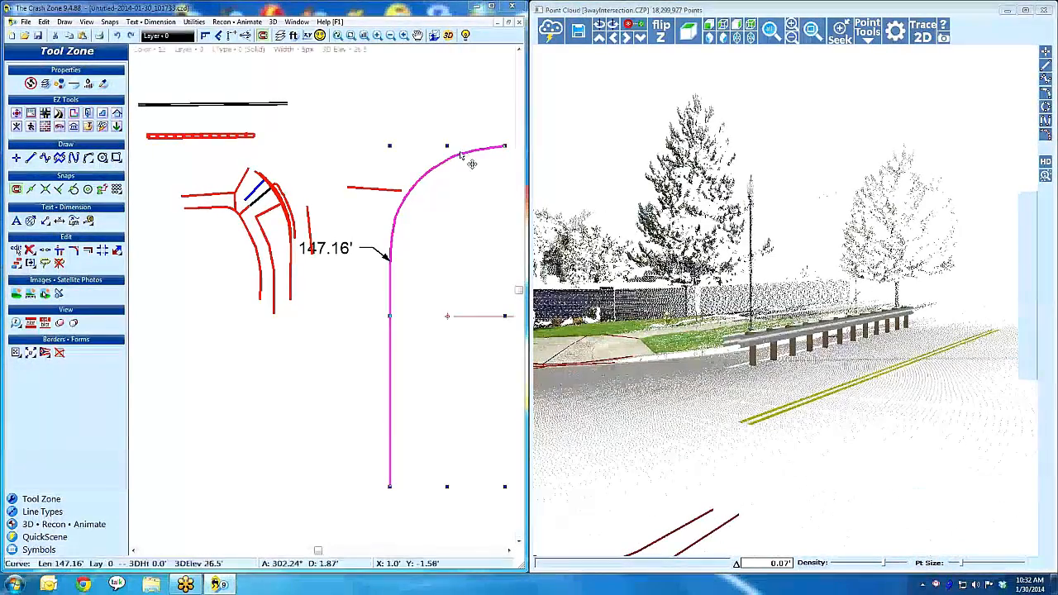
{"action": "left_click", "coordinate": [343, 120]}
Set the guardrail's 3D linetype symbol height to 6 feet and maintain its 2D linetype color in 3D.
{"action": "mouse_move", "coordinate": [781, 363]}
{"action": "left_mouse_down"}
{"action": "mouse_move", "coordinate": [739, 293]}
{"action": "mouse_move", "coordinate": [739, 364]}
{"action": "mouse_move", "coordinate": [781, 368]}
{"action": "left_mouse_up"}
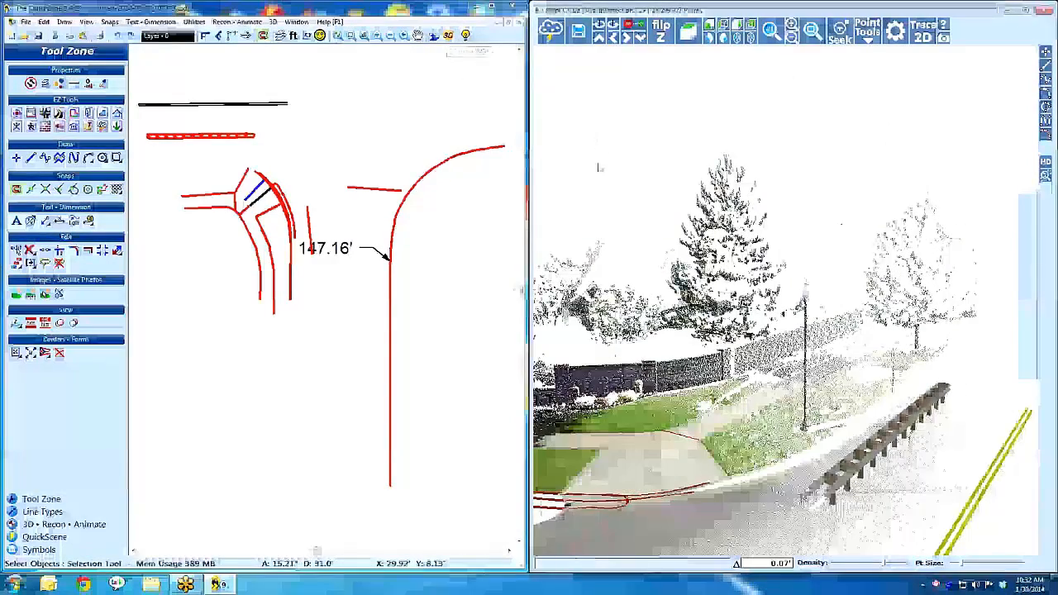
{"action": "scroll", "coordinate": [671, 195], "scroll_direction": "down", "scroll_amount": 3}
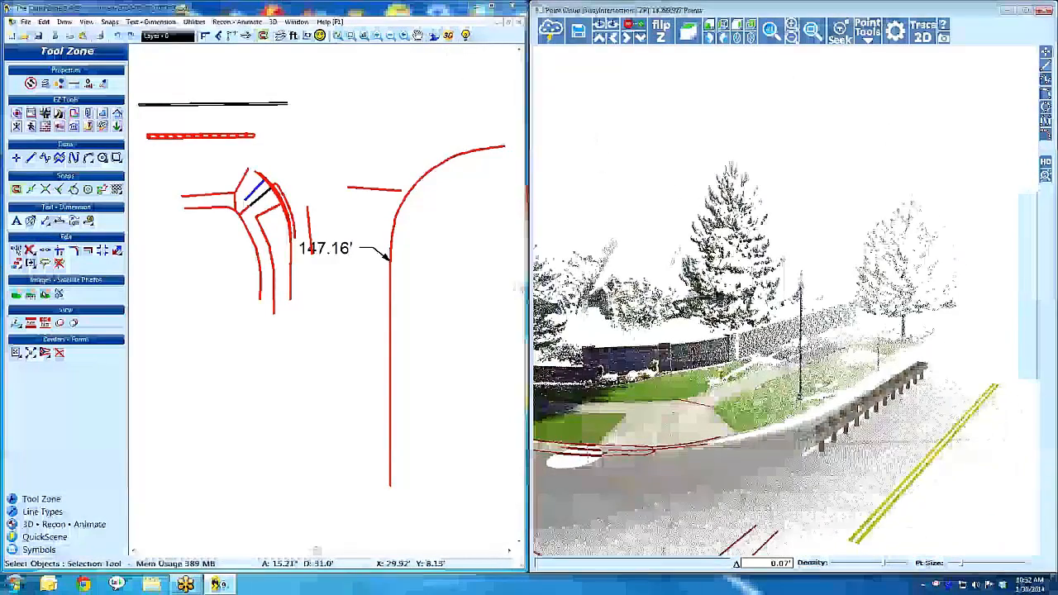
{"action": "left_click_drag", "start_coordinate": [917, 420], "coordinate": [902, 428]}
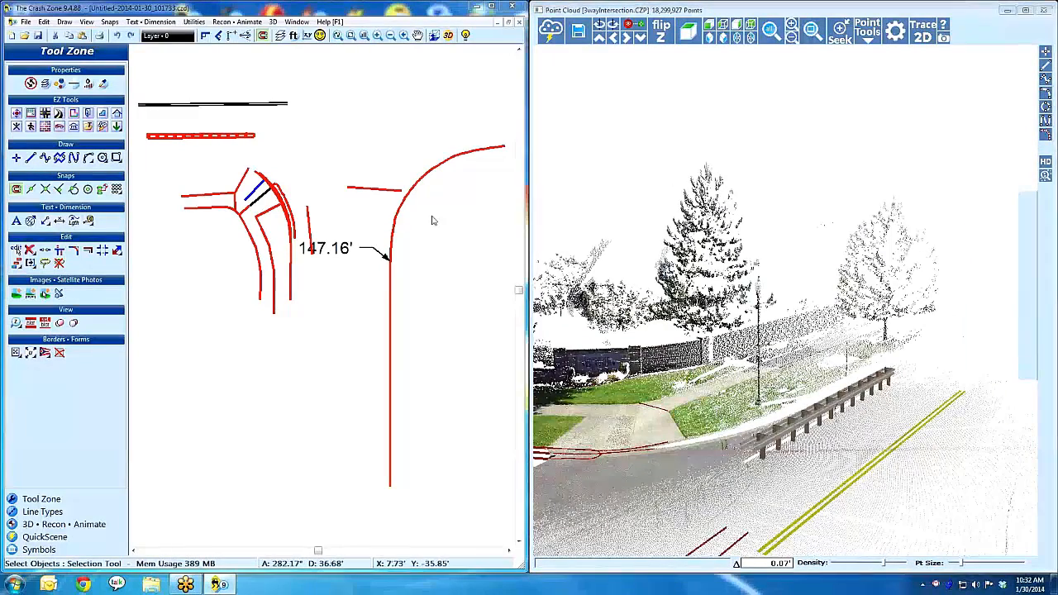
{"action": "left_click", "coordinate": [225, 136]}
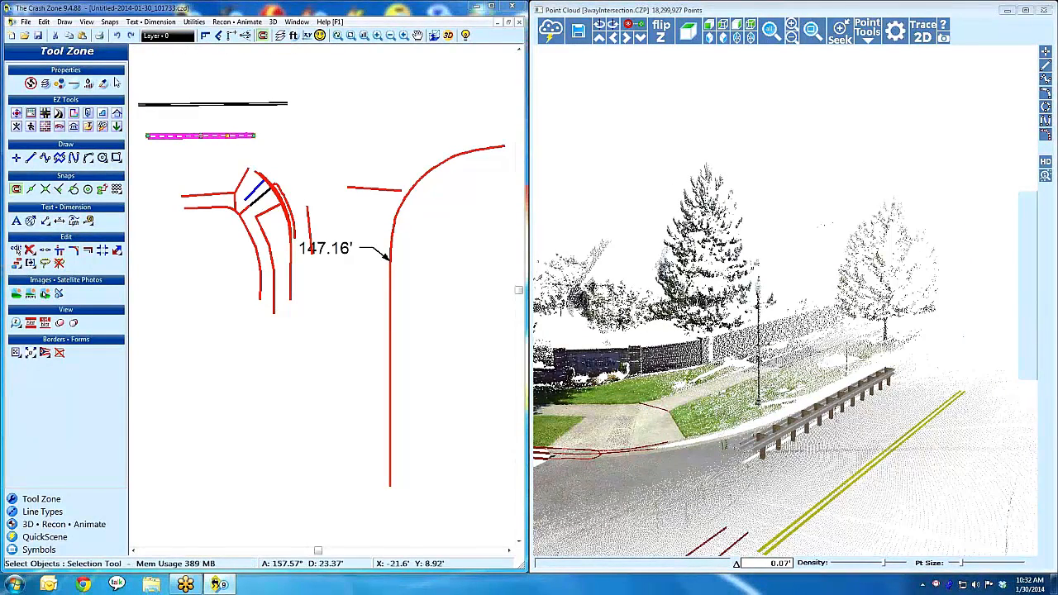
{"action": "left_click", "coordinate": [432, 36]}
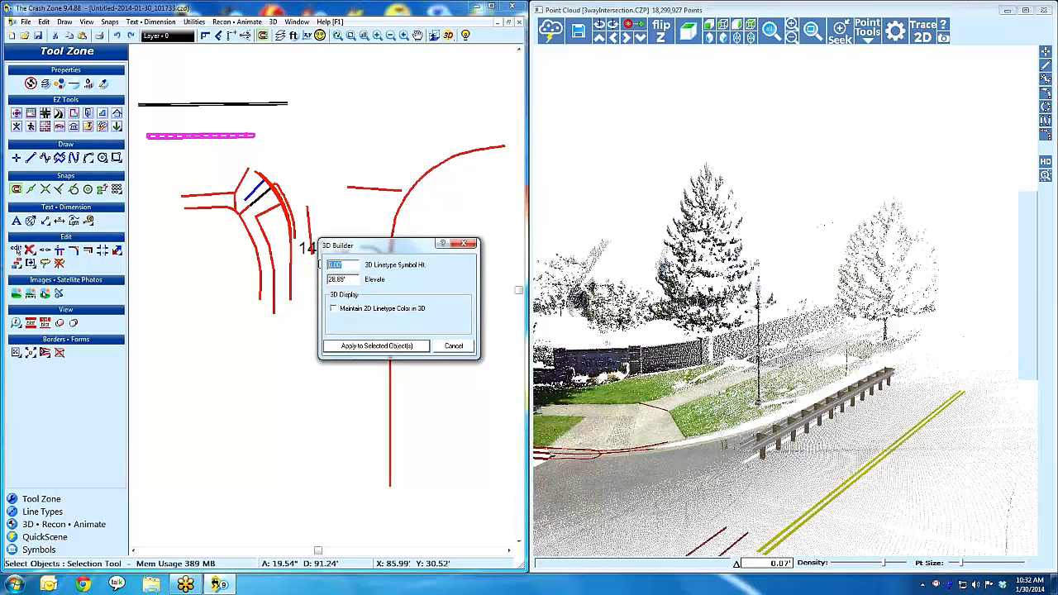
{"action": "type", "text": "6"}
{"action": "left_click", "coordinate": [360, 351]}
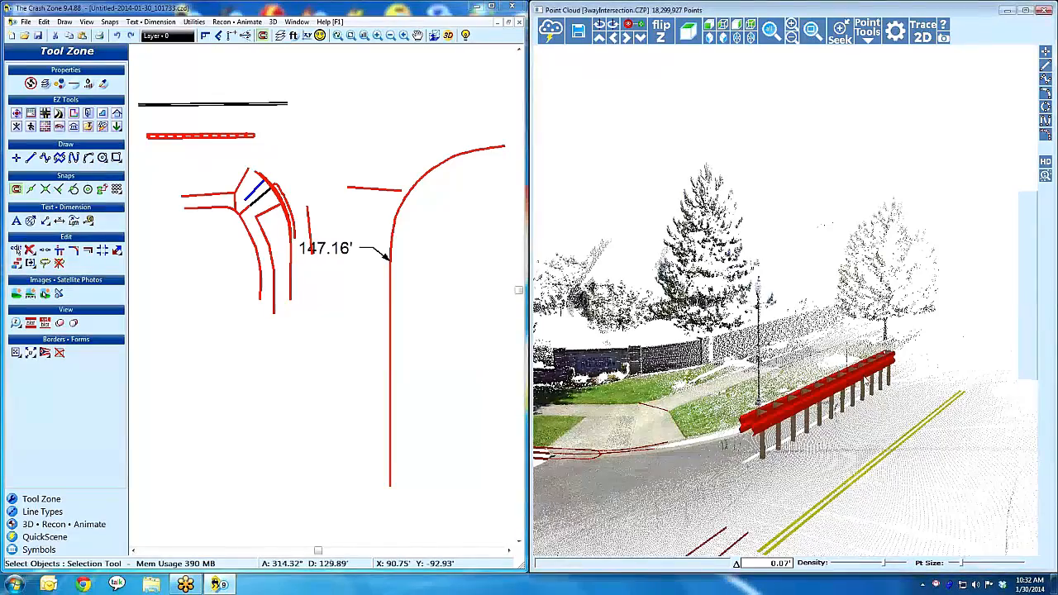
Place two reference points on the pavement in front of the grassy corner to mark a vehicle's position.
{"action": "left_click_drag", "start_coordinate": [866, 385], "coordinate": [860, 366]}
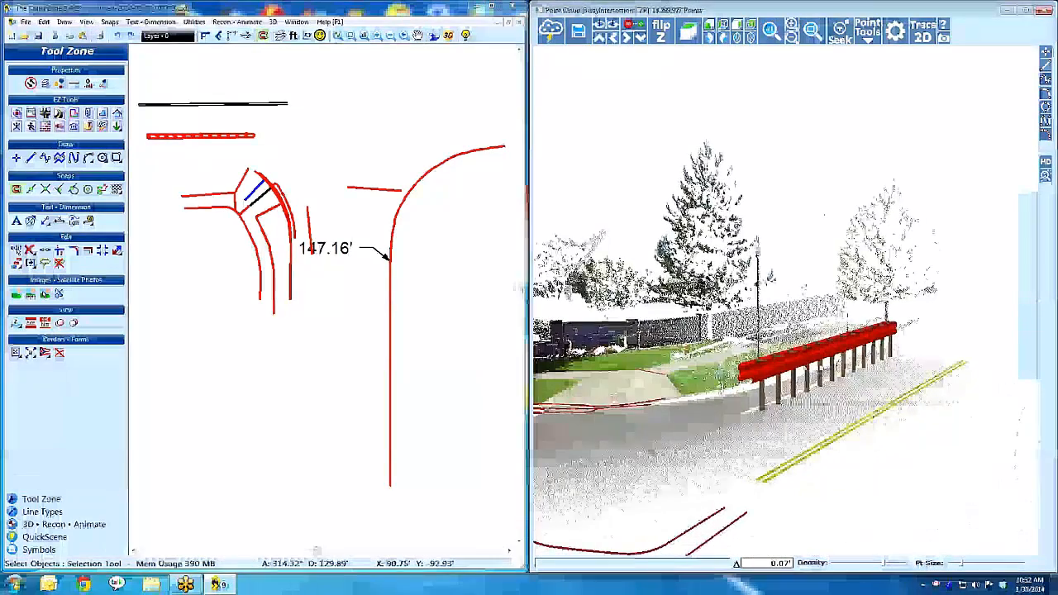
{"action": "left_click_drag", "start_coordinate": [789, 369], "coordinate": [907, 397]}
{"action": "scroll", "coordinate": [823, 389], "scroll_direction": "down", "scroll_amount": 3}
{"action": "scroll", "coordinate": [907, 396], "scroll_direction": "down", "scroll_amount": 1}
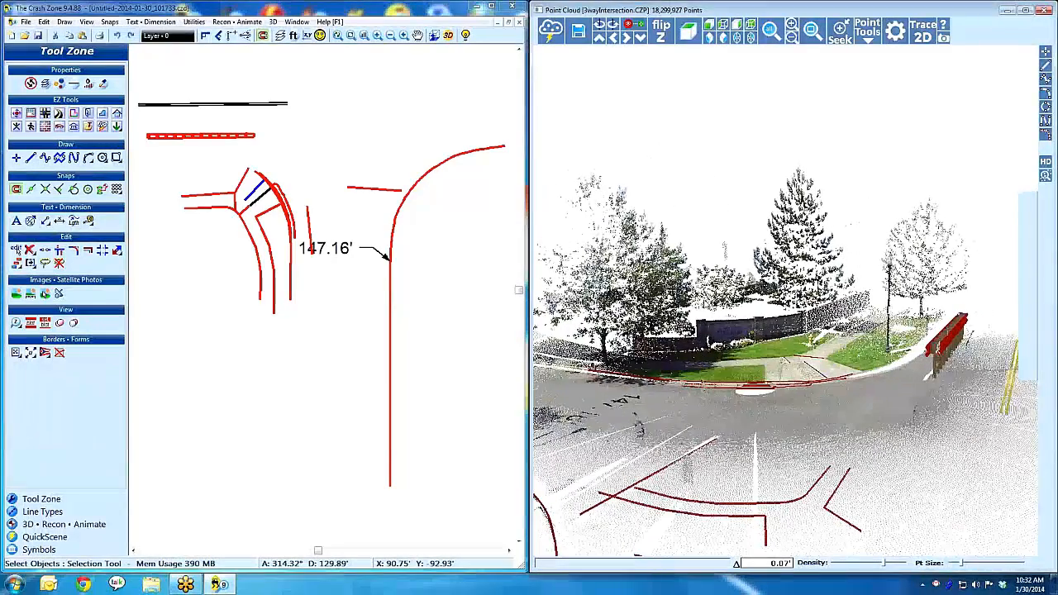
{"action": "left_click", "coordinate": [39, 550]}
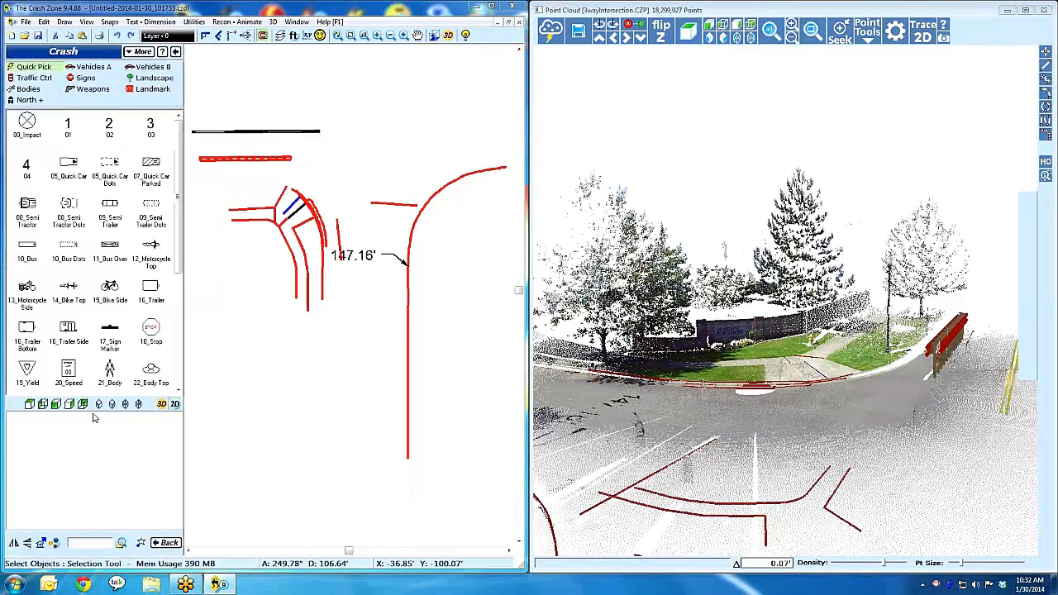
{"action": "left_click", "coordinate": [85, 66]}
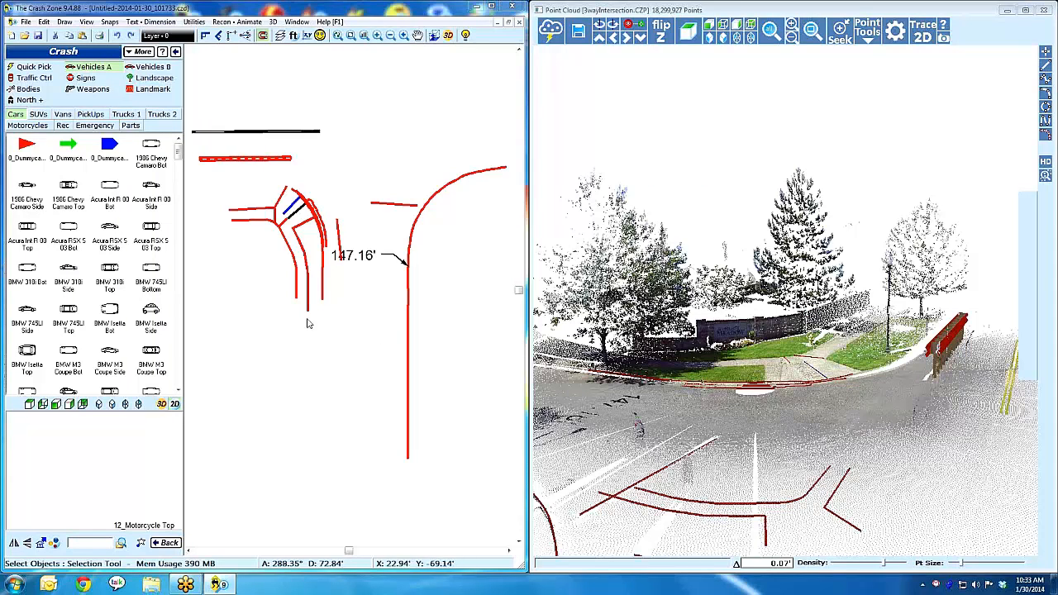
{"action": "left_click", "coordinate": [1044, 51]}
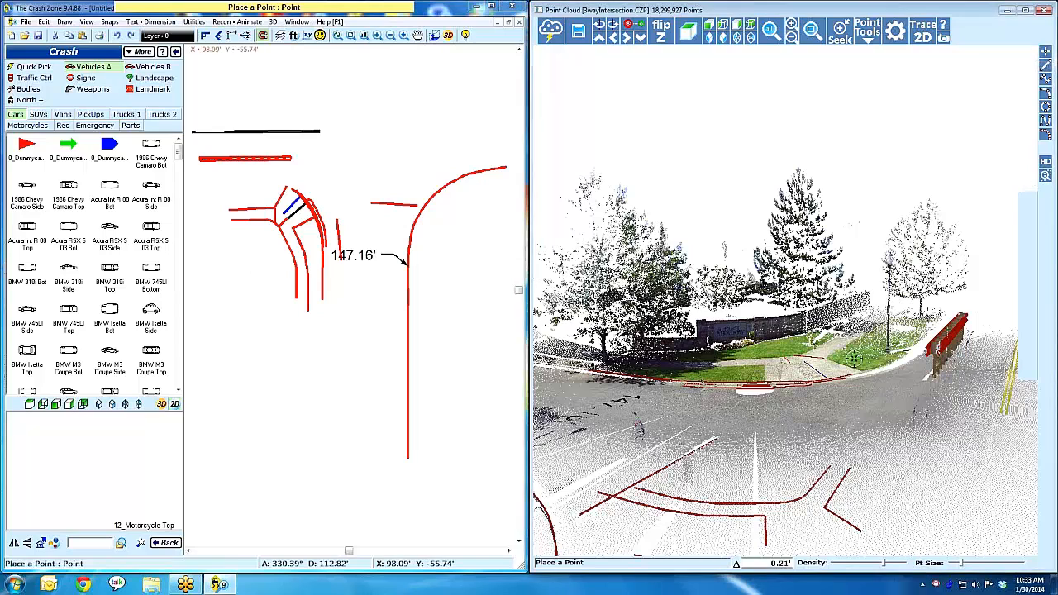
{"action": "left_click", "coordinate": [804, 406]}
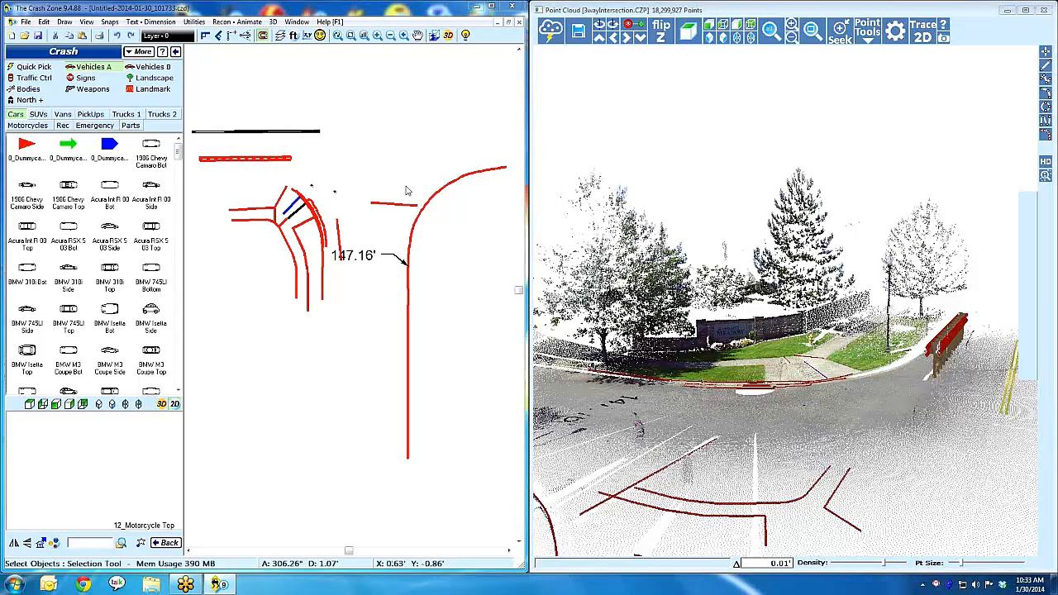
Place the 1986 Chevy Camaro Top symbol in the drawing, aligned from the first reference point to the second.
{"action": "left_click", "coordinate": [350, 35]}
{"action": "left_click", "coordinate": [379, 119]}
{"action": "left_click", "coordinate": [230, 244]}
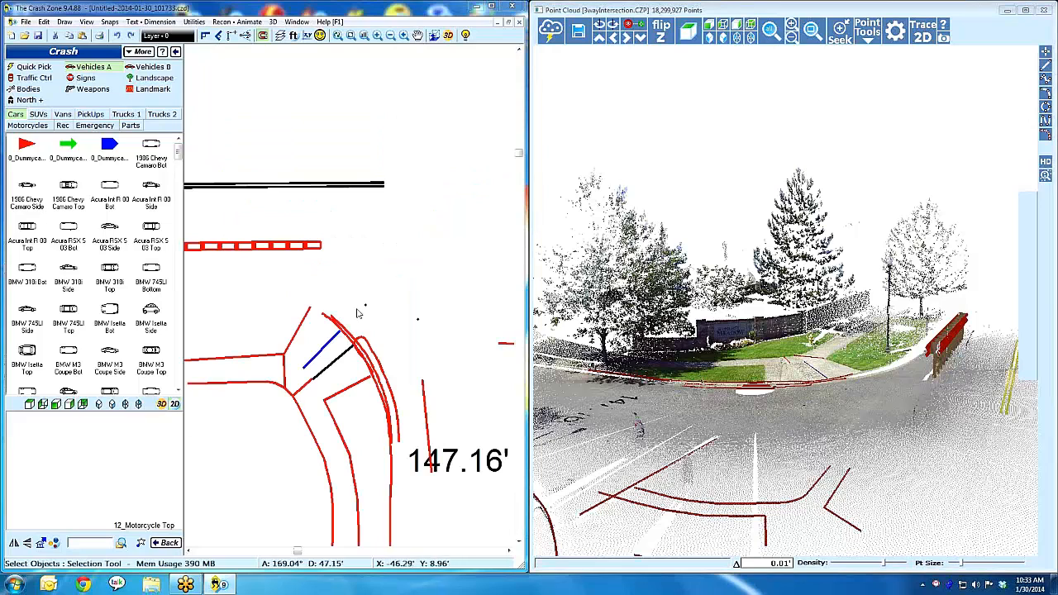
{"action": "left_click", "coordinate": [67, 187]}
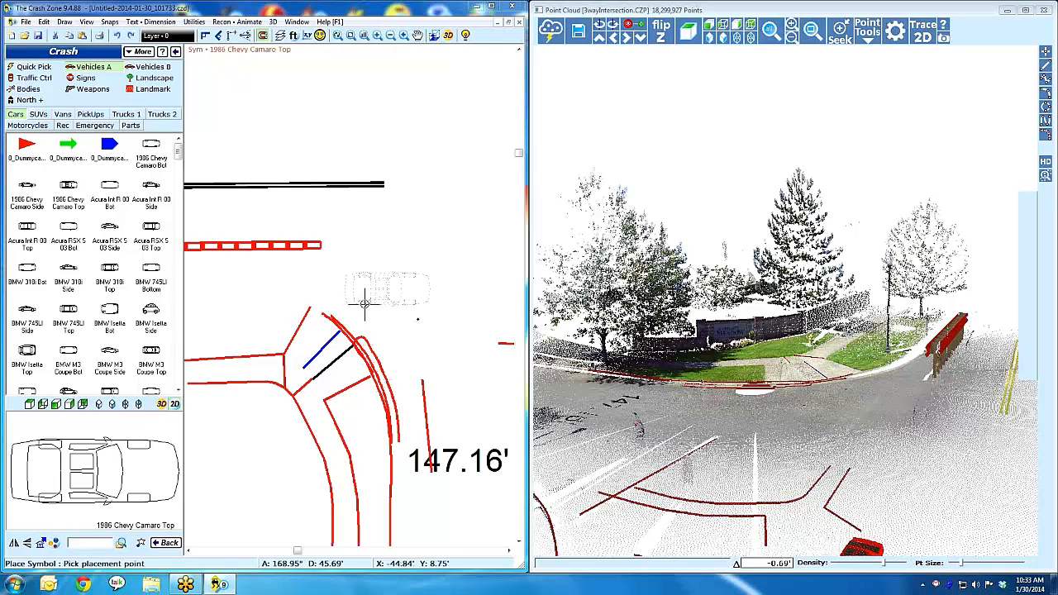
{"action": "left_click", "coordinate": [365, 304]}
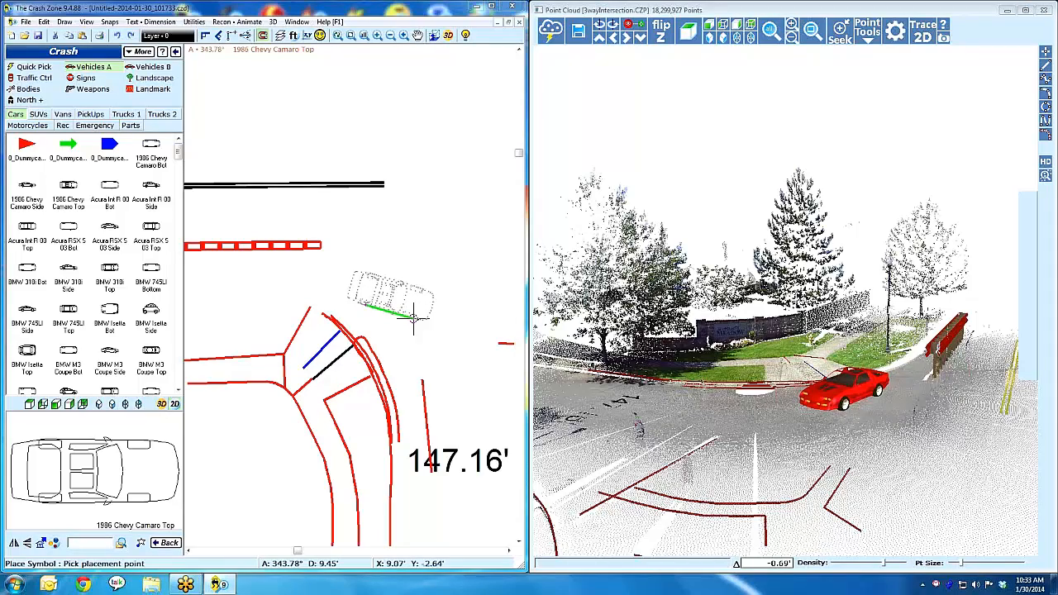
{"action": "left_click", "coordinate": [413, 316]}
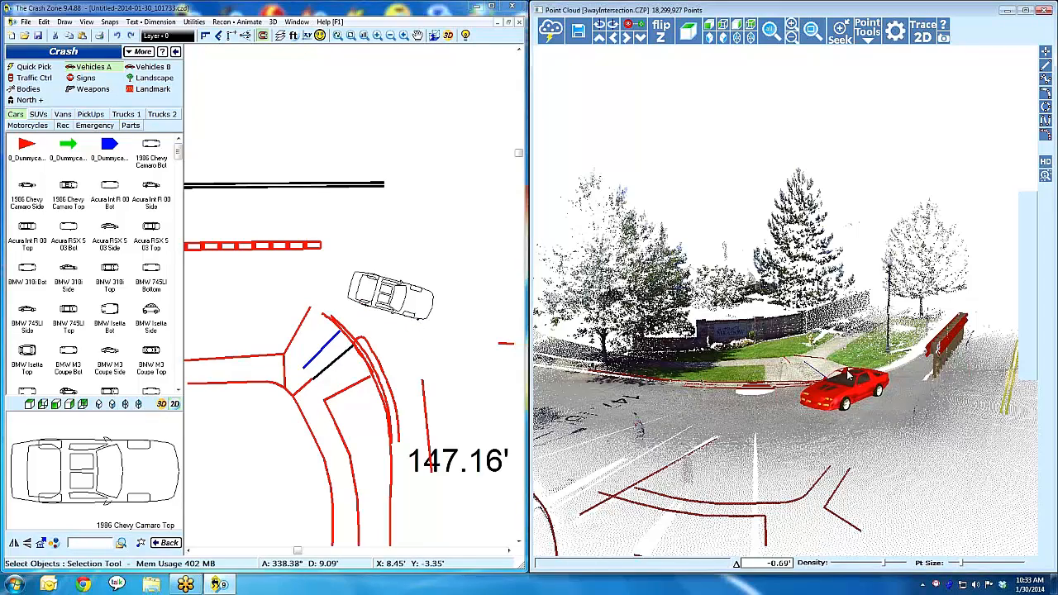
Place the BMW 318i Top symbol on the road in the point cloud, at the yellow centerline beside the guardrail.
{"action": "mouse_move", "coordinate": [847, 374]}
{"action": "left_mouse_down"}
{"action": "mouse_move", "coordinate": [822, 367]}
{"action": "mouse_move", "coordinate": [843, 373]}
{"action": "left_mouse_up"}
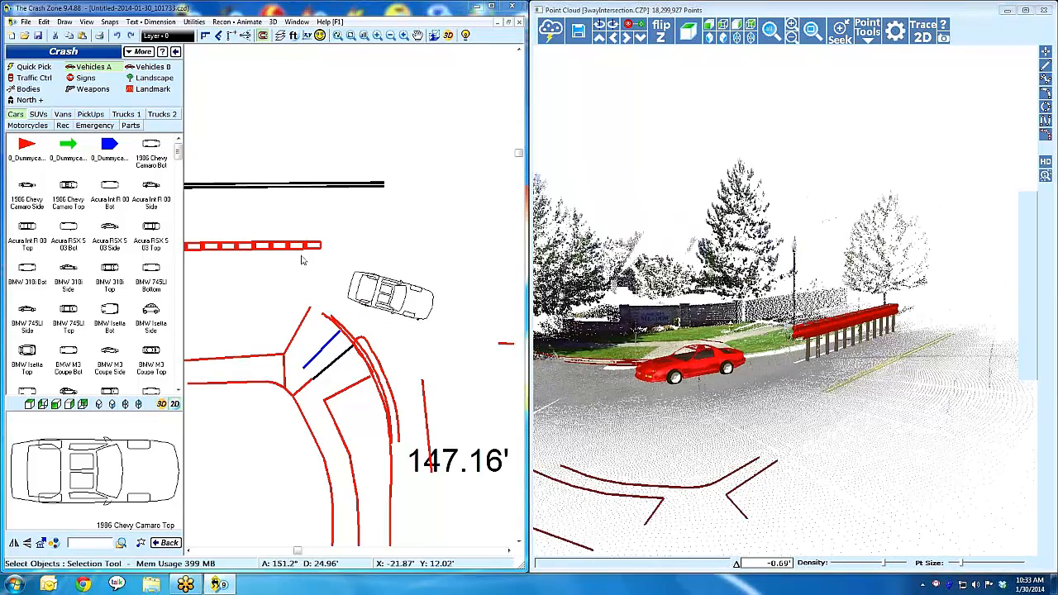
{"action": "left_click", "coordinate": [113, 273]}
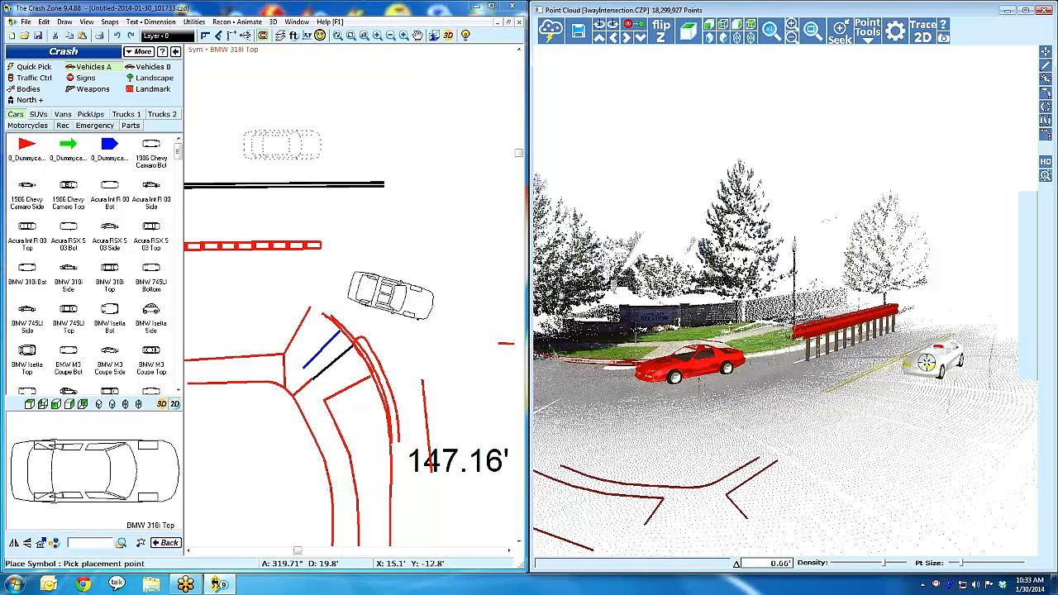
{"action": "left_click_drag", "start_coordinate": [927, 361], "coordinate": [833, 377]}
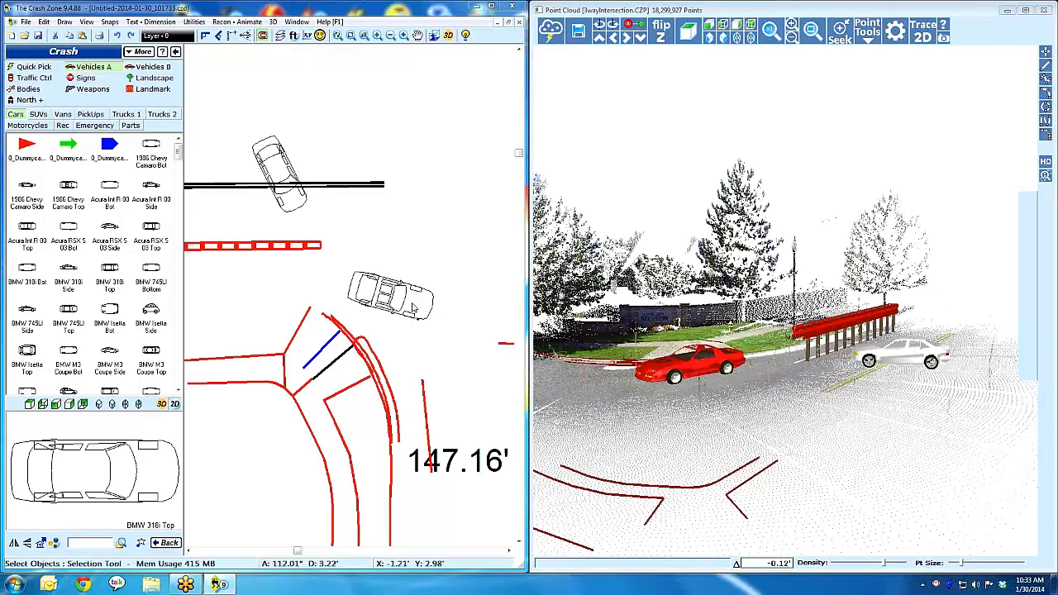
Clear the entire drawing, including the traced lines and both placed vehicles.
{"action": "mouse_move", "coordinate": [960, 376]}
{"action": "middle_mouse_down"}
{"action": "mouse_move", "coordinate": [939, 377]}
{"action": "mouse_move", "coordinate": [962, 370]}
{"action": "middle_mouse_up"}
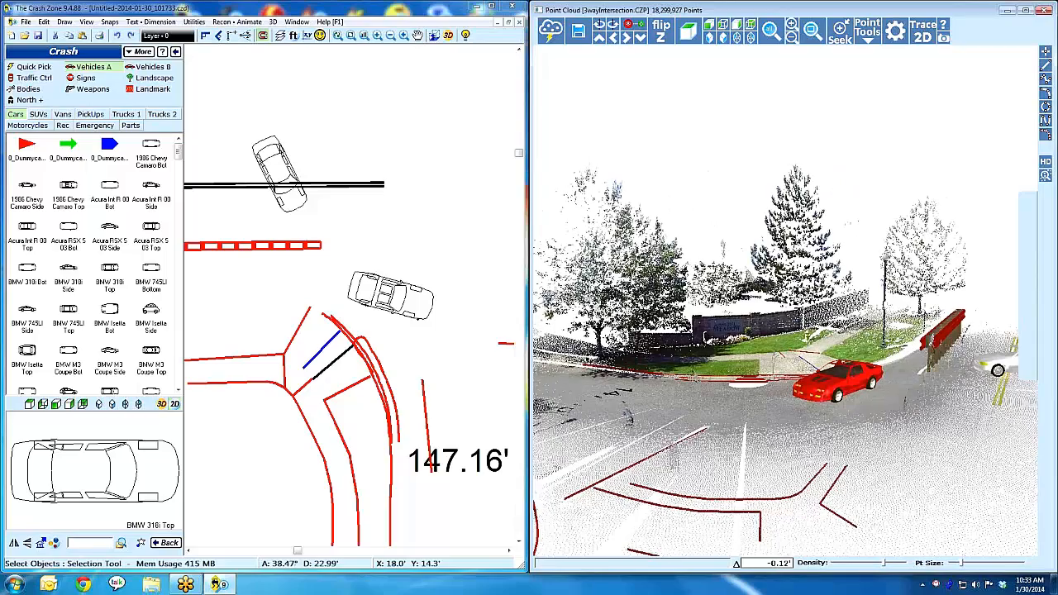
{"action": "scroll", "coordinate": [848, 399], "scroll_direction": "down", "scroll_amount": 1}
{"action": "scroll", "coordinate": [848, 399], "scroll_direction": "down", "scroll_amount": 1}
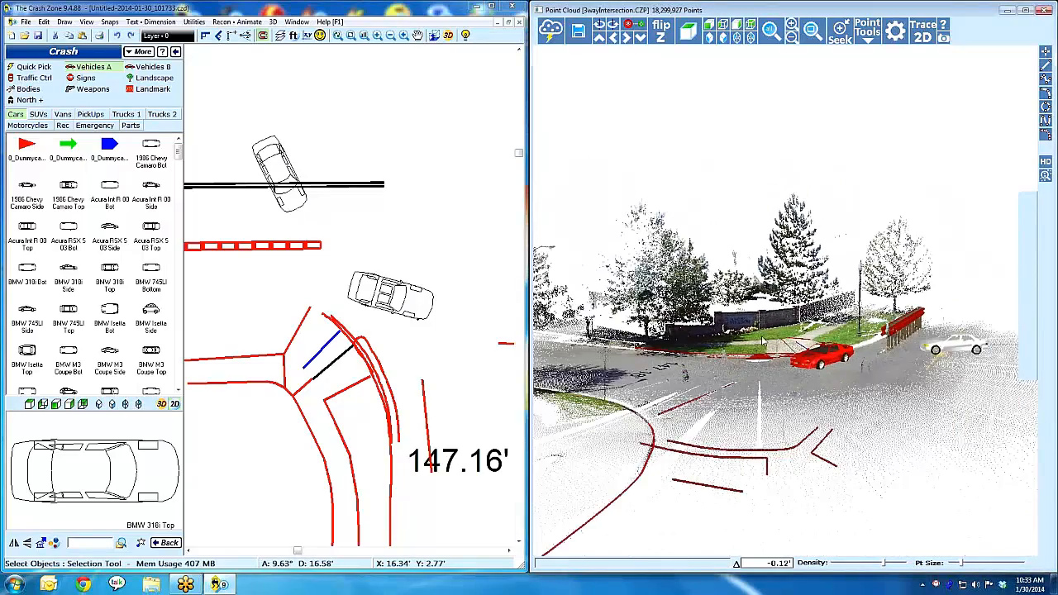
{"action": "middle_click_drag", "start_coordinate": [882, 380], "coordinate": [863, 422]}
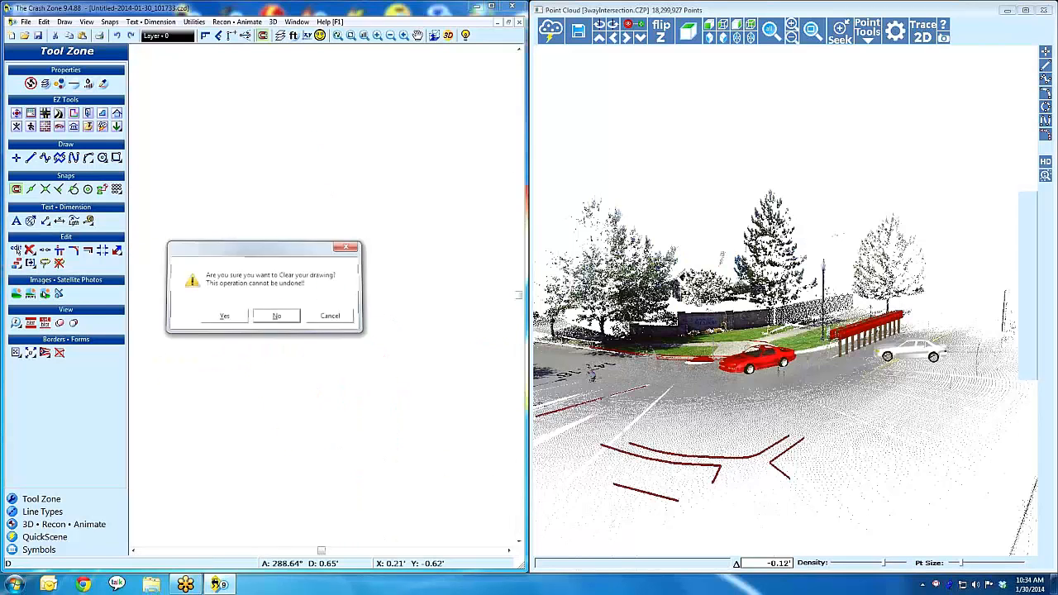
{"action": "left_click", "coordinate": [219, 314]}
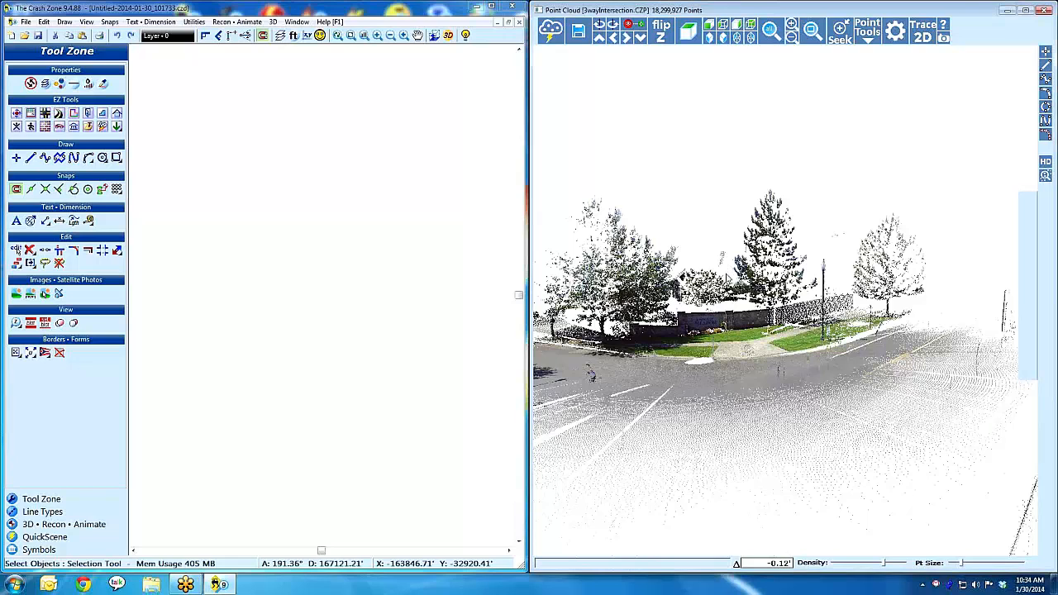
Load the point cloud file Room_Demo.CZP without merging it into the existing intersection scan.
{"action": "left_click", "coordinate": [549, 30]}
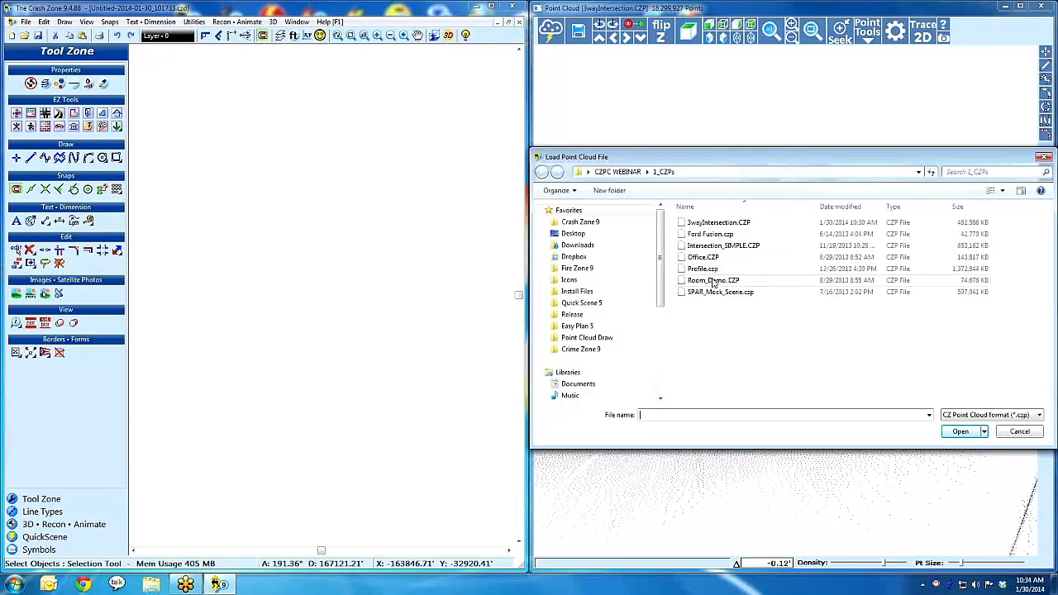
{"action": "double_click", "coordinate": [713, 280]}
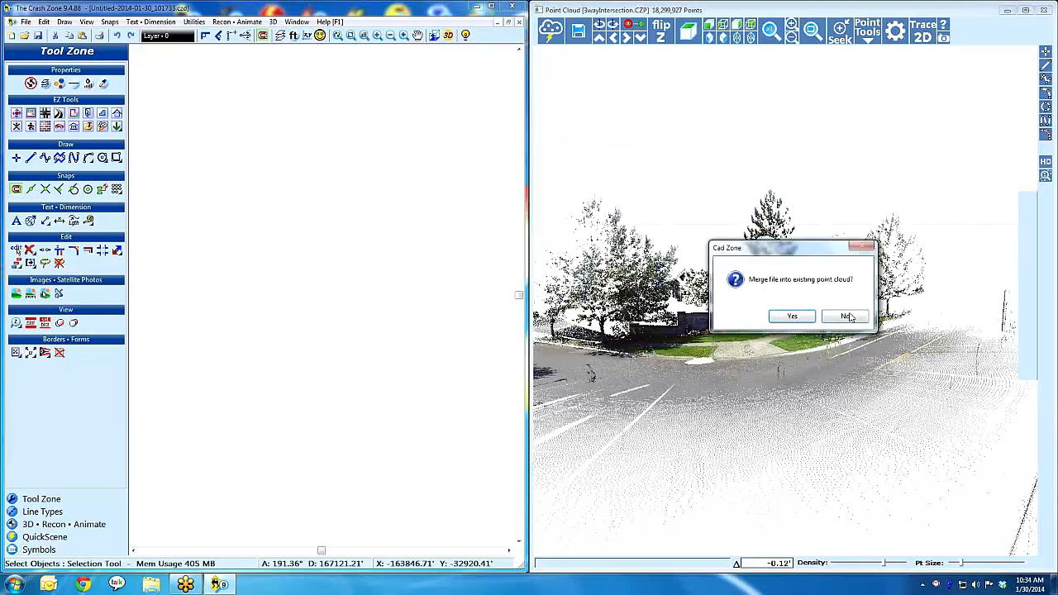
{"action": "left_click", "coordinate": [846, 317]}
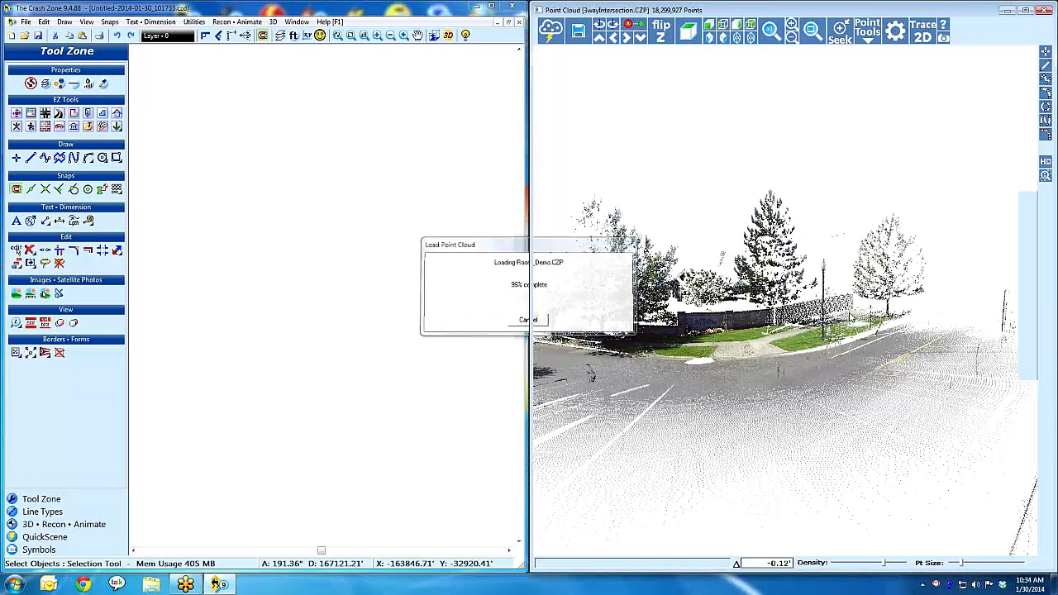
Examine the room scan from outside and above its walls, ending in the top view.
{"action": "left_click_drag", "start_coordinate": [854, 323], "coordinate": [748, 313]}
{"action": "scroll", "coordinate": [749, 313], "scroll_direction": "down", "scroll_amount": 8}
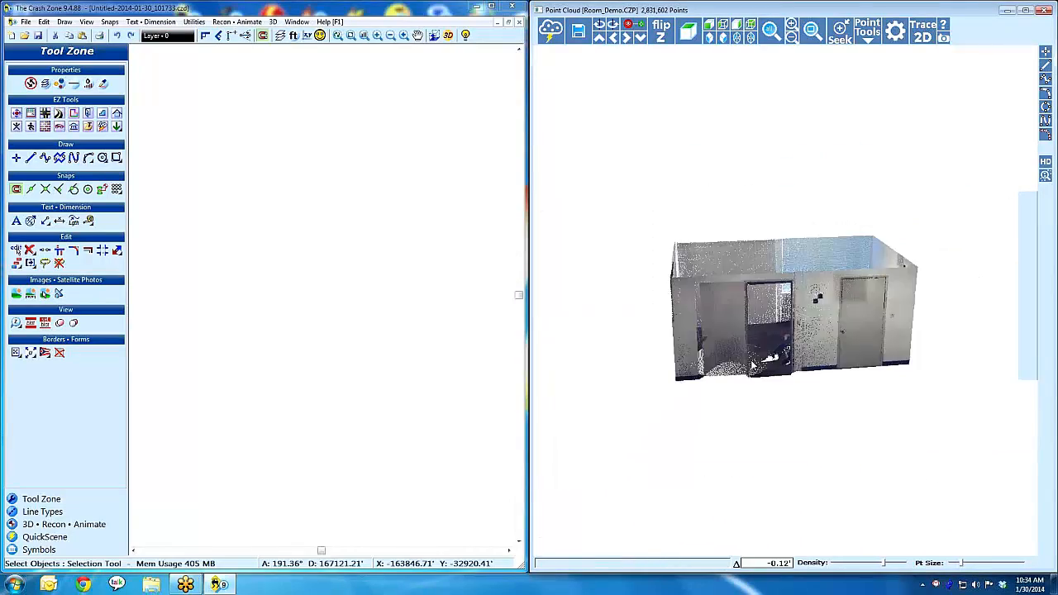
{"action": "middle_click_drag", "start_coordinate": [813, 311], "coordinate": [813, 351]}
{"action": "scroll", "coordinate": [812, 354], "scroll_direction": "up", "scroll_amount": 6}
{"action": "left_click_drag", "start_coordinate": [813, 360], "coordinate": [730, 257]}
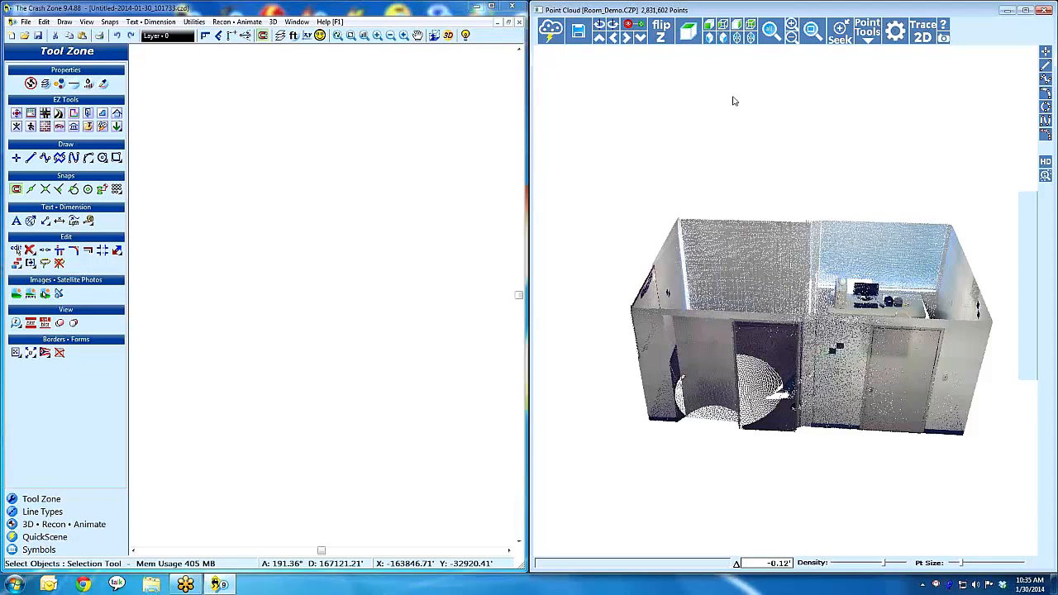
{"action": "left_click", "coordinate": [689, 32]}
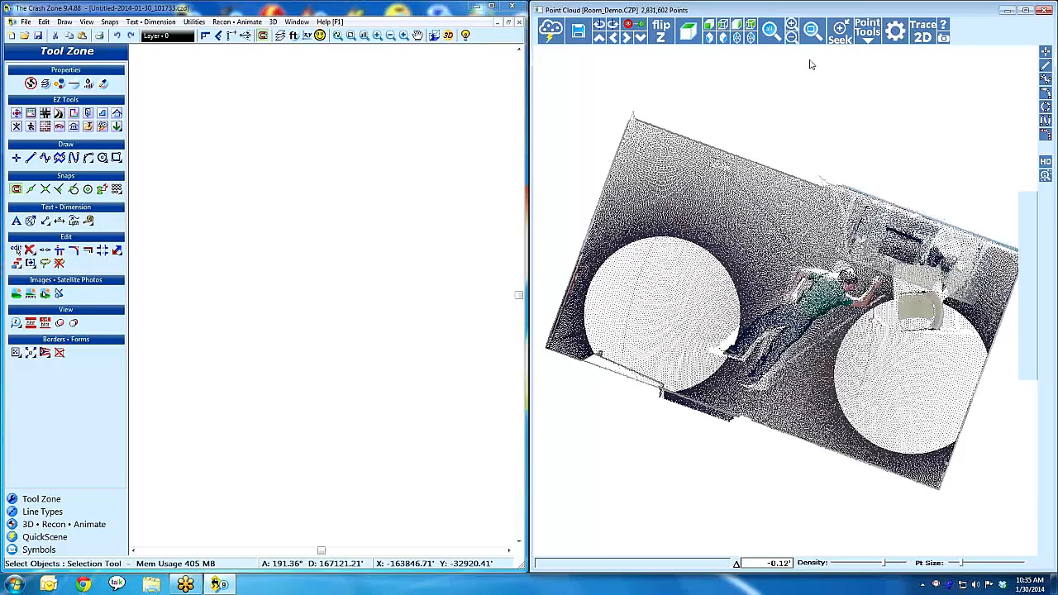
Rotate the room scan in top view until its long walls run horizontally.
{"action": "left_click", "coordinate": [874, 33]}
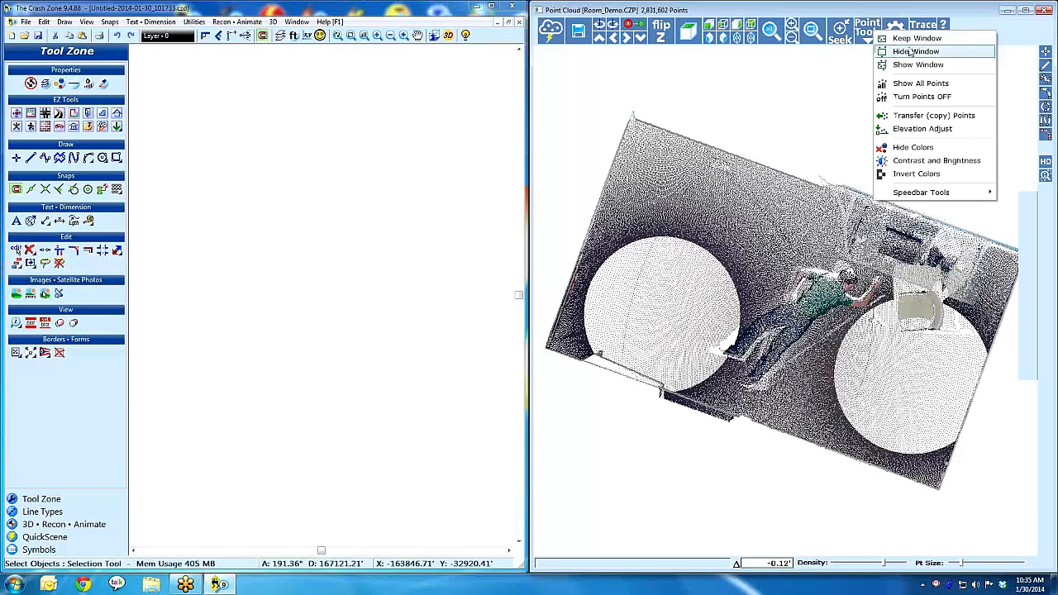
{"action": "left_click", "coordinate": [750, 81]}
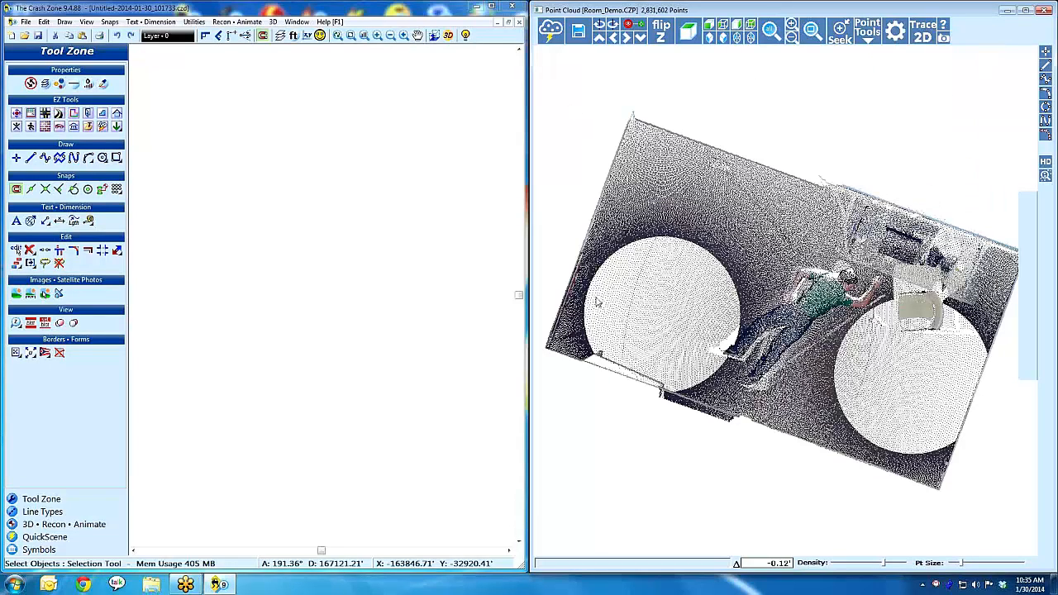
{"action": "left_click", "coordinate": [614, 26]}
{"action": "left_click", "coordinate": [614, 26]}
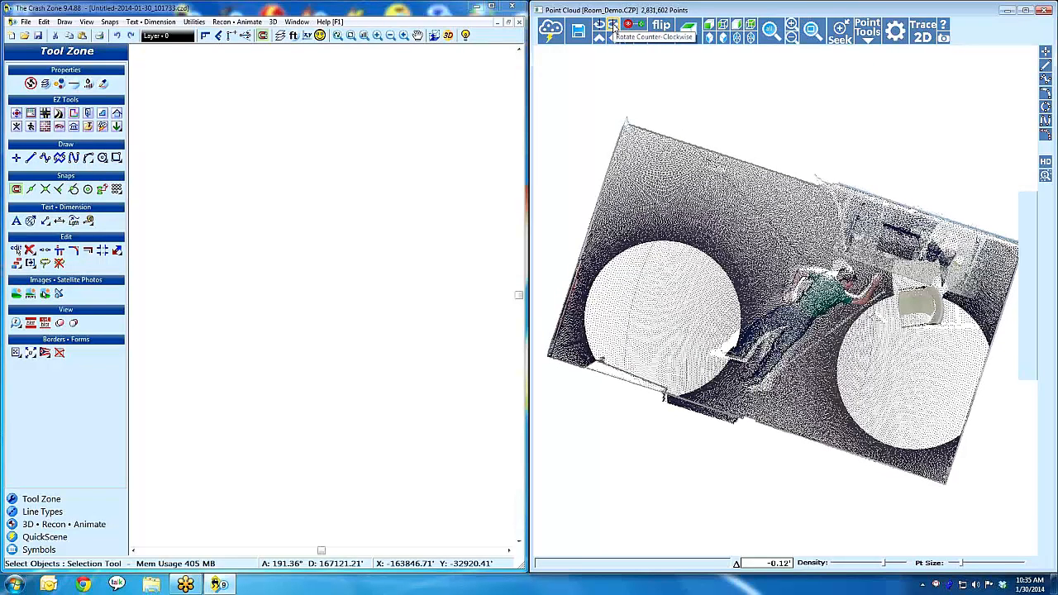
{"action": "left_click", "coordinate": [614, 25]}
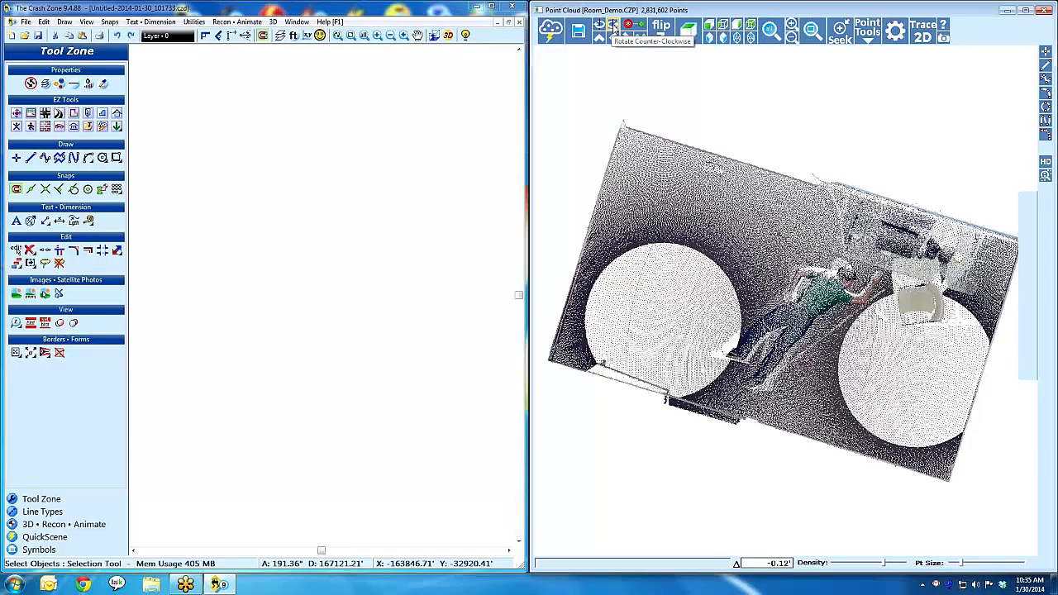
{"action": "left_click", "coordinate": [614, 25]}
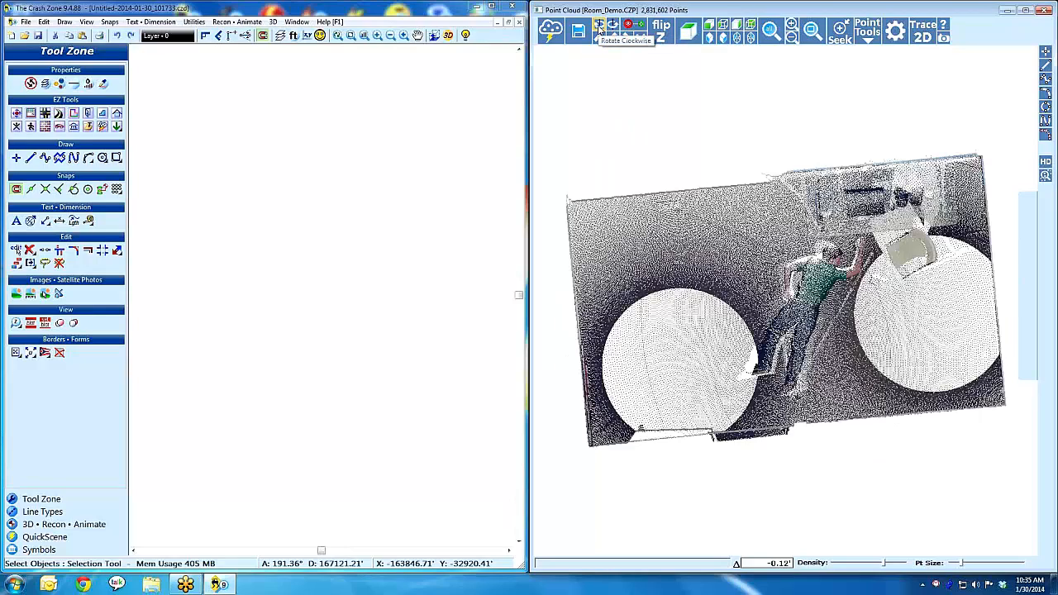
{"action": "left_click", "coordinate": [598, 27]}
{"action": "left_click", "coordinate": [598, 27]}
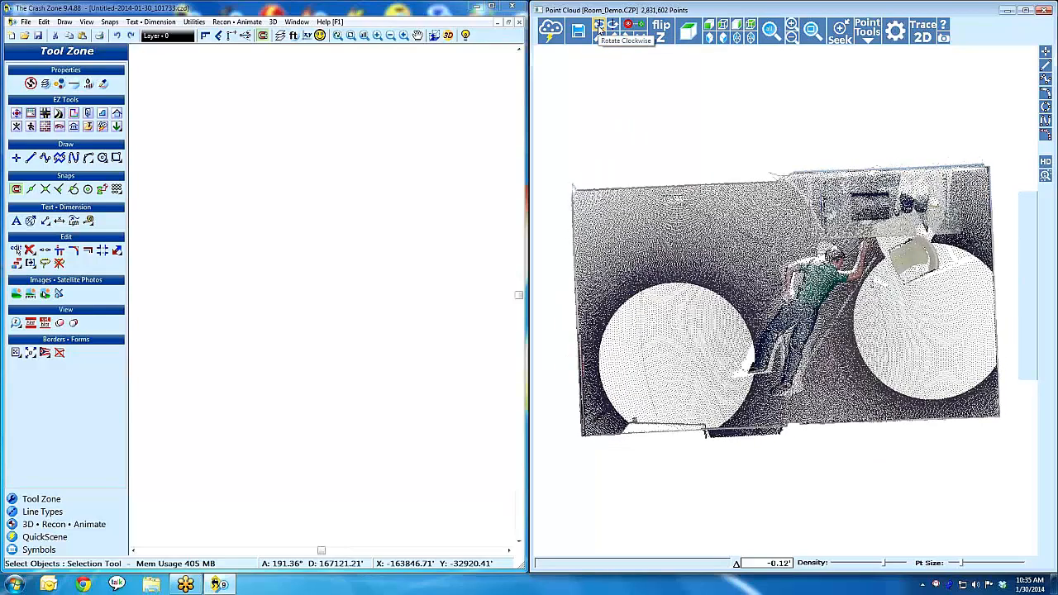
{"action": "left_click", "coordinate": [600, 27]}
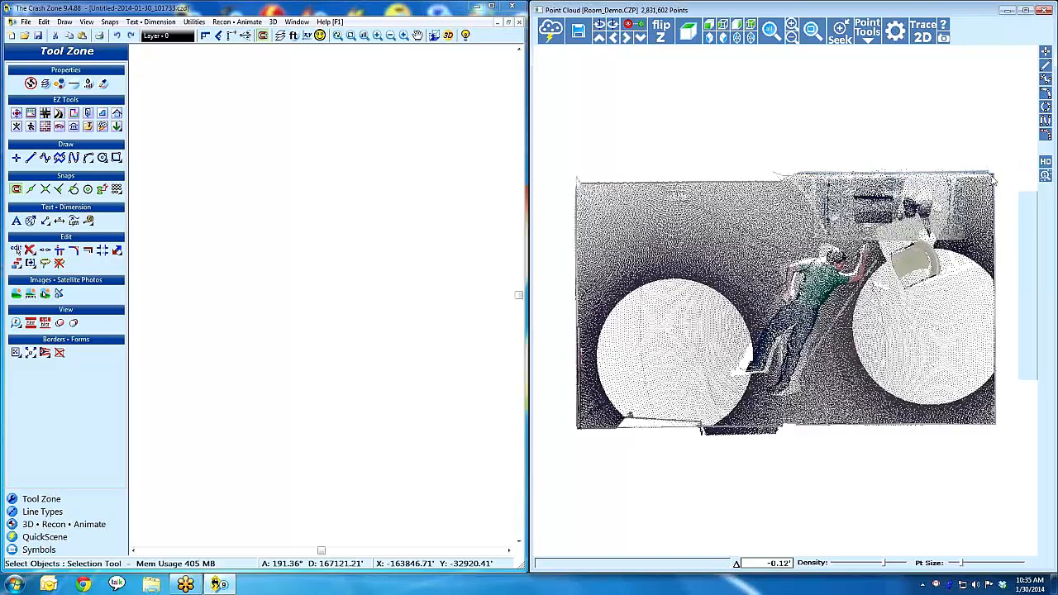
{"action": "scroll", "coordinate": [993, 180], "scroll_direction": "up", "scroll_amount": 3}
{"action": "scroll", "coordinate": [935, 163], "scroll_direction": "down", "scroll_amount": 3}
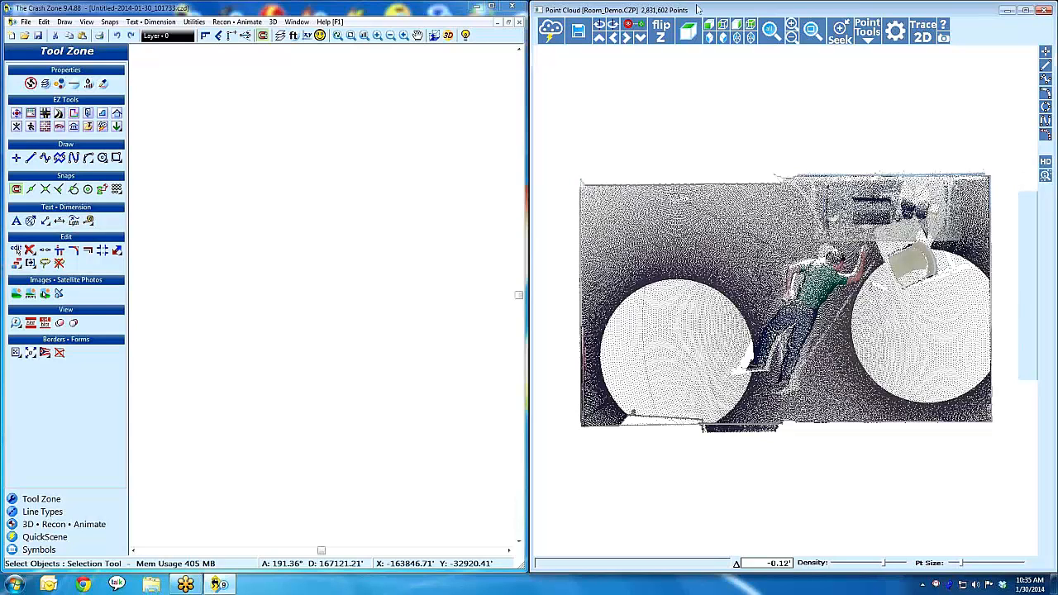
Orbit the room scan into a 3D view and check its minimum and maximum elevation with the Elevation Adjust tool, without applying an adjustment.
{"action": "left_click", "coordinate": [689, 31]}
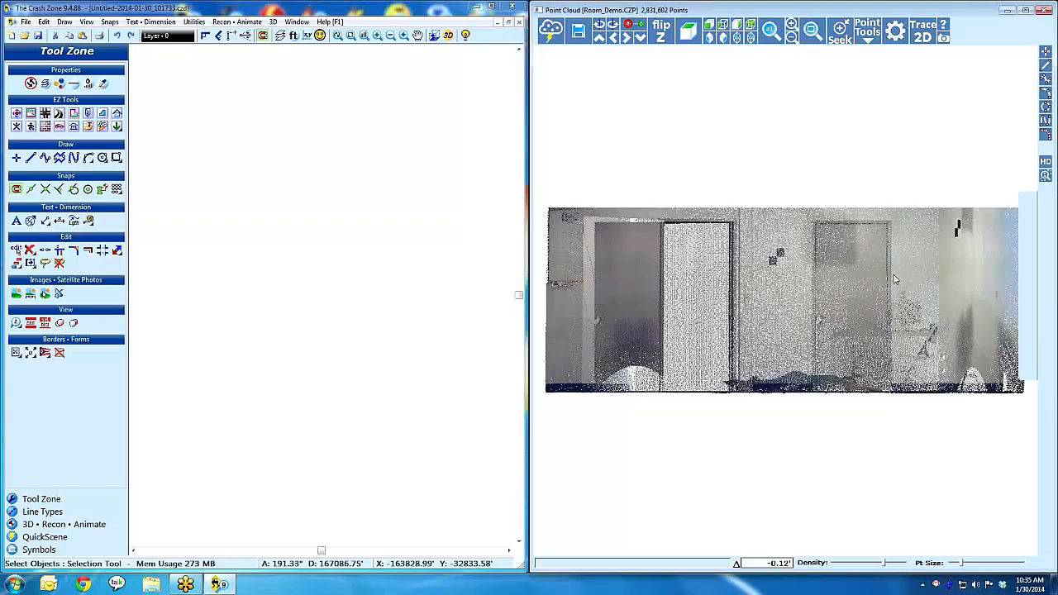
{"action": "left_click_drag", "start_coordinate": [890, 259], "coordinate": [781, 162]}
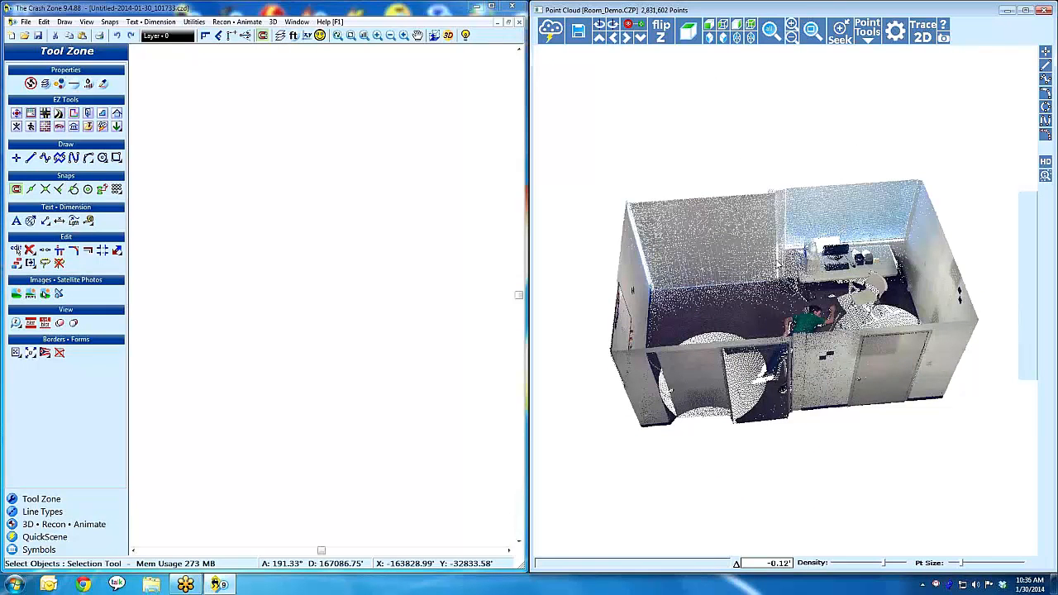
{"action": "left_click", "coordinate": [868, 39]}
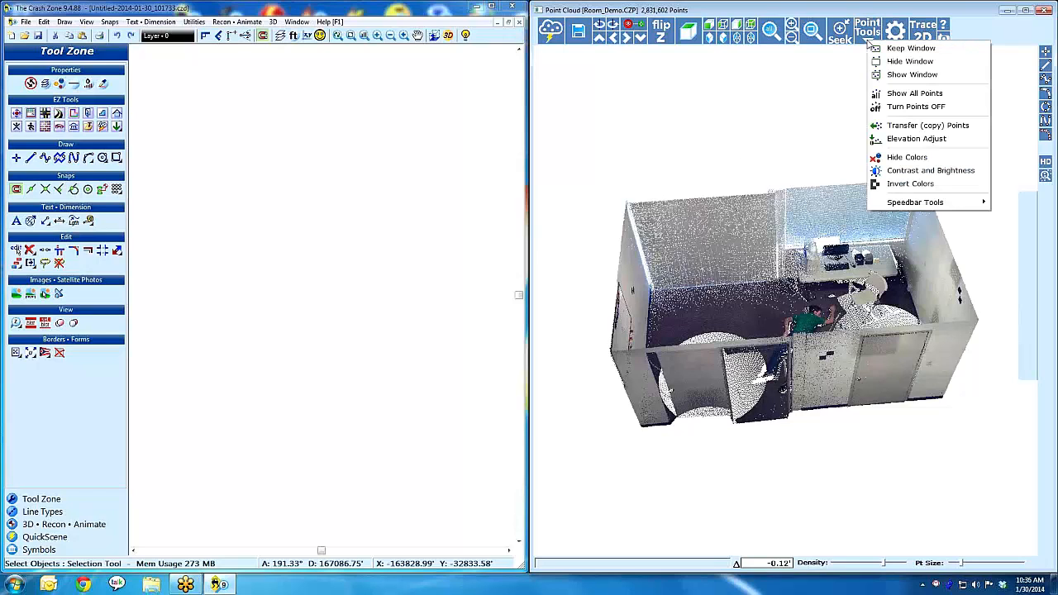
{"action": "left_click", "coordinate": [909, 139]}
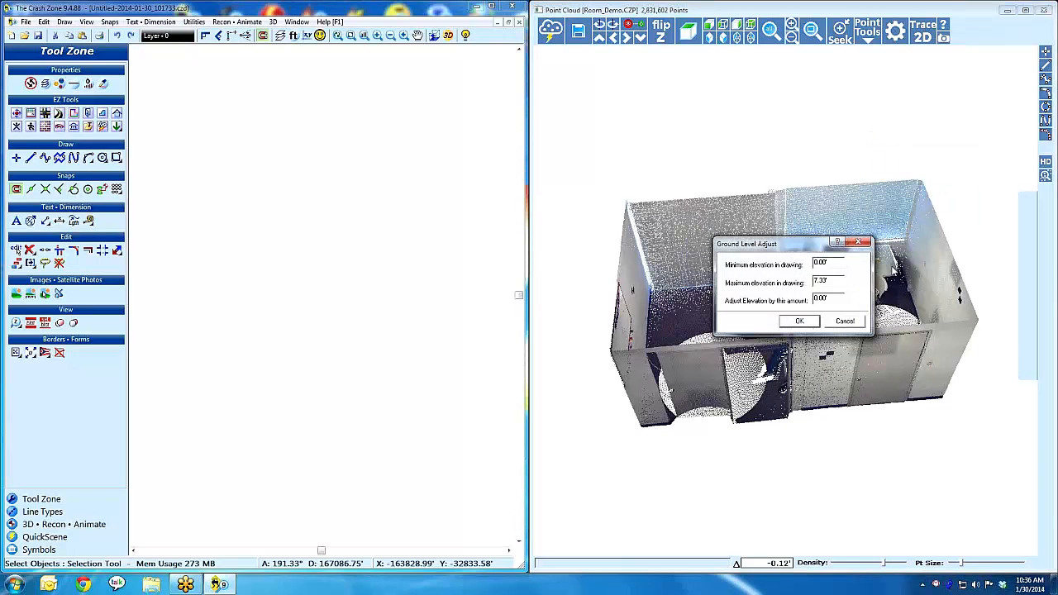
{"action": "left_click", "coordinate": [845, 323]}
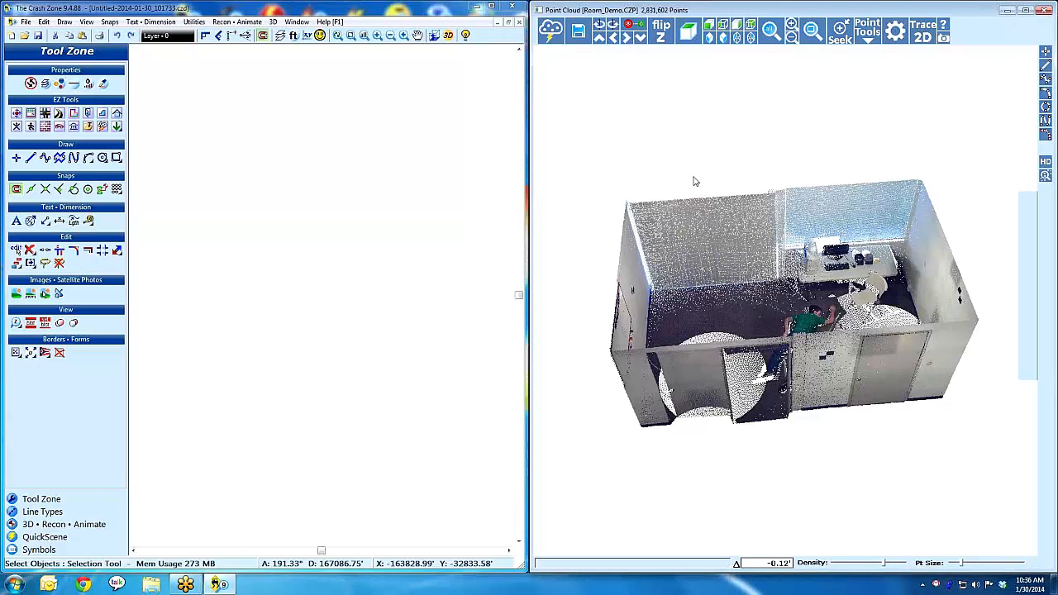
Show the room scan in top view, turn on Trace 2D and set the drawing color to blue.
{"action": "left_click", "coordinate": [690, 35]}
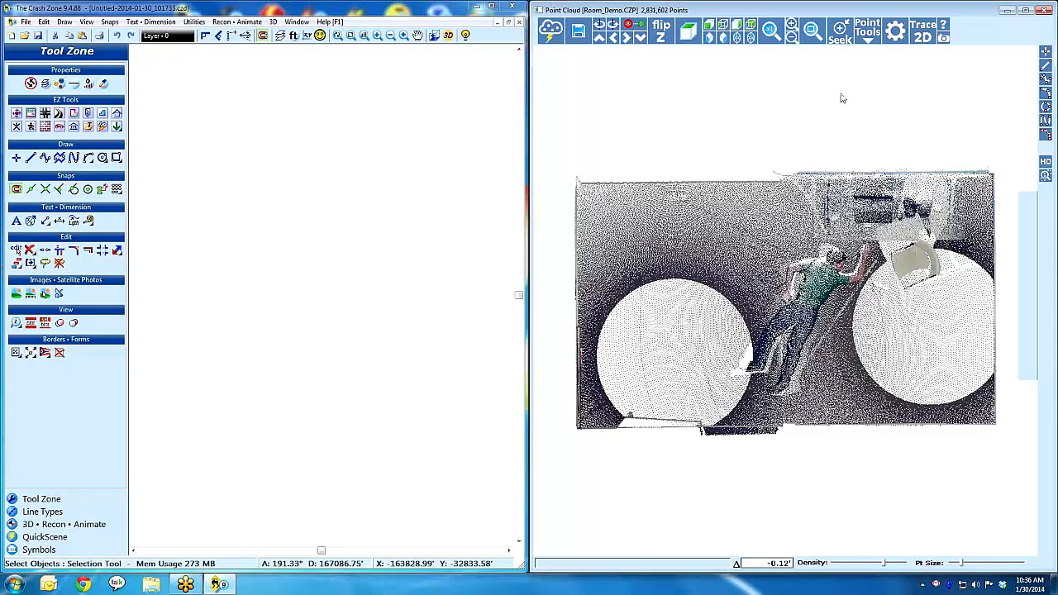
{"action": "left_click", "coordinate": [141, 65]}
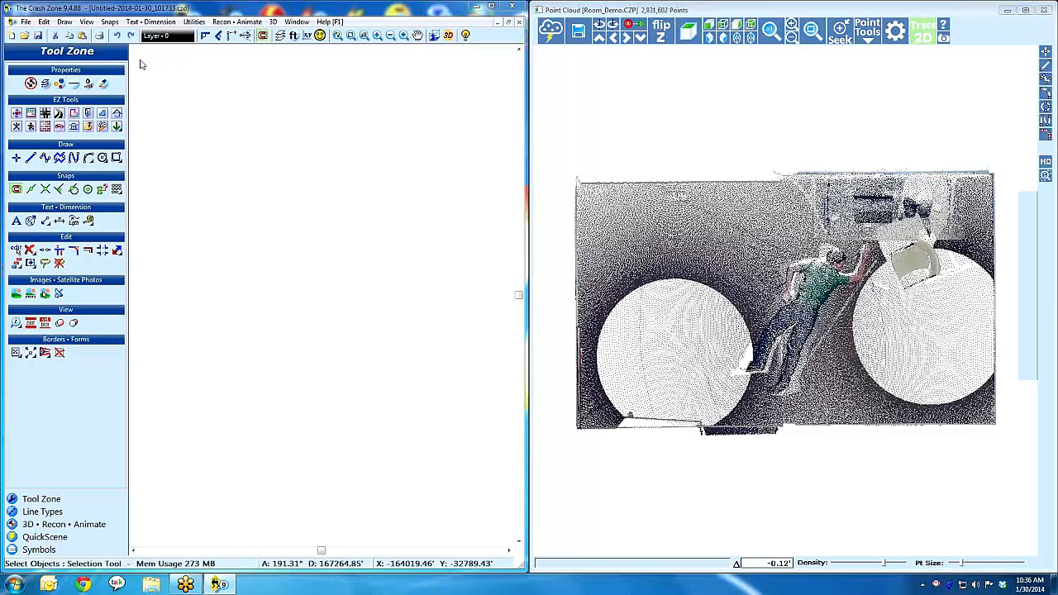
{"action": "left_click", "coordinate": [88, 84]}
{"action": "left_click", "coordinate": [114, 116]}
{"action": "left_click", "coordinate": [61, 84]}
{"action": "left_click", "coordinate": [29, 93]}
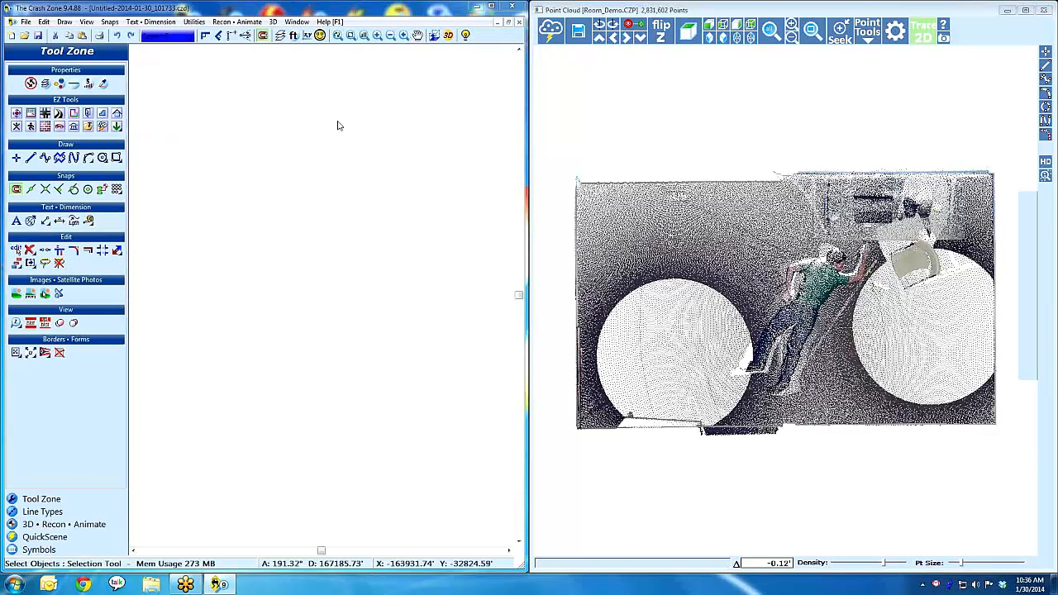
Trace the room's four walls with a continuous line, closing it at the starting corner in the 2D drawing.
{"action": "left_click", "coordinate": [1045, 80]}
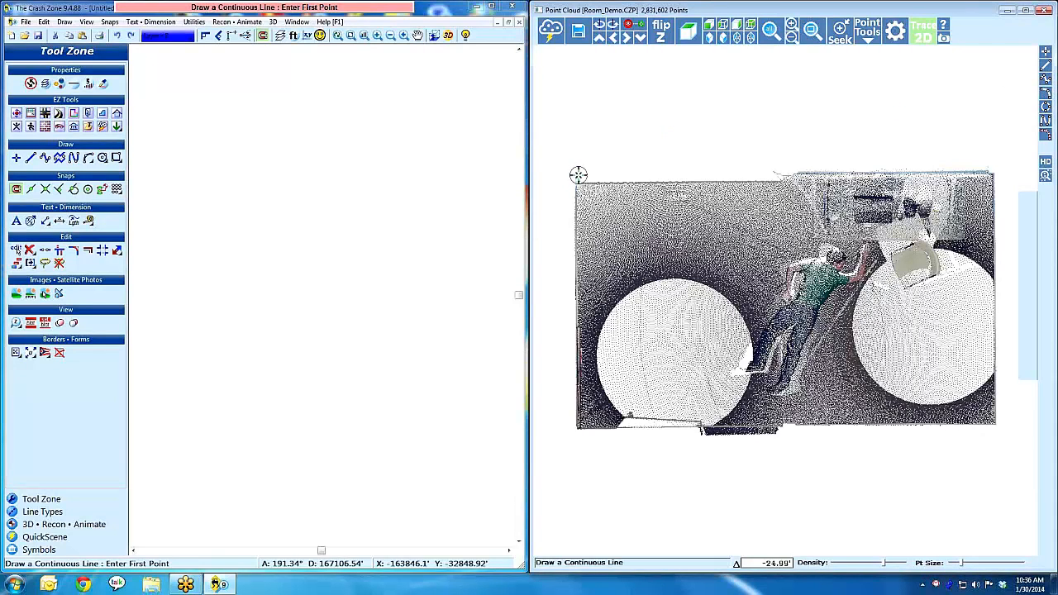
{"action": "left_click", "coordinate": [576, 174]}
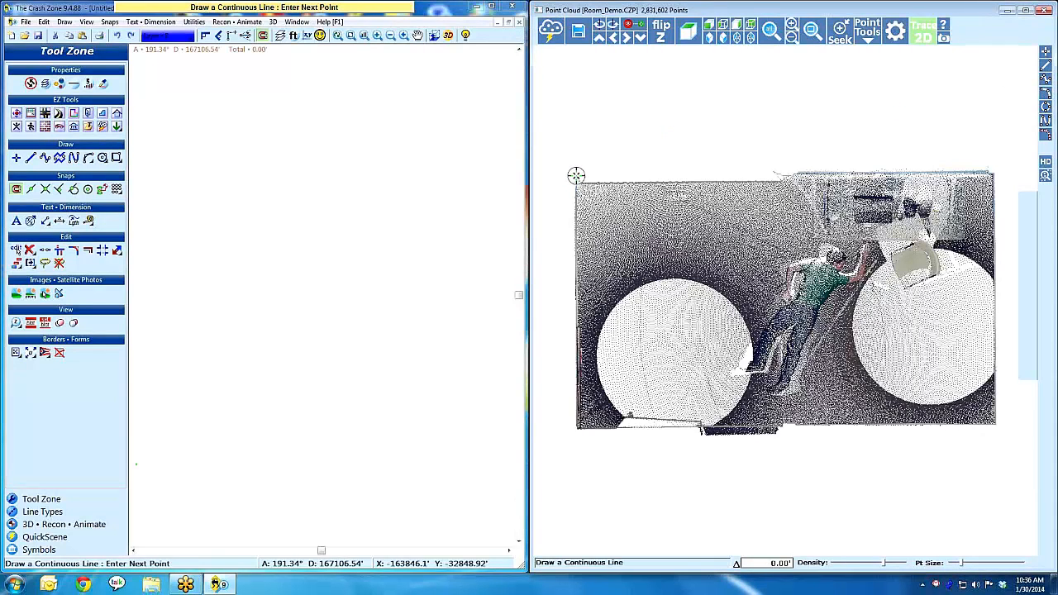
{"action": "left_click", "coordinate": [995, 174]}
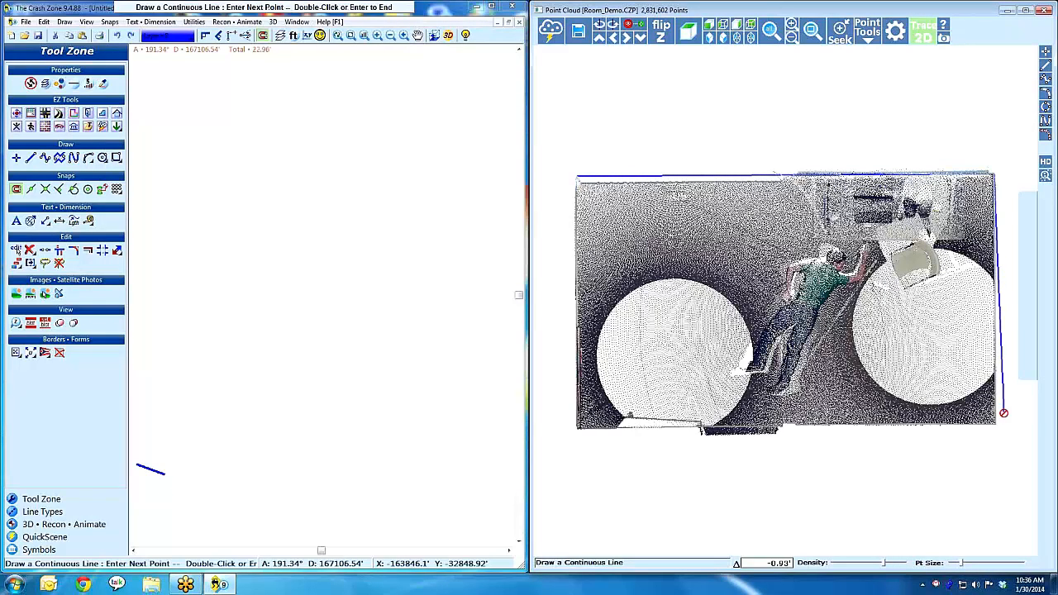
{"action": "left_click", "coordinate": [995, 425]}
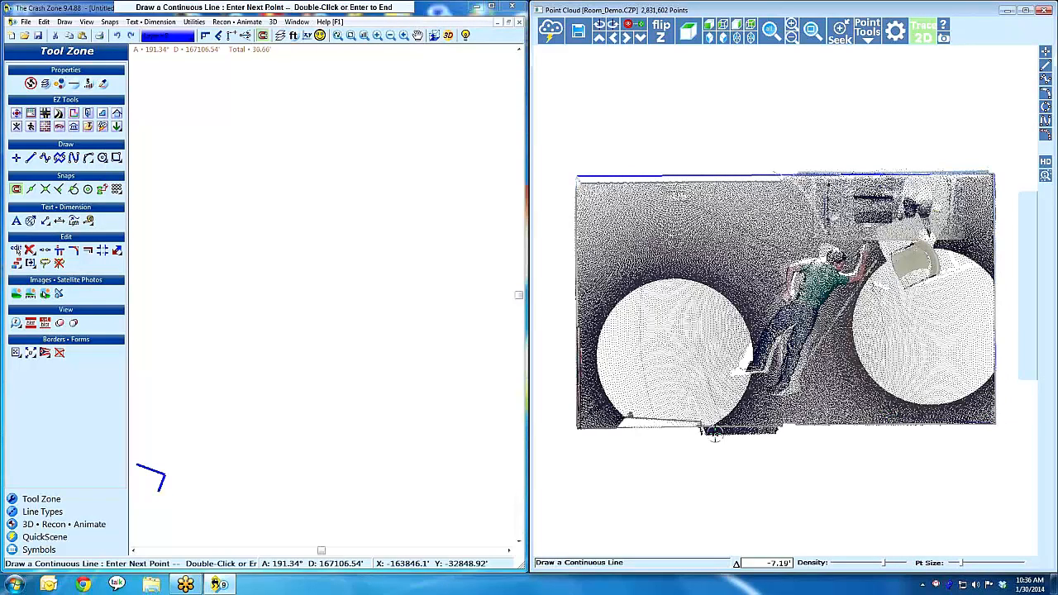
{"action": "left_click", "coordinate": [577, 427]}
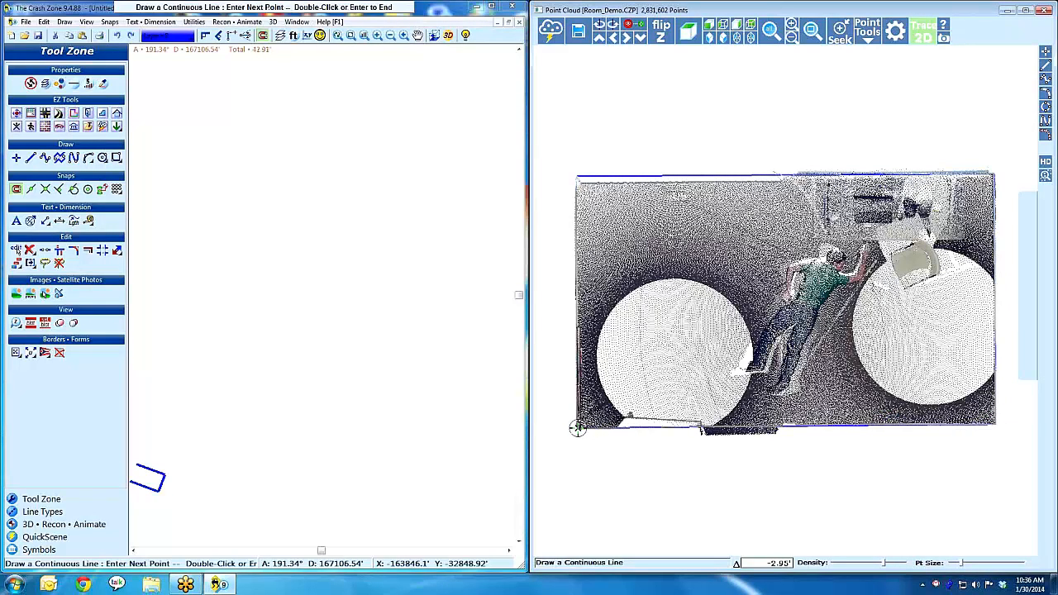
{"action": "key", "text": "z"}
{"action": "key", "text": "a"}
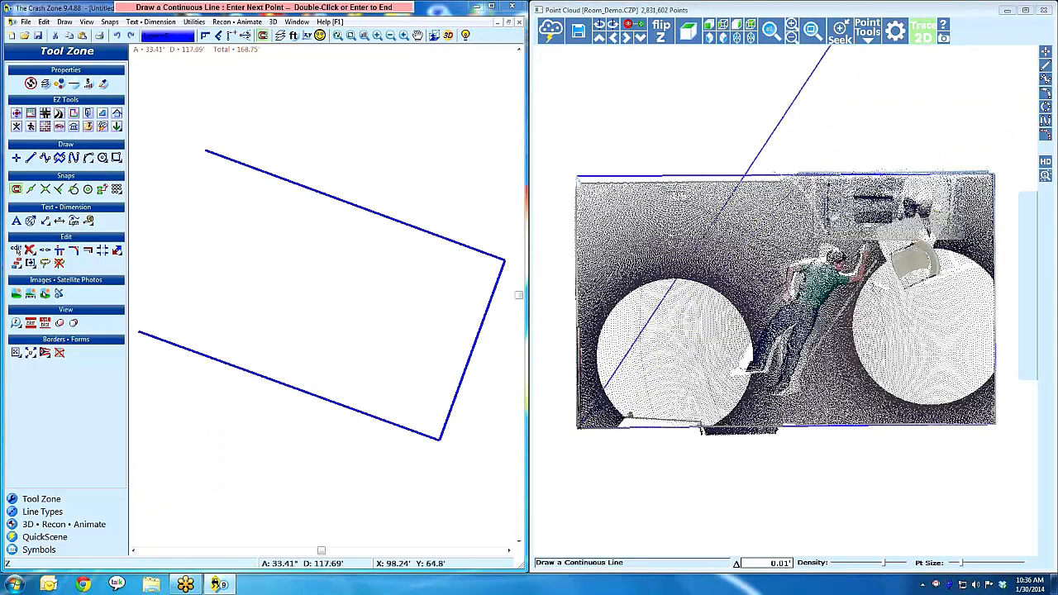
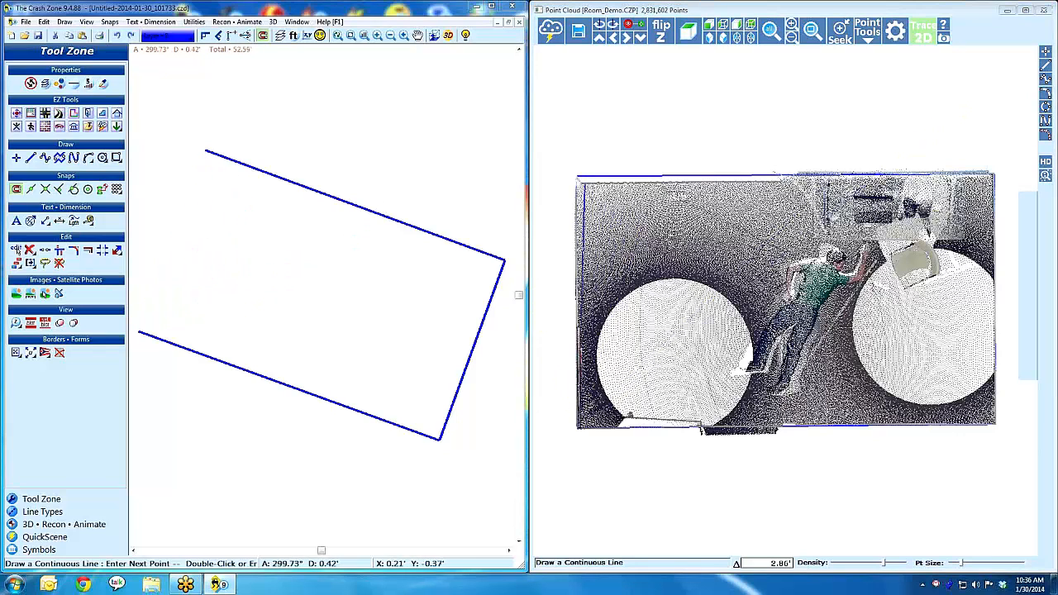
{"action": "left_click", "coordinate": [205, 152]}
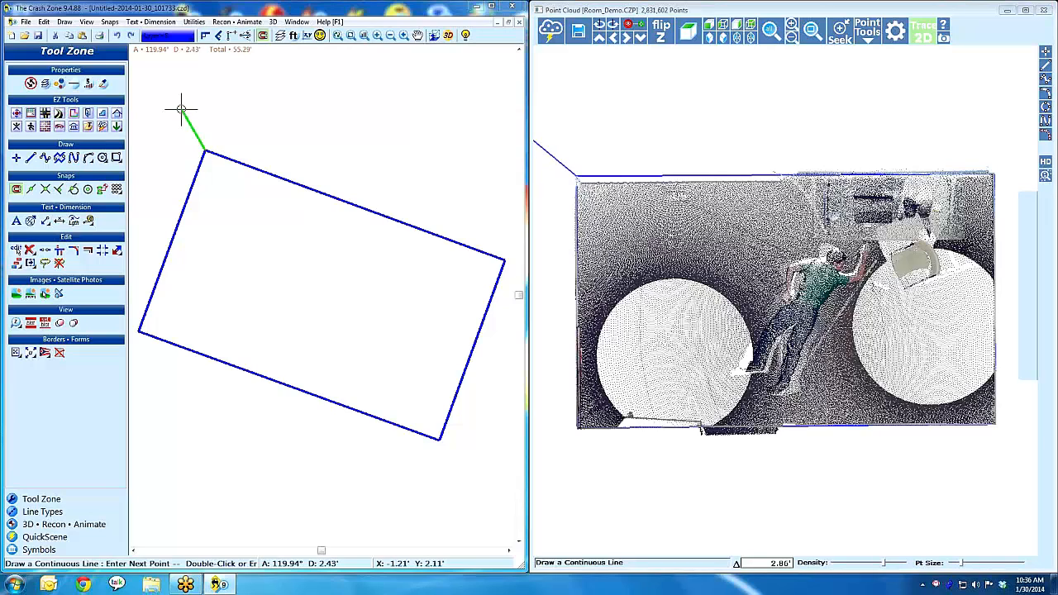
{"action": "key", "text": "Escape"}
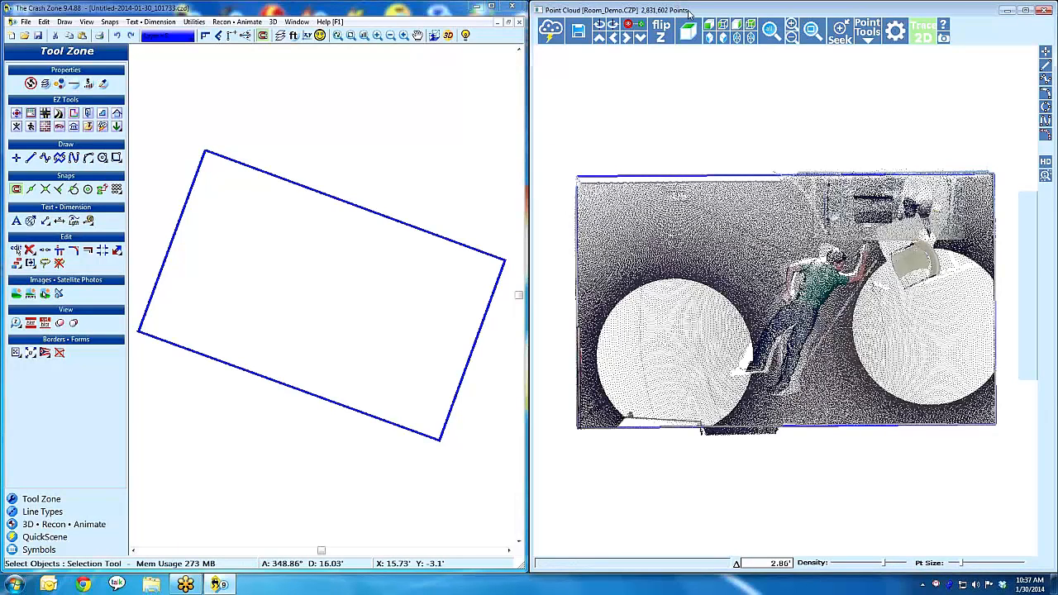
Inspect the traced wall outline against the scan in 3D, and start Auto Save with the drawing named Untitled-2014-01-30_103713.czd.
{"action": "left_click", "coordinate": [710, 41]}
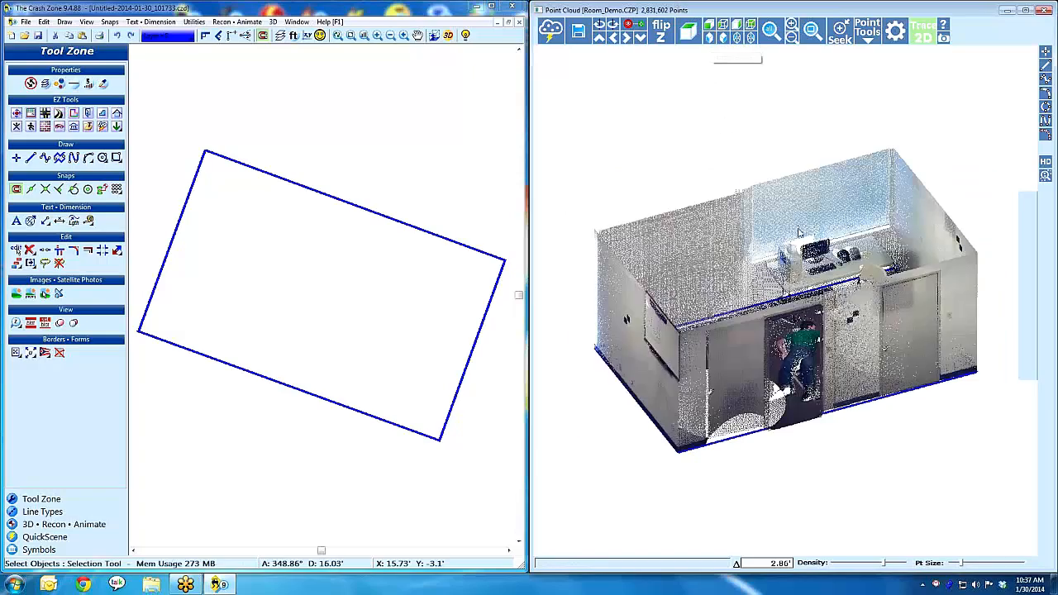
{"action": "scroll", "coordinate": [805, 364], "scroll_direction": "up", "scroll_amount": 4}
{"action": "left_click_drag", "start_coordinate": [826, 413], "coordinate": [647, 472]}
{"action": "left_click_drag", "start_coordinate": [808, 438], "coordinate": [802, 200]}
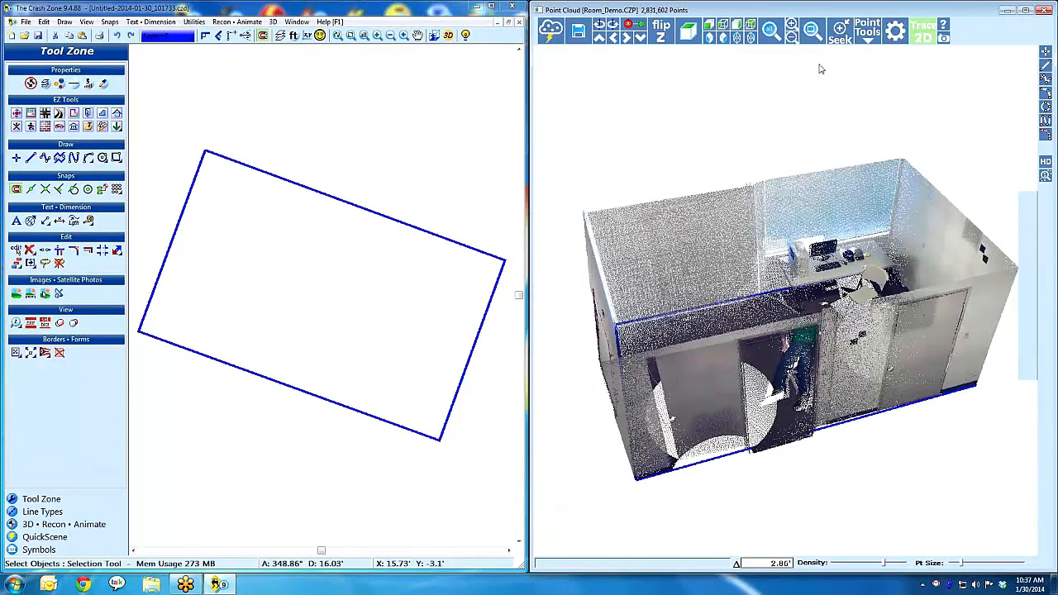
{"action": "left_click", "coordinate": [709, 26]}
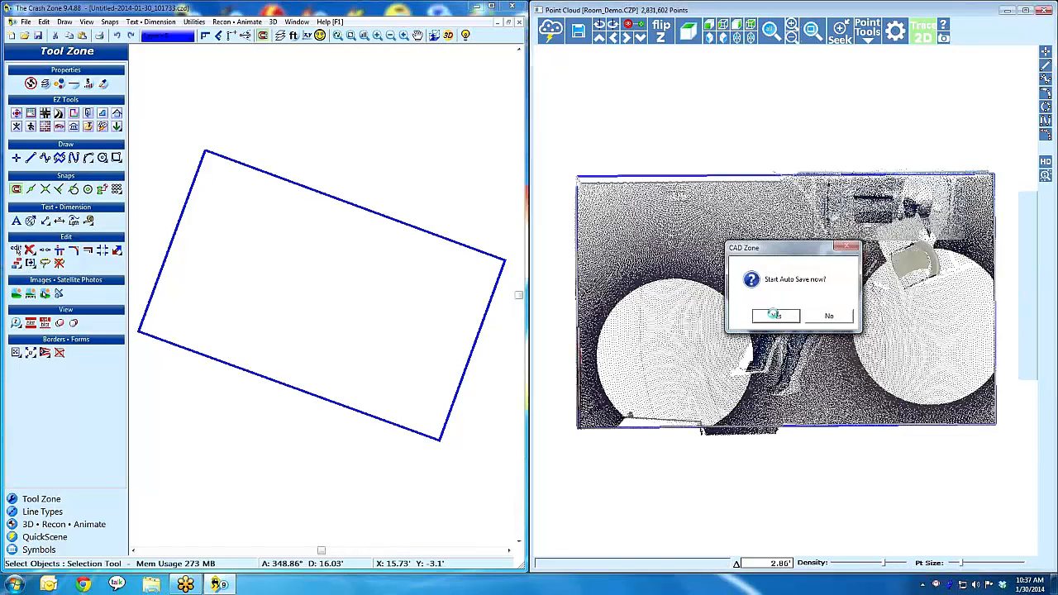
{"action": "left_click", "coordinate": [784, 318]}
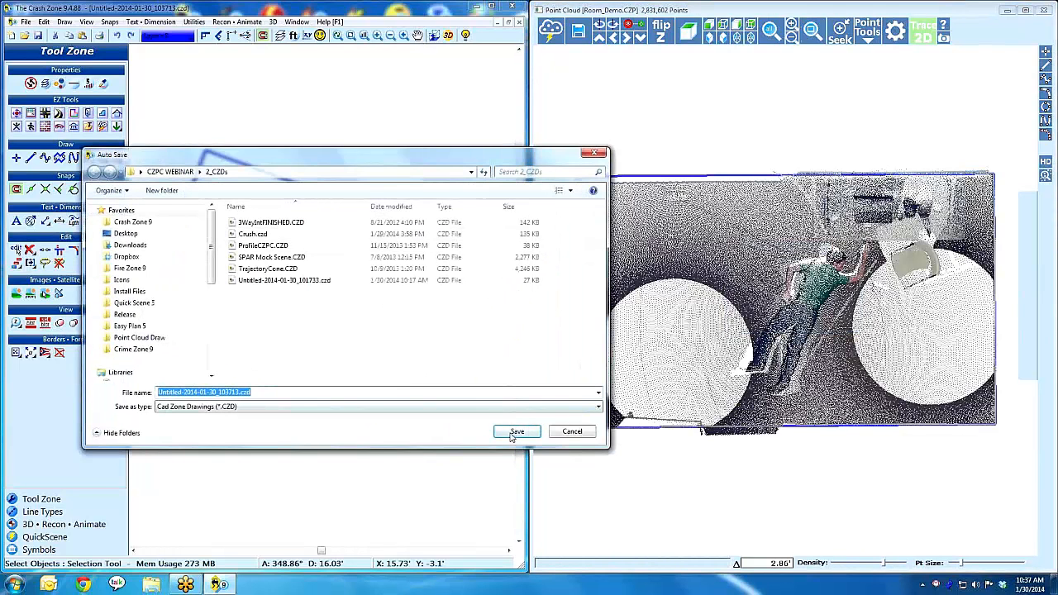
{"action": "left_click", "coordinate": [513, 432]}
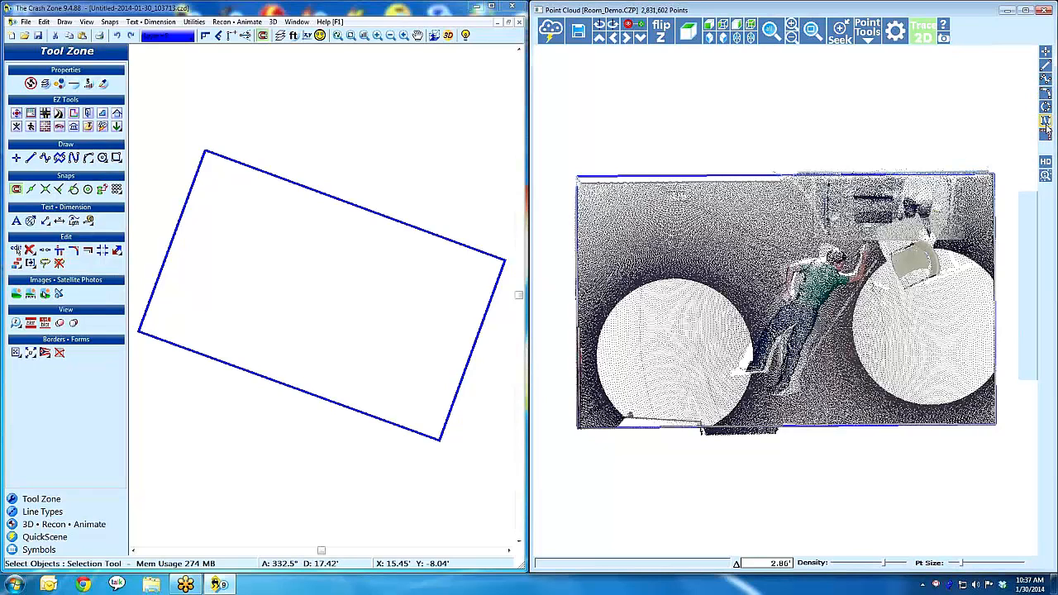
Trace the three open sides of the desk against the wall with a continuous line.
{"action": "left_click", "coordinate": [1046, 78]}
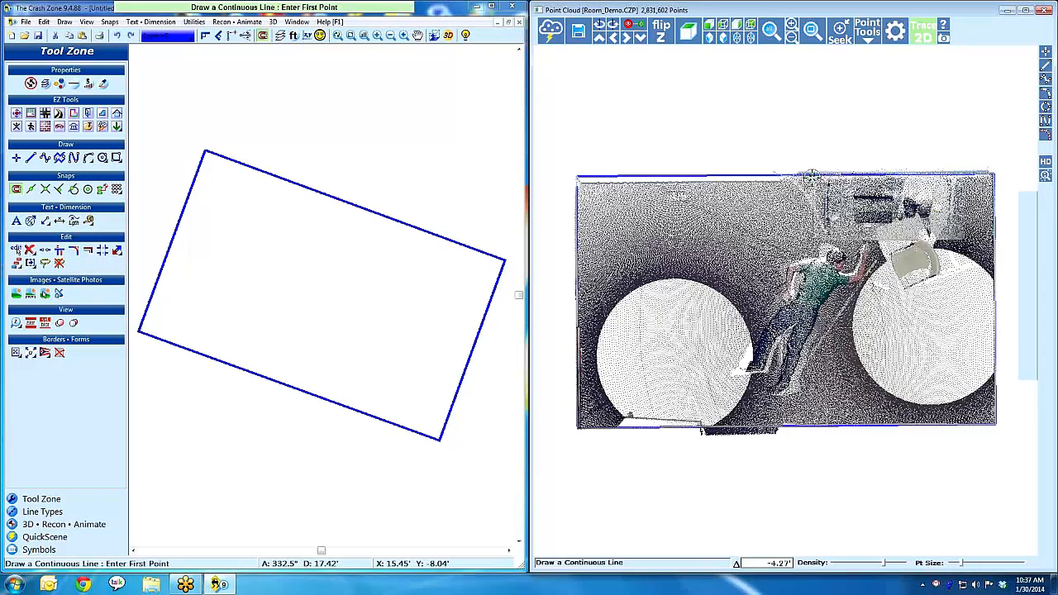
{"action": "left_click", "coordinate": [812, 179]}
{"action": "left_click", "coordinate": [814, 239]}
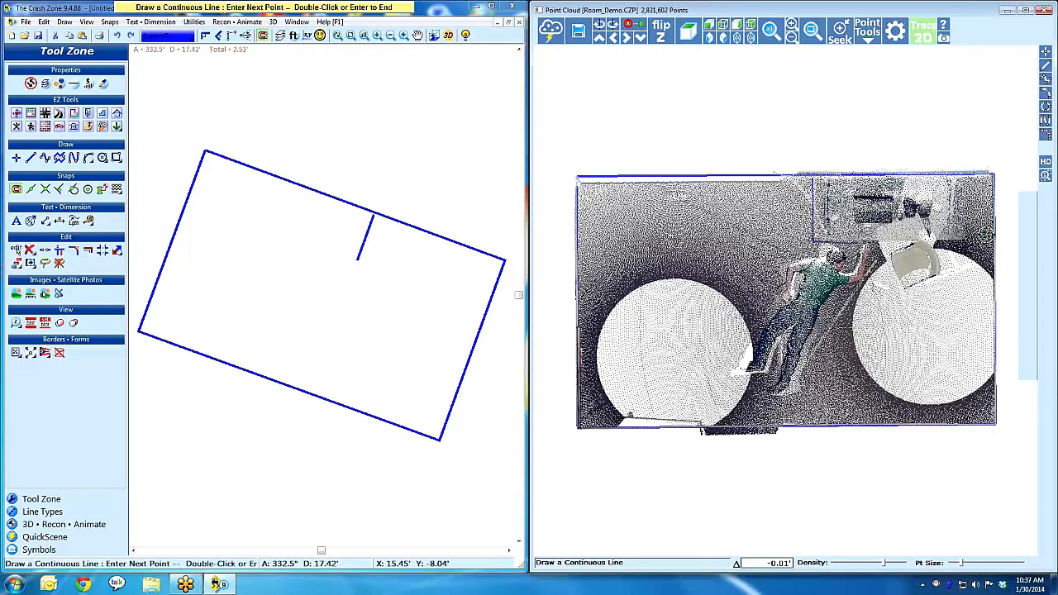
{"action": "left_click", "coordinate": [964, 239]}
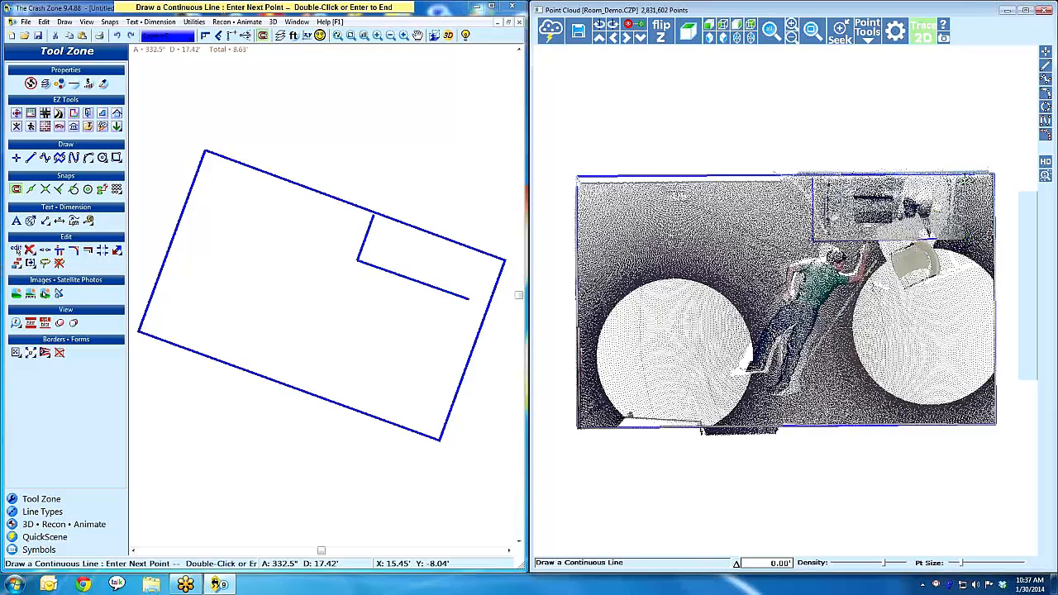
{"action": "double_click", "coordinate": [967, 176]}
Trace the chair seat in front of the desk as a closed five-sided outline.
{"action": "right_click", "coordinate": [919, 253]}
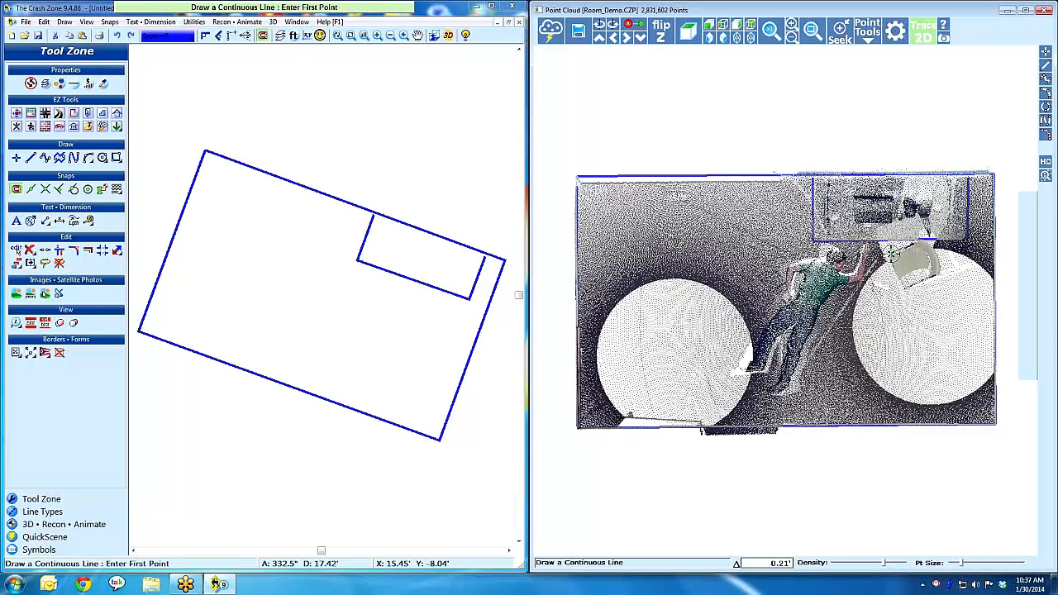
{"action": "left_click", "coordinate": [892, 255]}
{"action": "left_click", "coordinate": [903, 289]}
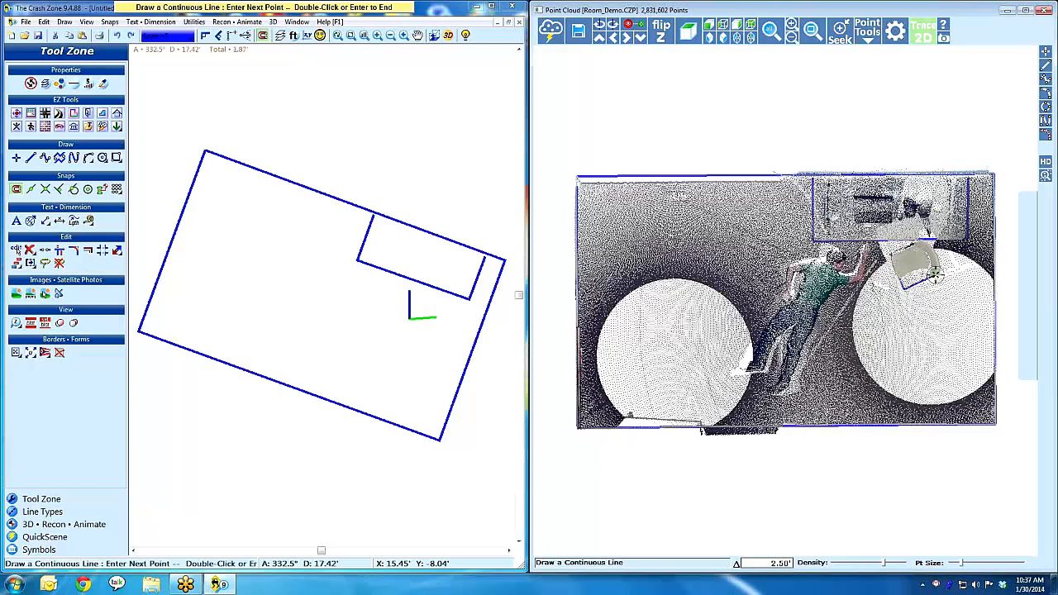
{"action": "left_click", "coordinate": [935, 274]}
{"action": "left_click", "coordinate": [932, 258]}
{"action": "left_click", "coordinate": [918, 241]}
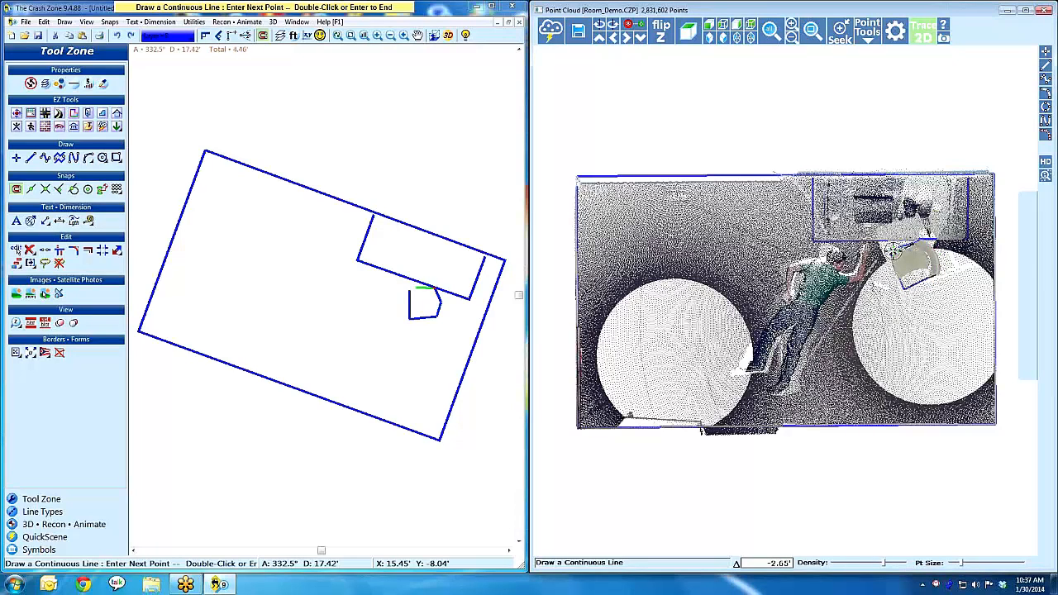
{"action": "double_click", "coordinate": [408, 291]}
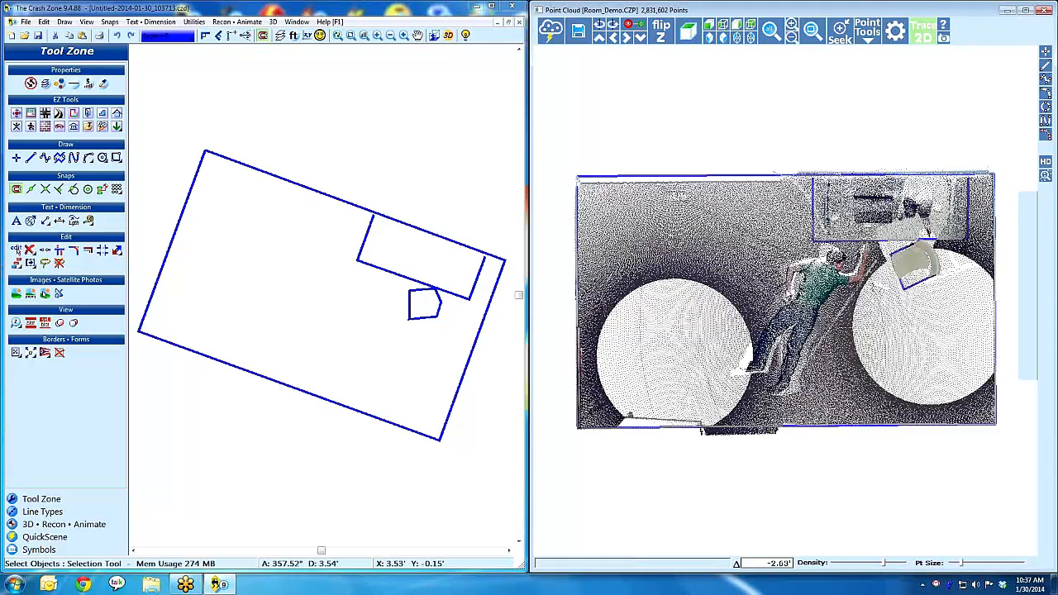
Trace a continuous line along the lying body from the head through the hip and knee to one foot.
{"action": "scroll", "coordinate": [833, 316], "scroll_direction": "up", "scroll_amount": 4}
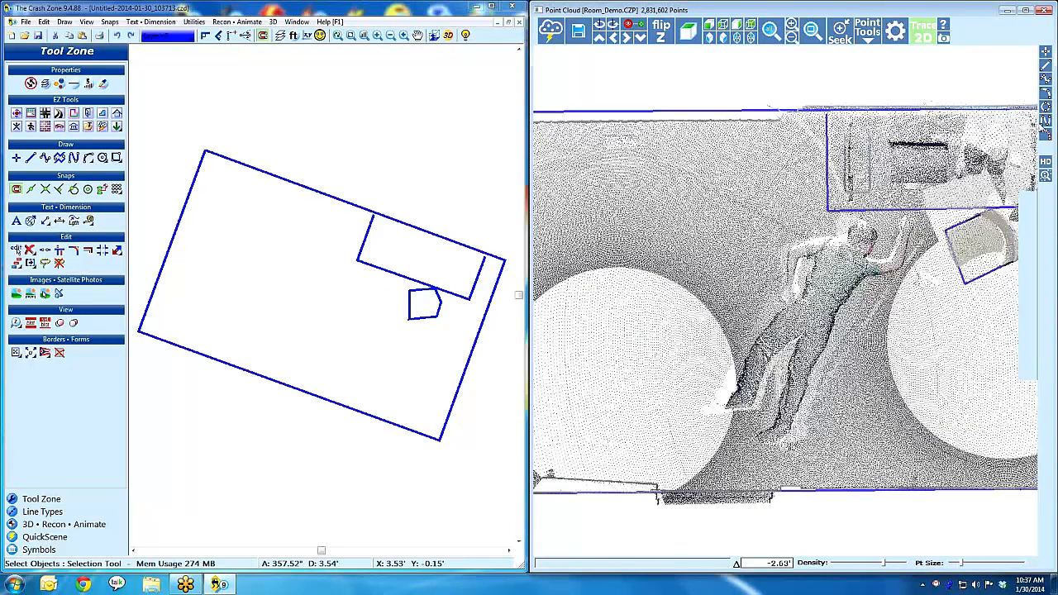
{"action": "left_click", "coordinate": [1046, 80]}
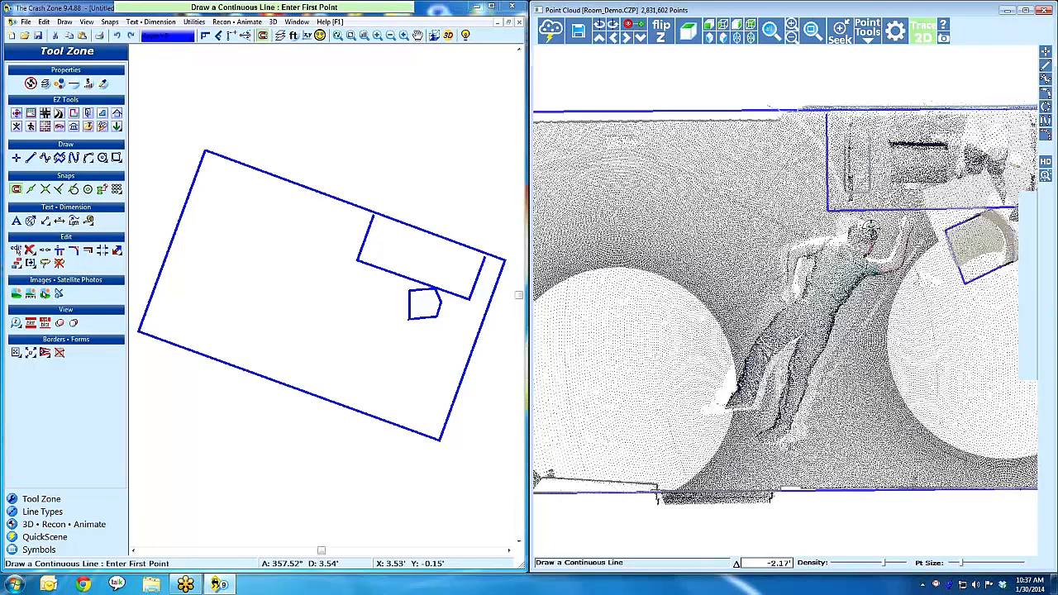
{"action": "left_click", "coordinate": [872, 232]}
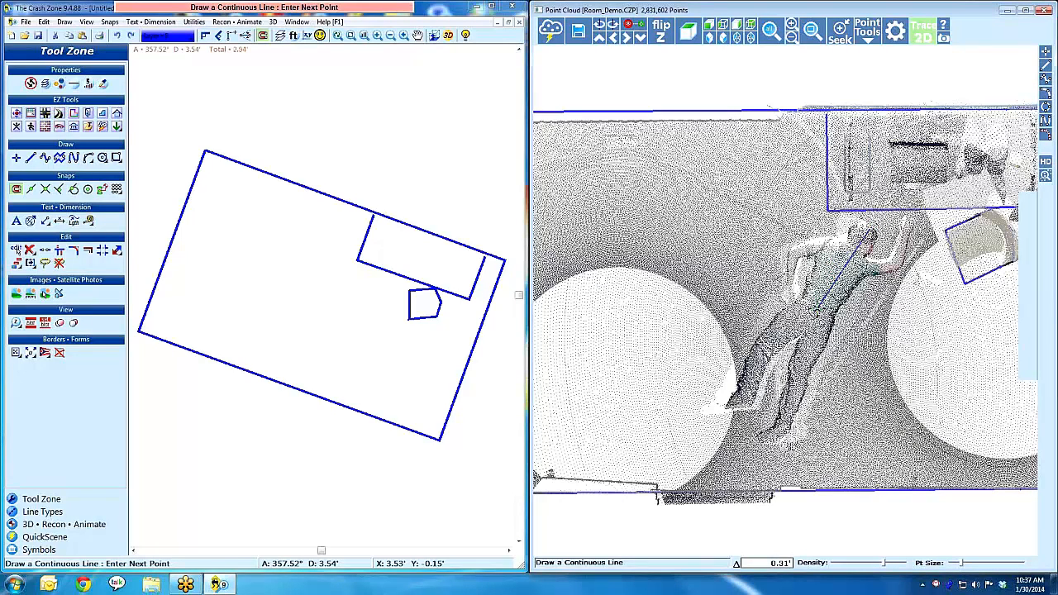
{"action": "left_click", "coordinate": [765, 350]}
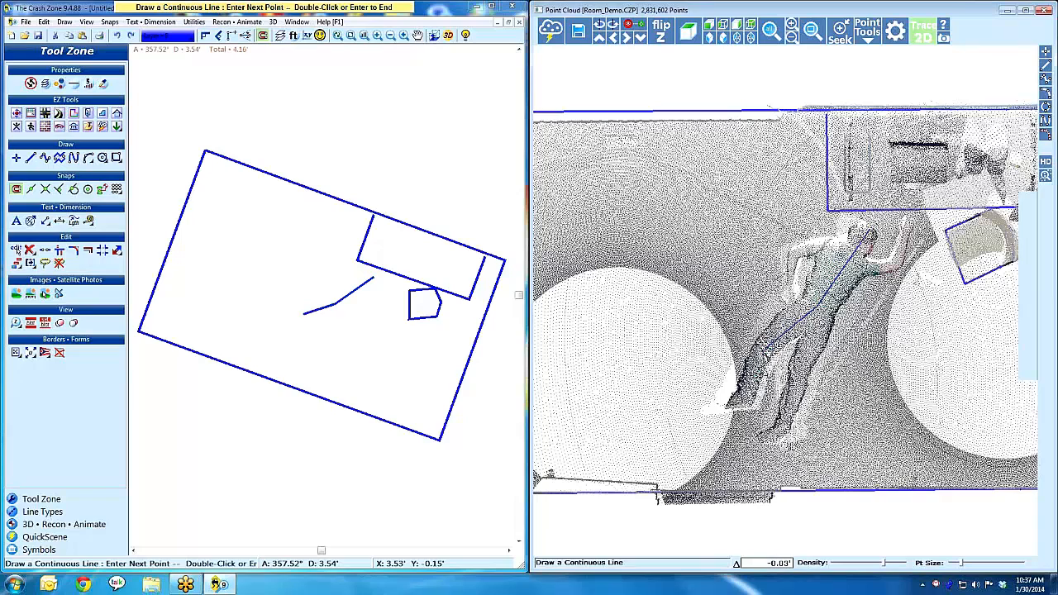
{"action": "left_click", "coordinate": [734, 395]}
{"action": "double_click", "coordinate": [726, 406]}
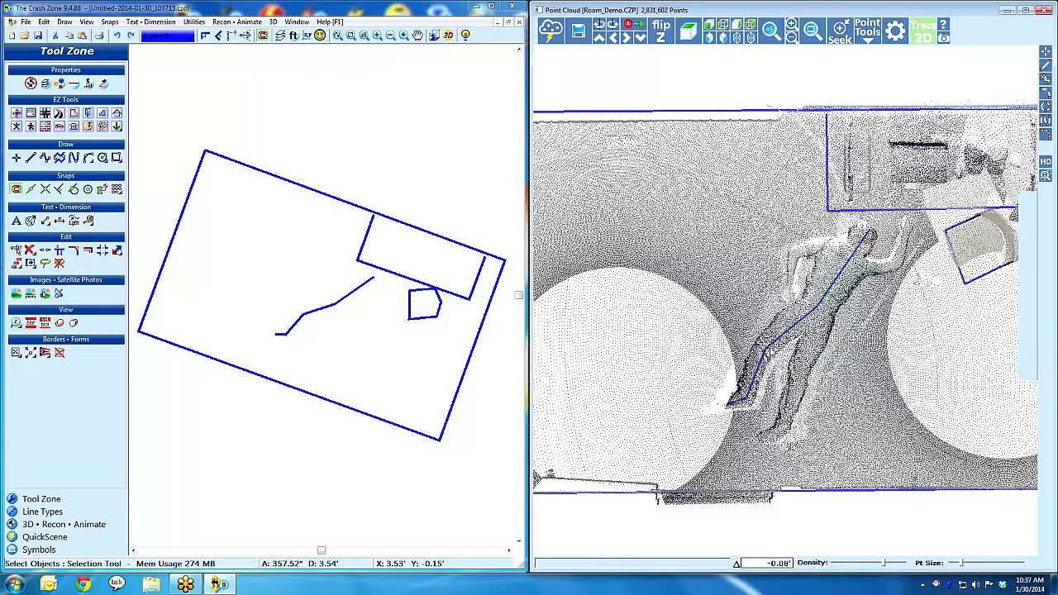
Trace the body's other leg with a continuous line from the hip through the knee to the foot.
{"action": "key", "text": "space"}
{"action": "left_click", "coordinate": [336, 302]}
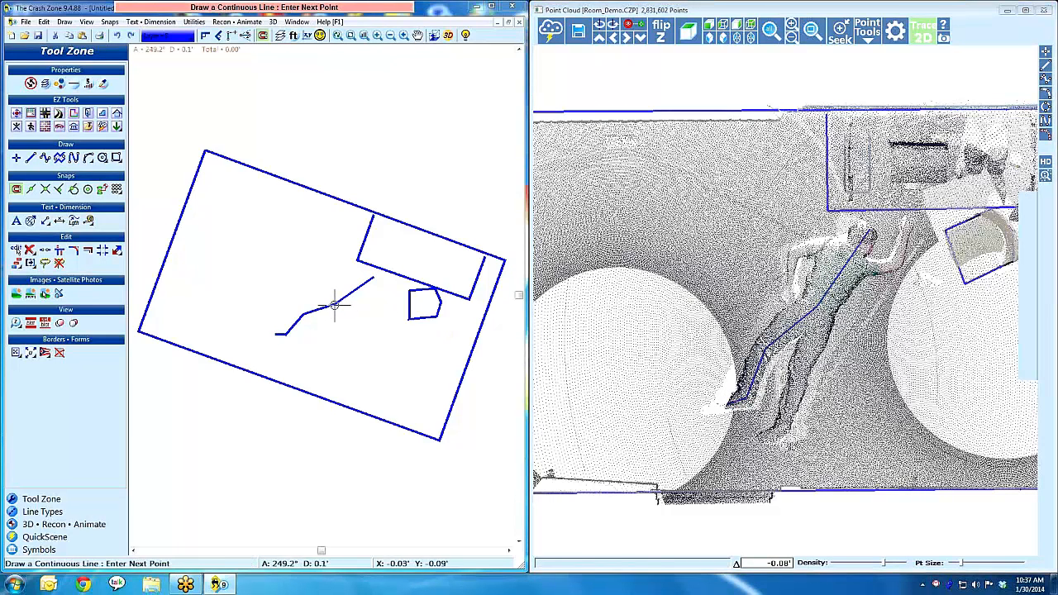
{"action": "left_click", "coordinate": [801, 376]}
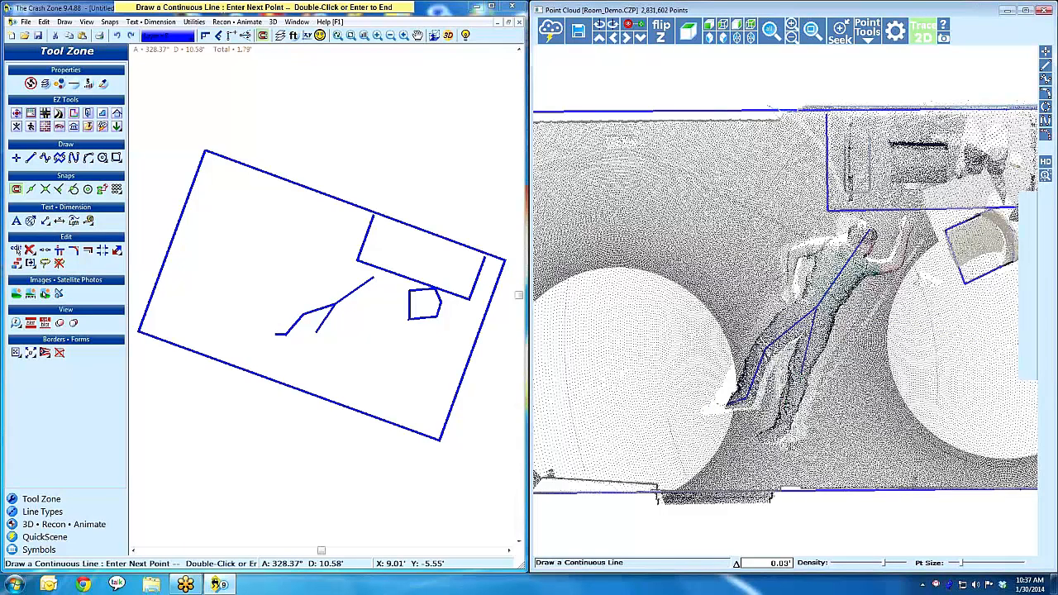
{"action": "left_click", "coordinate": [784, 428]}
{"action": "left_click", "coordinate": [759, 436]}
{"action": "double_click", "coordinate": [783, 431]}
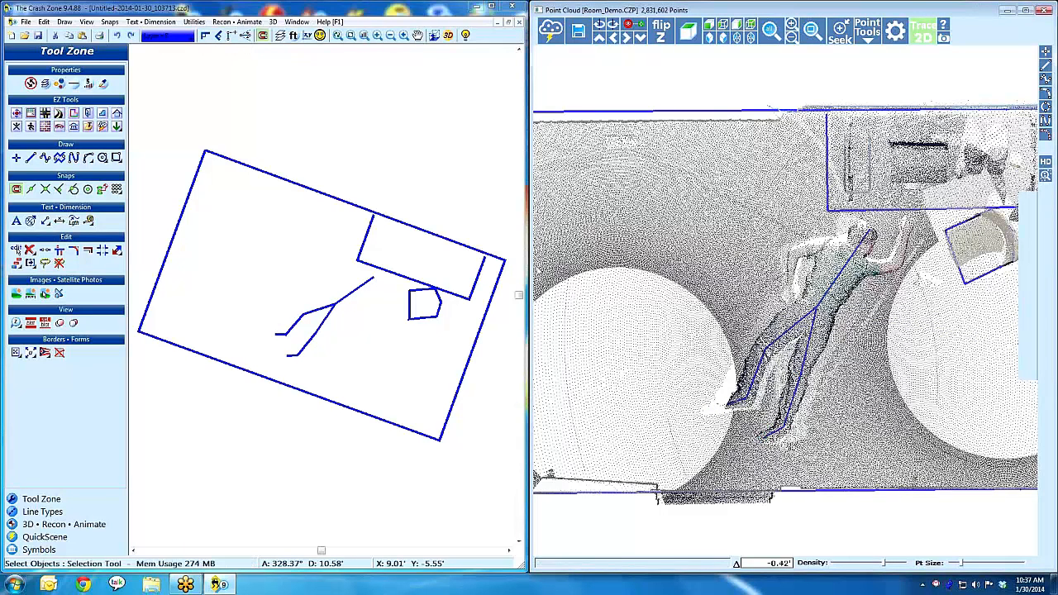
Trace both arms with one continuous line from one hand through the elbows and shoulders to the other hand.
{"action": "key", "text": "space"}
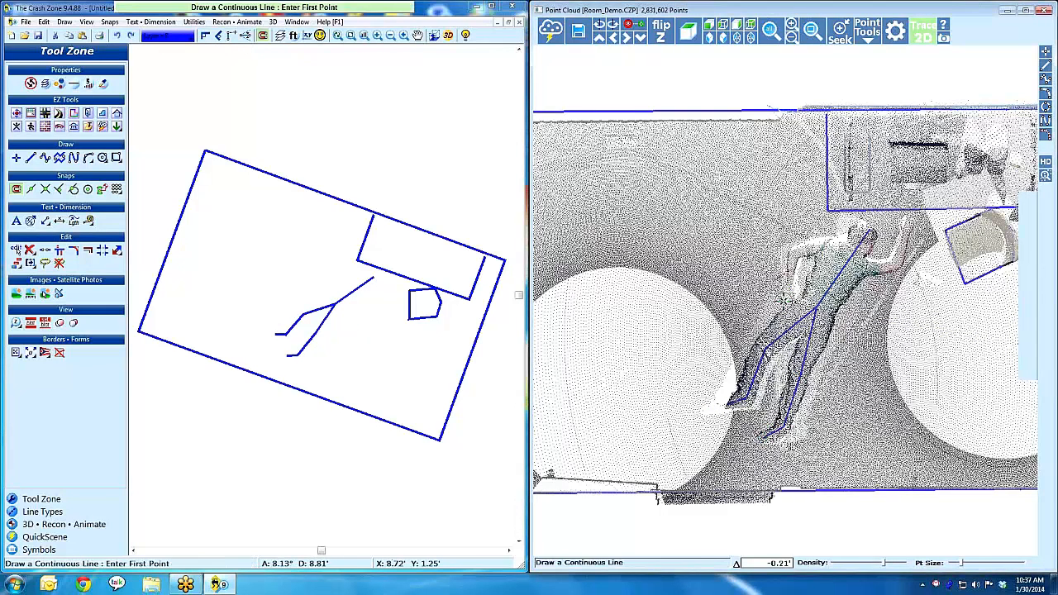
{"action": "left_click", "coordinate": [784, 299]}
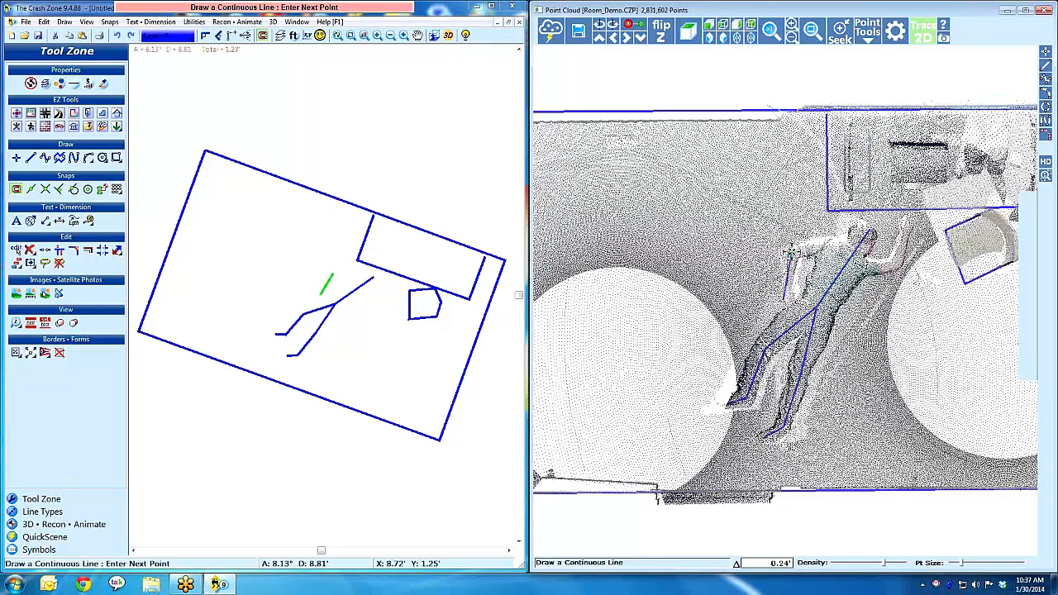
{"action": "left_click", "coordinate": [792, 252]}
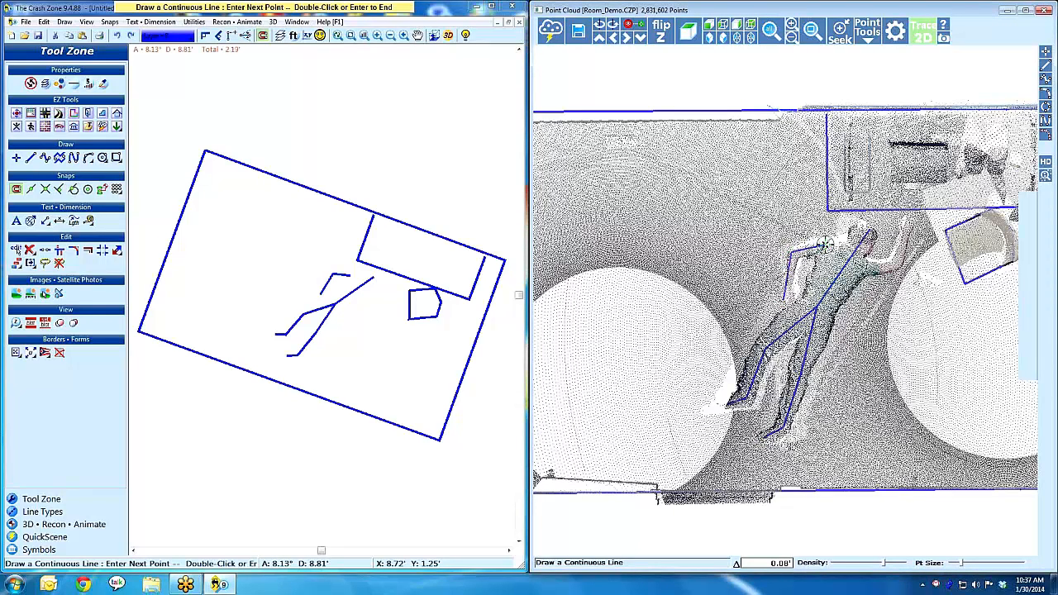
{"action": "left_click", "coordinate": [825, 245]}
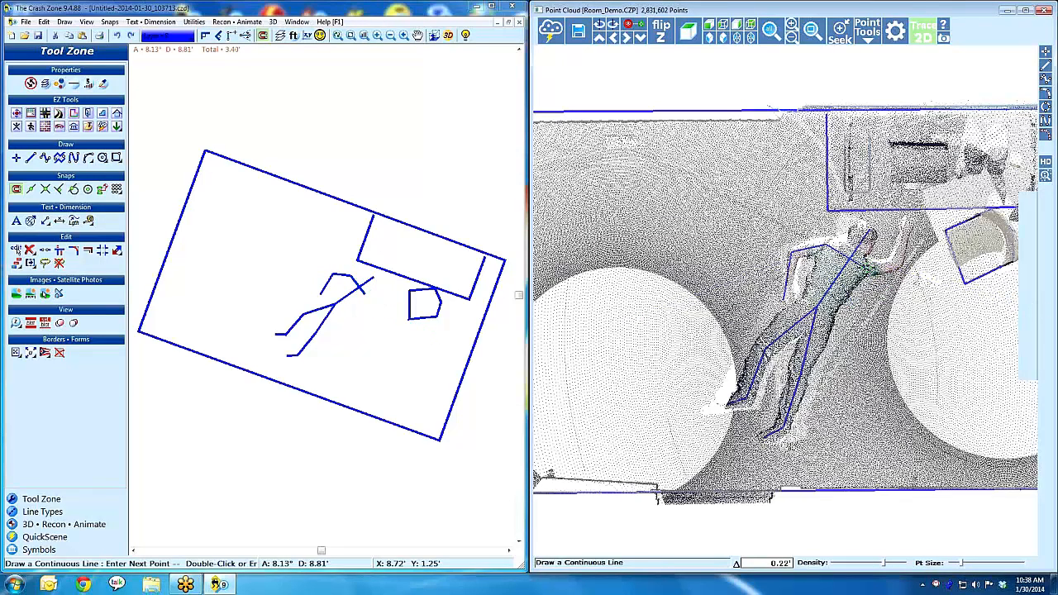
{"action": "left_click", "coordinate": [898, 269]}
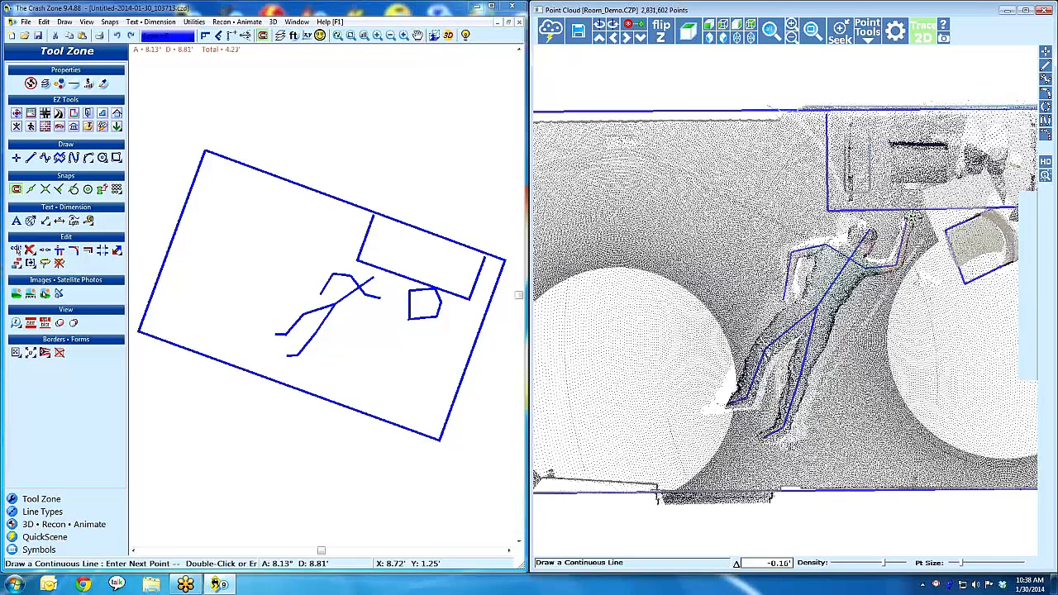
{"action": "double_click", "coordinate": [910, 218]}
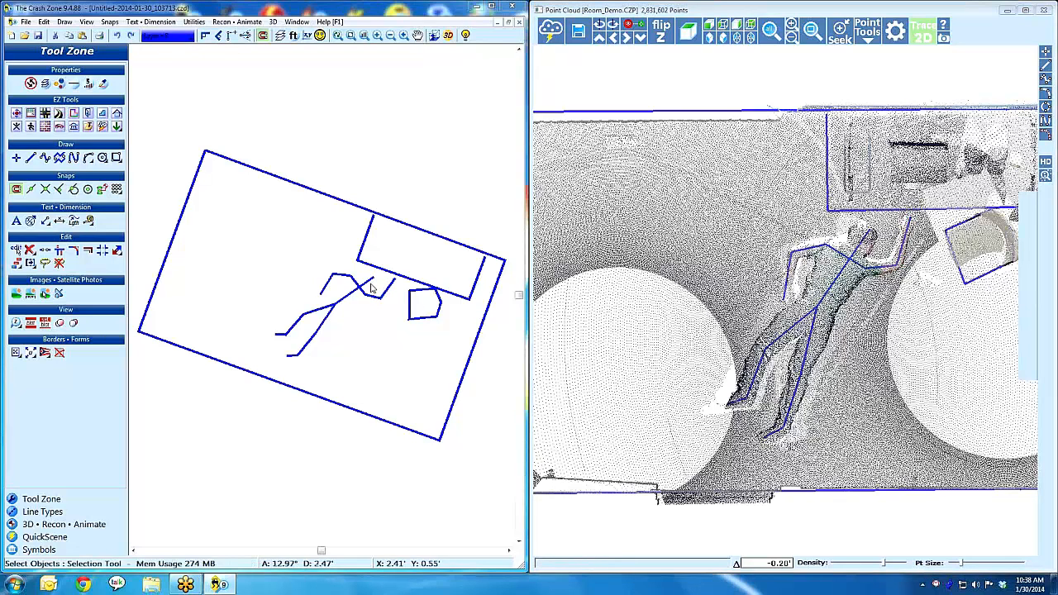
Inspect the completed body trace against the scan from above and in 3D, with the point density lowered.
{"action": "scroll", "coordinate": [838, 338], "scroll_direction": "down", "scroll_amount": 1}
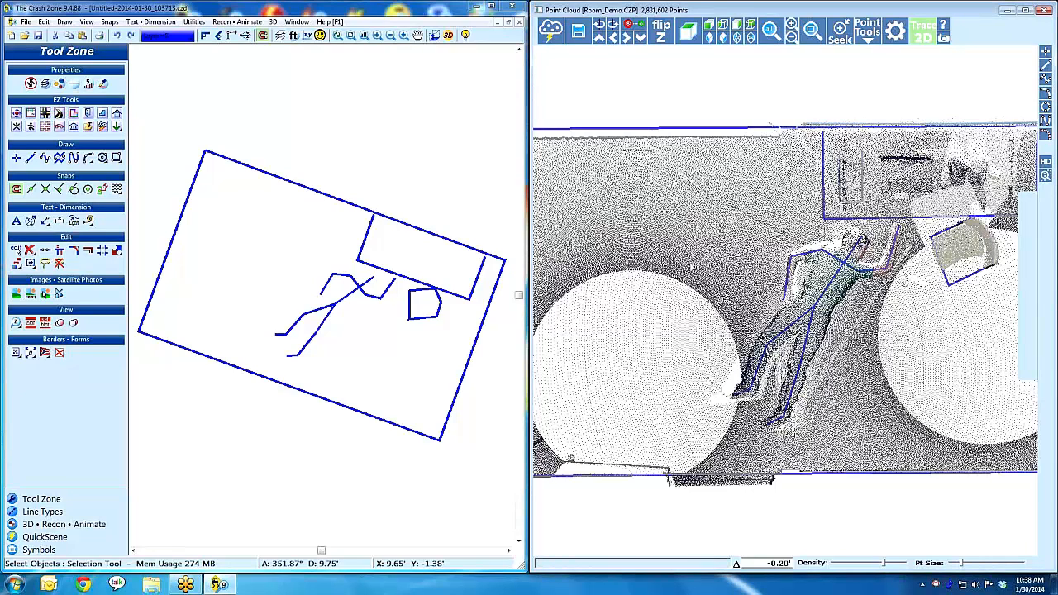
{"action": "scroll", "coordinate": [823, 314], "scroll_direction": "down", "scroll_amount": 1}
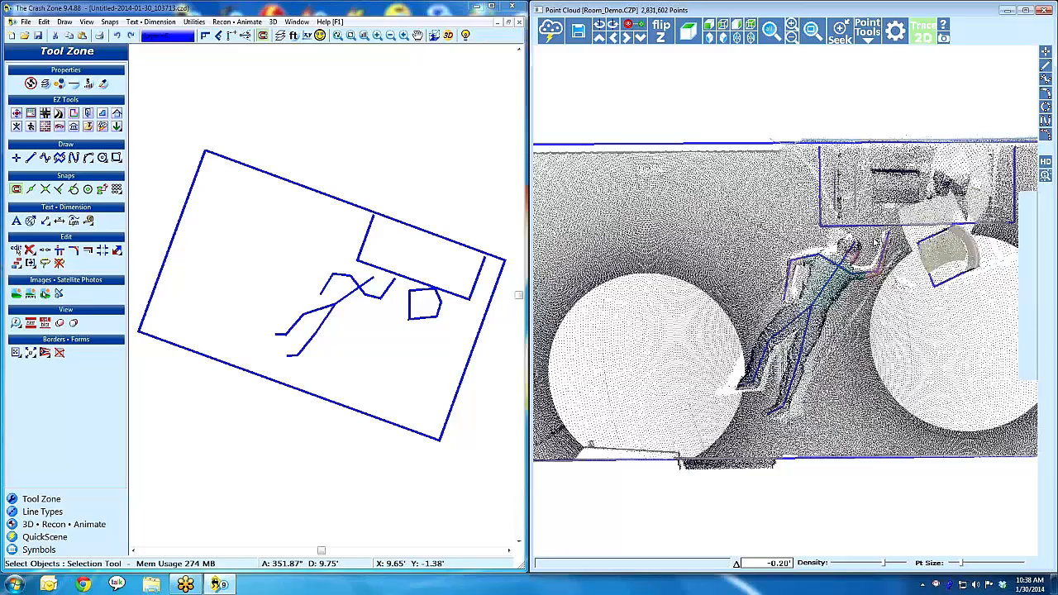
{"action": "scroll", "coordinate": [919, 326], "scroll_direction": "up", "scroll_amount": 1}
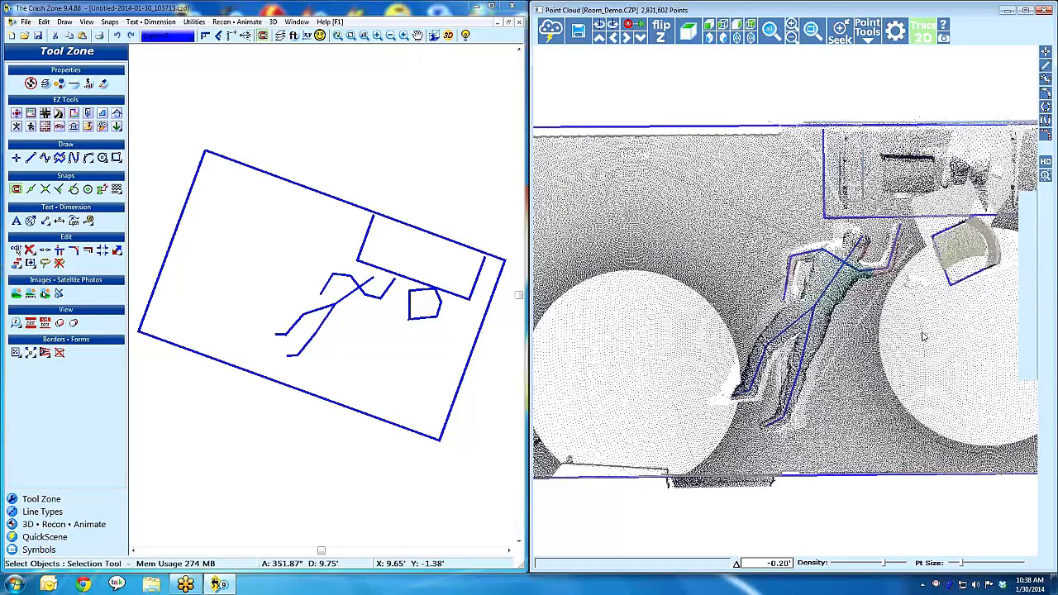
{"action": "scroll", "coordinate": [927, 351], "scroll_direction": "down", "scroll_amount": 1}
{"action": "scroll", "coordinate": [927, 353], "scroll_direction": "up", "scroll_amount": 1}
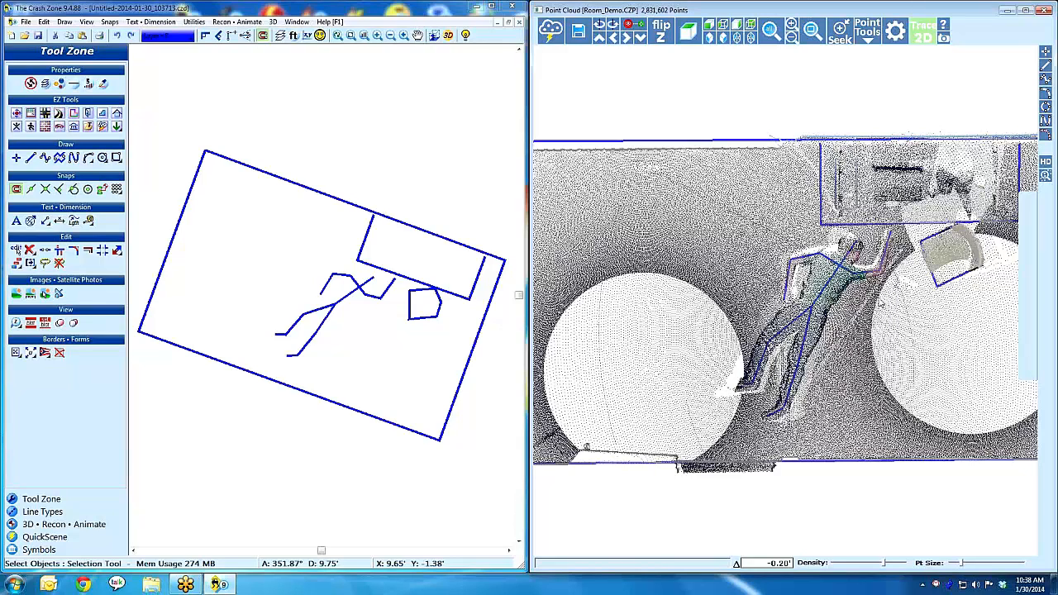
{"action": "scroll", "coordinate": [900, 338], "scroll_direction": "down", "scroll_amount": 2}
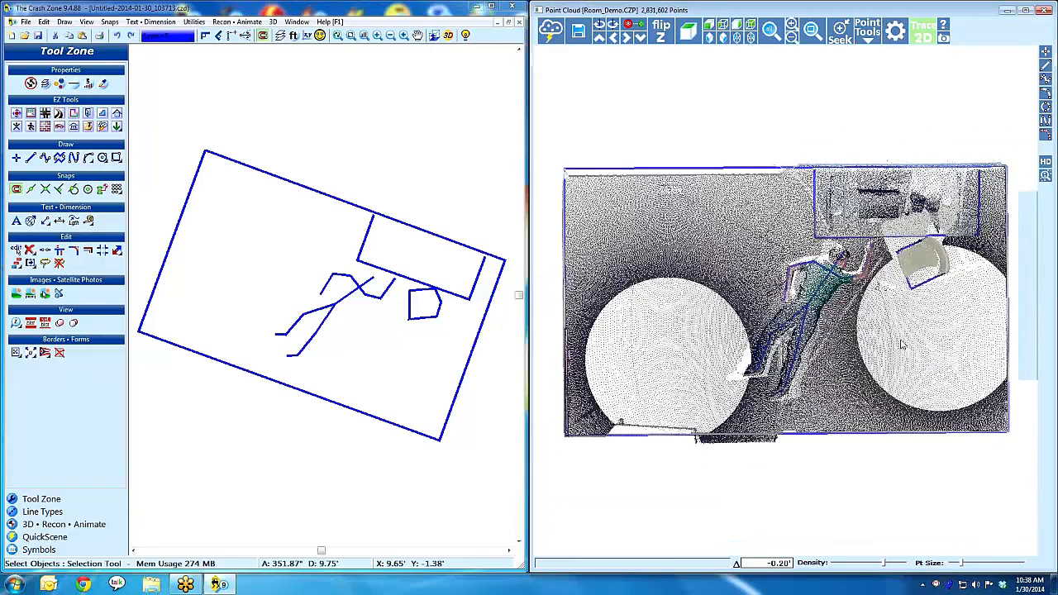
{"action": "scroll", "coordinate": [928, 345], "scroll_direction": "up", "scroll_amount": 1}
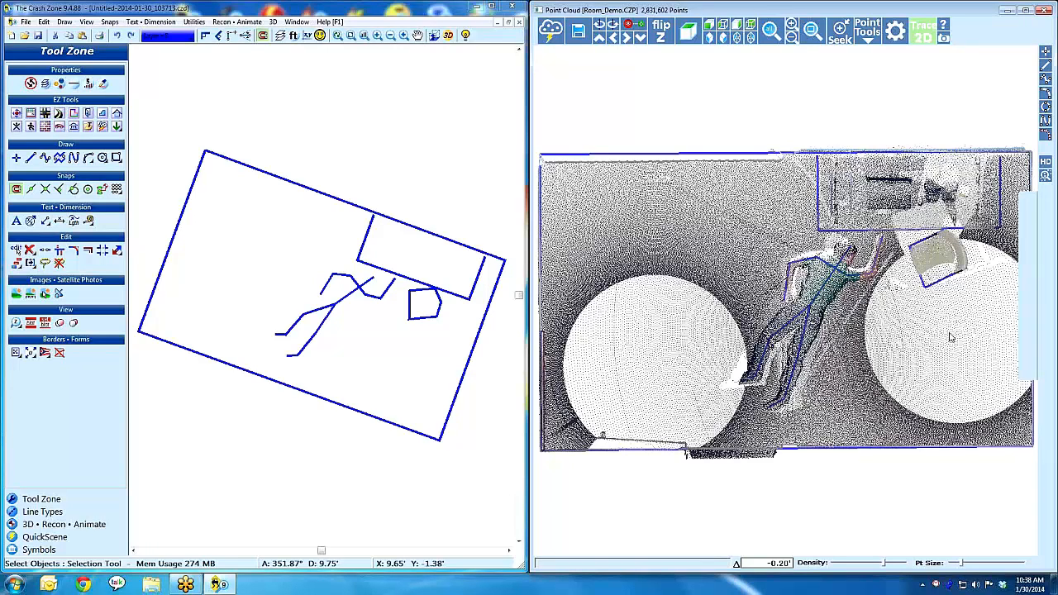
{"action": "scroll", "coordinate": [967, 352], "scroll_direction": "up", "scroll_amount": 5}
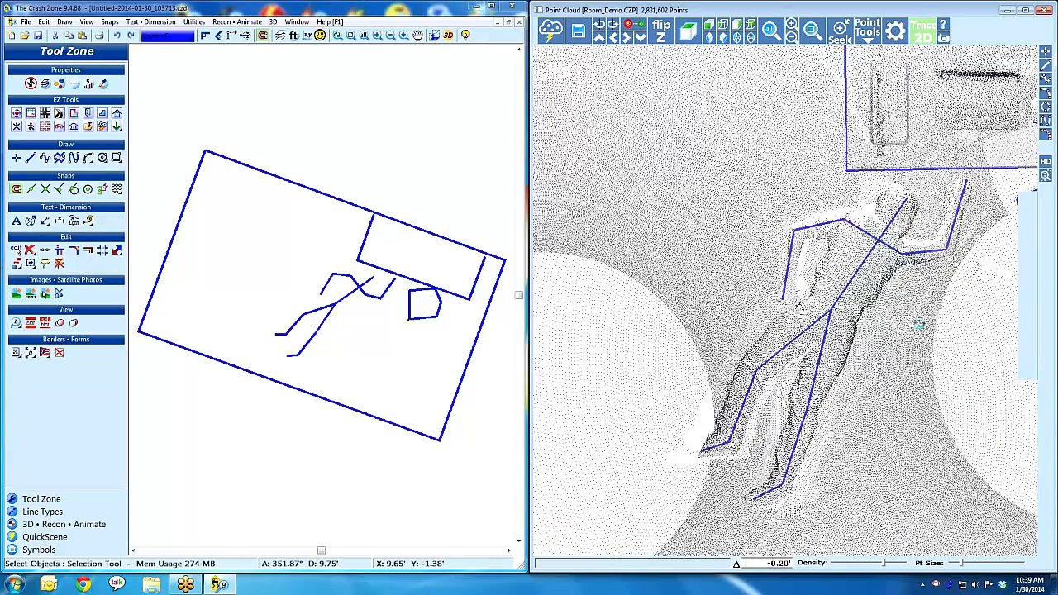
{"action": "scroll", "coordinate": [919, 325], "scroll_direction": "down", "scroll_amount": 5}
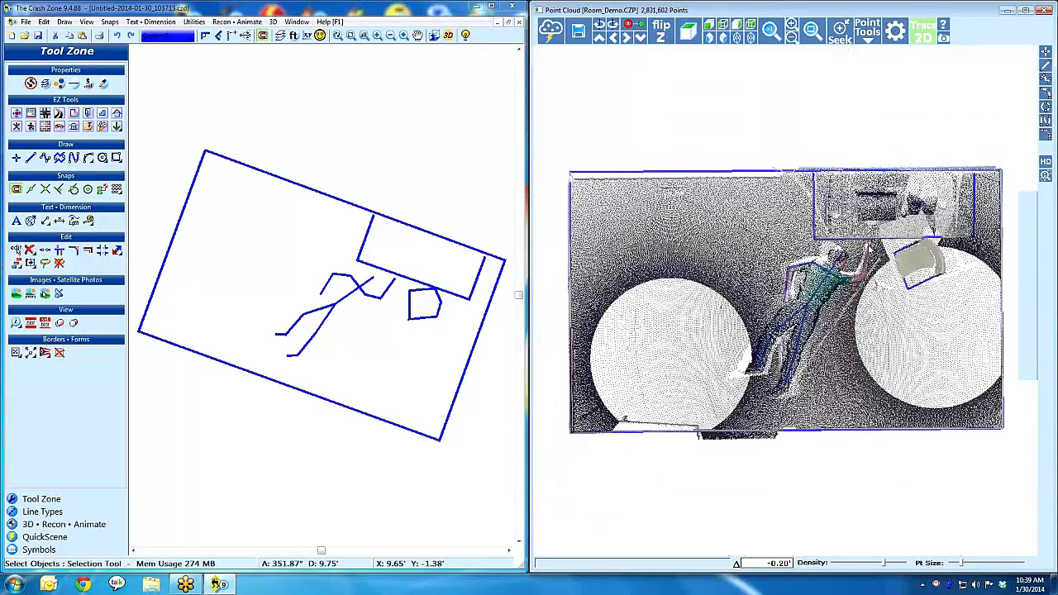
{"action": "left_click", "coordinate": [710, 40]}
{"action": "left_click_drag", "start_coordinate": [838, 159], "coordinate": [935, 445]}
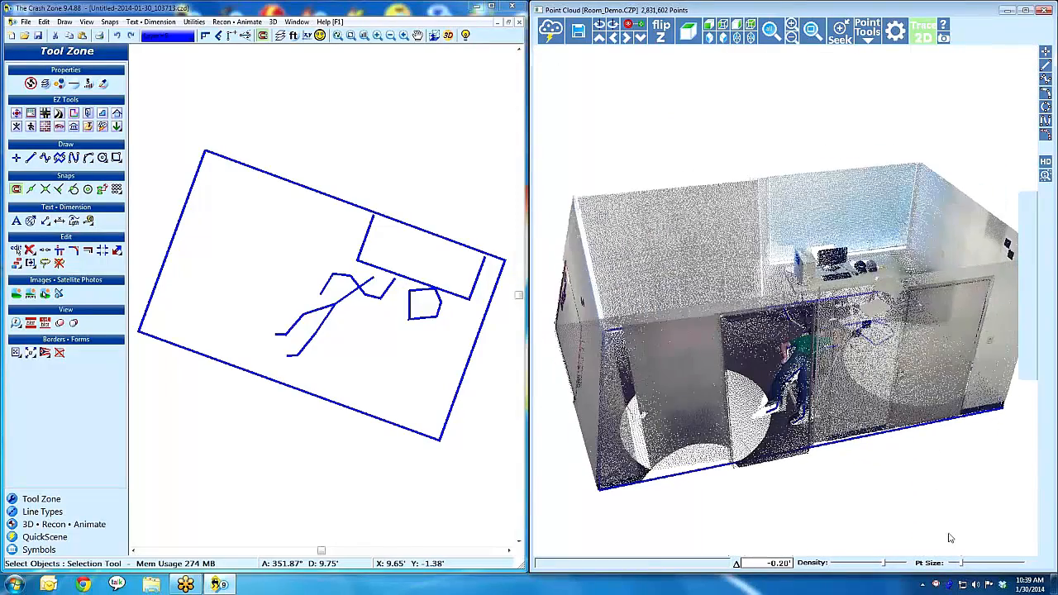
{"action": "left_click_drag", "start_coordinate": [805, 455], "coordinate": [817, 478]}
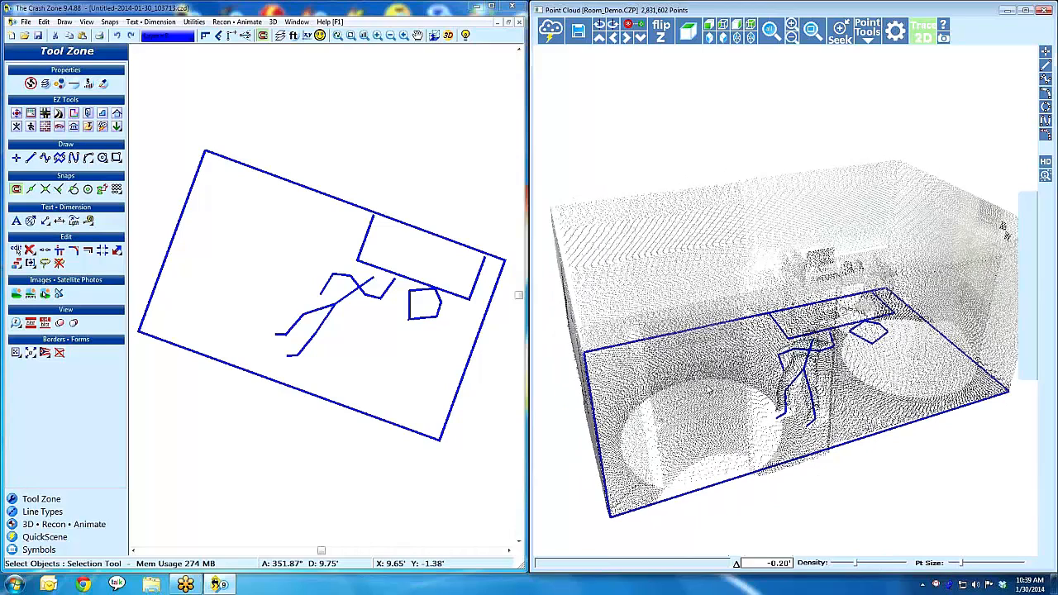
Extrude the room's wall outline to a wall height of 8 ft with the 3D Builder, leaving Wall Paint and Roof unchecked.
{"action": "left_click", "coordinate": [334, 198]}
{"action": "left_click", "coordinate": [434, 35]}
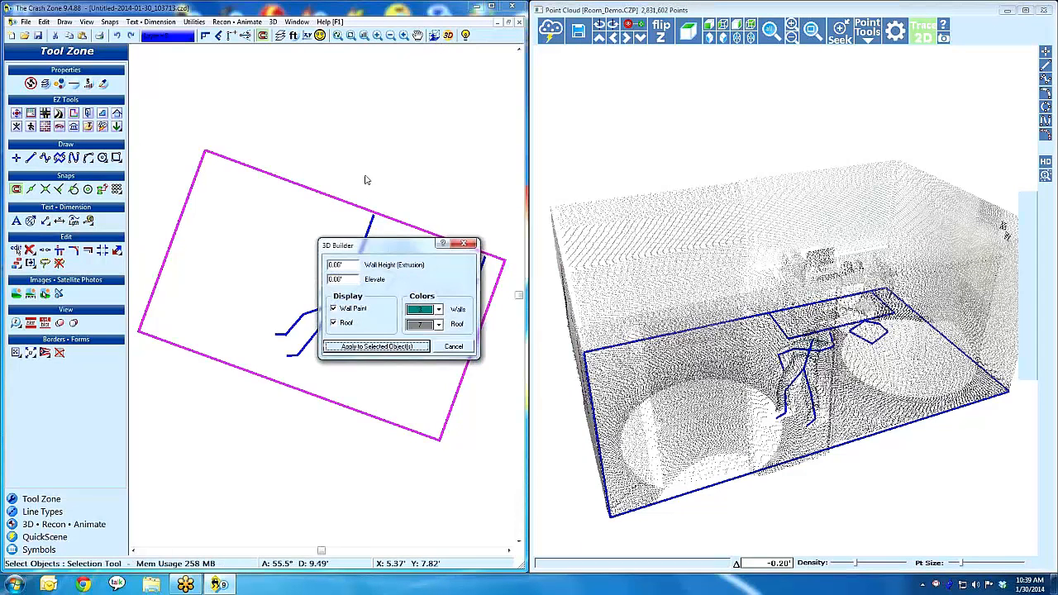
{"action": "left_click", "coordinate": [334, 309]}
{"action": "left_click", "coordinate": [377, 348]}
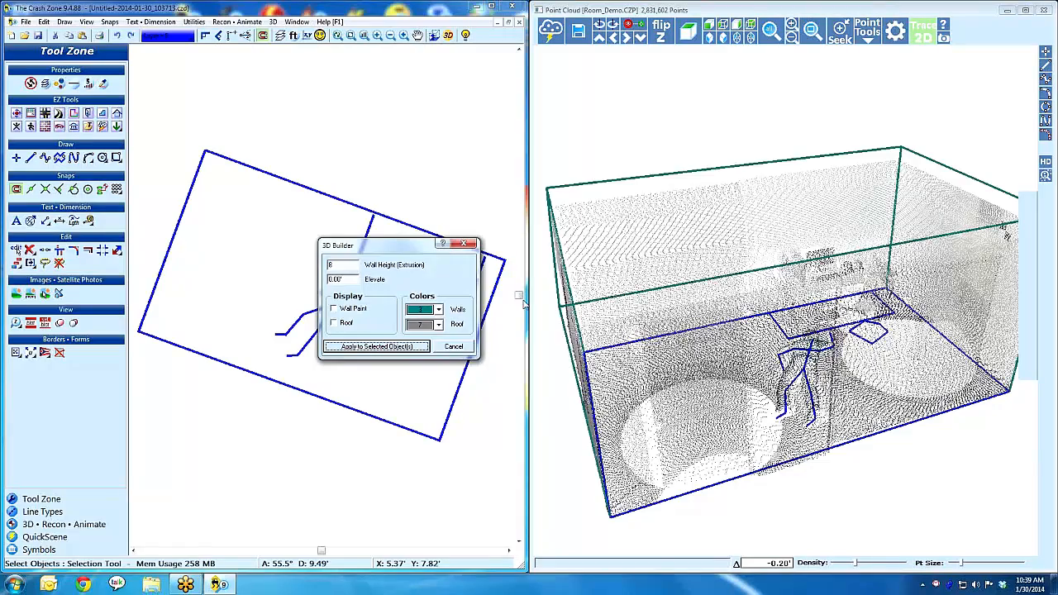
{"action": "scroll", "coordinate": [703, 326], "scroll_direction": "down", "scroll_amount": 3}
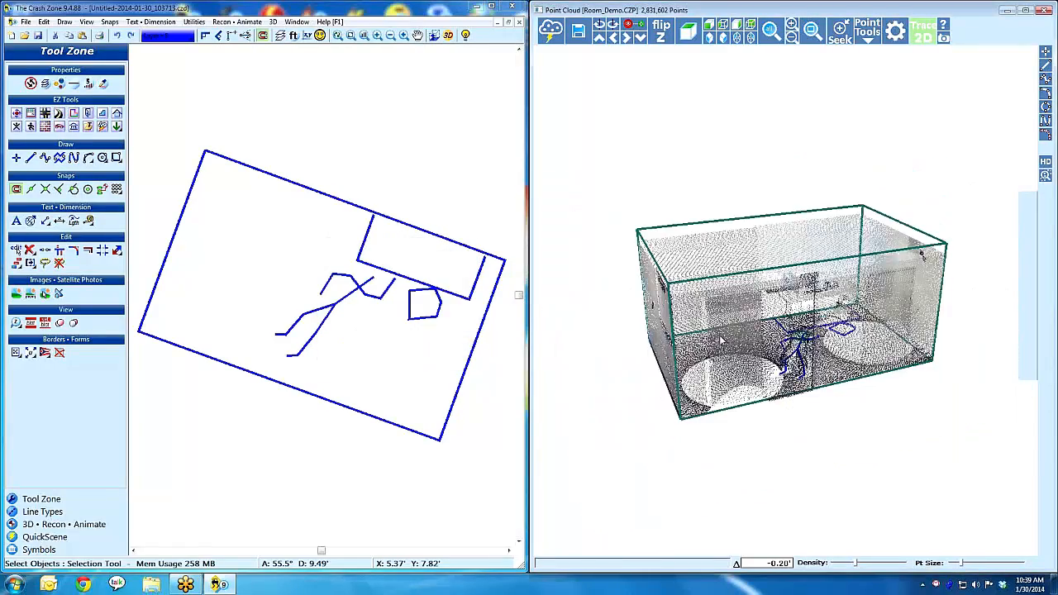
{"action": "mouse_move", "coordinate": [701, 326]}
{"action": "left_mouse_down"}
{"action": "mouse_move", "coordinate": [635, 334]}
{"action": "mouse_move", "coordinate": [710, 335]}
{"action": "left_mouse_up"}
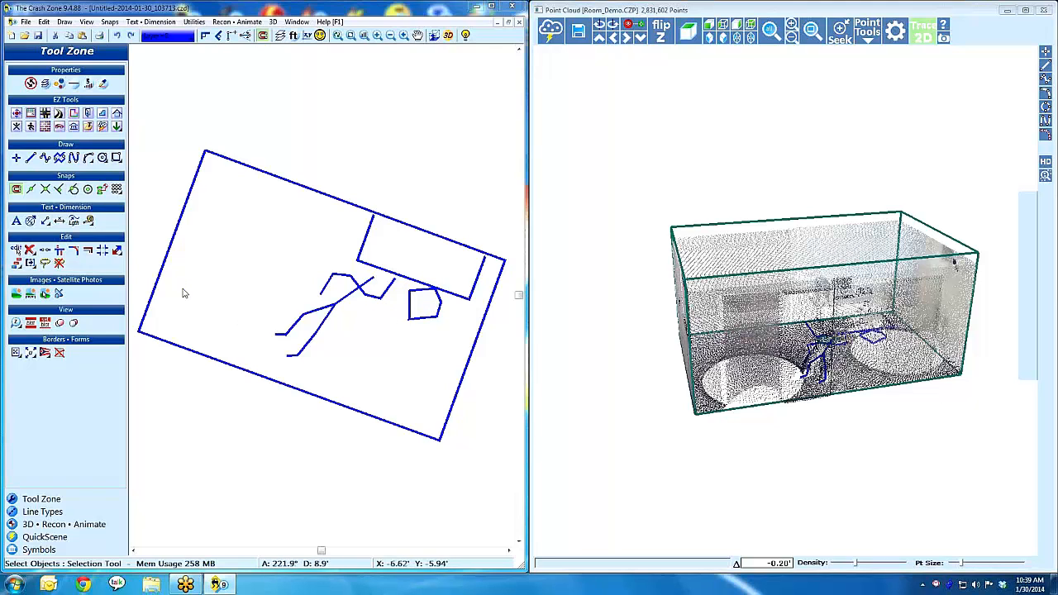
Place the table_work_30x72 symbol from the Crime library's office tables on the traced desk, aligned with its long front edge.
{"action": "left_click", "coordinate": [33, 554]}
{"action": "left_click", "coordinate": [78, 54]}
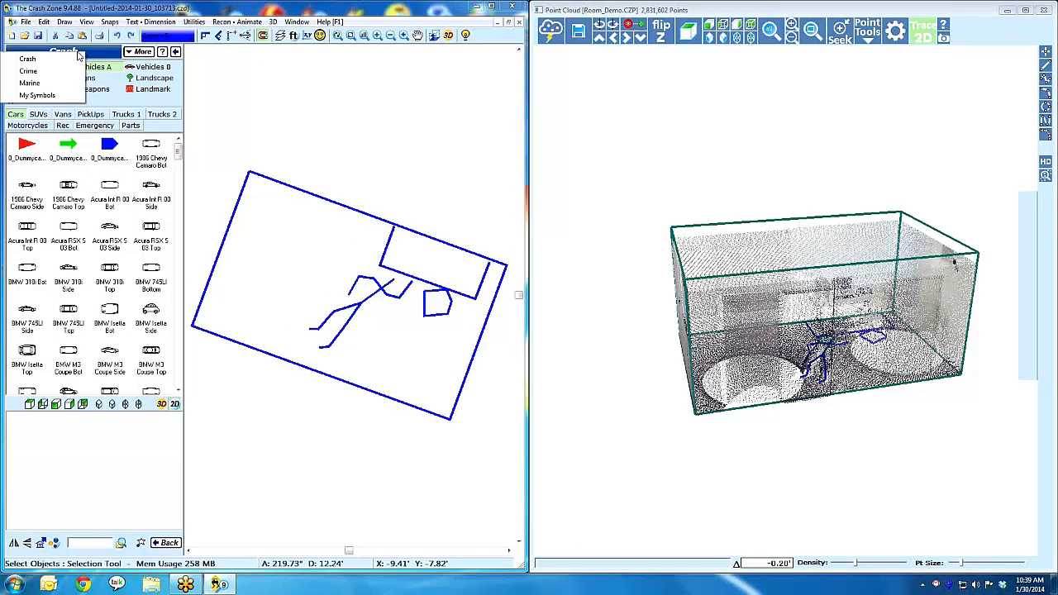
{"action": "left_click", "coordinate": [29, 72]}
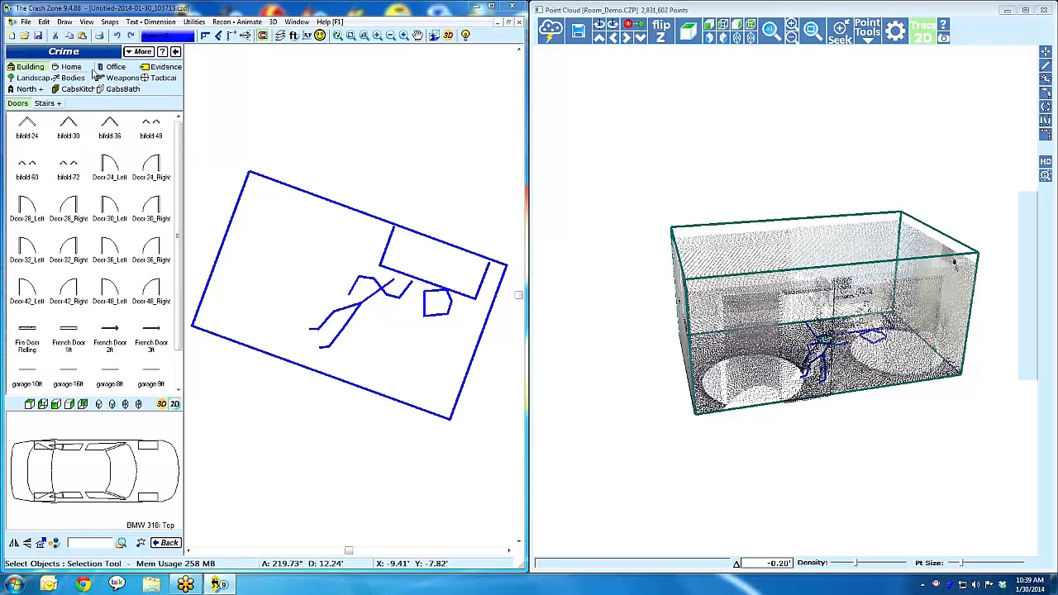
{"action": "left_click", "coordinate": [114, 67]}
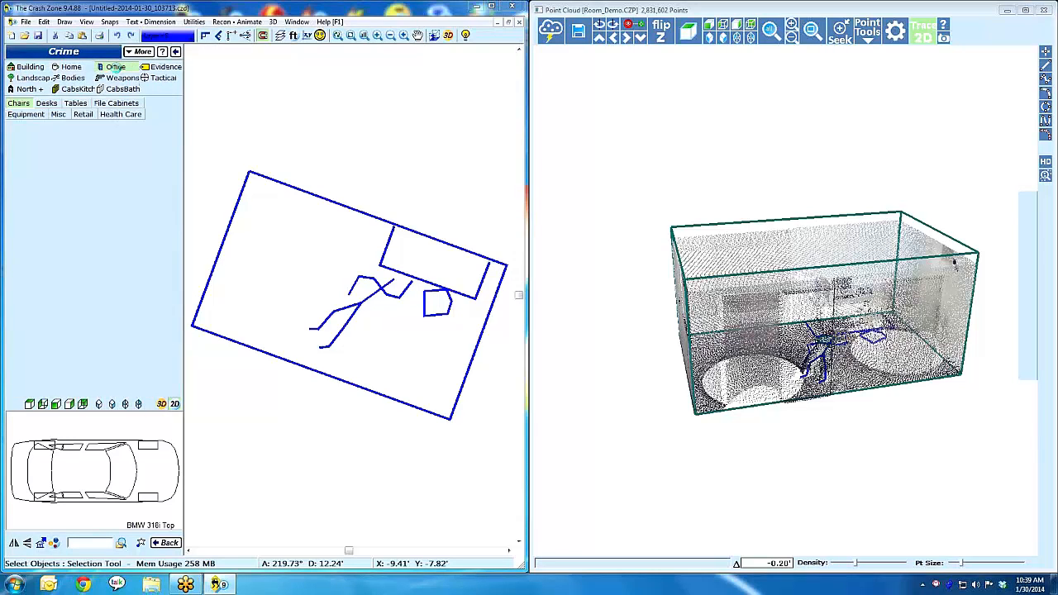
{"action": "left_click", "coordinate": [77, 103]}
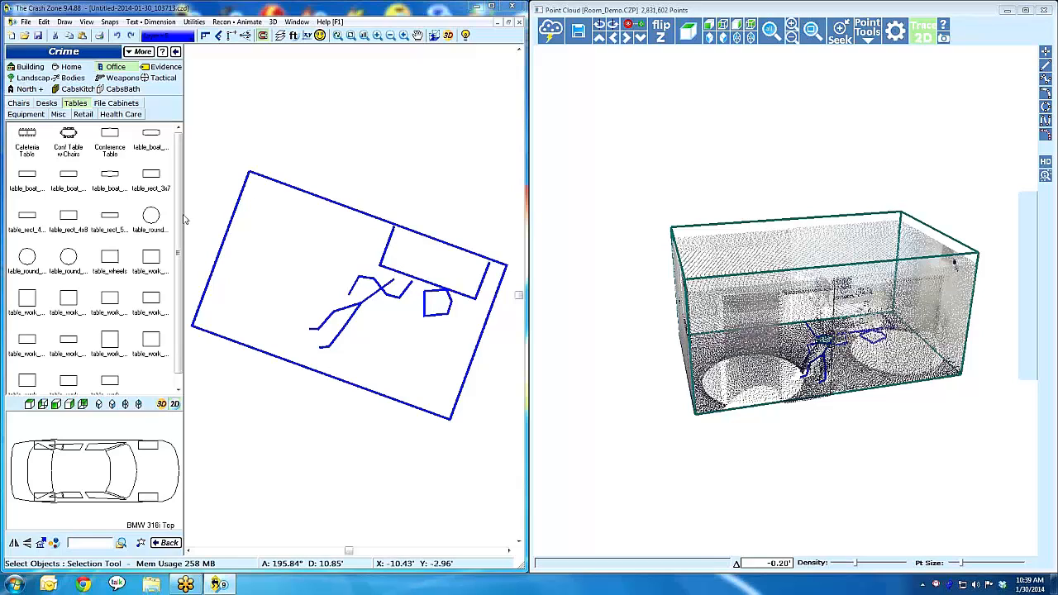
{"action": "scroll", "coordinate": [177, 225], "scroll_direction": "down", "scroll_amount": 1}
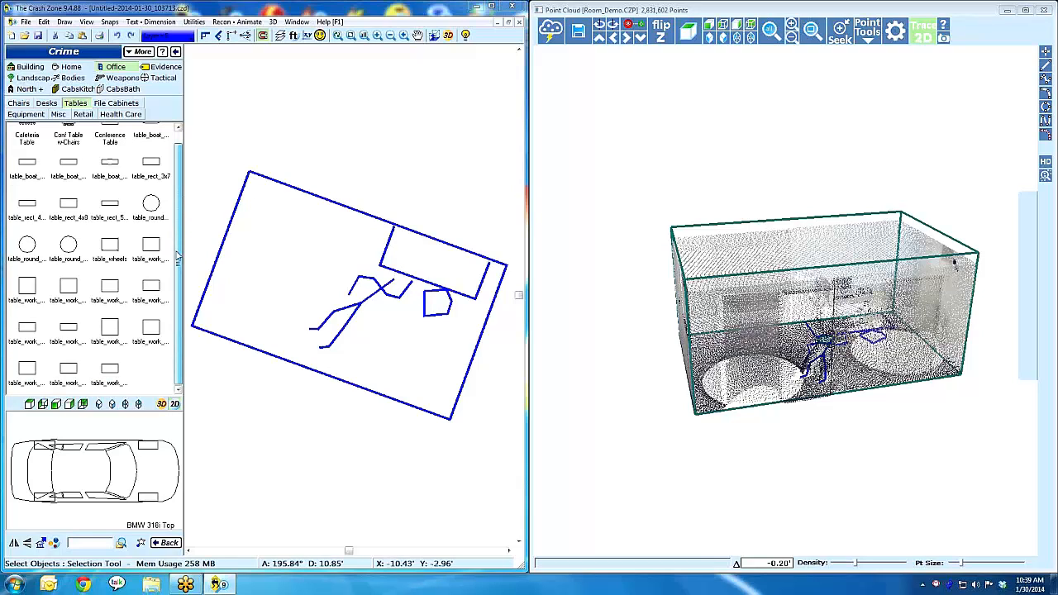
{"action": "left_click", "coordinate": [72, 329]}
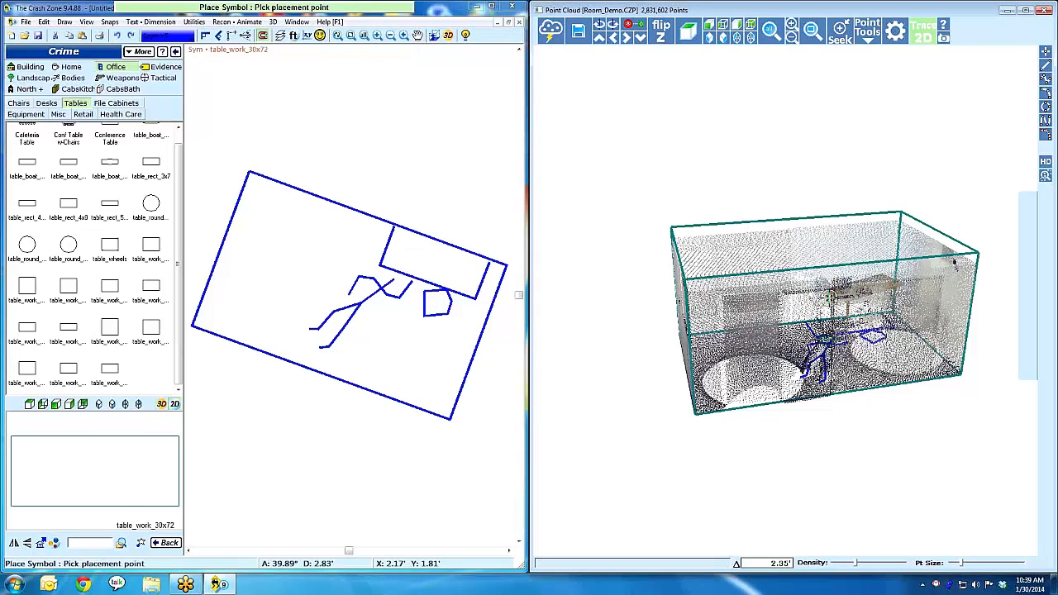
{"action": "left_click", "coordinate": [378, 264]}
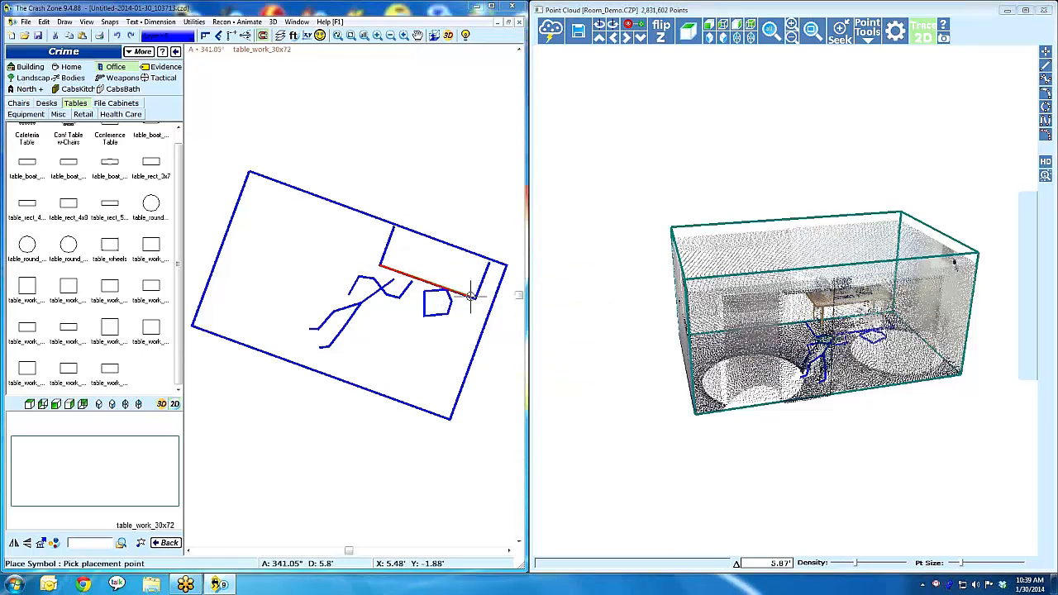
{"action": "left_click", "coordinate": [473, 302]}
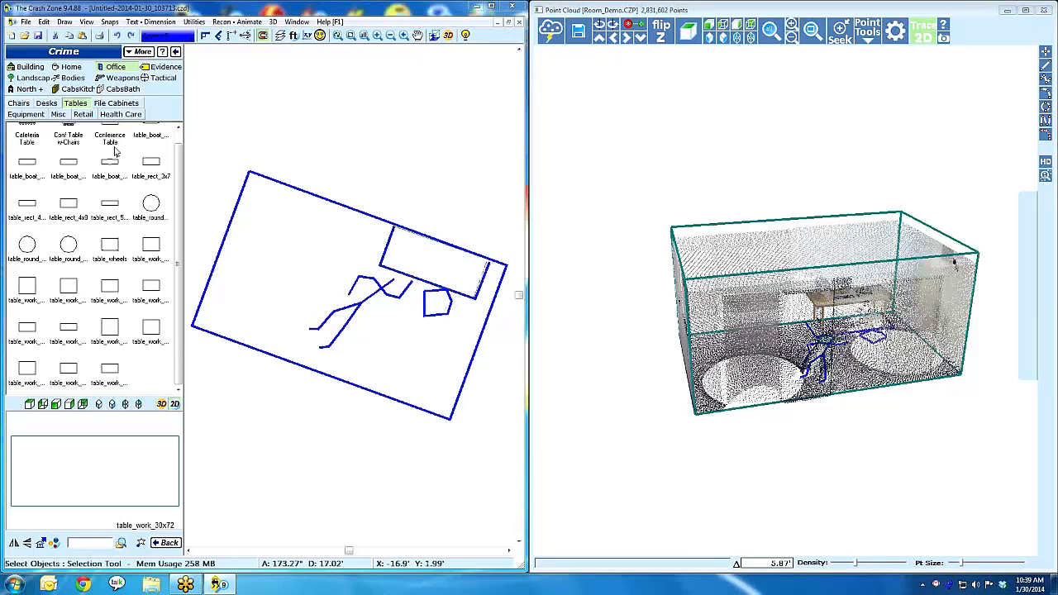
Place the Chair Folding symbol from the office chairs over the traced chair seat.
{"action": "left_click", "coordinate": [19, 103]}
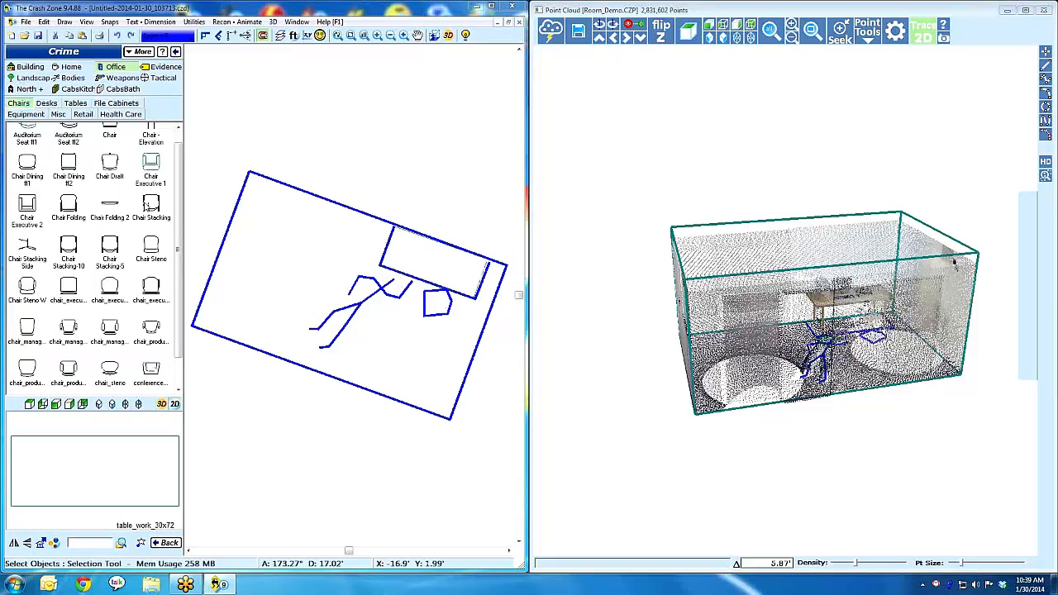
{"action": "left_click", "coordinate": [68, 205]}
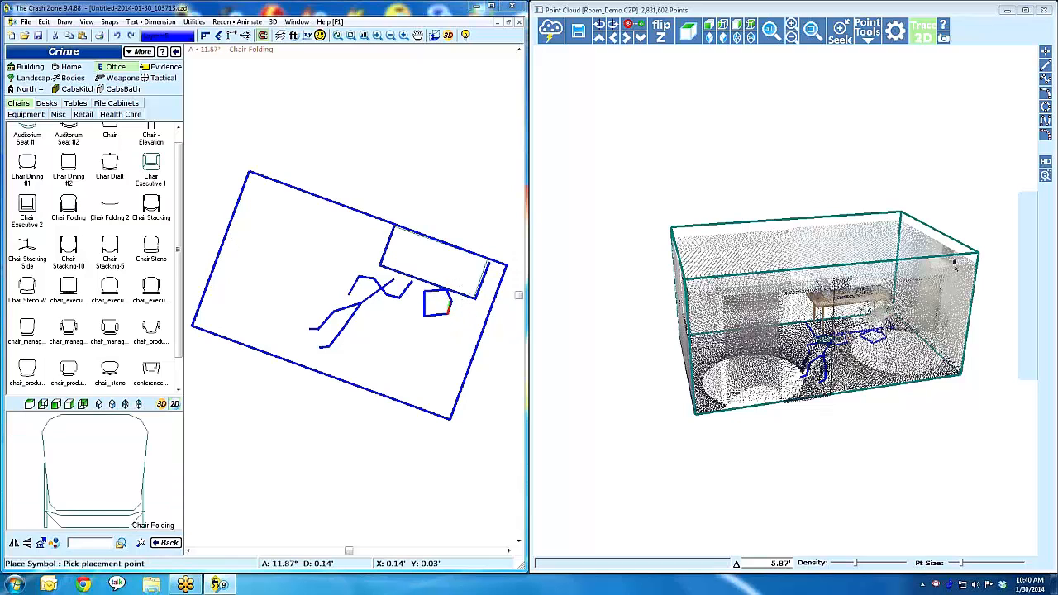
{"action": "left_click", "coordinate": [438, 304]}
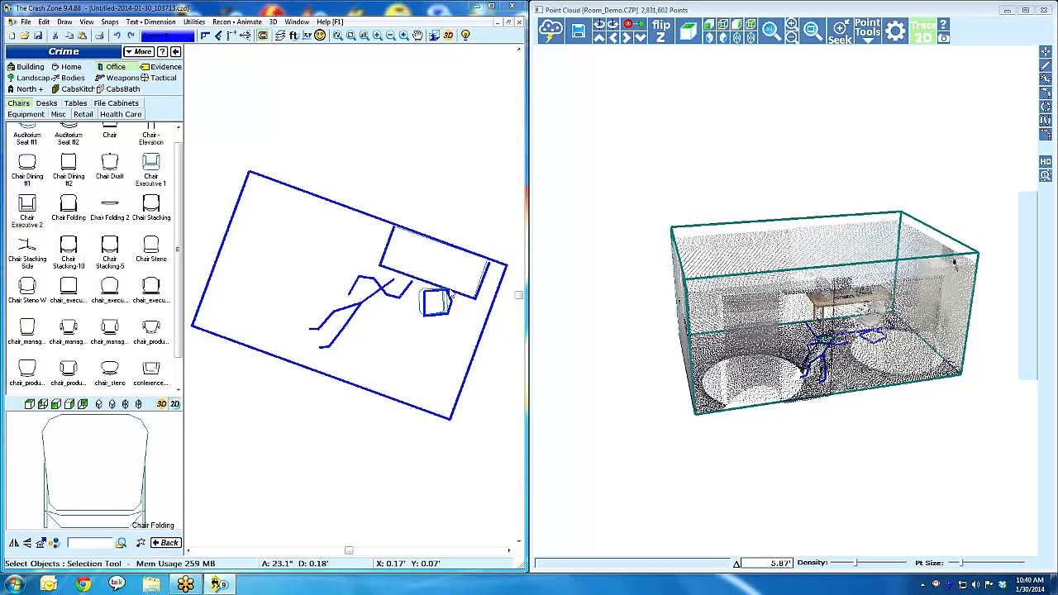
{"action": "key", "text": "w"}
{"action": "left_click", "coordinate": [499, 223]}
{"action": "left_click", "coordinate": [274, 411]}
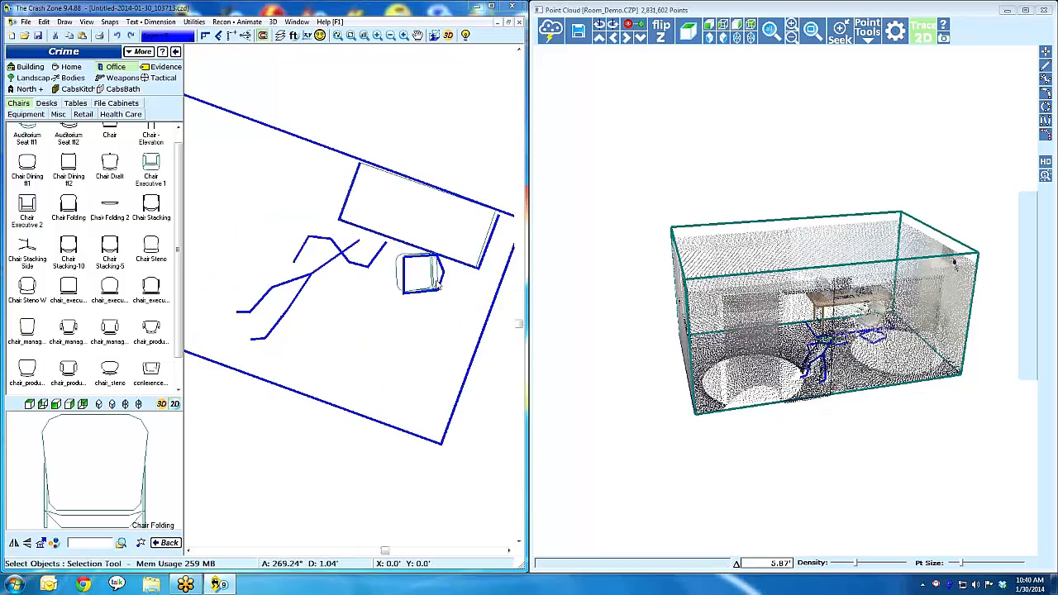
Move the folding chair symbol onto the traced chair outline and close the symbol library.
{"action": "left_click", "coordinate": [437, 282]}
{"action": "left_click_drag", "start_coordinate": [427, 282], "coordinate": [435, 282]}
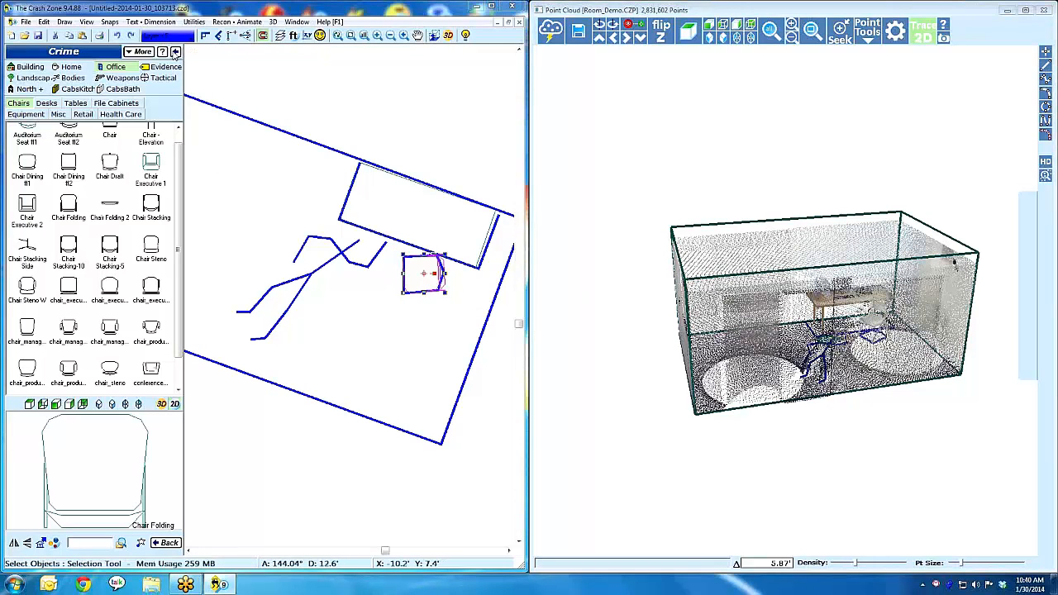
{"action": "left_click", "coordinate": [175, 52]}
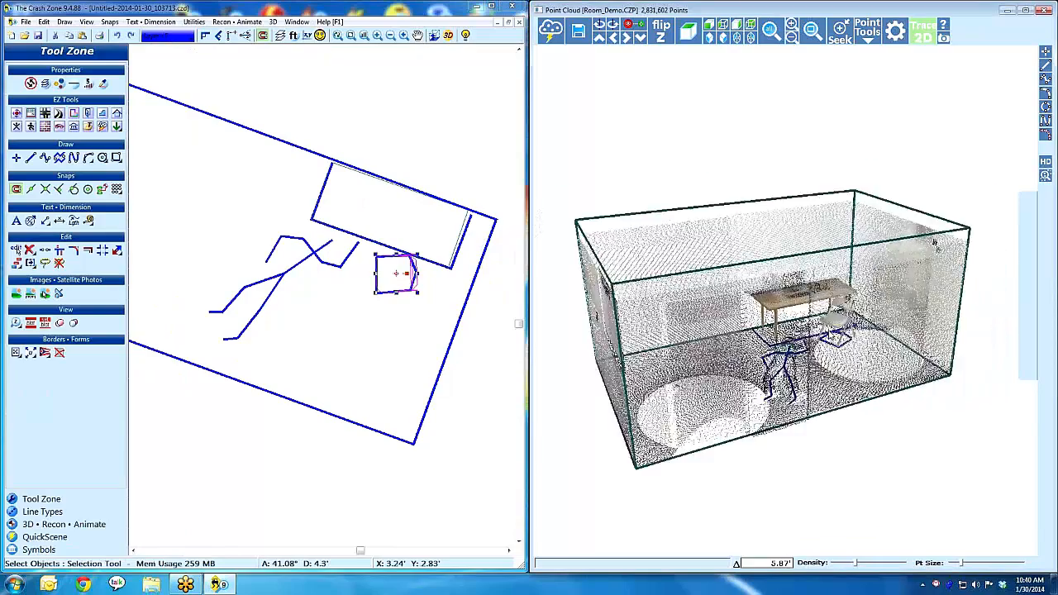
Inspect the placed desk and chair symbols against the scan in 3D, with the point density and point size raised.
{"action": "scroll", "coordinate": [827, 329], "scroll_direction": "up", "scroll_amount": 6}
{"action": "scroll", "coordinate": [827, 329], "scroll_direction": "down", "scroll_amount": 4}
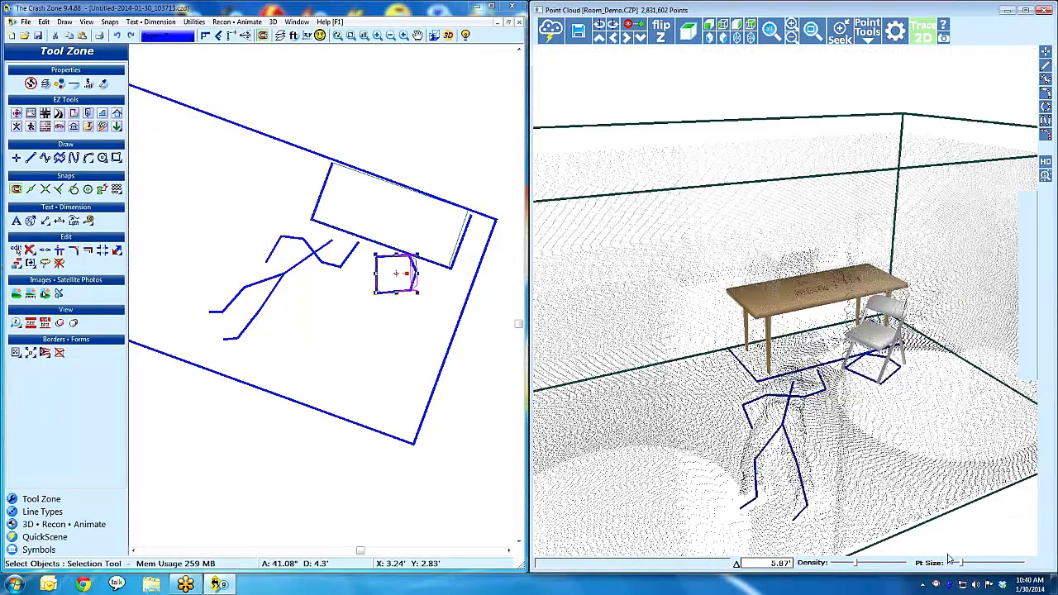
{"action": "left_click_drag", "start_coordinate": [976, 565], "coordinate": [951, 565]}
{"action": "left_click_drag", "start_coordinate": [875, 564], "coordinate": [869, 565]}
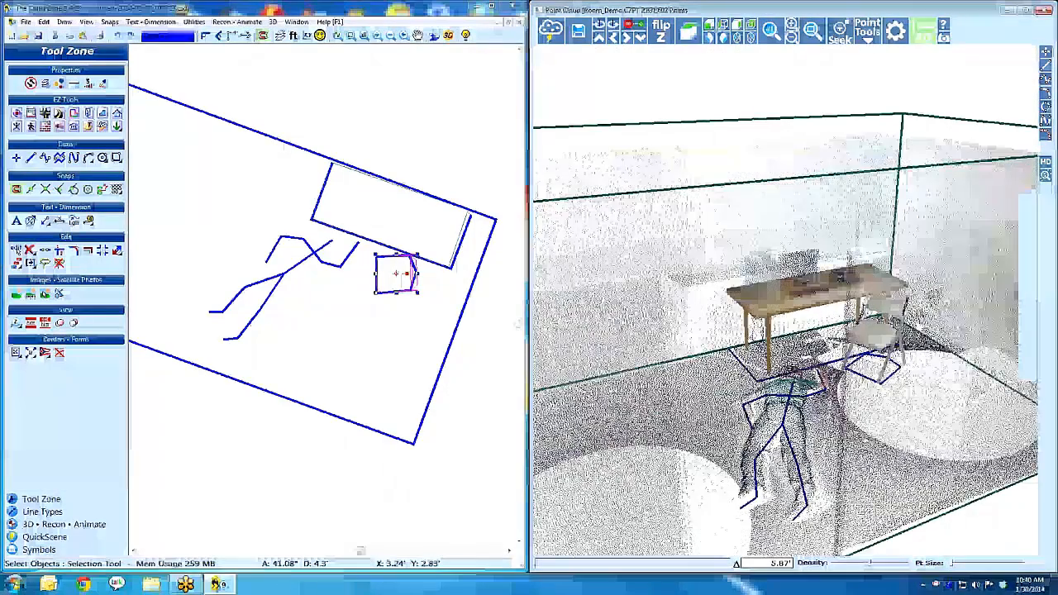
{"action": "scroll", "coordinate": [910, 438], "scroll_direction": "up", "scroll_amount": 5}
{"action": "scroll", "coordinate": [906, 434], "scroll_direction": "up", "scroll_amount": 1}
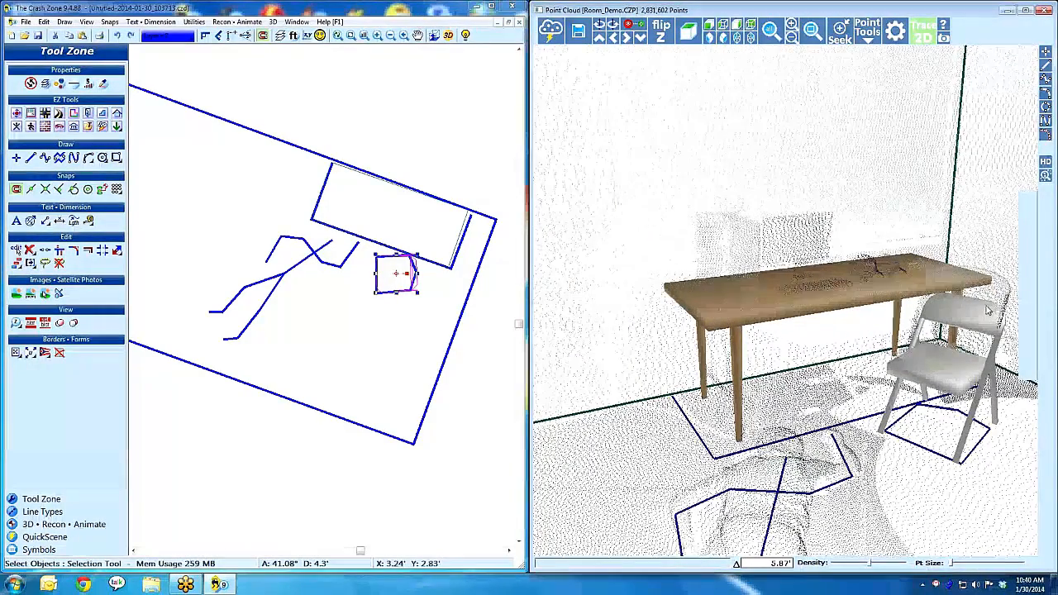
{"action": "left_click_drag", "start_coordinate": [1004, 316], "coordinate": [996, 317]}
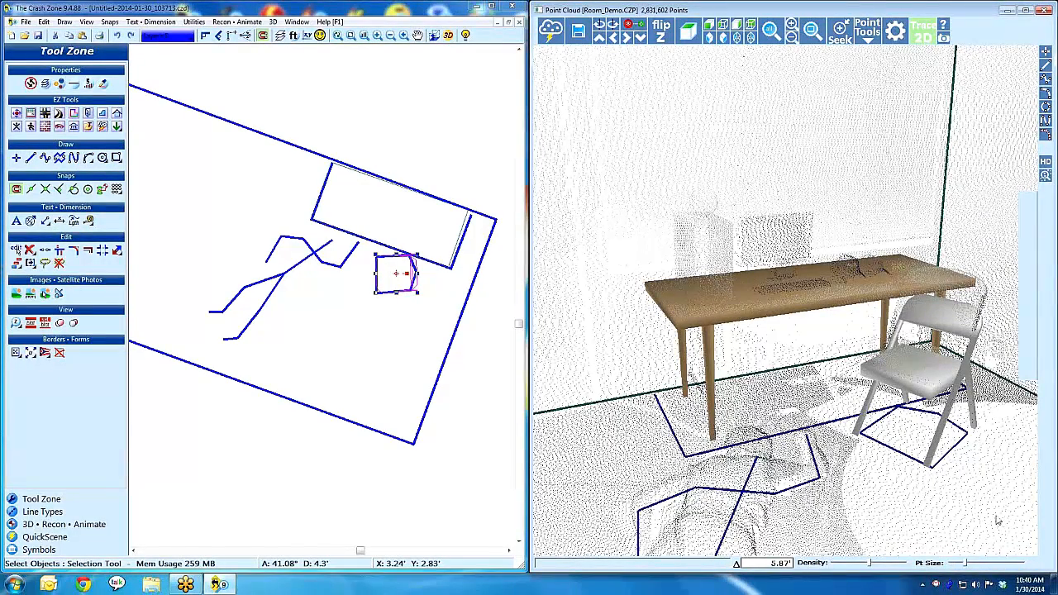
{"action": "left_click_drag", "start_coordinate": [965, 563], "coordinate": [978, 563]}
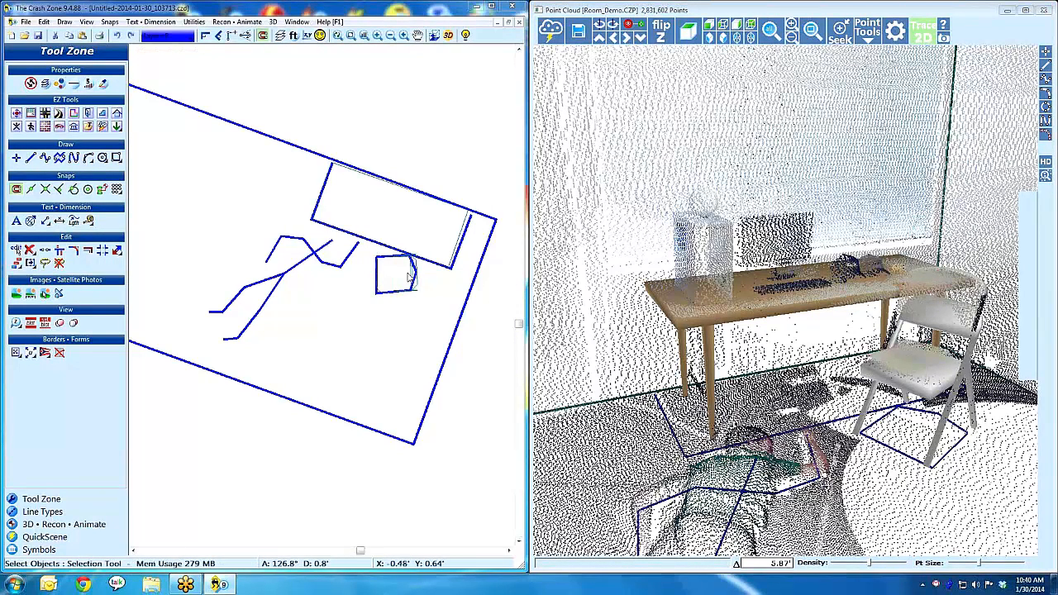
Set the folding chair's symbol height to 2.8 ft with the 3D Builder and compare it with the scanned chair.
{"action": "left_click", "coordinate": [435, 36]}
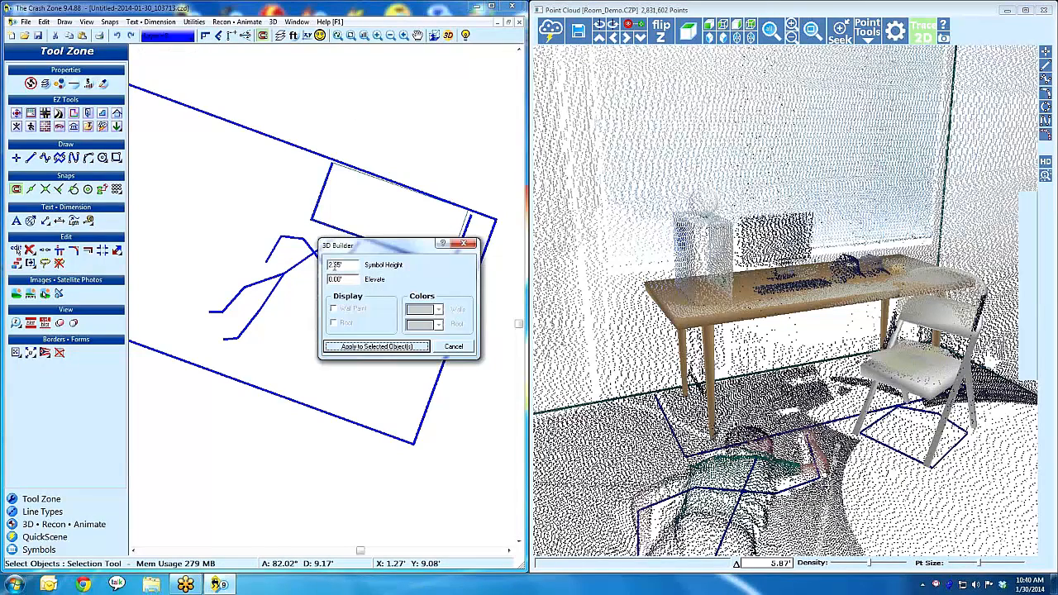
{"action": "left_click_drag", "start_coordinate": [351, 264], "coordinate": [311, 263]}
{"action": "left_click", "coordinate": [376, 346]}
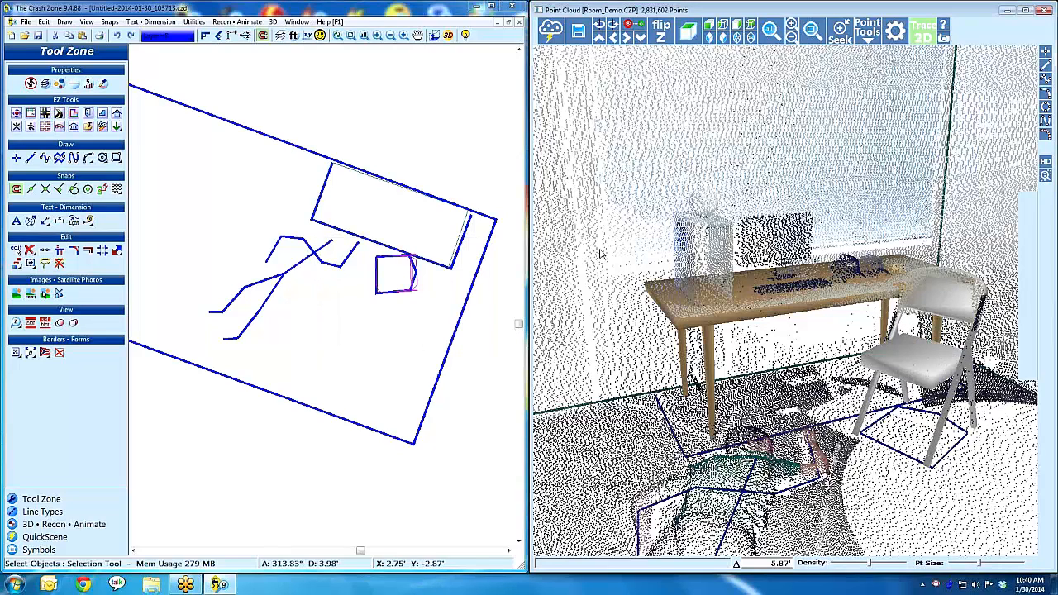
{"action": "left_click", "coordinate": [433, 36]}
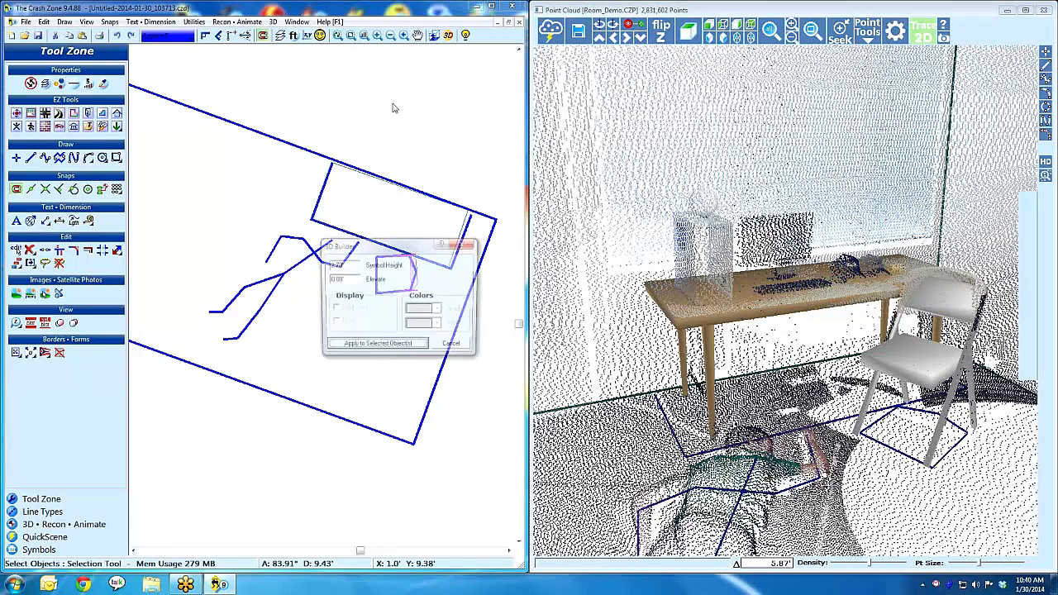
{"action": "left_click", "coordinate": [340, 264]}
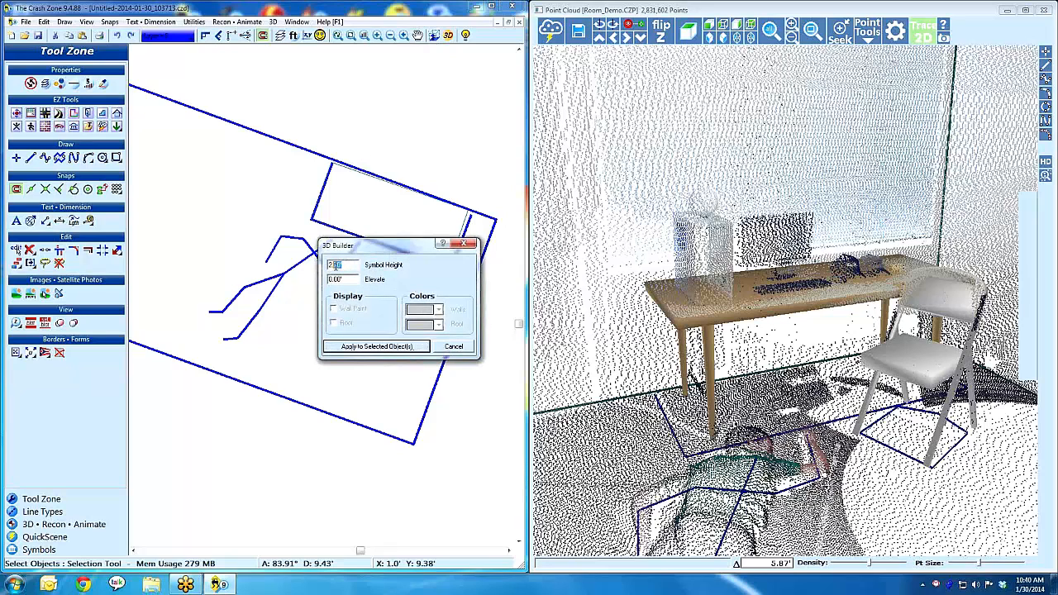
{"action": "left_click", "coordinate": [352, 347]}
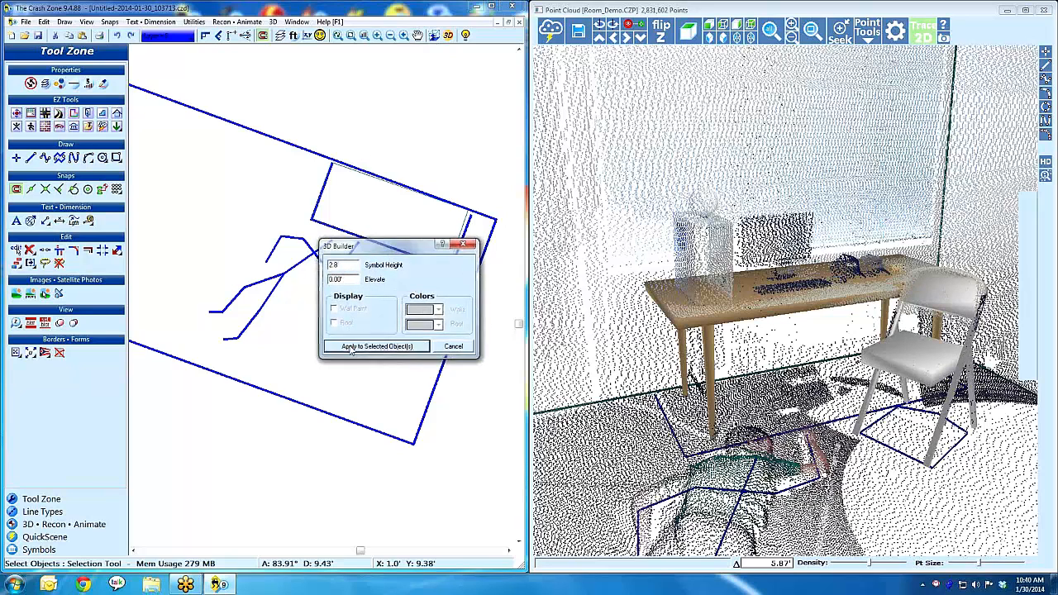
{"action": "mouse_move", "coordinate": [875, 302]}
{"action": "left_mouse_down"}
{"action": "mouse_move", "coordinate": [851, 237]}
{"action": "mouse_move", "coordinate": [815, 228]}
{"action": "left_mouse_up"}
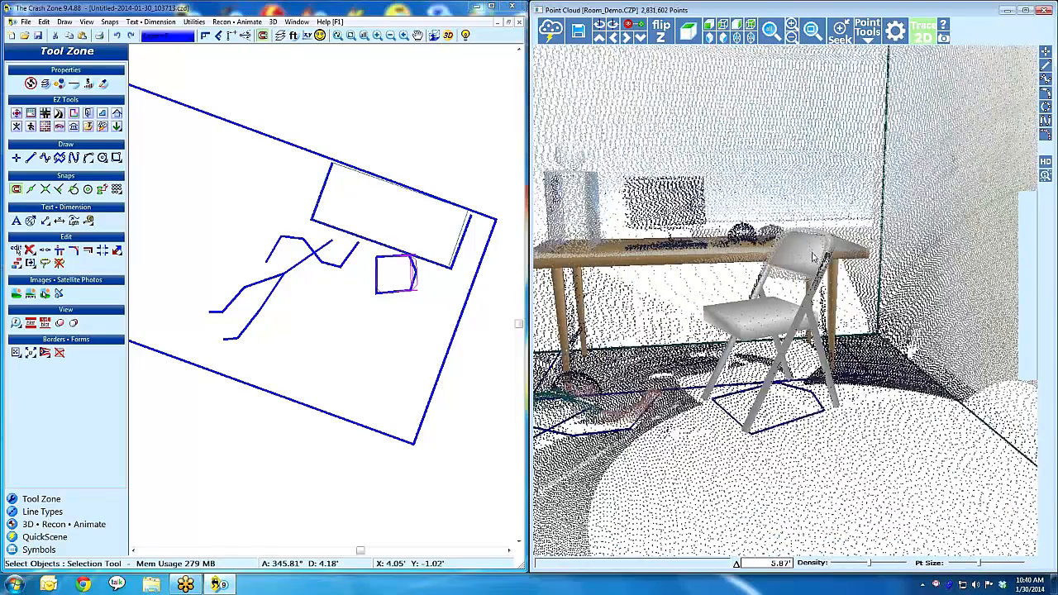
{"action": "left_click_drag", "start_coordinate": [797, 309], "coordinate": [836, 306]}
{"action": "scroll", "coordinate": [836, 306], "scroll_direction": "down", "scroll_amount": 3}
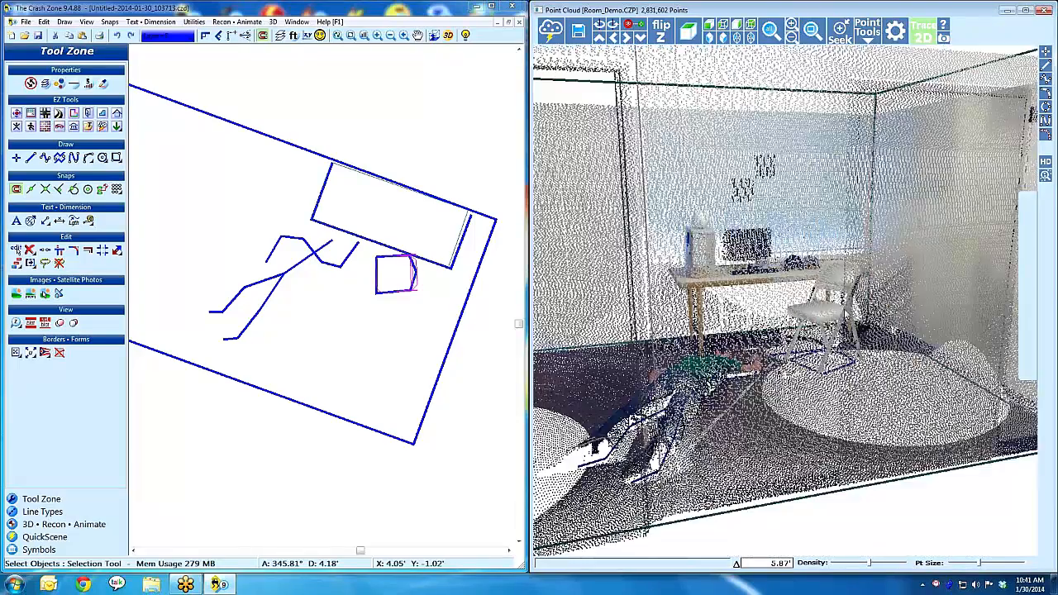
{"action": "scroll", "coordinate": [837, 306], "scroll_direction": "up", "scroll_amount": 3}
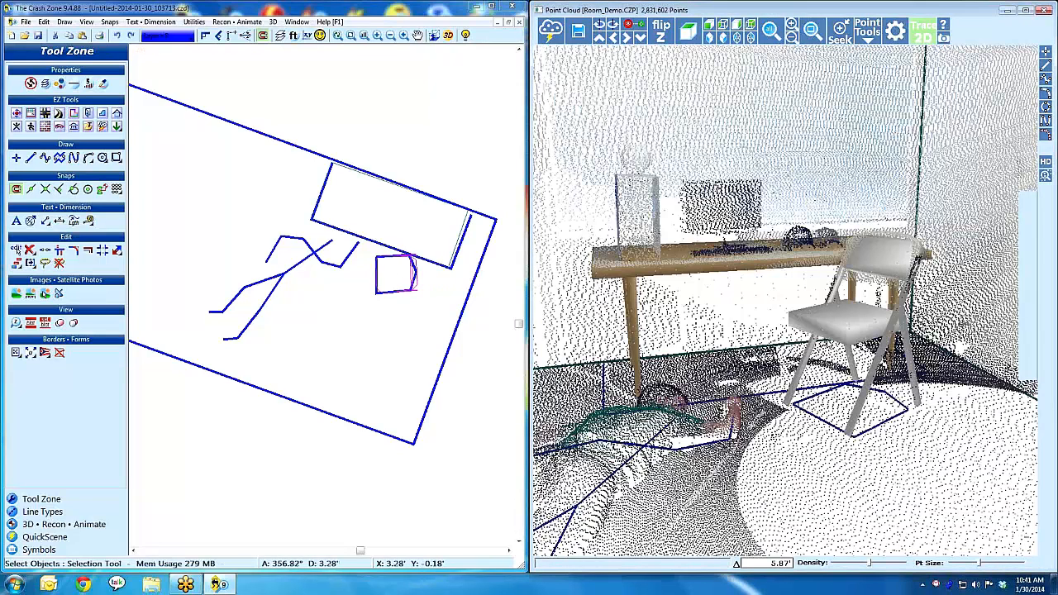
Erase the traced chair and desk outlines, keeping the furniture symbols.
{"action": "left_click", "coordinate": [417, 279]}
{"action": "key", "text": "r"}
{"action": "left_click", "coordinate": [459, 249]}
{"action": "key", "text": "e"}
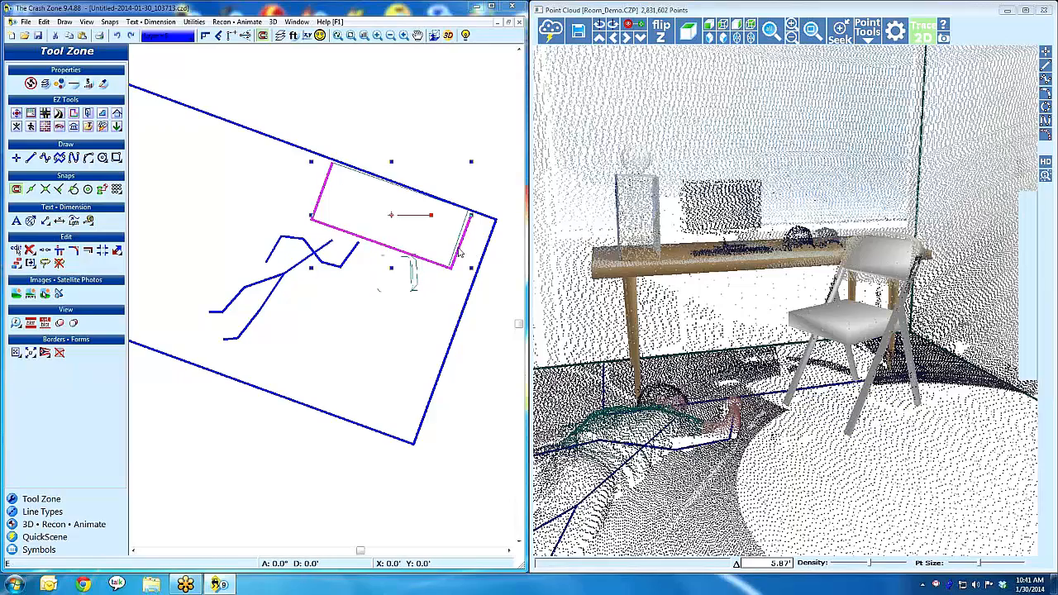
{"action": "key", "text": "r"}
Examine the furniture symbols and body trace within the scanned room from several 3D angles.
{"action": "scroll", "coordinate": [780, 339], "scroll_direction": "down", "scroll_amount": 4}
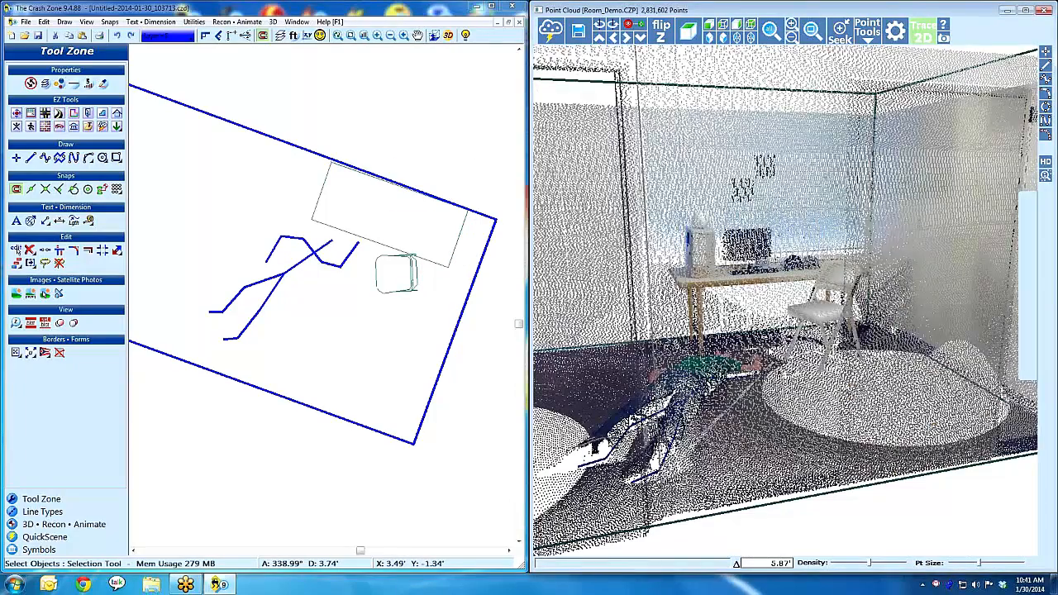
{"action": "left_click_drag", "start_coordinate": [769, 202], "coordinate": [762, 270]}
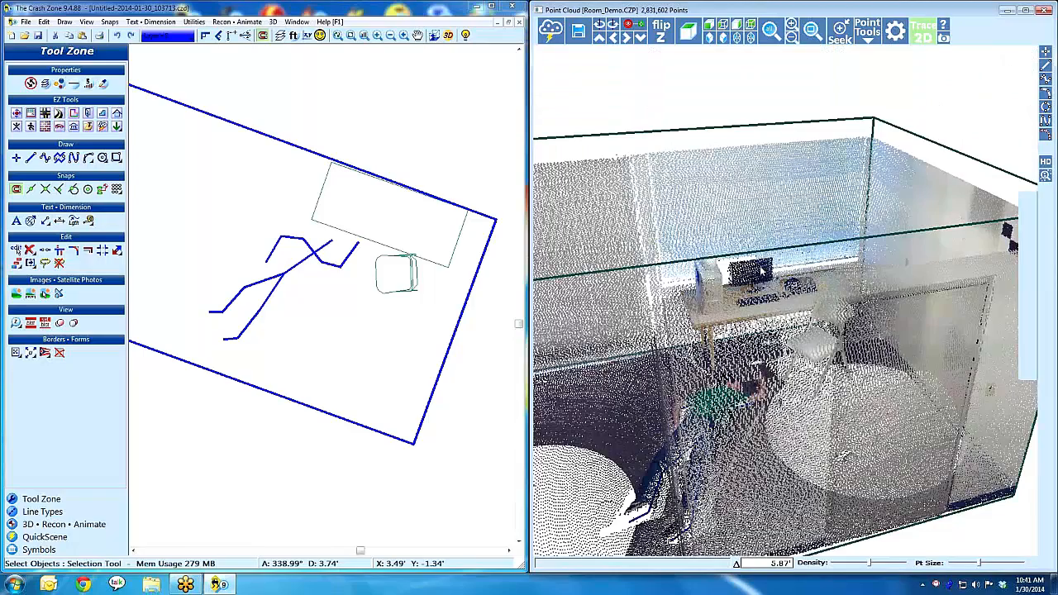
{"action": "left_click_drag", "start_coordinate": [842, 455], "coordinate": [798, 348]}
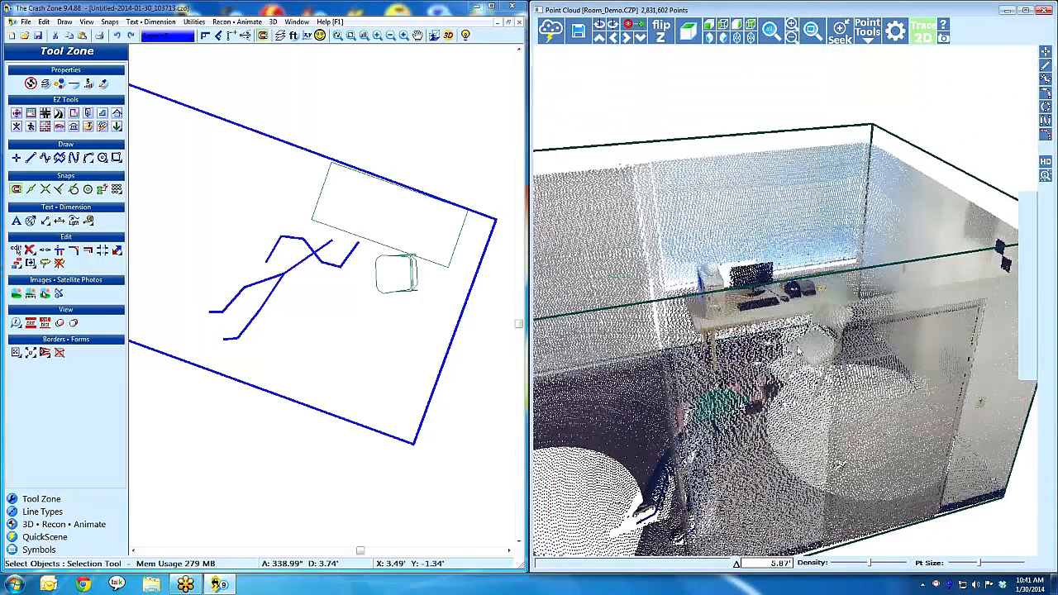
{"action": "scroll", "coordinate": [798, 345], "scroll_direction": "up", "scroll_amount": 5}
{"action": "left_click_drag", "start_coordinate": [808, 307], "coordinate": [802, 161]}
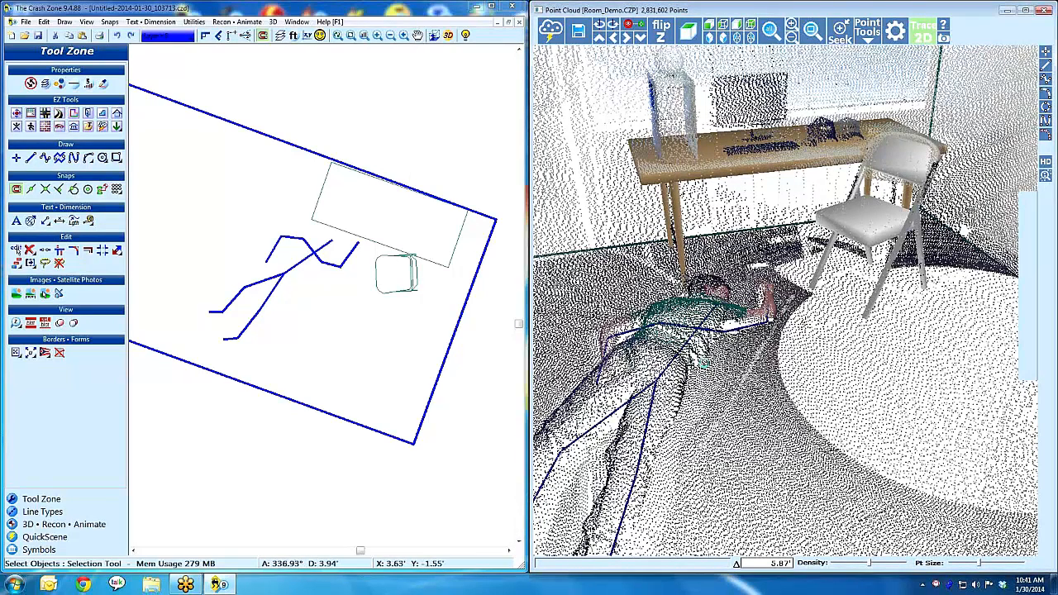
{"action": "scroll", "coordinate": [702, 364], "scroll_direction": "down", "scroll_amount": 5}
{"action": "left_click_drag", "start_coordinate": [707, 378], "coordinate": [769, 395]}
{"action": "scroll", "coordinate": [728, 329], "scroll_direction": "up", "scroll_amount": 6}
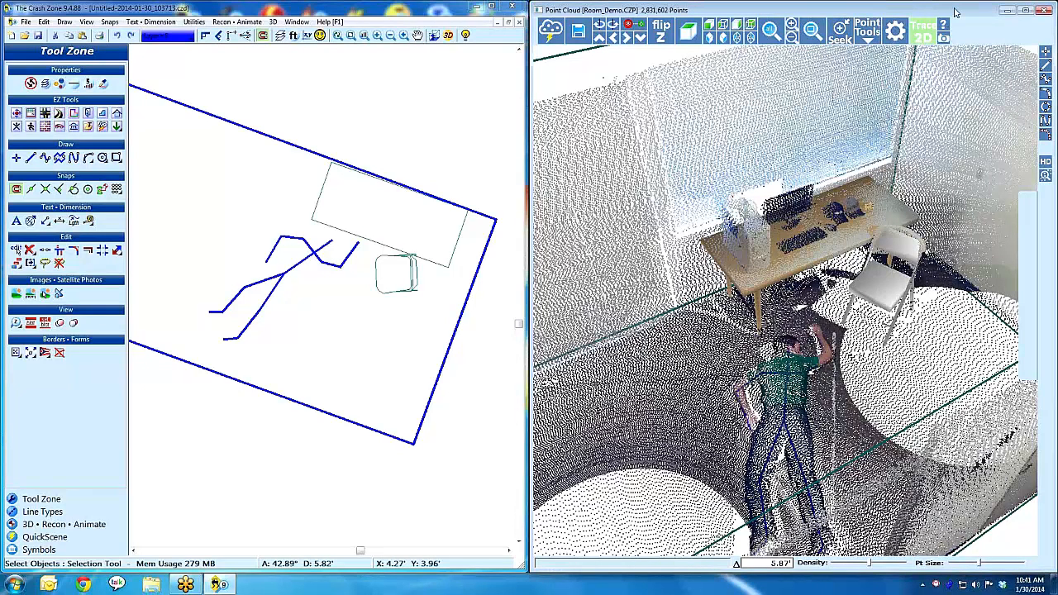
Minimize the Point Cloud window and open the EZ Body Poser beside the enlarged body trace.
{"action": "left_click", "coordinate": [1007, 11]}
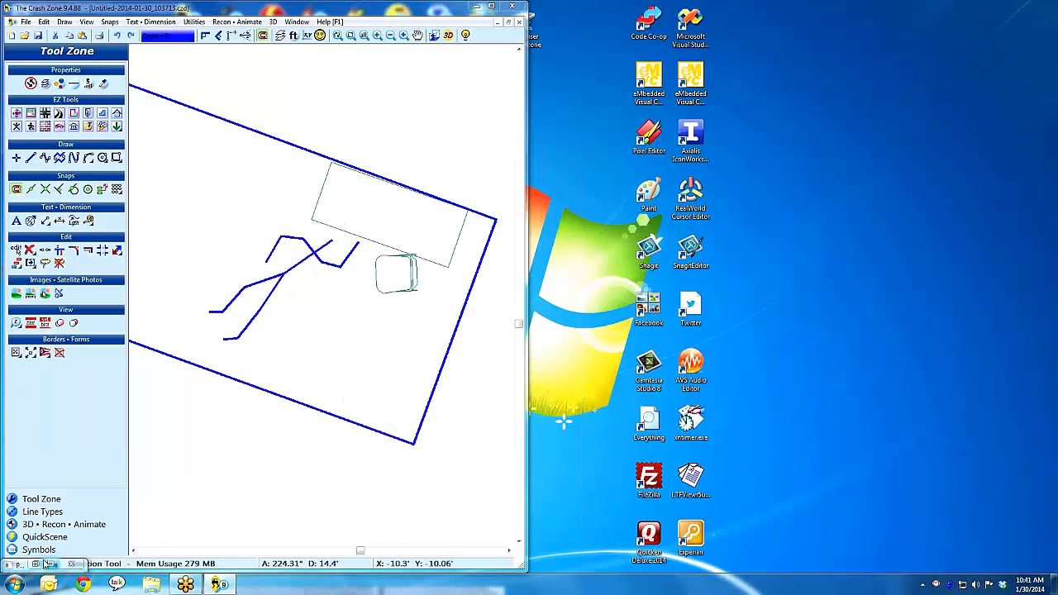
{"action": "left_click", "coordinate": [35, 563]}
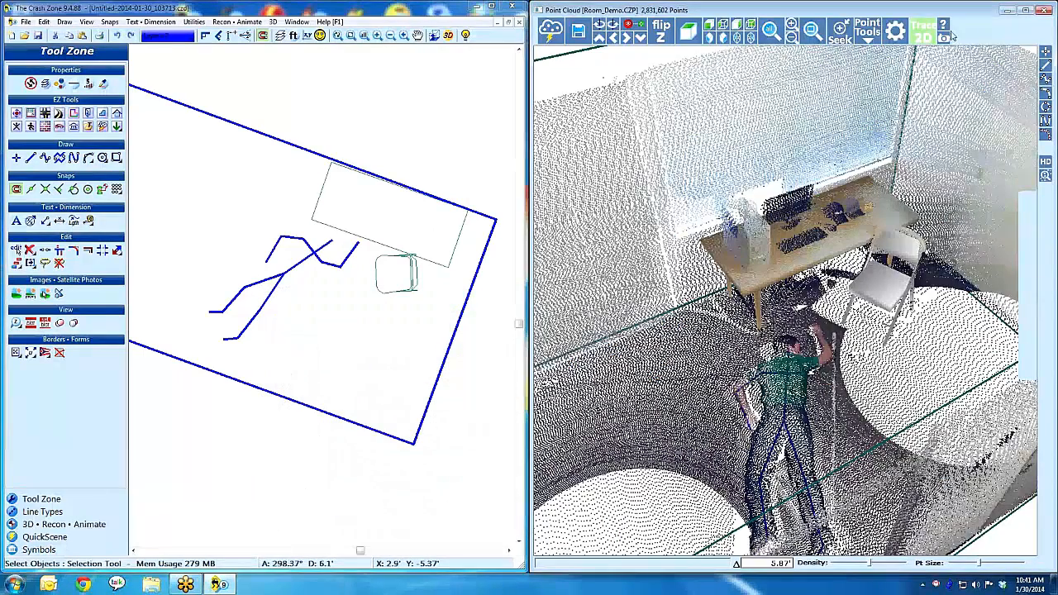
{"action": "left_click", "coordinate": [1007, 9]}
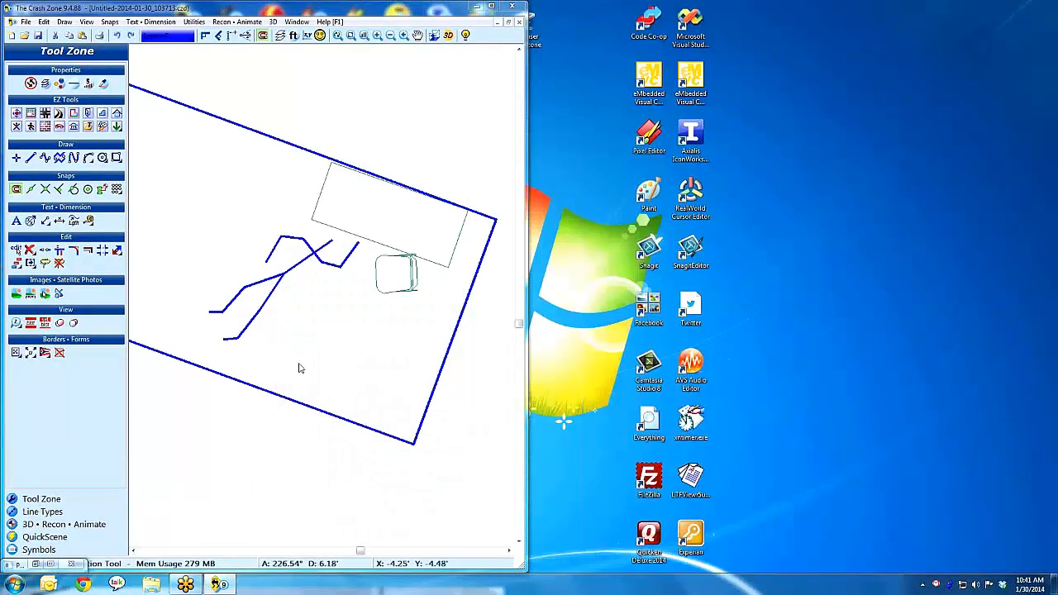
{"action": "scroll", "coordinate": [378, 264], "scroll_direction": "up", "scroll_amount": 1}
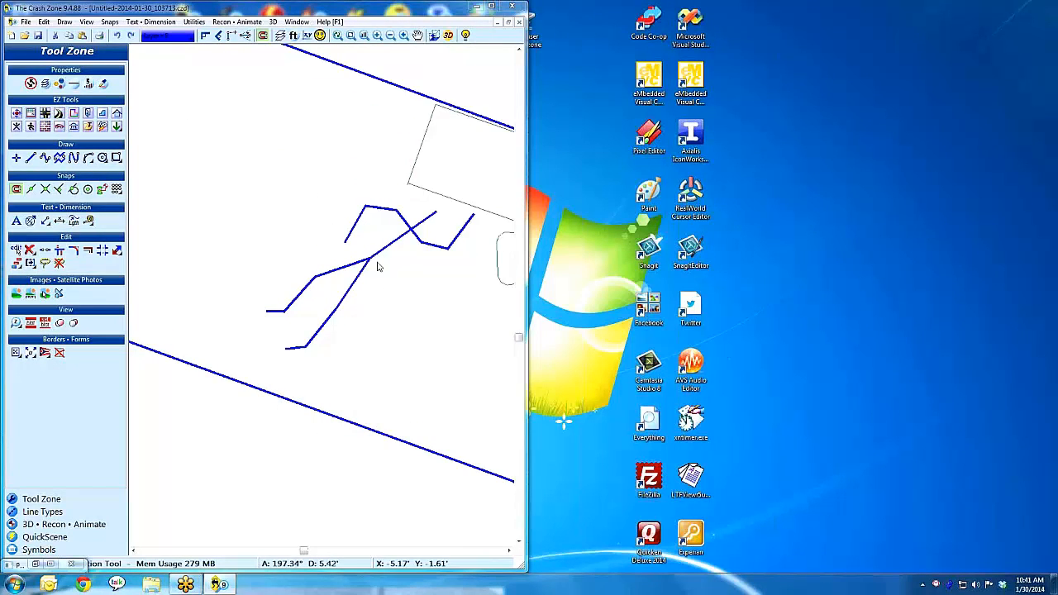
{"action": "scroll", "coordinate": [487, 348], "scroll_direction": "up", "scroll_amount": 1}
{"action": "scroll", "coordinate": [322, 300], "scroll_direction": "down", "scroll_amount": 1}
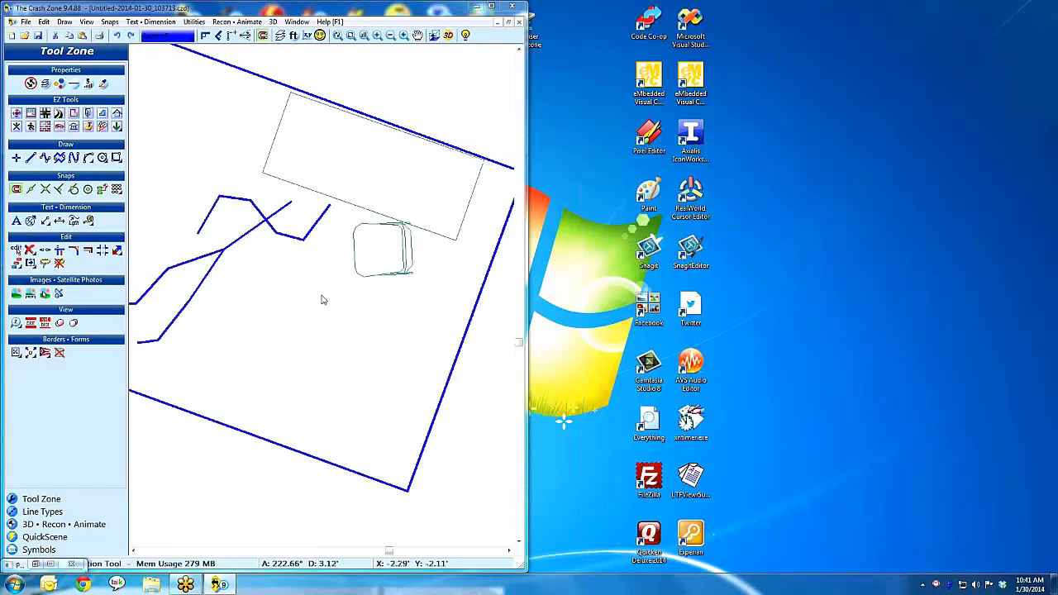
{"action": "scroll", "coordinate": [264, 282], "scroll_direction": "up", "scroll_amount": 1}
{"action": "scroll", "coordinate": [264, 283], "scroll_direction": "up", "scroll_amount": 1}
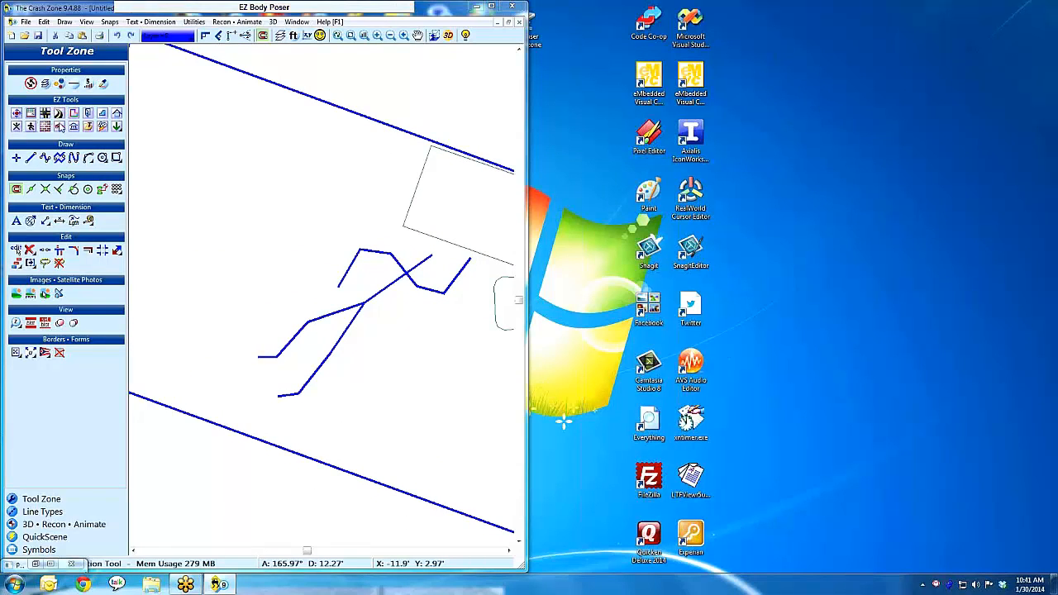
{"action": "left_click", "coordinate": [59, 127]}
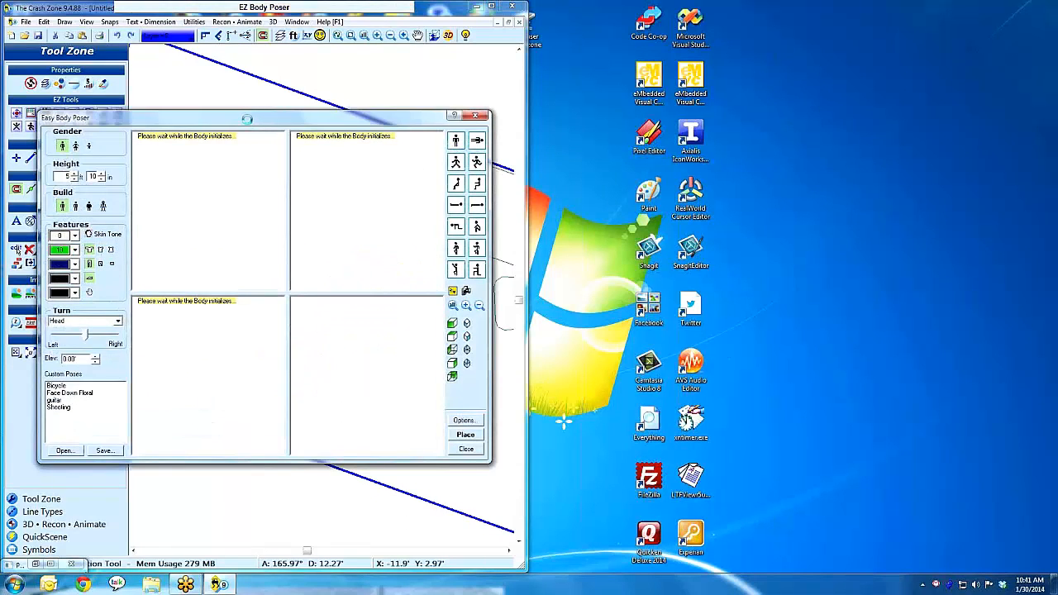
{"action": "left_click_drag", "start_coordinate": [248, 119], "coordinate": [750, 94]}
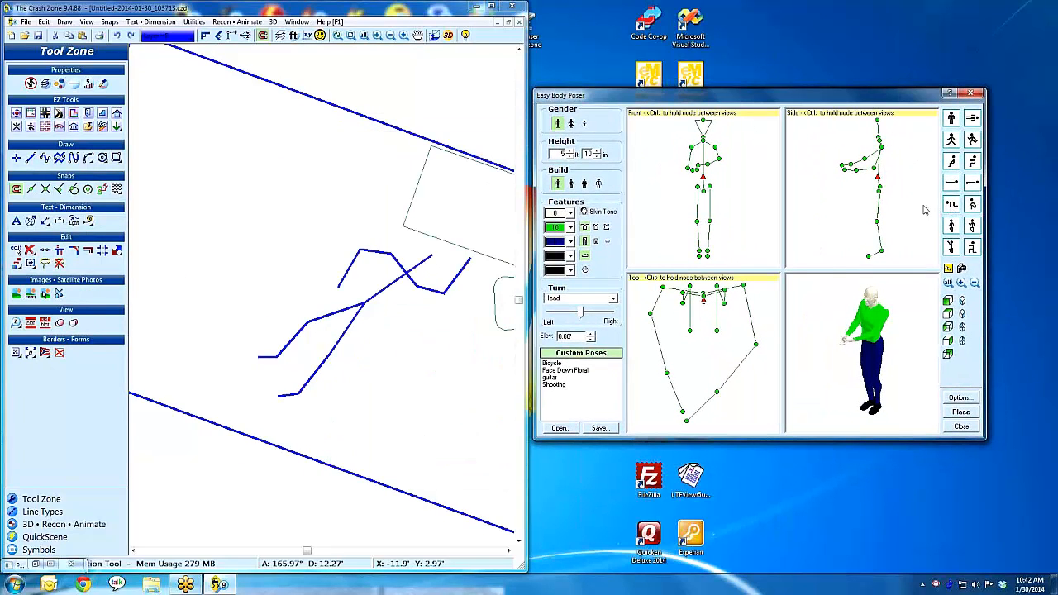
Give the figure the Face Down pose, short sleeves, a dark green shirt and skin tone 4.
{"action": "left_click", "coordinate": [973, 184]}
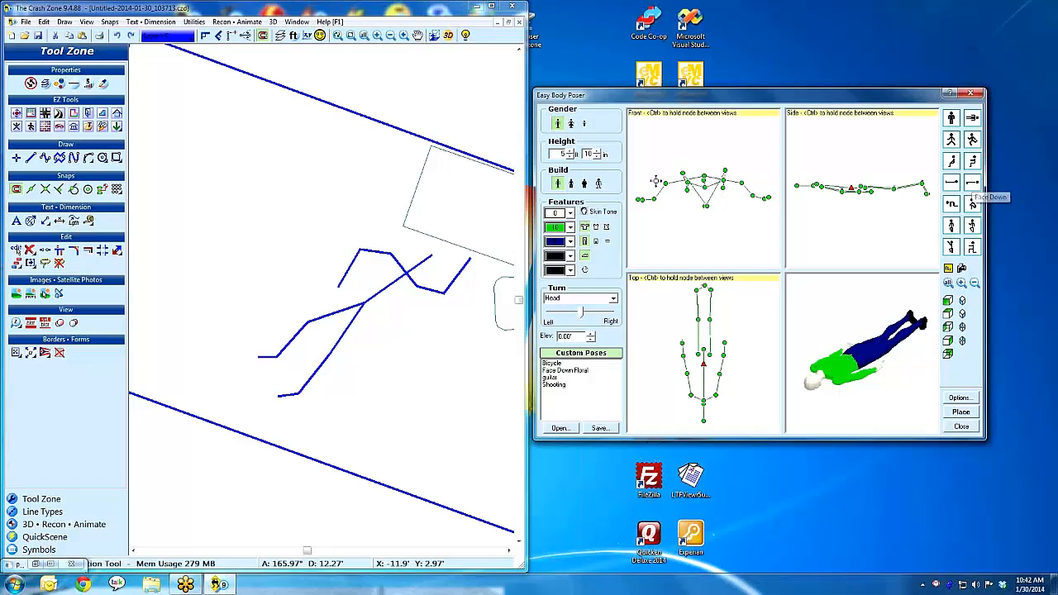
{"action": "left_click", "coordinate": [569, 228]}
{"action": "scroll", "coordinate": [572, 249], "scroll_direction": "up", "scroll_amount": 4}
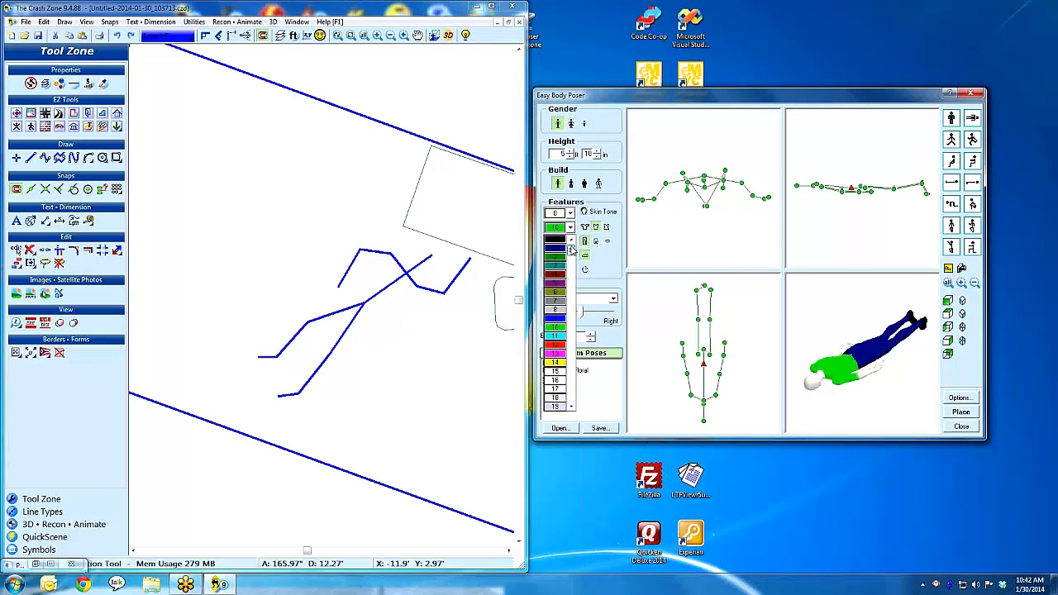
{"action": "left_click", "coordinate": [561, 258]}
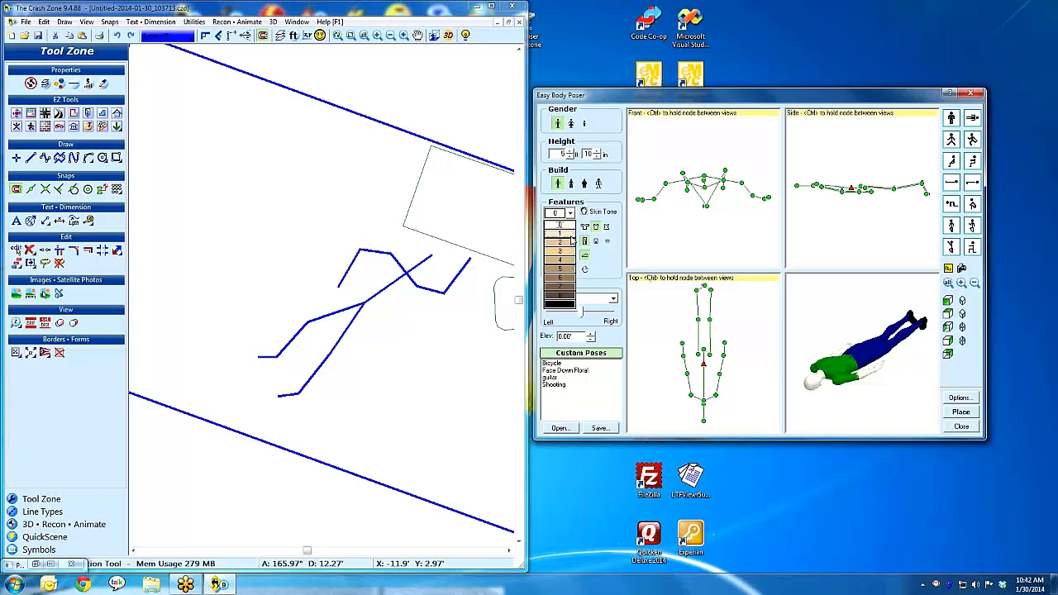
{"action": "left_click", "coordinate": [562, 259]}
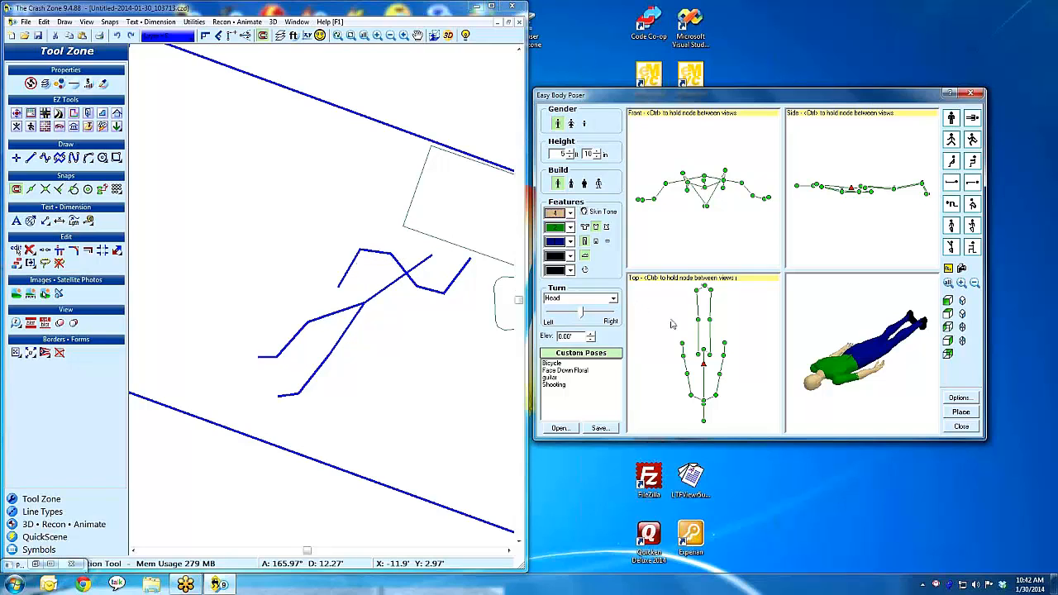
Pose the arms from above to follow the trace: right arm raised past the head, left elbow bent outward with the forearm alongside the torso.
{"action": "left_click", "coordinate": [686, 372]}
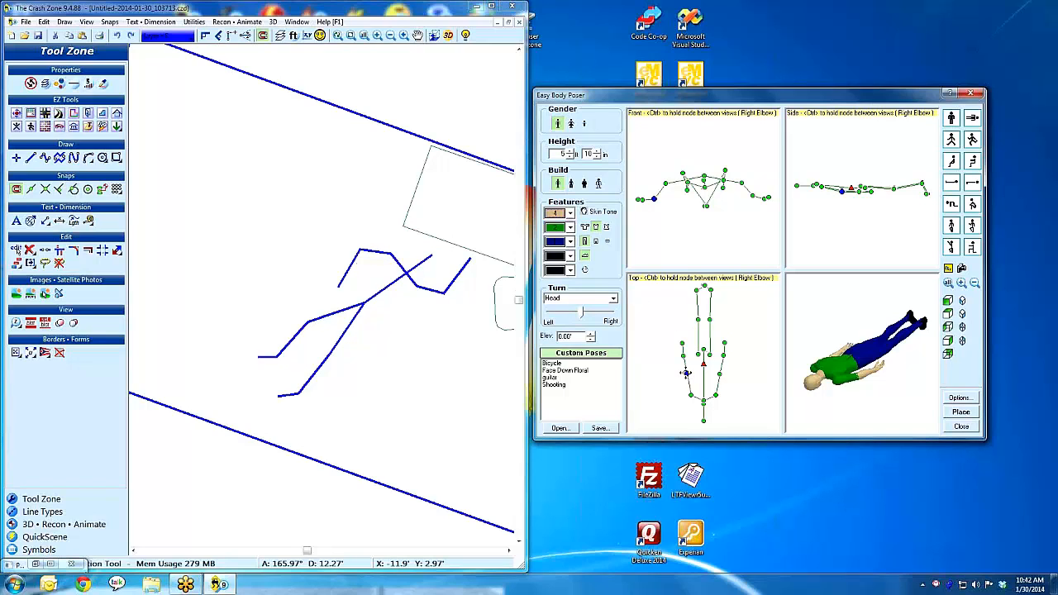
{"action": "left_click", "coordinate": [686, 373]}
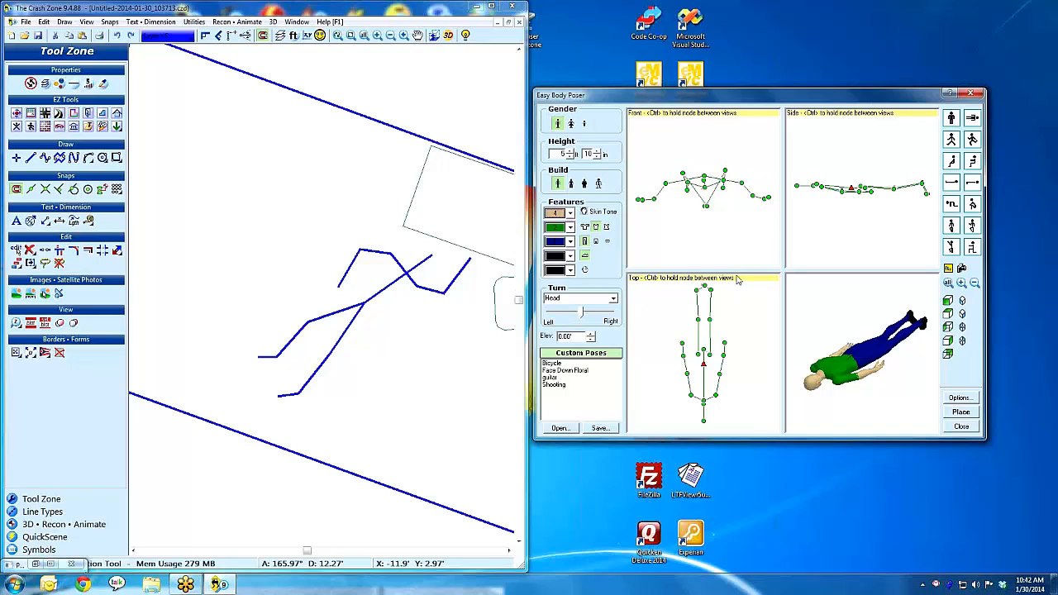
{"action": "left_click", "coordinate": [719, 372]}
{"action": "left_click_drag", "start_coordinate": [719, 372], "coordinate": [683, 418]}
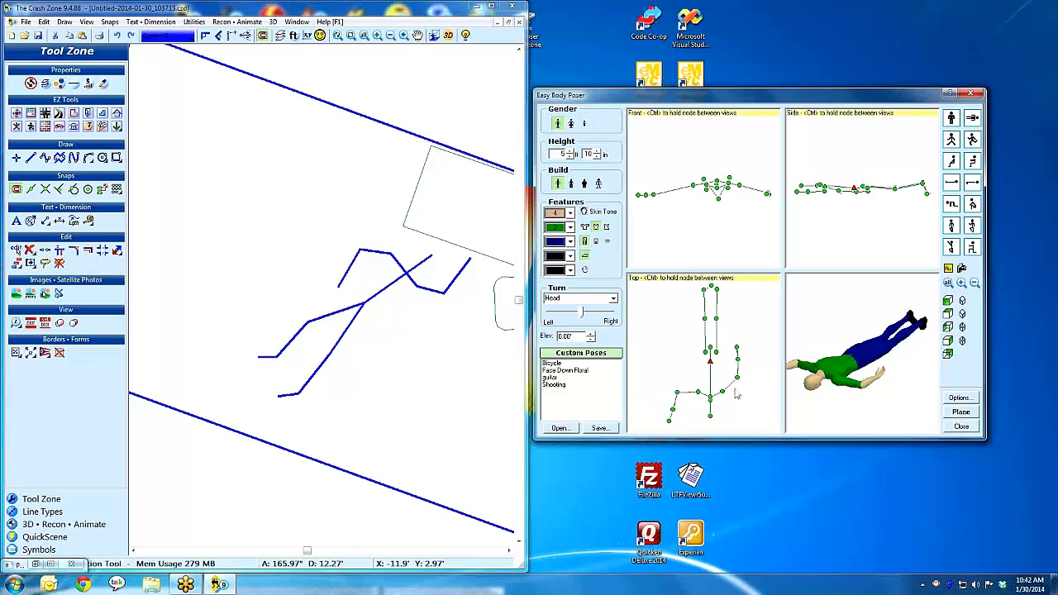
{"action": "left_click", "coordinate": [948, 315]}
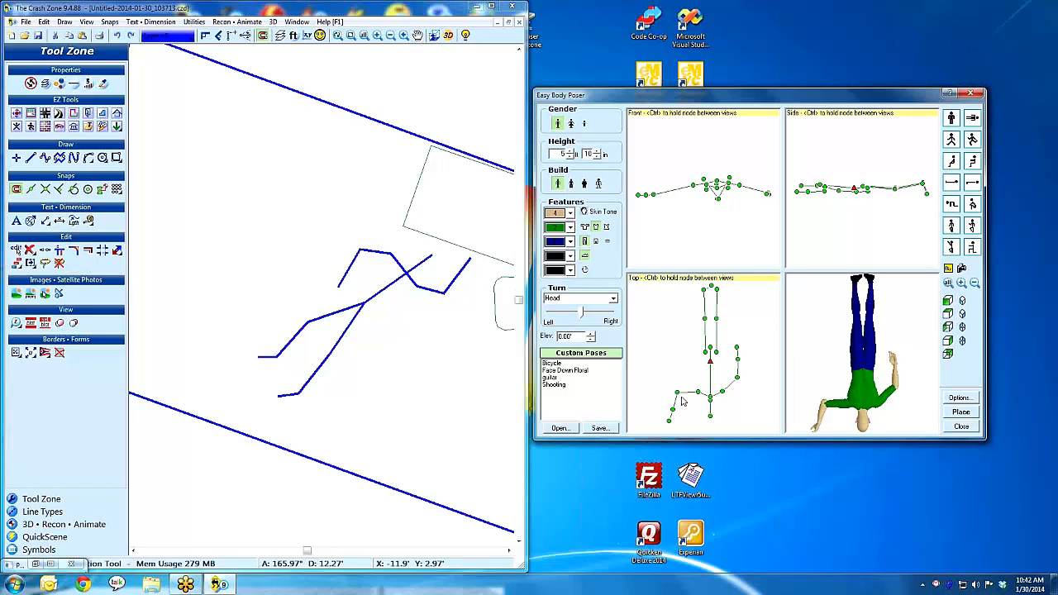
{"action": "left_click_drag", "start_coordinate": [681, 398], "coordinate": [684, 419]}
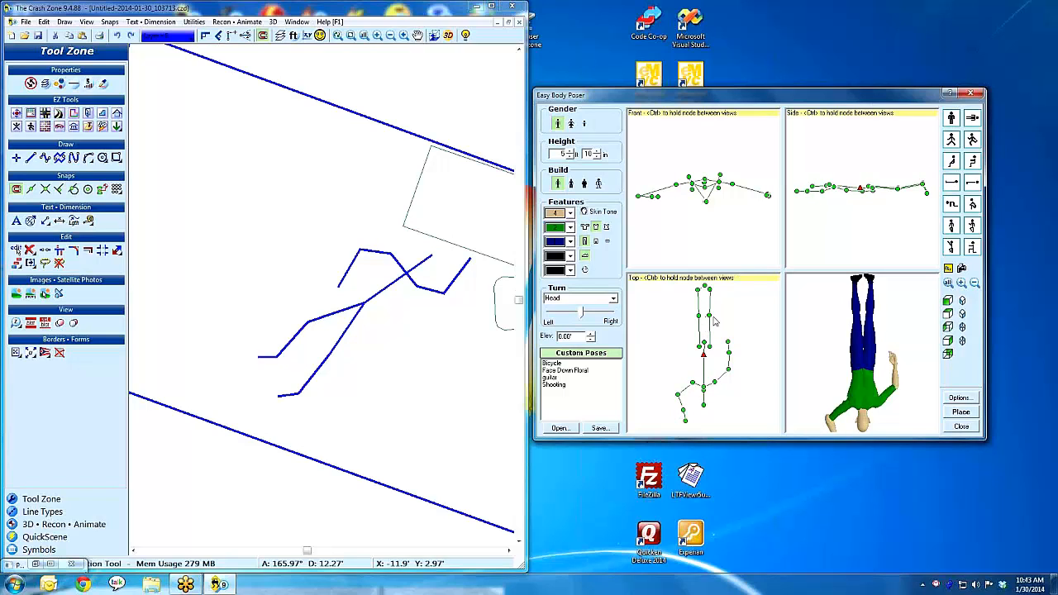
Spread and bend the figure's legs at the knees and turn its head to the right.
{"action": "left_click_drag", "start_coordinate": [709, 316], "coordinate": [711, 285]}
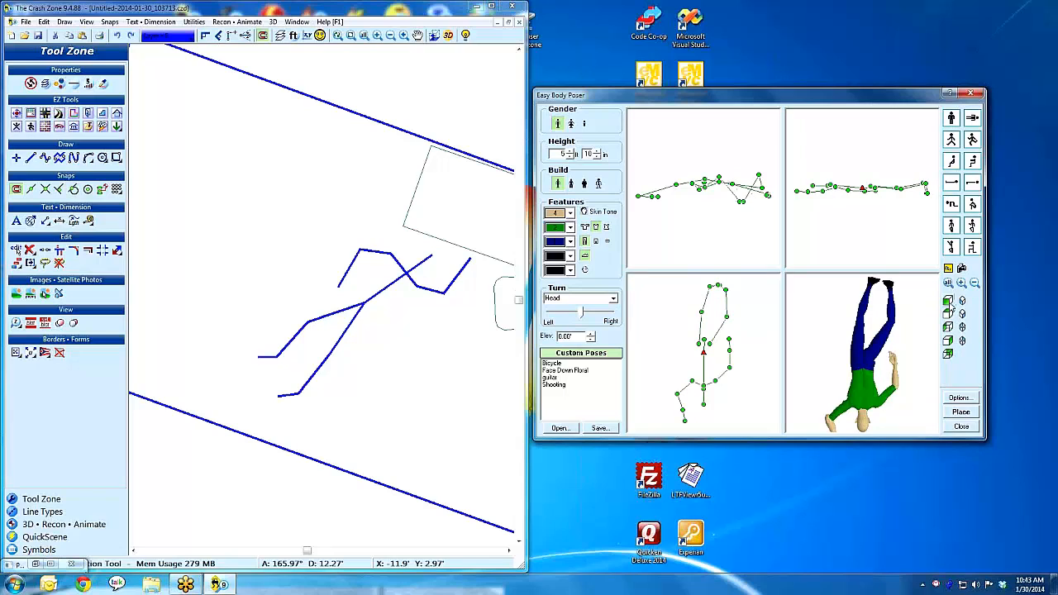
{"action": "left_click", "coordinate": [961, 301]}
{"action": "left_click_drag", "start_coordinate": [928, 358], "coordinate": [868, 383]}
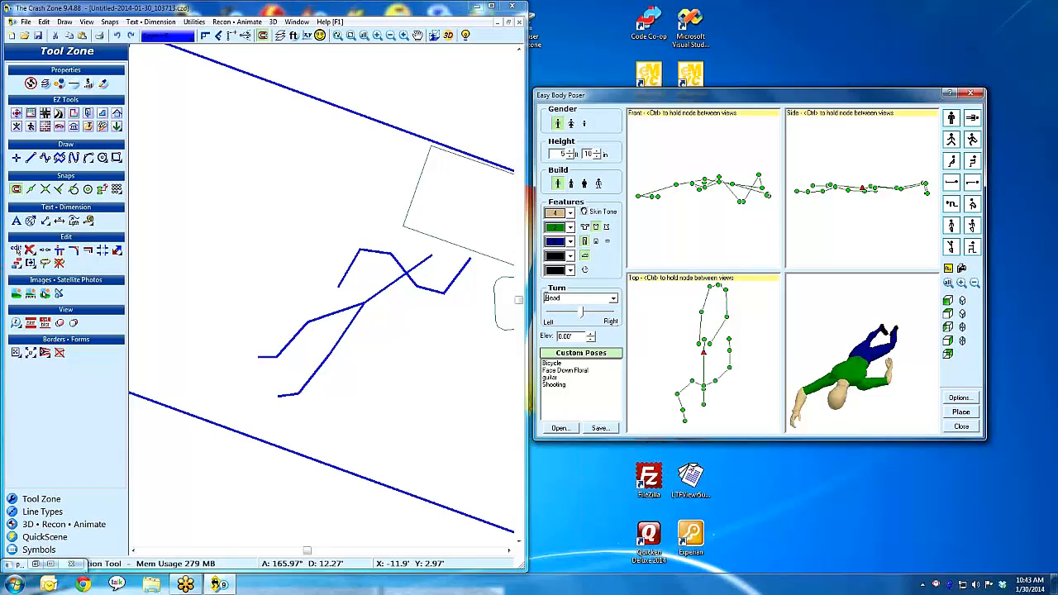
{"action": "mouse_move", "coordinate": [581, 311]}
{"action": "left_mouse_down"}
{"action": "mouse_move", "coordinate": [606, 311]}
{"action": "mouse_move", "coordinate": [596, 312]}
{"action": "left_mouse_up"}
Place the posed figure at the hip junction of the body trace, rotated so its torso follows the traced spine line.
{"action": "left_click", "coordinate": [960, 413]}
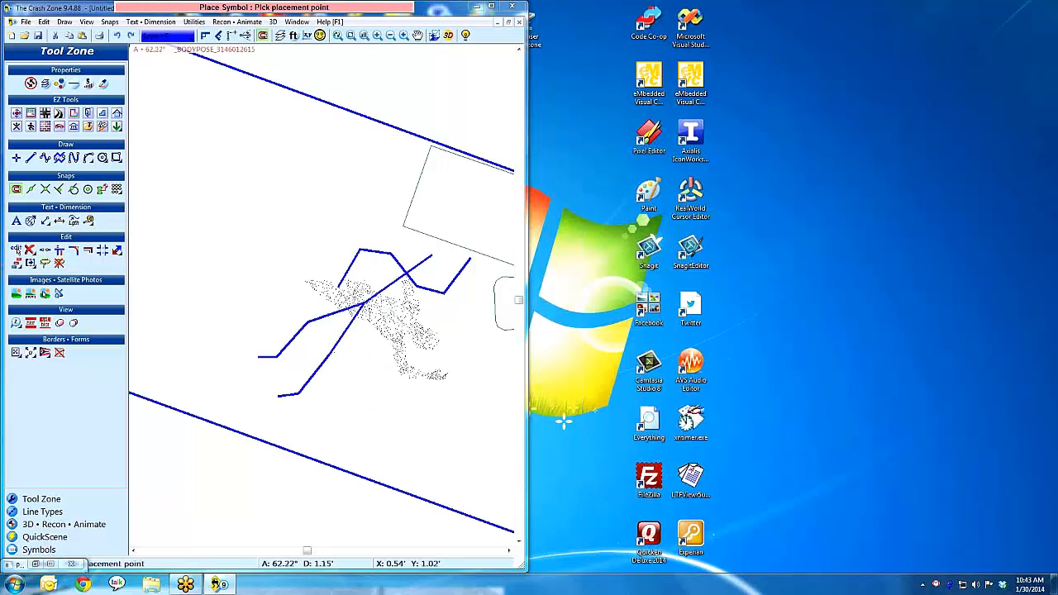
{"action": "left_click", "coordinate": [329, 261]}
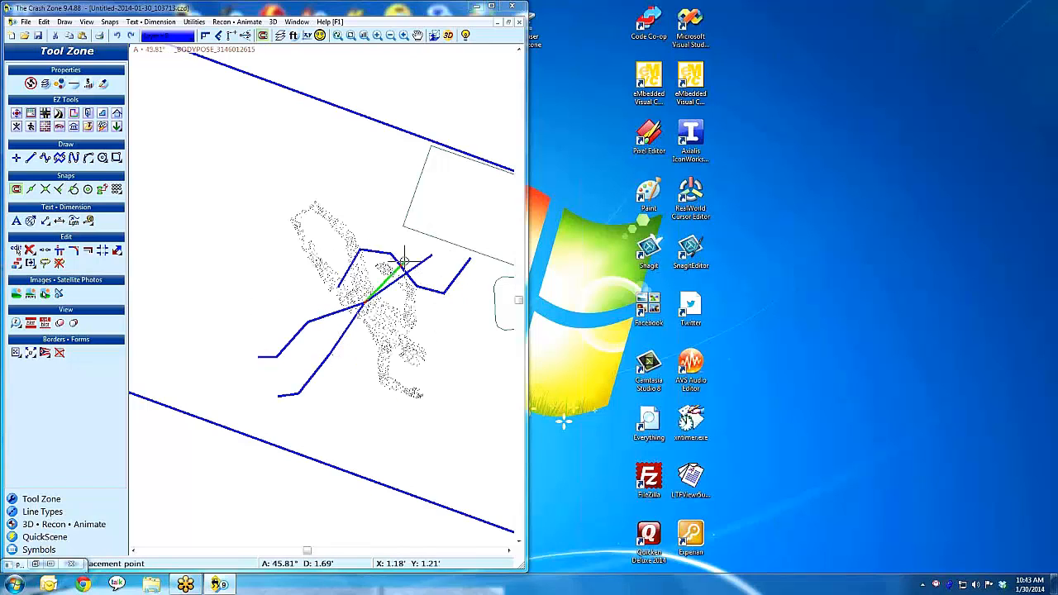
{"action": "left_click", "coordinate": [333, 262]}
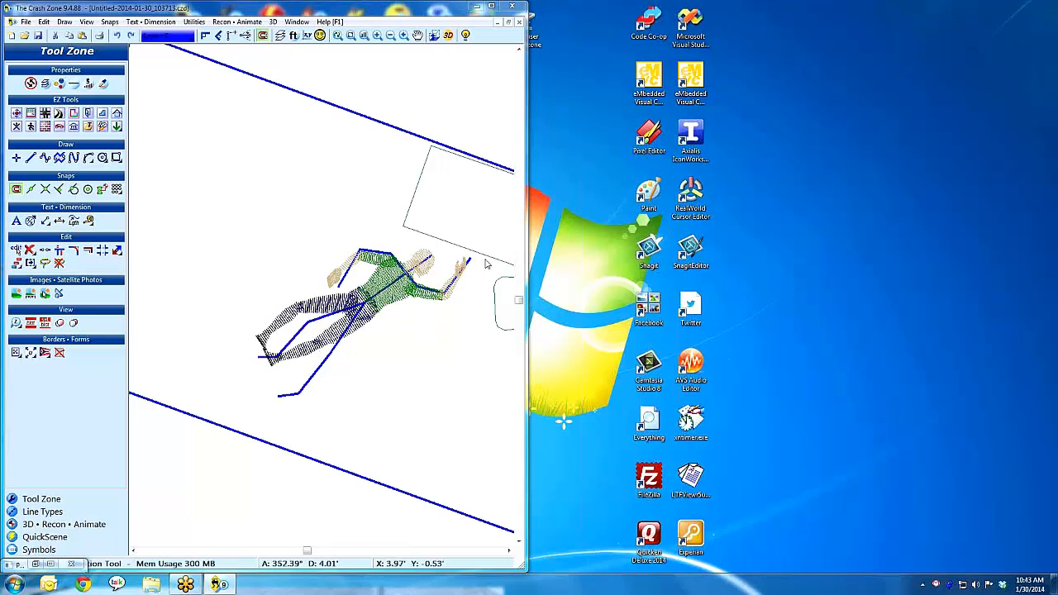
Reopen the placed figure in the body poser beside the drawing, shift its legs toward the traced leg lines, and update it.
{"action": "double_click", "coordinate": [388, 300]}
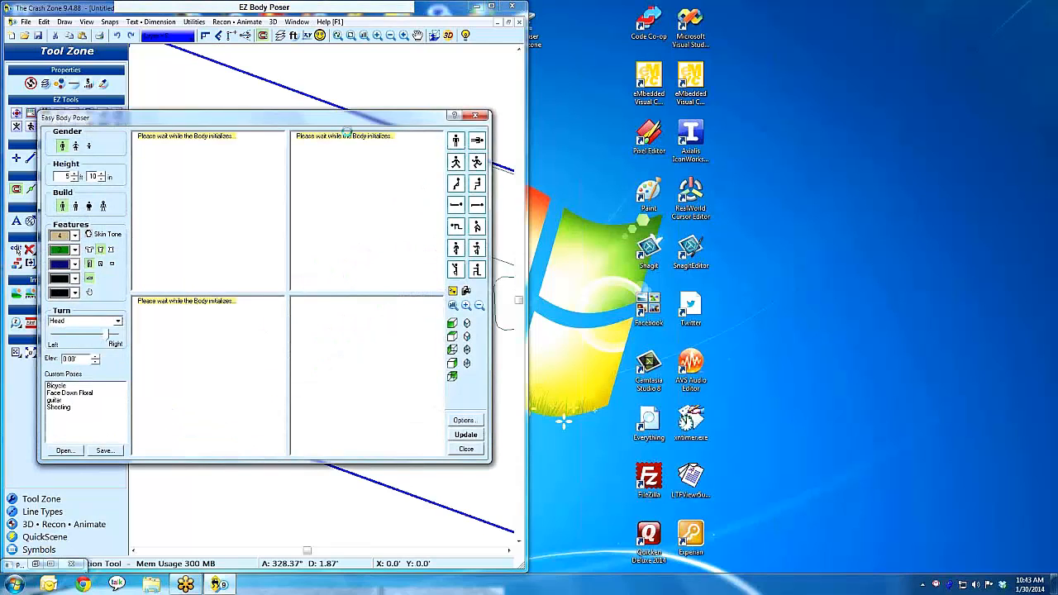
{"action": "left_click_drag", "start_coordinate": [385, 122], "coordinate": [868, 110]}
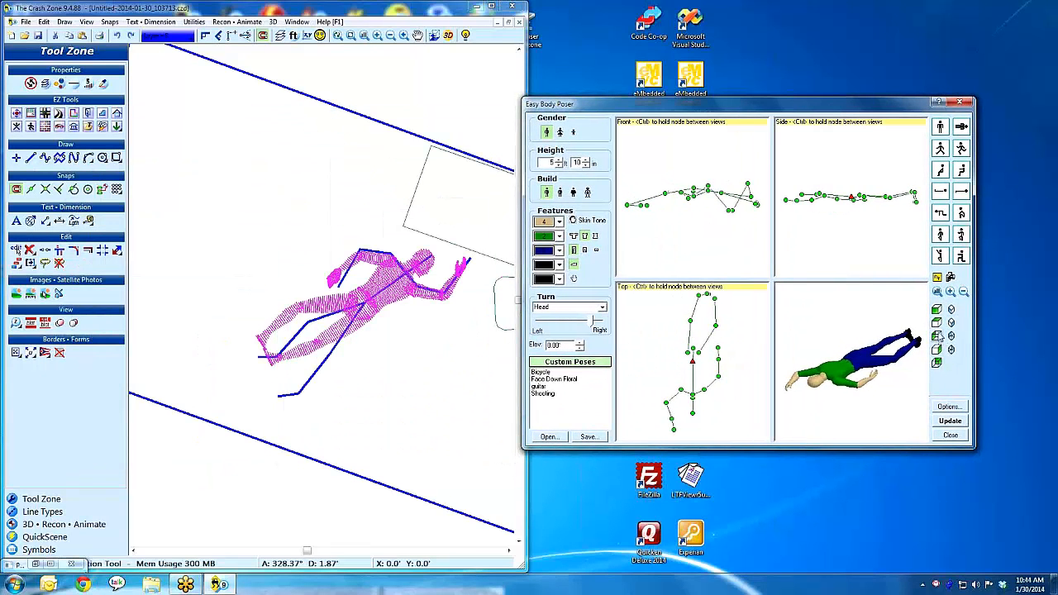
{"action": "left_click", "coordinate": [938, 323]}
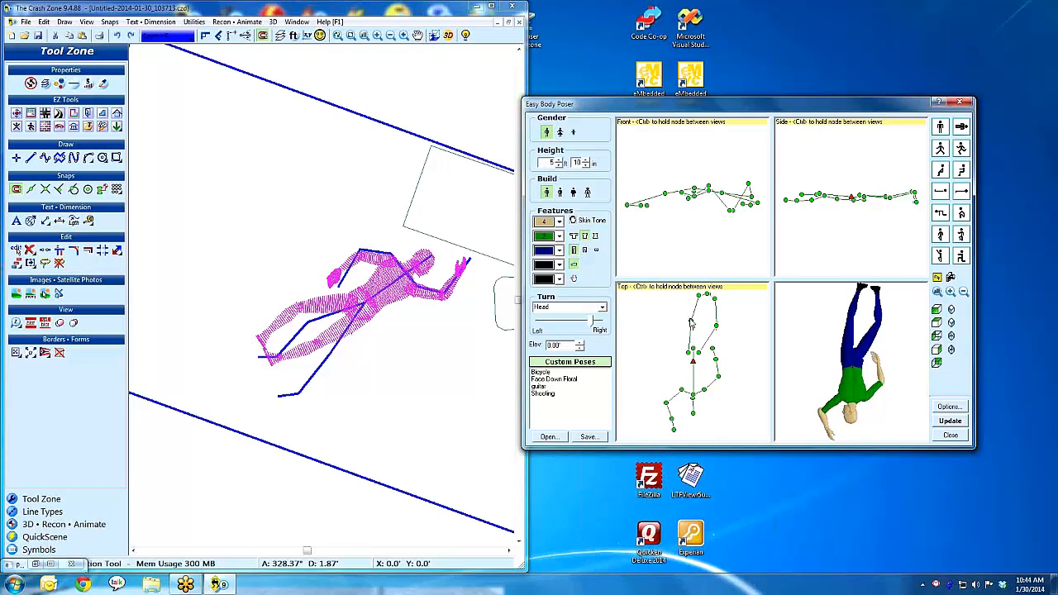
{"action": "mouse_move", "coordinate": [690, 318]}
{"action": "left_mouse_down"}
{"action": "mouse_move", "coordinate": [681, 314]}
{"action": "mouse_move", "coordinate": [716, 328]}
{"action": "mouse_move", "coordinate": [706, 322]}
{"action": "left_mouse_up"}
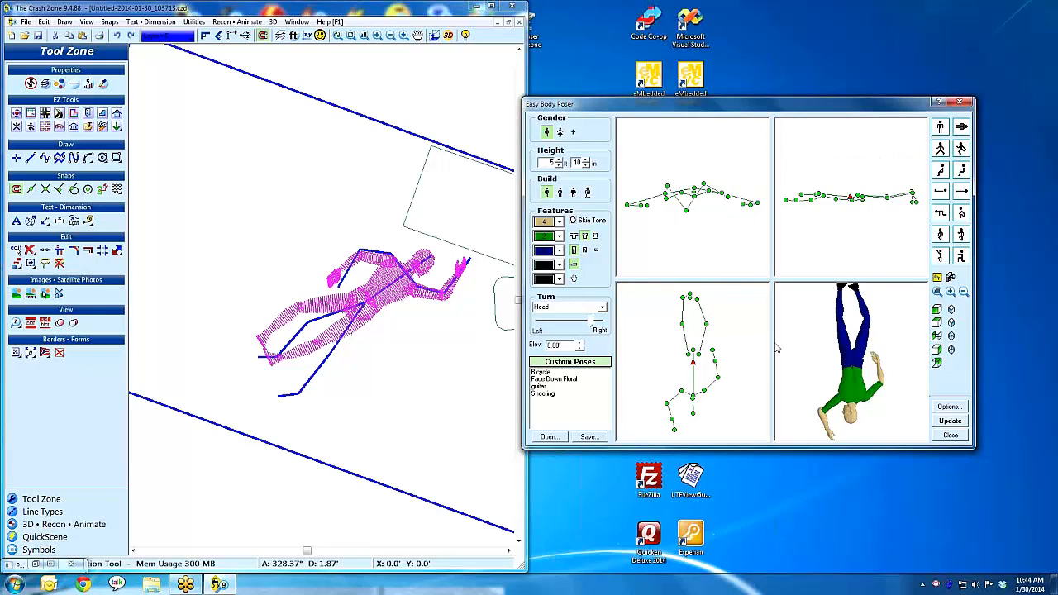
{"action": "left_click", "coordinate": [949, 422]}
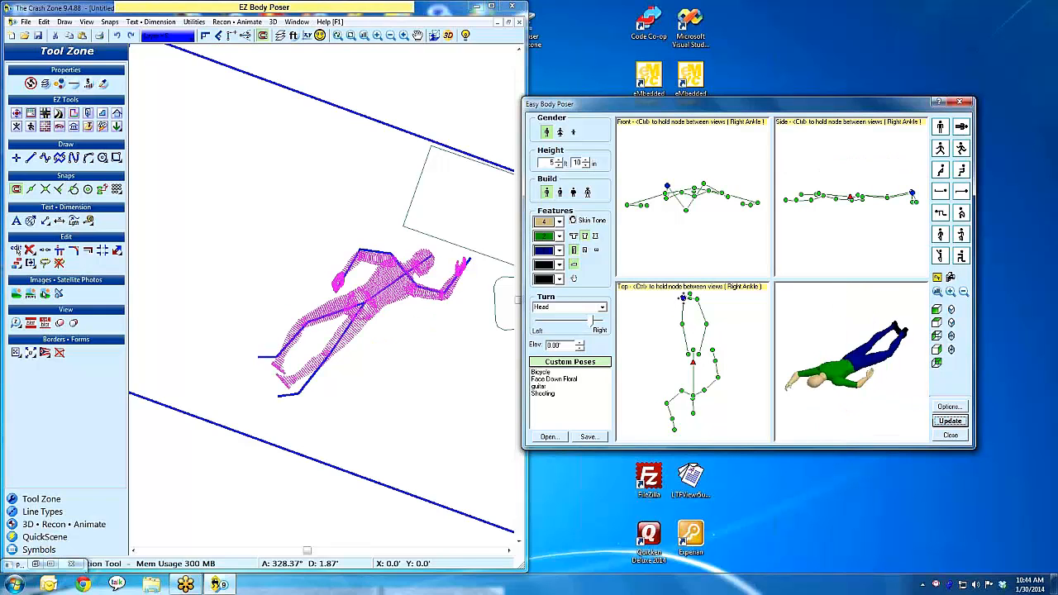
Move the figure's right ankle and foot outward to the trace, update and close the poser, and restore the Point Cloud window.
{"action": "left_click_drag", "start_coordinate": [683, 298], "coordinate": [677, 298]}
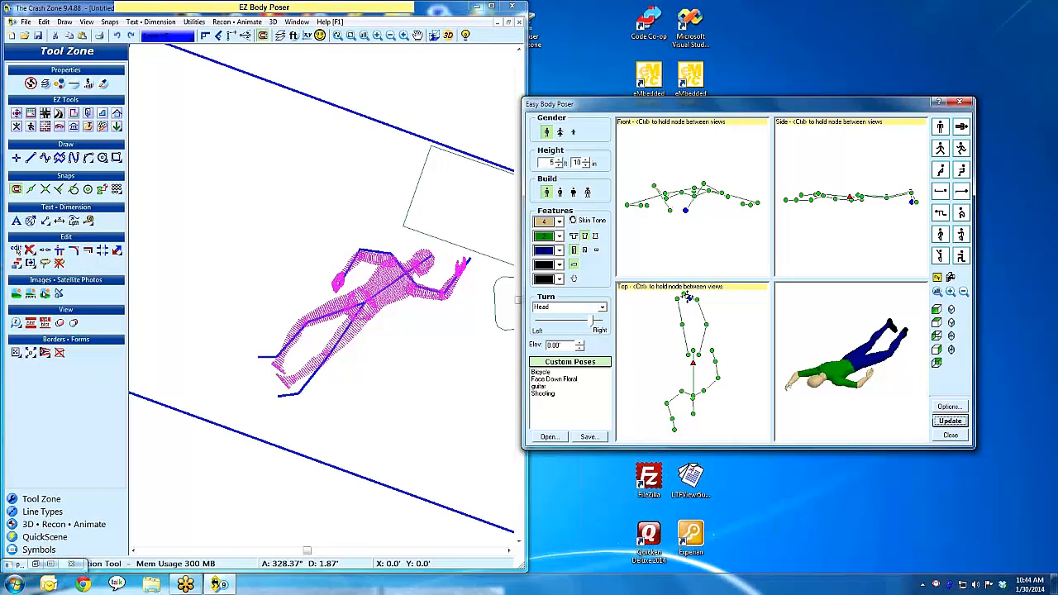
{"action": "left_click", "coordinate": [942, 420]}
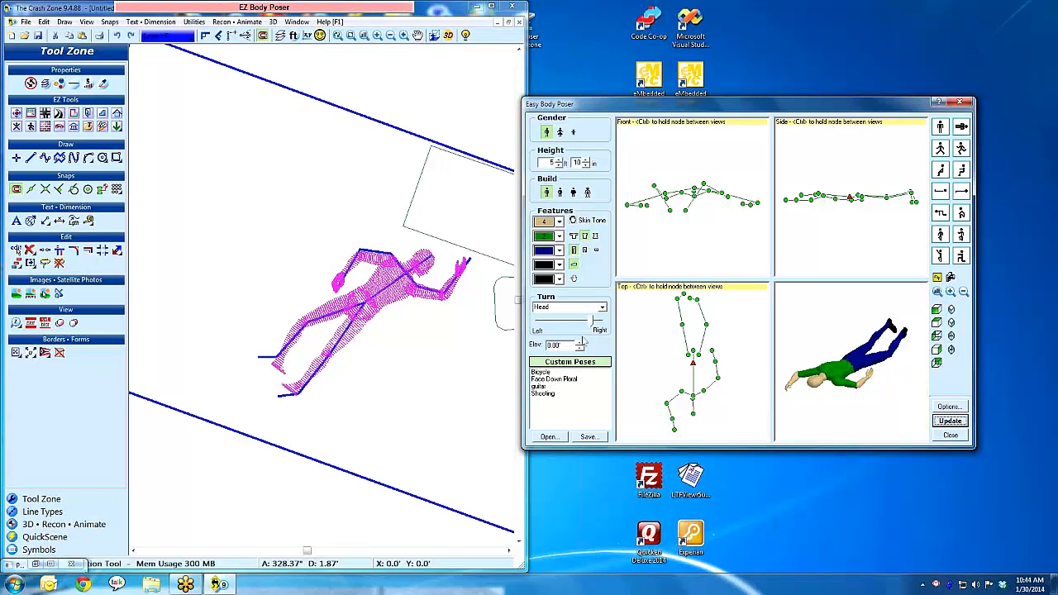
{"action": "left_click", "coordinate": [950, 436]}
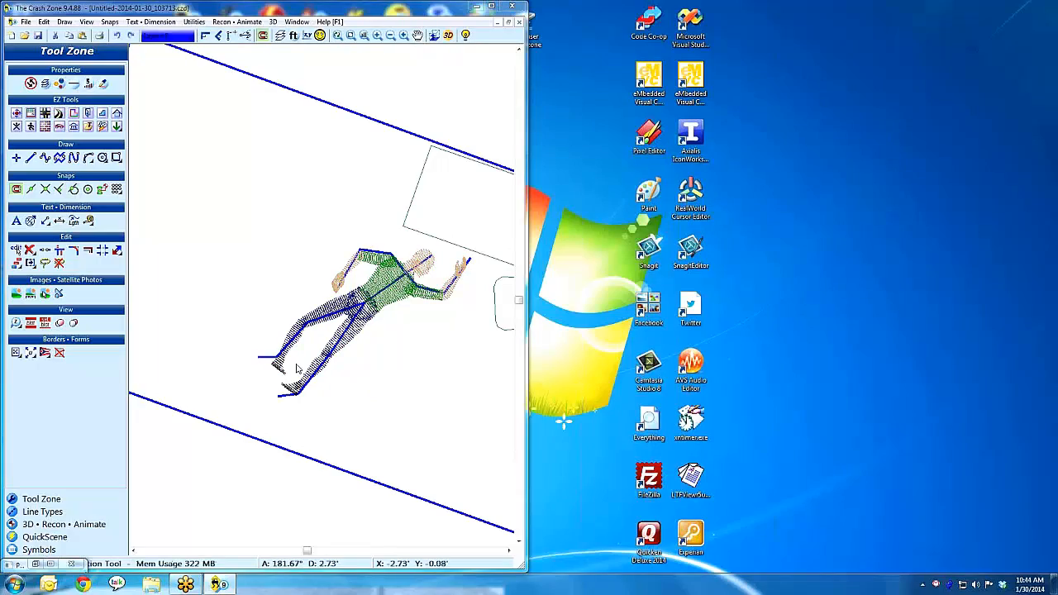
{"action": "left_click", "coordinate": [33, 565]}
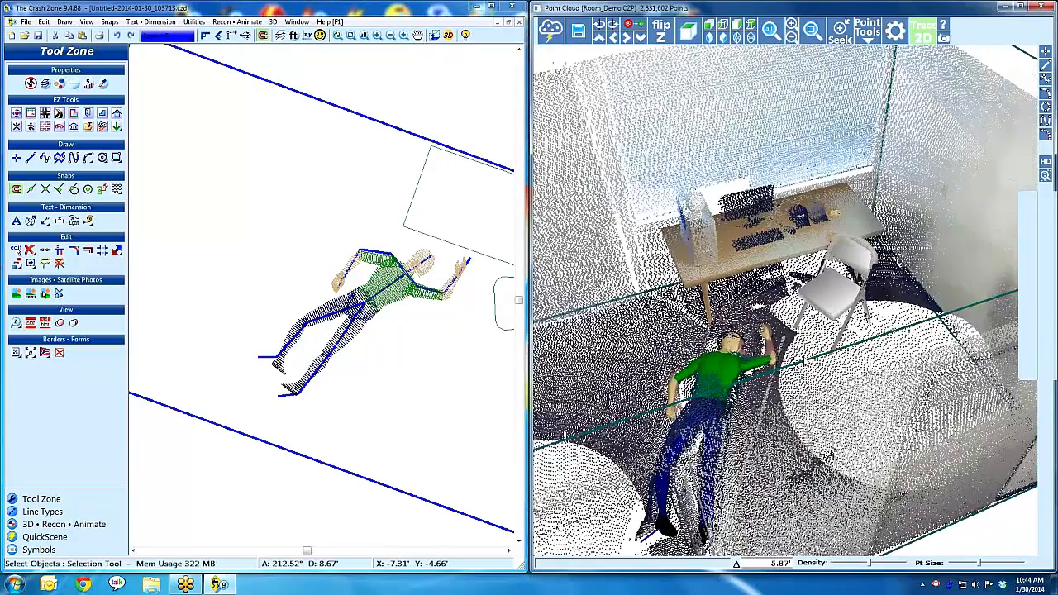
Examine the room's point cloud from several angles, checking the body, the desk and the surrounding walls.
{"action": "scroll", "coordinate": [805, 361], "scroll_direction": "down", "scroll_amount": 6}
{"action": "left_click_drag", "start_coordinate": [810, 362], "coordinate": [777, 383]}
{"action": "scroll", "coordinate": [686, 401], "scroll_direction": "up", "scroll_amount": 3}
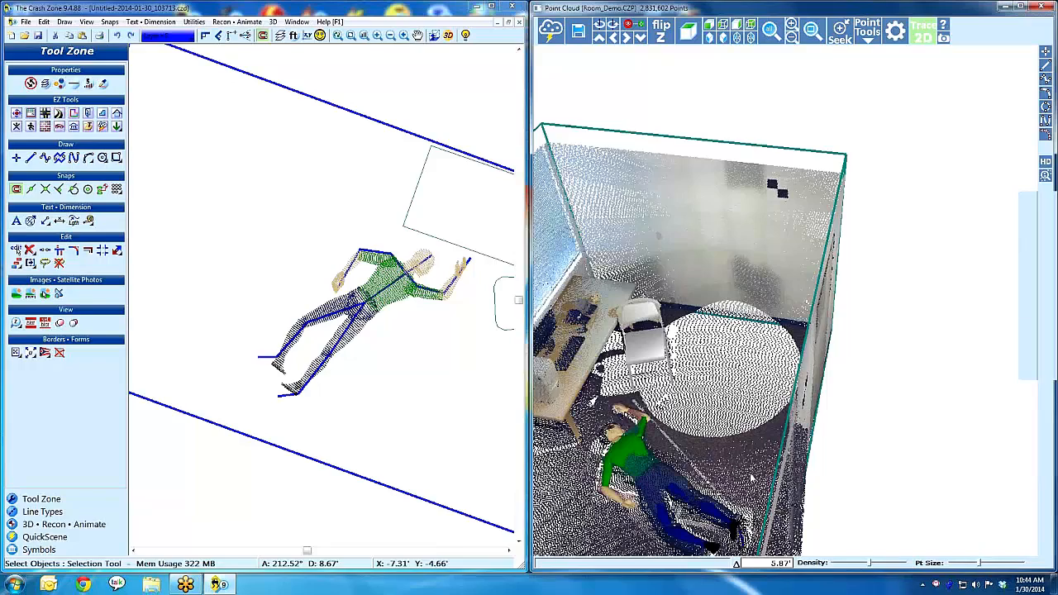
{"action": "left_click_drag", "start_coordinate": [752, 478], "coordinate": [803, 275]}
{"action": "left_click", "coordinate": [708, 39]}
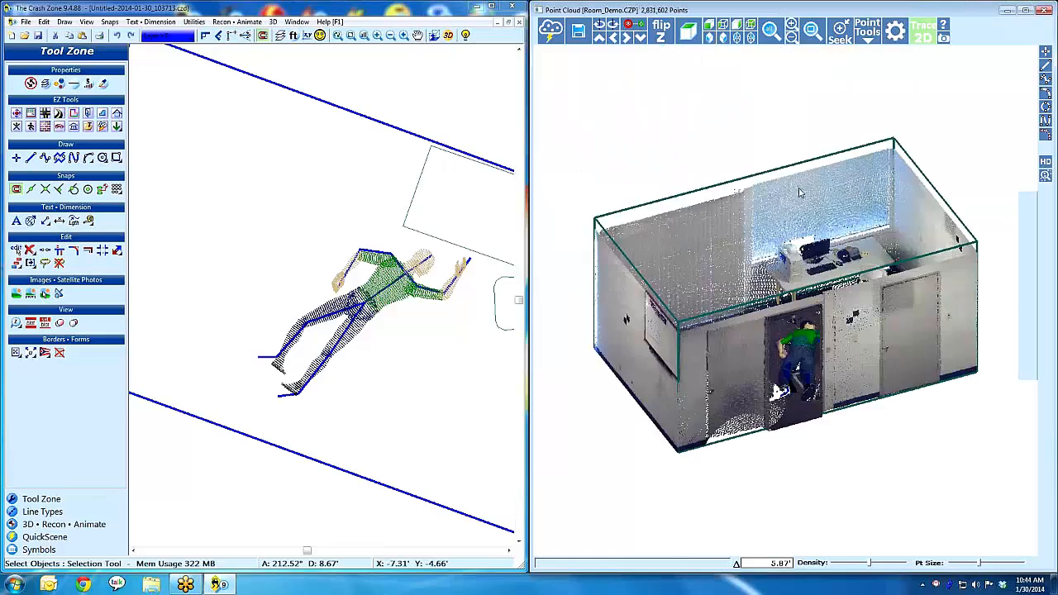
{"action": "scroll", "coordinate": [795, 208], "scroll_direction": "up", "scroll_amount": 5}
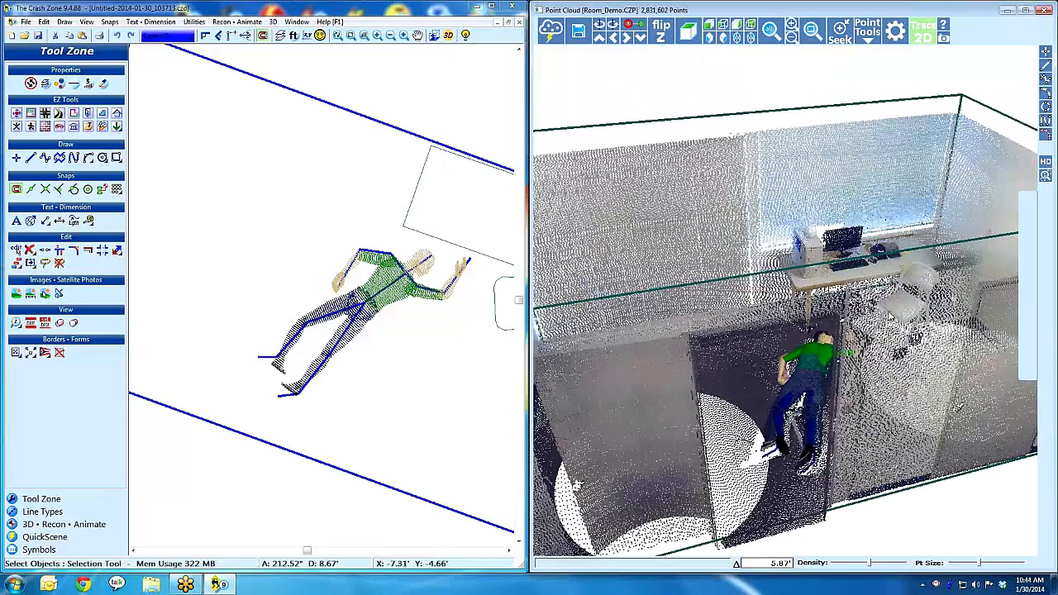
{"action": "left_click_drag", "start_coordinate": [888, 316], "coordinate": [886, 283]}
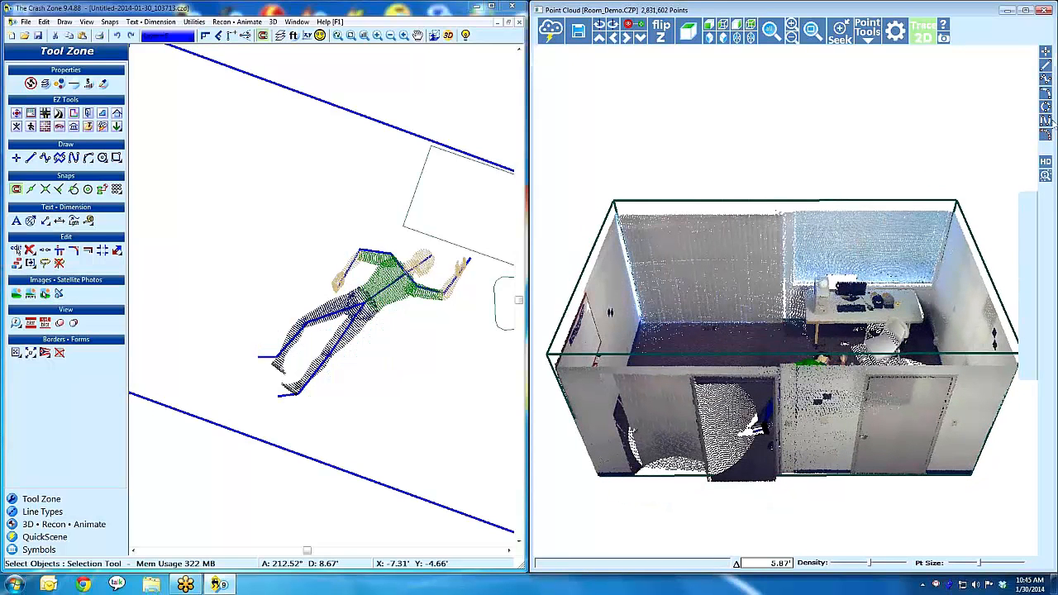
{"action": "left_click", "coordinate": [1046, 78]}
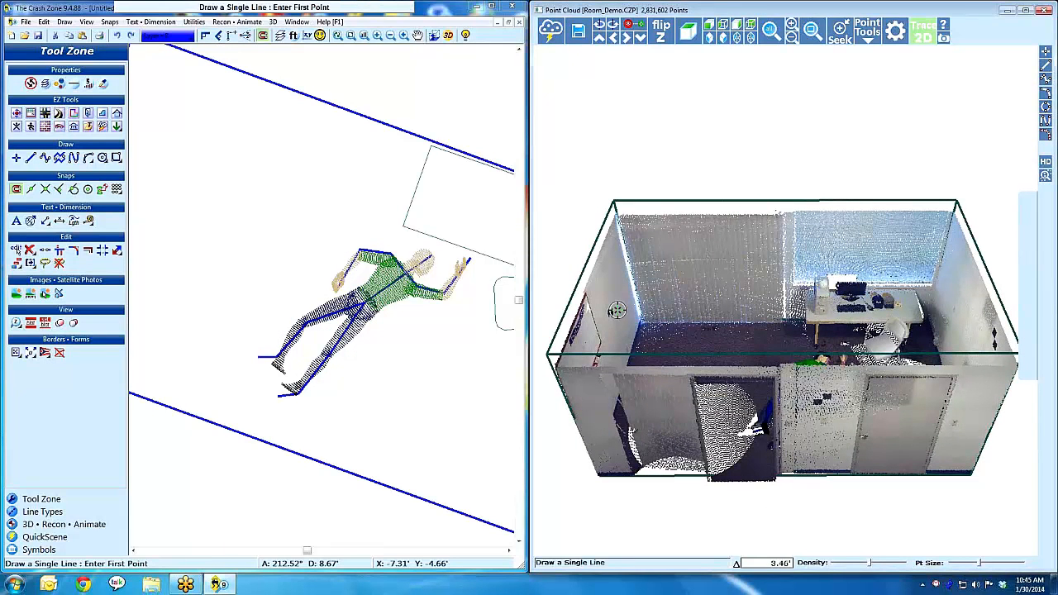
{"action": "middle_click_drag", "start_coordinate": [633, 316], "coordinate": [634, 267]}
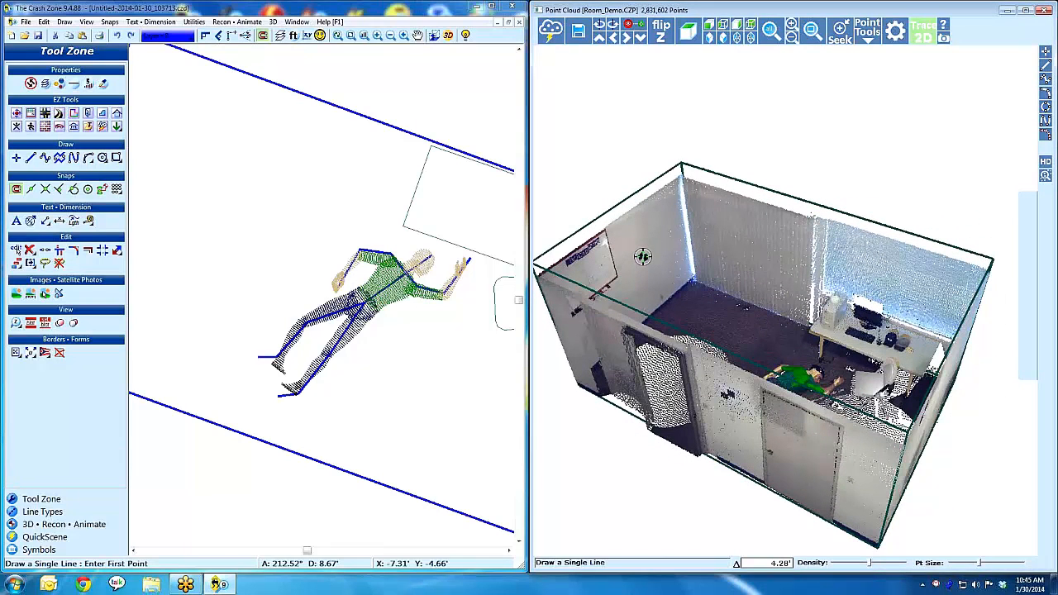
{"action": "left_click", "coordinate": [642, 256]}
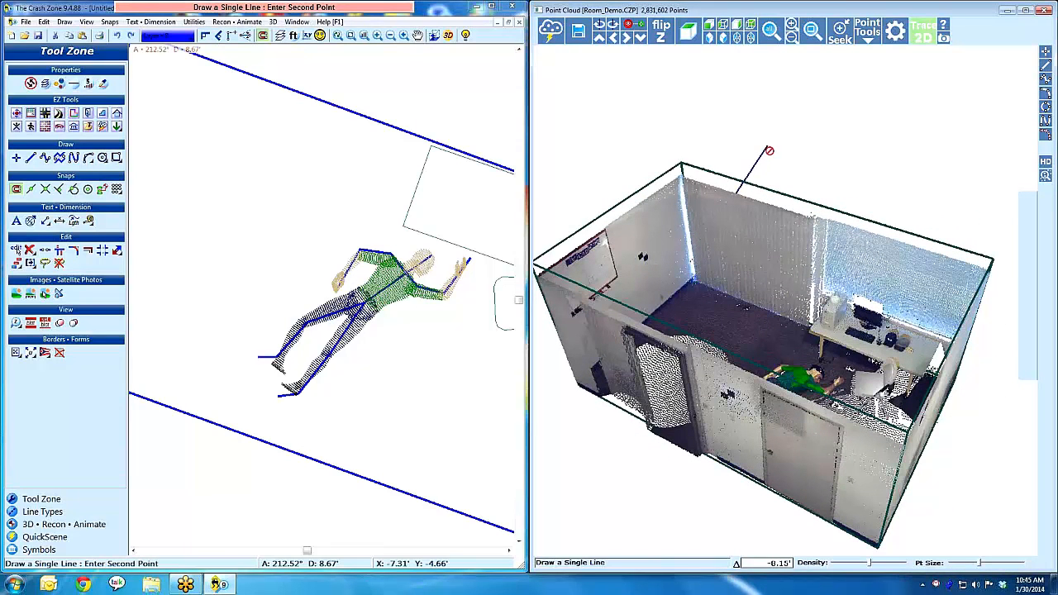
{"action": "middle_click_drag", "start_coordinate": [798, 253], "coordinate": [906, 254]}
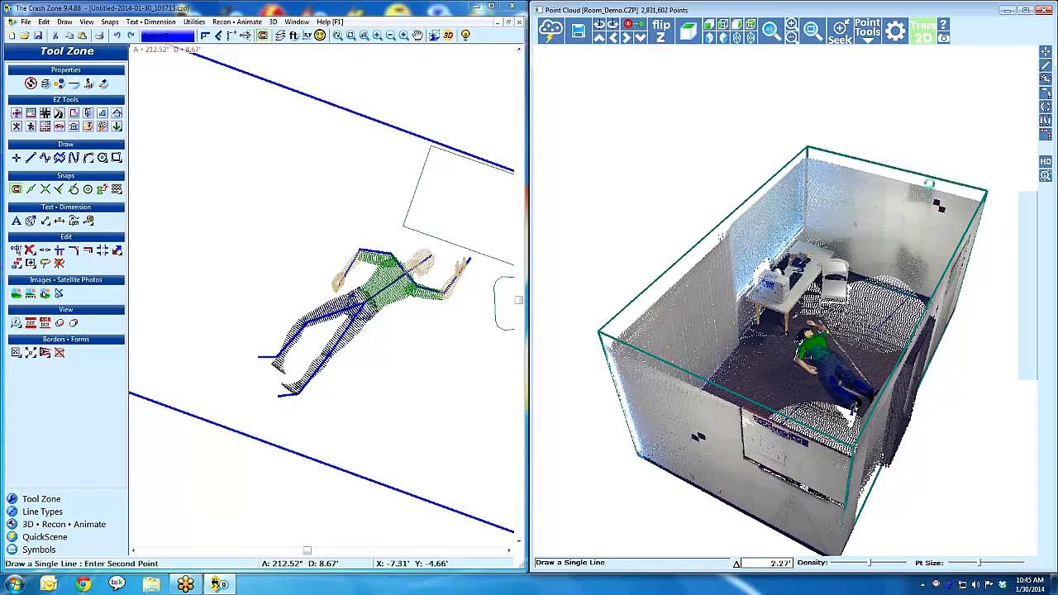
{"action": "key", "text": "Escape"}
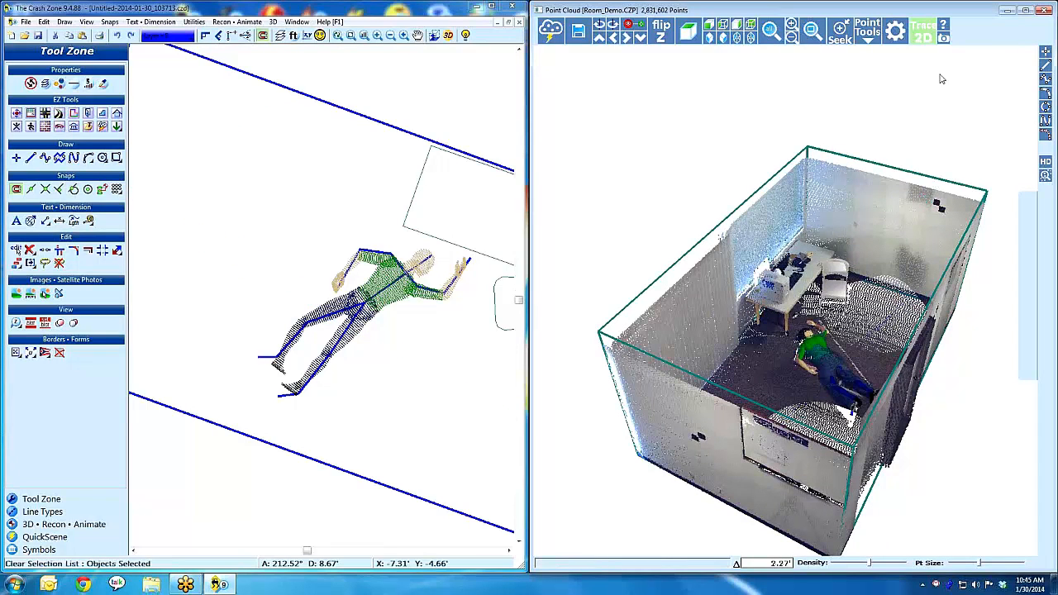
Turn off 2D tracing and draw a single line between the checkered targets on the room's two opposite end walls in the point cloud.
{"action": "left_click", "coordinate": [924, 33]}
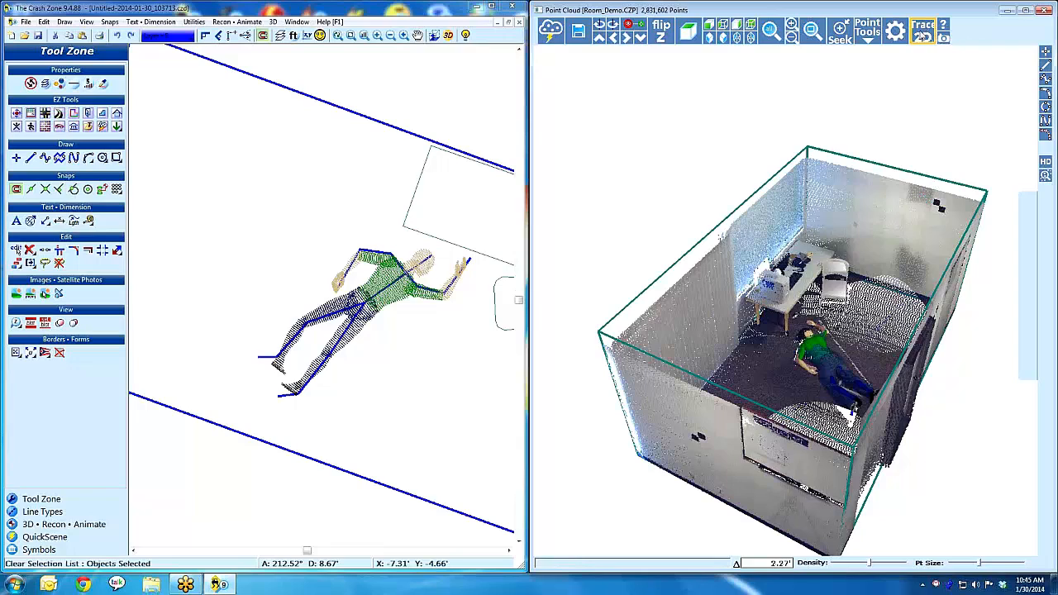
{"action": "left_click", "coordinate": [1044, 70]}
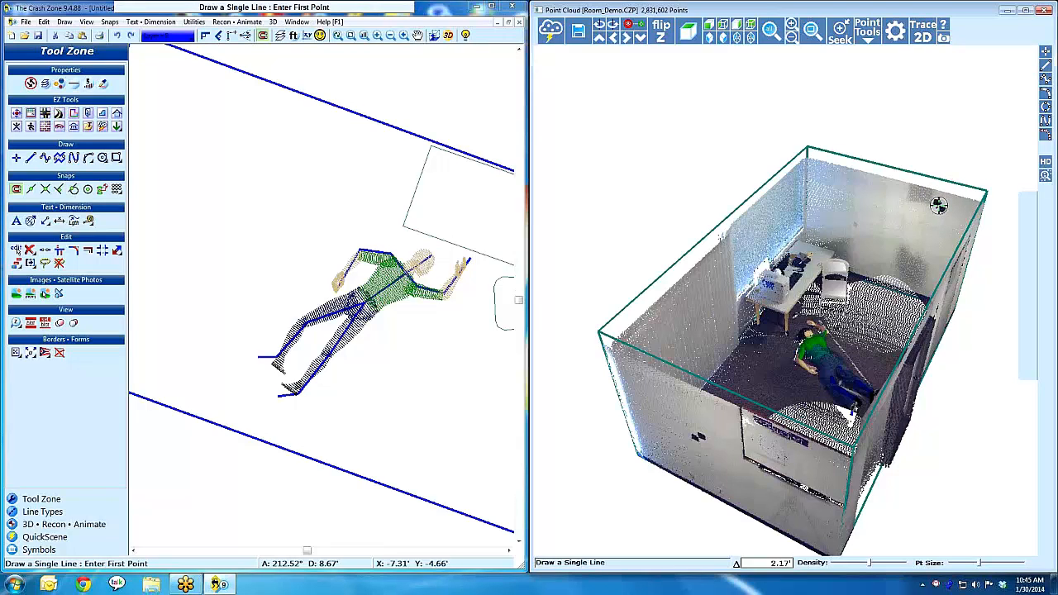
{"action": "left_click", "coordinate": [938, 206]}
{"action": "left_click_drag", "start_coordinate": [877, 239], "coordinate": [725, 258]}
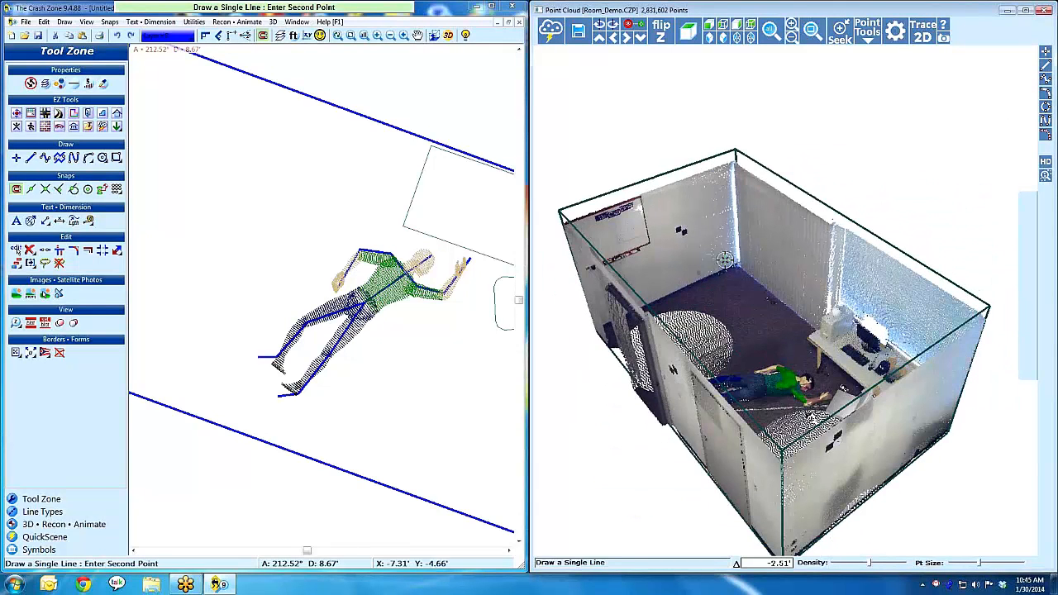
{"action": "left_click", "coordinate": [679, 230]}
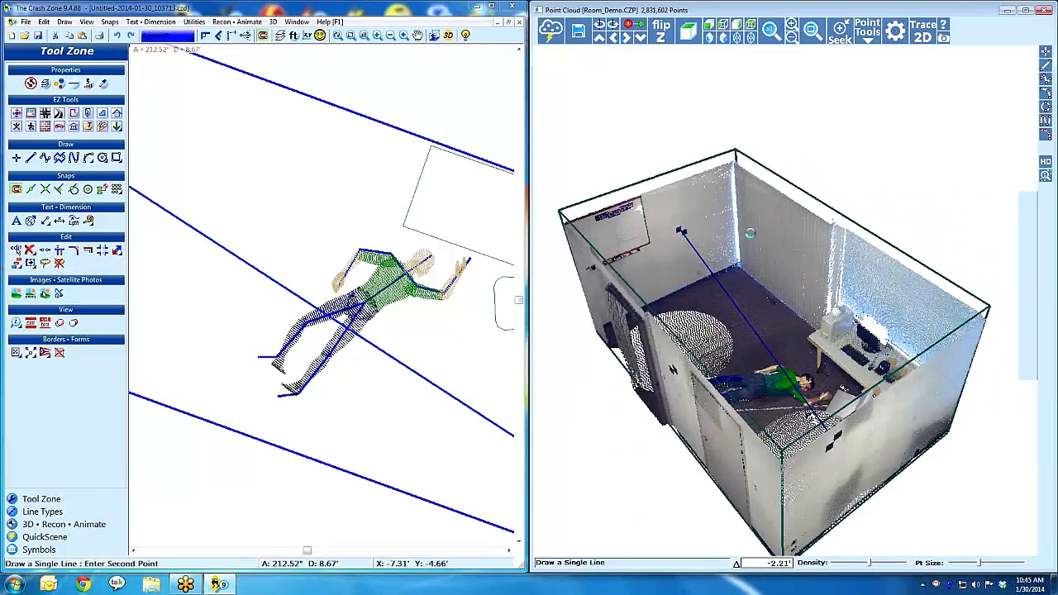
Reduce the point cloud's point size and inspect the line running across the room above the body.
{"action": "left_click_drag", "start_coordinate": [751, 248], "coordinate": [766, 324]}
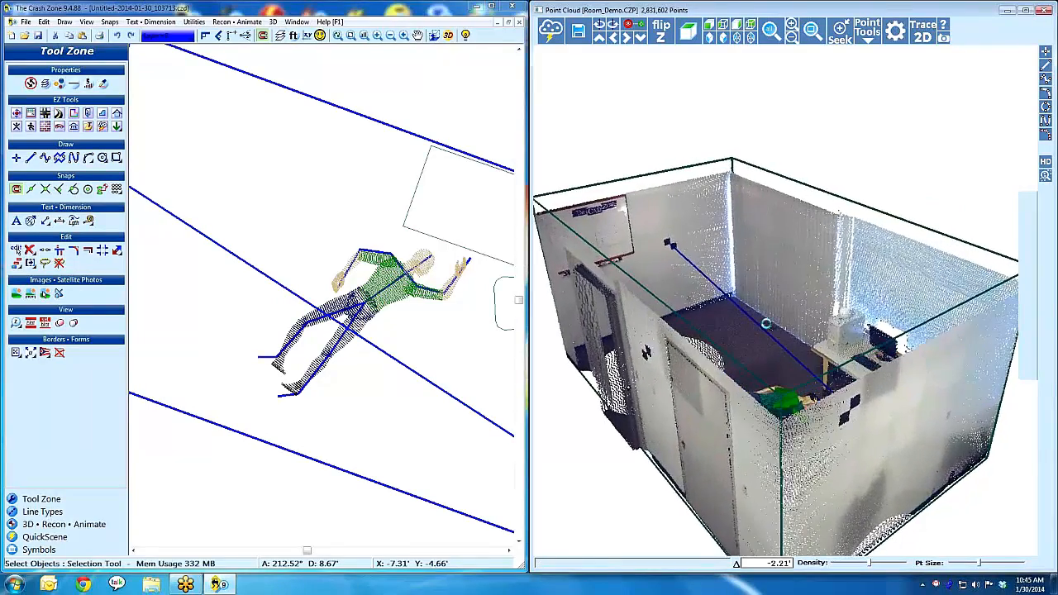
{"action": "scroll", "coordinate": [766, 324], "scroll_direction": "up", "scroll_amount": 5}
{"action": "scroll", "coordinate": [769, 330], "scroll_direction": "down", "scroll_amount": 5}
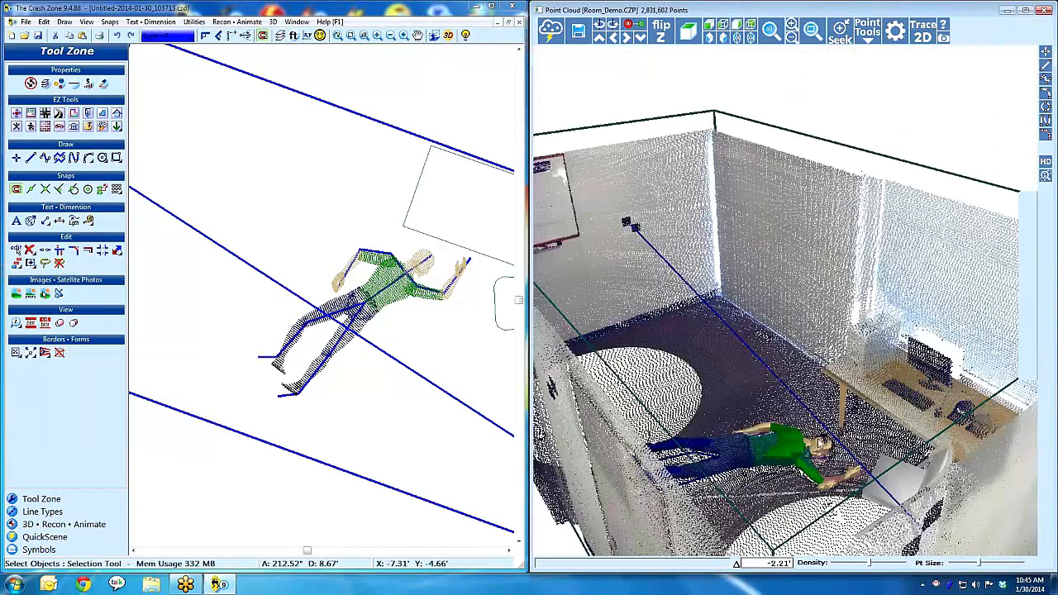
{"action": "left_click_drag", "start_coordinate": [966, 564], "coordinate": [964, 565]}
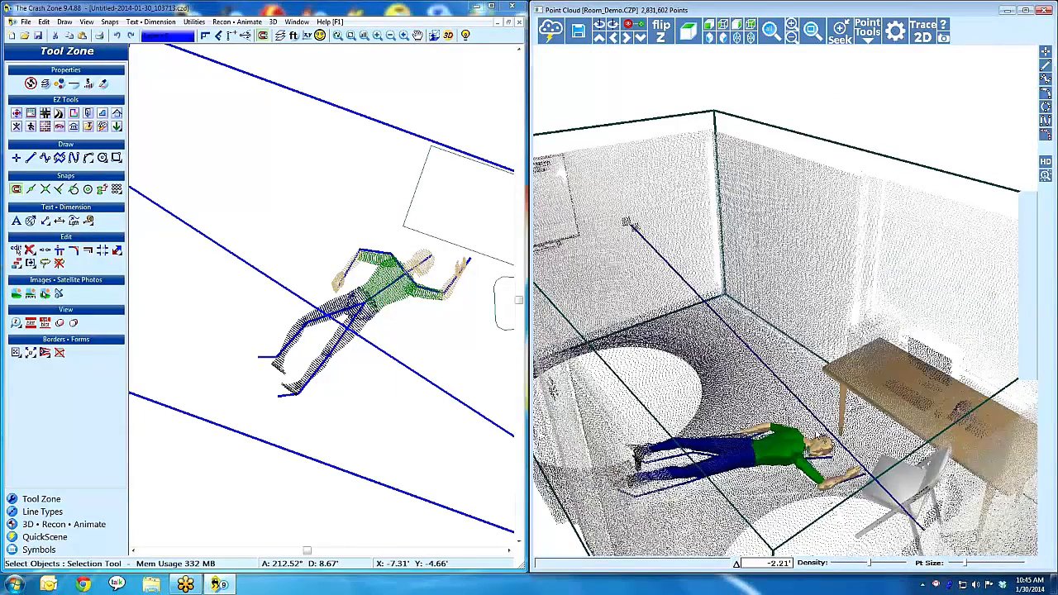
{"action": "mouse_move", "coordinate": [815, 431]}
{"action": "left_mouse_down"}
{"action": "mouse_move", "coordinate": [855, 405]}
{"action": "mouse_move", "coordinate": [868, 356]}
{"action": "mouse_move", "coordinate": [829, 361]}
{"action": "mouse_move", "coordinate": [828, 350]}
{"action": "mouse_move", "coordinate": [862, 294]}
{"action": "mouse_move", "coordinate": [939, 243]}
{"action": "left_mouse_up"}
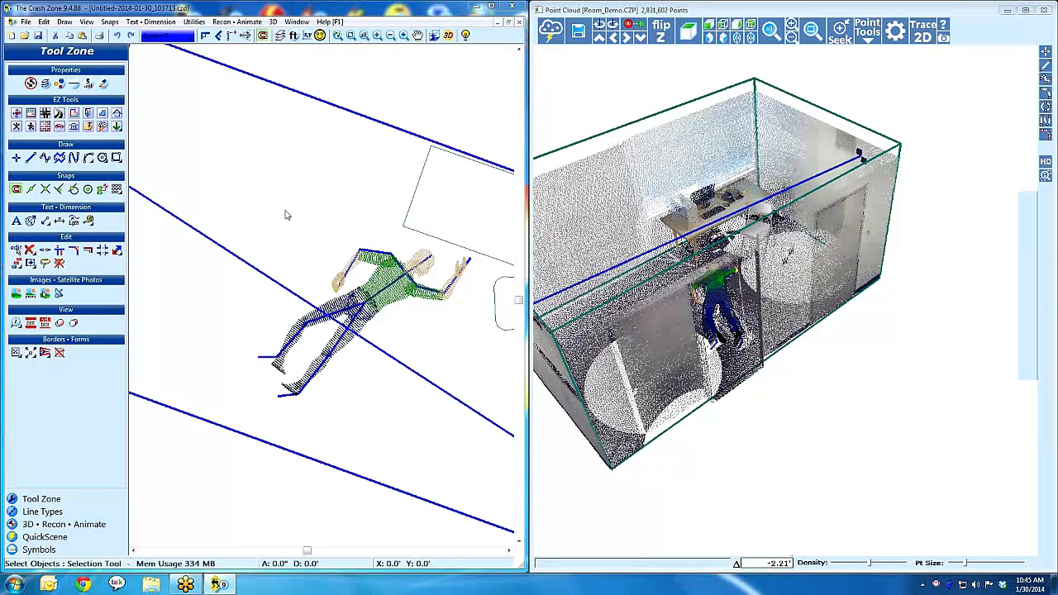
Create a trajectory cone on the line between the end walls, with a 5-degree tolerance and red cone color 12.
{"action": "scroll", "coordinate": [285, 215], "scroll_direction": "down", "scroll_amount": 3}
{"action": "left_click", "coordinate": [271, 280]}
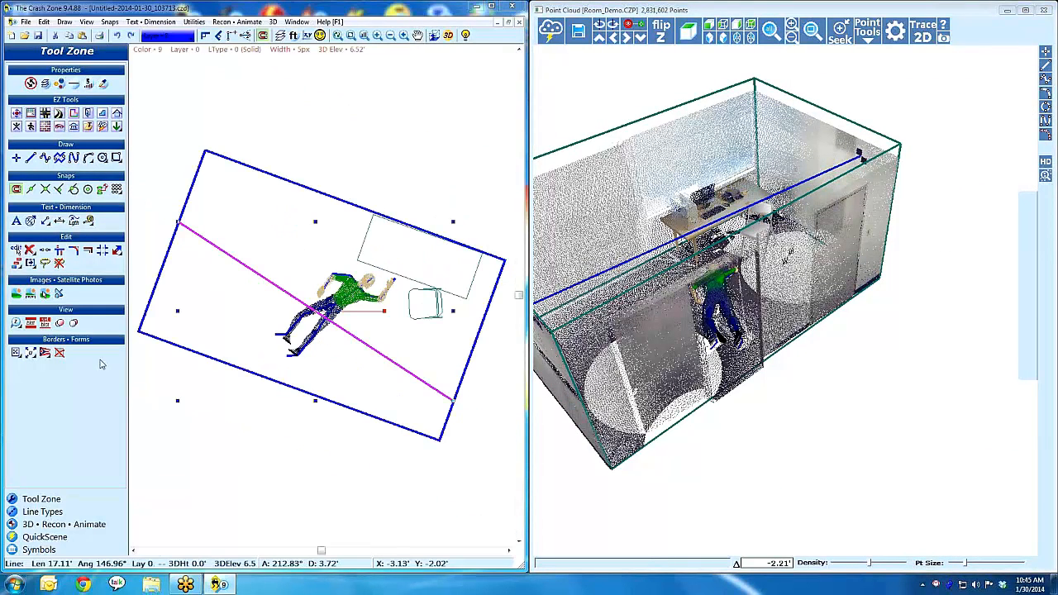
{"action": "left_click", "coordinate": [60, 524]}
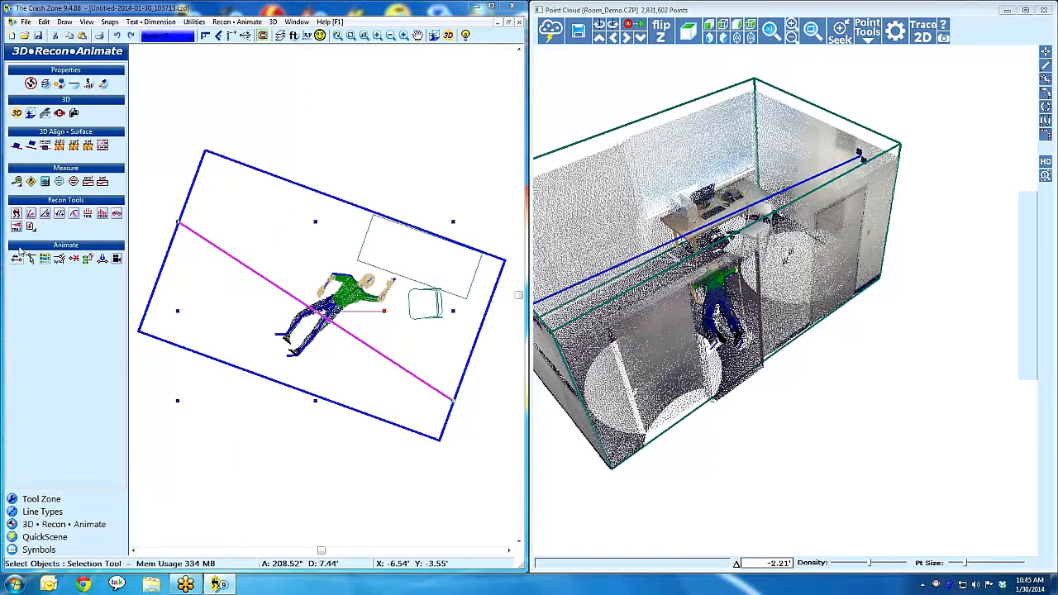
{"action": "left_click", "coordinate": [16, 227]}
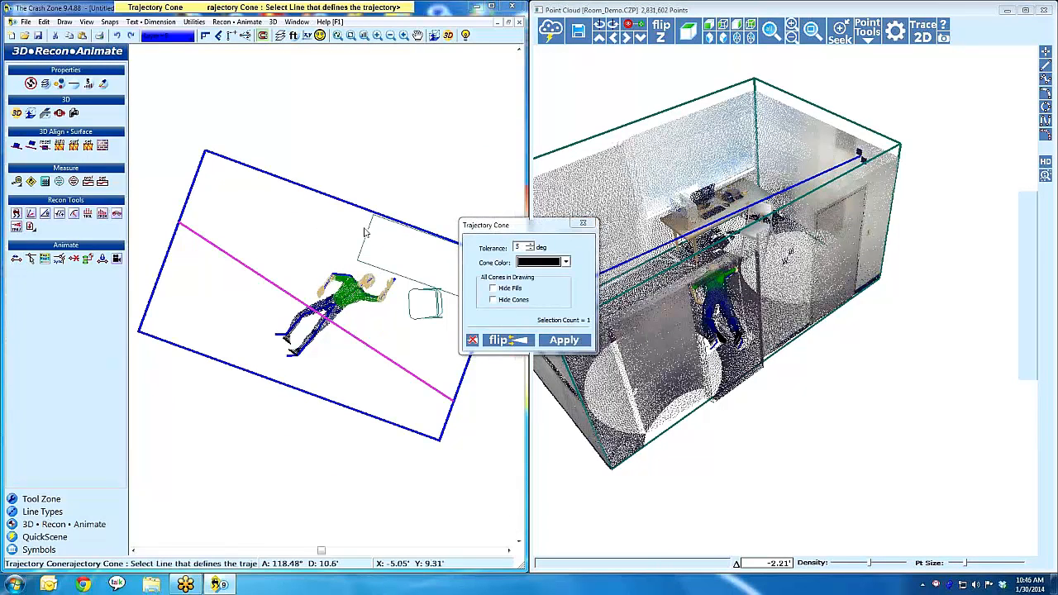
{"action": "left_click_drag", "start_coordinate": [508, 227], "coordinate": [389, 73]}
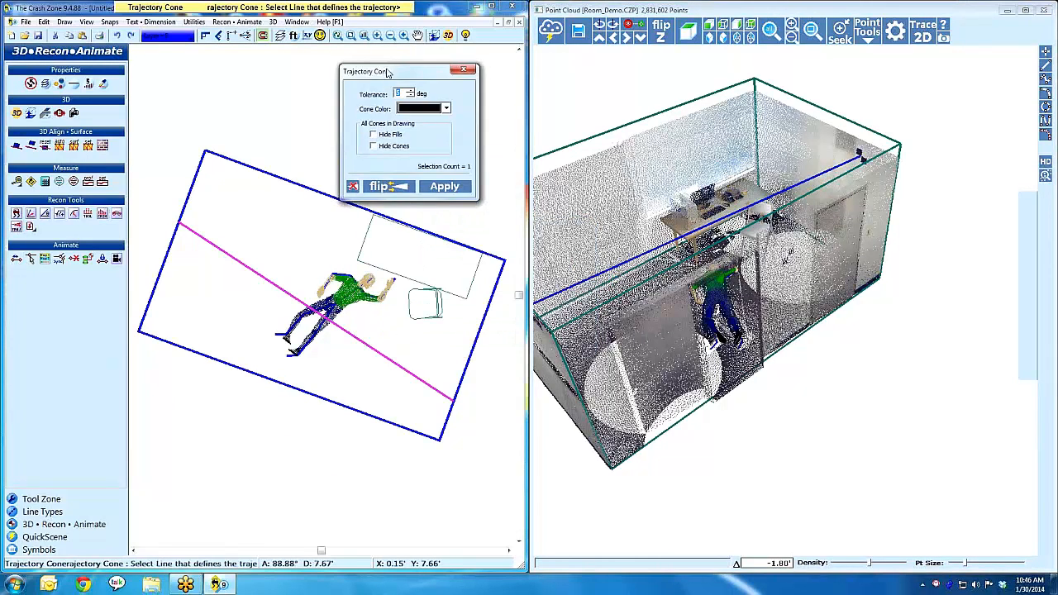
{"action": "left_click", "coordinate": [445, 106]}
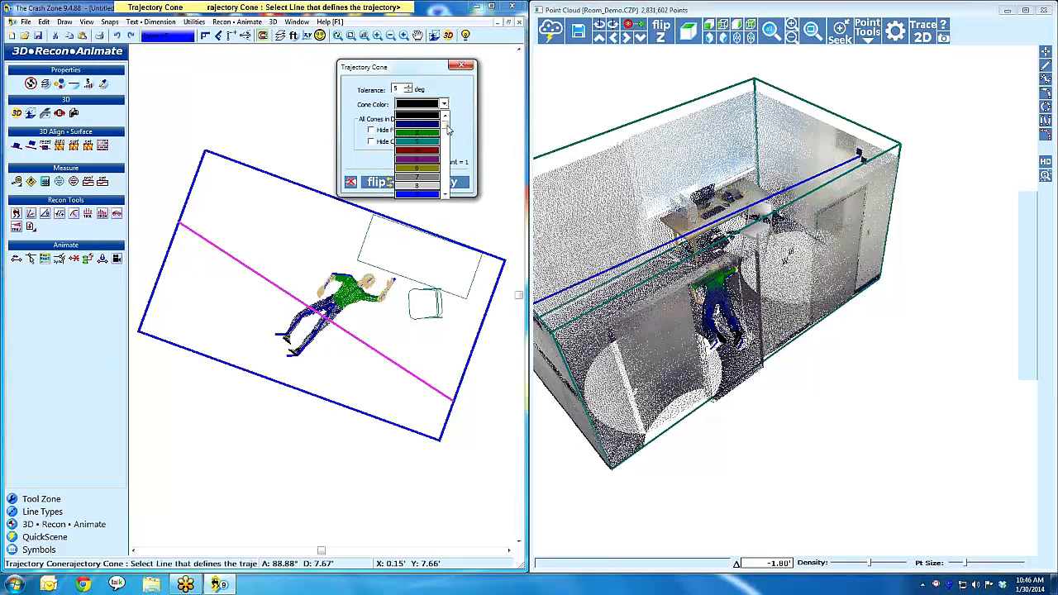
{"action": "left_click", "coordinate": [445, 163]}
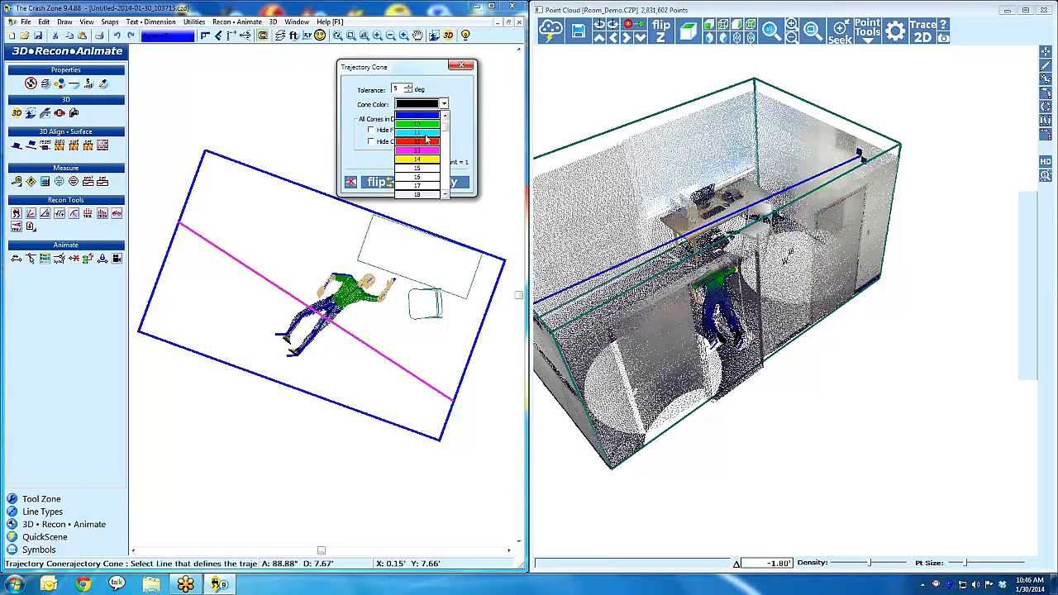
{"action": "left_click", "coordinate": [426, 145]}
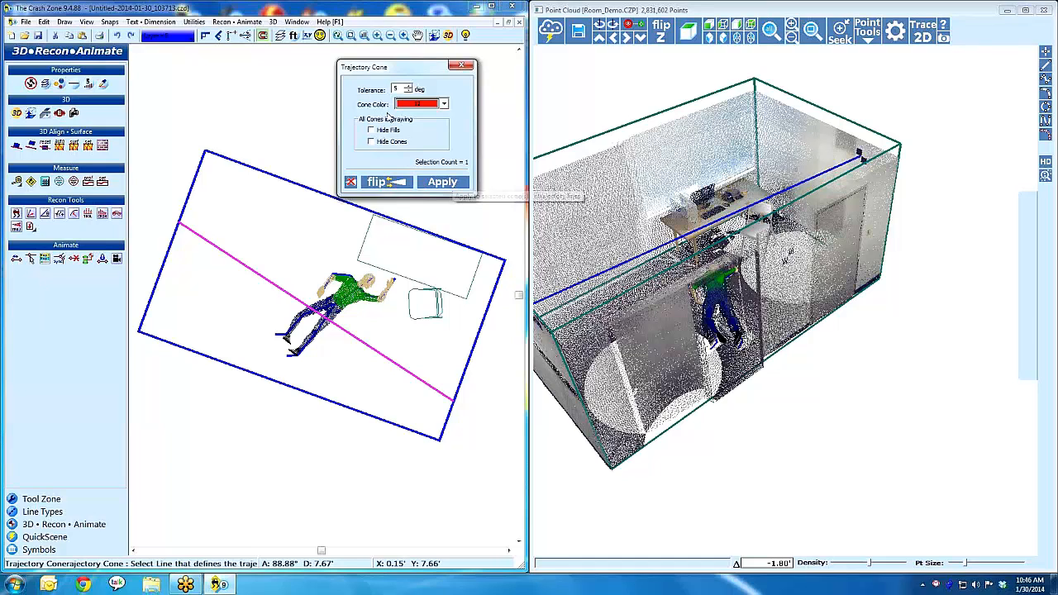
{"action": "left_click", "coordinate": [443, 183]}
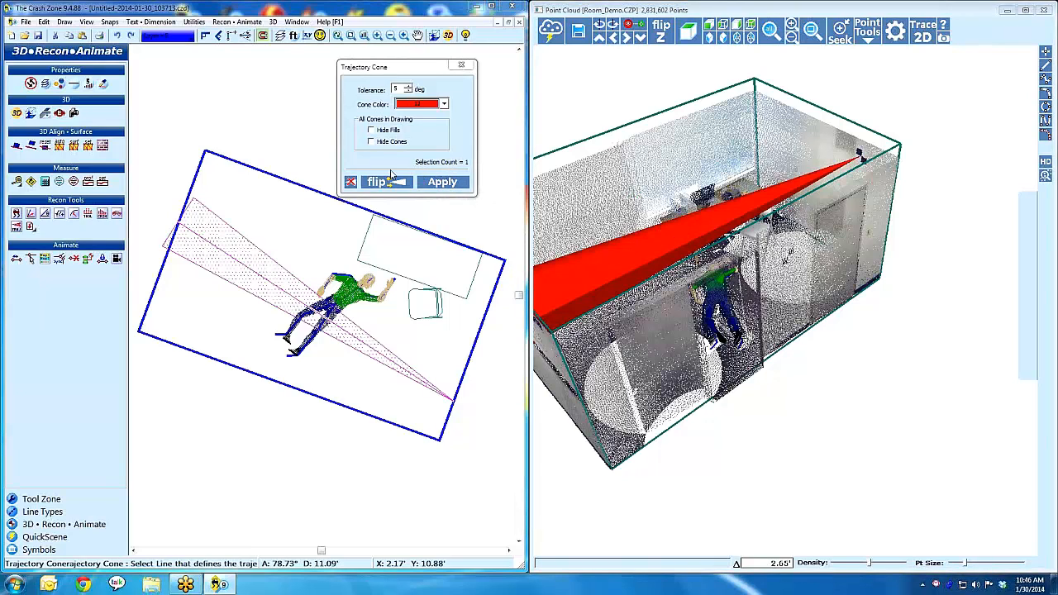
{"action": "left_click", "coordinate": [465, 185]}
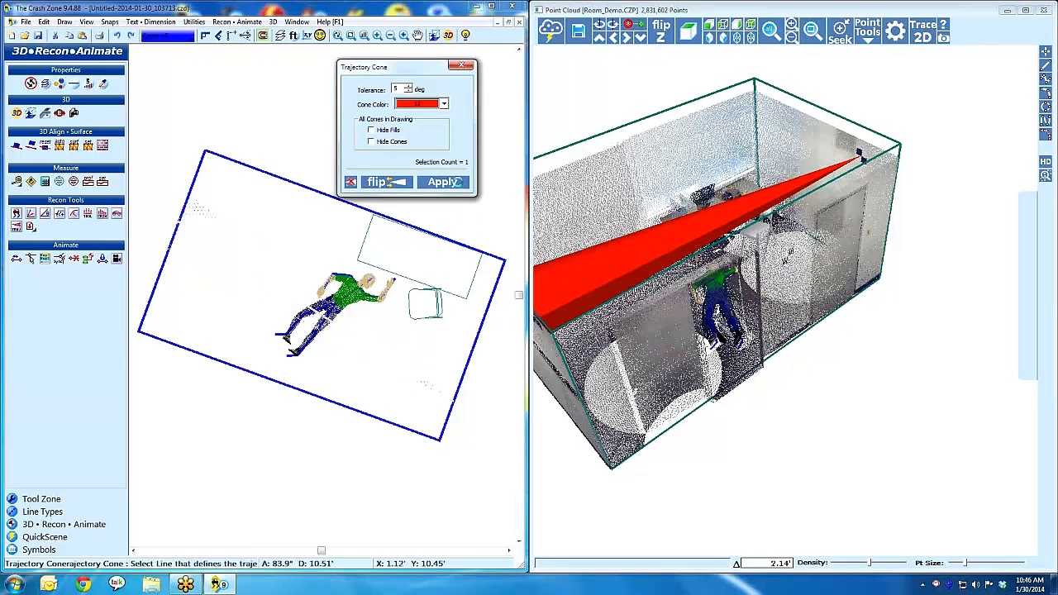
{"action": "left_click", "coordinate": [467, 68]}
Hide the fills of all trajectory cones in the drawing and apply the setting to the red cone.
{"action": "left_click_drag", "start_coordinate": [658, 190], "coordinate": [720, 240]}
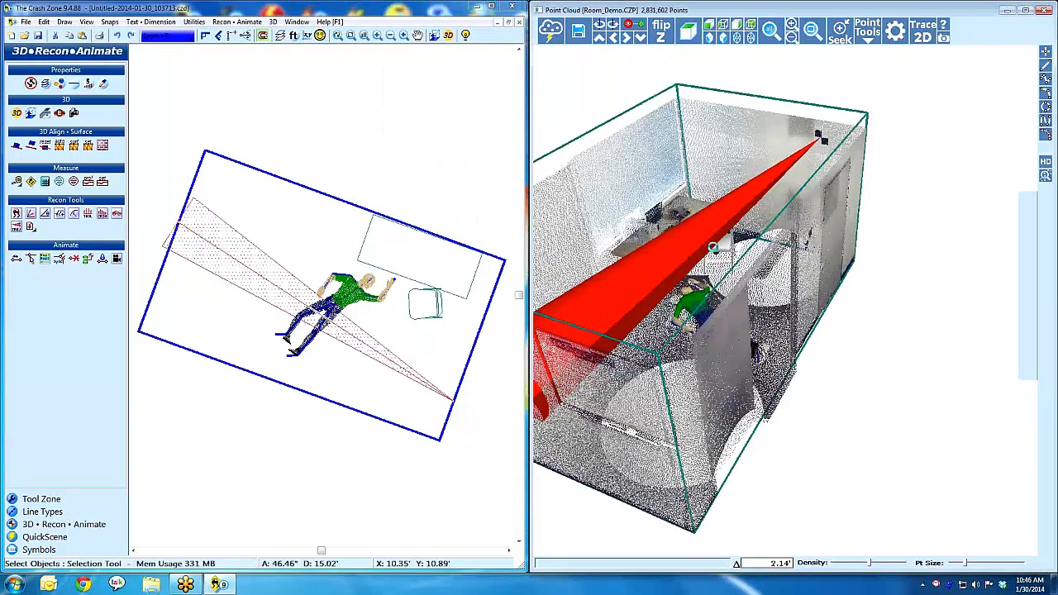
{"action": "scroll", "coordinate": [720, 239], "scroll_direction": "down", "scroll_amount": 3}
{"action": "left_click_drag", "start_coordinate": [647, 247], "coordinate": [639, 253]}
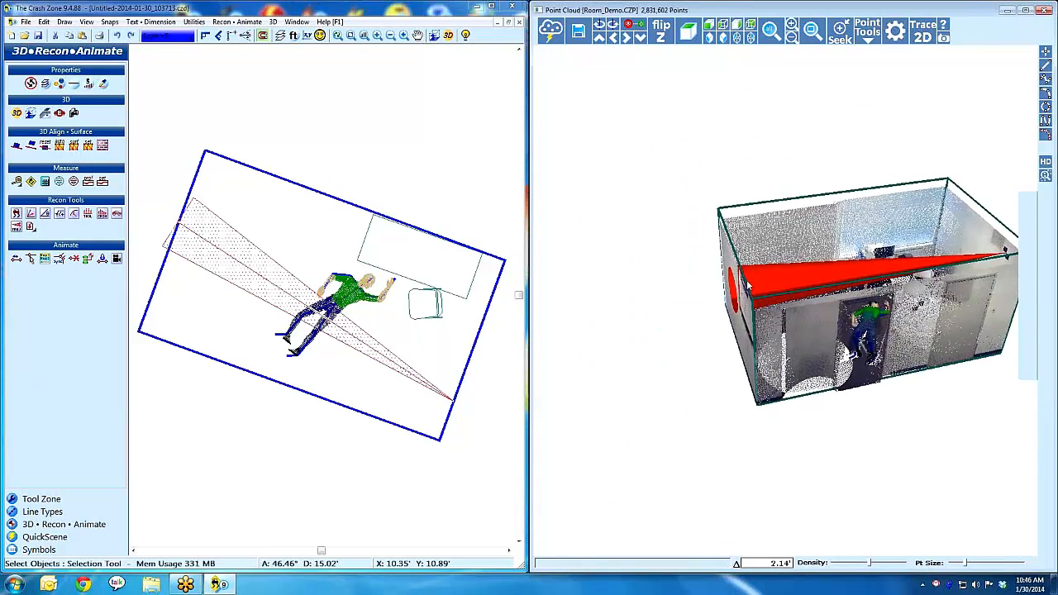
{"action": "middle_click_drag", "start_coordinate": [746, 283], "coordinate": [630, 286]}
{"action": "scroll", "coordinate": [733, 345], "scroll_direction": "up", "scroll_amount": 2}
{"action": "left_click_drag", "start_coordinate": [673, 290], "coordinate": [639, 364]}
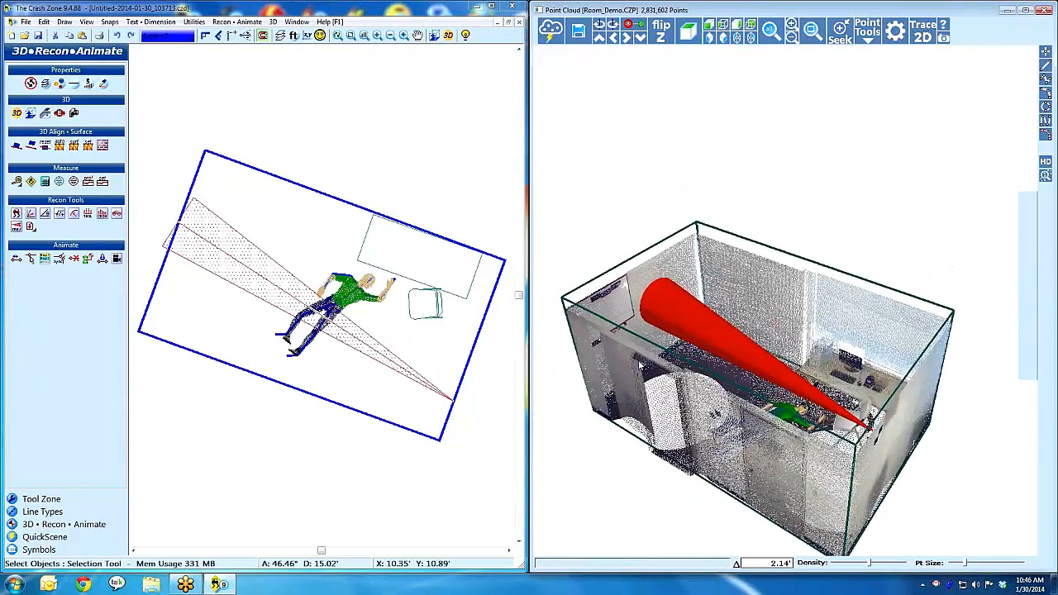
{"action": "double_click", "coordinate": [266, 272]}
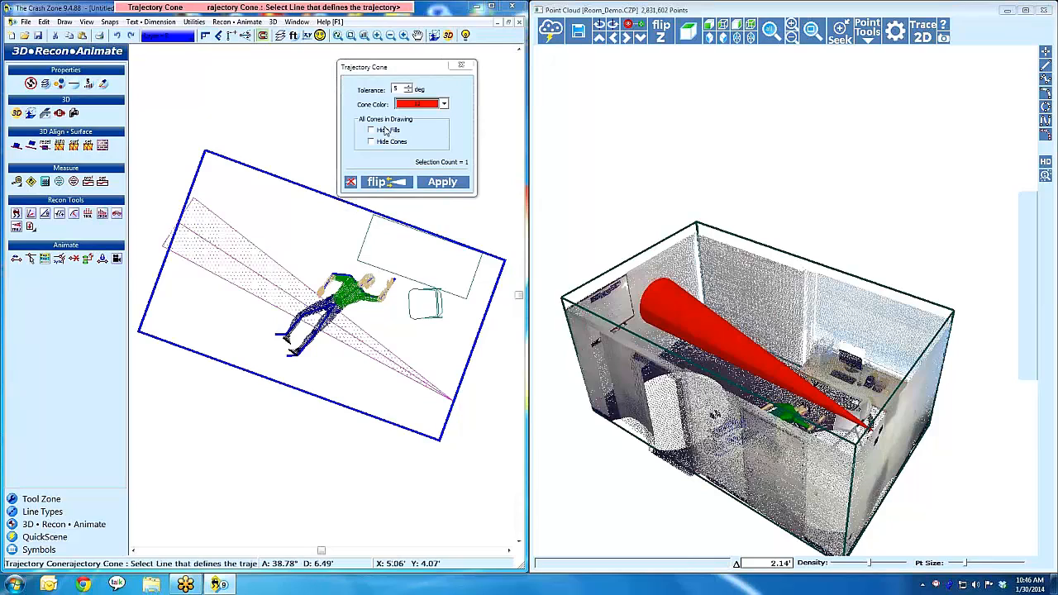
{"action": "left_click", "coordinate": [385, 132]}
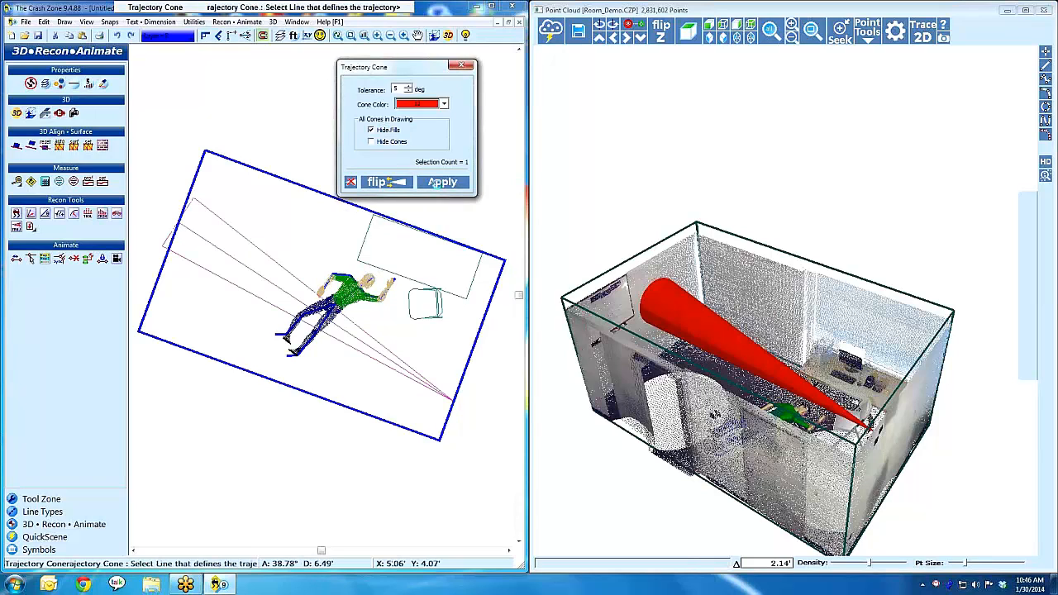
{"action": "left_click", "coordinate": [440, 184]}
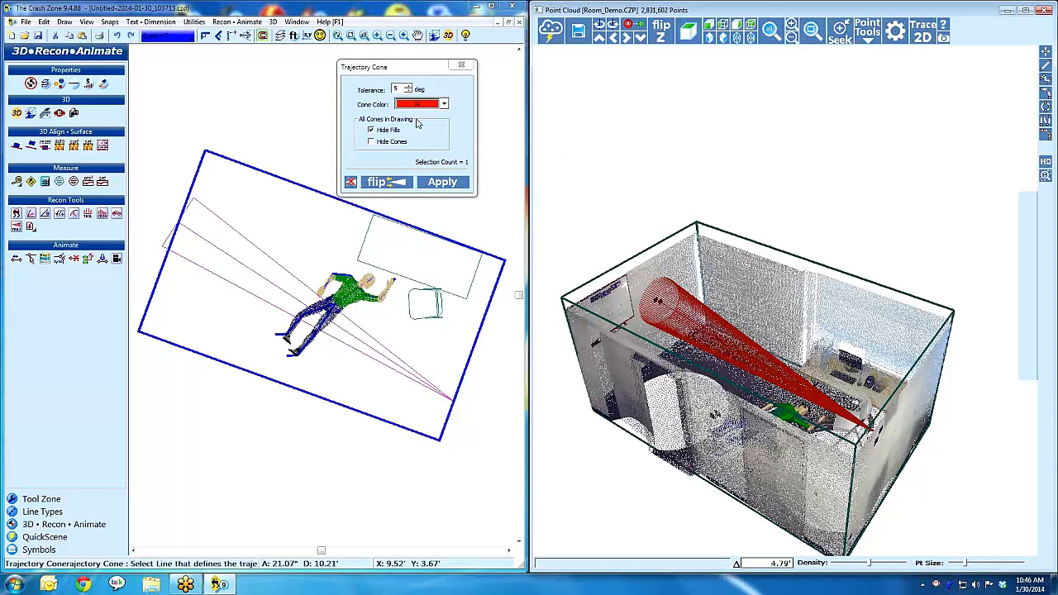
Flip the trajectory cone so its apex sits at the opposite end wall, and apply the change.
{"action": "left_click", "coordinate": [379, 183]}
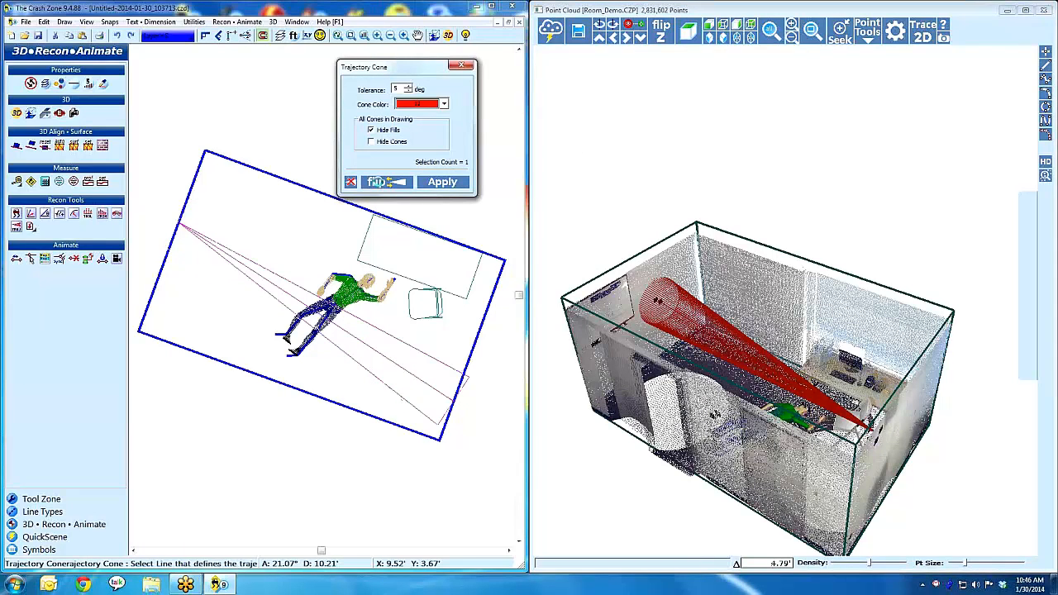
{"action": "left_click", "coordinate": [465, 182]}
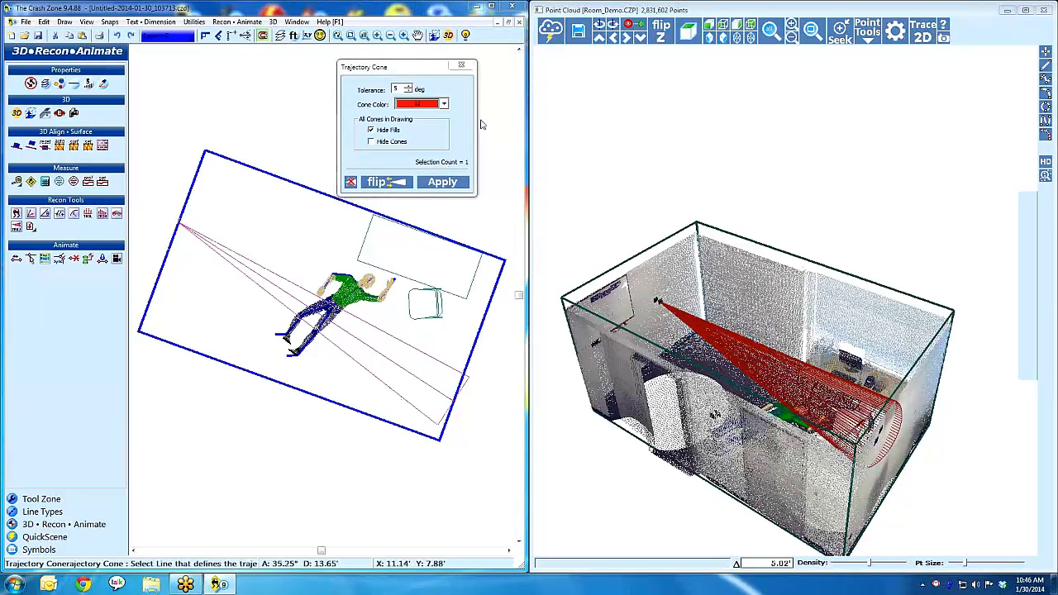
{"action": "left_click", "coordinate": [464, 65]}
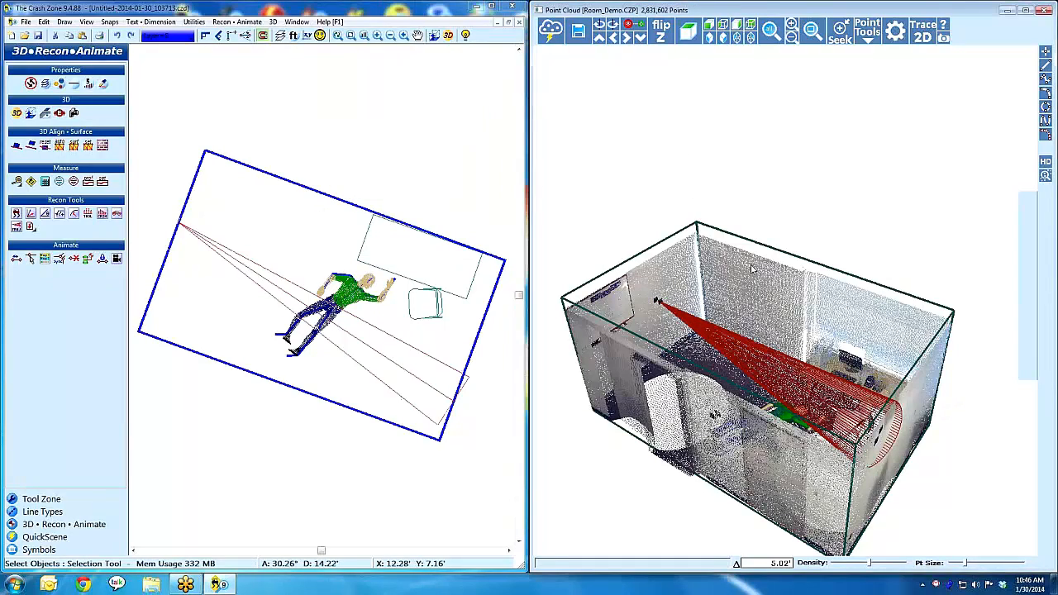
{"action": "left_click_drag", "start_coordinate": [767, 272], "coordinate": [537, 388]}
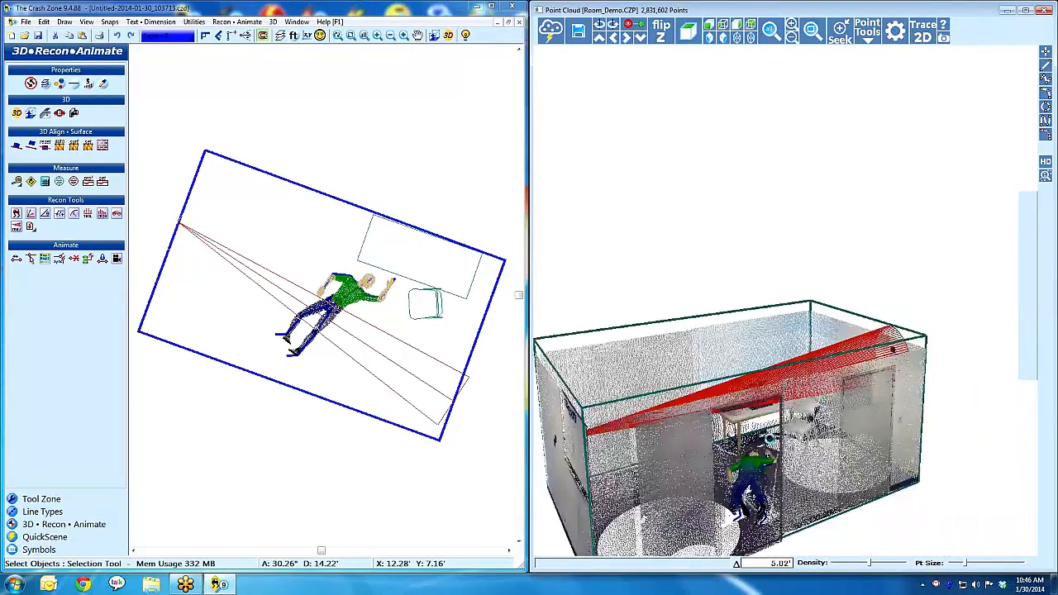
{"action": "scroll", "coordinate": [770, 438], "scroll_direction": "down", "scroll_amount": 3}
{"action": "left_click_drag", "start_coordinate": [770, 438], "coordinate": [876, 391]}
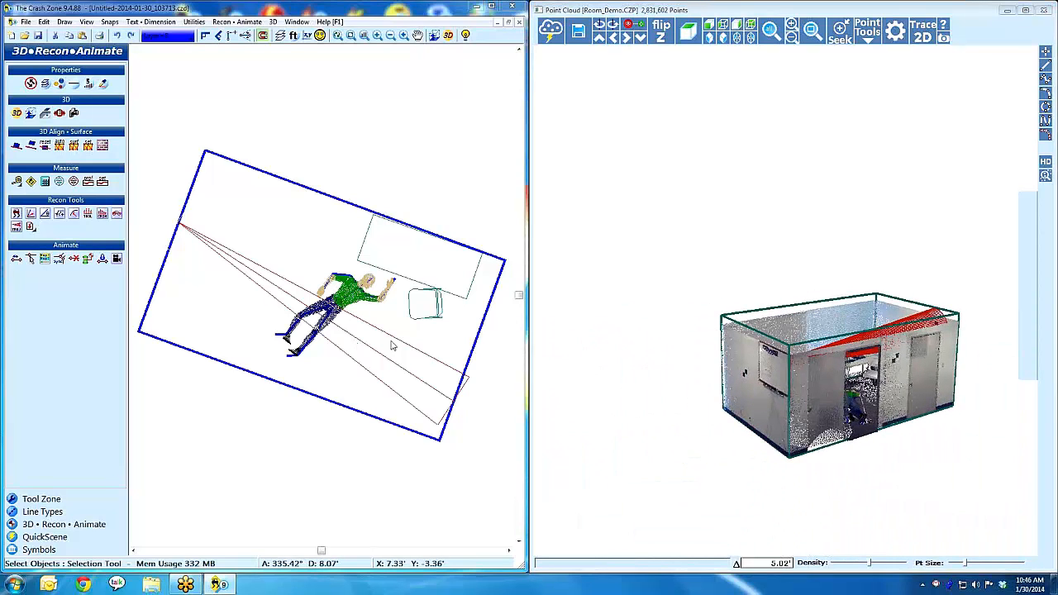
{"action": "left_click_drag", "start_coordinate": [679, 388], "coordinate": [730, 392]}
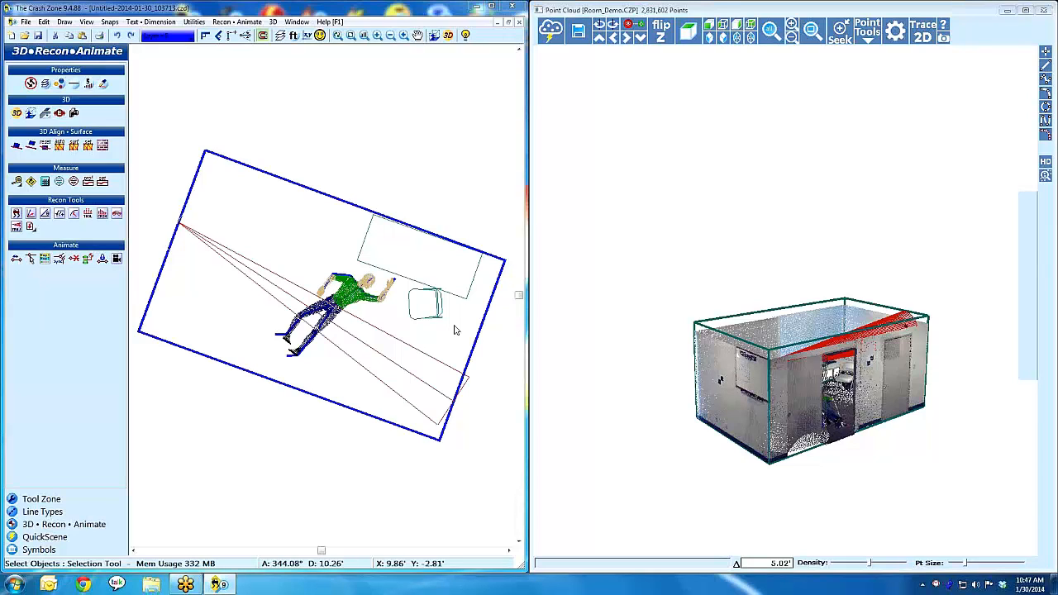
Assign the red trajectory cone in the plan drawing to layer 5.
{"action": "double_click", "coordinate": [277, 288]}
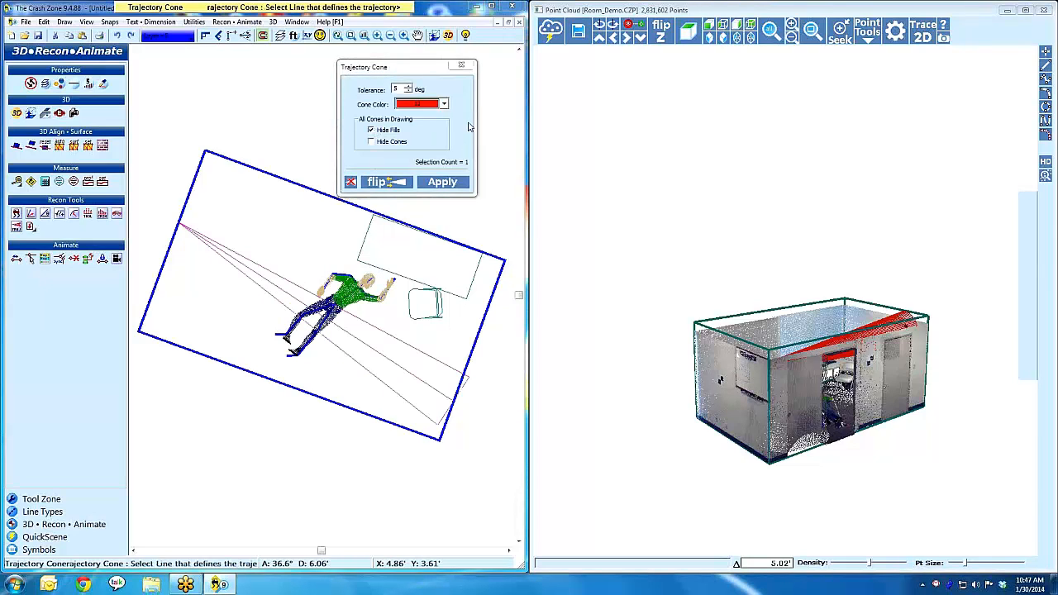
{"action": "left_click", "coordinate": [463, 66]}
{"action": "left_click", "coordinate": [251, 271]}
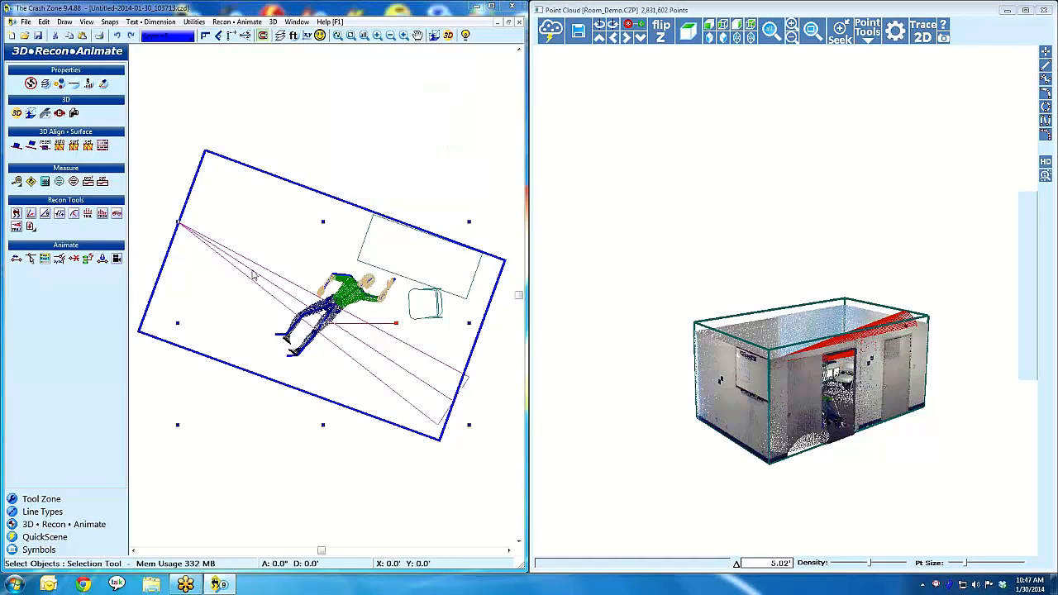
{"action": "left_click", "coordinate": [46, 86]}
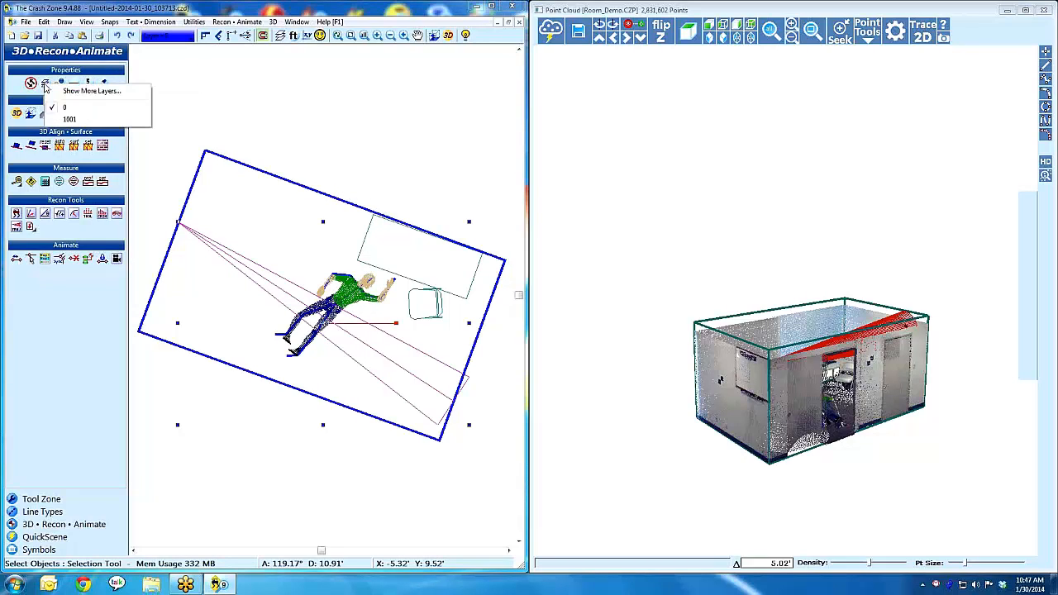
{"action": "left_click", "coordinate": [89, 92]}
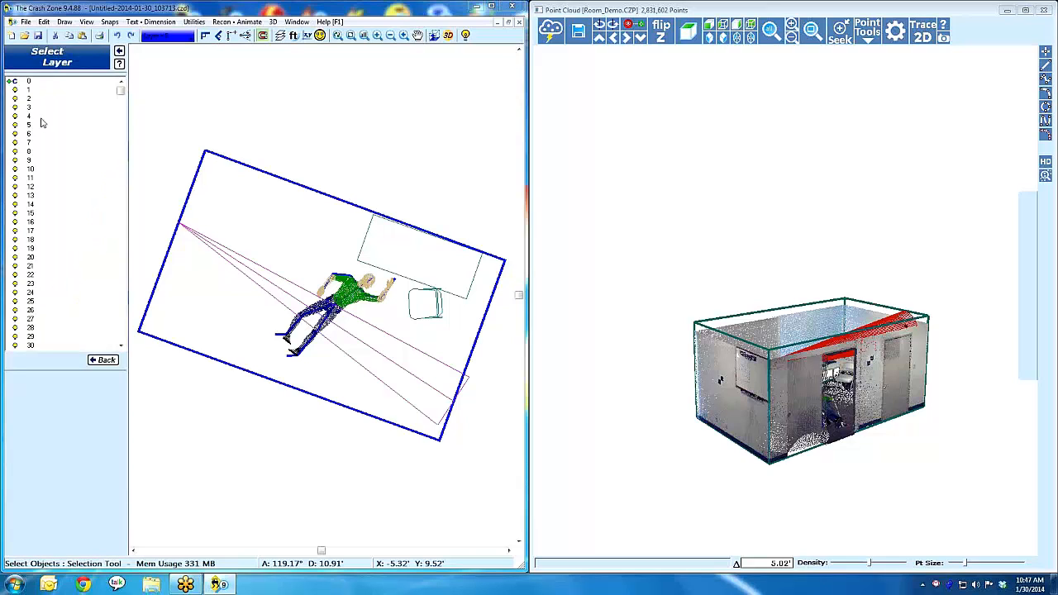
{"action": "left_click", "coordinate": [29, 126]}
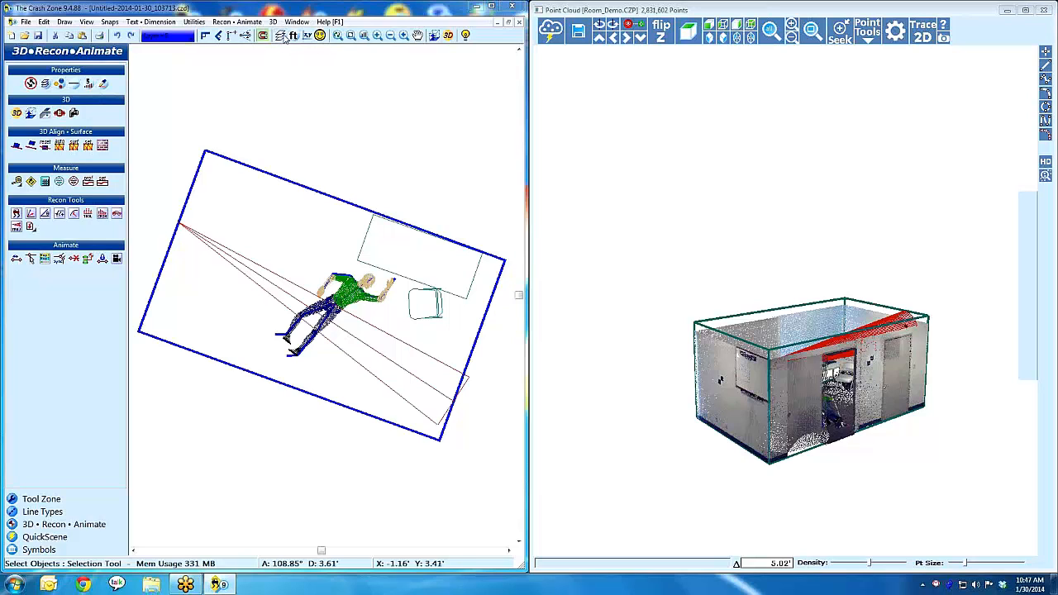
Hide layer 5, which holds the trajectory cone, in the layer manager.
{"action": "left_click", "coordinate": [281, 35]}
{"action": "left_click", "coordinate": [35, 94]}
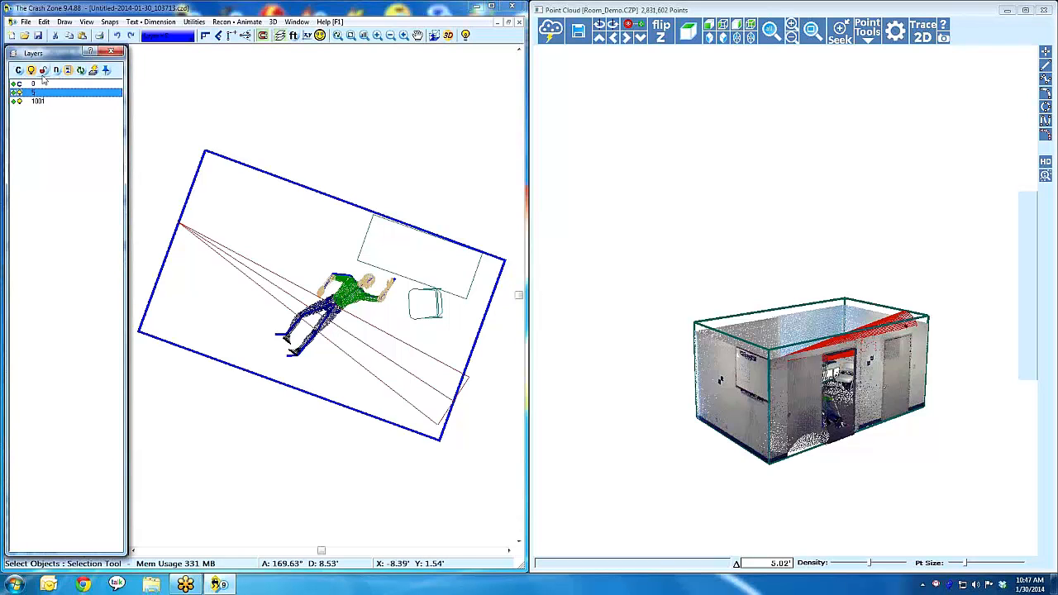
{"action": "left_click", "coordinate": [31, 71]}
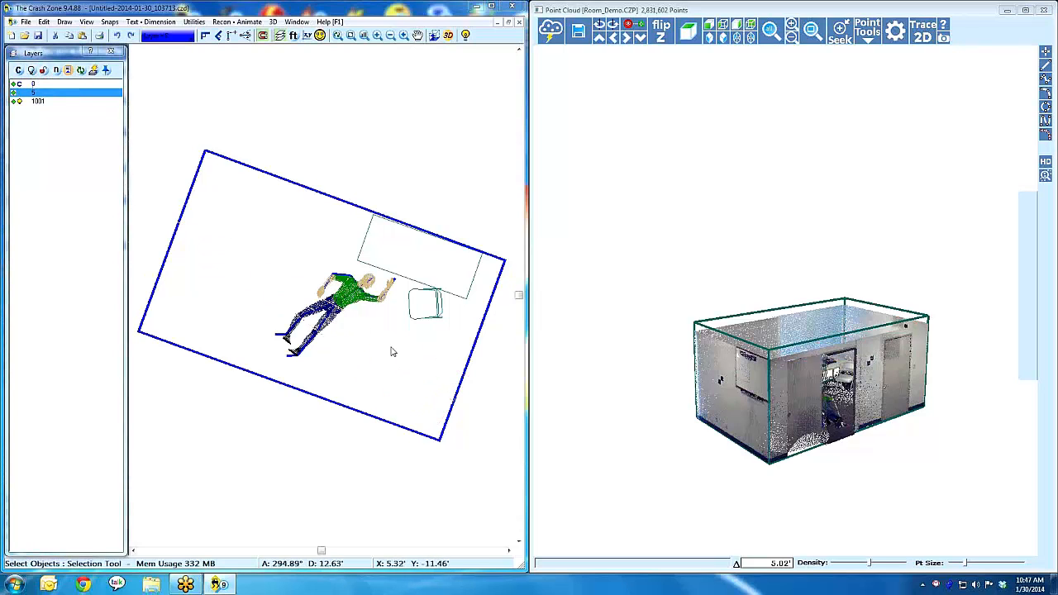
{"action": "left_click", "coordinate": [666, 420]}
{"action": "left_click_drag", "start_coordinate": [666, 420], "coordinate": [654, 322]}
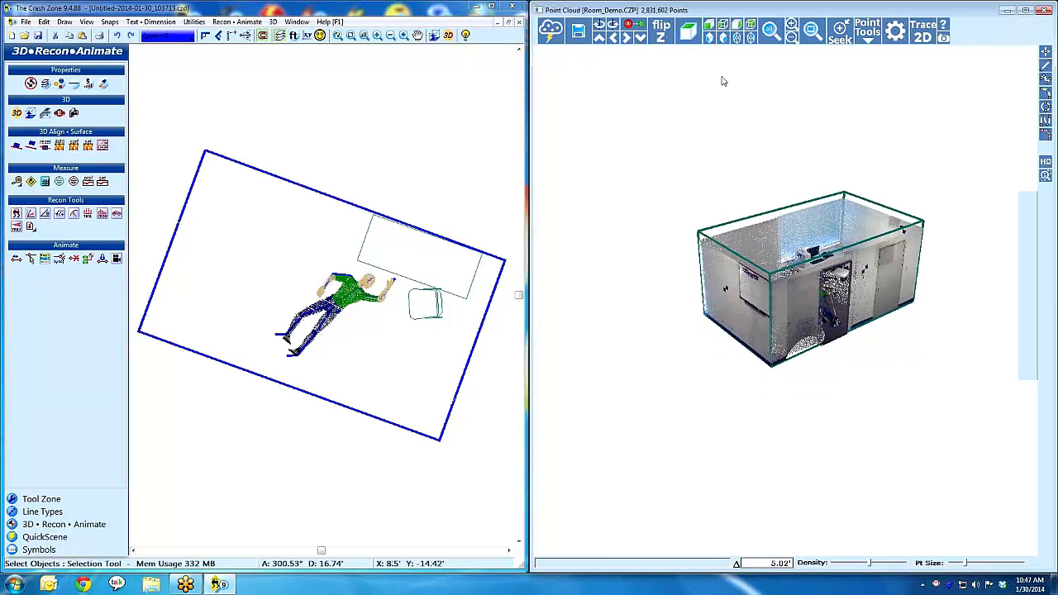
{"action": "left_click", "coordinate": [707, 40]}
{"action": "mouse_move", "coordinate": [784, 256]}
{"action": "left_mouse_down"}
{"action": "mouse_move", "coordinate": [631, 237]}
{"action": "mouse_move", "coordinate": [778, 256]}
{"action": "mouse_move", "coordinate": [694, 253]}
{"action": "left_mouse_up"}
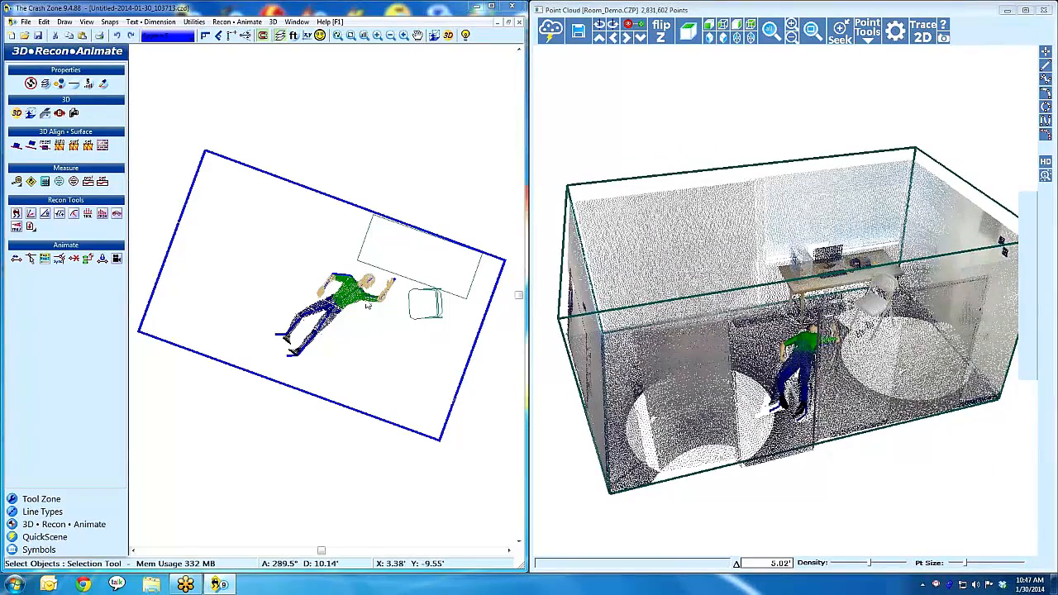
Assign the 3D body model in the plan drawing to layer 8.
{"action": "left_click", "coordinate": [368, 305]}
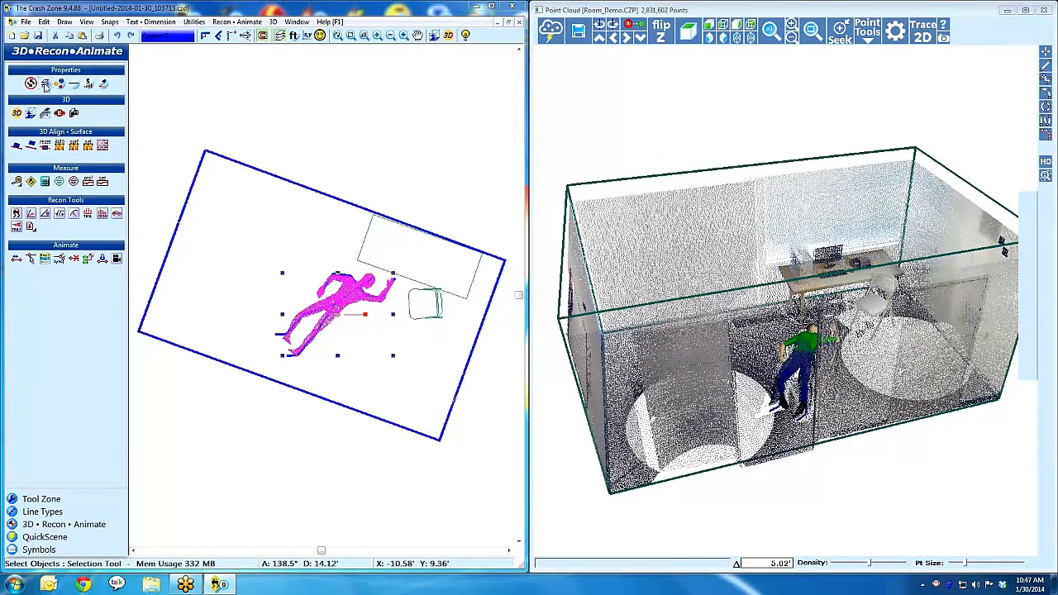
{"action": "left_click", "coordinate": [45, 85]}
{"action": "left_click", "coordinate": [71, 90]}
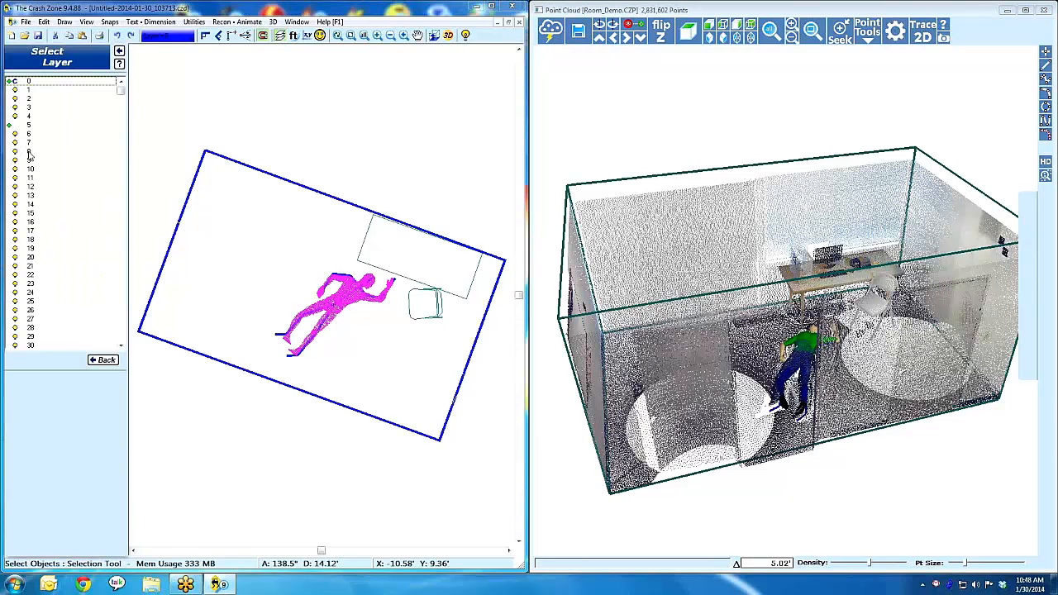
{"action": "left_click", "coordinate": [30, 153]}
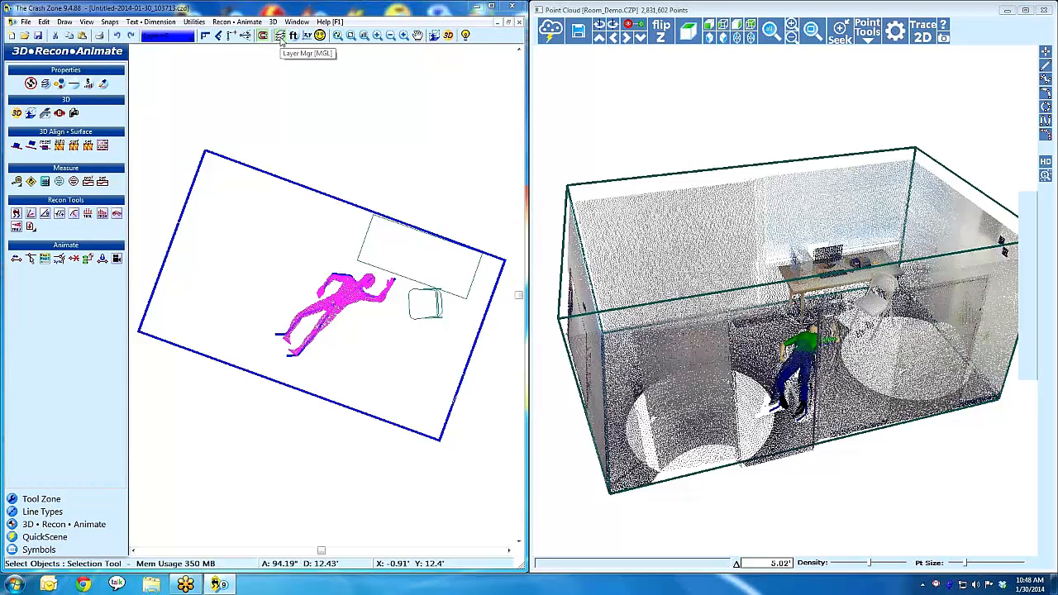
Name layer 8 "Body" in the layer manager.
{"action": "left_click", "coordinate": [280, 36]}
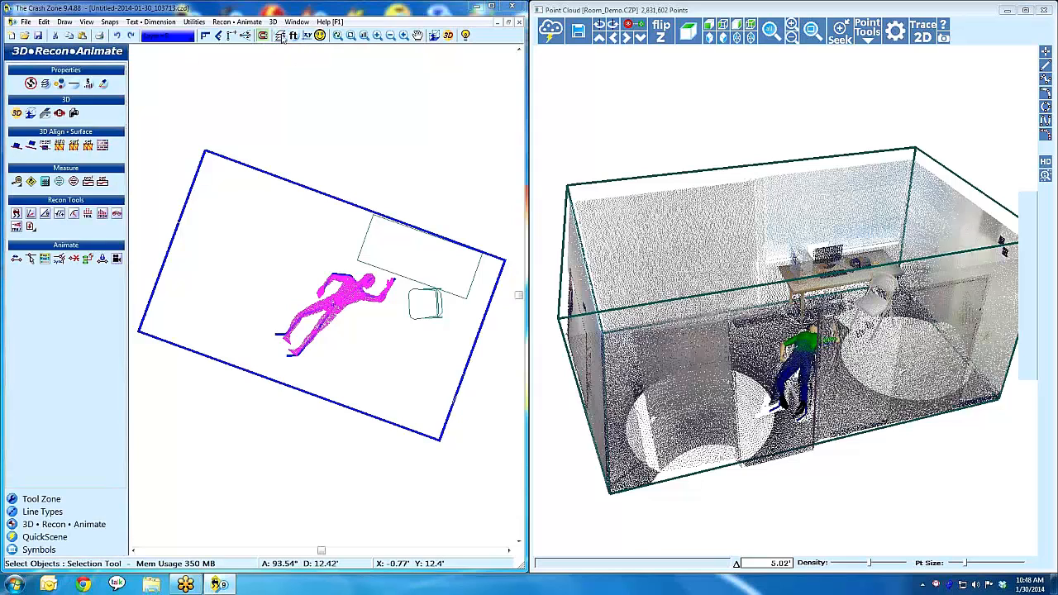
{"action": "left_click", "coordinate": [33, 101]}
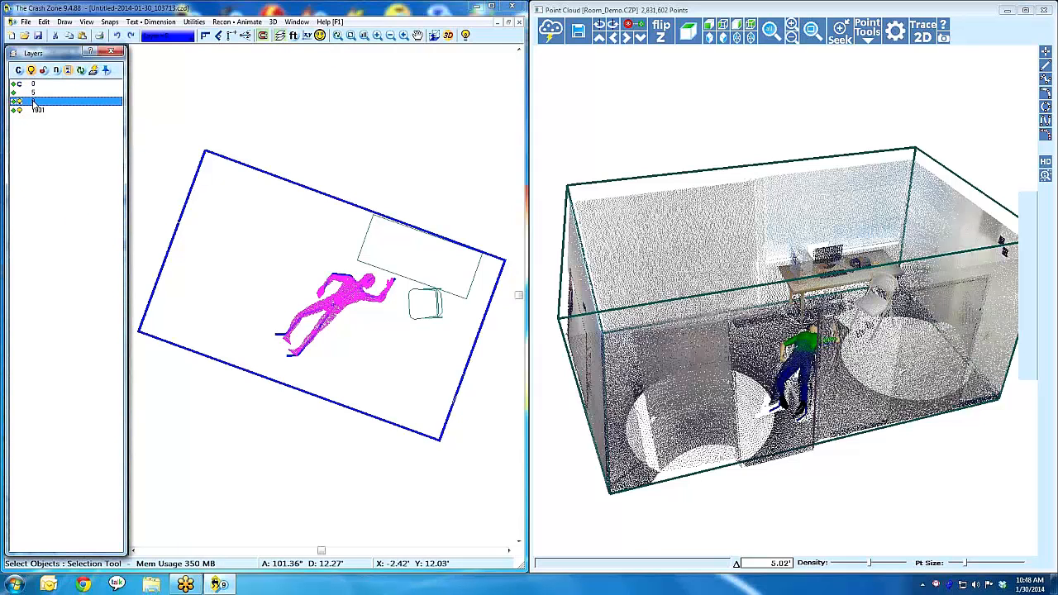
{"action": "left_click", "coordinate": [56, 71]}
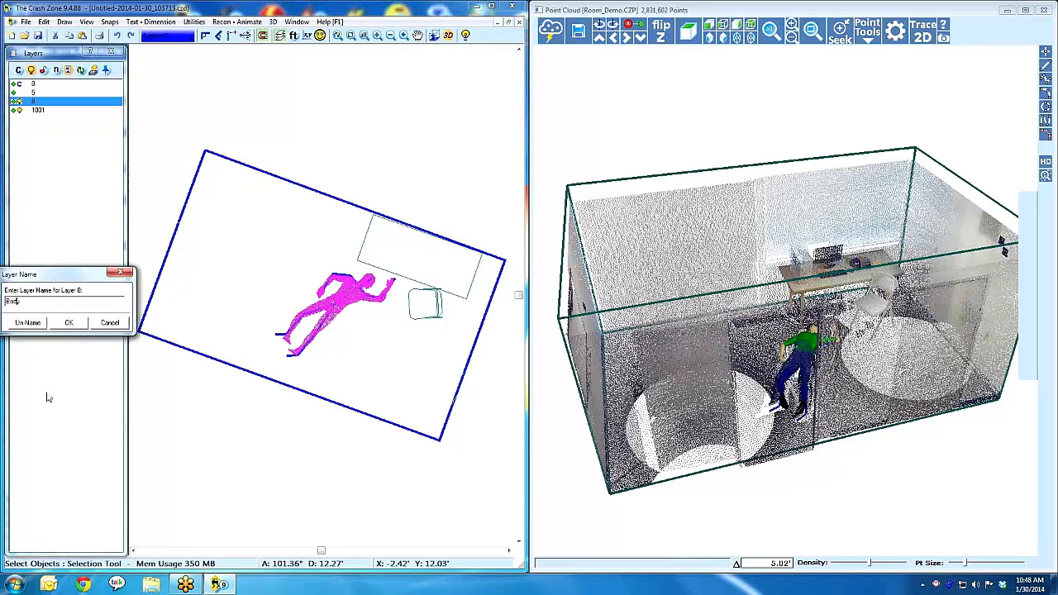
{"action": "left_click", "coordinate": [73, 324]}
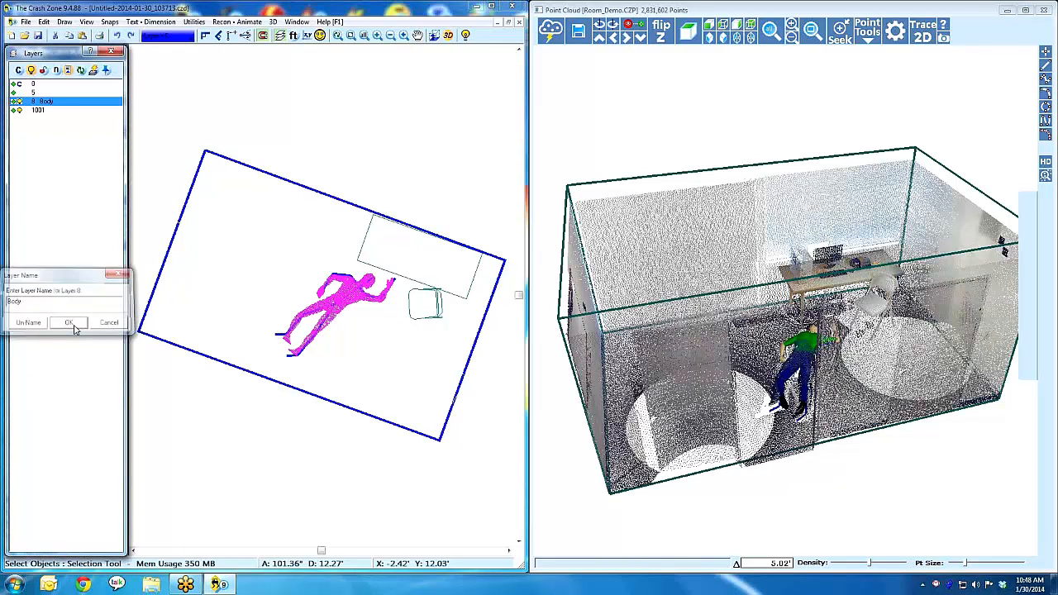
Name layer 5 "Cone" in the layer manager.
{"action": "left_click", "coordinate": [39, 94]}
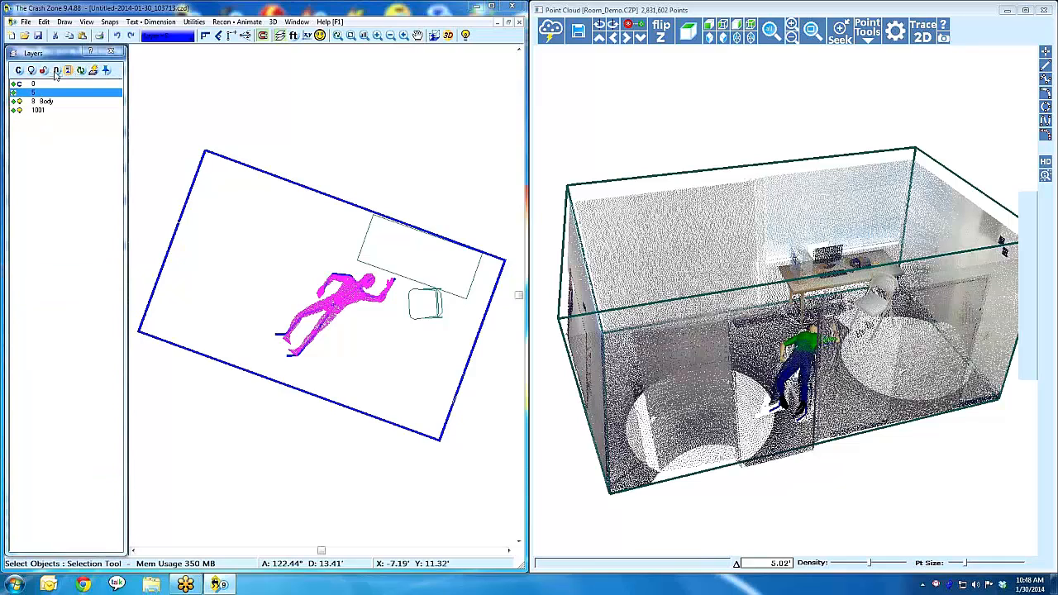
{"action": "left_click", "coordinate": [56, 71]}
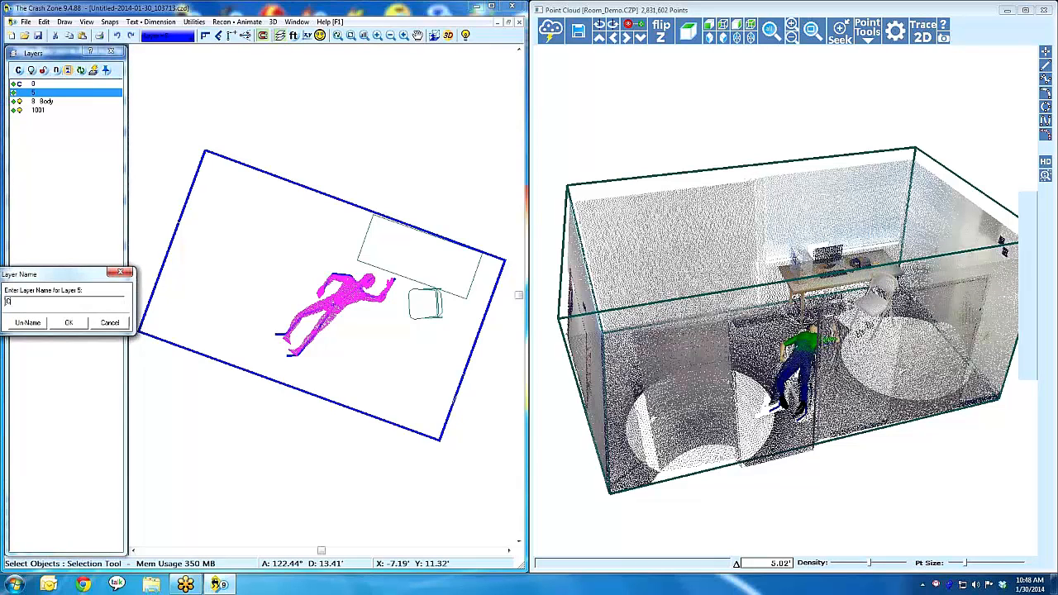
{"action": "left_click", "coordinate": [72, 322]}
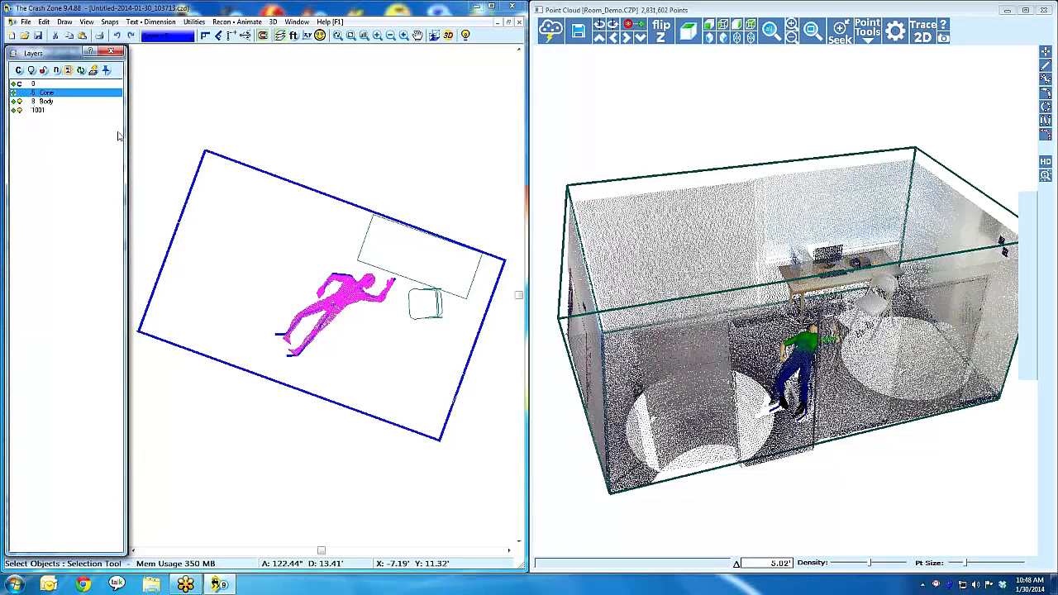
Hide the Body layer and close the layer manager, leaving nothing selected in the drawing.
{"action": "left_click", "coordinate": [46, 101]}
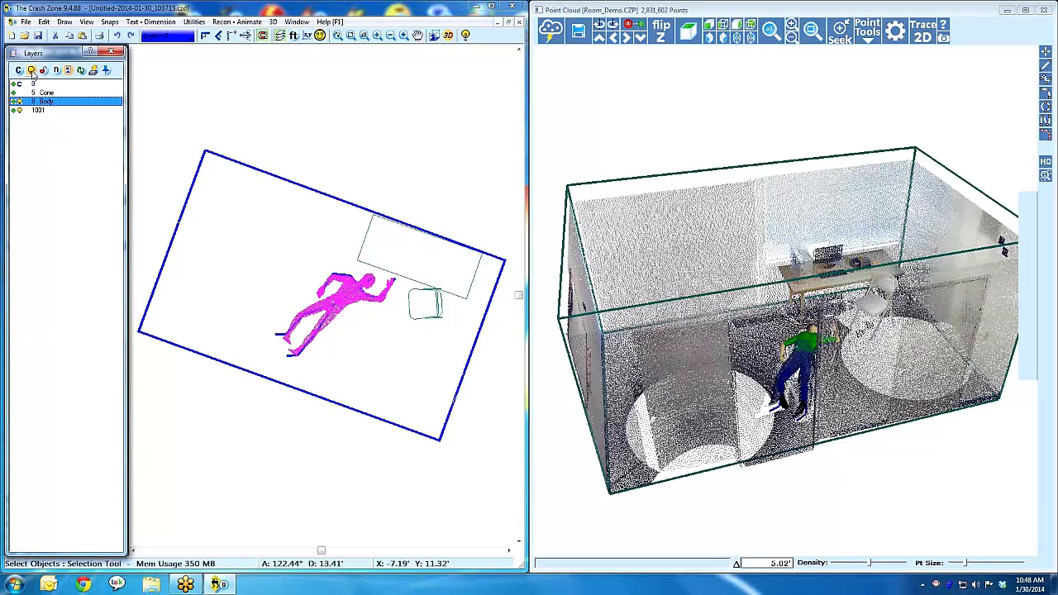
{"action": "left_click", "coordinate": [31, 73]}
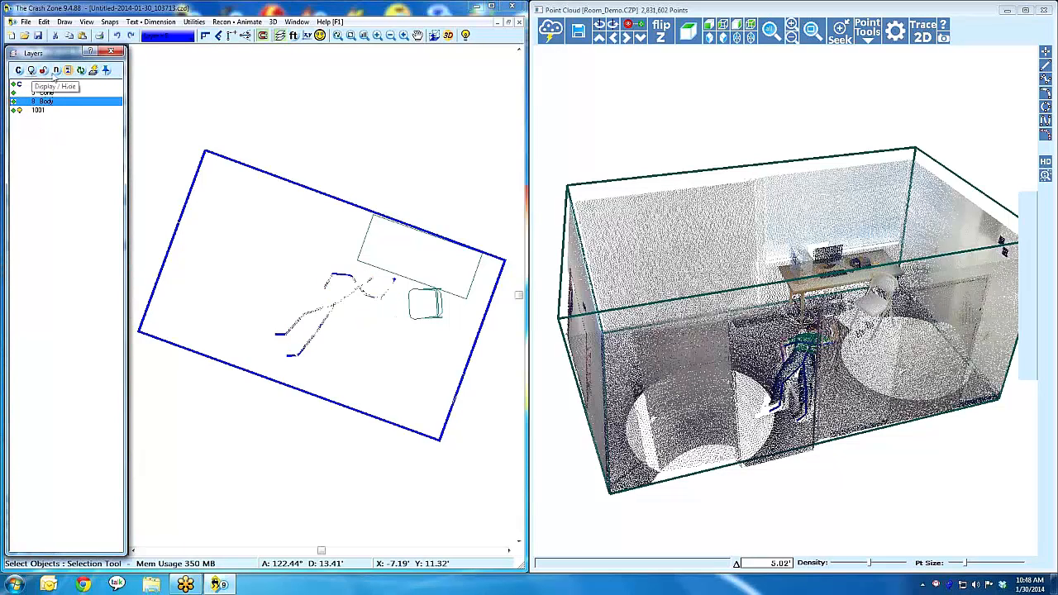
{"action": "left_click", "coordinate": [115, 53]}
{"action": "left_click", "coordinate": [354, 134]}
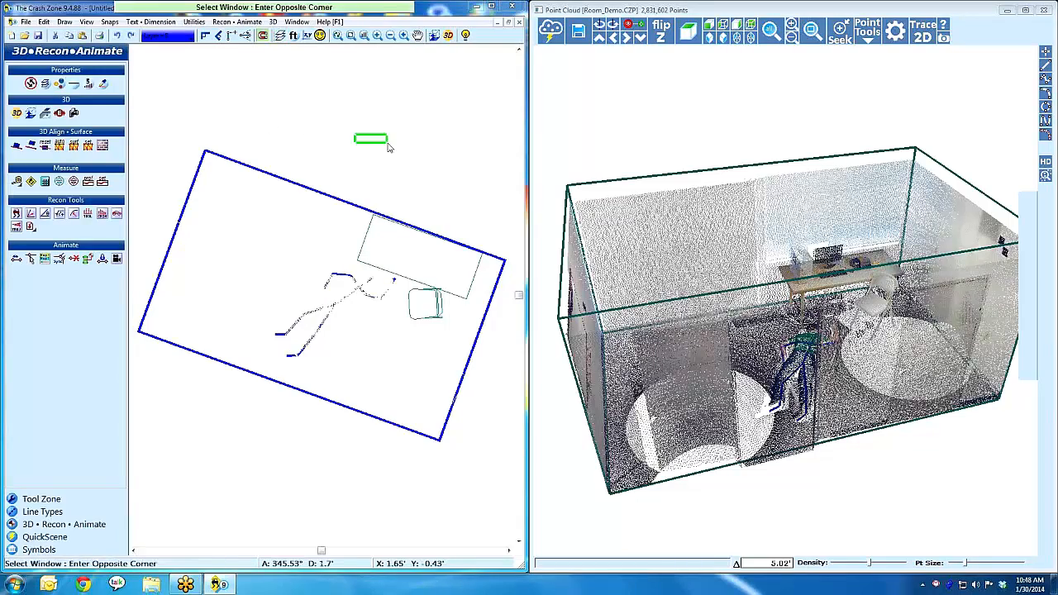
{"action": "key", "text": "Escape"}
{"action": "key", "text": "Escape"}
Examine the stick-figure lines, desk and chair in the room point cloud with the body model hidden.
{"action": "left_click_drag", "start_coordinate": [862, 305], "coordinate": [876, 328]}
{"action": "scroll", "coordinate": [876, 331], "scroll_direction": "up", "scroll_amount": 5}
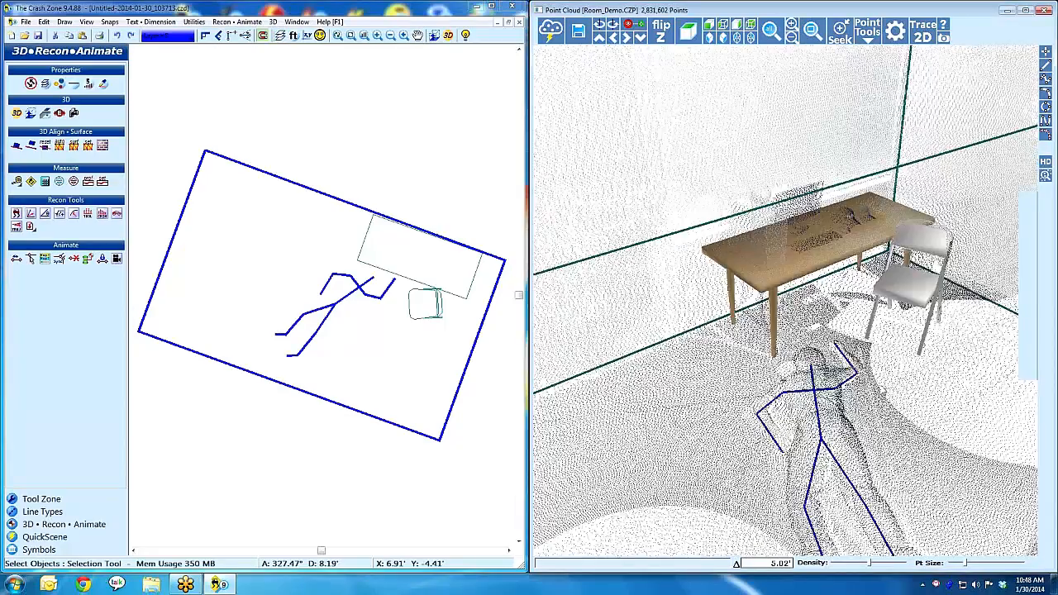
{"action": "mouse_move", "coordinate": [865, 400]}
{"action": "left_mouse_down"}
{"action": "mouse_move", "coordinate": [847, 436]}
{"action": "mouse_move", "coordinate": [827, 419]}
{"action": "mouse_move", "coordinate": [829, 385]}
{"action": "mouse_move", "coordinate": [817, 411]}
{"action": "mouse_move", "coordinate": [828, 426]}
{"action": "mouse_move", "coordinate": [843, 418]}
{"action": "left_mouse_up"}
{"action": "scroll", "coordinate": [827, 419], "scroll_direction": "down", "scroll_amount": 4}
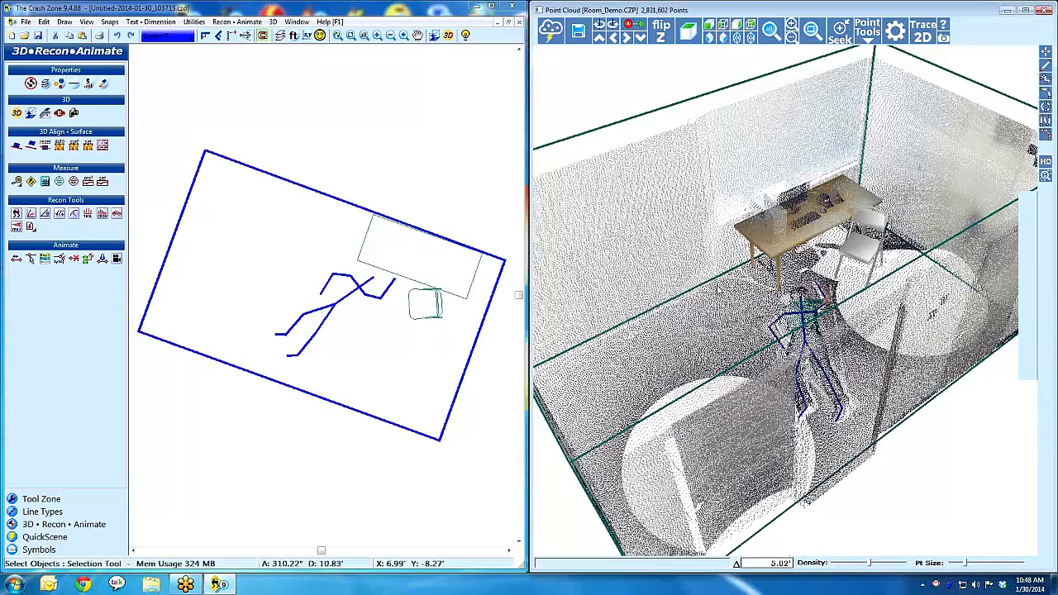
{"action": "mouse_move", "coordinate": [711, 293]}
{"action": "left_mouse_down"}
{"action": "mouse_move", "coordinate": [701, 296]}
{"action": "mouse_move", "coordinate": [732, 190]}
{"action": "mouse_move", "coordinate": [829, 192]}
{"action": "mouse_move", "coordinate": [783, 223]}
{"action": "mouse_move", "coordinate": [755, 275]}
{"action": "left_mouse_up"}
{"action": "left_click", "coordinate": [711, 38]}
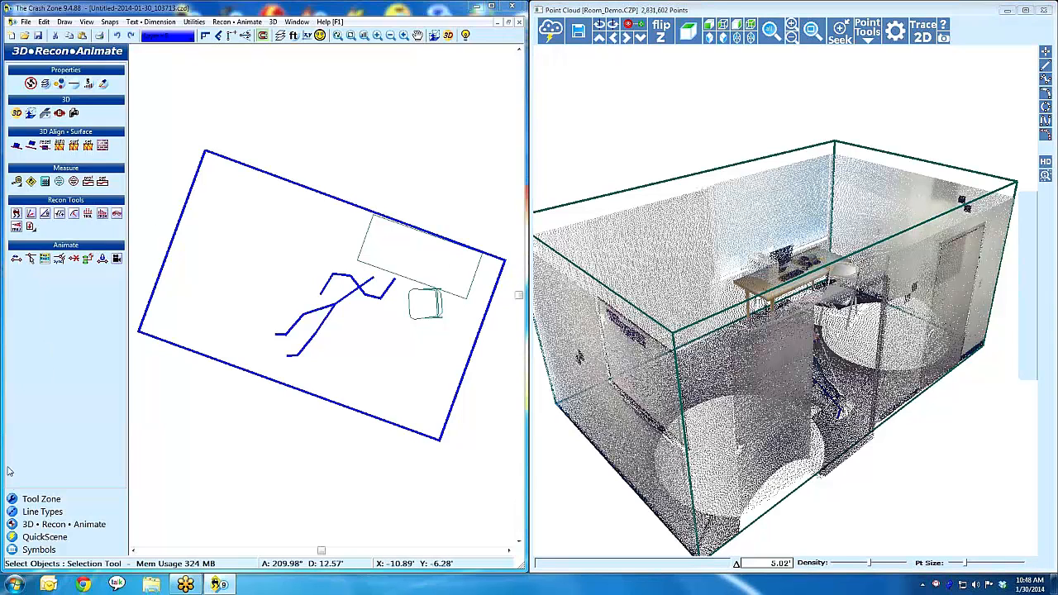
Set the current drawing color to red for new objects.
{"action": "left_click", "coordinate": [38, 499]}
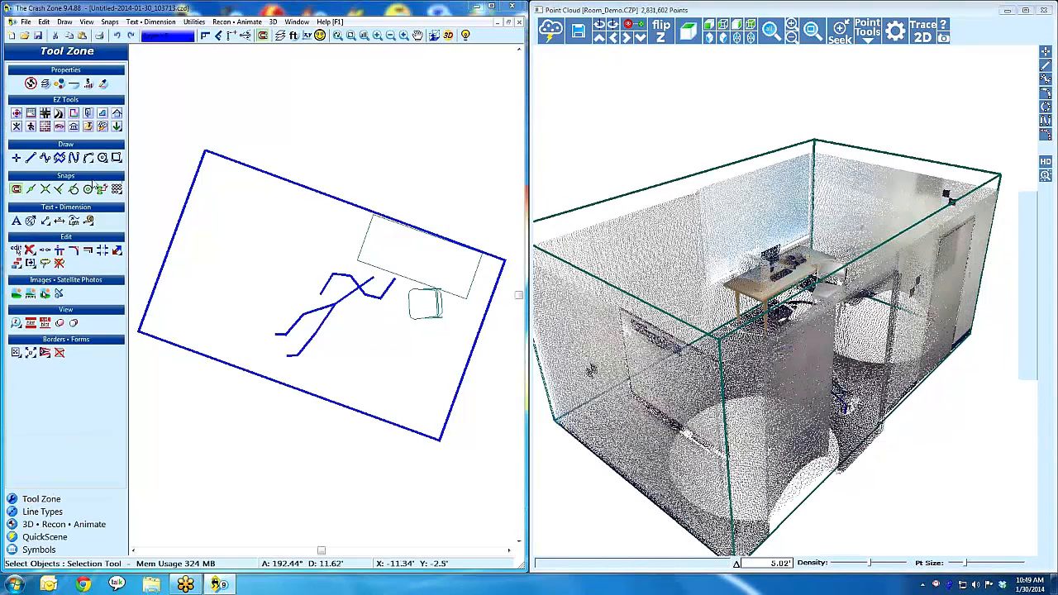
{"action": "left_click", "coordinate": [66, 85]}
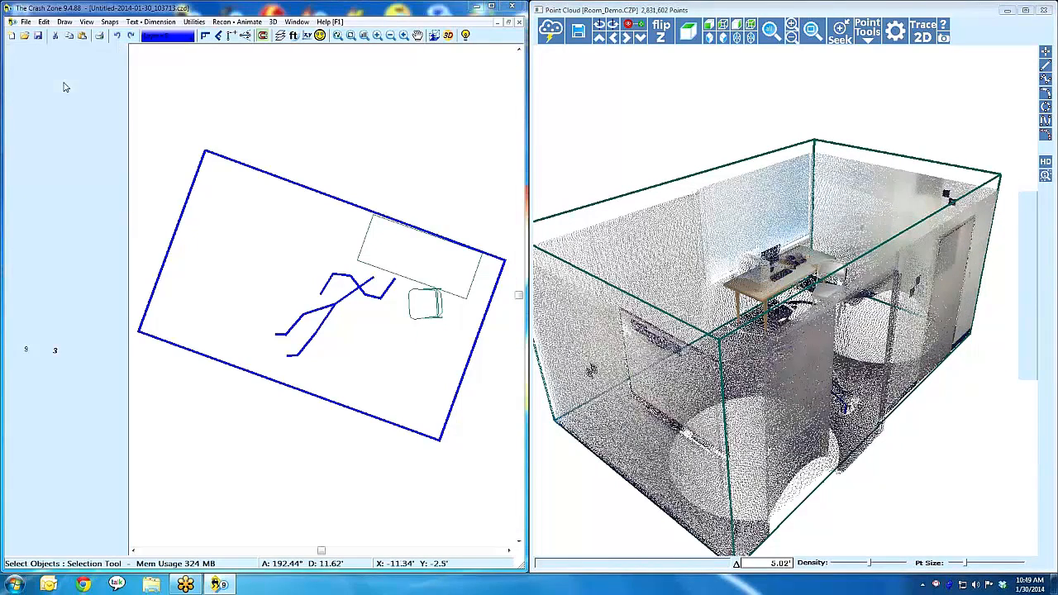
{"action": "left_click", "coordinate": [76, 99]}
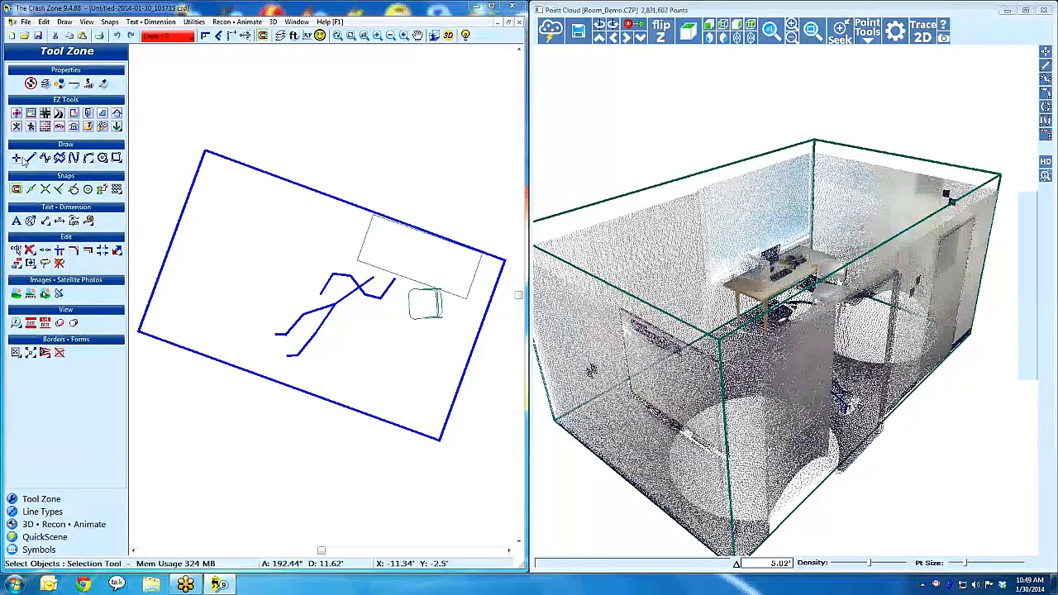
Place two red points on the room's wall corner in the point cloud, one near the ceiling and one at the floor.
{"action": "left_click", "coordinate": [16, 157]}
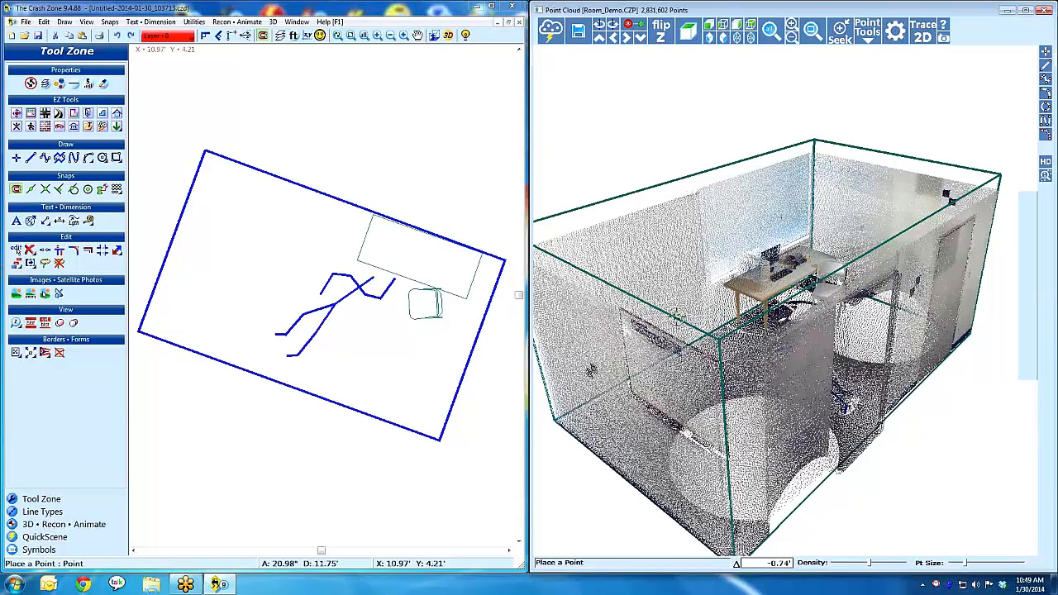
{"action": "middle_click_drag", "start_coordinate": [669, 339], "coordinate": [685, 334]}
{"action": "middle_click_drag", "start_coordinate": [599, 374], "coordinate": [630, 333]}
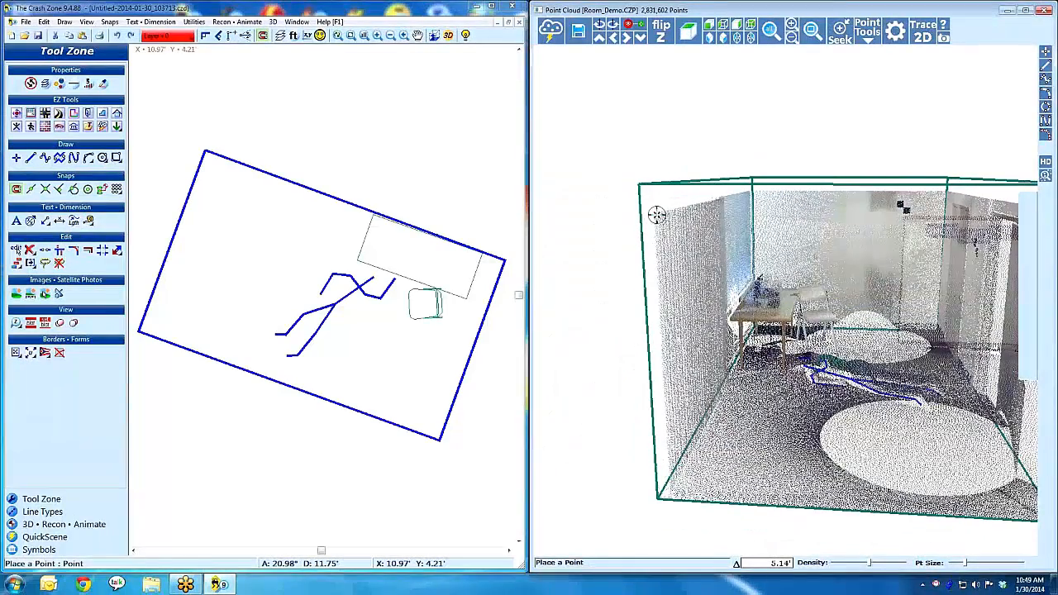
{"action": "left_click", "coordinate": [657, 215]}
{"action": "right_click", "coordinate": [670, 494]}
{"action": "left_click", "coordinate": [670, 495]}
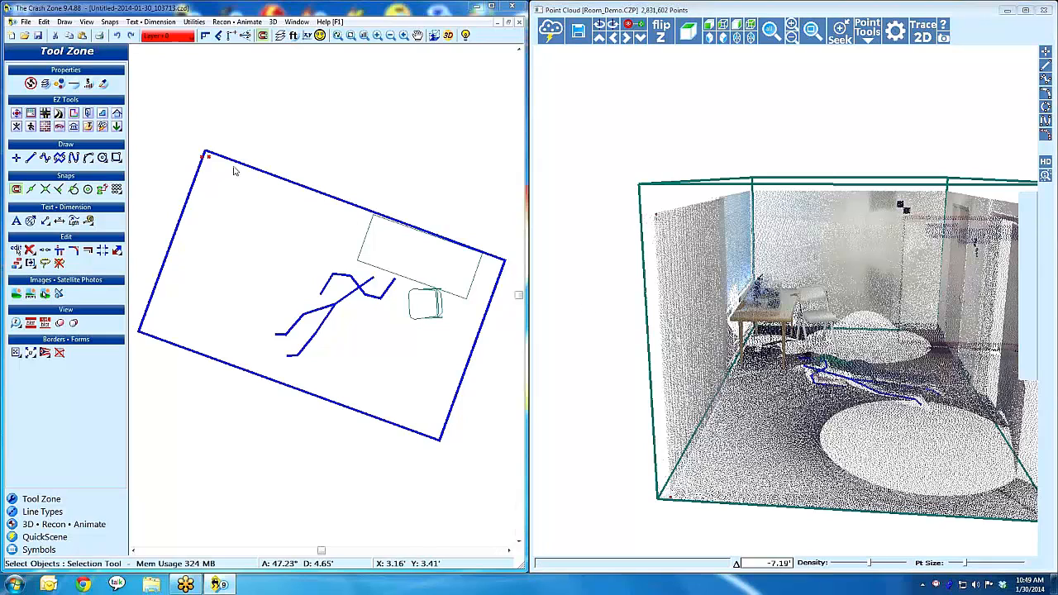
Examine the two red points at the room's top corner up close in the plan drawing.
{"action": "key", "text": "z"}
{"action": "left_click", "coordinate": [250, 116]}
{"action": "left_click", "coordinate": [167, 194]}
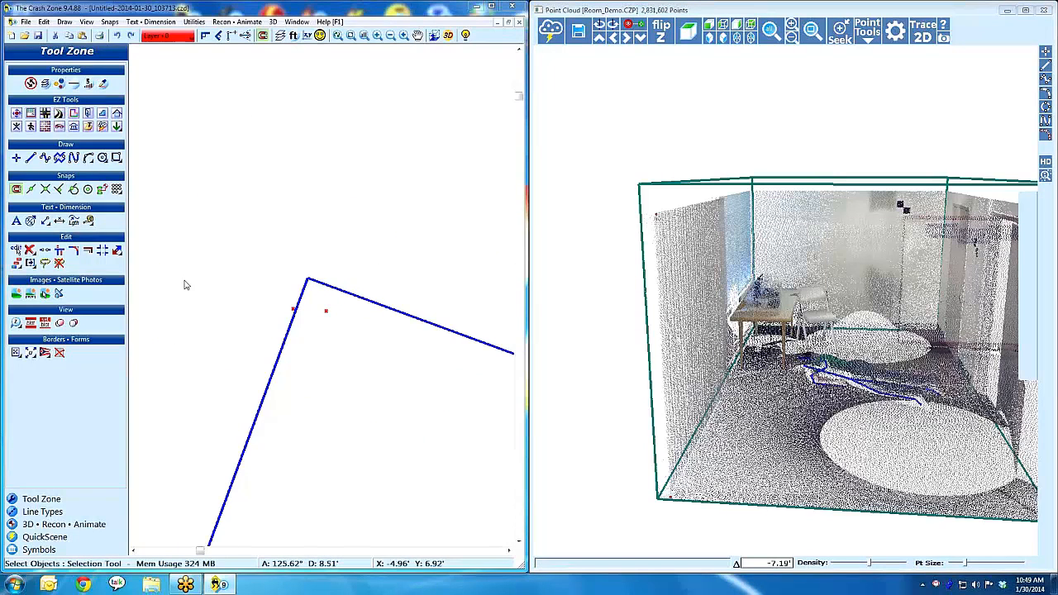
Draw a single red line joining the two red corner points in the plan drawing.
{"action": "left_click", "coordinate": [33, 157]}
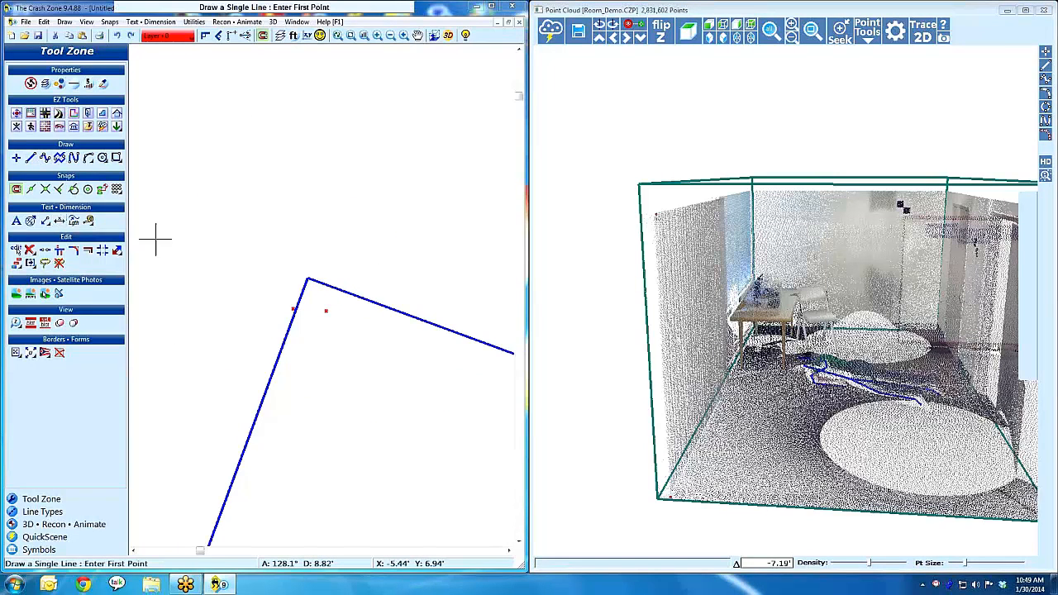
{"action": "left_click", "coordinate": [290, 308]}
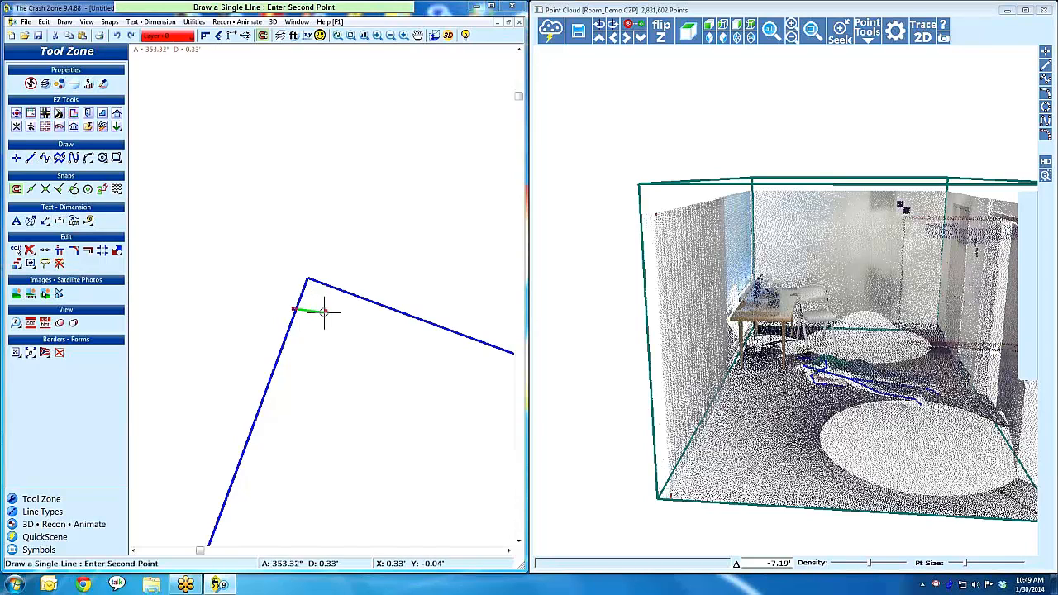
{"action": "left_click", "coordinate": [326, 311]}
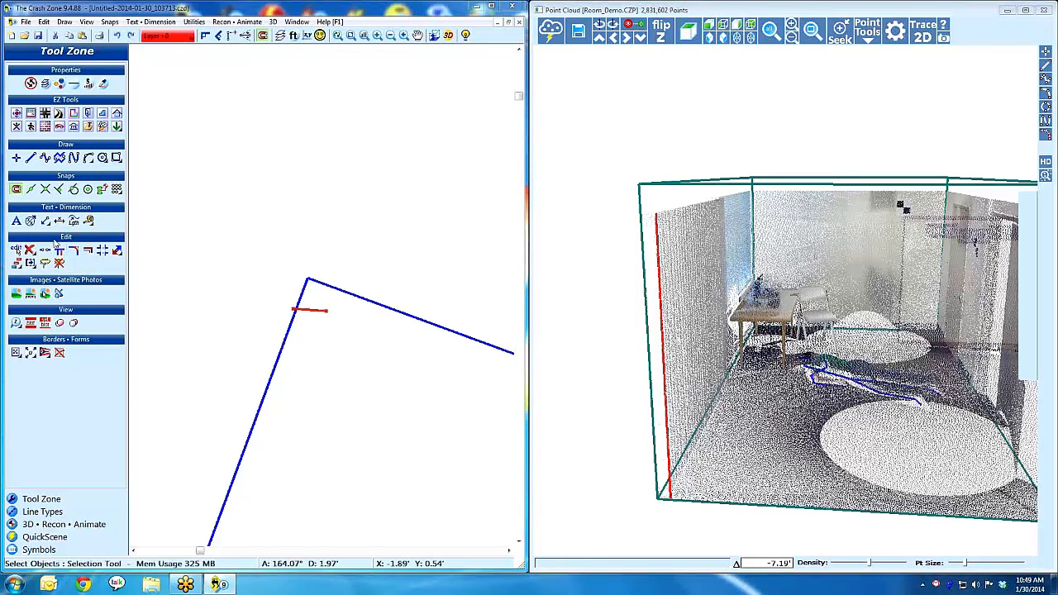
Label the red corner line's length with a size 2 leader arrow, placing the text outside the room's top corner.
{"action": "left_click", "coordinate": [74, 221]}
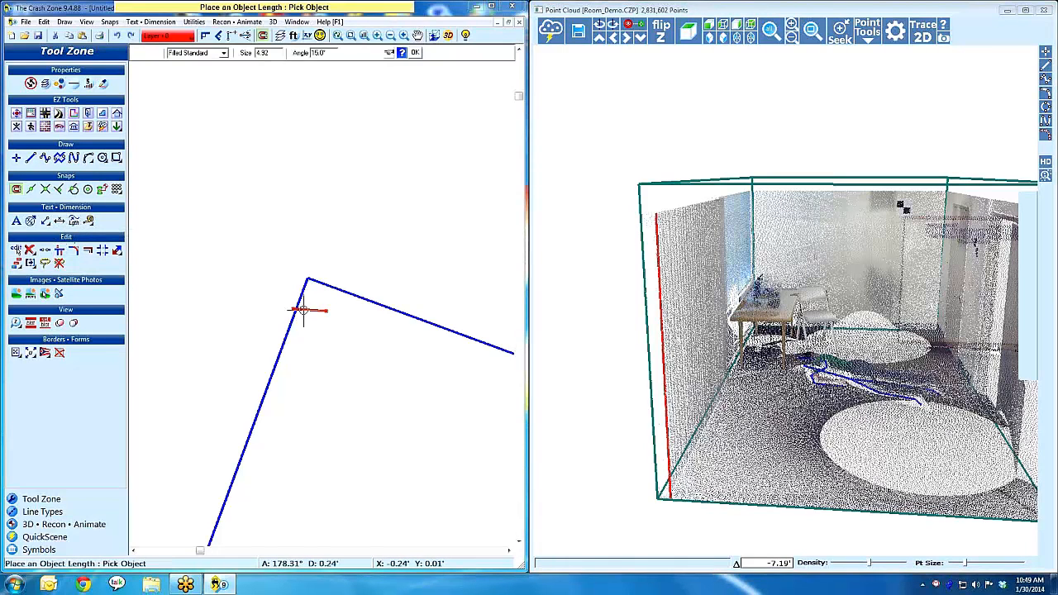
{"action": "left_click", "coordinate": [310, 309]}
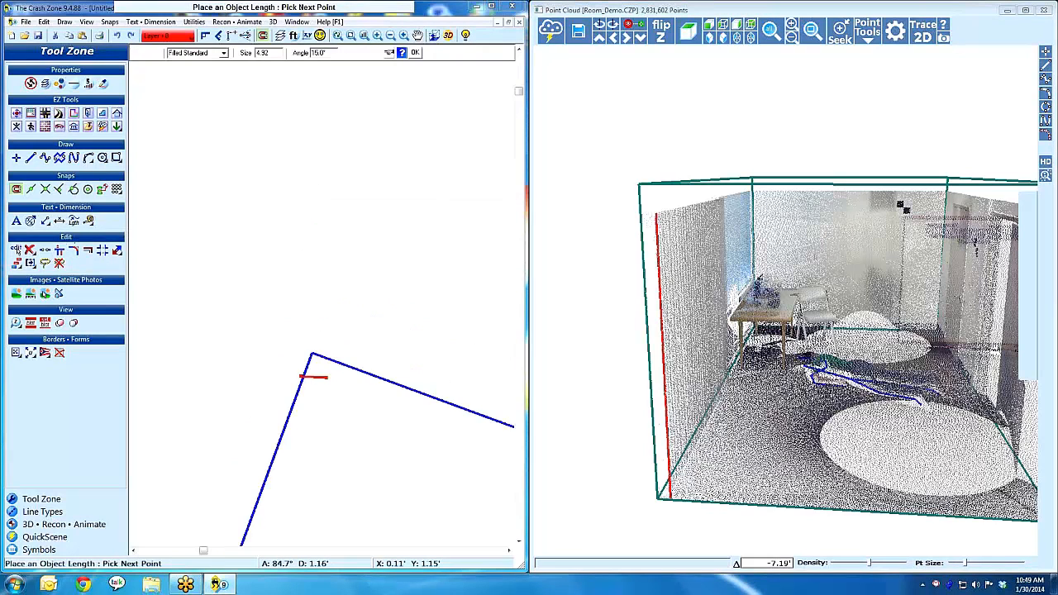
{"action": "scroll", "coordinate": [321, 296], "scroll_direction": "down", "scroll_amount": 3}
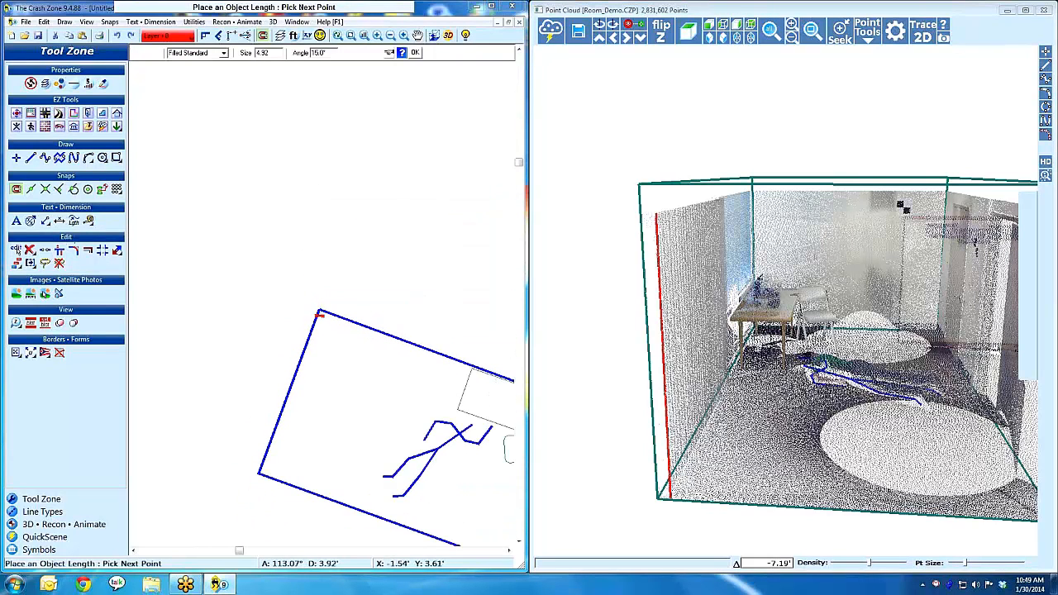
{"action": "double_click", "coordinate": [261, 52]}
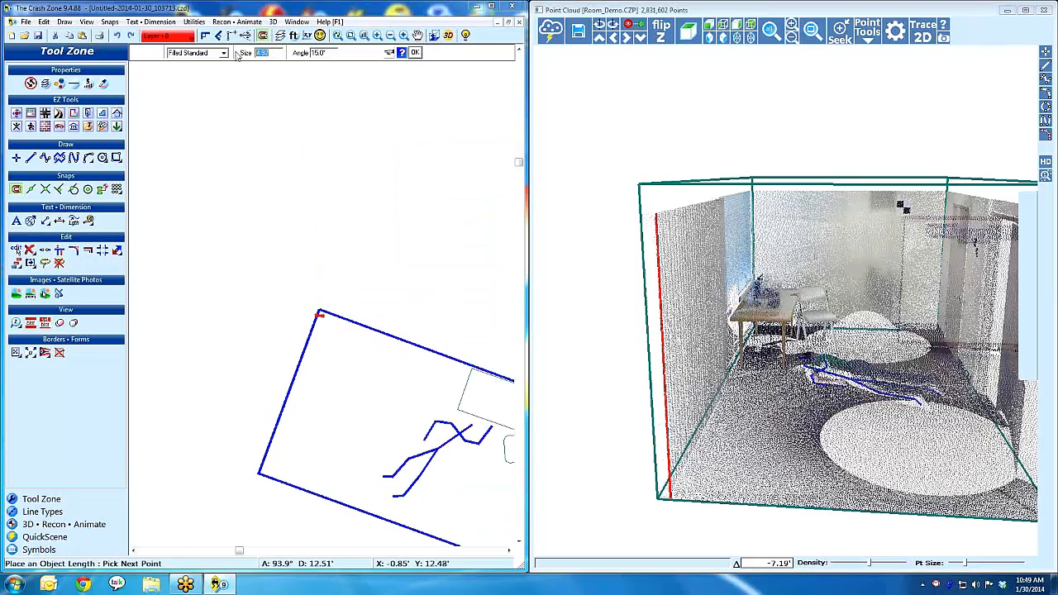
{"action": "type", "text": "2"}
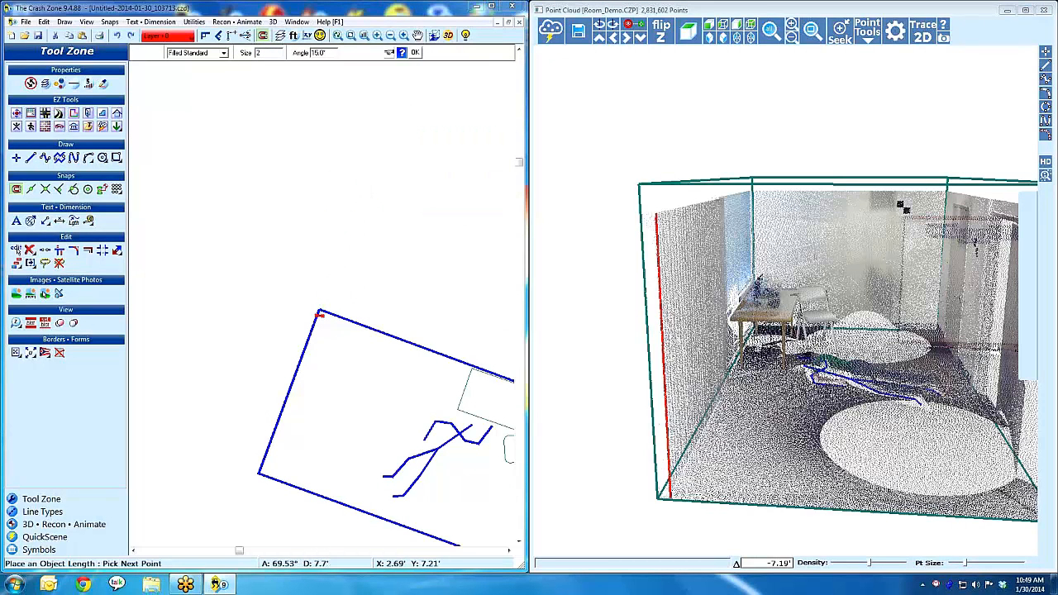
{"action": "left_click", "coordinate": [283, 205]}
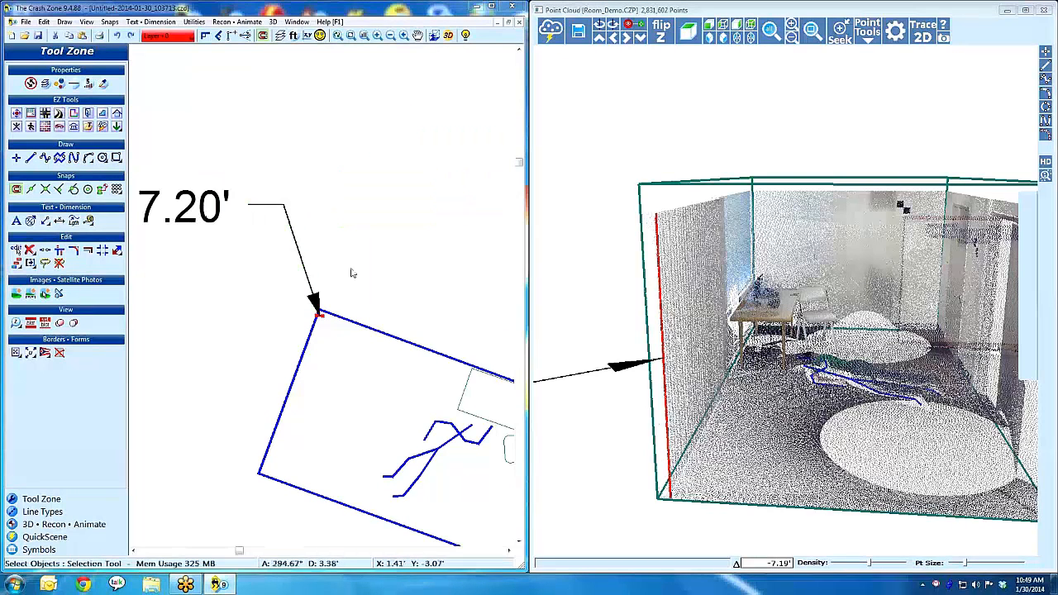
Delete the leader length label from the red corner line.
{"action": "left_click_drag", "start_coordinate": [670, 396], "coordinate": [673, 374]}
{"action": "scroll", "coordinate": [673, 373], "scroll_direction": "down", "scroll_amount": 5}
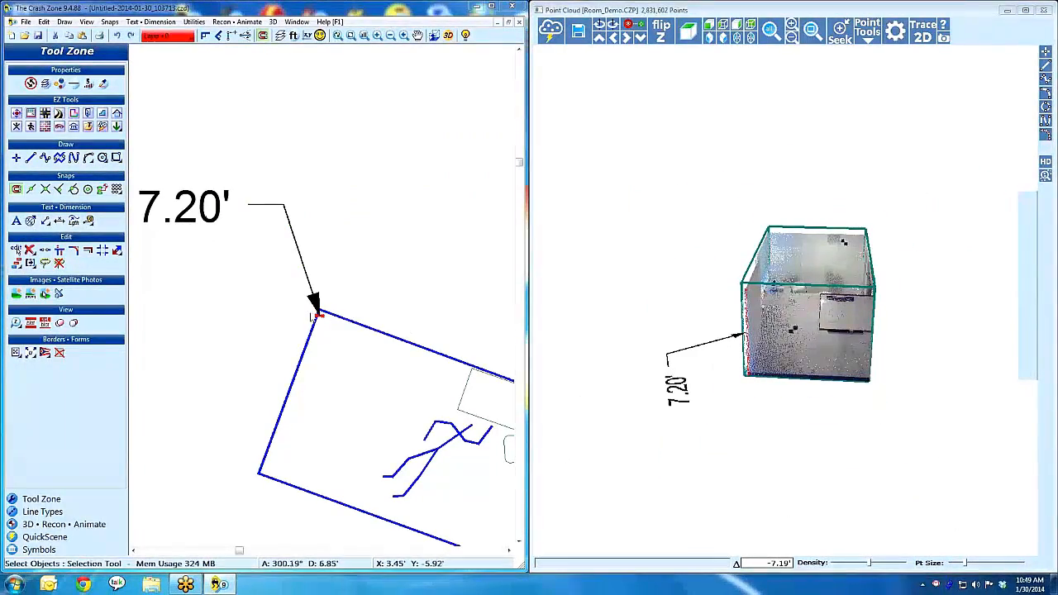
{"action": "scroll", "coordinate": [323, 299], "scroll_direction": "up", "scroll_amount": 2}
{"action": "scroll", "coordinate": [324, 299], "scroll_direction": "down", "scroll_amount": 1}
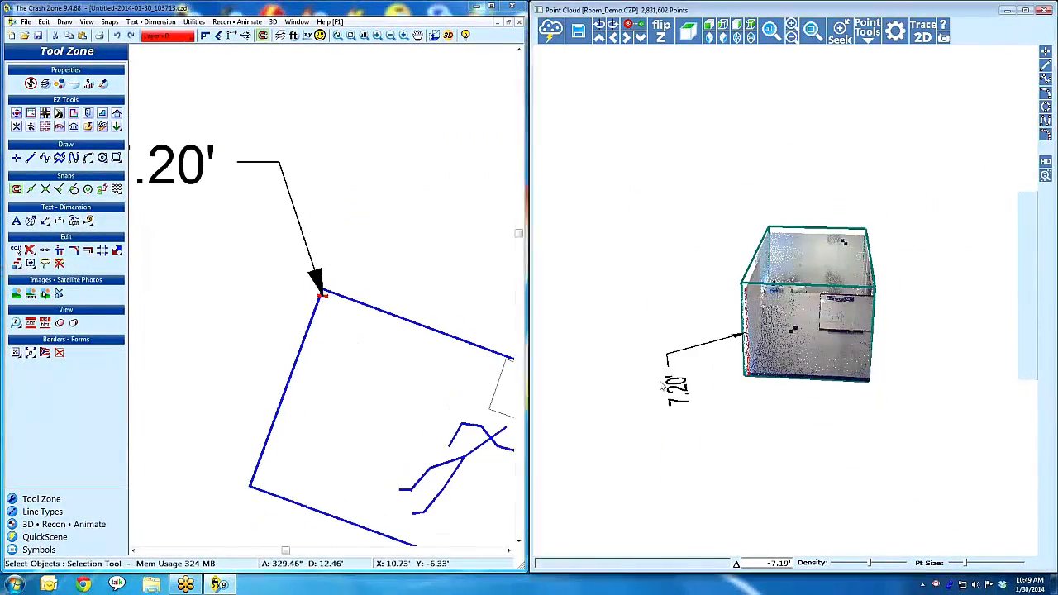
{"action": "left_click_drag", "start_coordinate": [728, 402], "coordinate": [721, 415]}
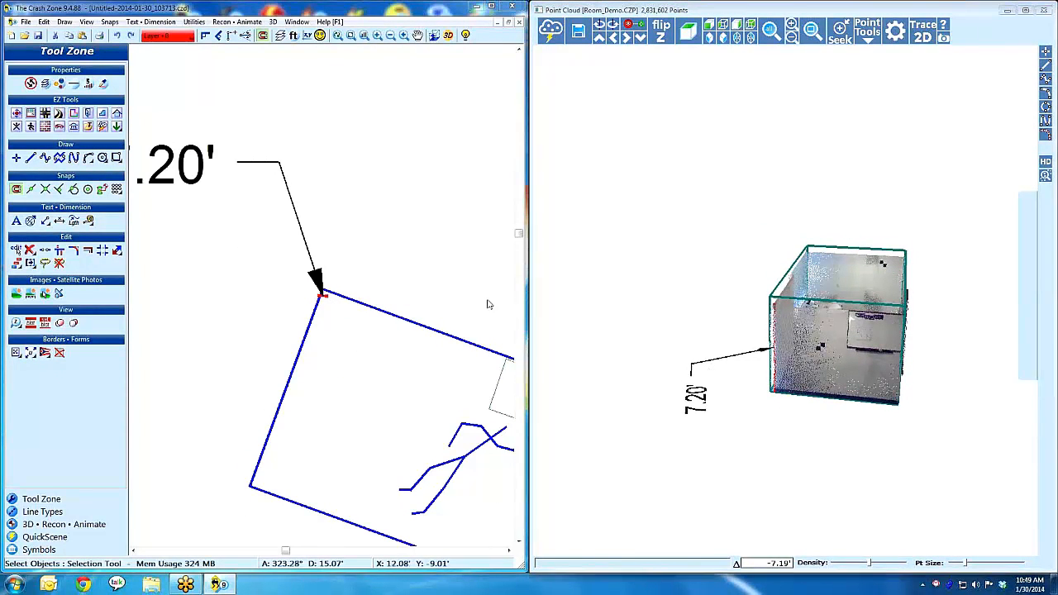
{"action": "left_click", "coordinate": [315, 264]}
{"action": "key", "text": "Delete"}
Place an aligned linear dimension on the red corner line above the room's top corner, with Show 3D and Single Click Dim enabled.
{"action": "scroll", "coordinate": [321, 297], "scroll_direction": "up", "scroll_amount": 3}
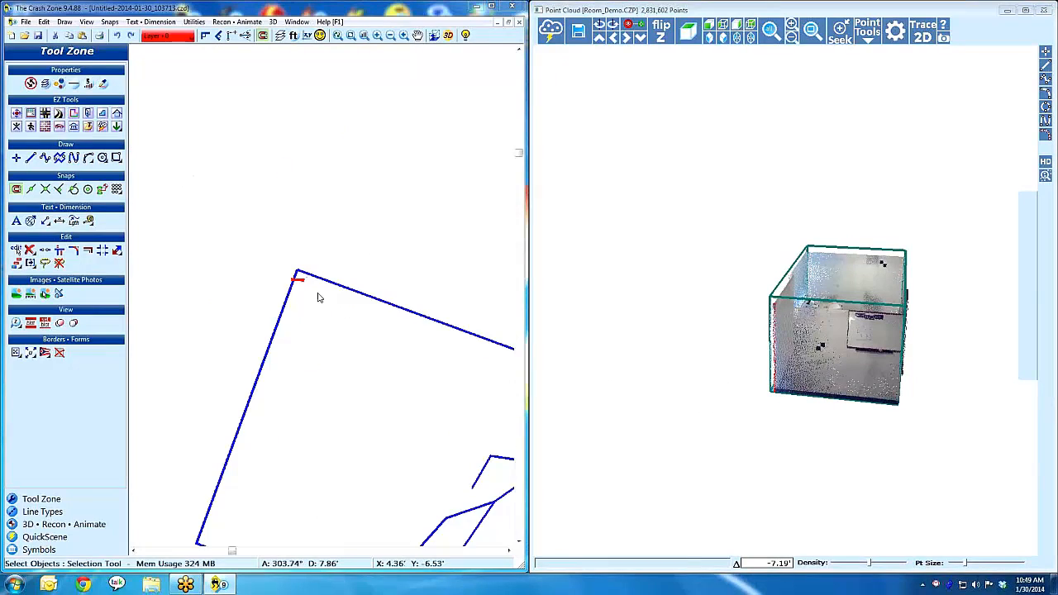
{"action": "scroll", "coordinate": [203, 240], "scroll_direction": "down", "scroll_amount": 1}
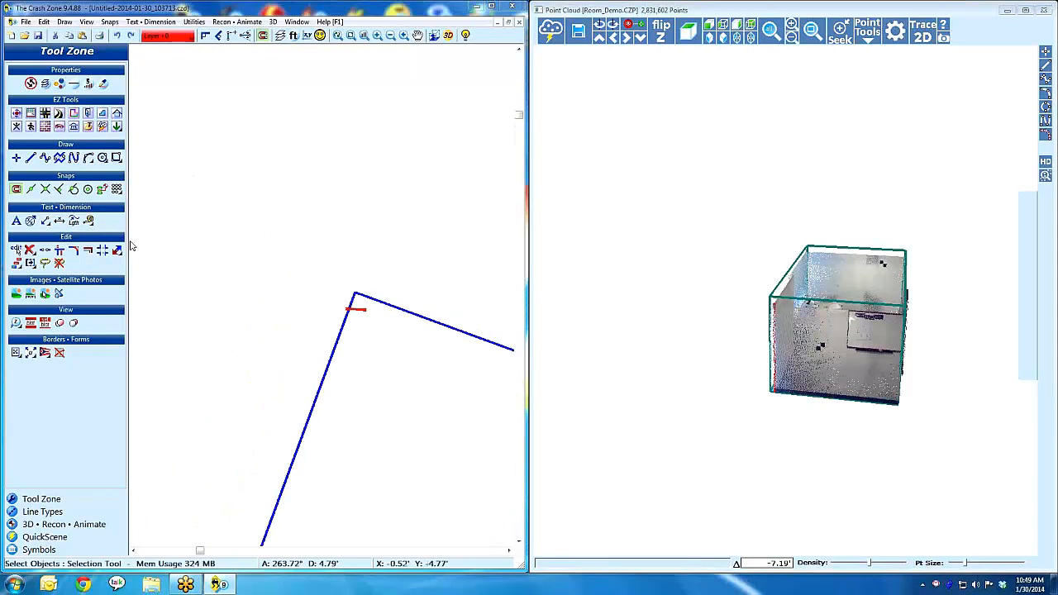
{"action": "left_click", "coordinate": [61, 221]}
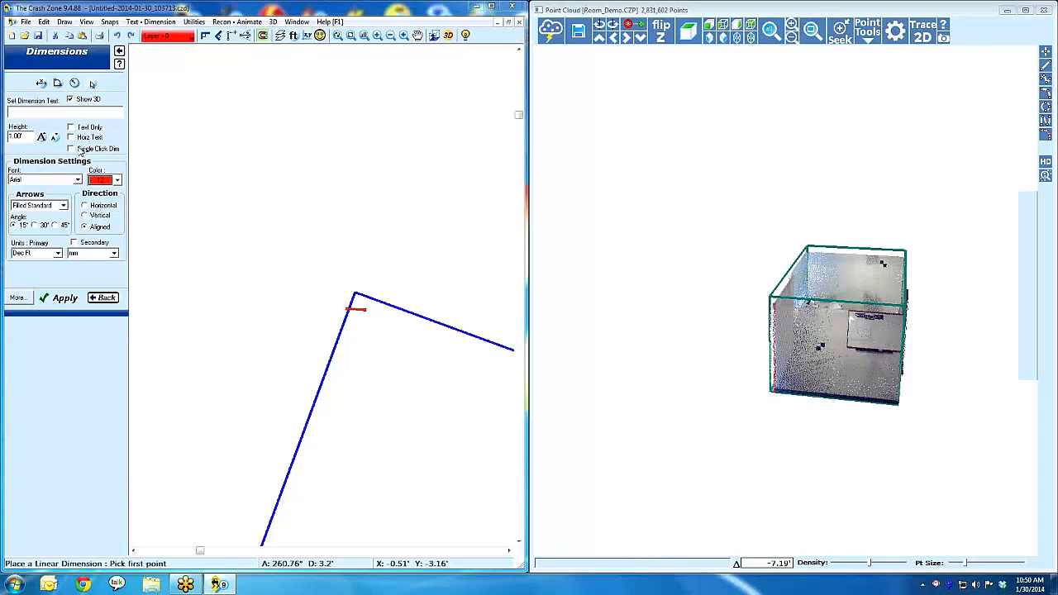
{"action": "left_click", "coordinate": [355, 309]}
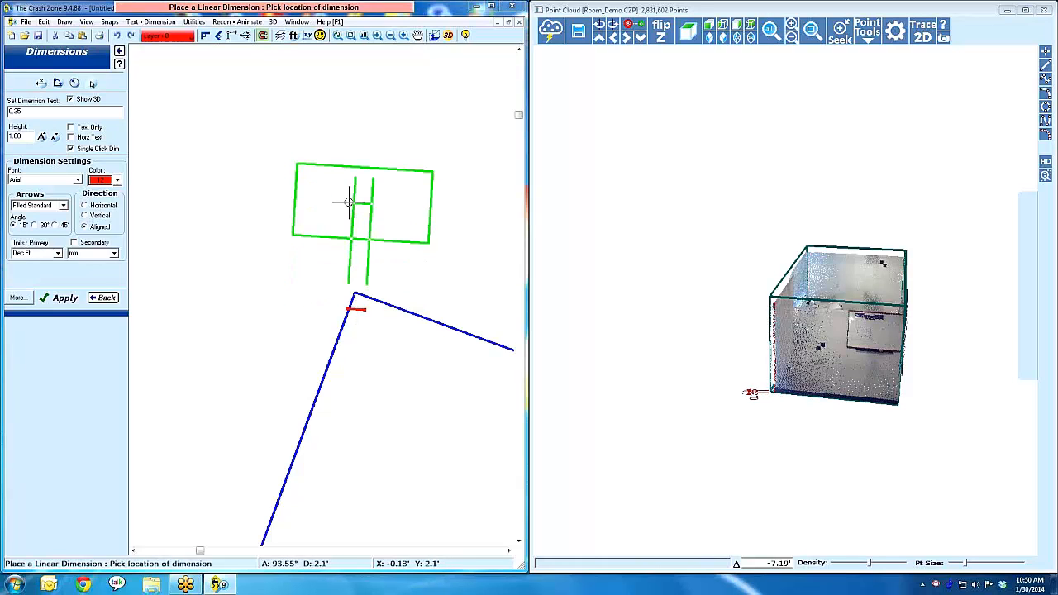
{"action": "left_click", "coordinate": [360, 198]}
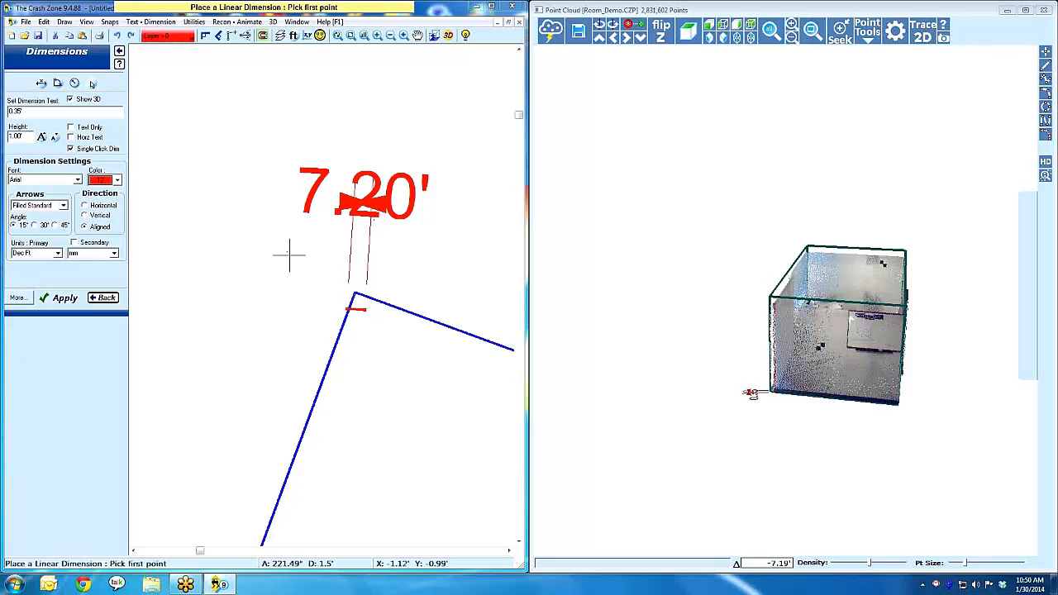
{"action": "left_click", "coordinate": [104, 298]}
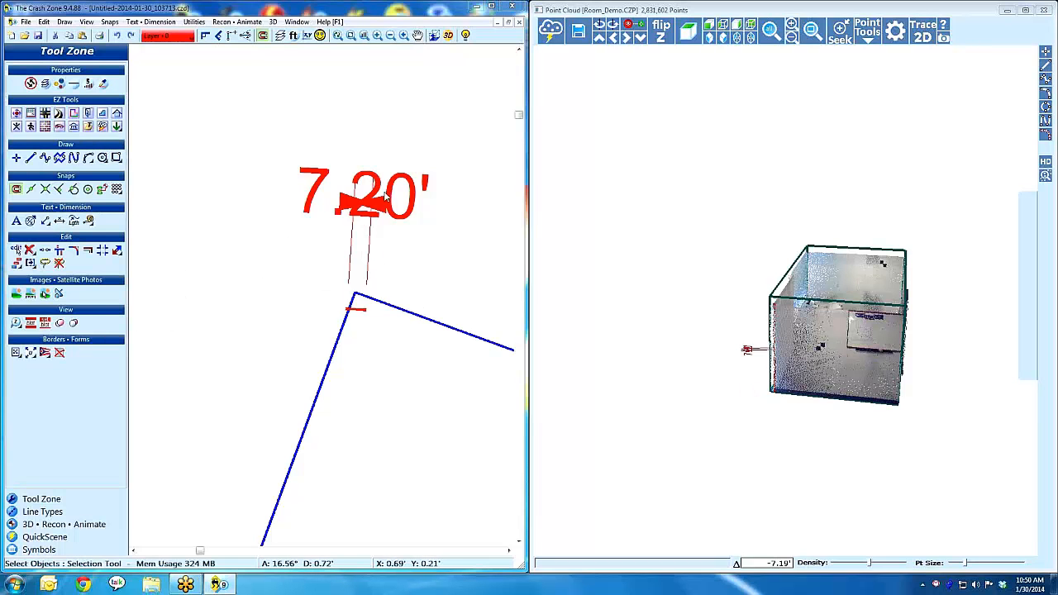
Turn the cloud points off to examine the corner line's height dimension in 3D, and turn the points back on.
{"action": "left_click_drag", "start_coordinate": [742, 373], "coordinate": [874, 447]}
{"action": "scroll", "coordinate": [795, 439], "scroll_direction": "up", "scroll_amount": 4}
{"action": "right_click", "coordinate": [875, 446]}
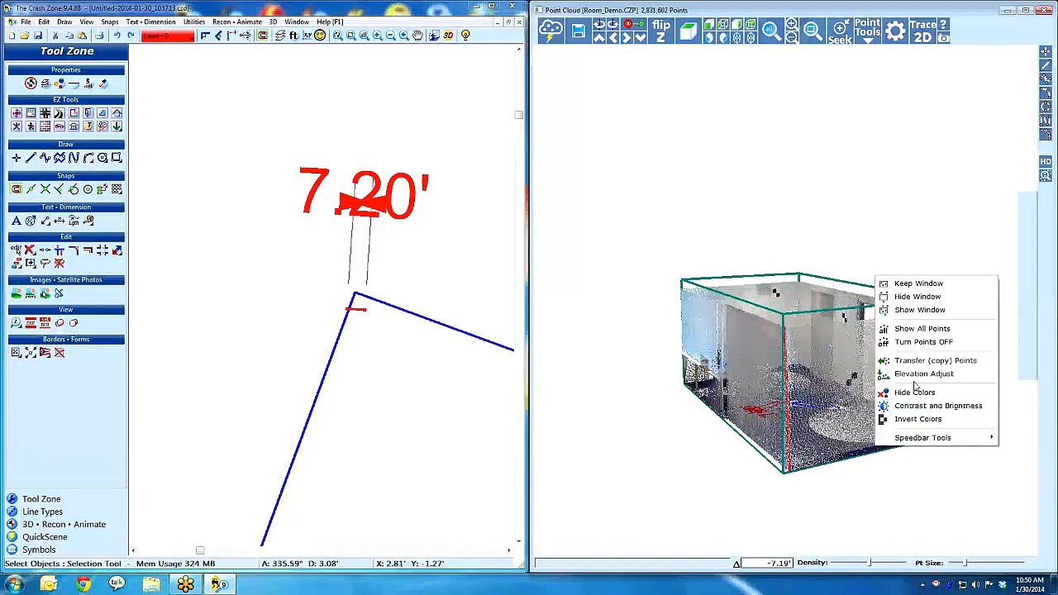
{"action": "left_click", "coordinate": [918, 342]}
{"action": "scroll", "coordinate": [849, 417], "scroll_direction": "up", "scroll_amount": 5}
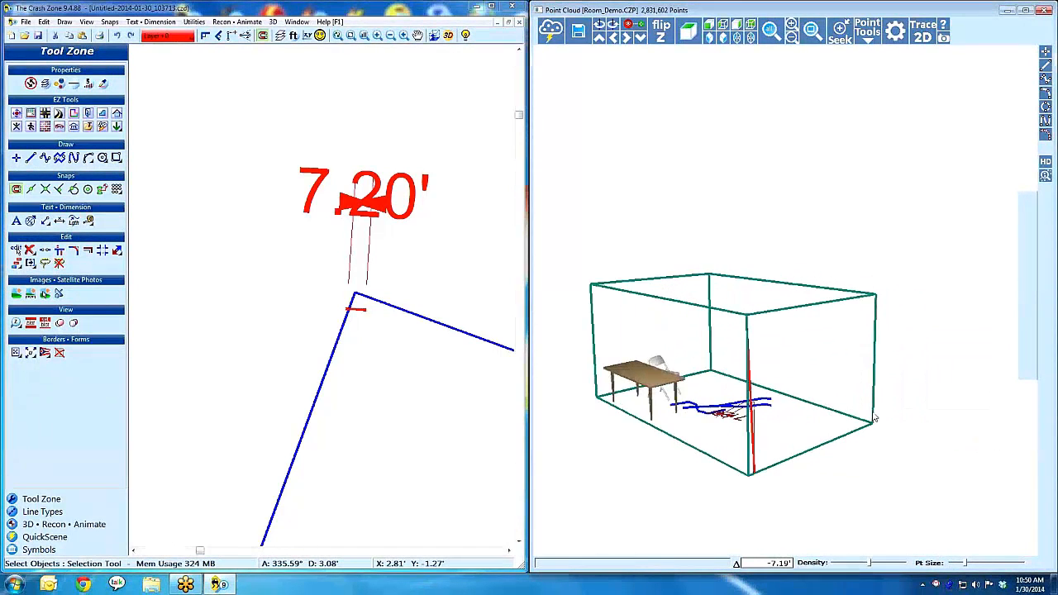
{"action": "left_click_drag", "start_coordinate": [849, 412], "coordinate": [792, 481]}
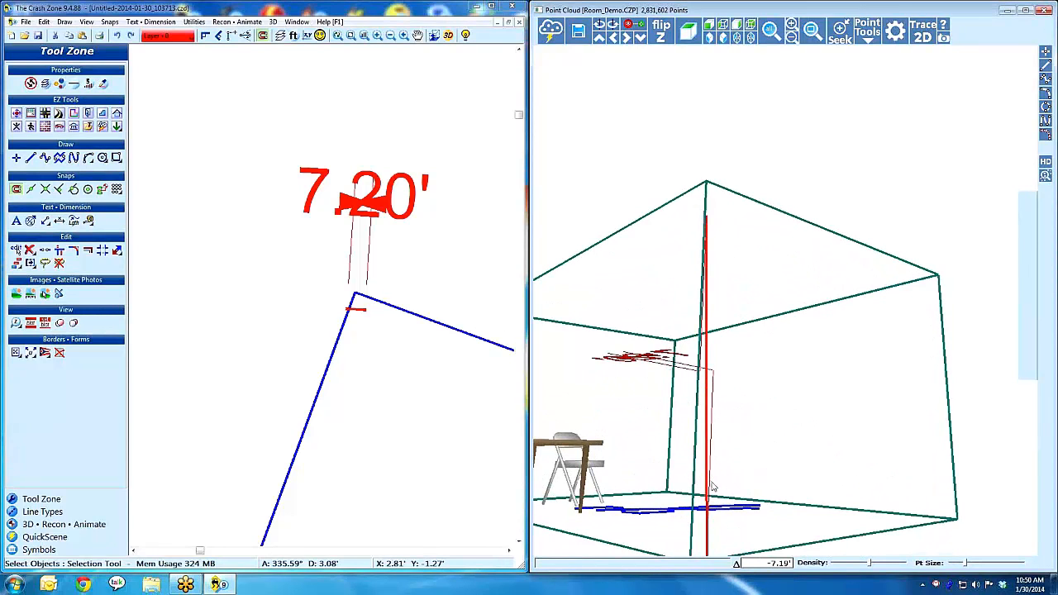
{"action": "left_click_drag", "start_coordinate": [703, 372], "coordinate": [675, 372]}
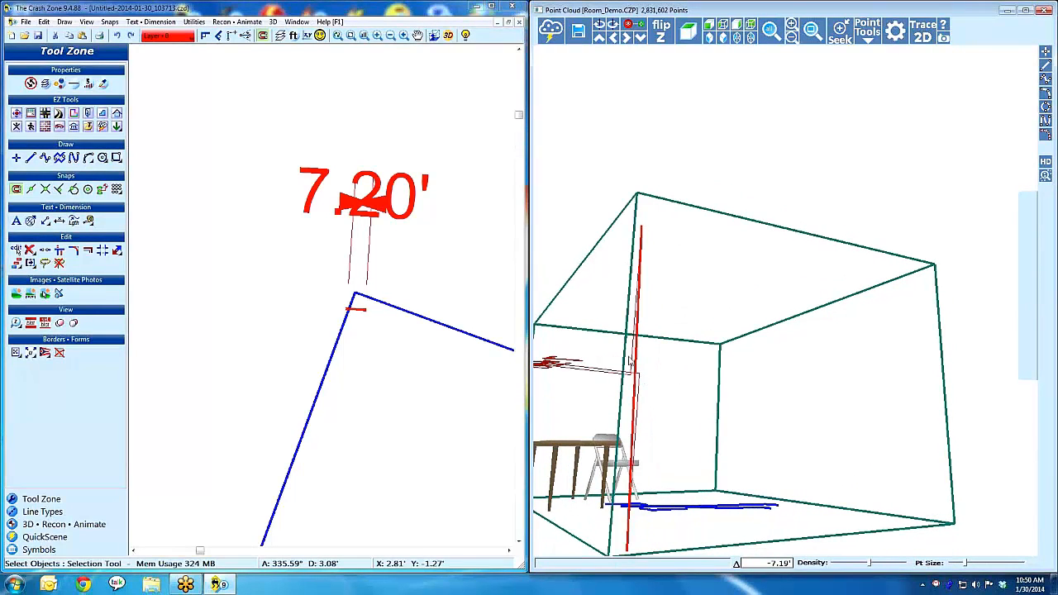
{"action": "scroll", "coordinate": [631, 388], "scroll_direction": "down", "scroll_amount": 3}
{"action": "mouse_move", "coordinate": [647, 395]}
{"action": "left_mouse_down"}
{"action": "mouse_move", "coordinate": [616, 374]}
{"action": "mouse_move", "coordinate": [568, 365]}
{"action": "mouse_move", "coordinate": [689, 298]}
{"action": "left_mouse_up"}
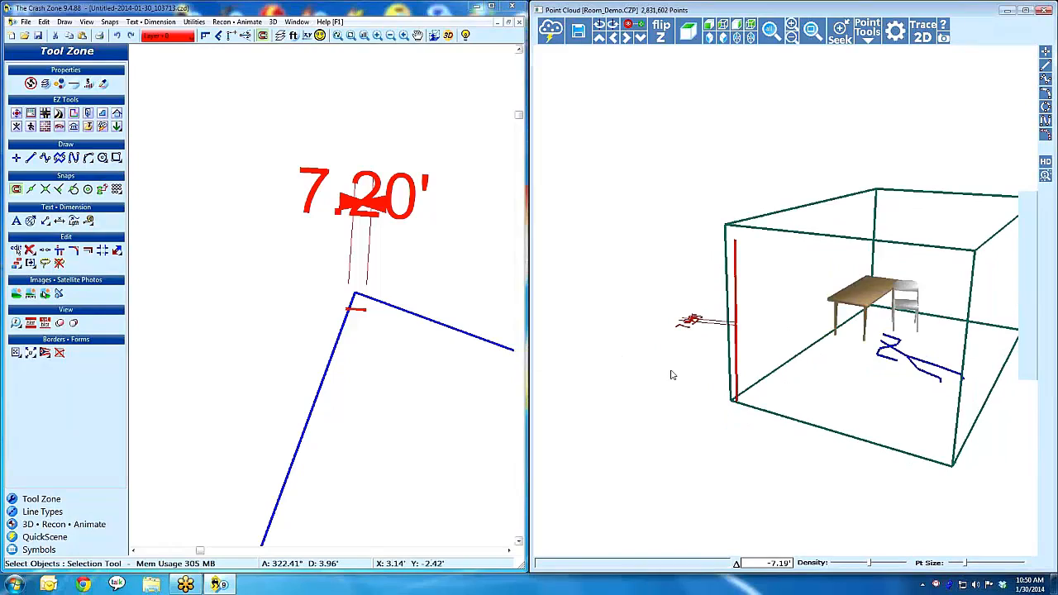
{"action": "right_click", "coordinate": [712, 353]}
{"action": "left_click", "coordinate": [721, 358]}
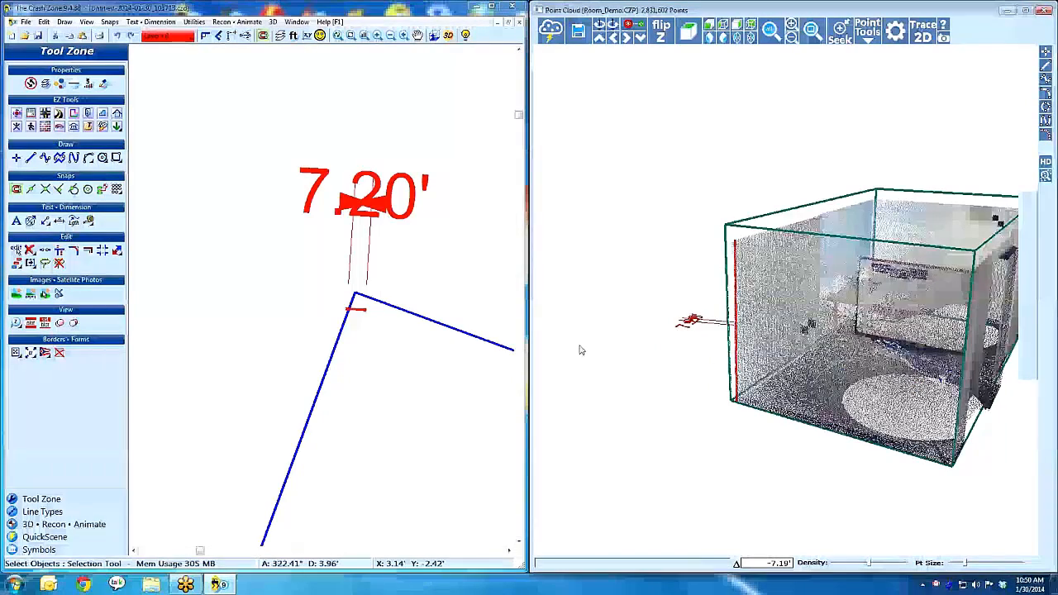
{"action": "left_click_drag", "start_coordinate": [717, 354], "coordinate": [605, 355]}
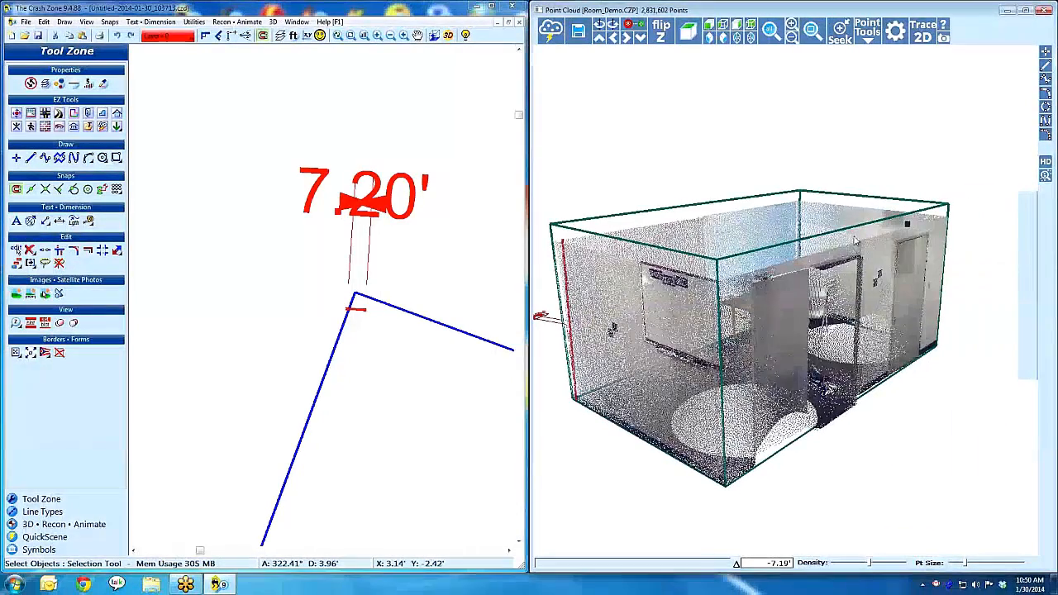
Place aligned dimensions outside the room's lower long wall and right short wall, with Show 3D off and Single Click Dim on.
{"action": "middle_click", "coordinate": [413, 368]}
{"action": "middle_click", "coordinate": [411, 366]}
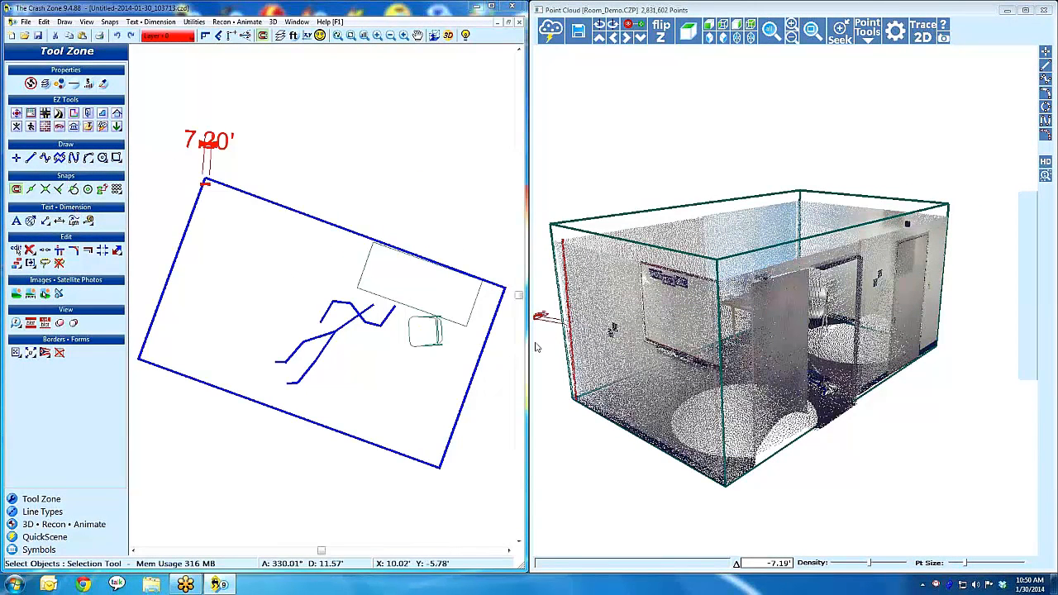
{"action": "left_click", "coordinate": [60, 222]}
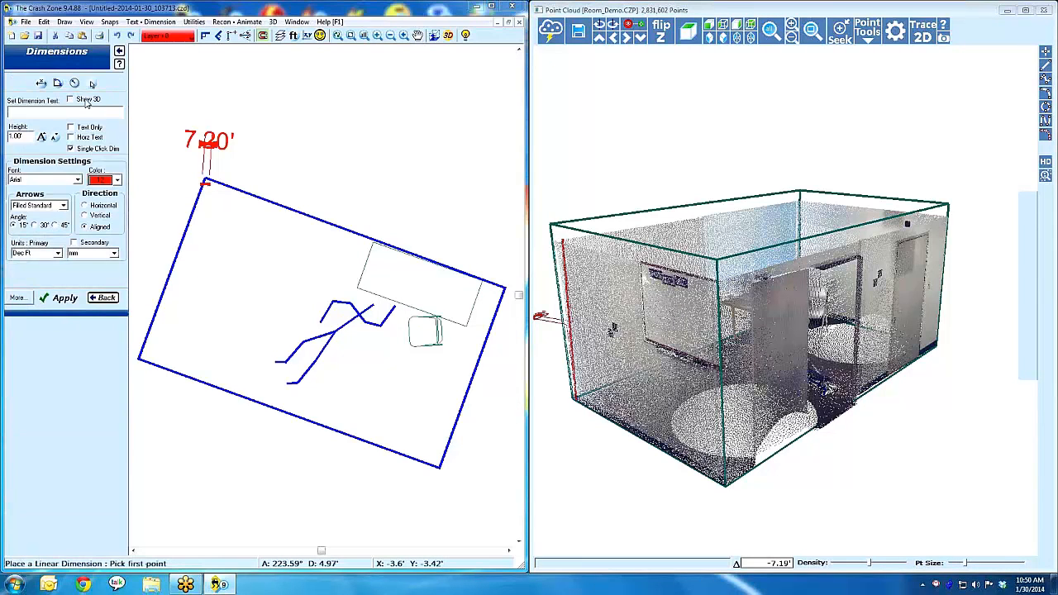
{"action": "left_click", "coordinate": [222, 389]}
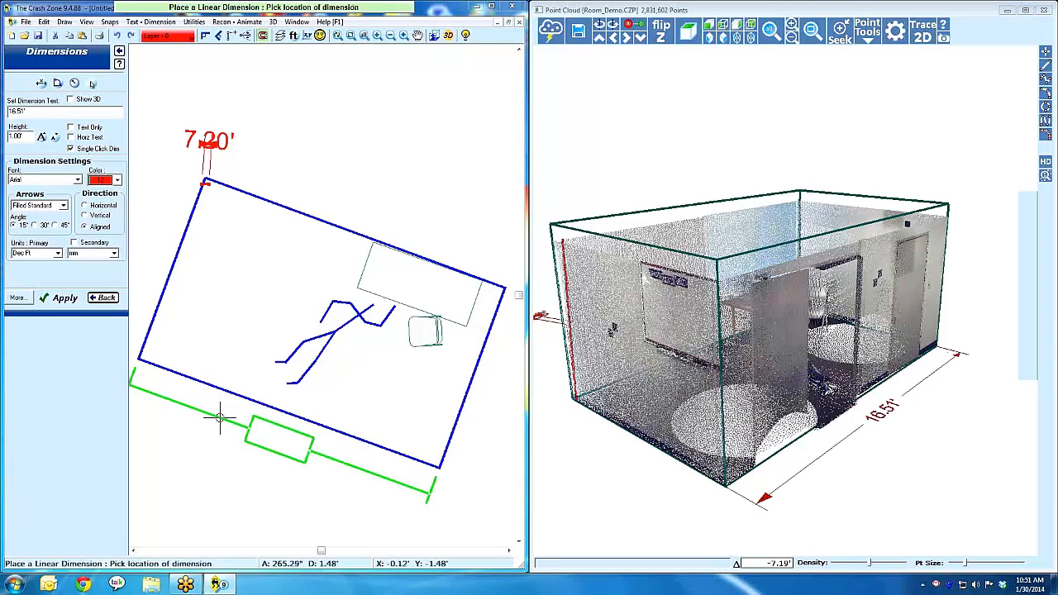
{"action": "left_click", "coordinate": [216, 418]}
{"action": "left_click", "coordinate": [469, 400]}
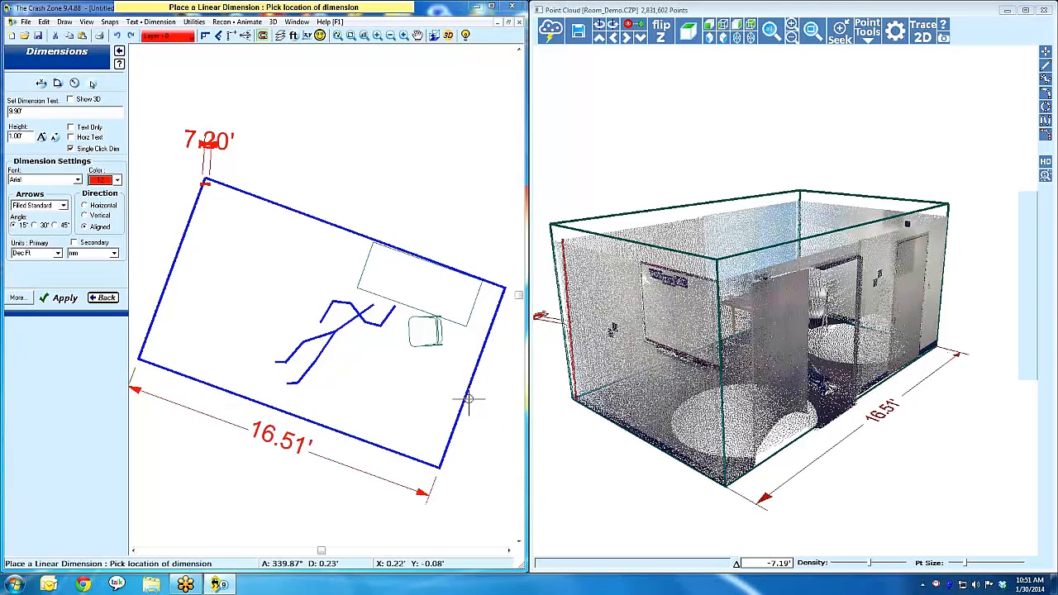
{"action": "left_click", "coordinate": [484, 396]}
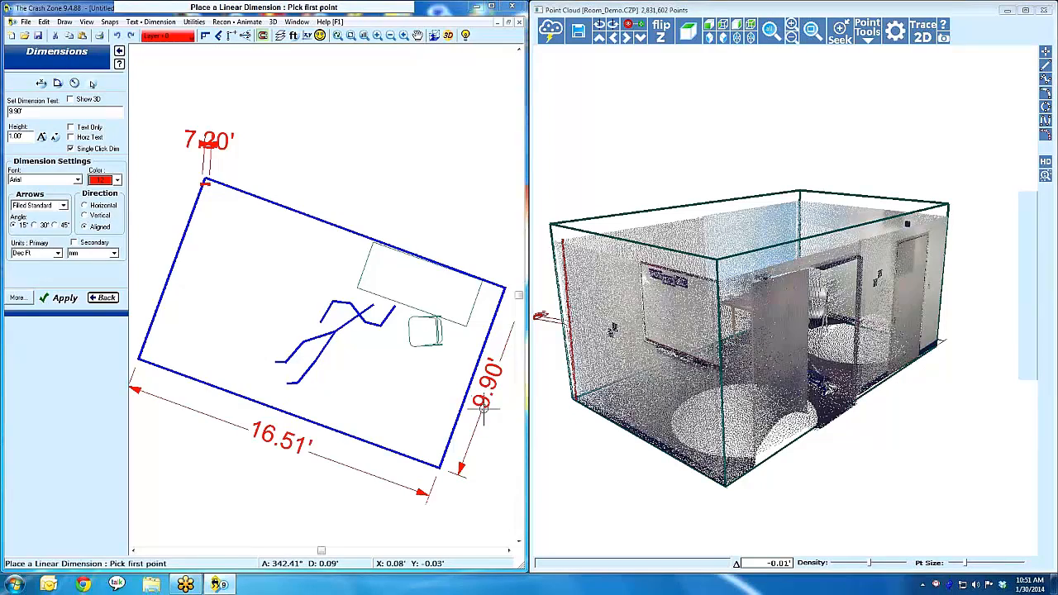
{"action": "left_click", "coordinate": [104, 297]}
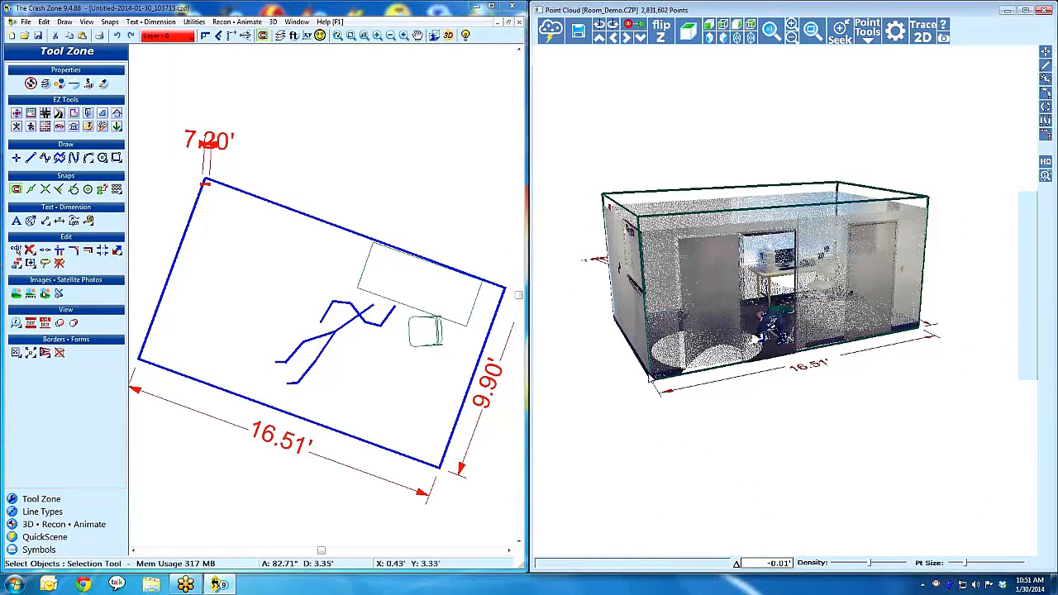
{"action": "left_click_drag", "start_coordinate": [702, 315], "coordinate": [764, 361]}
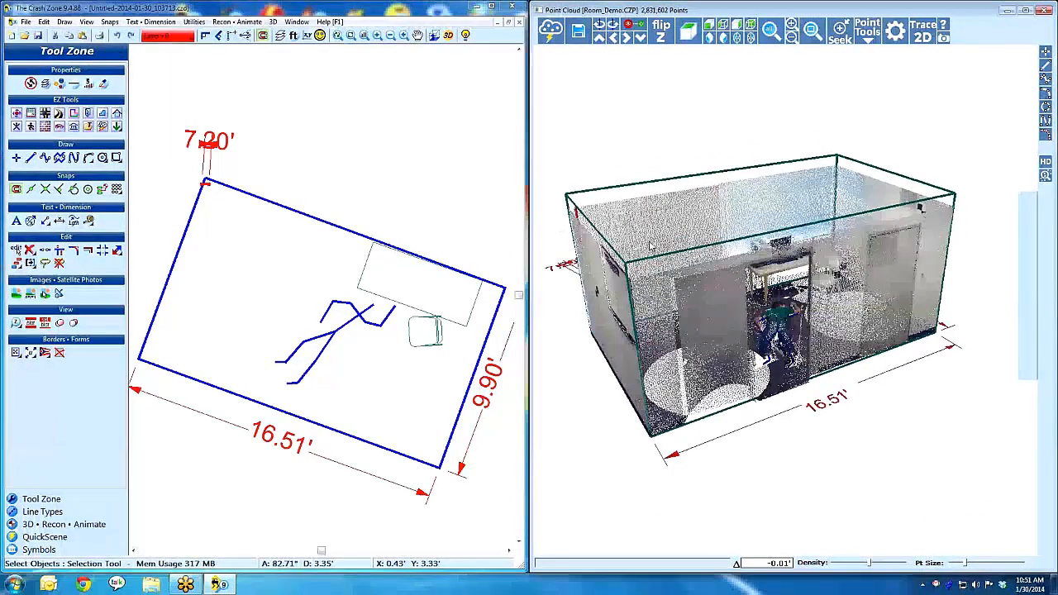
{"action": "left_click_drag", "start_coordinate": [816, 260], "coordinate": [831, 271]}
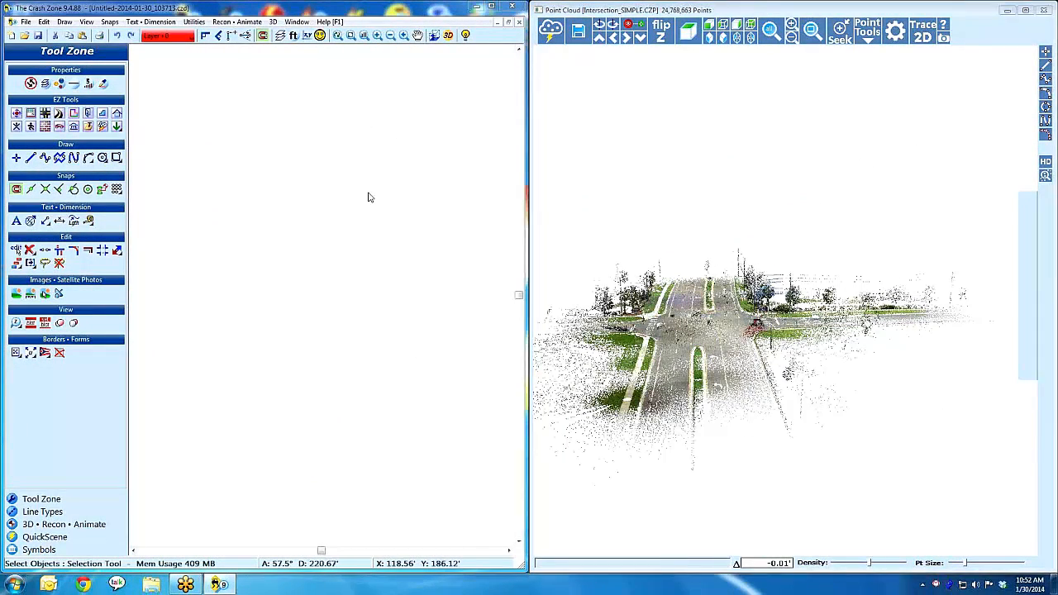
Set the current line type to a red animation path.
{"action": "left_click", "coordinate": [43, 512]}
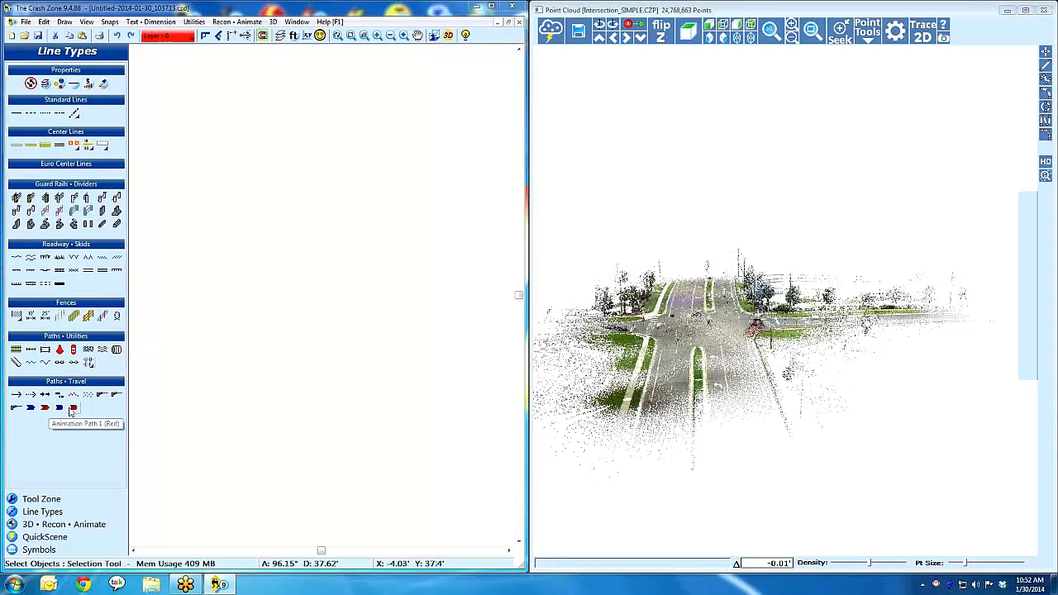
{"action": "left_click", "coordinate": [45, 406]}
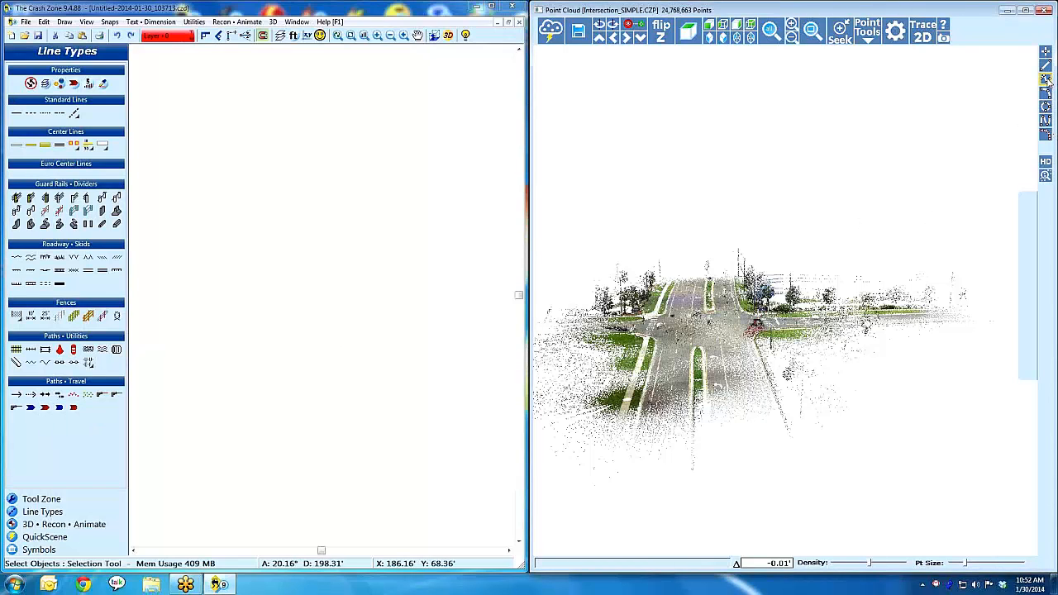
Draw a spline curve path in the point cloud from the near lane right of the median, across the intersection to the far road's left lanes.
{"action": "left_click", "coordinate": [1045, 121]}
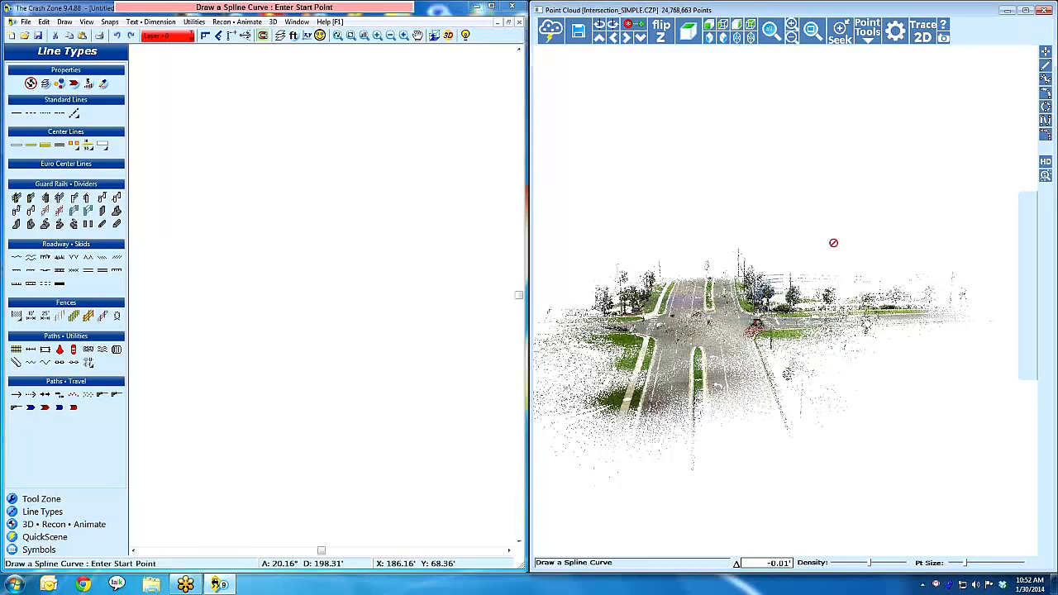
{"action": "left_click", "coordinate": [730, 403]}
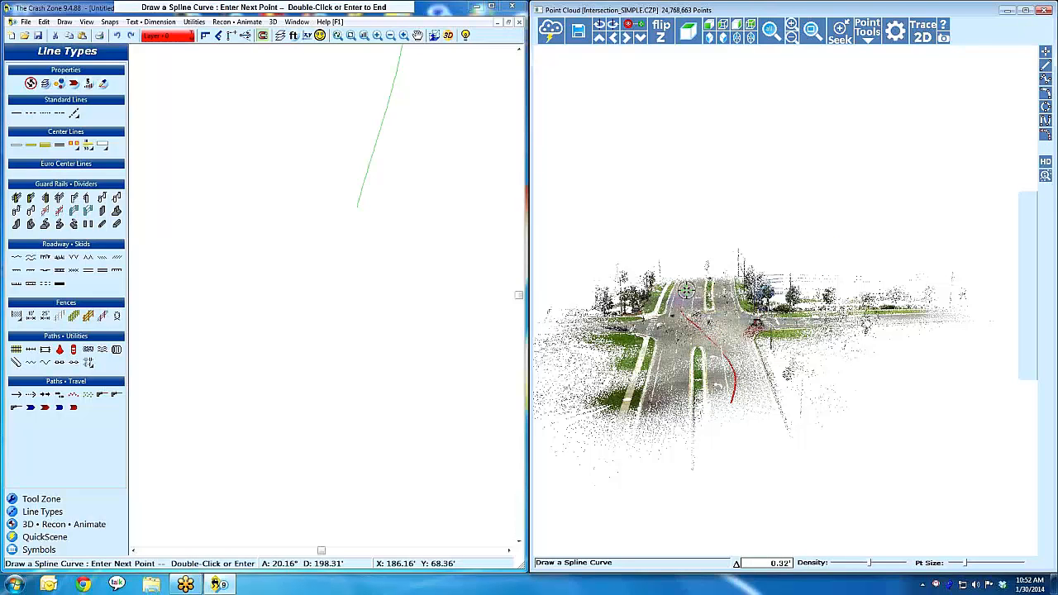
{"action": "key", "text": "Return"}
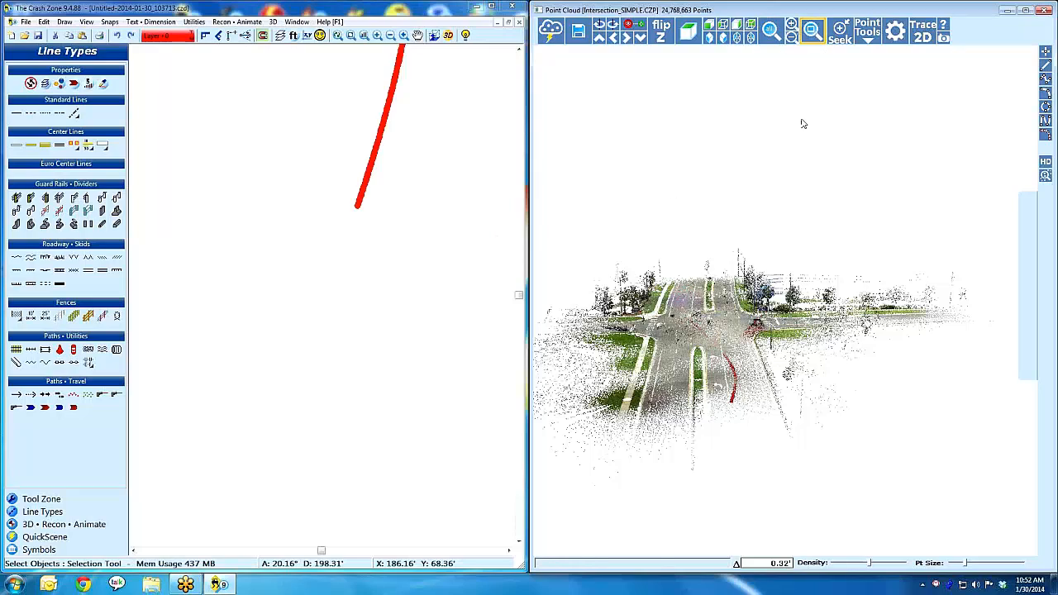
{"action": "left_click", "coordinate": [793, 225]}
{"action": "left_click", "coordinate": [620, 446]}
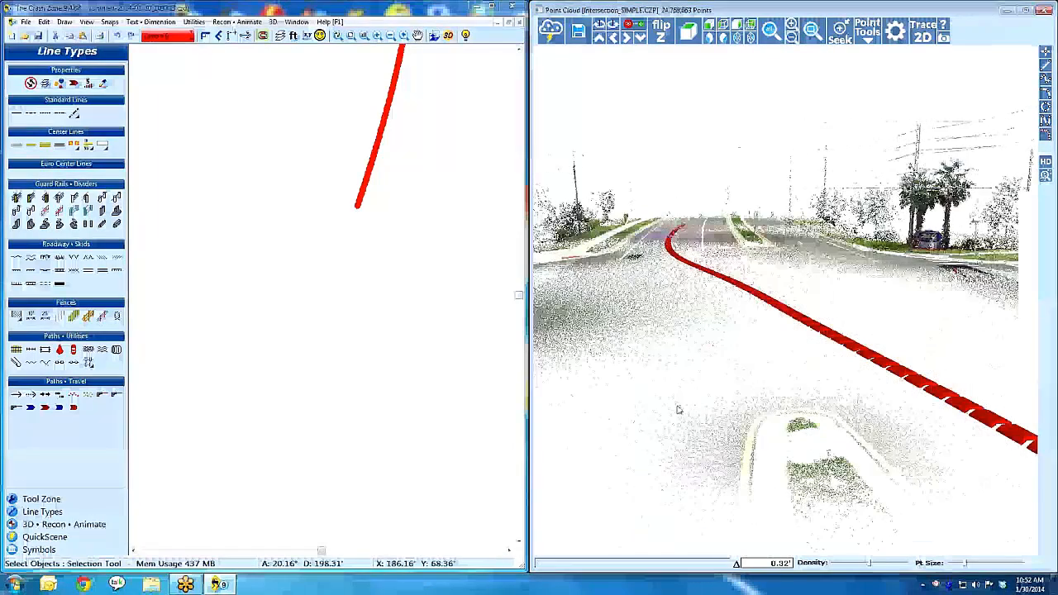
{"action": "left_click_drag", "start_coordinate": [678, 409], "coordinate": [632, 392]}
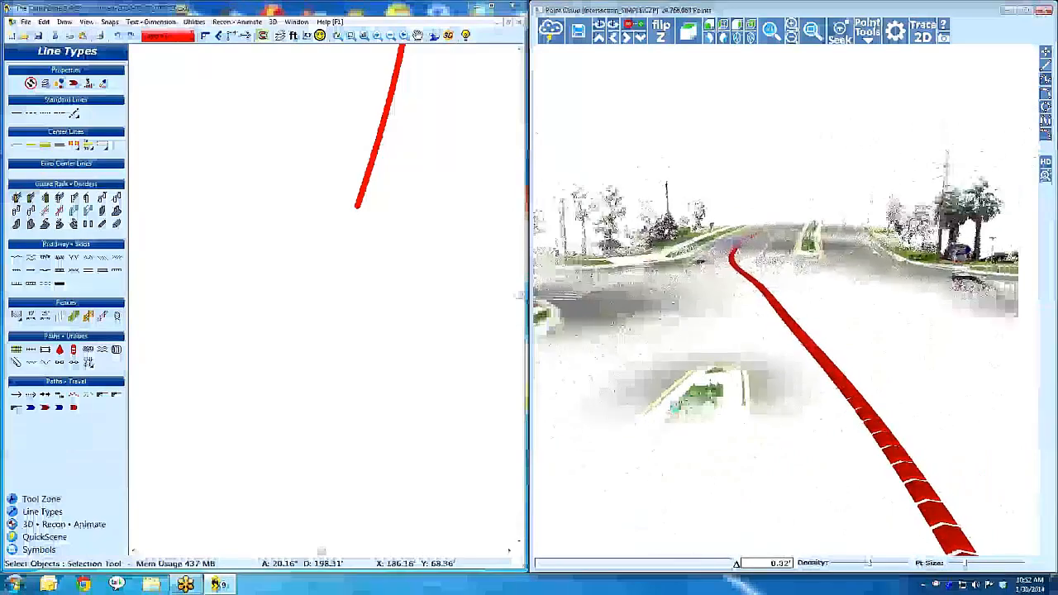
{"action": "scroll", "coordinate": [675, 406], "scroll_direction": "down", "scroll_amount": 3}
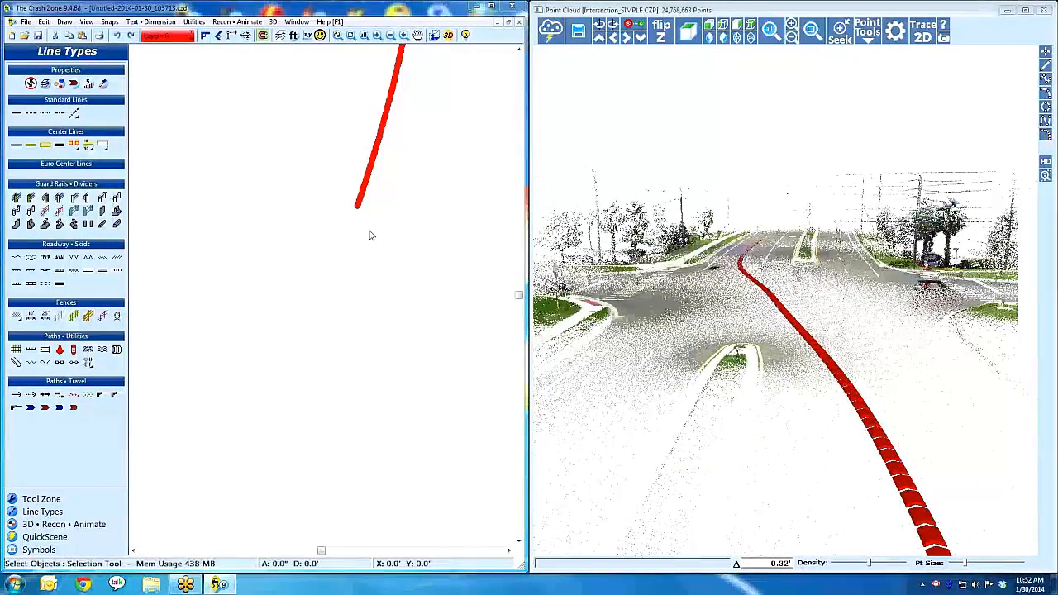
Set the red path's line thickness to Normal in the 2D drawing.
{"action": "key", "text": "a"}
{"action": "left_click", "coordinate": [349, 448]}
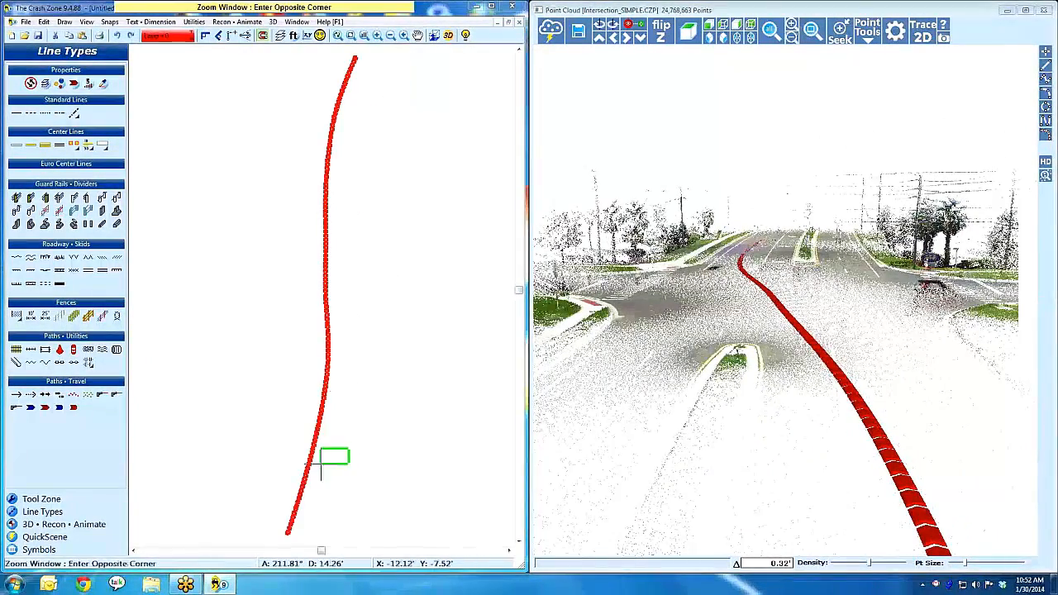
{"action": "left_click", "coordinate": [321, 465]}
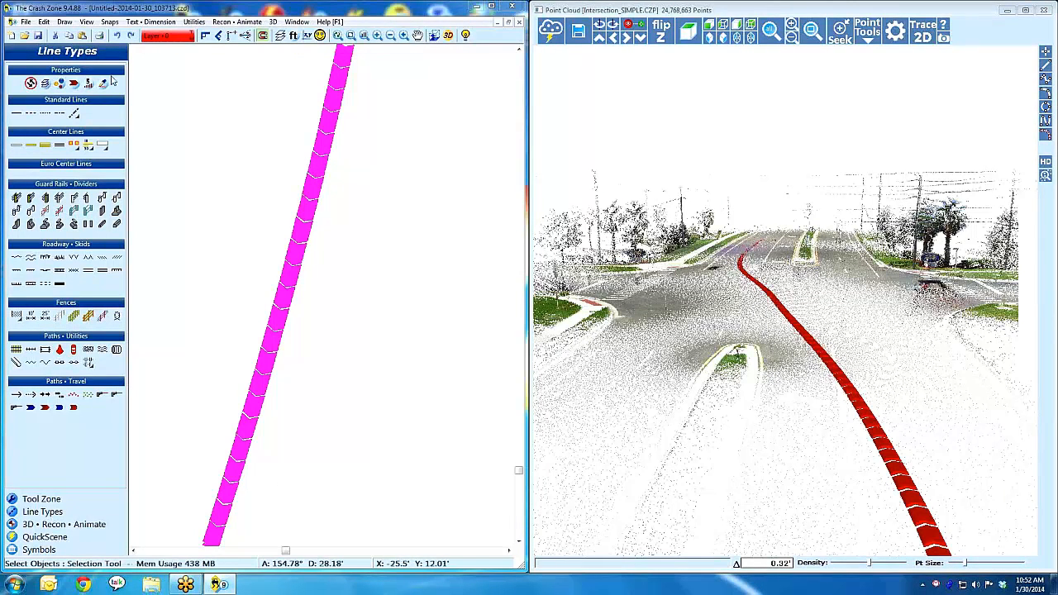
{"action": "left_click", "coordinate": [91, 85]}
{"action": "left_click", "coordinate": [116, 101]}
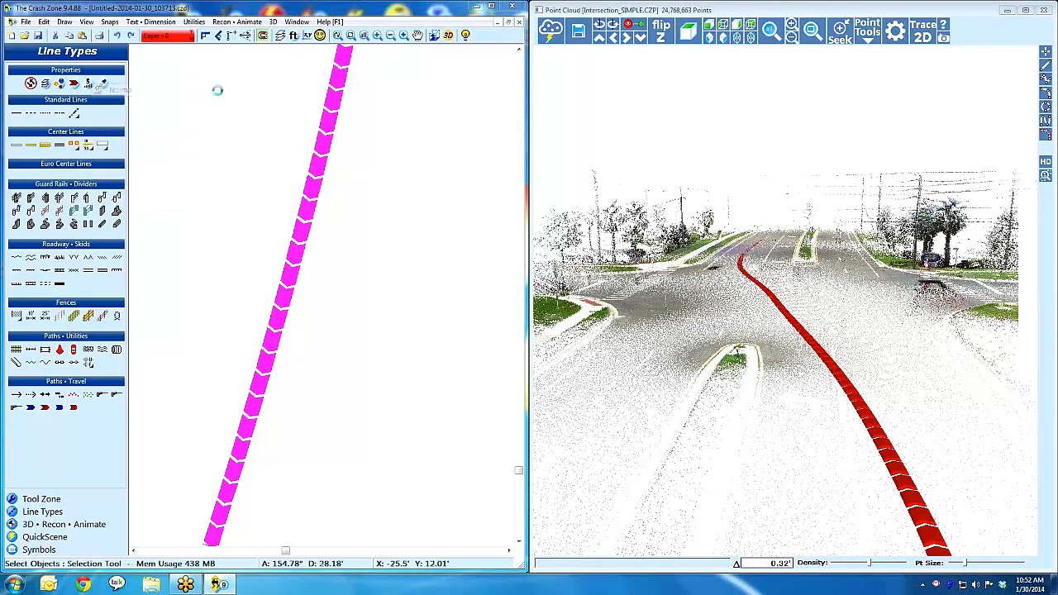
{"action": "left_click", "coordinate": [354, 148]}
{"action": "scroll", "coordinate": [354, 148], "scroll_direction": "down", "scroll_amount": 1}
{"action": "scroll", "coordinate": [453, 234], "scroll_direction": "down", "scroll_amount": 3}
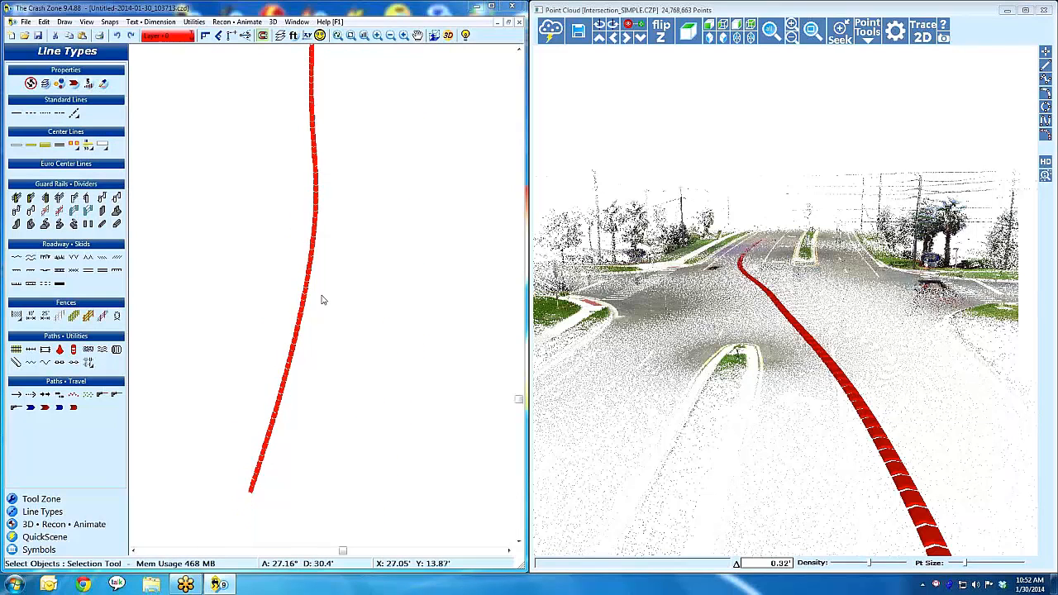
{"action": "middle_click", "coordinate": [351, 204]}
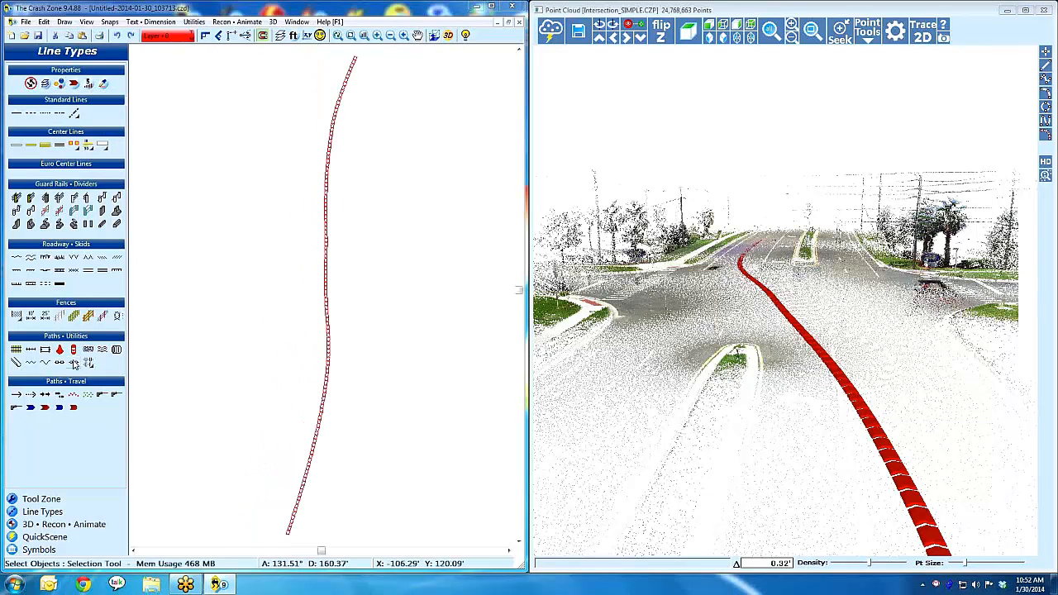
Add a key event point at the upper end of the path with a velocity of 45 MPH.
{"action": "left_click", "coordinate": [49, 524]}
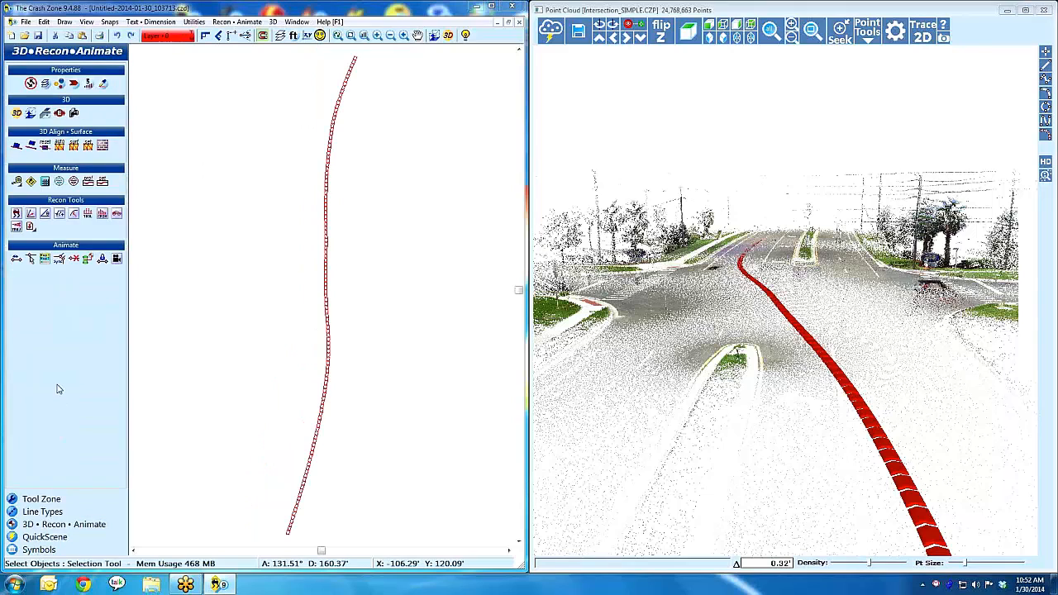
{"action": "left_click", "coordinate": [17, 259]}
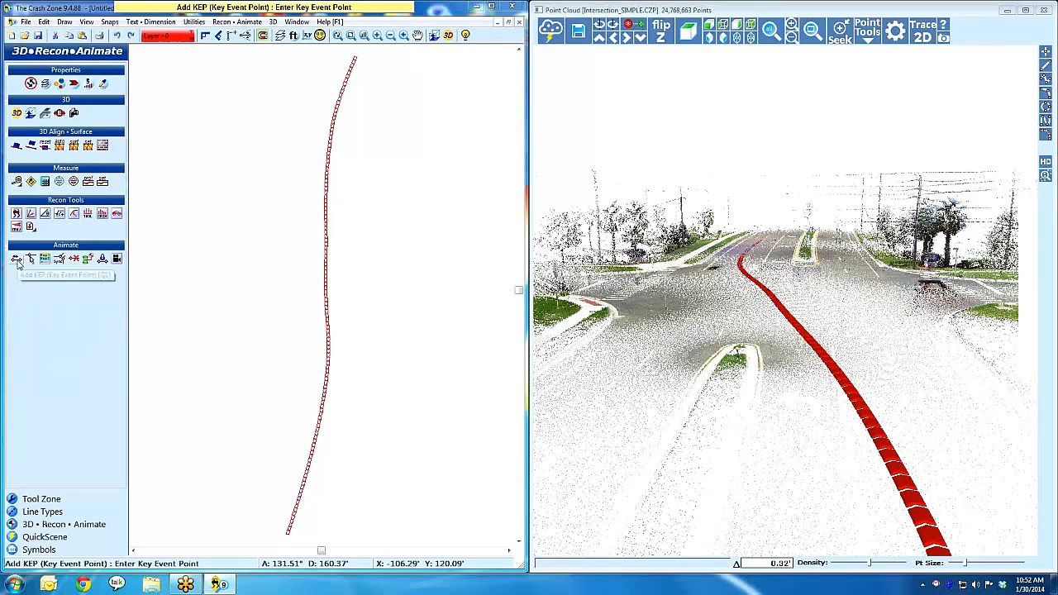
{"action": "left_click", "coordinate": [354, 57]}
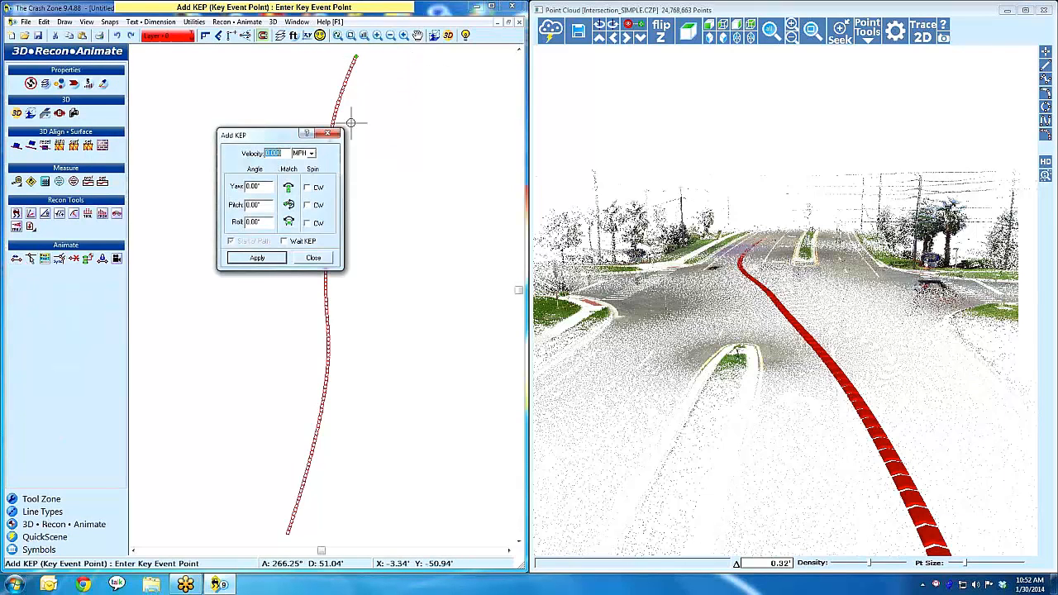
{"action": "left_click", "coordinate": [248, 258]}
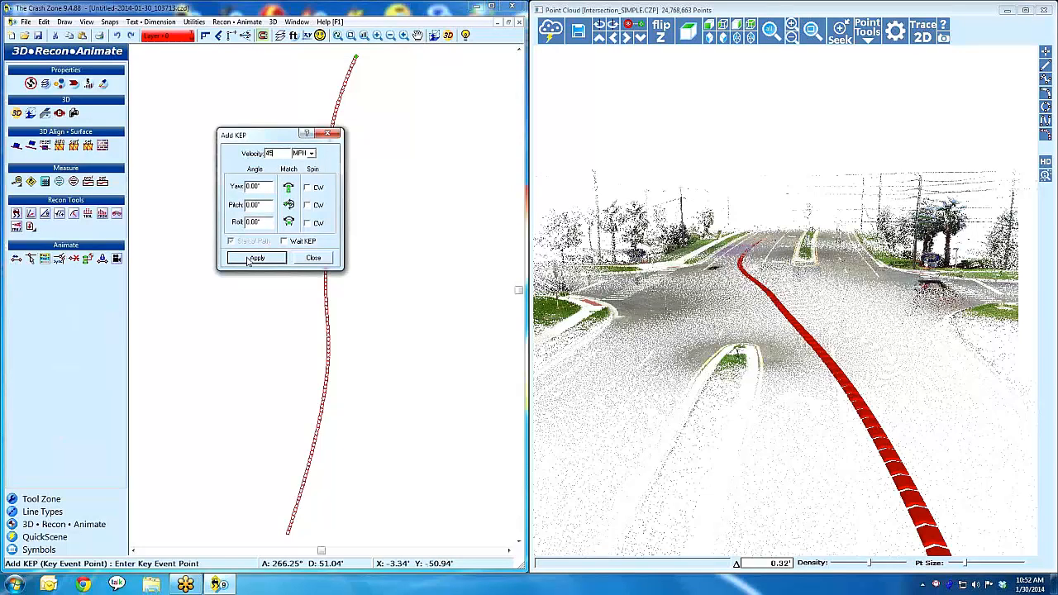
{"action": "left_click", "coordinate": [314, 258]}
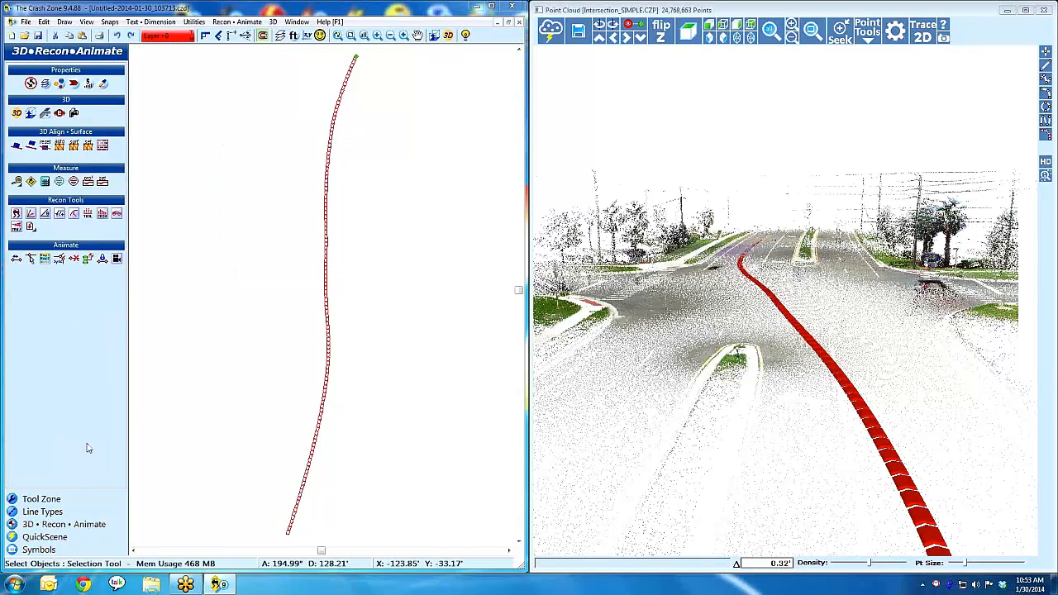
Place the 1986 Chevy Camaro Top symbol from the Crash Vehicles A cars beside the path's upper end, rotated to about 245°.
{"action": "left_click", "coordinate": [62, 52]}
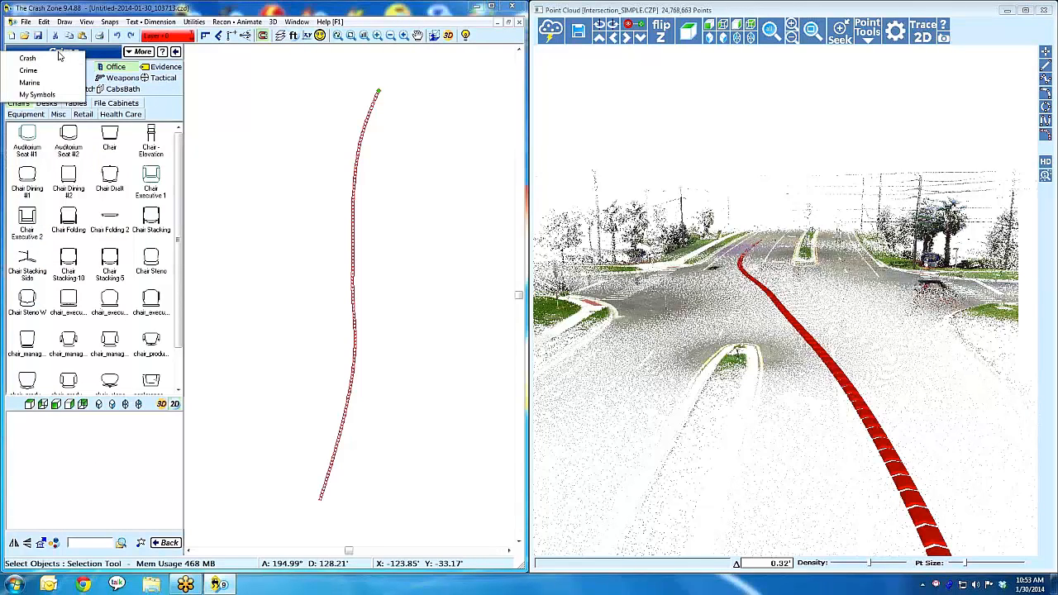
{"action": "left_click", "coordinate": [41, 62]}
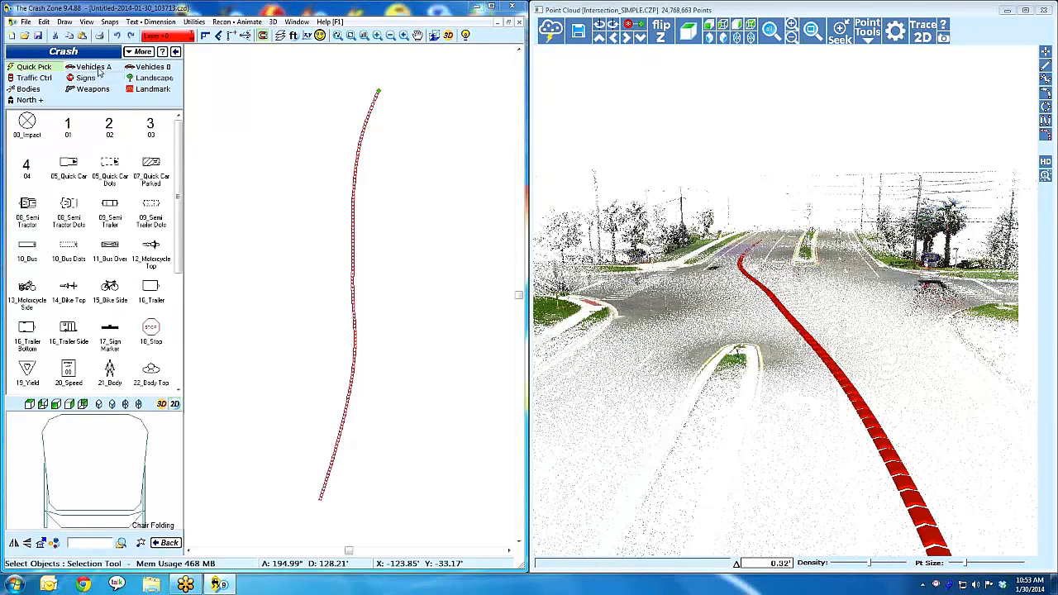
{"action": "left_click", "coordinate": [93, 66]}
{"action": "left_click", "coordinate": [68, 187]}
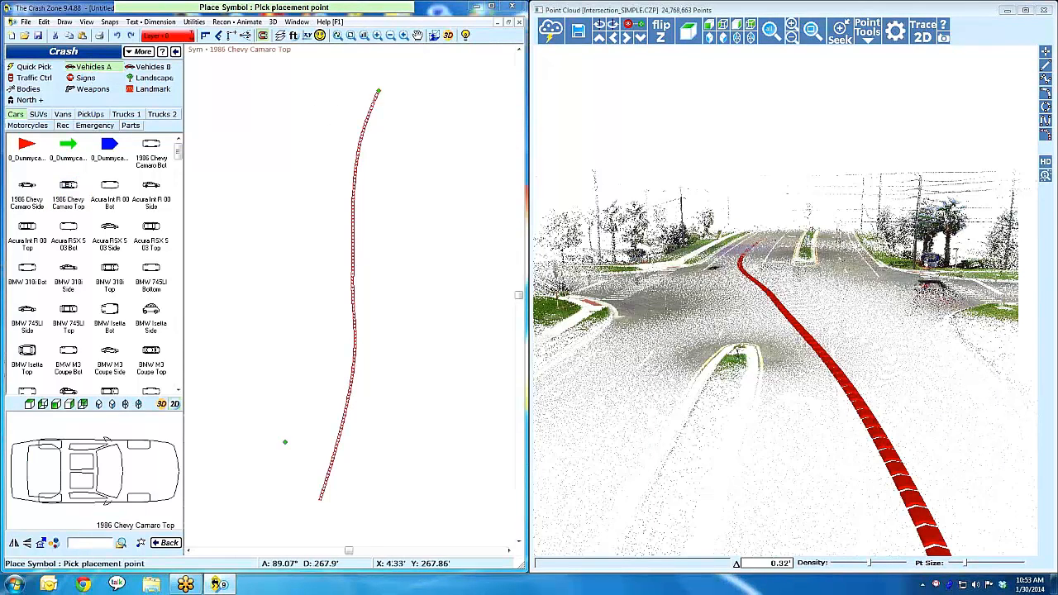
{"action": "left_click", "coordinate": [416, 88]}
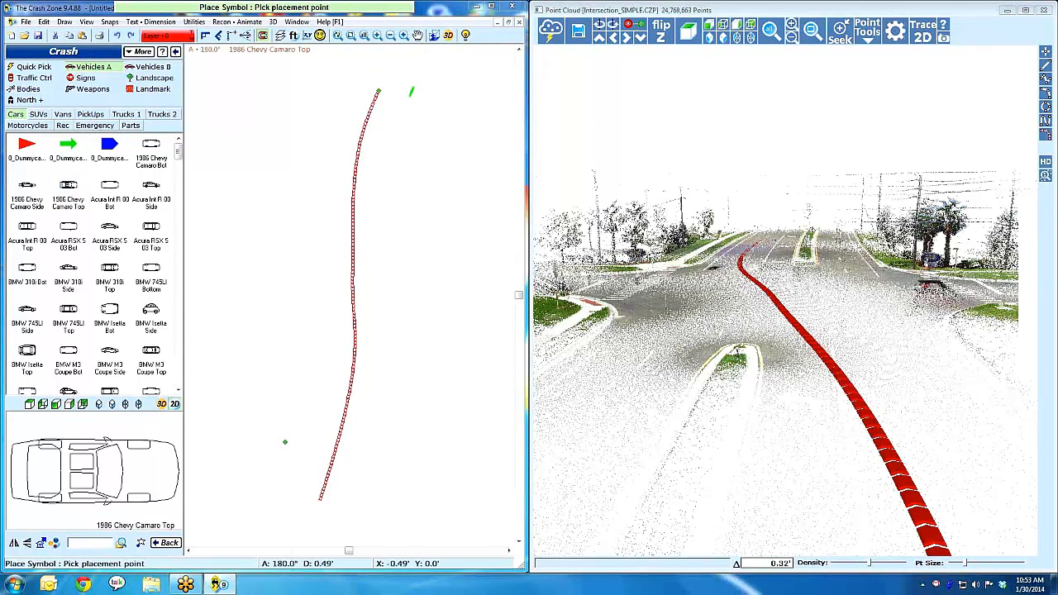
{"action": "left_click", "coordinate": [404, 105]}
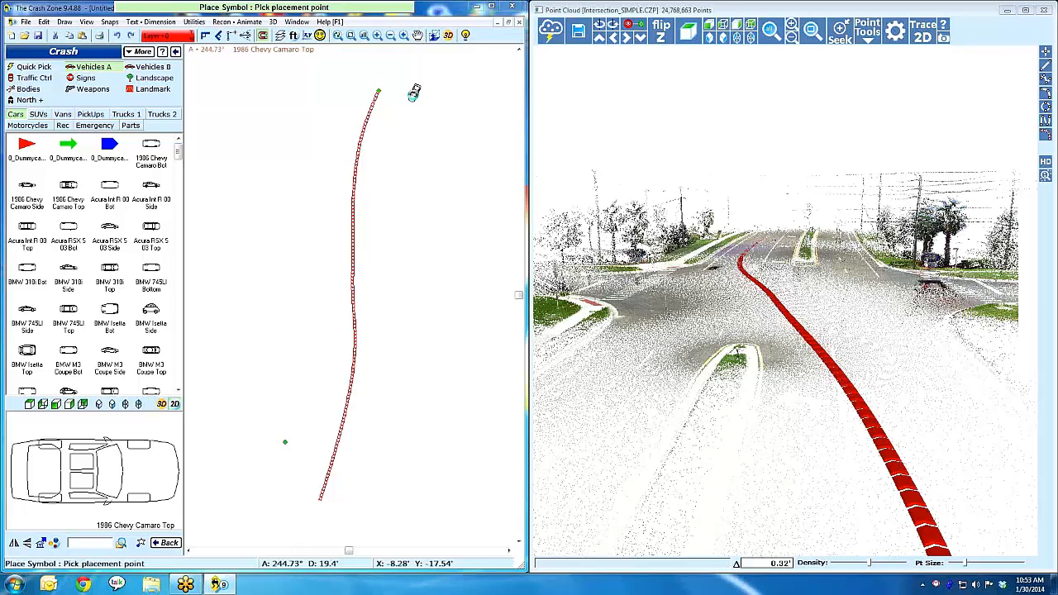
Move the Camaro onto the key event point at the path's upper end and deselect it.
{"action": "left_click_drag", "start_coordinate": [414, 94], "coordinate": [383, 90]}
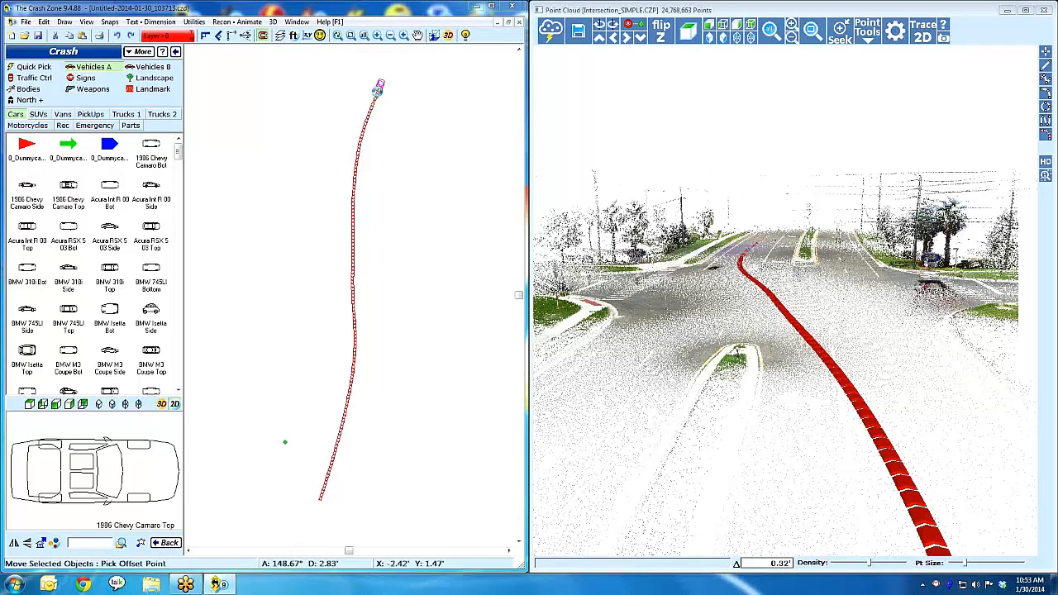
{"action": "left_click", "coordinate": [379, 91]}
{"action": "left_click", "coordinate": [175, 51]}
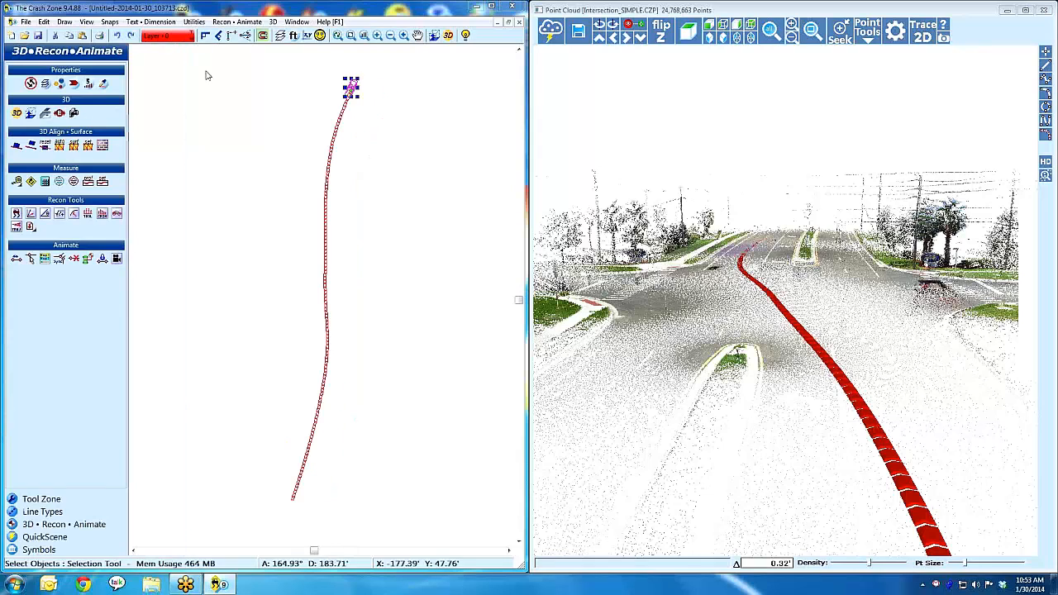
{"action": "left_click", "coordinate": [229, 81]}
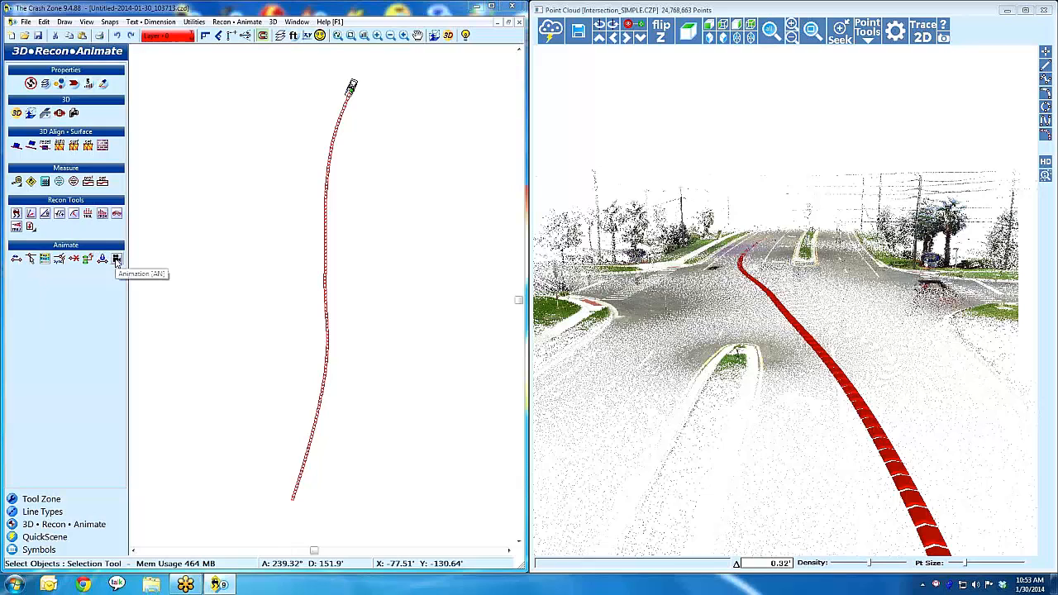
Close the point cloud window so the animation can run, and play the animation in its own window beside the drawing.
{"action": "left_click", "coordinate": [117, 259]}
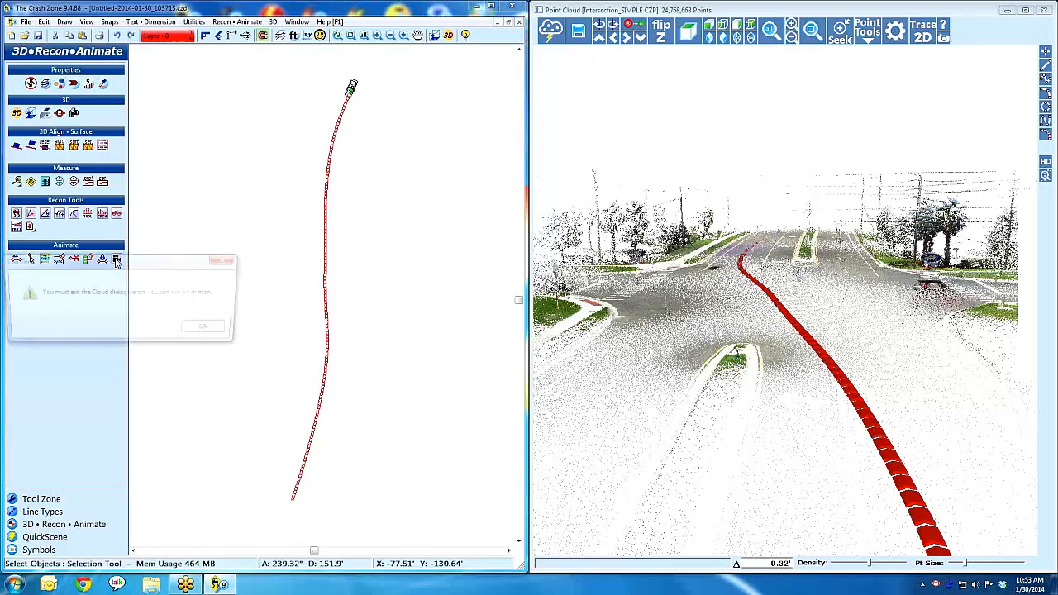
{"action": "left_click", "coordinate": [207, 330]}
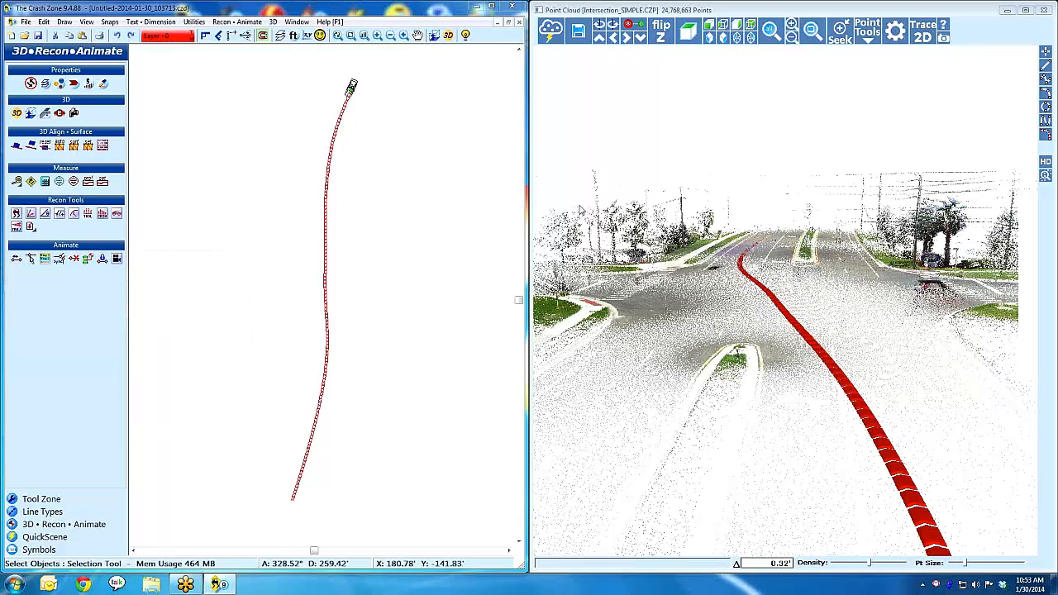
{"action": "left_click", "coordinate": [1048, 9]}
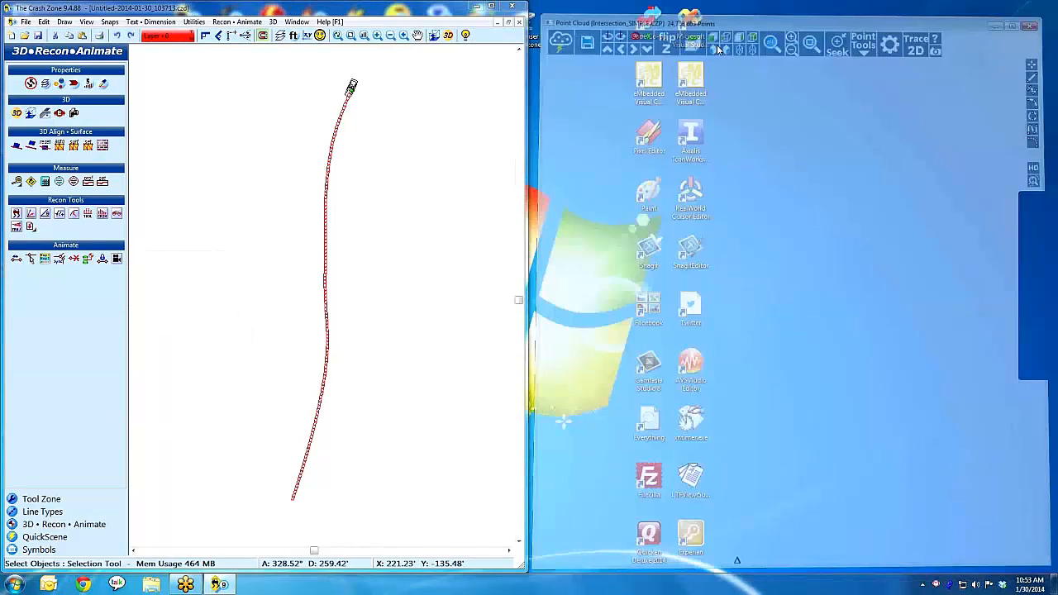
{"action": "left_click", "coordinate": [117, 260]}
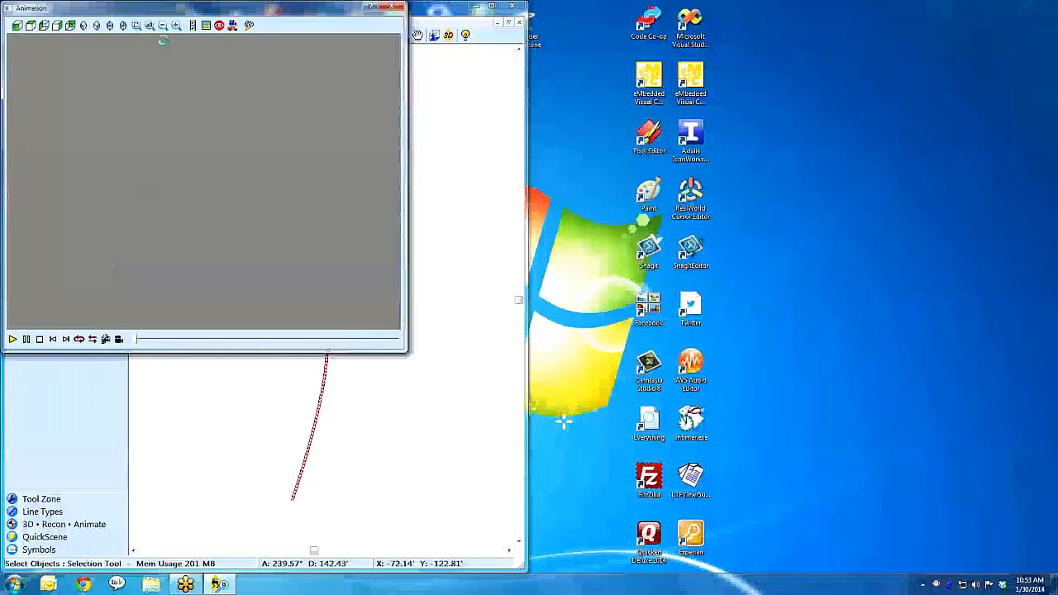
{"action": "left_click_drag", "start_coordinate": [170, 10], "coordinate": [710, 82]}
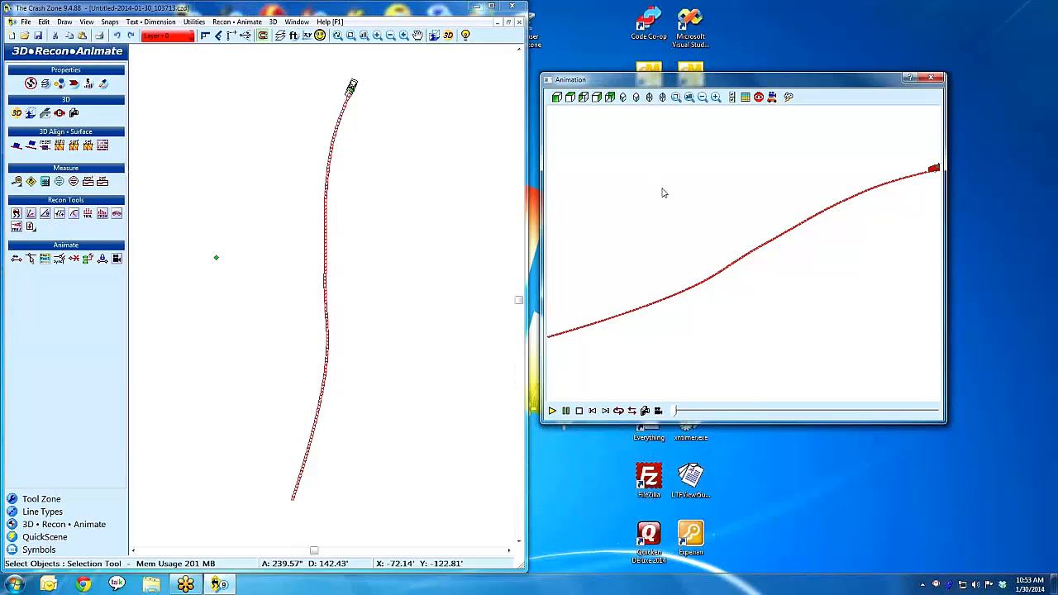
{"action": "left_click", "coordinate": [552, 411]}
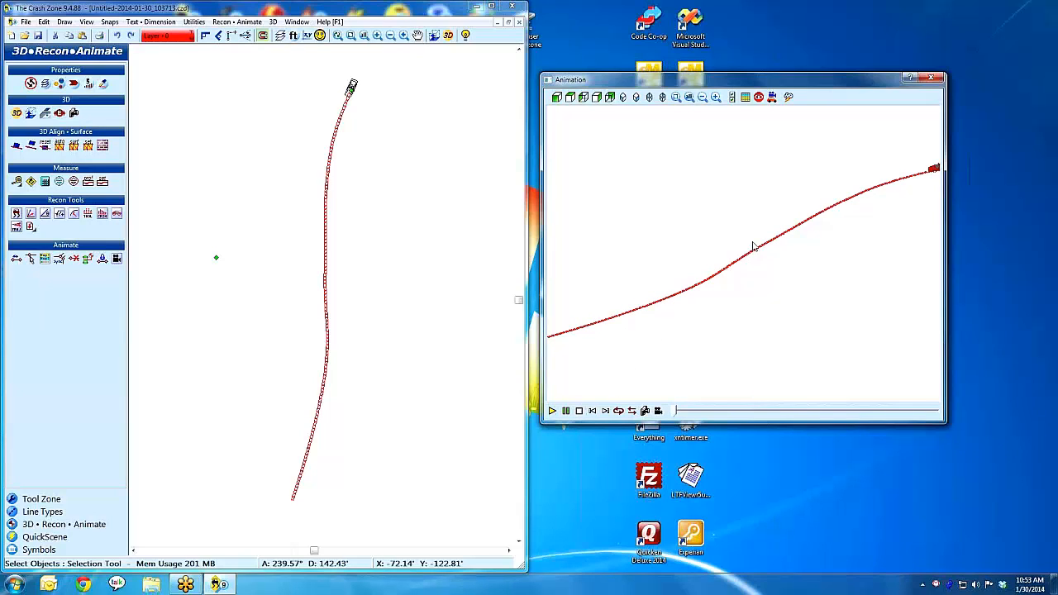
Load Intersection_SIMPLE.CZP into the animation, play the Camaro's run through the cloud, and stop it.
{"action": "left_click", "coordinate": [788, 98]}
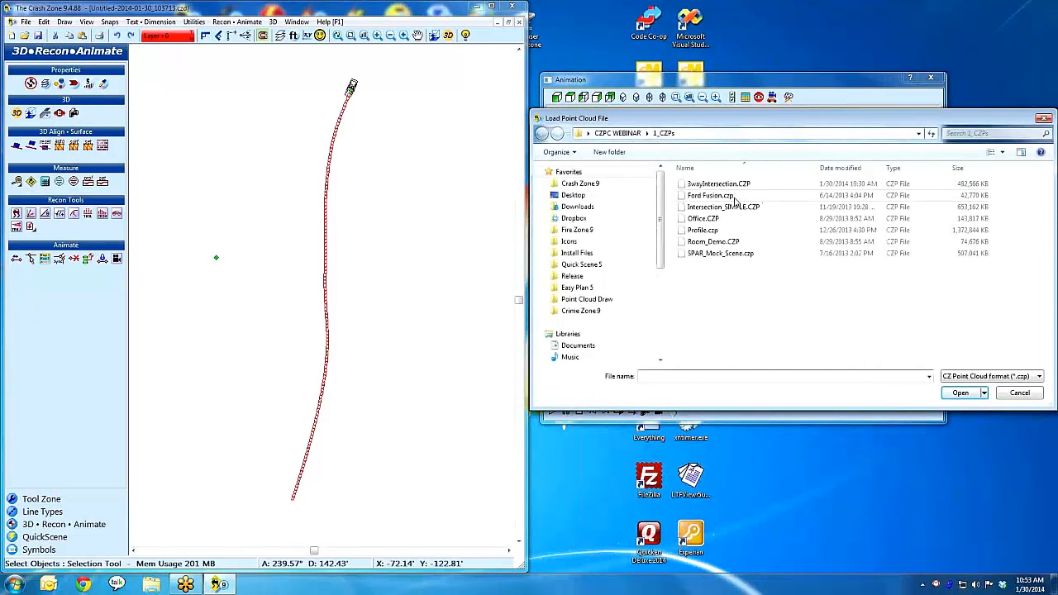
{"action": "double_click", "coordinate": [730, 206]}
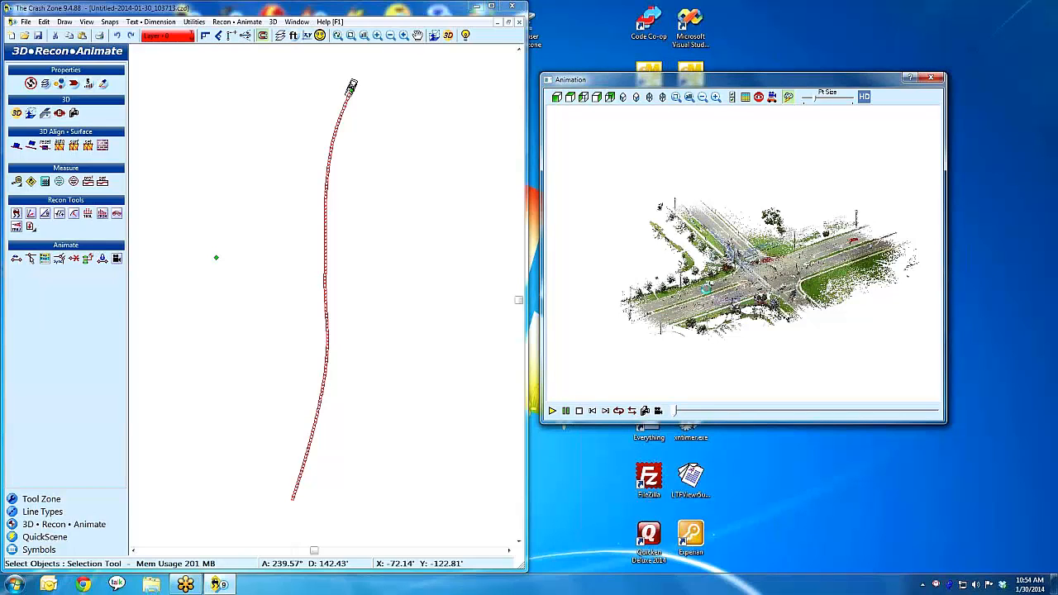
{"action": "scroll", "coordinate": [708, 293], "scroll_direction": "up", "scroll_amount": 4}
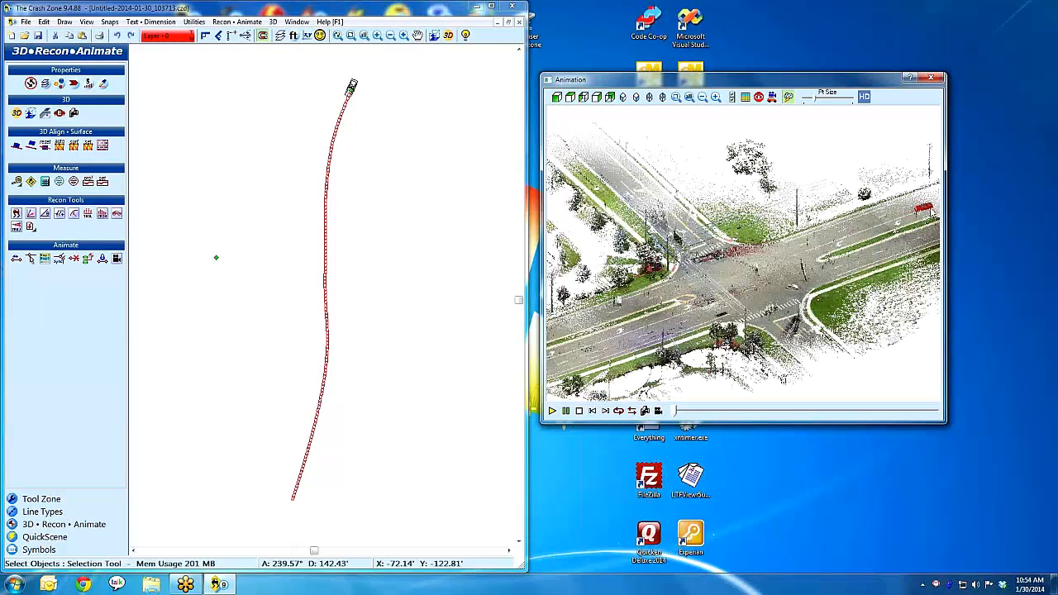
{"action": "left_click", "coordinate": [552, 411]}
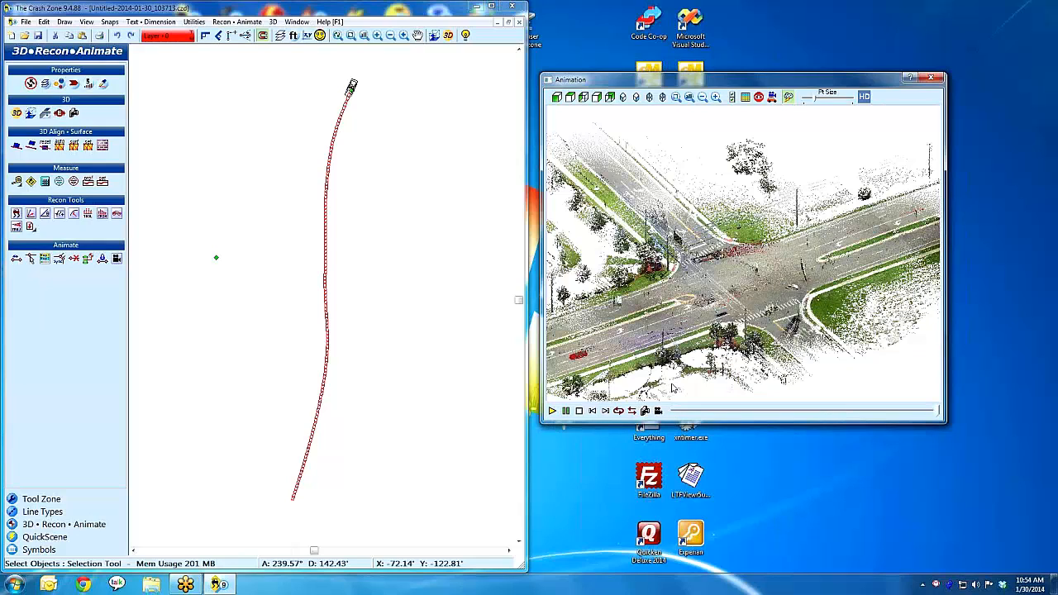
{"action": "left_click", "coordinate": [579, 411]}
Set the moving camera to the Driver view of the 1986 Chevy Camaro Top, and close the camera setup and animation window.
{"action": "left_click", "coordinate": [771, 98]}
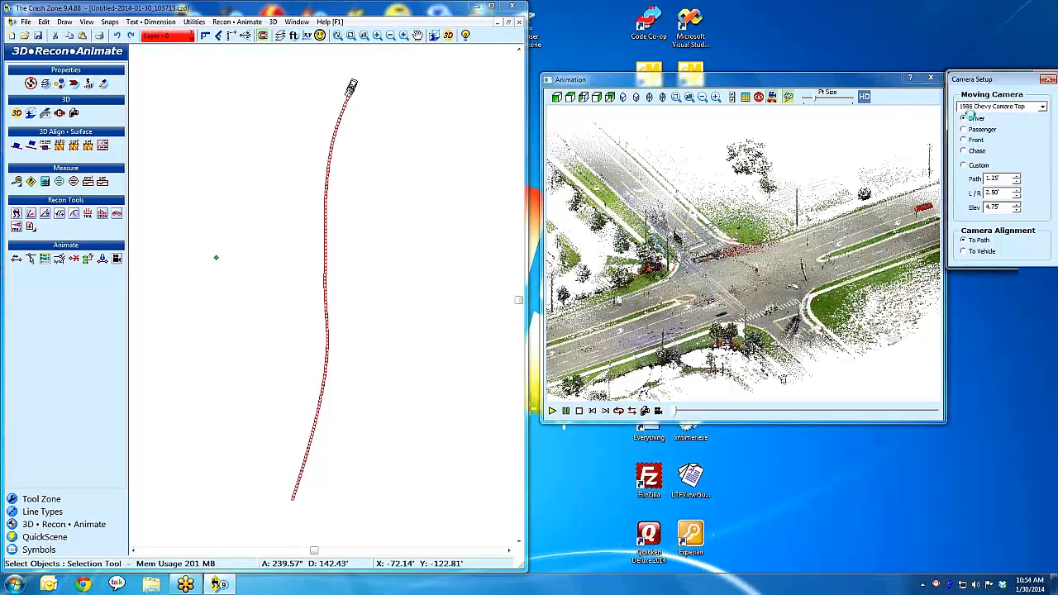
{"action": "left_click", "coordinate": [970, 118]}
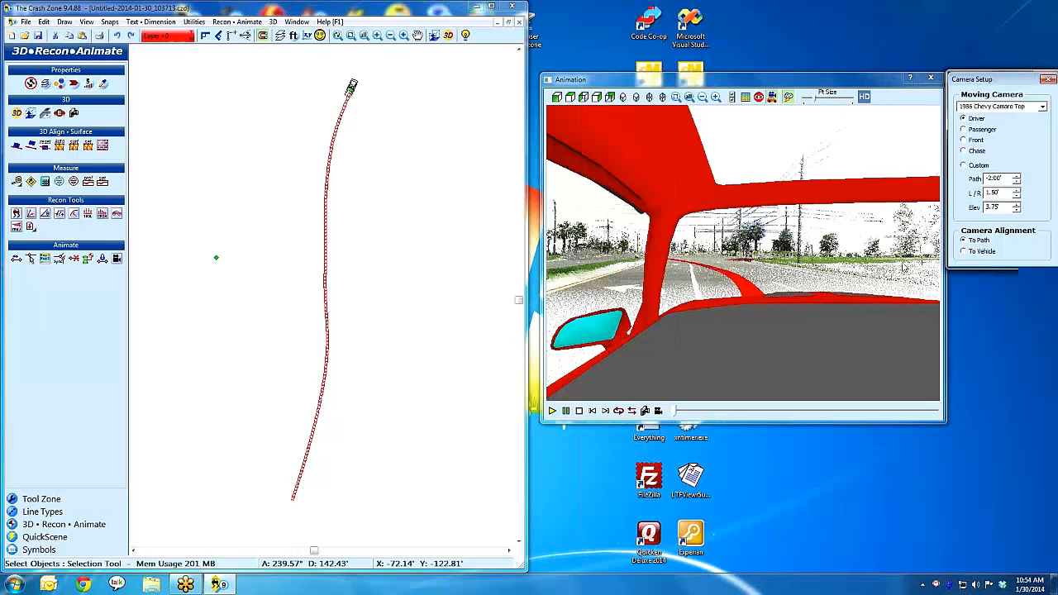
{"action": "left_click", "coordinate": [1047, 79]}
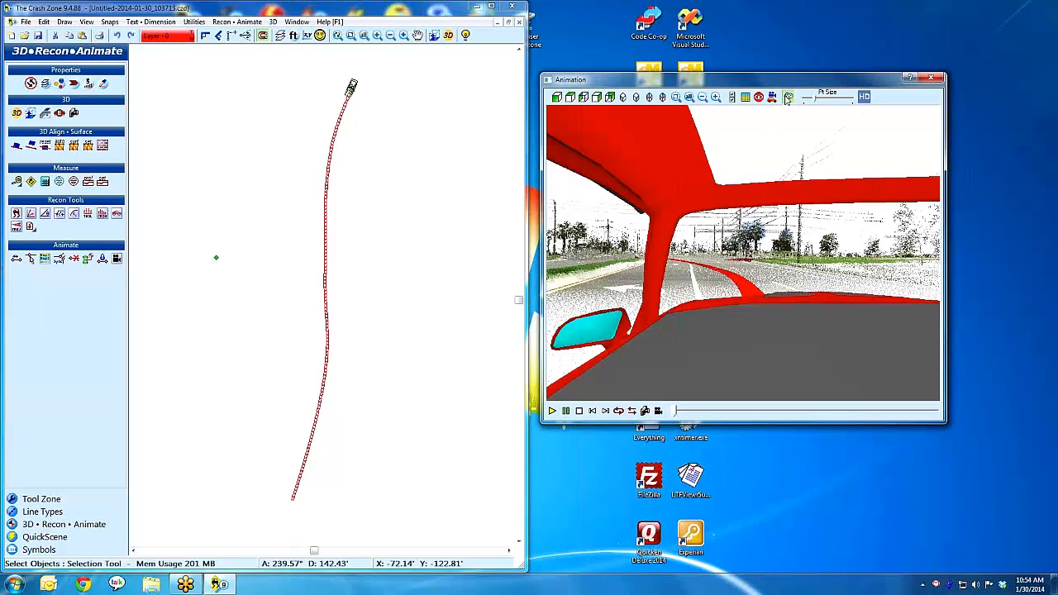
{"action": "left_click", "coordinate": [930, 78]}
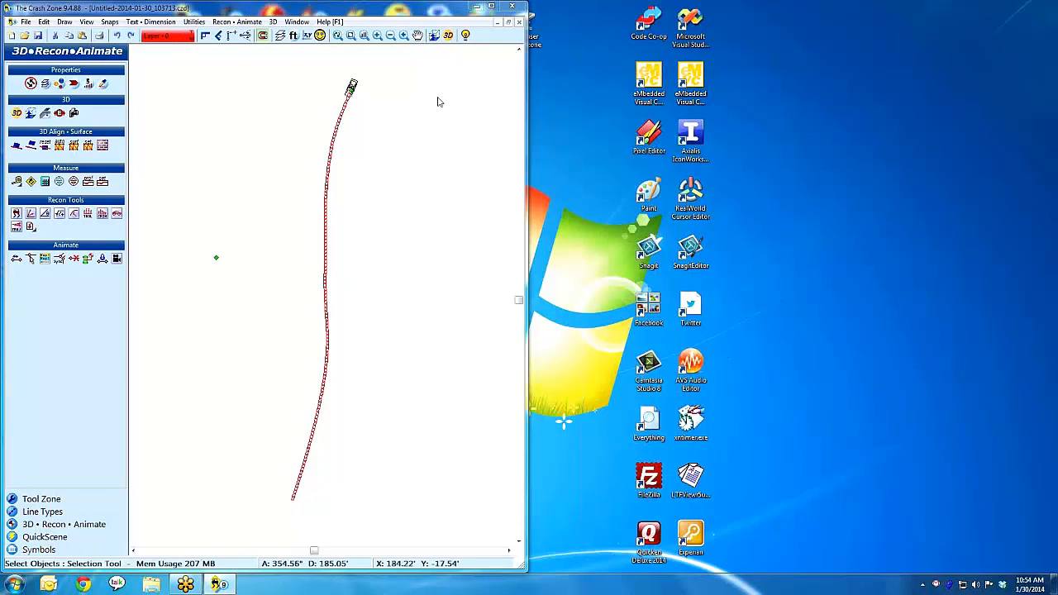
Switch to the desktop, open the 3_ANIMATIONs folder inside CZPC WEBINAR, and watch AniNoCloud.wmv through before closing the player.
{"action": "left_click", "coordinate": [477, 7]}
{"action": "double_click", "coordinate": [187, 366]}
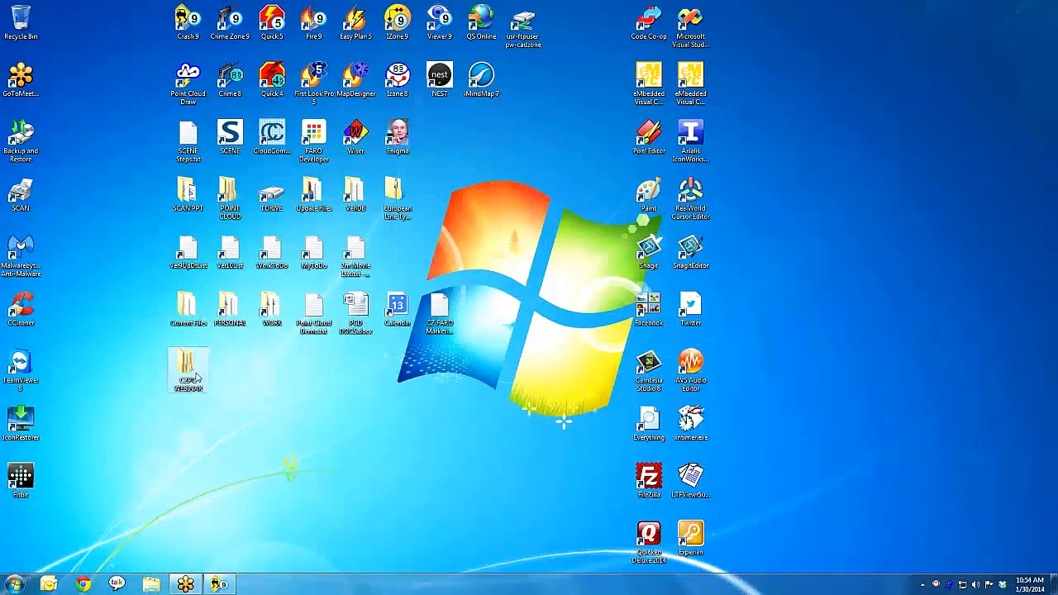
{"action": "double_click", "coordinate": [299, 183]}
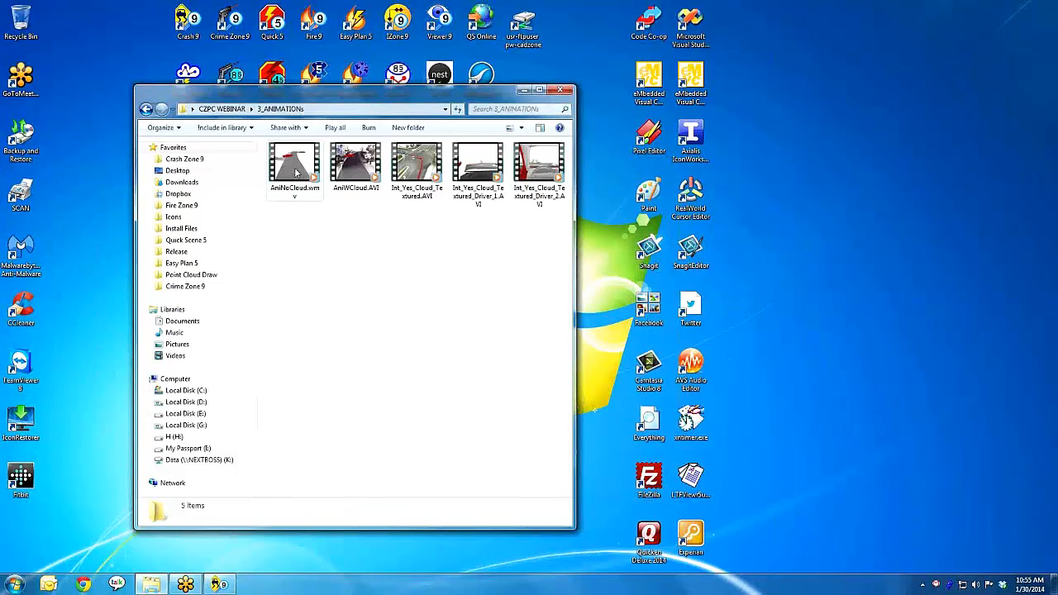
{"action": "left_click", "coordinate": [296, 171]}
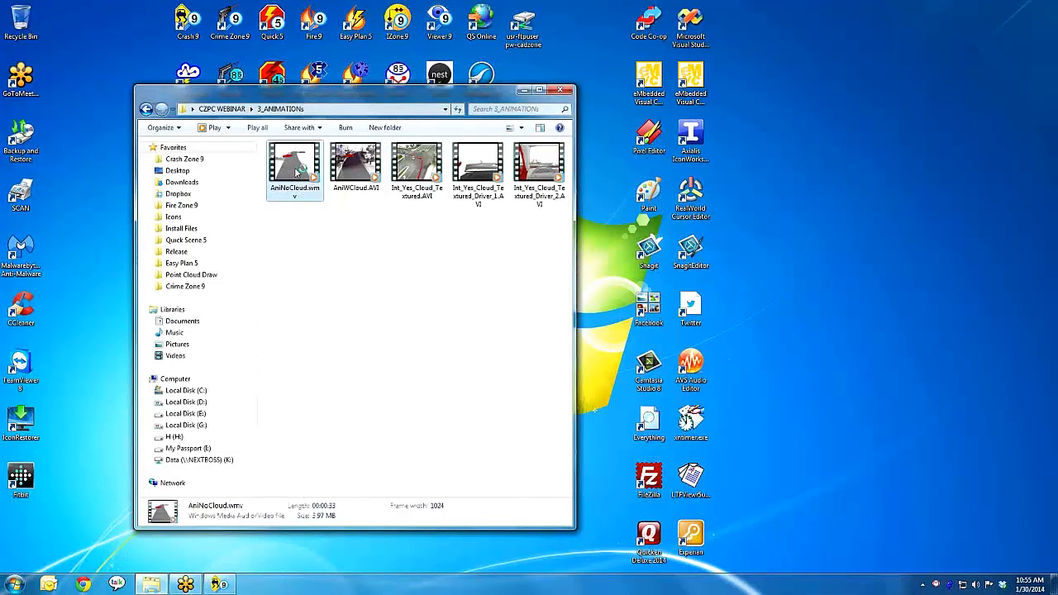
{"action": "double_click", "coordinate": [296, 171]}
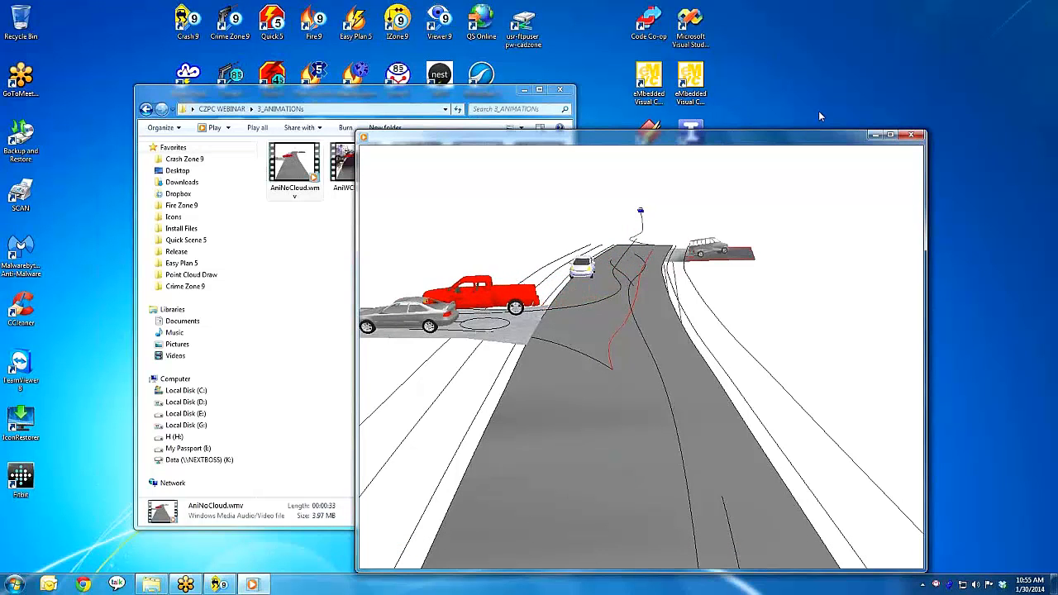
{"action": "mouse_move", "coordinate": [845, 244]}
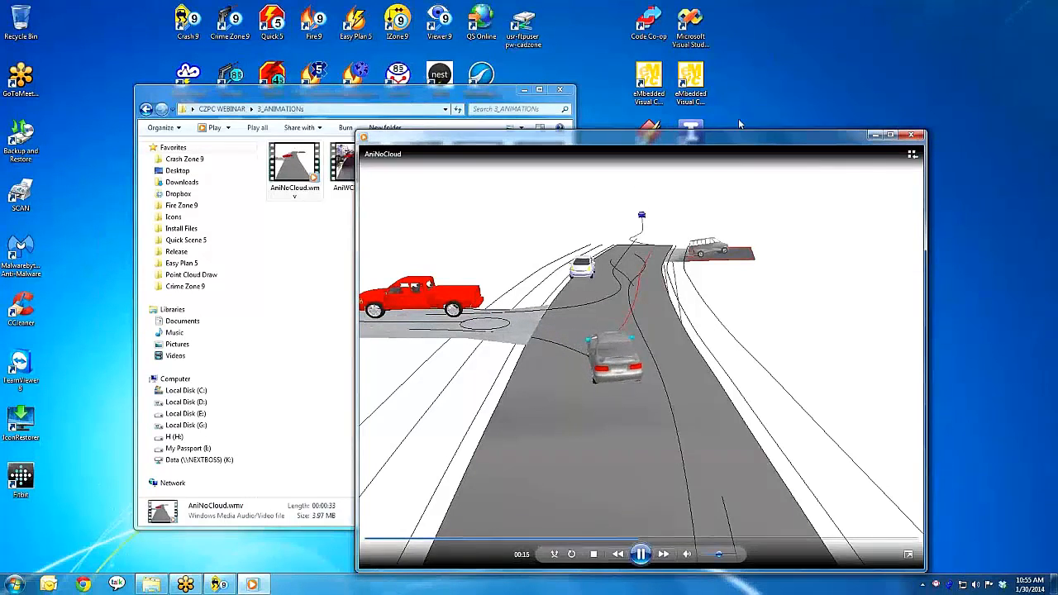
{"action": "left_click_drag", "start_coordinate": [739, 135], "coordinate": [729, 76]}
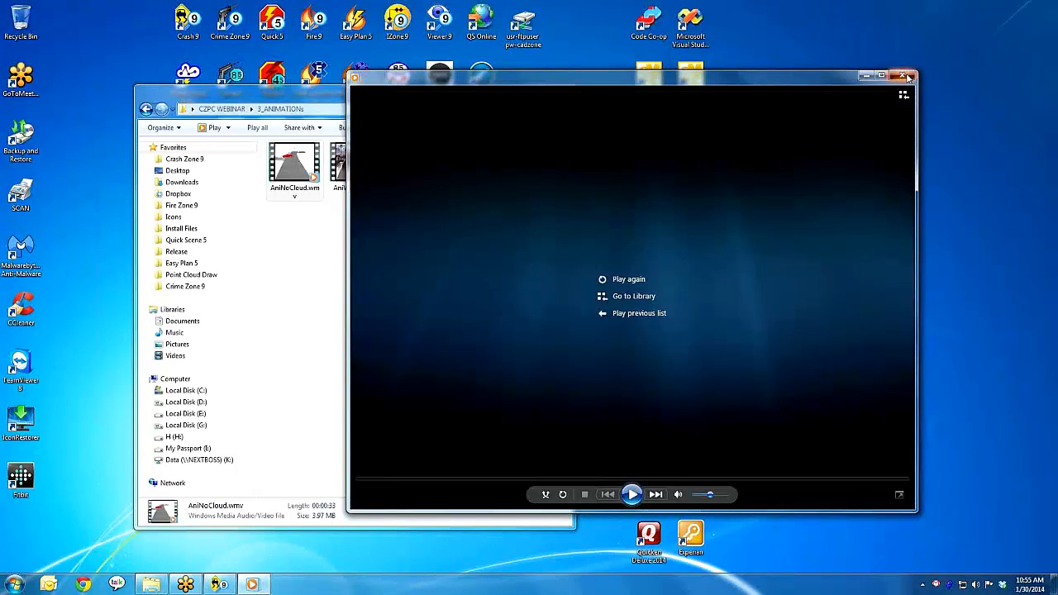
{"action": "left_click", "coordinate": [903, 76]}
Watch the AniWCloud.AVI animation from the same folder and close the player.
{"action": "left_click", "coordinate": [357, 171]}
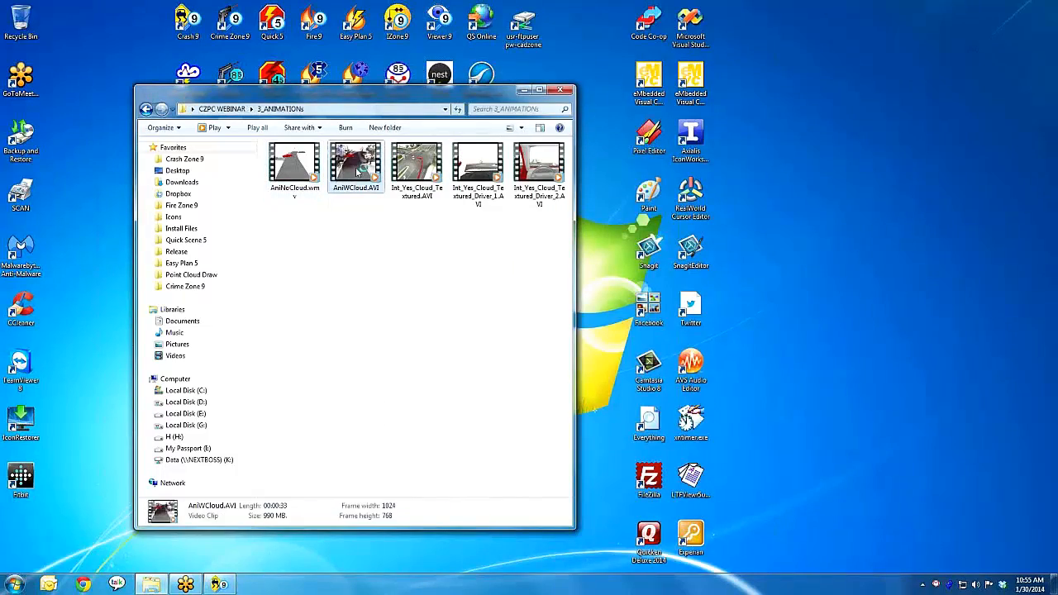
{"action": "double_click", "coordinate": [357, 171]}
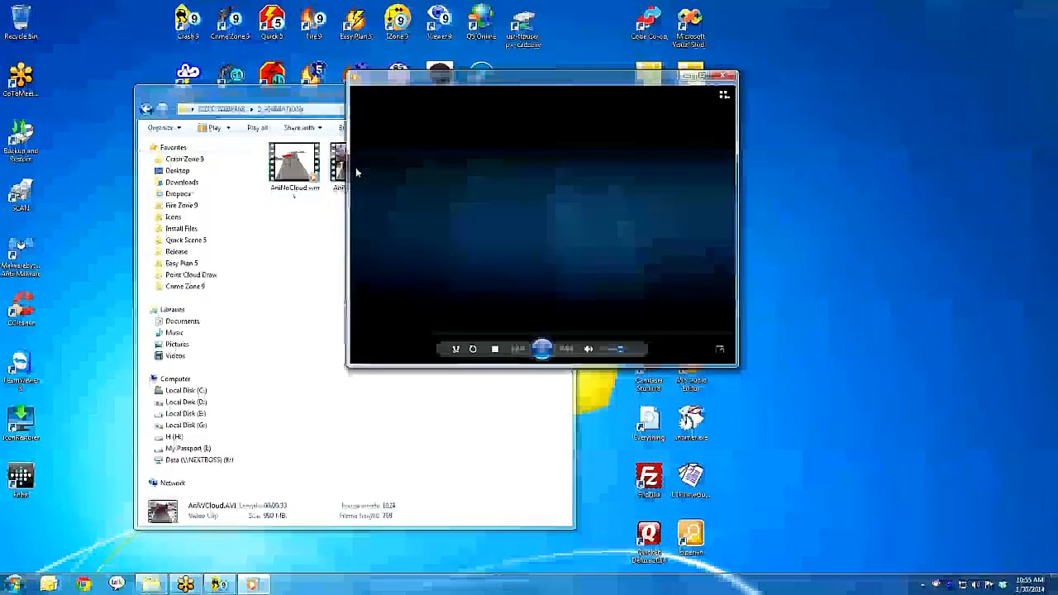
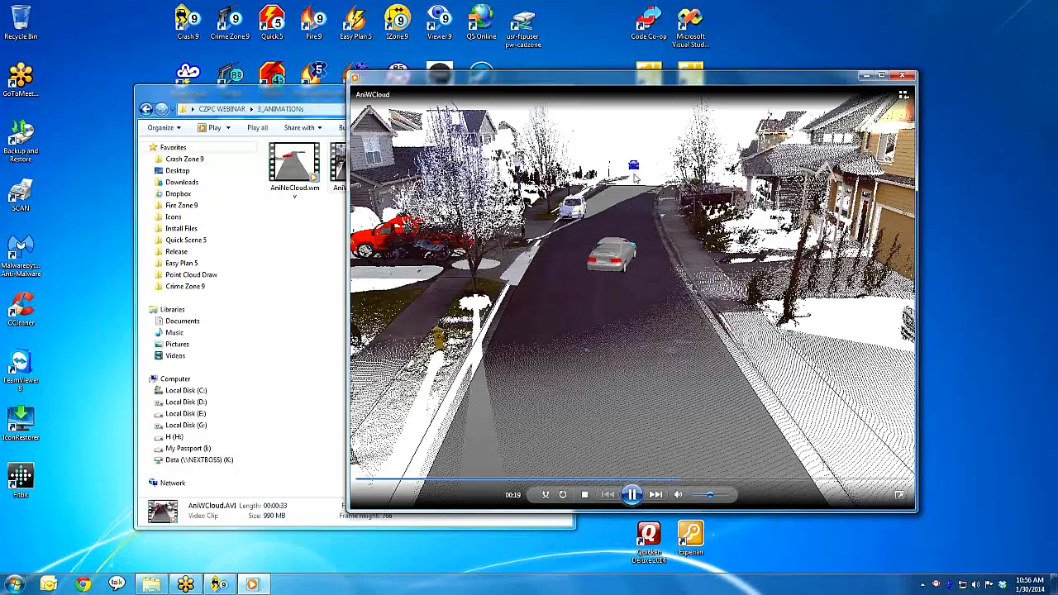
{"action": "key", "text": "alt+F4"}
Watch the Int_Yes_Cloud_Textured.AVI intersection animation and close the player.
{"action": "left_click", "coordinate": [415, 171]}
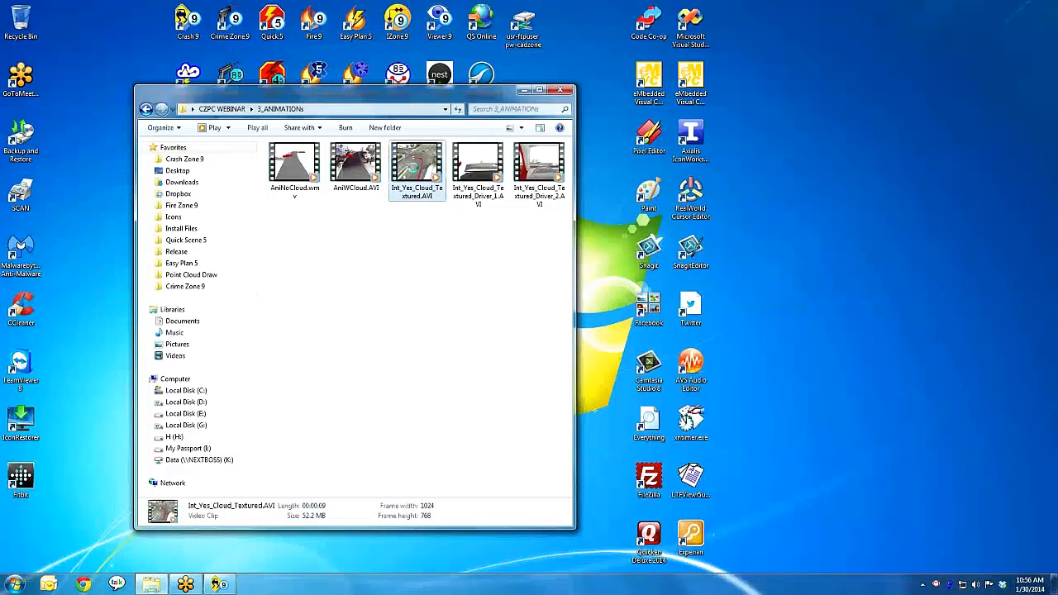
{"action": "double_click", "coordinate": [413, 167]}
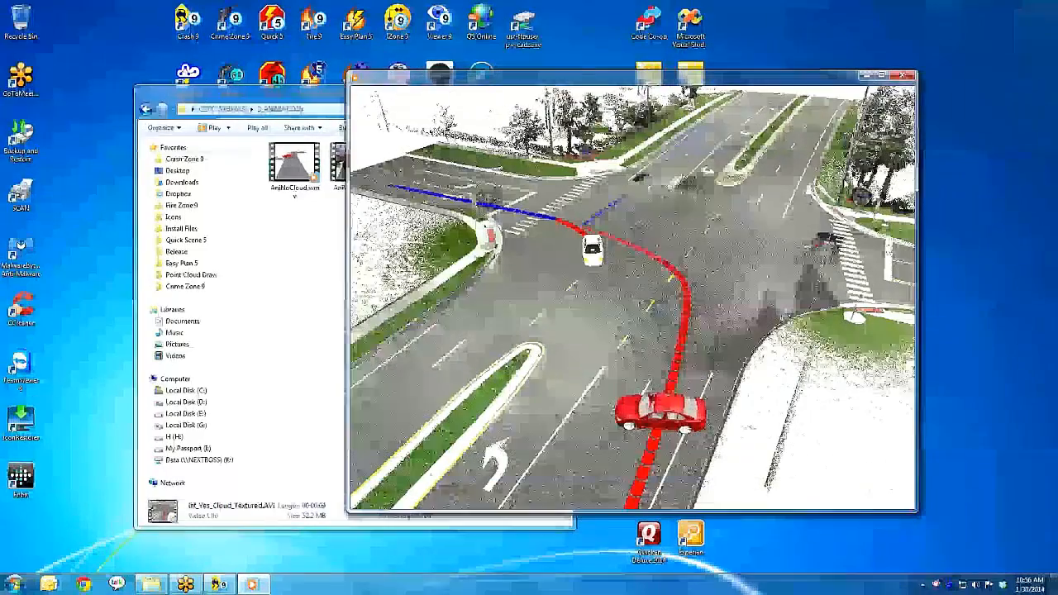
{"action": "left_click", "coordinate": [907, 77]}
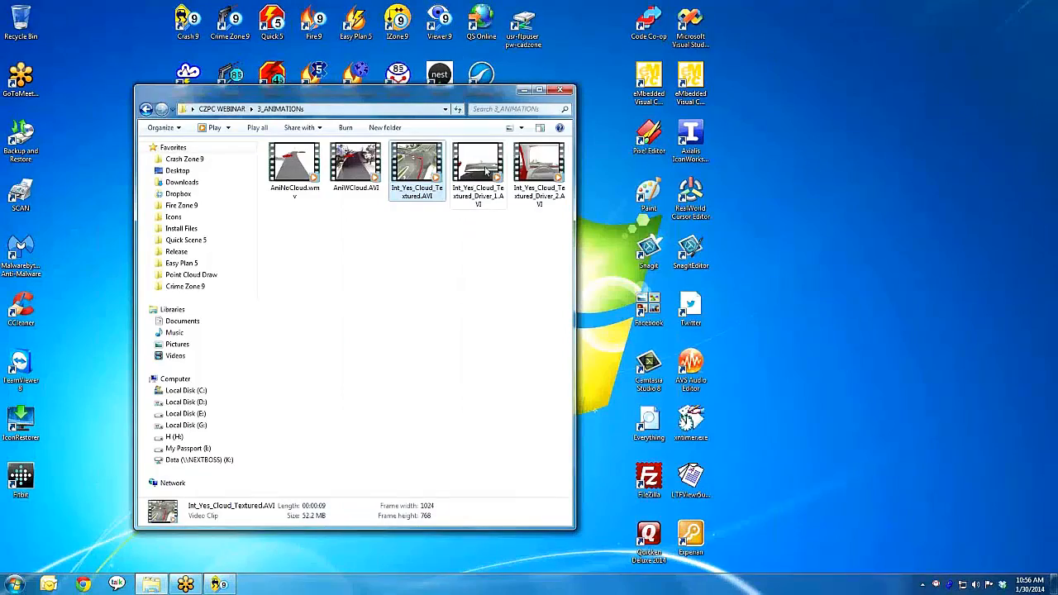
Watch the driver-view clips Int_Yes_Cloud_Textured_Driver_2.AVI and Int_Yes_Cloud_Textured_Driver_1.AVI, and close the folder.
{"action": "double_click", "coordinate": [535, 169]}
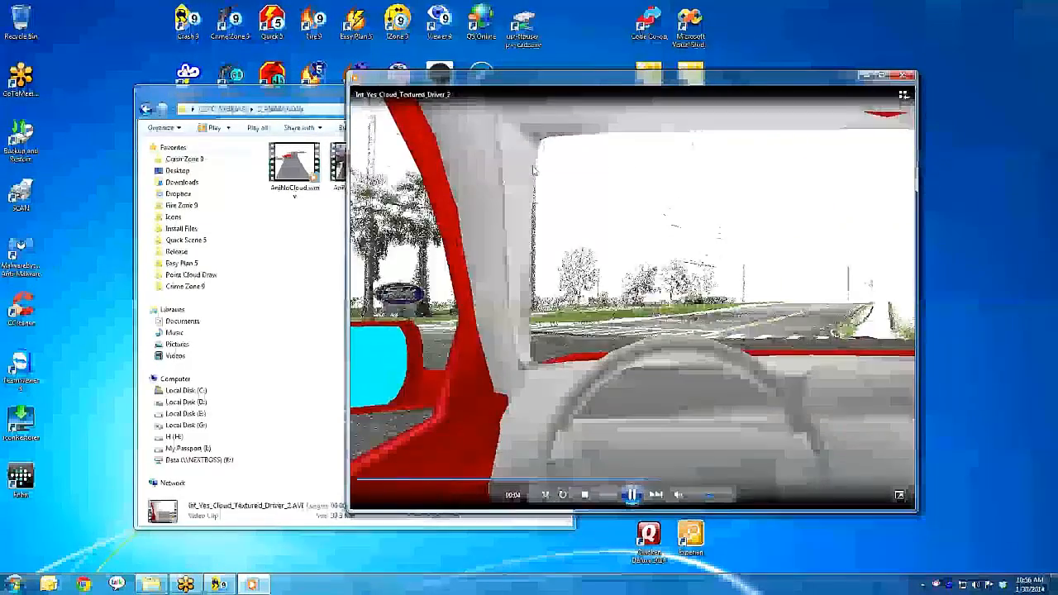
{"action": "left_click", "coordinate": [911, 79]}
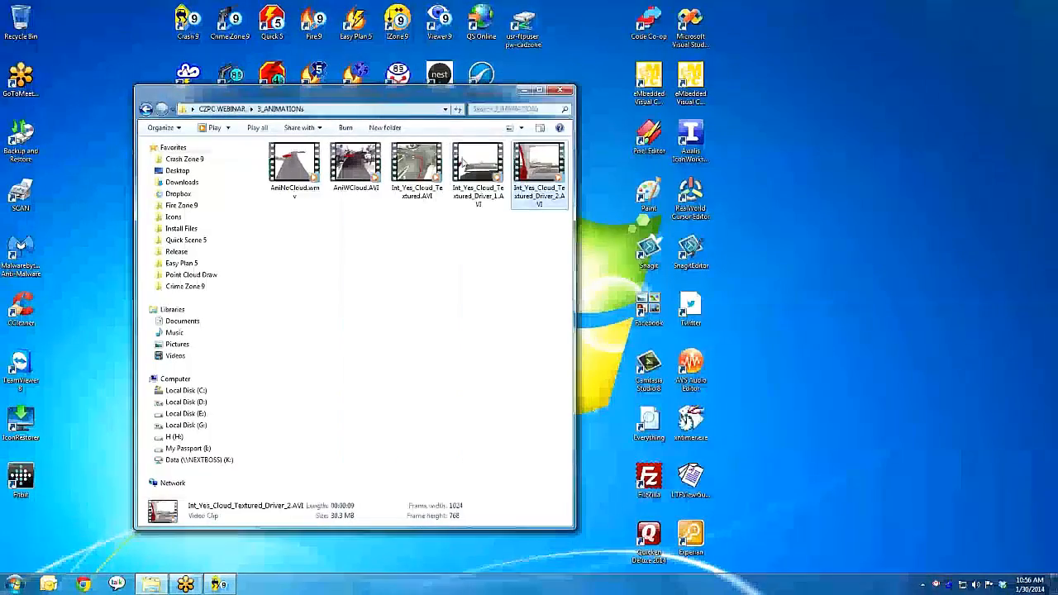
{"action": "double_click", "coordinate": [461, 162]}
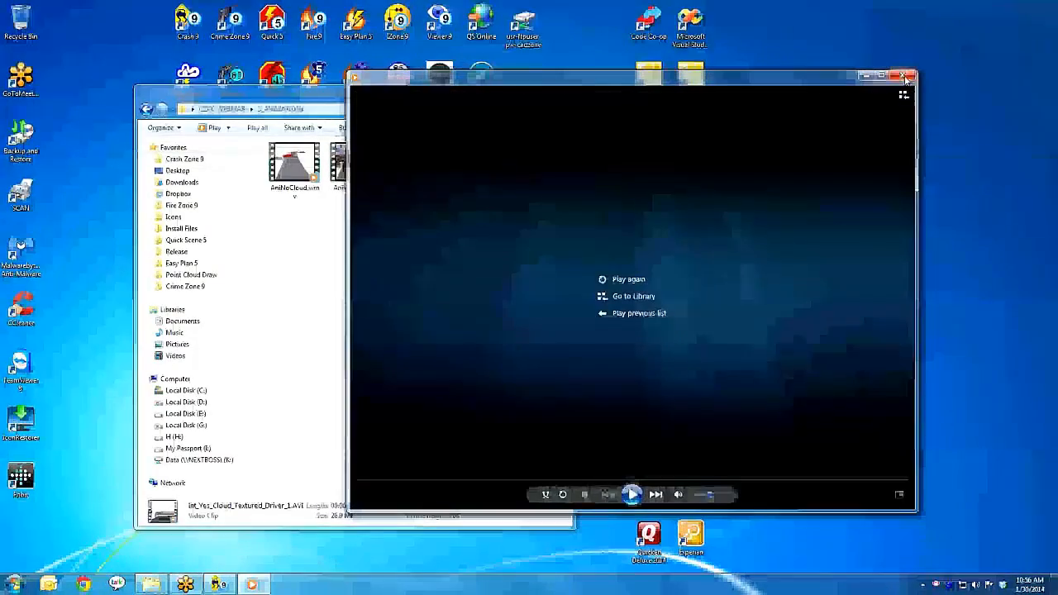
{"action": "left_click", "coordinate": [904, 75]}
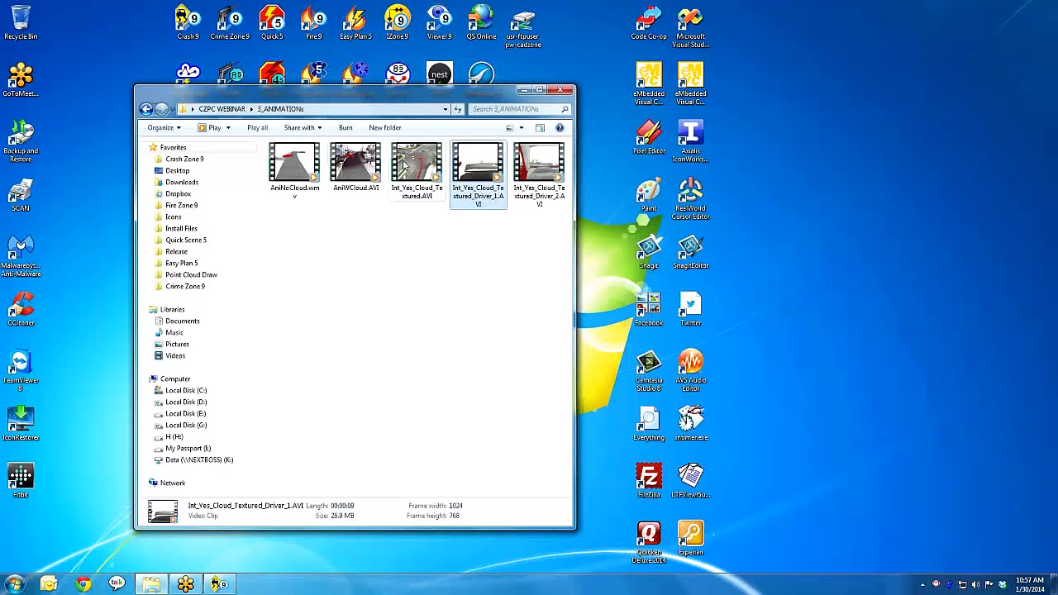
{"action": "left_click", "coordinate": [562, 89]}
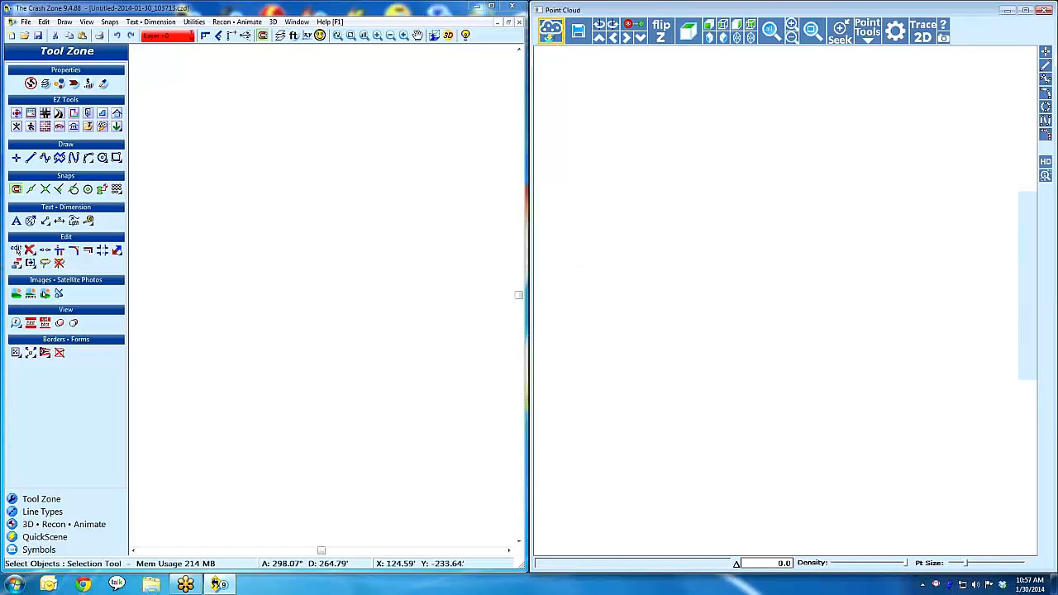
Load Ford Fusion.czp into the point cloud window and examine the damaged car's rear and side.
{"action": "left_click", "coordinate": [550, 31]}
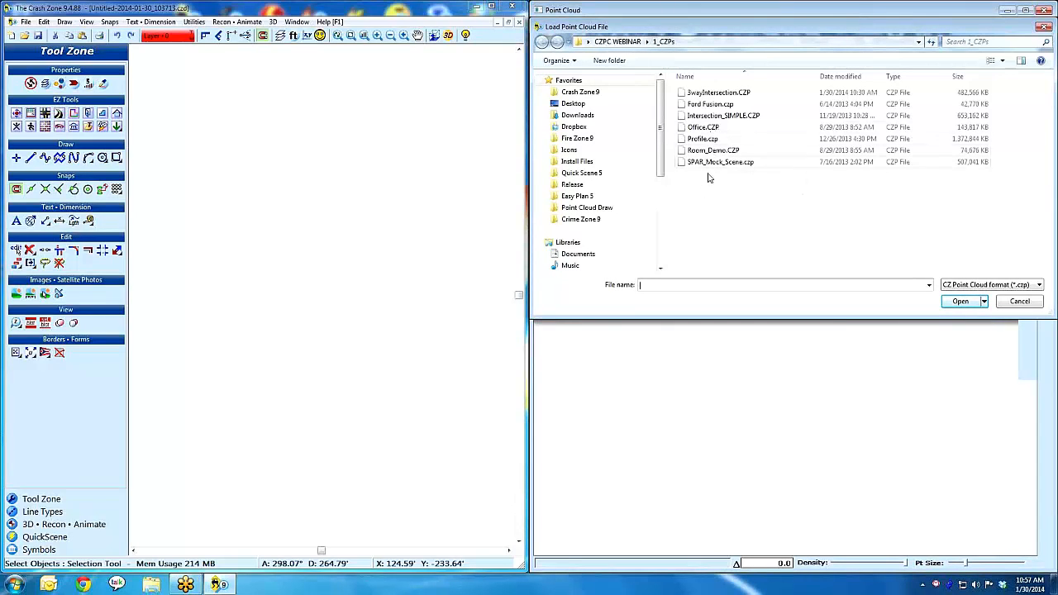
{"action": "double_click", "coordinate": [710, 105]}
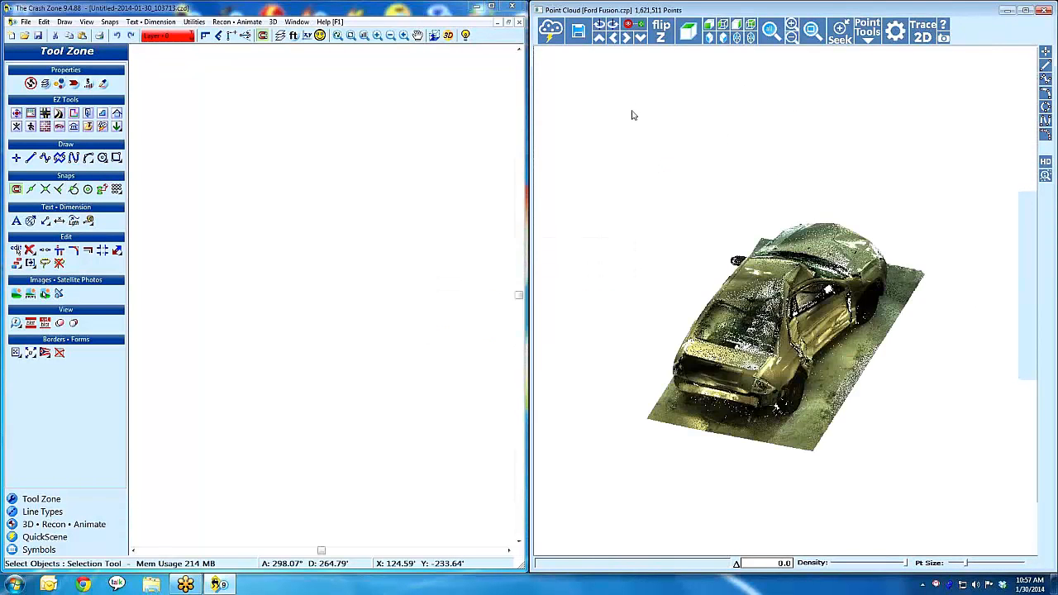
{"action": "left_click_drag", "start_coordinate": [748, 204], "coordinate": [674, 235]}
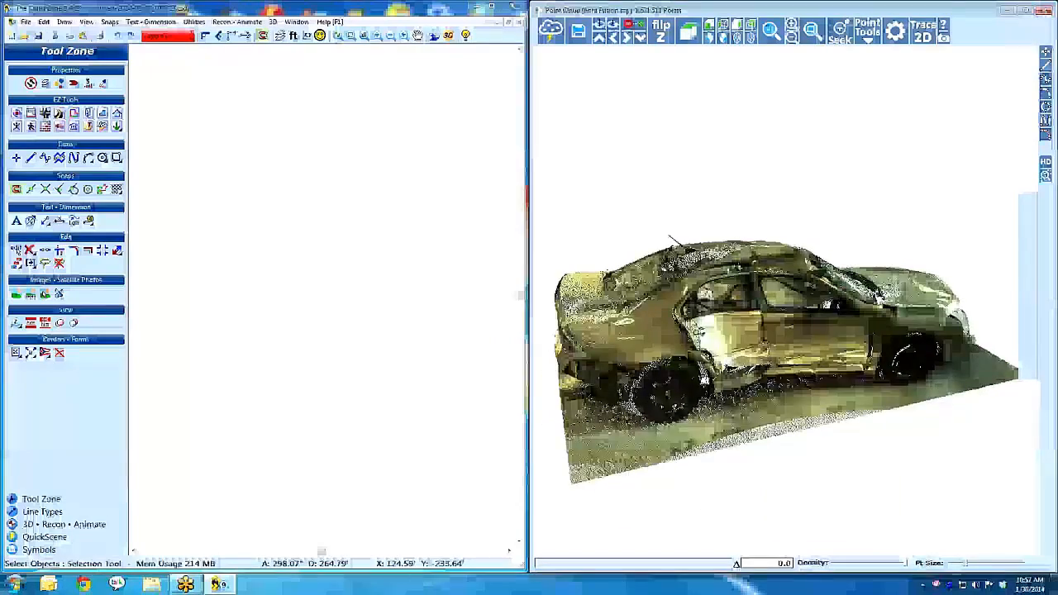
{"action": "left_click_drag", "start_coordinate": [704, 379], "coordinate": [758, 391]}
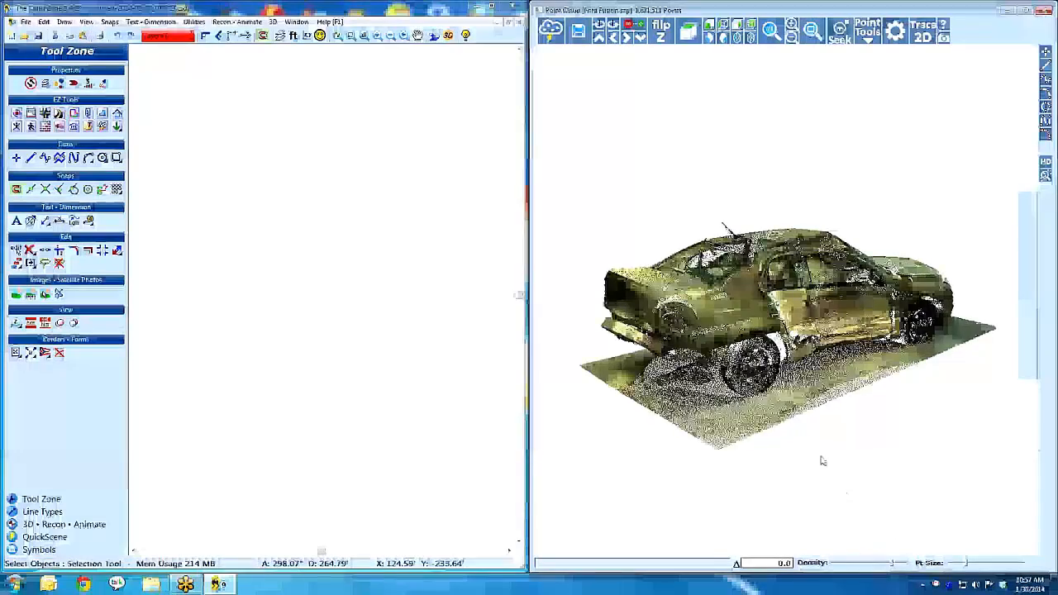
{"action": "middle_click_drag", "start_coordinate": [832, 436], "coordinate": [827, 460]}
{"action": "scroll", "coordinate": [826, 460], "scroll_direction": "up", "scroll_amount": 3}
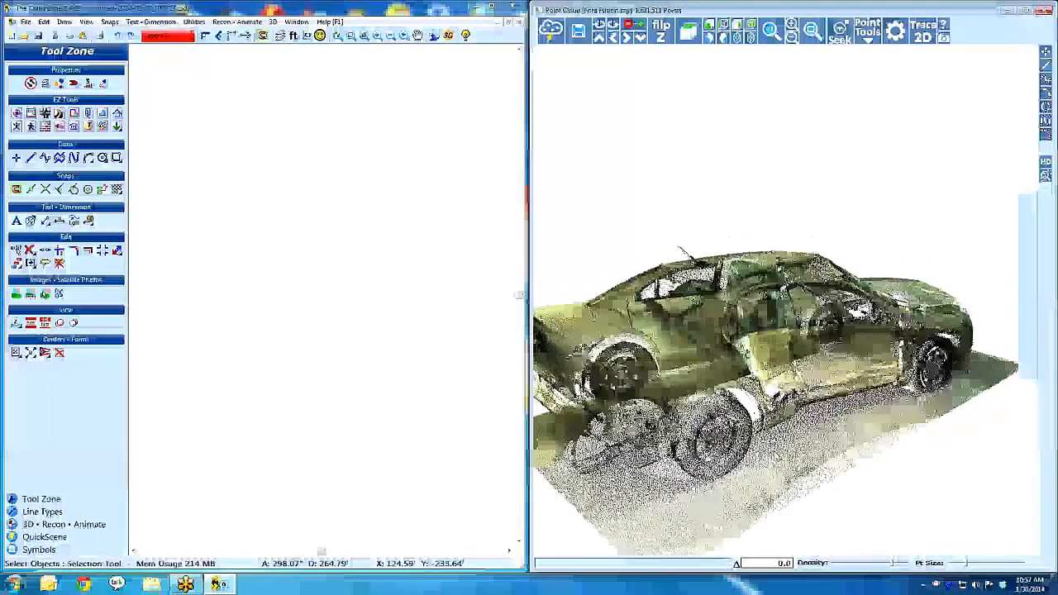
{"action": "mouse_move", "coordinate": [827, 446]}
{"action": "left_mouse_down"}
{"action": "mouse_move", "coordinate": [801, 444]}
{"action": "mouse_move", "coordinate": [820, 428]}
{"action": "left_mouse_up"}
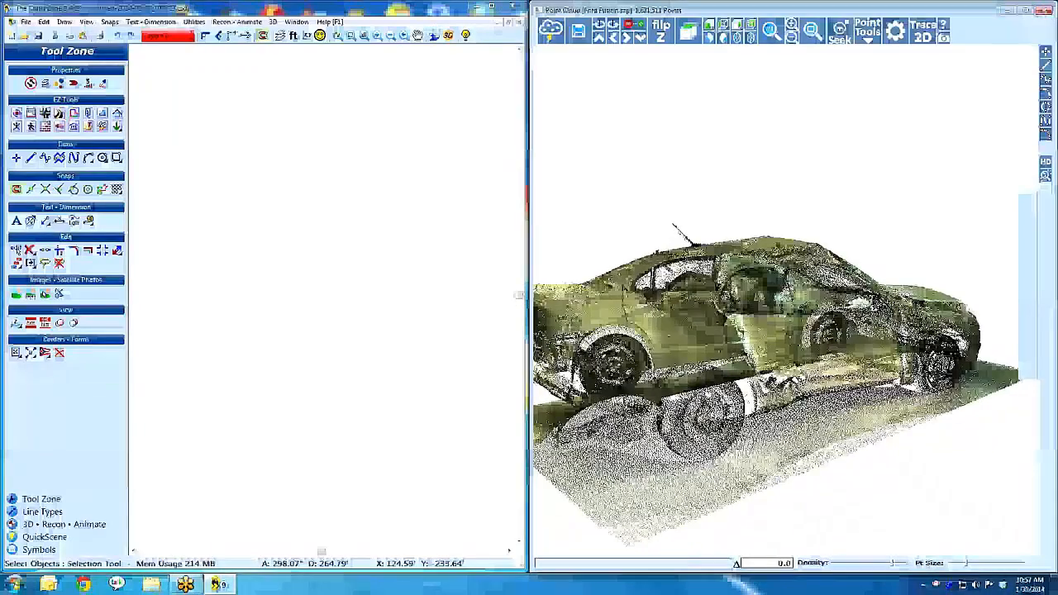
{"action": "left_click_drag", "start_coordinate": [704, 466], "coordinate": [719, 494]}
{"action": "left_click_drag", "start_coordinate": [725, 436], "coordinate": [781, 383]}
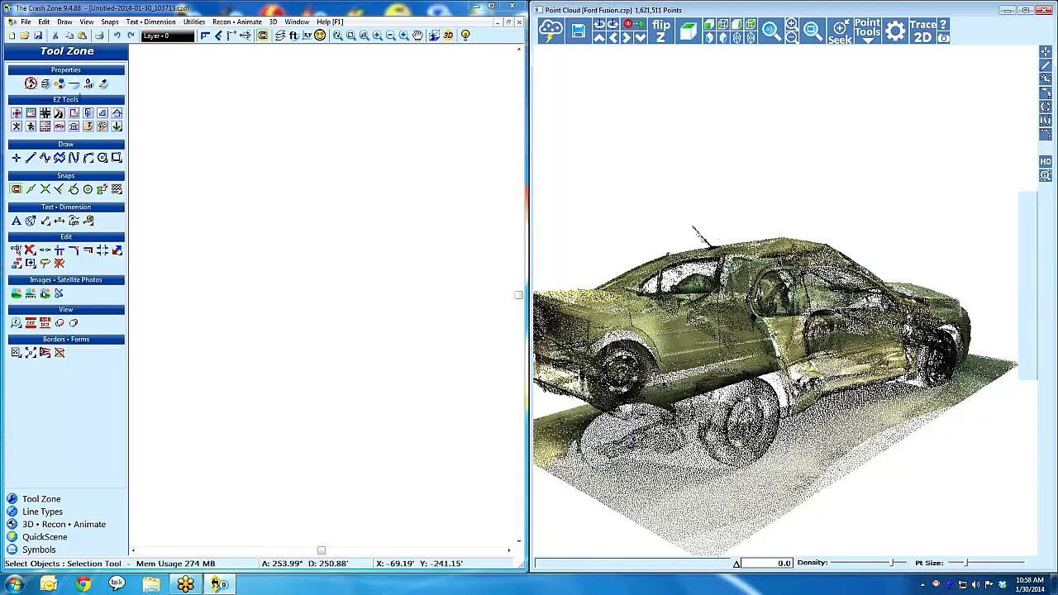
Set the drawing's line weight to Heavy and its line color to blue.
{"action": "left_click", "coordinate": [87, 86]}
{"action": "left_click", "coordinate": [114, 121]}
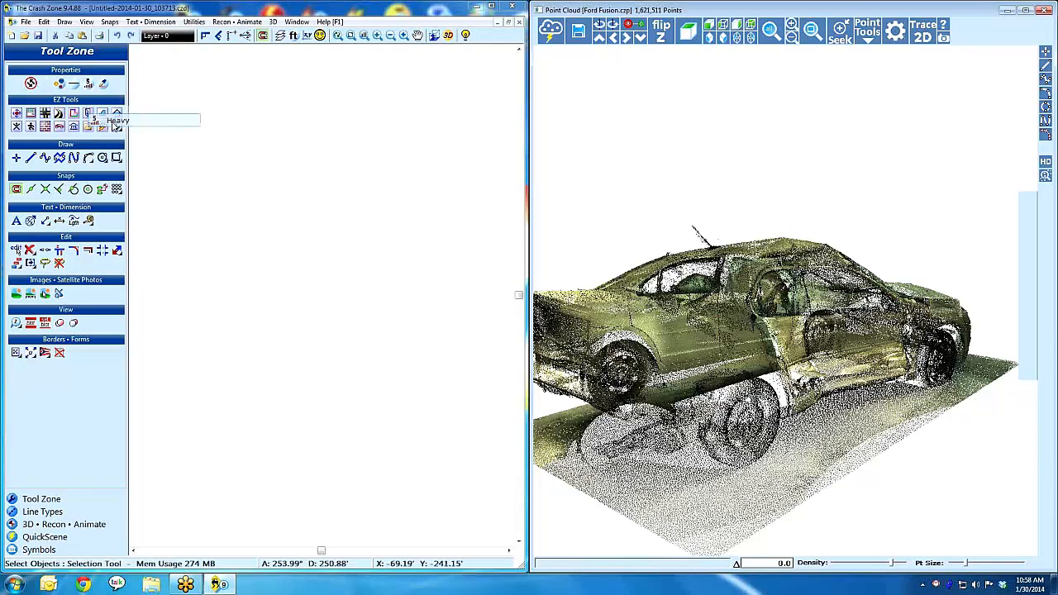
{"action": "left_click", "coordinate": [60, 84]}
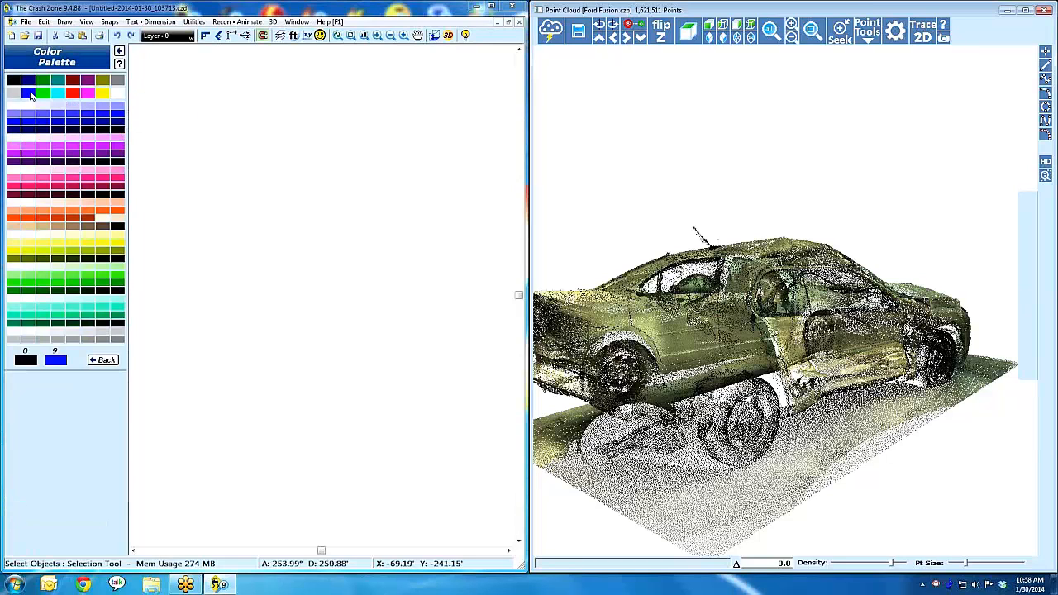
{"action": "left_click", "coordinate": [30, 93]}
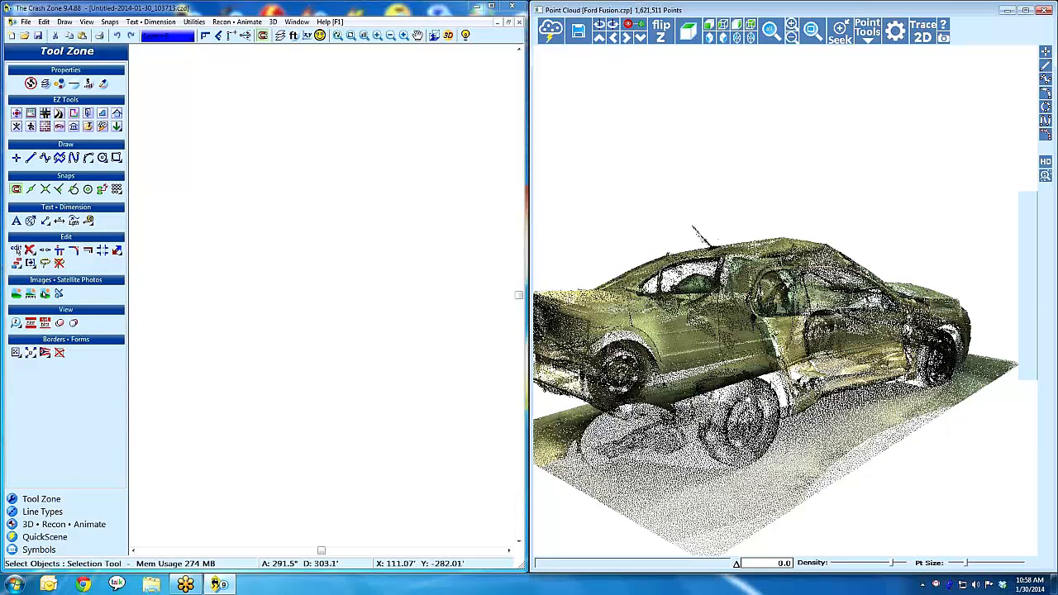
Draw a 3 Point Circle on the car's right rear wheel in the point cloud.
{"action": "left_click", "coordinate": [1045, 106]}
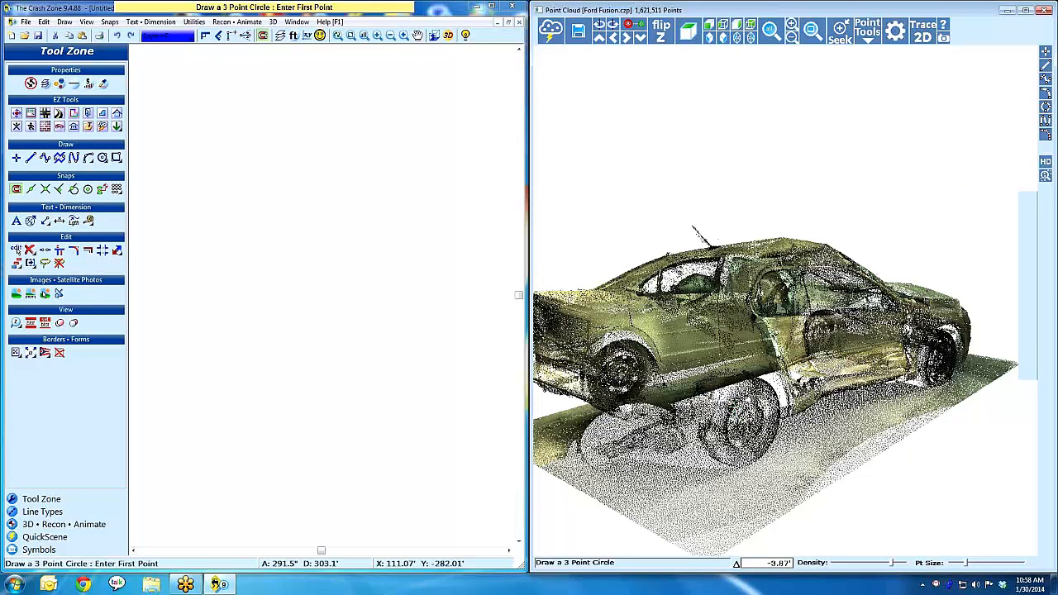
{"action": "left_click", "coordinate": [730, 413]}
{"action": "left_click", "coordinate": [732, 423]}
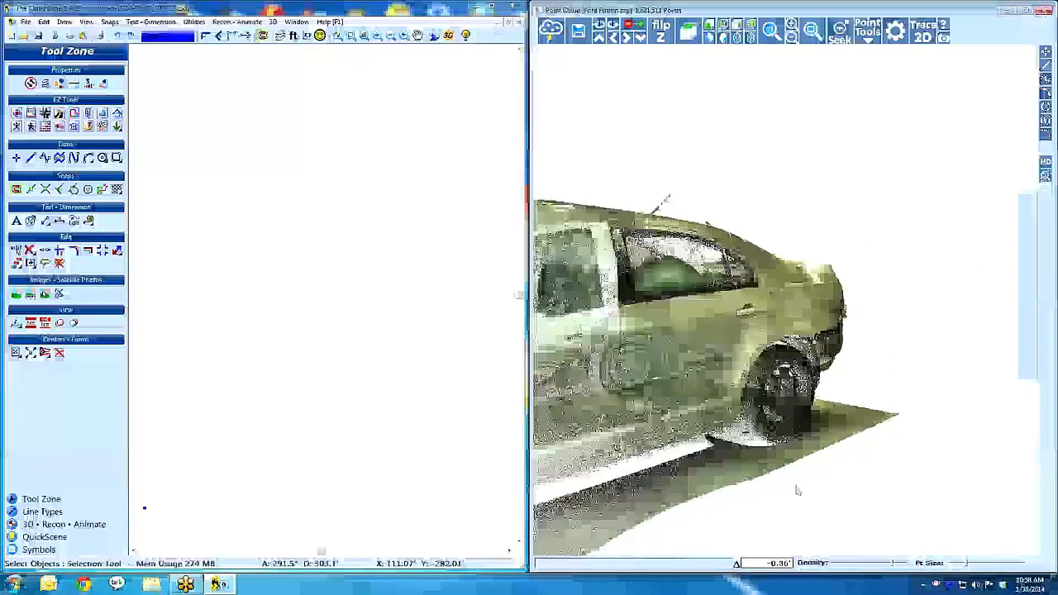
Draw a 3 Point Circle on the car's left rear wheel in the point cloud, using the magnified view to pick points.
{"action": "left_click", "coordinate": [1046, 176]}
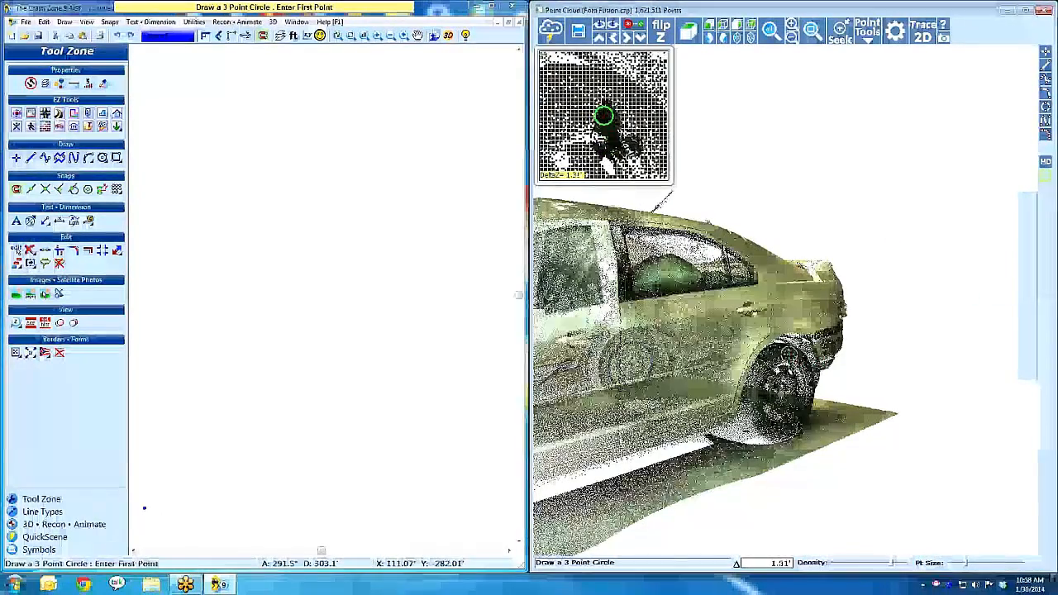
{"action": "left_click", "coordinate": [789, 352]}
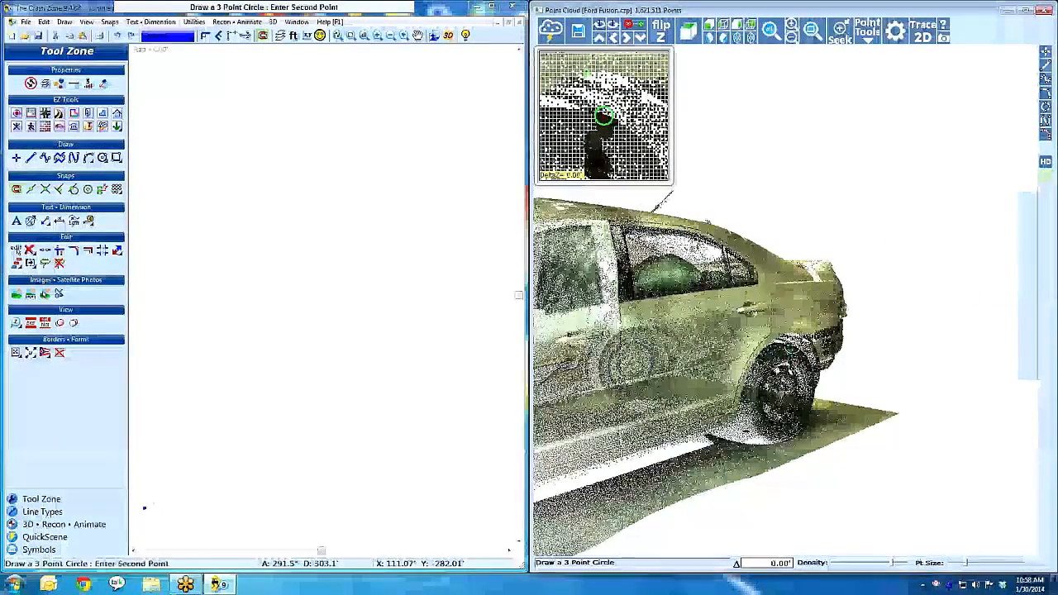
{"action": "key", "text": "Escape"}
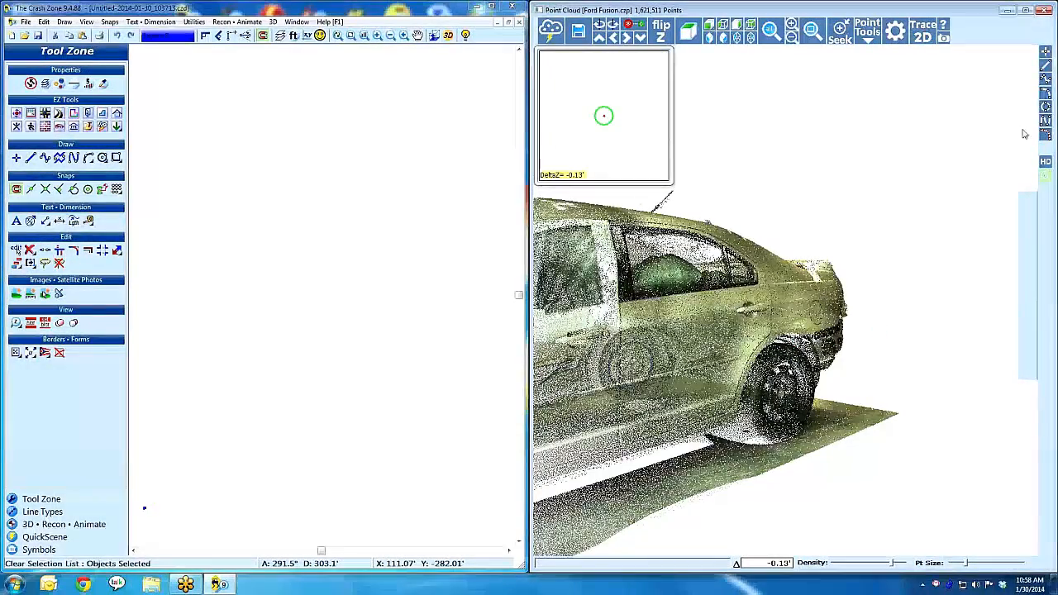
{"action": "left_click", "coordinate": [1045, 106]}
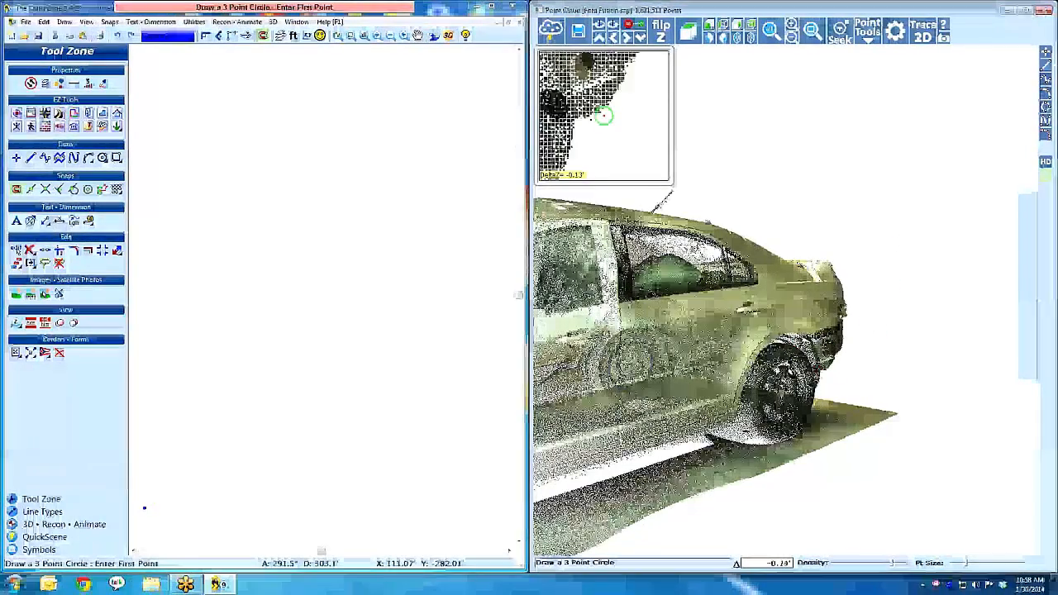
{"action": "middle_click_drag", "start_coordinate": [764, 309], "coordinate": [728, 268]}
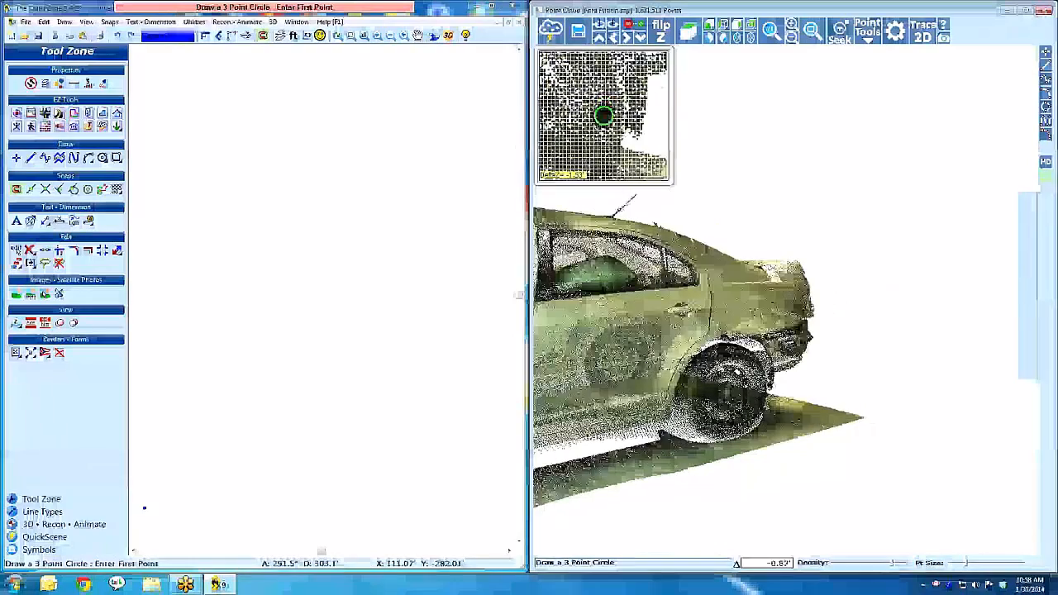
{"action": "left_click", "coordinate": [735, 370]}
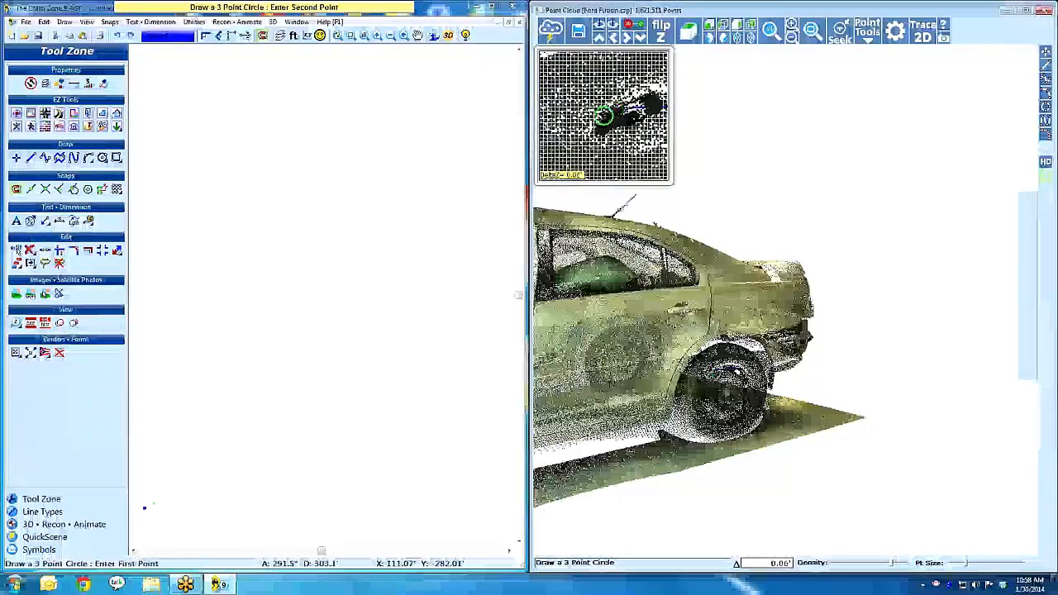
{"action": "left_click", "coordinate": [724, 371]}
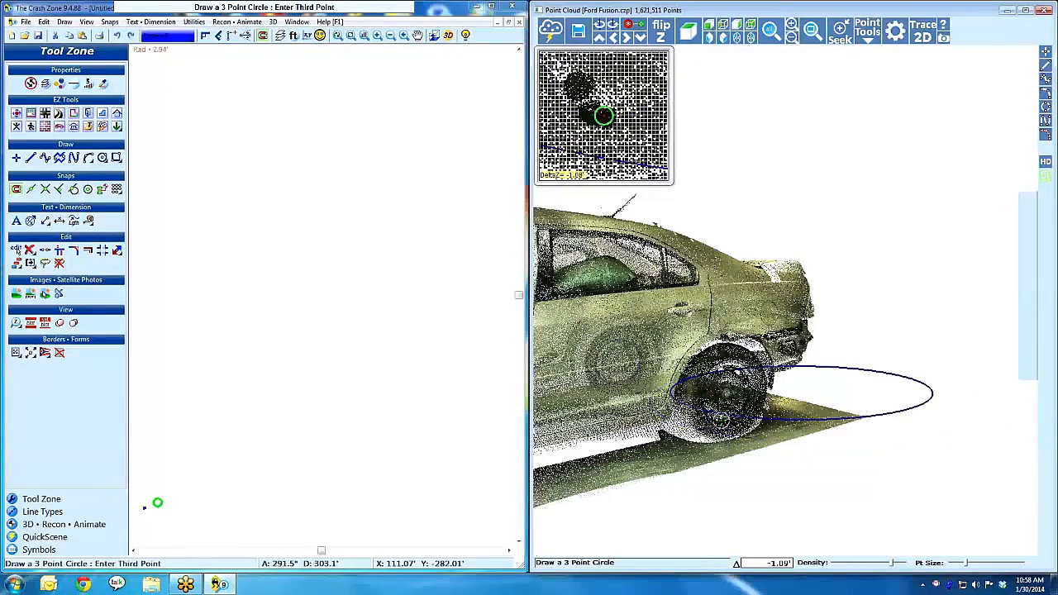
{"action": "left_click", "coordinate": [721, 422]}
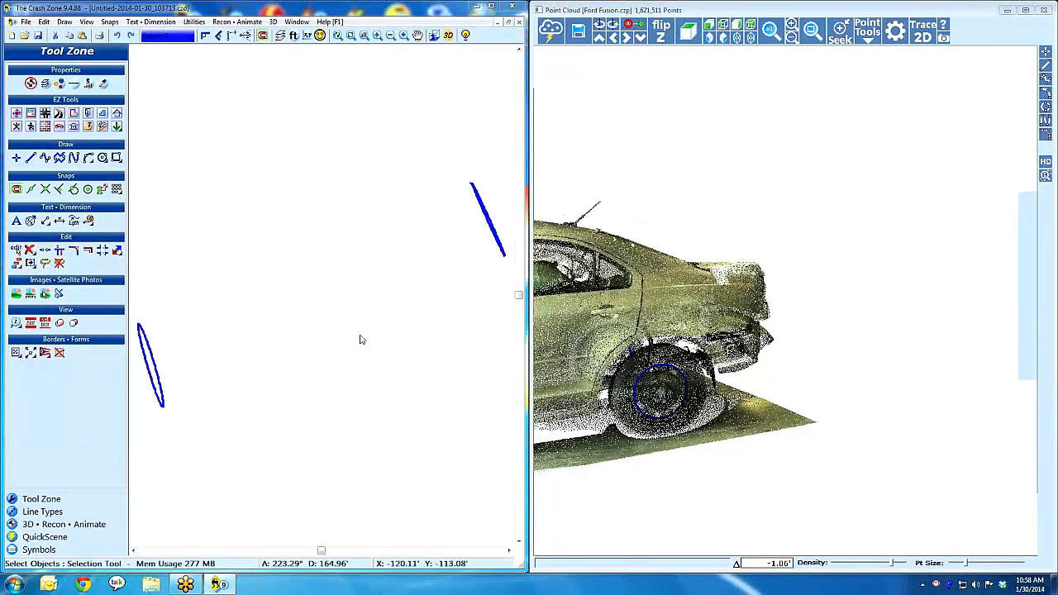
Draw a single line joining the centers of the two rear wheel circles, using Snap to Center for both endpoints.
{"action": "scroll", "coordinate": [362, 336], "scroll_direction": "down", "scroll_amount": 2}
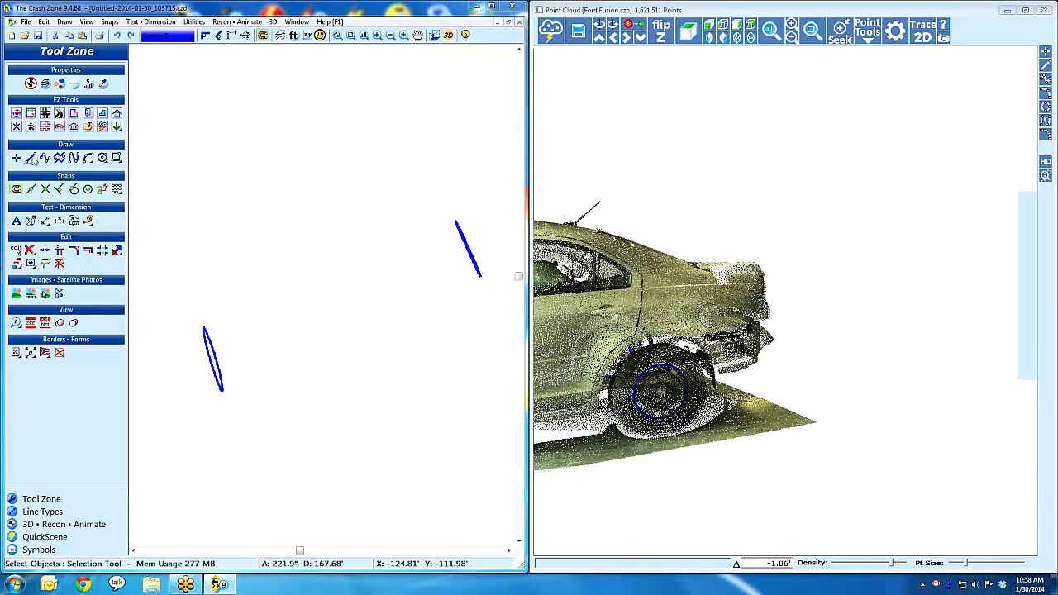
{"action": "left_click", "coordinate": [31, 158]}
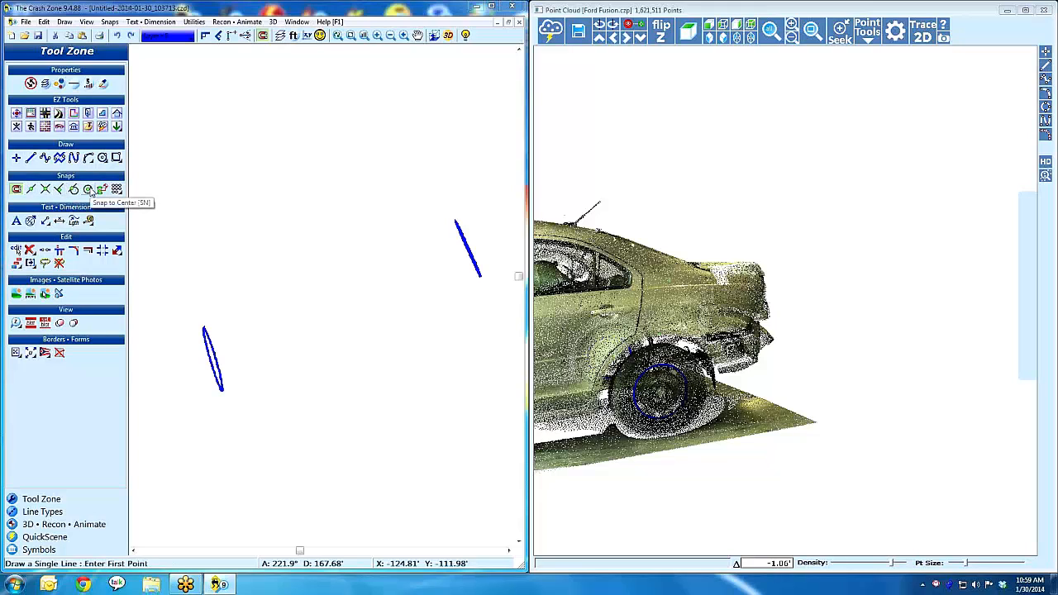
{"action": "left_click", "coordinate": [88, 190]}
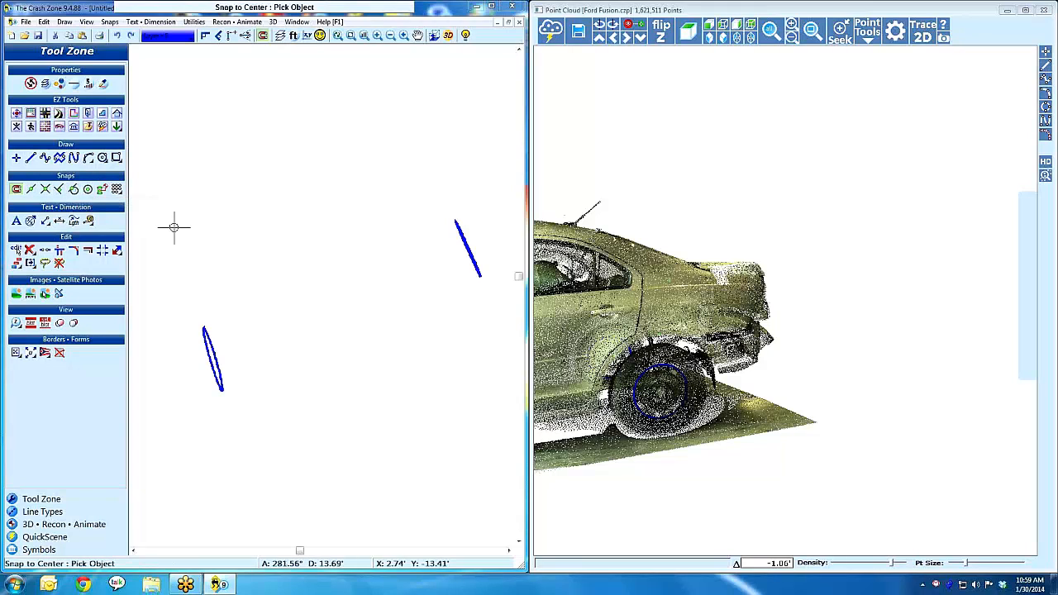
{"action": "left_click", "coordinate": [210, 338]}
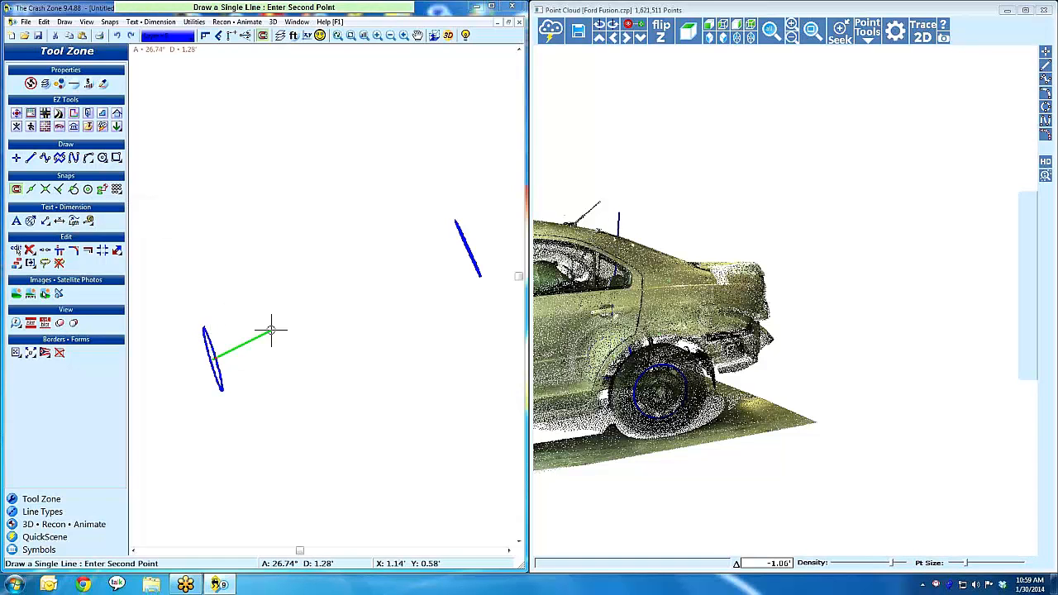
{"action": "left_click", "coordinate": [88, 189]}
{"action": "left_click", "coordinate": [451, 232]}
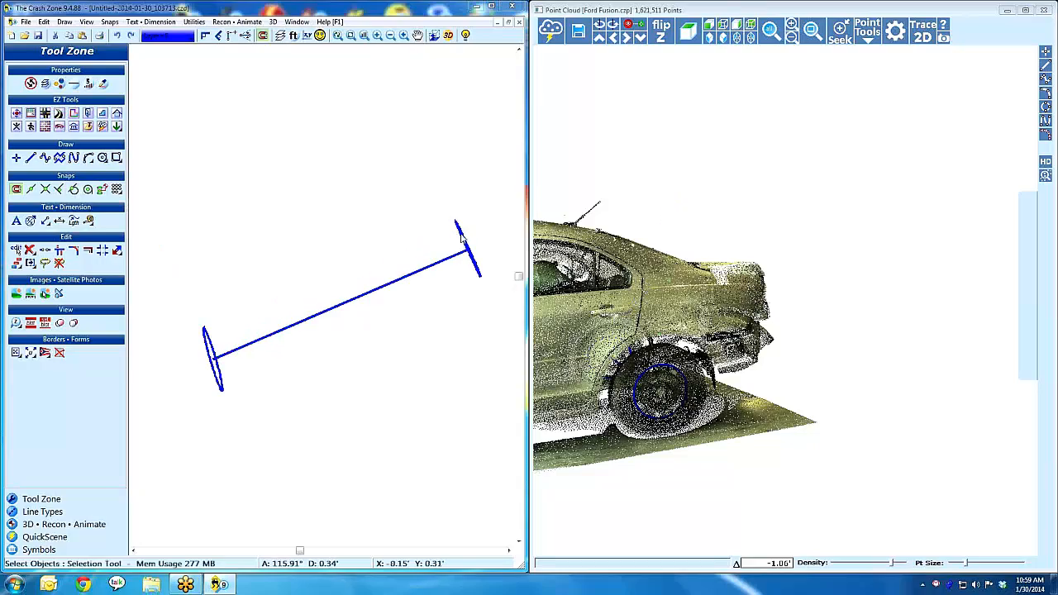
Reduce the point cloud's display density and view the Ford Fusion from its opposite side.
{"action": "left_click_drag", "start_coordinate": [661, 302], "coordinate": [699, 310]}
{"action": "scroll", "coordinate": [698, 311], "scroll_direction": "down", "scroll_amount": 3}
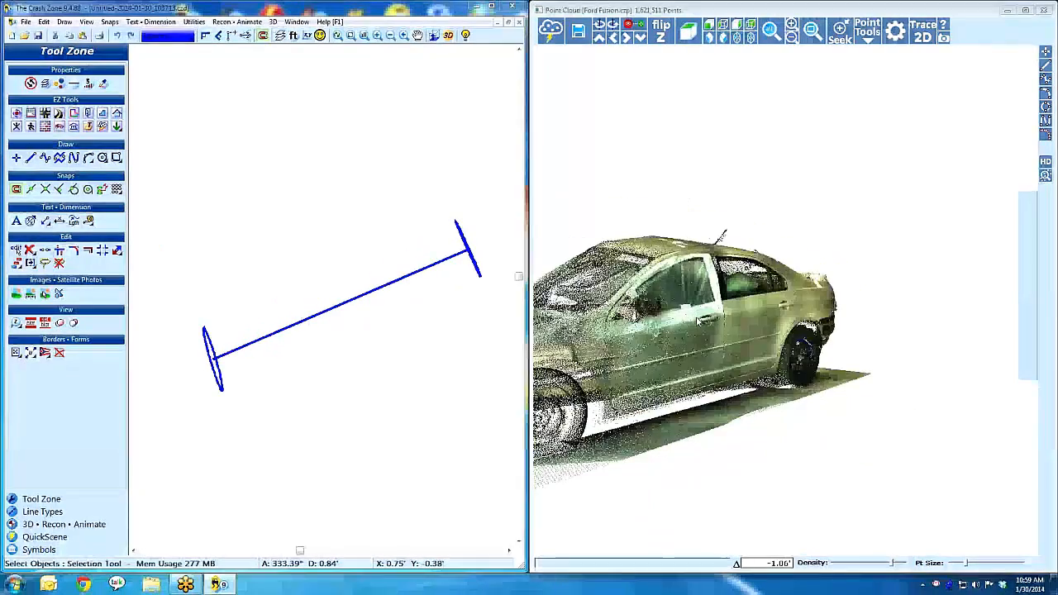
{"action": "left_click_drag", "start_coordinate": [892, 567], "coordinate": [859, 563]}
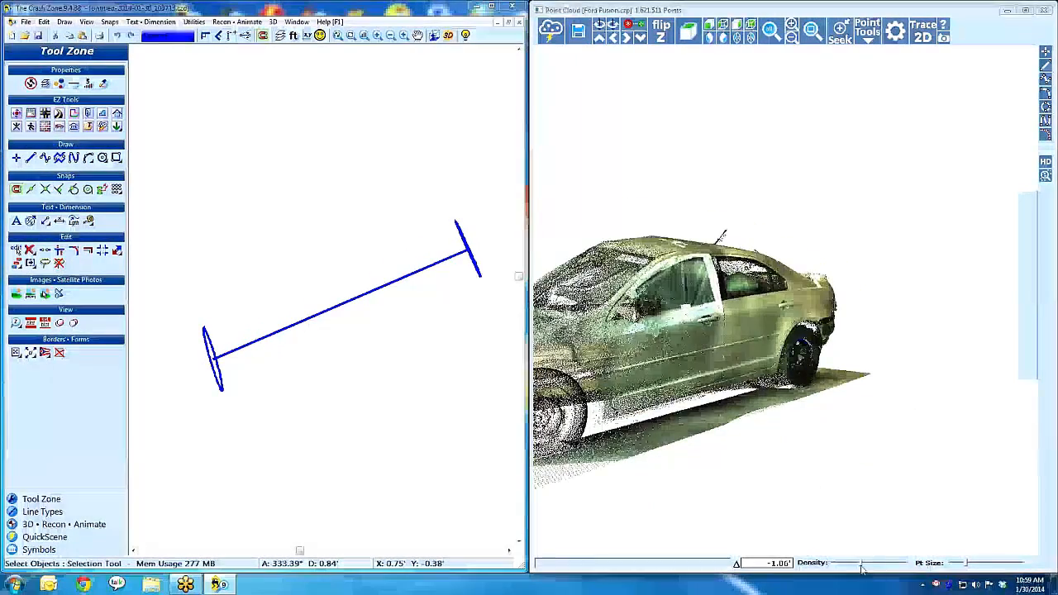
{"action": "mouse_move", "coordinate": [835, 351]}
{"action": "left_mouse_down"}
{"action": "mouse_move", "coordinate": [690, 351]}
{"action": "mouse_move", "coordinate": [632, 359]}
{"action": "mouse_move", "coordinate": [630, 375]}
{"action": "mouse_move", "coordinate": [606, 375]}
{"action": "mouse_move", "coordinate": [843, 345]}
{"action": "mouse_move", "coordinate": [854, 425]}
{"action": "mouse_move", "coordinate": [897, 438]}
{"action": "left_mouse_up"}
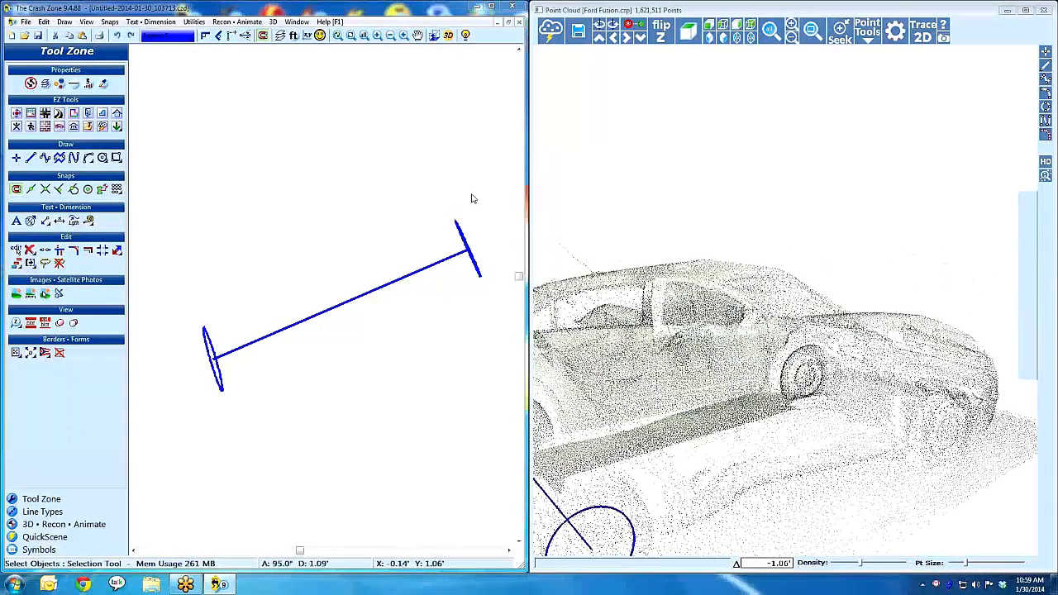
Delete the wheel circles and connecting line from the drawing, and open Crush.czd.
{"action": "mouse_move", "coordinate": [482, 193]}
{"action": "left_mouse_down"}
{"action": "mouse_move", "coordinate": [292, 359]}
{"action": "mouse_move", "coordinate": [178, 421]}
{"action": "left_mouse_up"}
{"action": "key", "text": "Delete"}
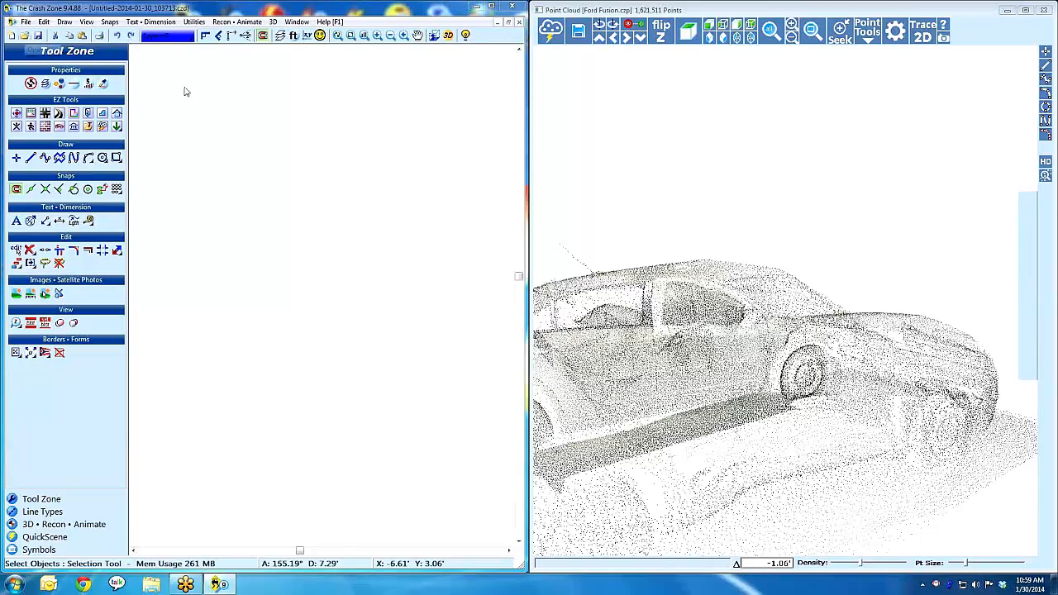
{"action": "key", "text": "ctrl+o"}
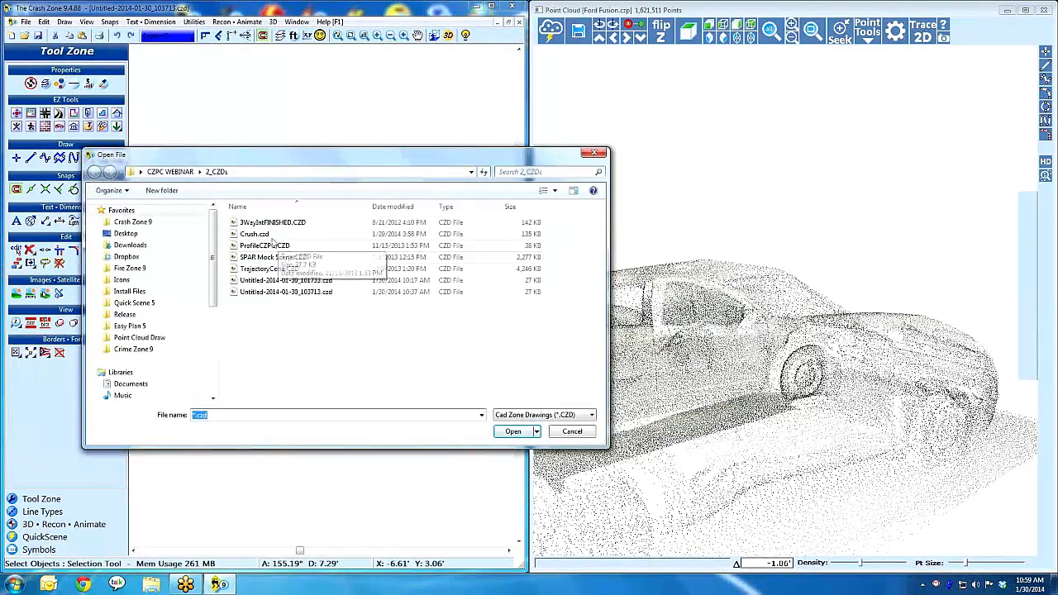
{"action": "double_click", "coordinate": [264, 233]}
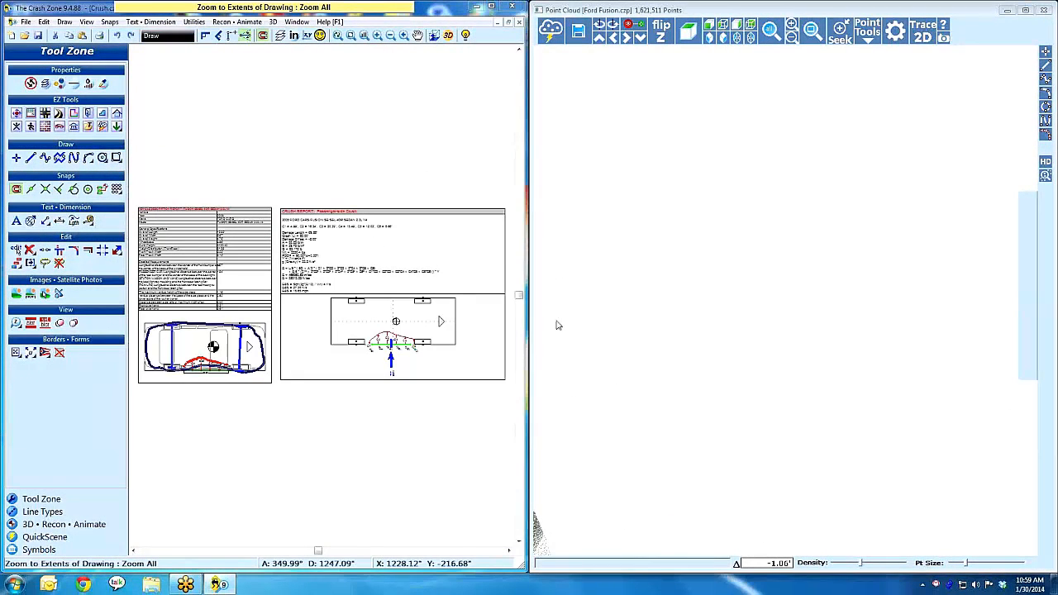
{"action": "left_click", "coordinate": [712, 41]}
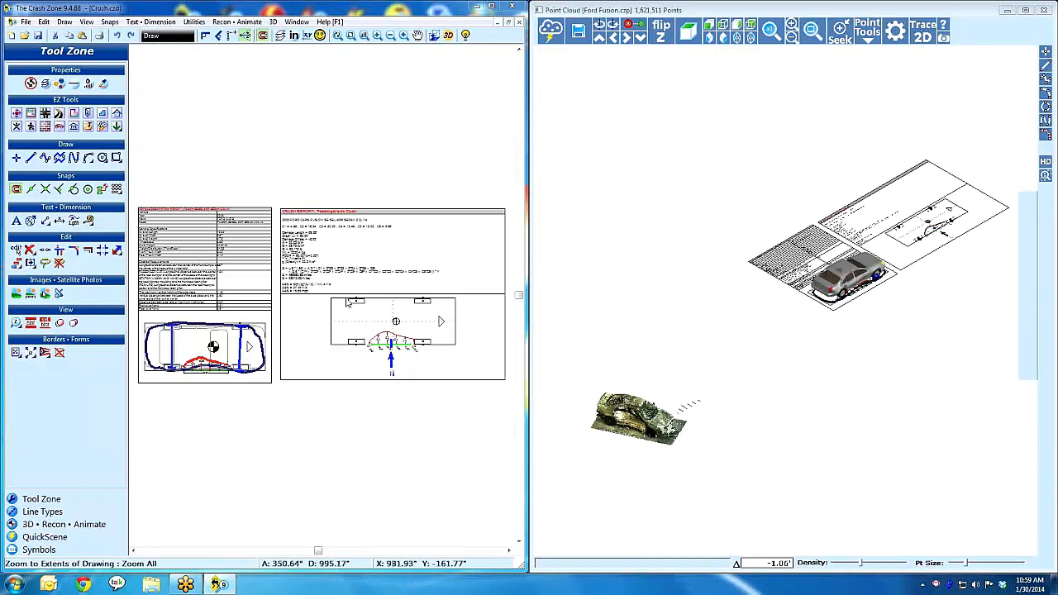
Examine the crush measurements, the vehicle description report and the vehicle outline beneath the traced Ford Fusion.
{"action": "right_click_drag", "start_coordinate": [273, 298], "coordinate": [136, 392]}
{"action": "scroll", "coordinate": [322, 299], "scroll_direction": "up", "scroll_amount": 2}
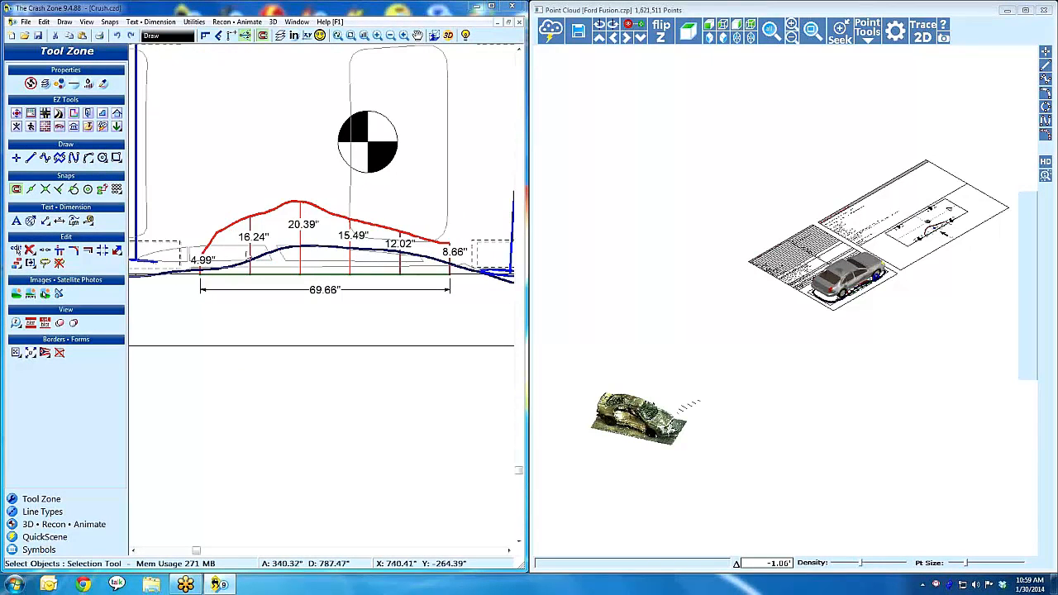
{"action": "scroll", "coordinate": [437, 257], "scroll_direction": "down", "scroll_amount": 5}
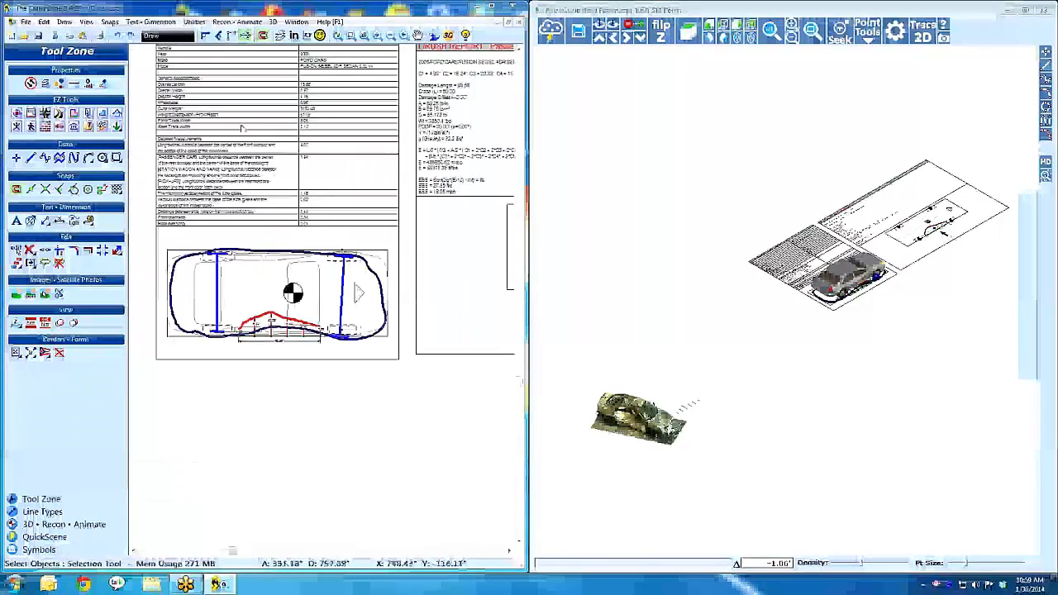
{"action": "middle_click_drag", "start_coordinate": [307, 159], "coordinate": [303, 225]}
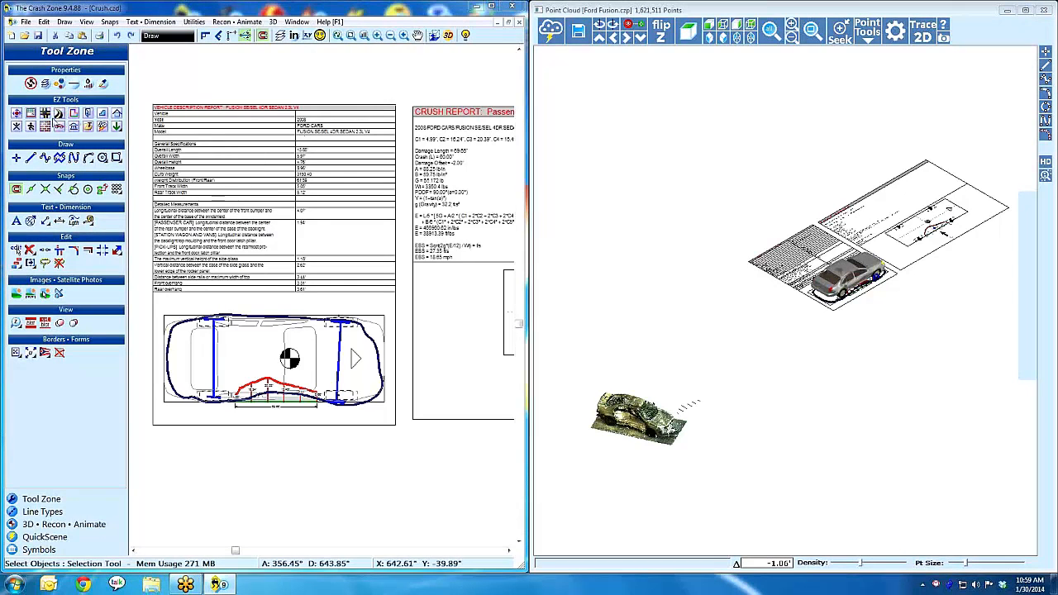
{"action": "scroll", "coordinate": [319, 137], "scroll_direction": "up", "scroll_amount": 2}
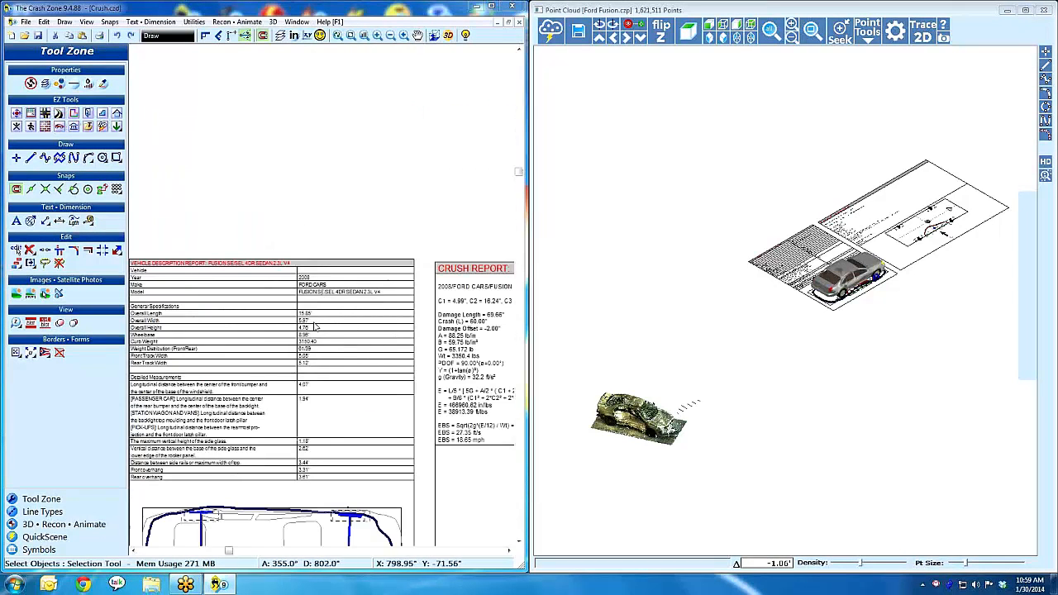
{"action": "middle_click_drag", "start_coordinate": [321, 429], "coordinate": [344, 303]}
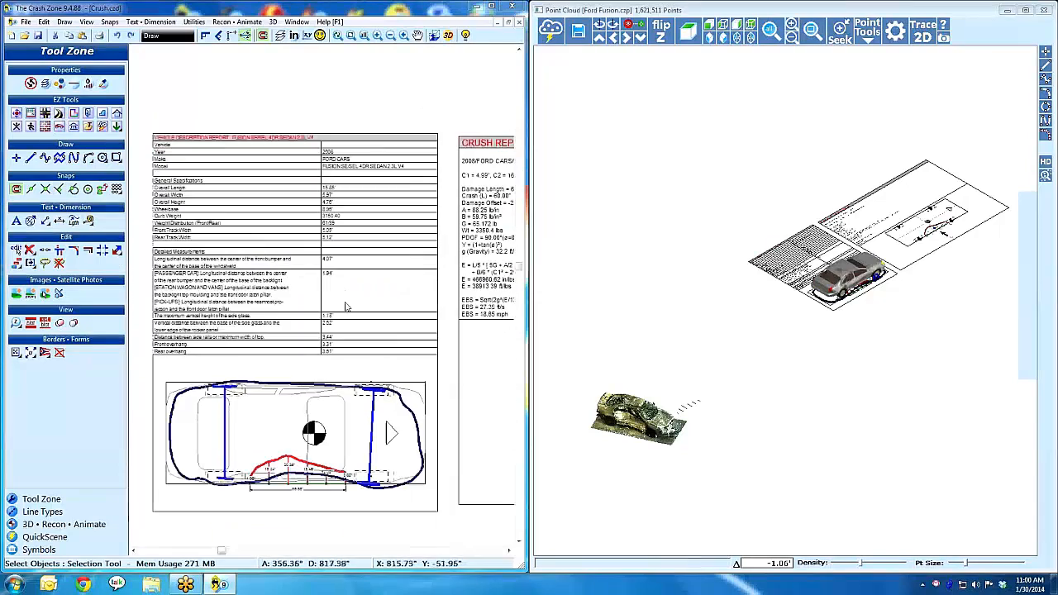
{"action": "middle_click_drag", "start_coordinate": [334, 388], "coordinate": [344, 324]}
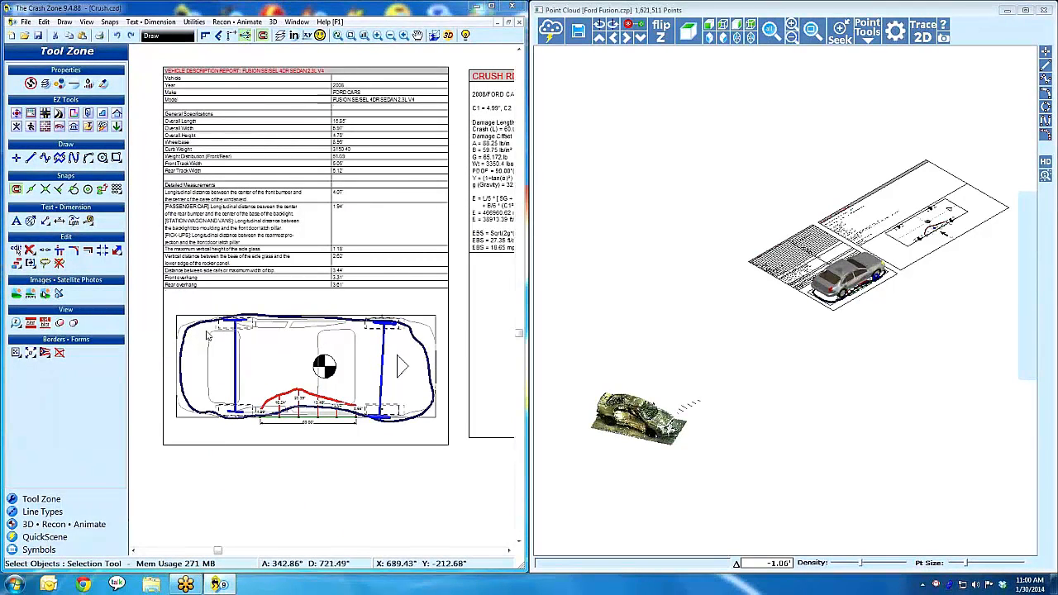
{"action": "left_click", "coordinate": [219, 339]}
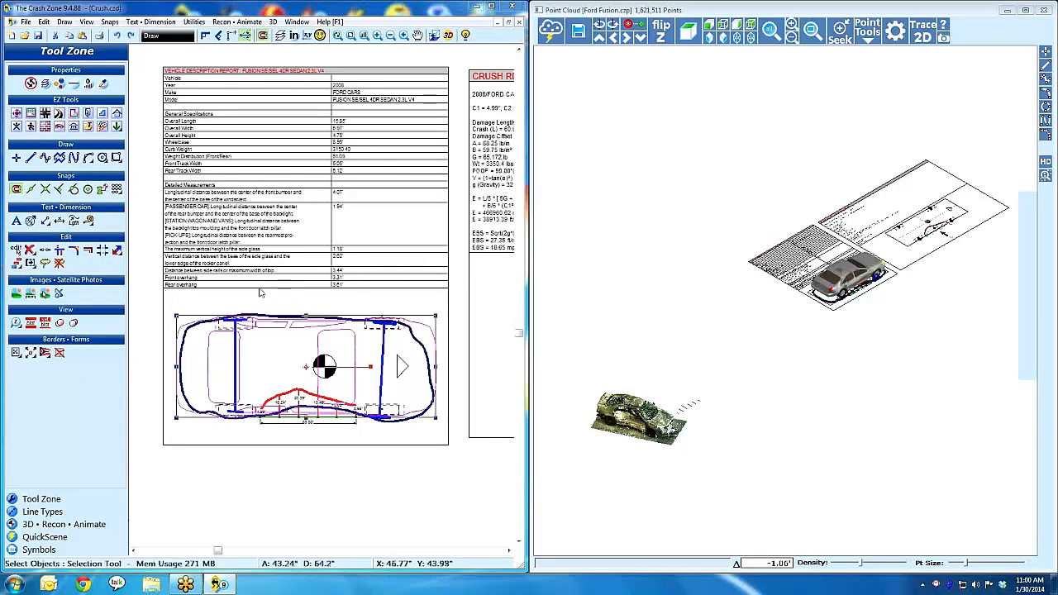
{"action": "left_click", "coordinate": [339, 456]}
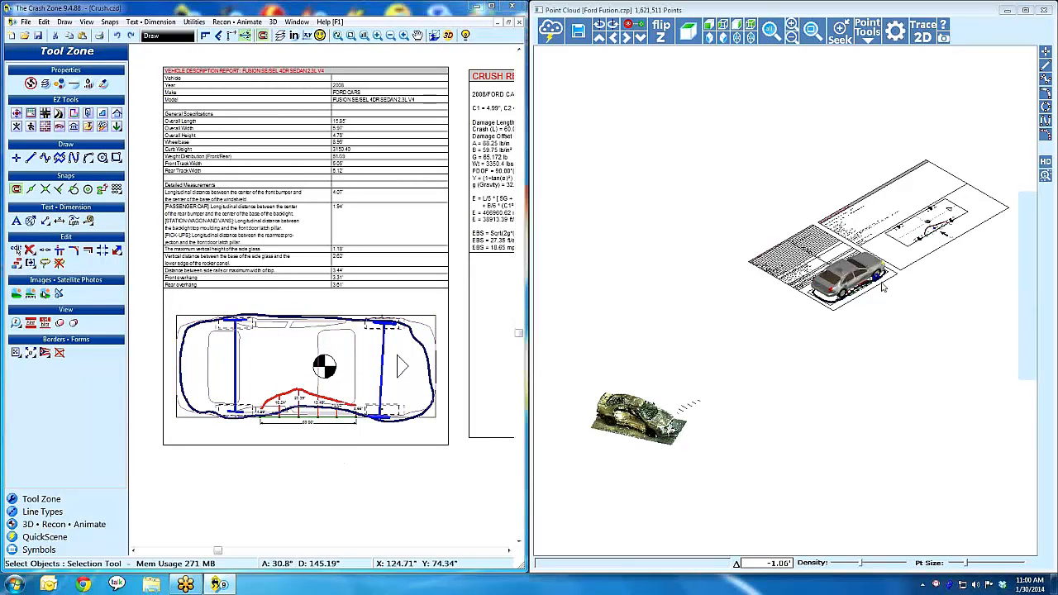
Examine the 3D Fusion model over its traced crush profile in the point cloud window.
{"action": "left_click_drag", "start_coordinate": [882, 285], "coordinate": [796, 362]}
{"action": "scroll", "coordinate": [878, 354], "scroll_direction": "up", "scroll_amount": 6}
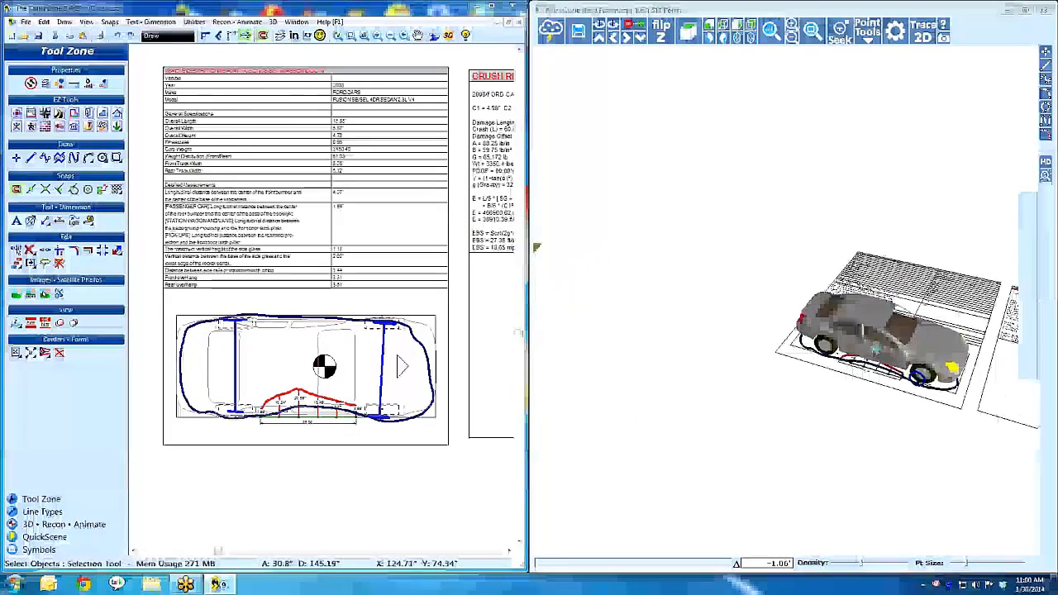
{"action": "middle_click_drag", "start_coordinate": [885, 355], "coordinate": [763, 357]}
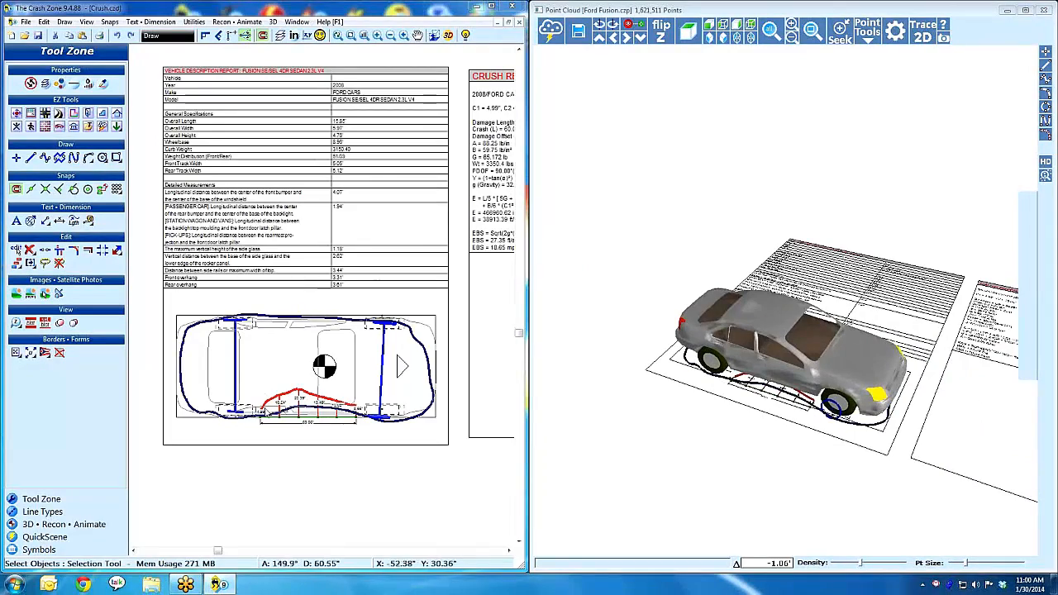
{"action": "mouse_move", "coordinate": [805, 423]}
{"action": "left_mouse_down"}
{"action": "mouse_move", "coordinate": [817, 425]}
{"action": "mouse_move", "coordinate": [782, 386]}
{"action": "mouse_move", "coordinate": [832, 366]}
{"action": "left_mouse_up"}
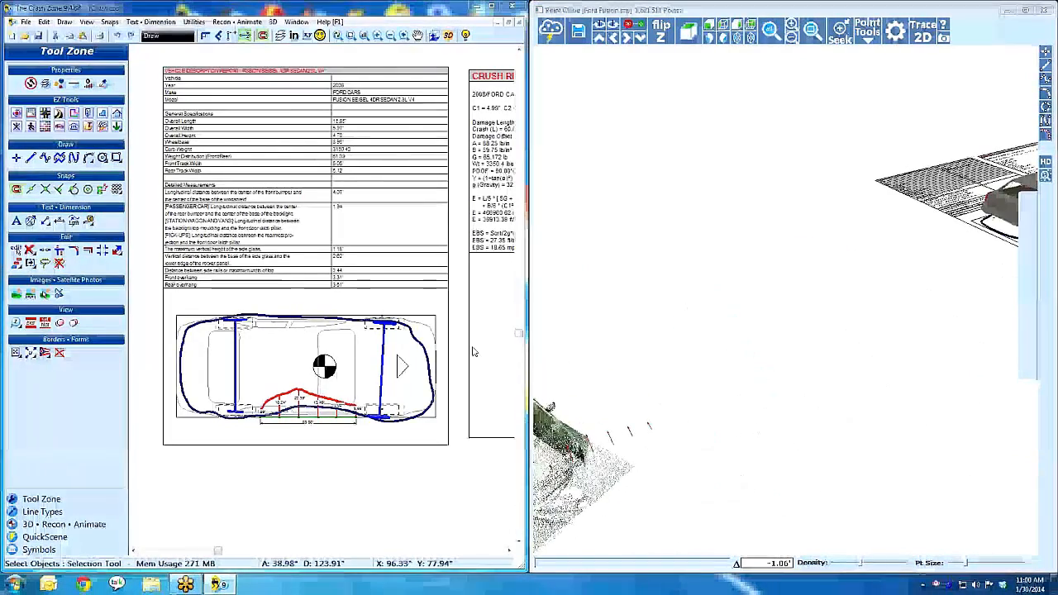
Display the 3D, Recon and Animate tools, and examine the Passenger-side Crush report's calculations and damage diagram.
{"action": "middle_click_drag", "start_coordinate": [473, 351], "coordinate": [243, 353]}
{"action": "left_click", "coordinate": [64, 524]}
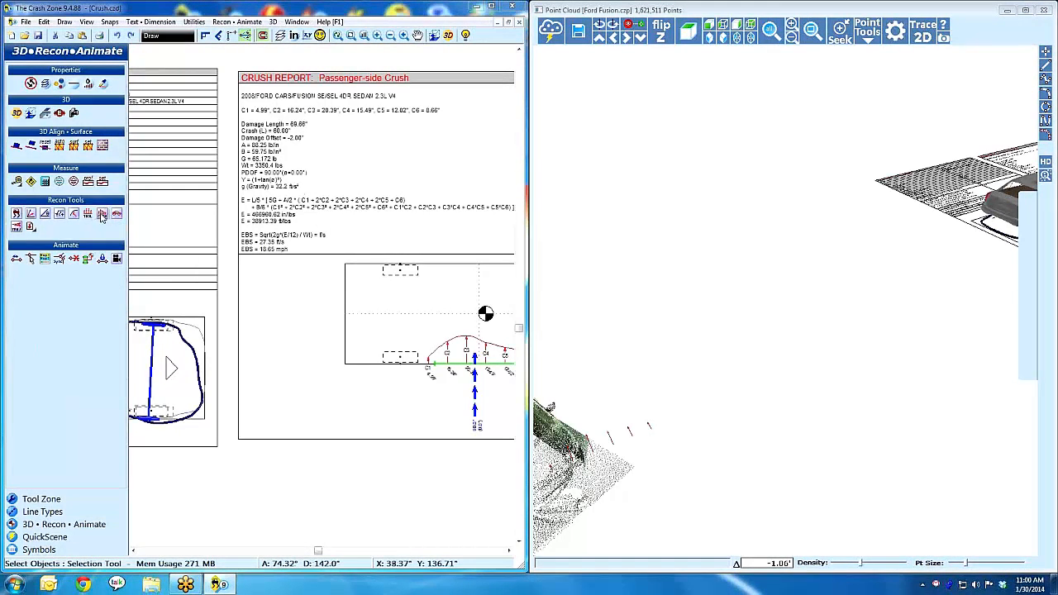
{"action": "middle_click_drag", "start_coordinate": [314, 257], "coordinate": [194, 269]}
{"action": "middle_click_drag", "start_coordinate": [221, 212], "coordinate": [323, 298]}
{"action": "scroll", "coordinate": [323, 299], "scroll_direction": "down", "scroll_amount": 1}
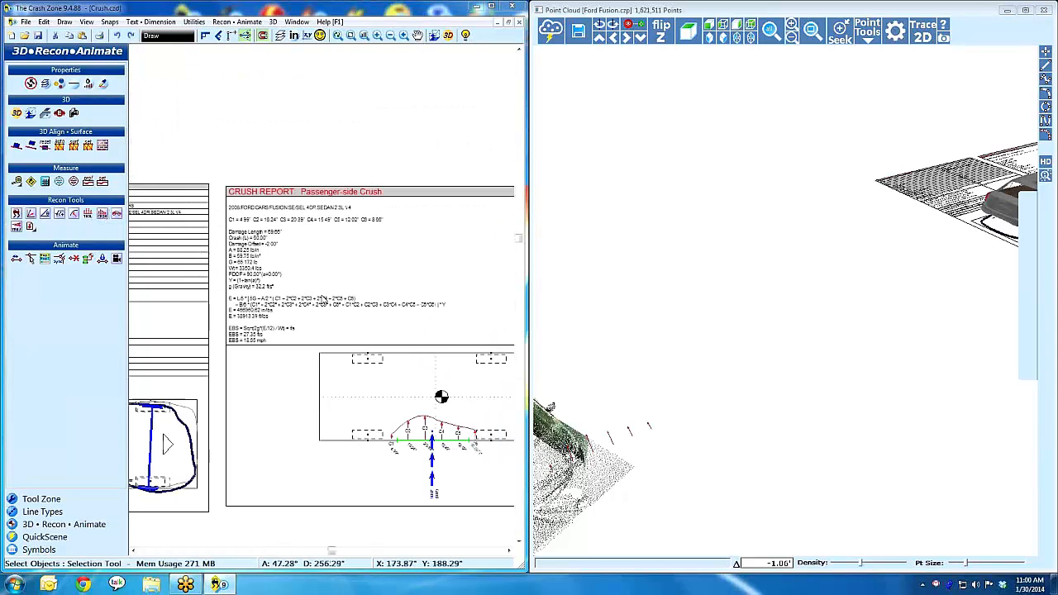
{"action": "middle_click_drag", "start_coordinate": [361, 390], "coordinate": [301, 321]}
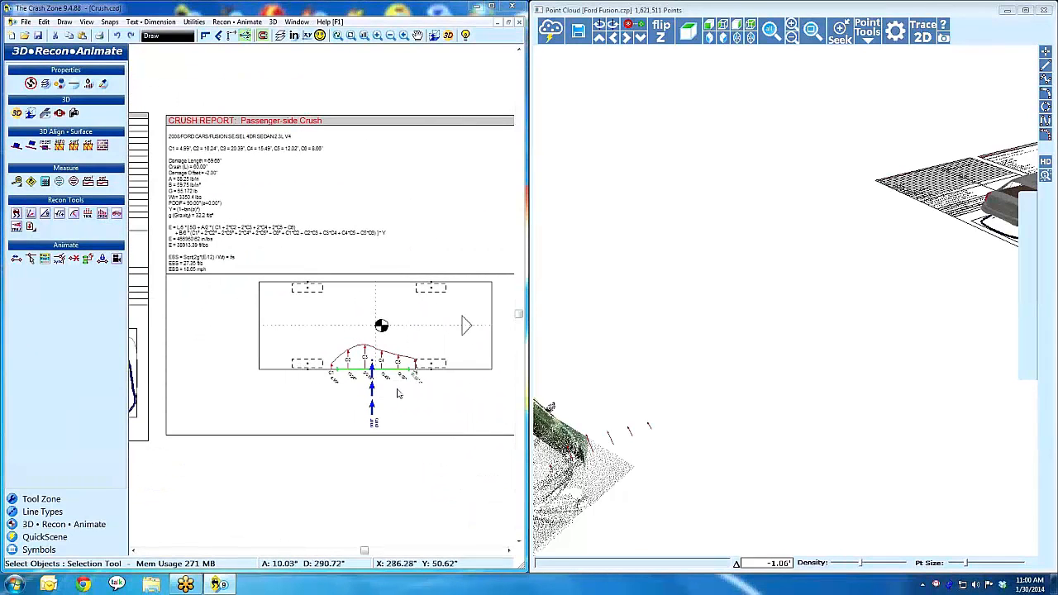
{"action": "mouse_move", "coordinate": [361, 293]}
{"action": "middle_mouse_down"}
{"action": "mouse_move", "coordinate": [259, 300]}
{"action": "mouse_move", "coordinate": [390, 283]}
{"action": "middle_mouse_up"}
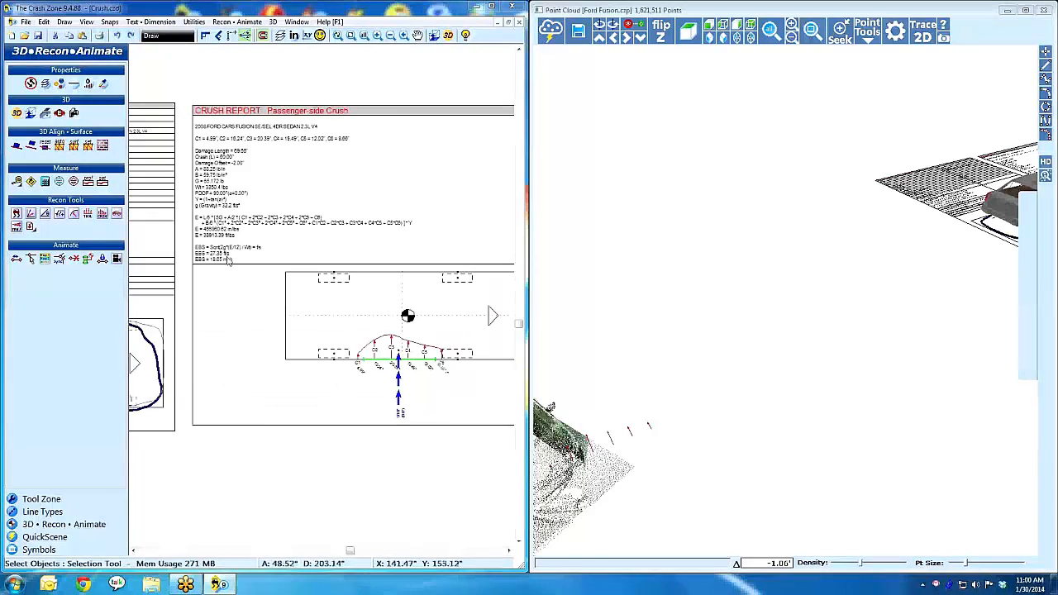
Examine the Passenger-side Crush report's energy and EBS calculations and its vehicle damage diagram.
{"action": "scroll", "coordinate": [228, 258], "scroll_direction": "up", "scroll_amount": 2}
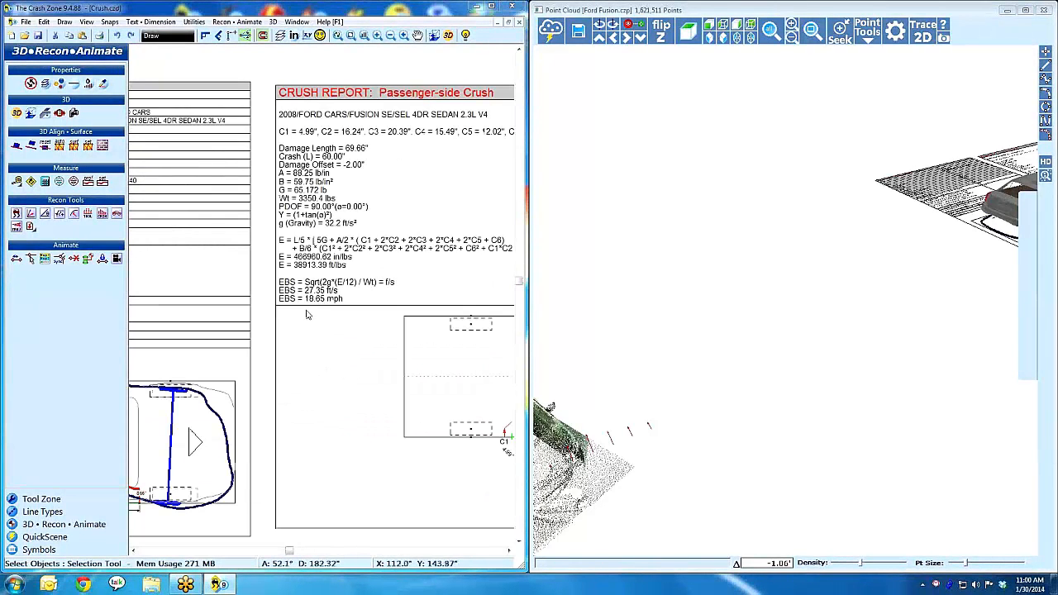
{"action": "middle_click_drag", "start_coordinate": [378, 323], "coordinate": [271, 248]}
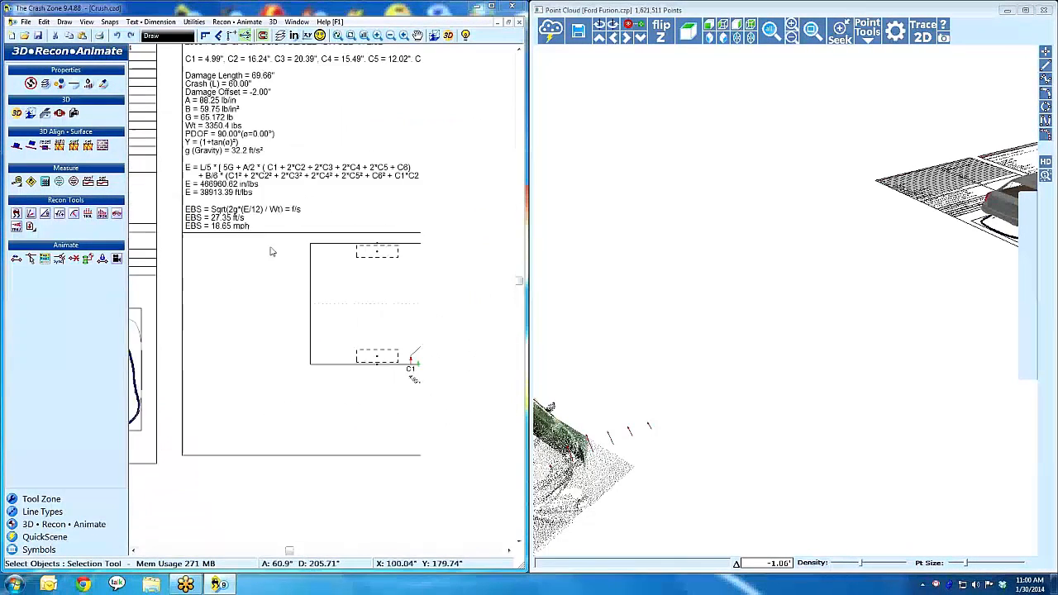
{"action": "middle_click_drag", "start_coordinate": [362, 285], "coordinate": [247, 227]}
{"action": "scroll", "coordinate": [356, 268], "scroll_direction": "down", "scroll_amount": 1}
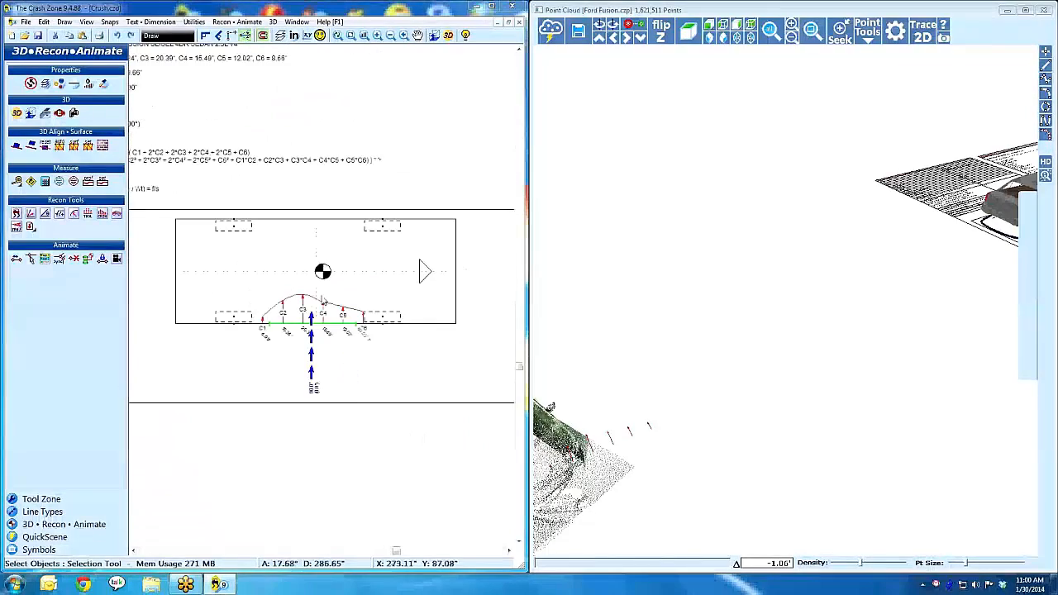
{"action": "scroll", "coordinate": [249, 283], "scroll_direction": "down", "scroll_amount": 2}
{"action": "scroll", "coordinate": [763, 368], "scroll_direction": "down", "scroll_amount": 3}
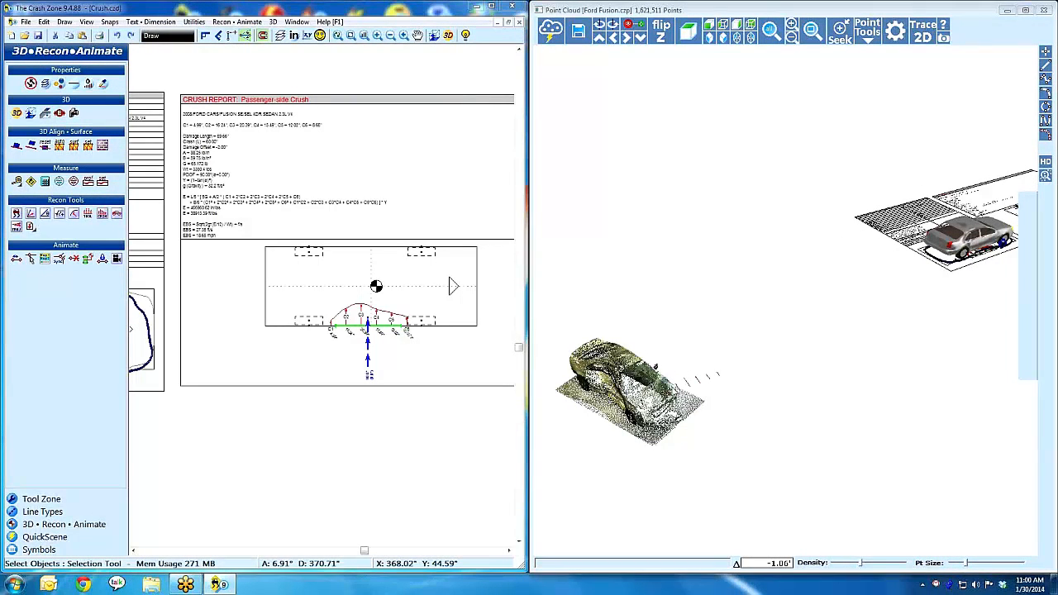
{"action": "scroll", "coordinate": [283, 177], "scroll_direction": "down", "scroll_amount": 2}
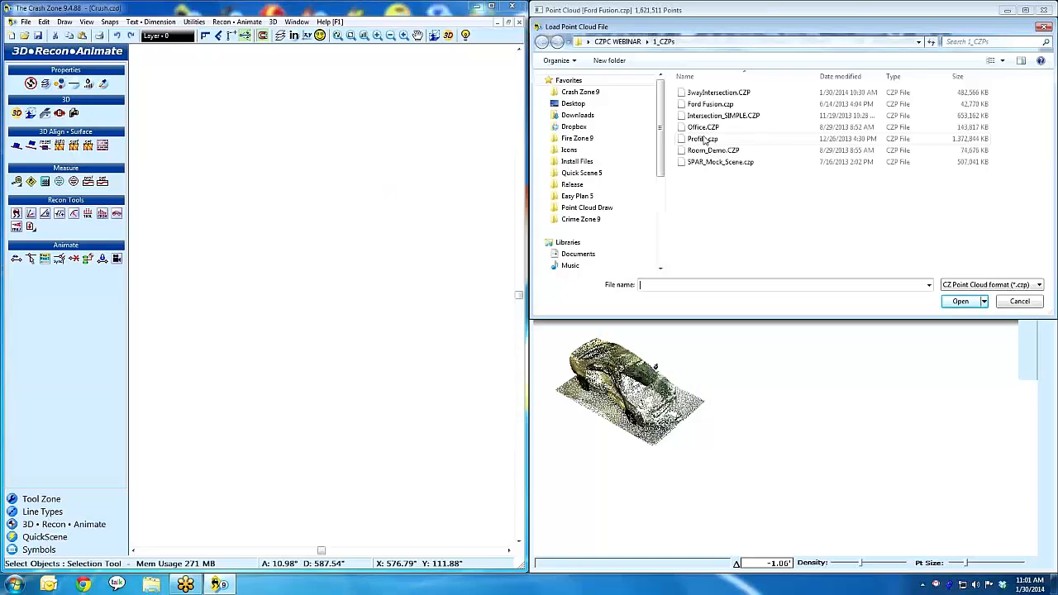
Load the point cloud file Profile.czp without merging it into the existing Ford Fusion cloud.
{"action": "double_click", "coordinate": [701, 137]}
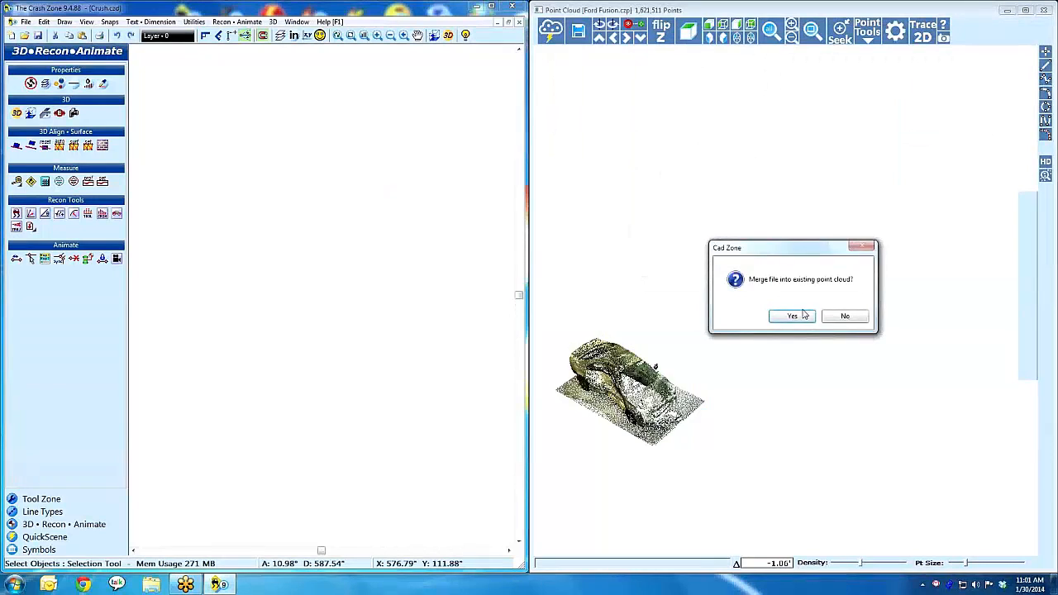
{"action": "left_click", "coordinate": [846, 320]}
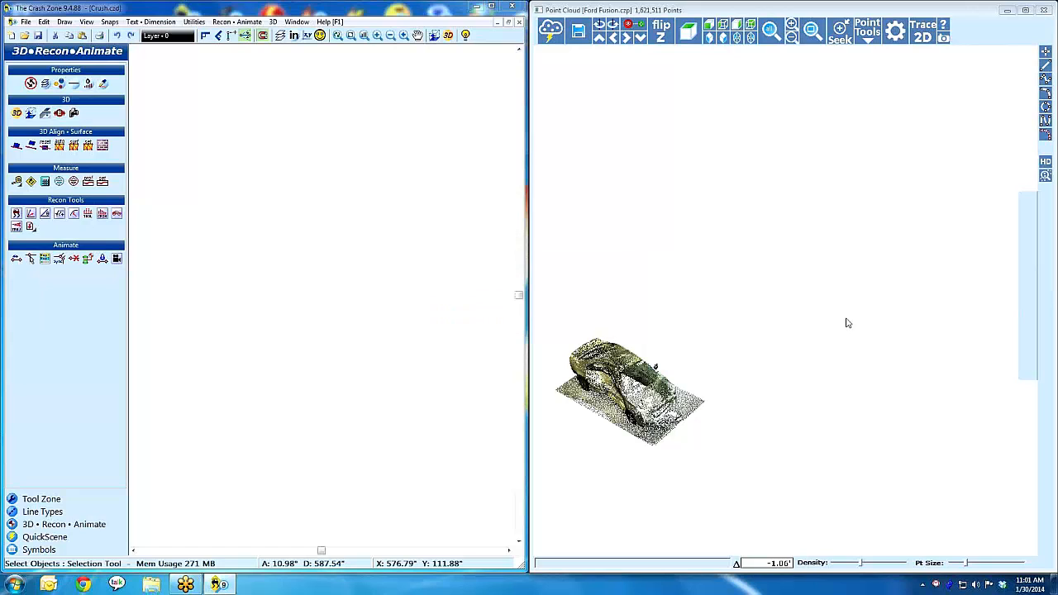
{"action": "left_click_drag", "start_coordinate": [835, 321], "coordinate": [814, 240]}
{"action": "left_click_drag", "start_coordinate": [707, 41], "coordinate": [808, 113]}
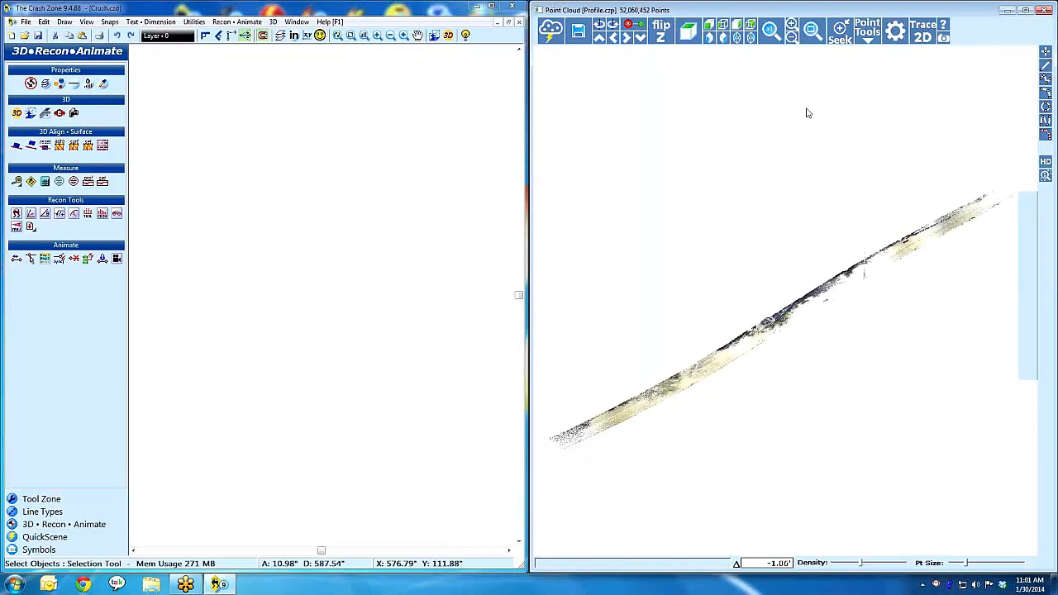
Turn on the point cloud magnifier and set the drawing color to red.
{"action": "left_click", "coordinate": [1045, 179]}
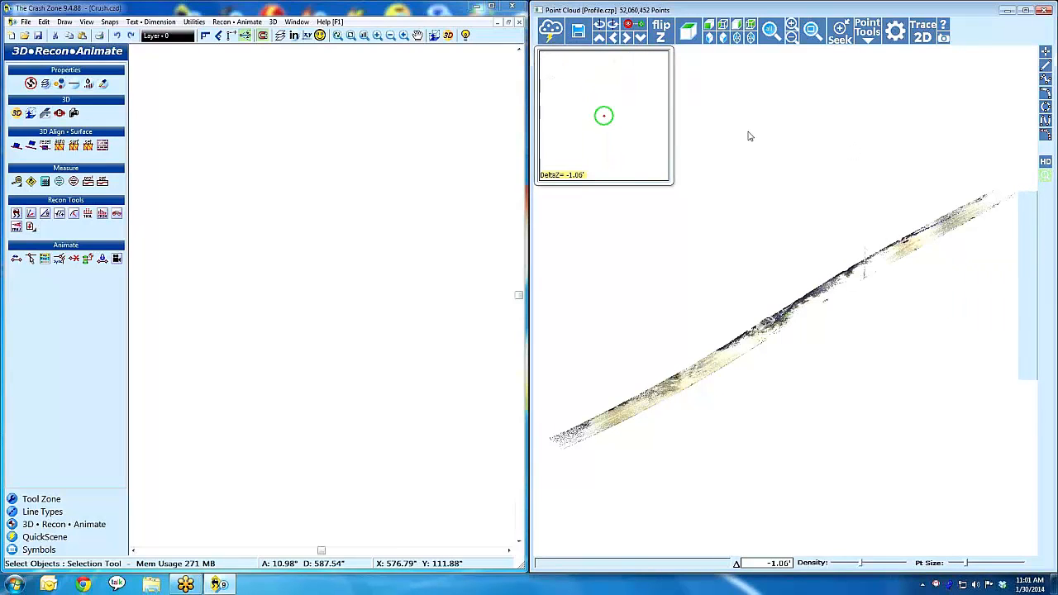
{"action": "left_click", "coordinate": [88, 83]}
{"action": "left_click", "coordinate": [113, 117]}
{"action": "left_click", "coordinate": [59, 83]}
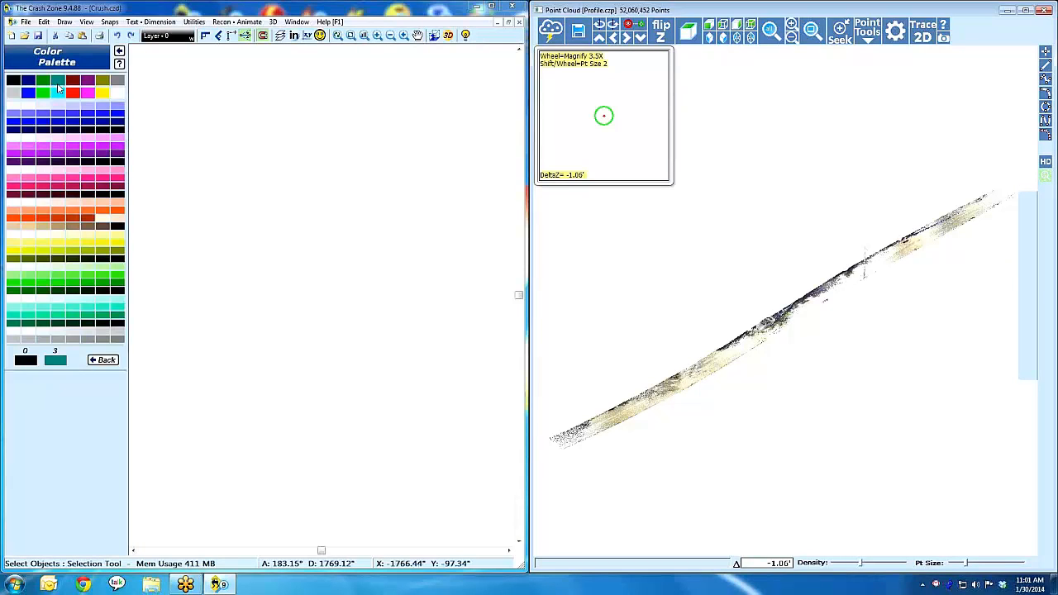
{"action": "left_click", "coordinate": [73, 94]}
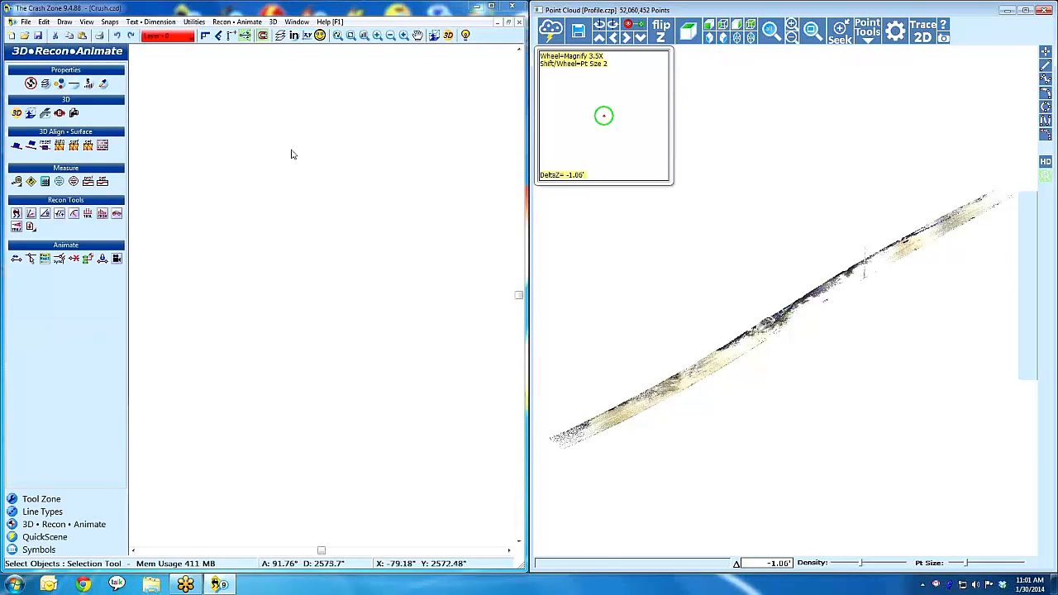
Trace a spline curve along the full length of the road in the point cloud, from the upper end to the lower end.
{"action": "left_click", "coordinate": [1045, 133]}
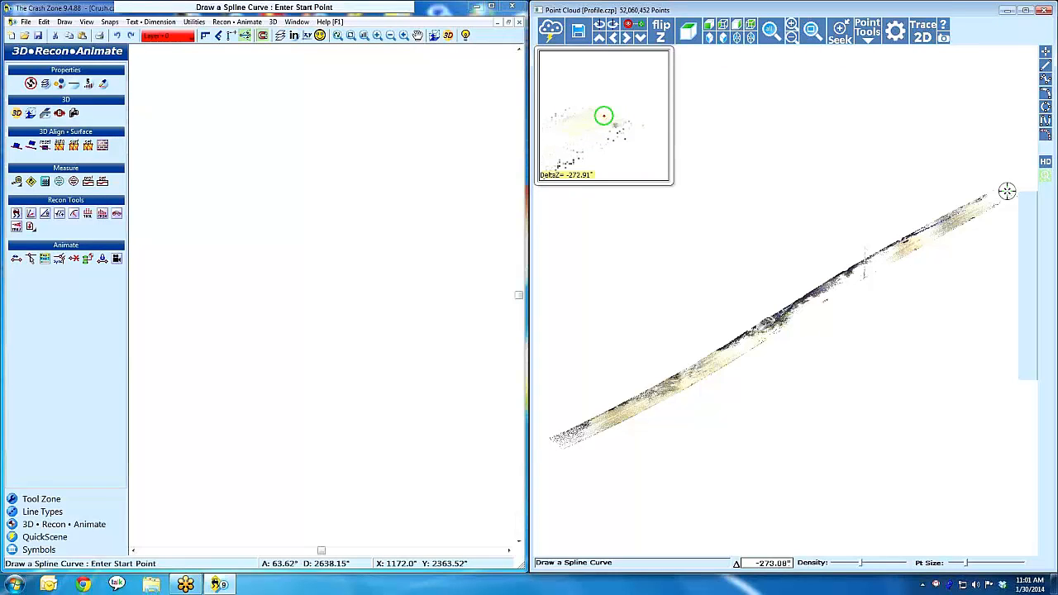
{"action": "left_click", "coordinate": [1007, 192]}
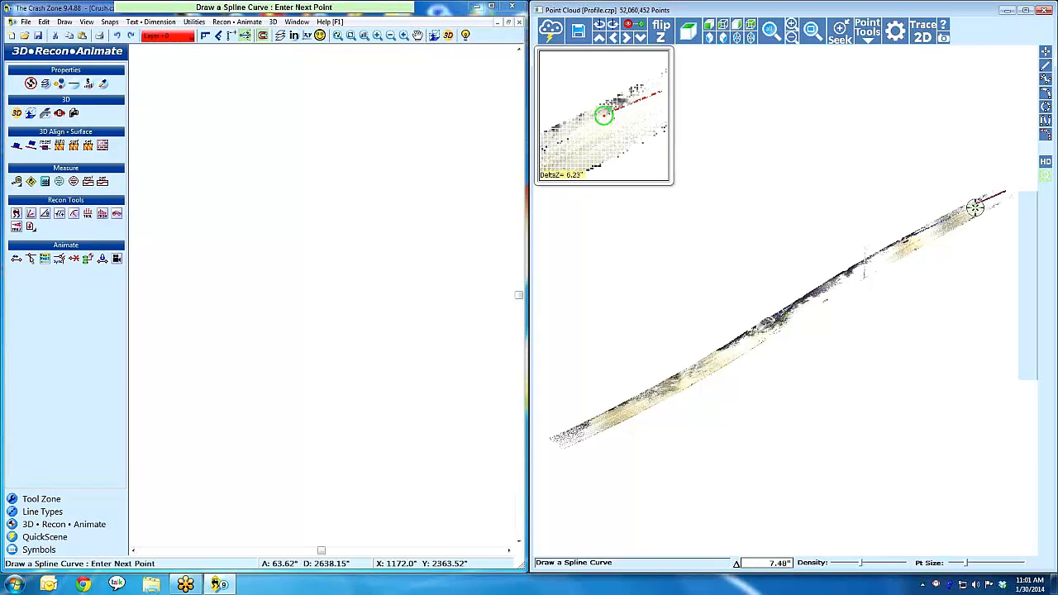
{"action": "left_click", "coordinate": [974, 208]}
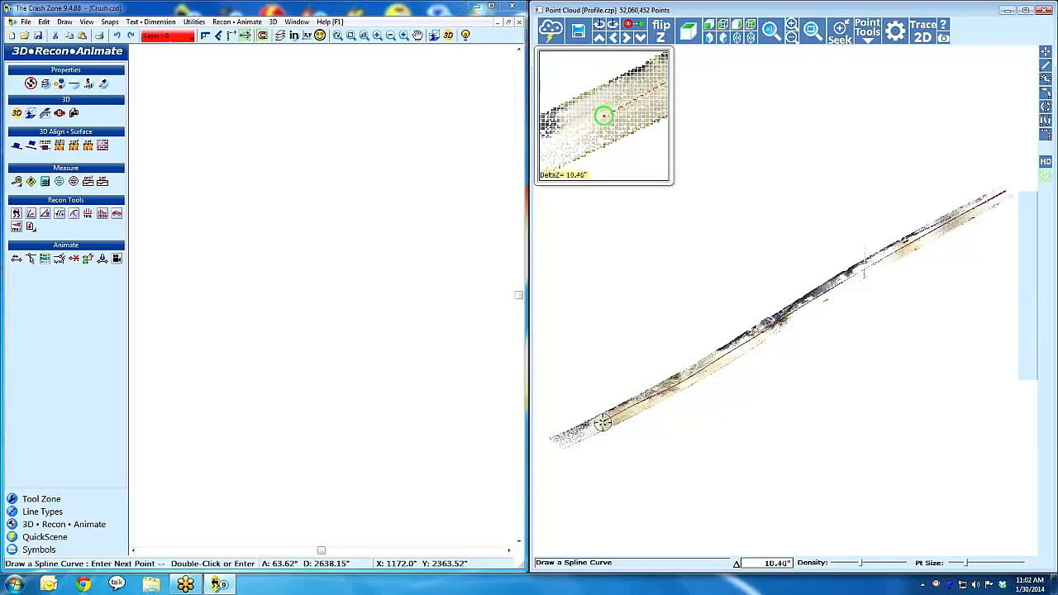
{"action": "double_click", "coordinate": [563, 442]}
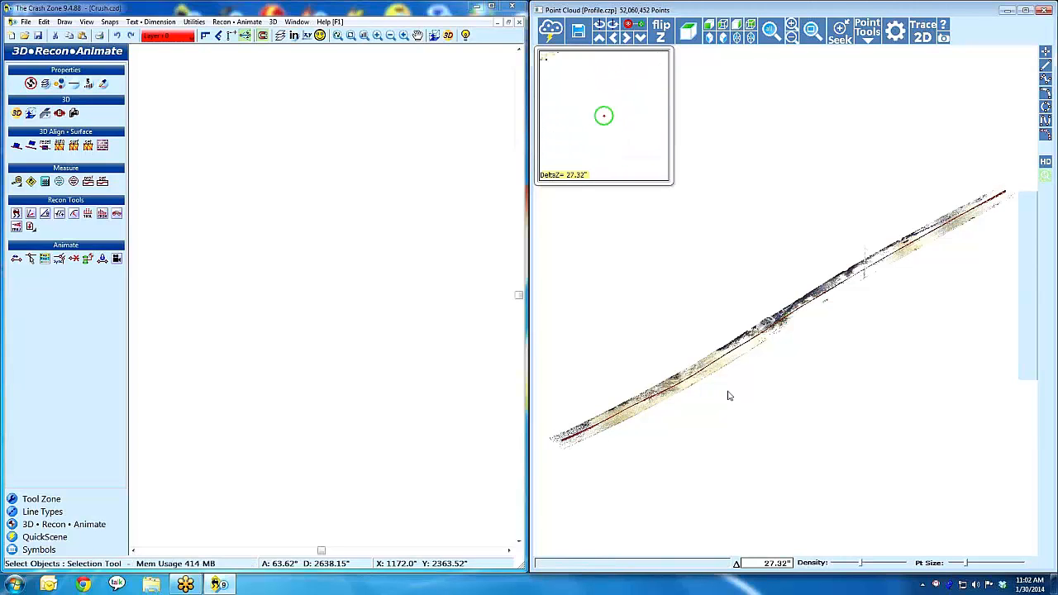
Turn off the magnifier and examine the traced road spline from the side and end in the point cloud and in the full drawing.
{"action": "left_click_drag", "start_coordinate": [730, 505], "coordinate": [777, 551]}
{"action": "left_click_drag", "start_coordinate": [788, 479], "coordinate": [785, 552]}
{"action": "left_click_drag", "start_coordinate": [788, 430], "coordinate": [842, 374]}
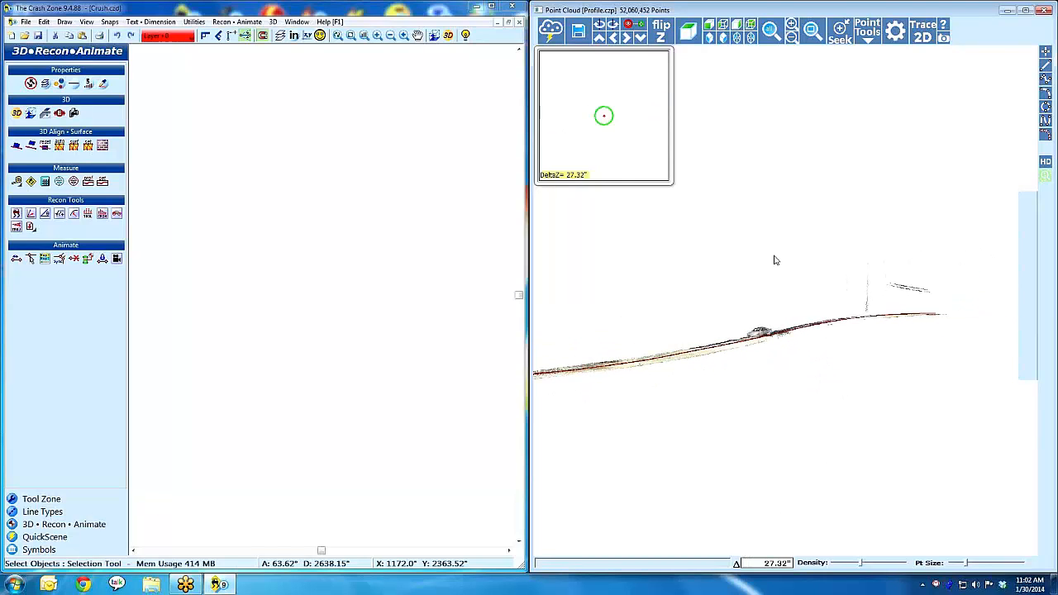
{"action": "left_click", "coordinate": [1043, 176]}
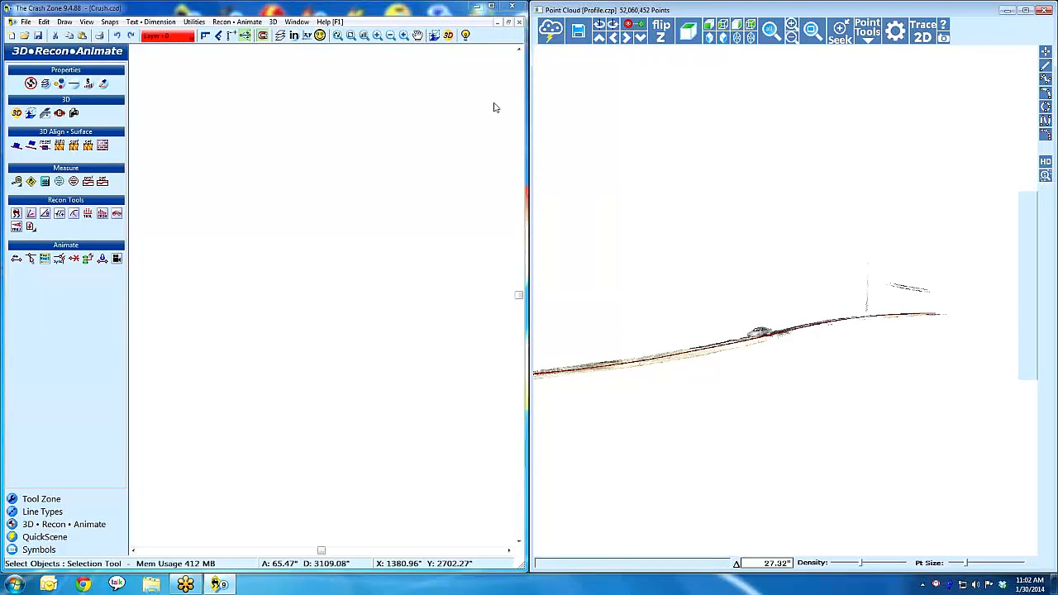
{"action": "left_click", "coordinate": [365, 36]}
{"action": "scroll", "coordinate": [361, 268], "scroll_direction": "down", "scroll_amount": 2}
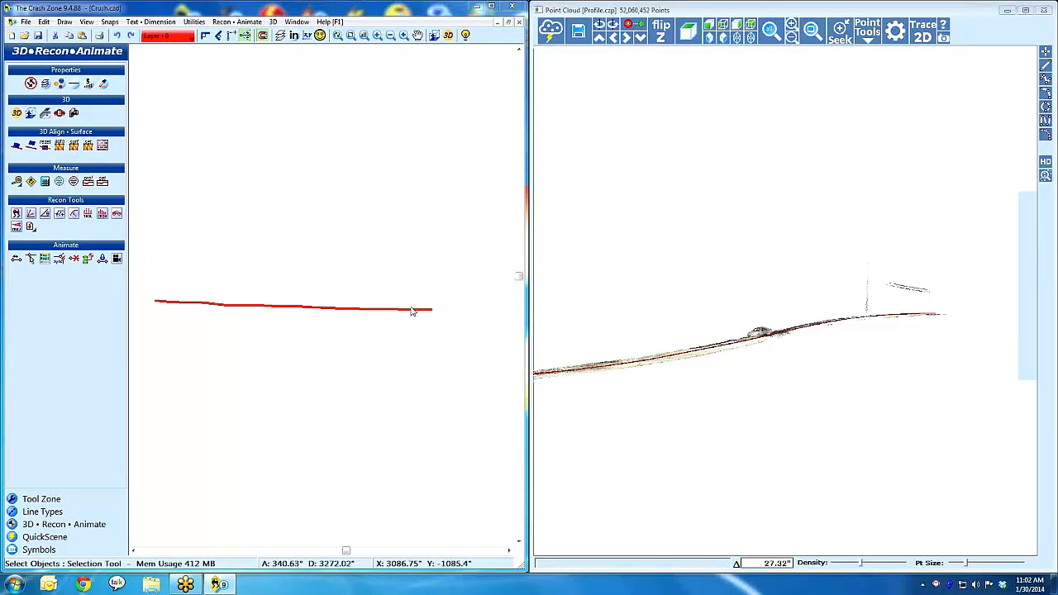
{"action": "left_click_drag", "start_coordinate": [785, 335], "coordinate": [808, 270]}
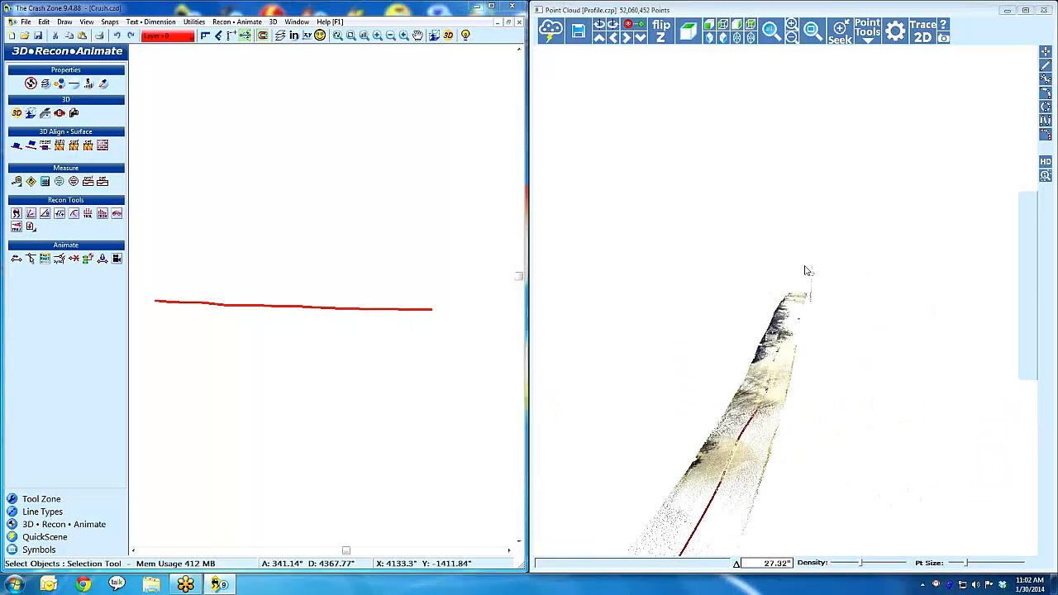
Generate an Easy Profile of the red spline with grid lines and the Profile method, and place it just above the spline.
{"action": "left_click", "coordinate": [253, 306]}
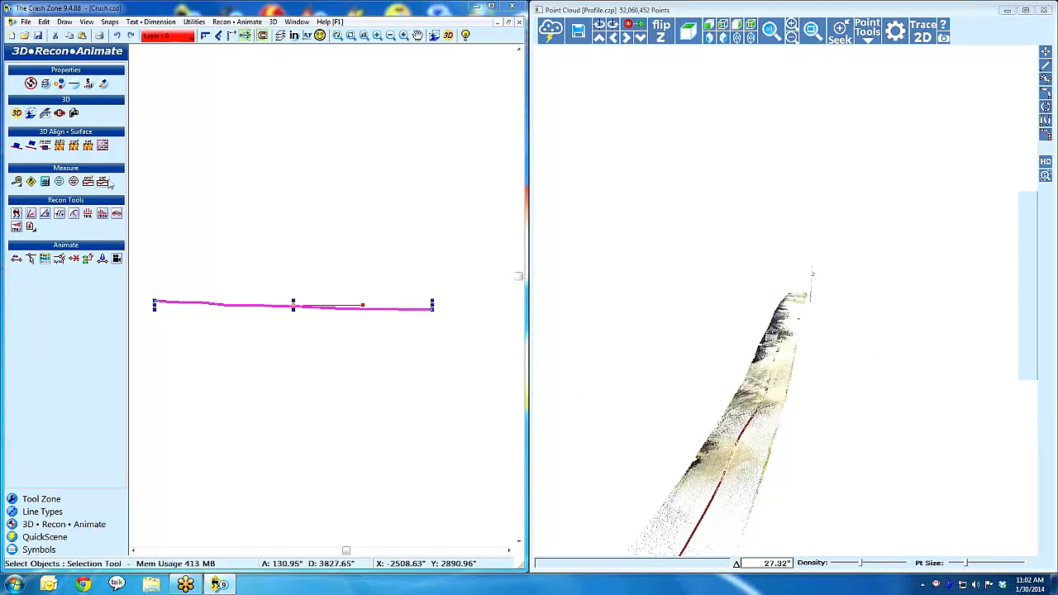
{"action": "left_click", "coordinate": [103, 183]}
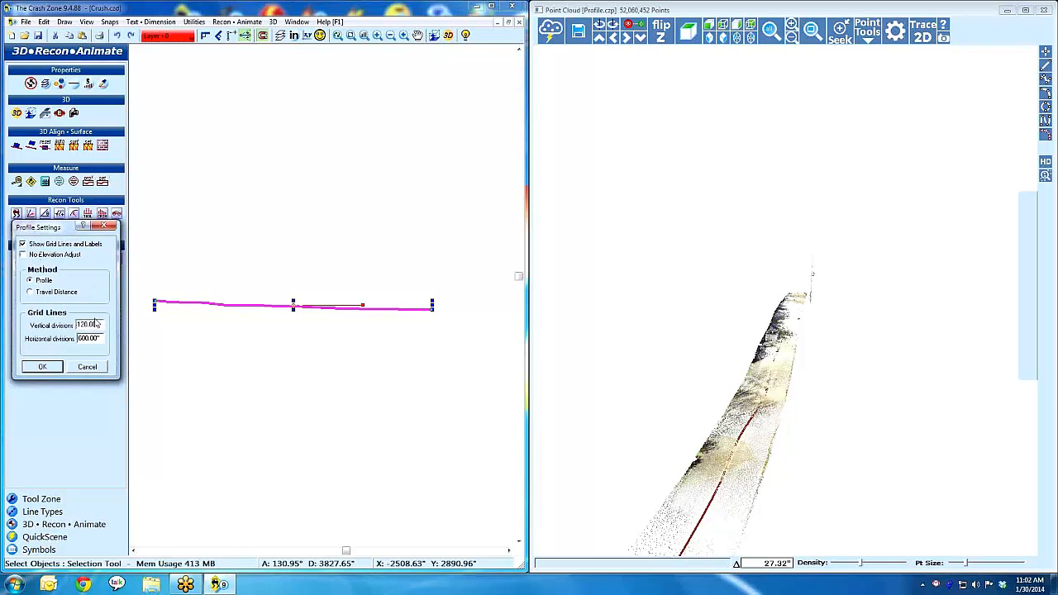
{"action": "left_click", "coordinate": [43, 367]}
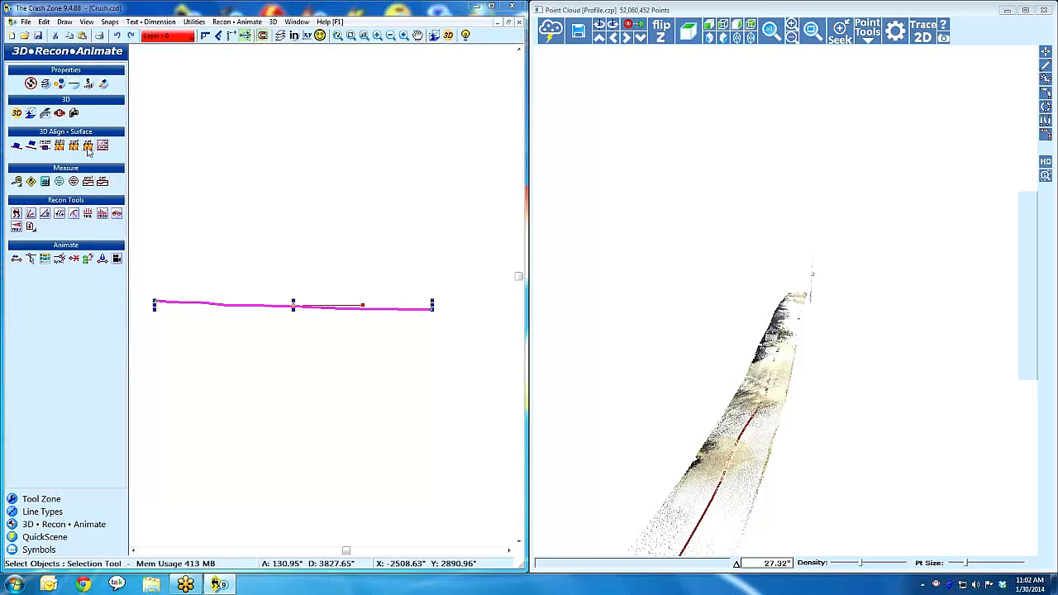
{"action": "left_click", "coordinate": [88, 183]}
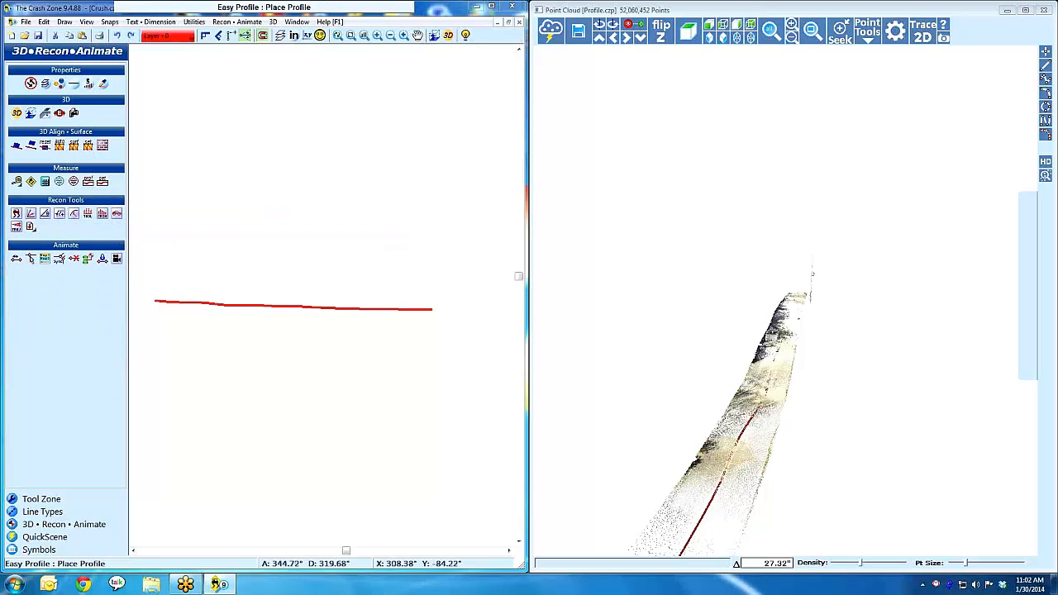
{"action": "left_click", "coordinate": [293, 265]}
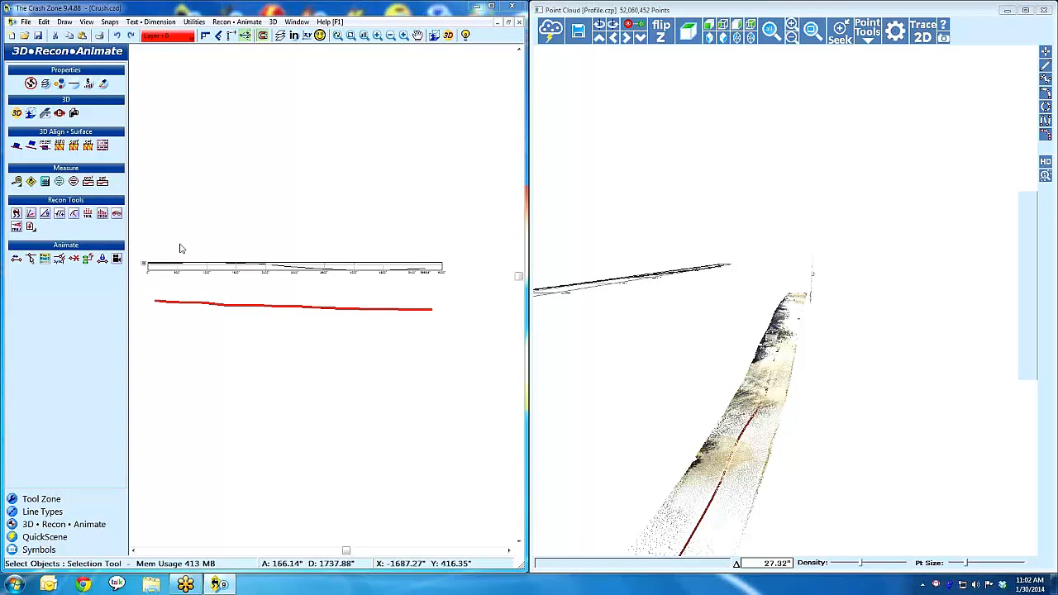
Inspect the distance labels on the inch-based profile and delete that profile from the drawing.
{"action": "left_click", "coordinate": [259, 306]}
{"action": "scroll", "coordinate": [323, 299], "scroll_direction": "up", "scroll_amount": 2}
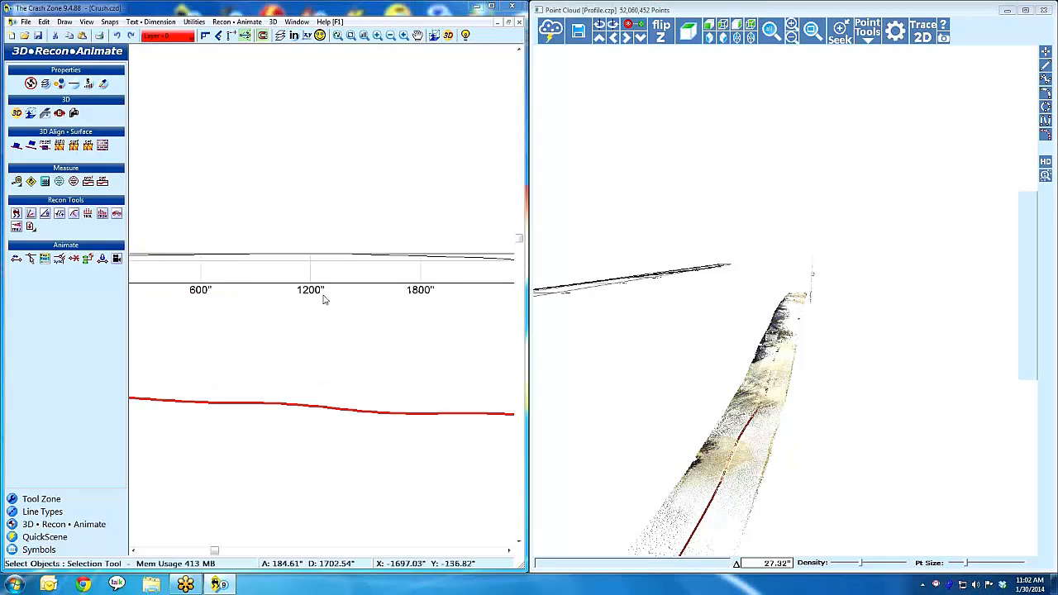
{"action": "scroll", "coordinate": [322, 300], "scroll_direction": "down", "scroll_amount": 1}
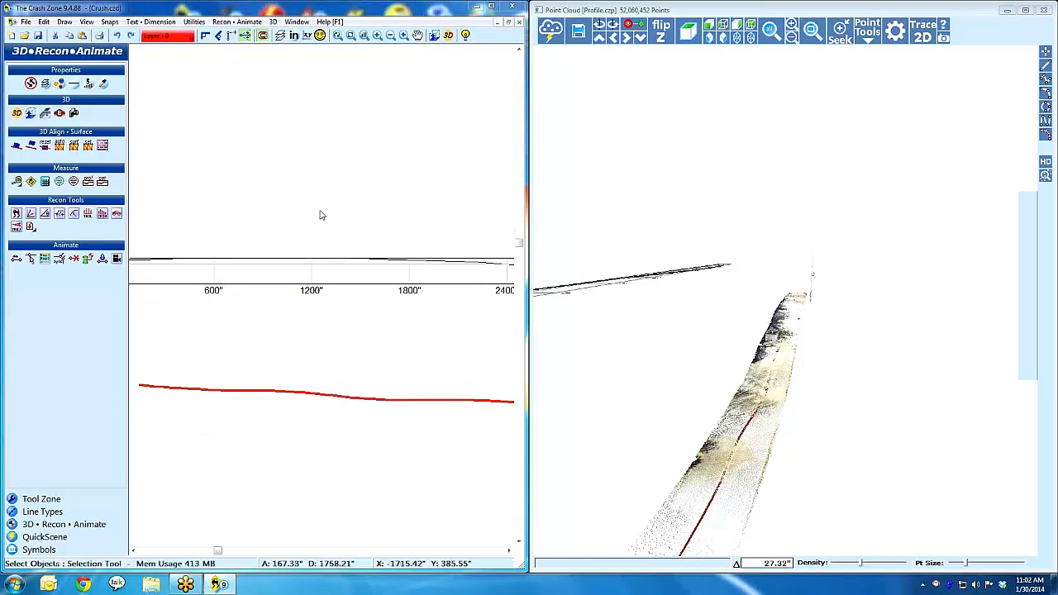
{"action": "left_click", "coordinate": [325, 269]}
{"action": "key", "text": "Delete"}
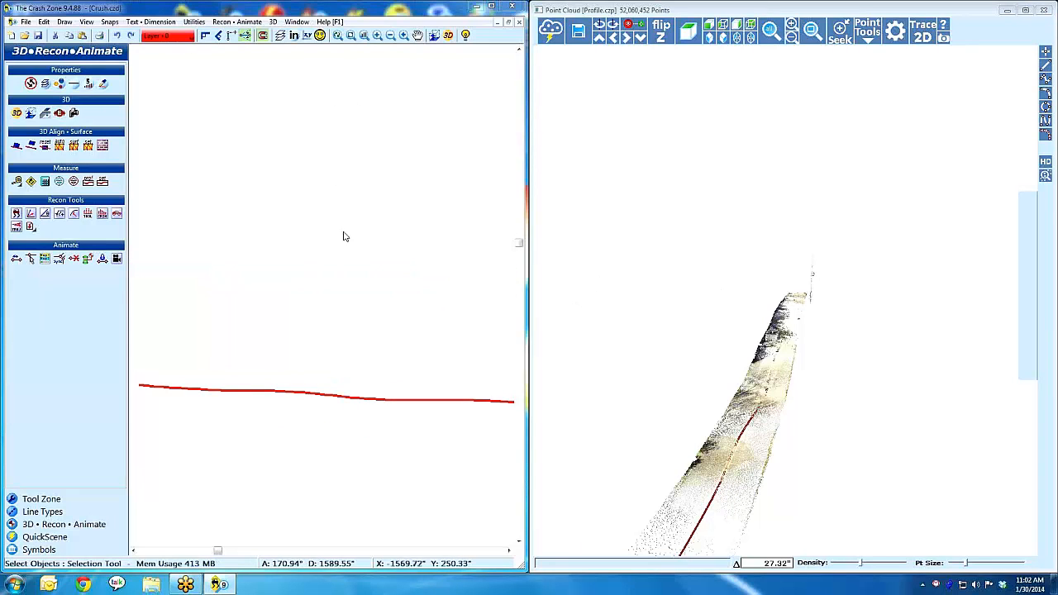
Fit the whole spline in the drawing view and set the drawing units to feet.
{"action": "left_click", "coordinate": [337, 35]}
{"action": "left_click", "coordinate": [293, 37]}
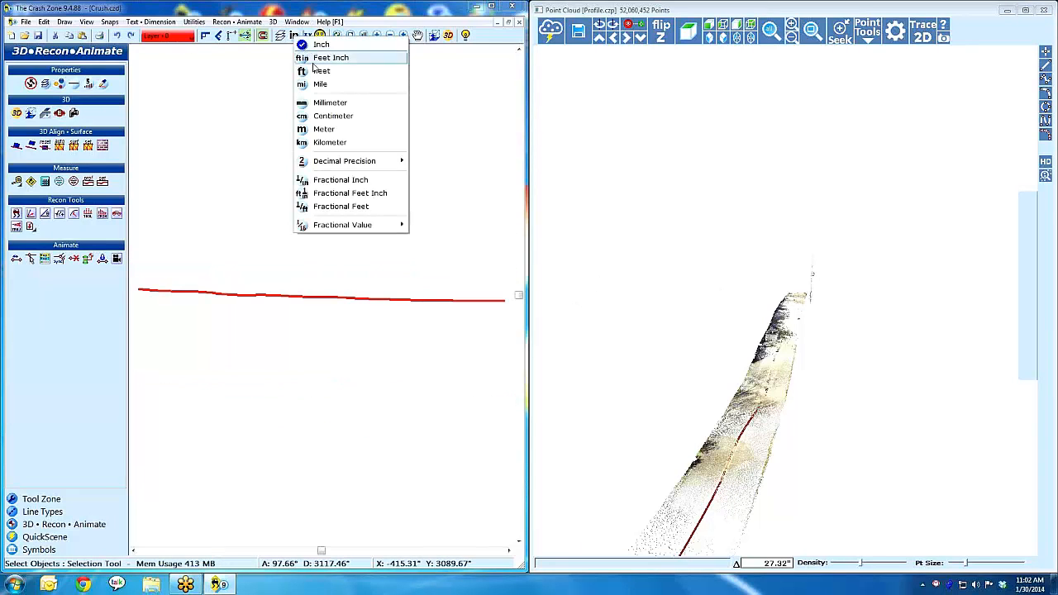
{"action": "left_click", "coordinate": [316, 72]}
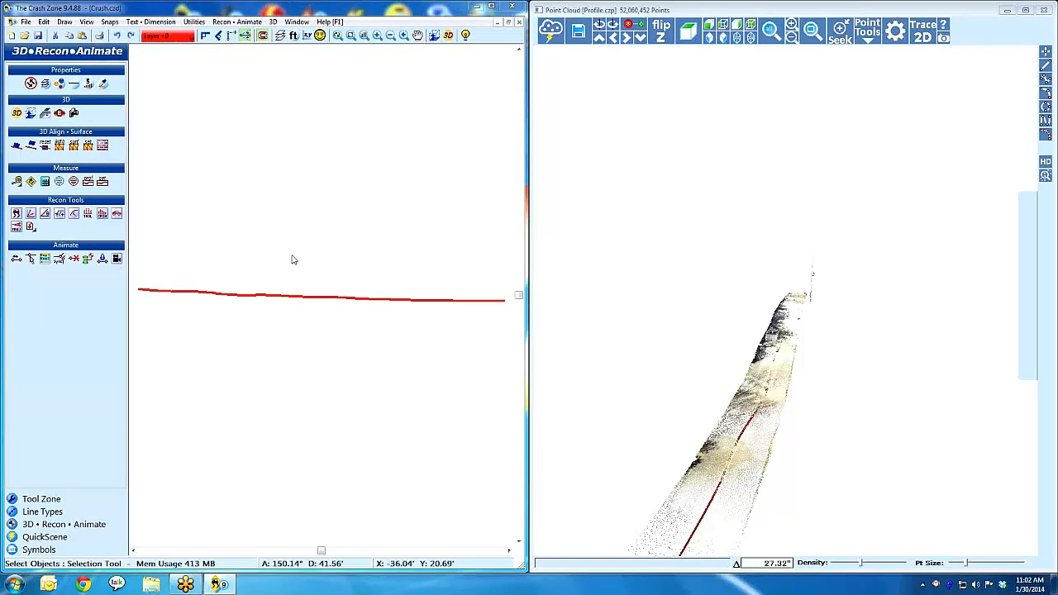
Generate an Easy Profile of the red spline in feet and place it just below the spline.
{"action": "left_click", "coordinate": [286, 299]}
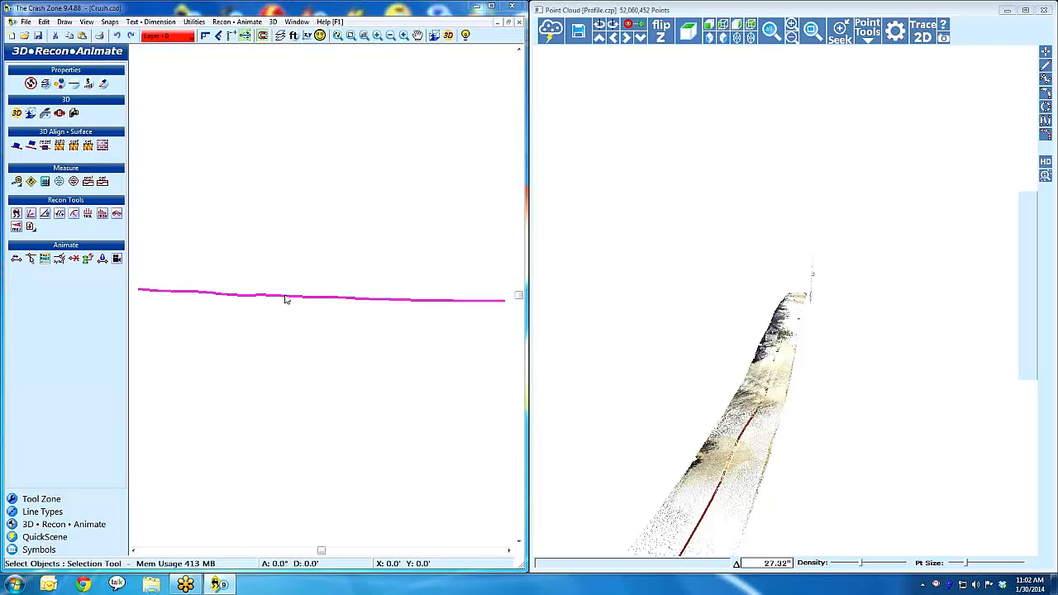
{"action": "left_click", "coordinate": [88, 183]}
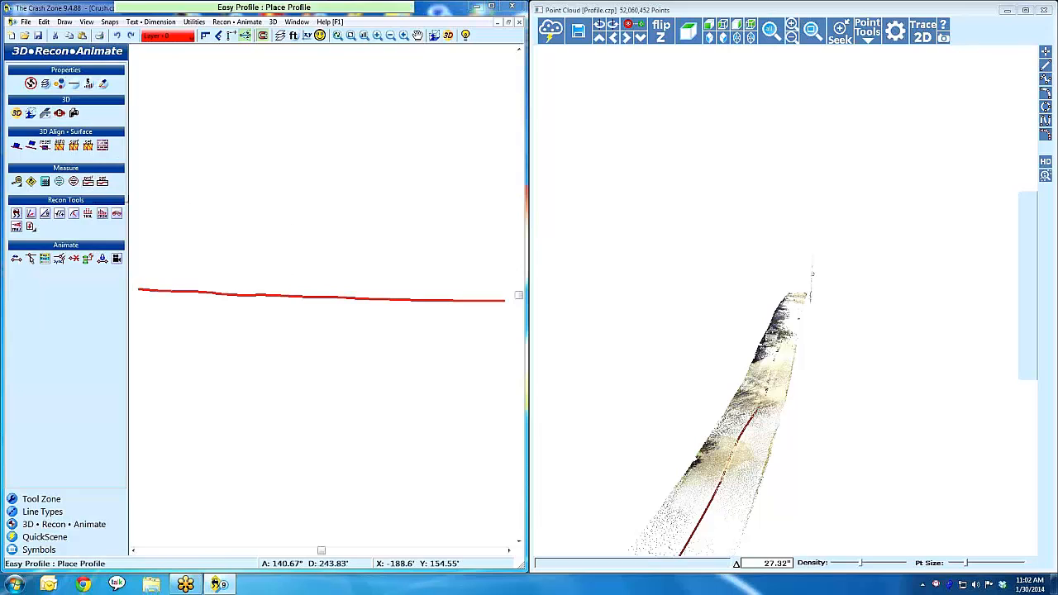
{"action": "left_click", "coordinate": [361, 322]}
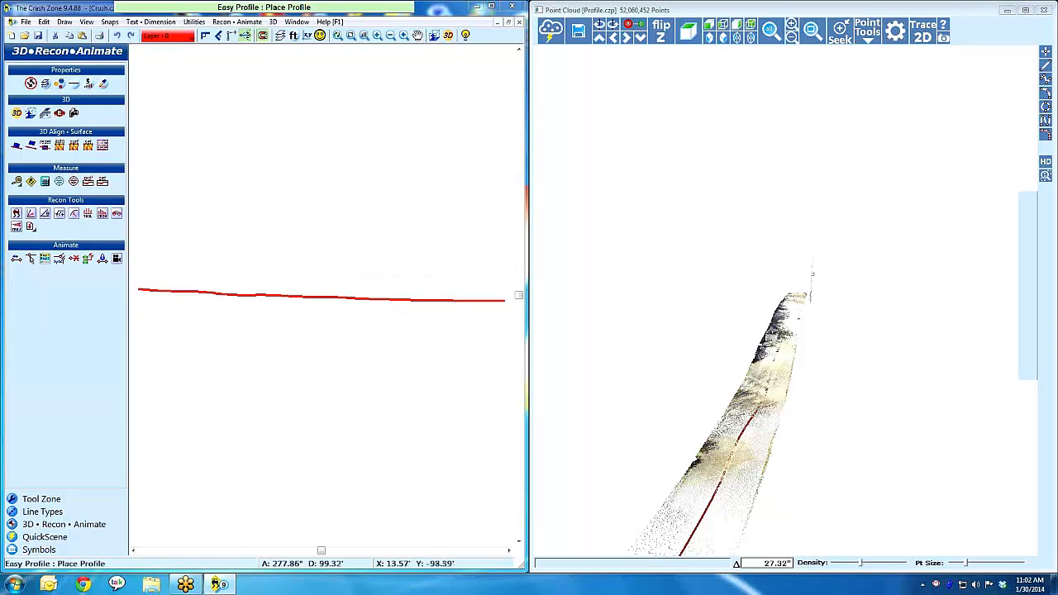
Examine the new profile's grid, distance labels and elevation curve along its length from about 300' onward.
{"action": "right_click_drag", "start_coordinate": [375, 303], "coordinate": [293, 361]}
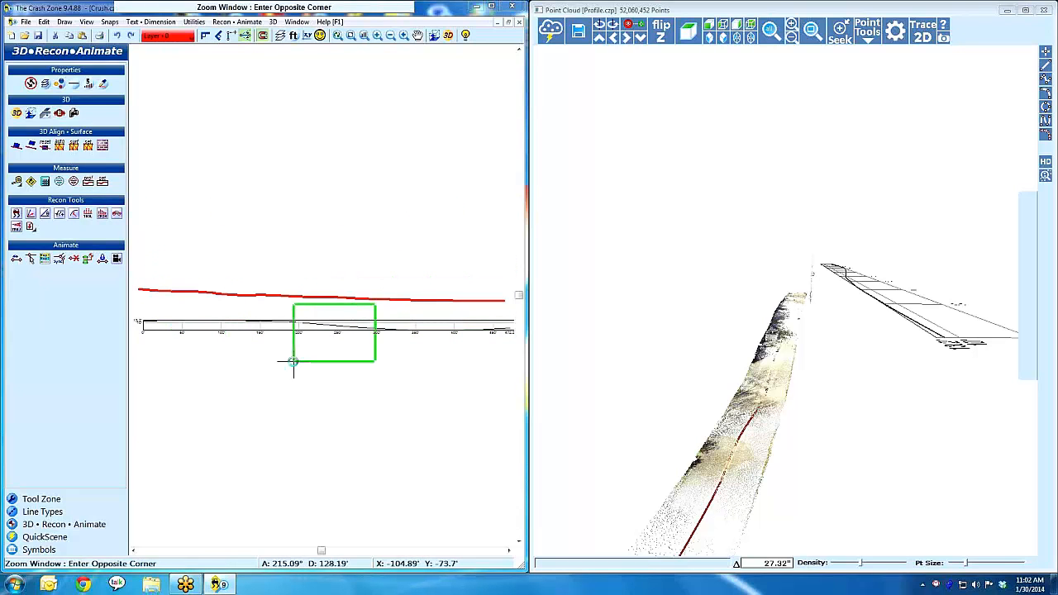
{"action": "middle_click_drag", "start_coordinate": [364, 347], "coordinate": [148, 352]}
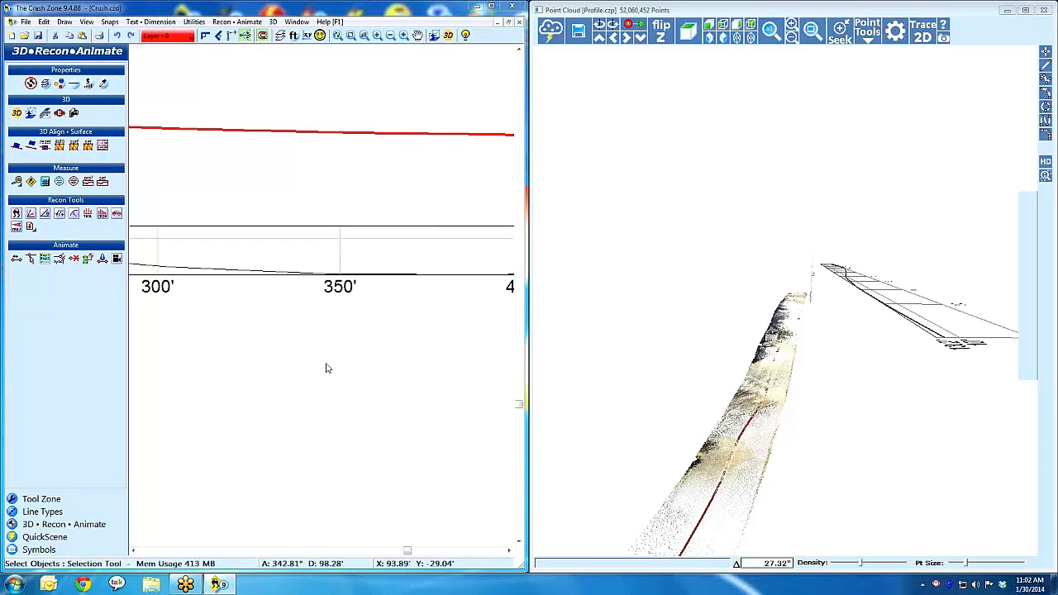
{"action": "middle_click_drag", "start_coordinate": [327, 364], "coordinate": [141, 356]}
{"action": "middle_click_drag", "start_coordinate": [307, 346], "coordinate": [143, 383]}
{"action": "mouse_move", "coordinate": [208, 365]}
{"action": "middle_mouse_down"}
{"action": "mouse_move", "coordinate": [135, 368]}
{"action": "mouse_move", "coordinate": [225, 360]}
{"action": "mouse_move", "coordinate": [321, 300]}
{"action": "middle_mouse_up"}
{"action": "scroll", "coordinate": [320, 301], "scroll_direction": "down", "scroll_amount": 2}
{"action": "middle_click_drag", "start_coordinate": [137, 302], "coordinate": [339, 296]}
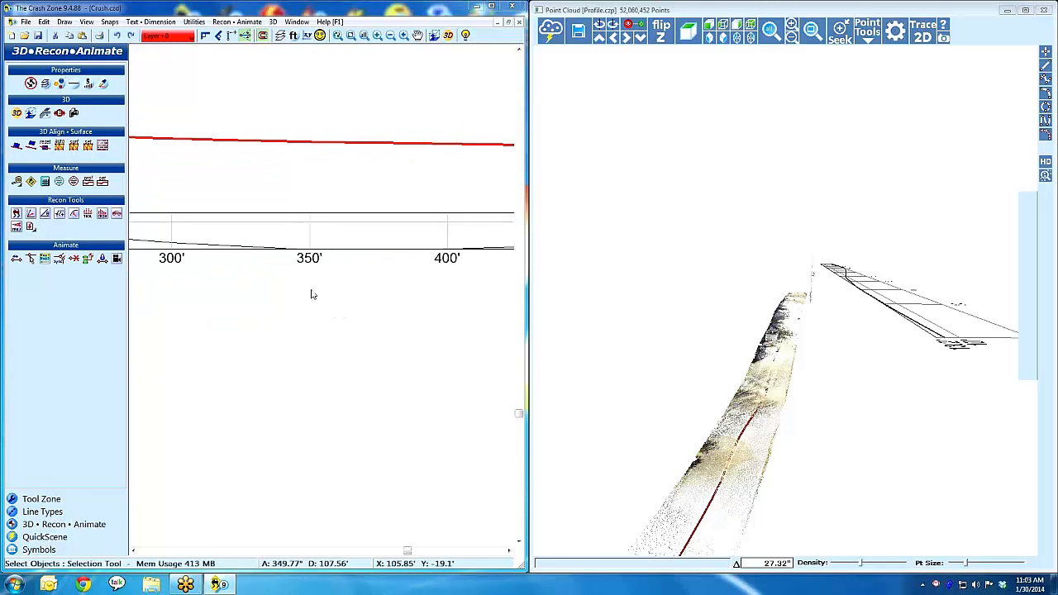
Examine the profile's distance labels and elevation curve from about 300' back toward its starting end.
{"action": "middle_click_drag", "start_coordinate": [149, 284], "coordinate": [331, 289]}
{"action": "middle_click_drag", "start_coordinate": [193, 298], "coordinate": [336, 302]}
{"action": "middle_click_drag", "start_coordinate": [235, 304], "coordinate": [437, 307]}
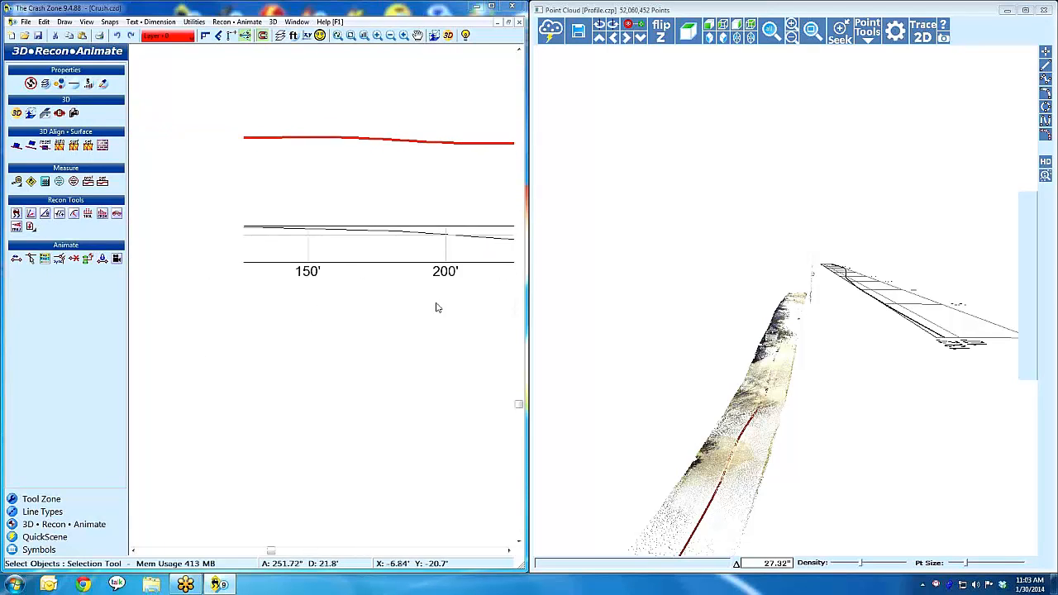
{"action": "mouse_move", "coordinate": [342, 304]}
{"action": "middle_mouse_down"}
{"action": "mouse_move", "coordinate": [435, 312]}
{"action": "mouse_move", "coordinate": [406, 311]}
{"action": "middle_mouse_up"}
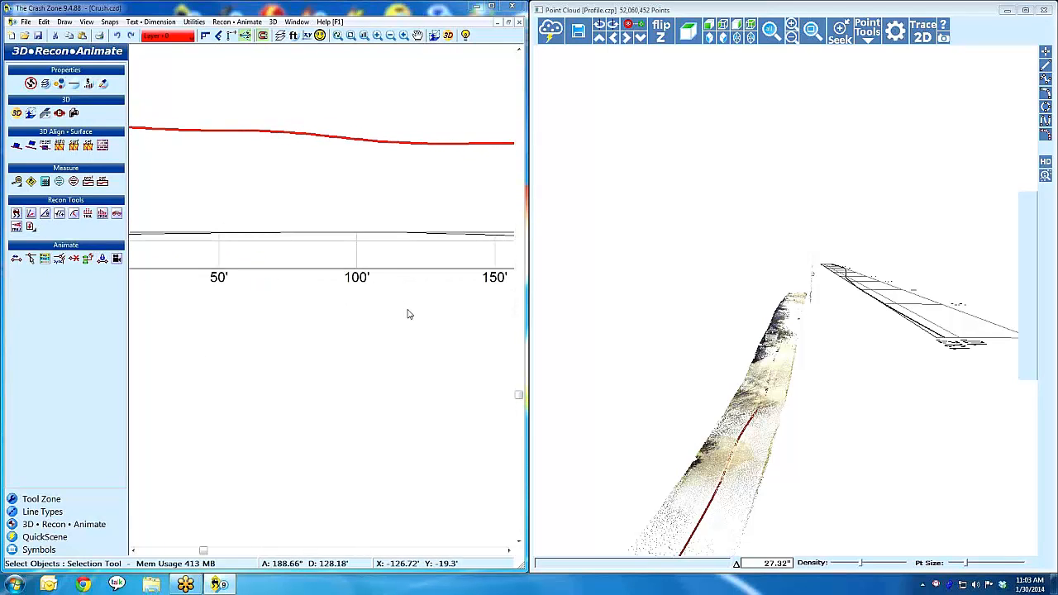
{"action": "scroll", "coordinate": [409, 314], "scroll_direction": "down", "scroll_amount": 3}
{"action": "middle_click_drag", "start_coordinate": [295, 291], "coordinate": [188, 277]}
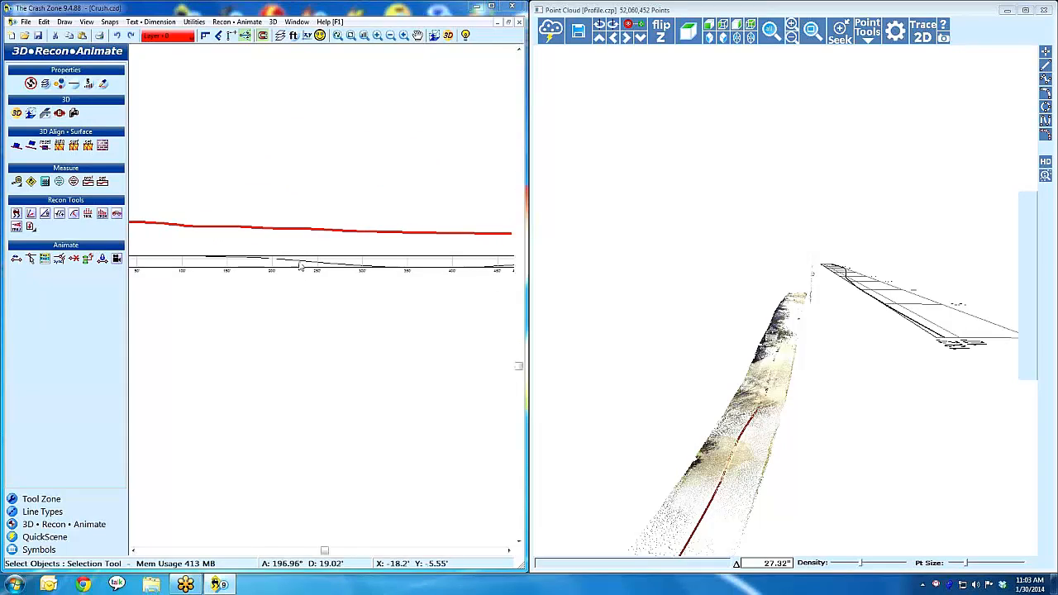
Match the entity settings of the profile's elevation curve to those of the red spline above it.
{"action": "left_click", "coordinate": [328, 268]}
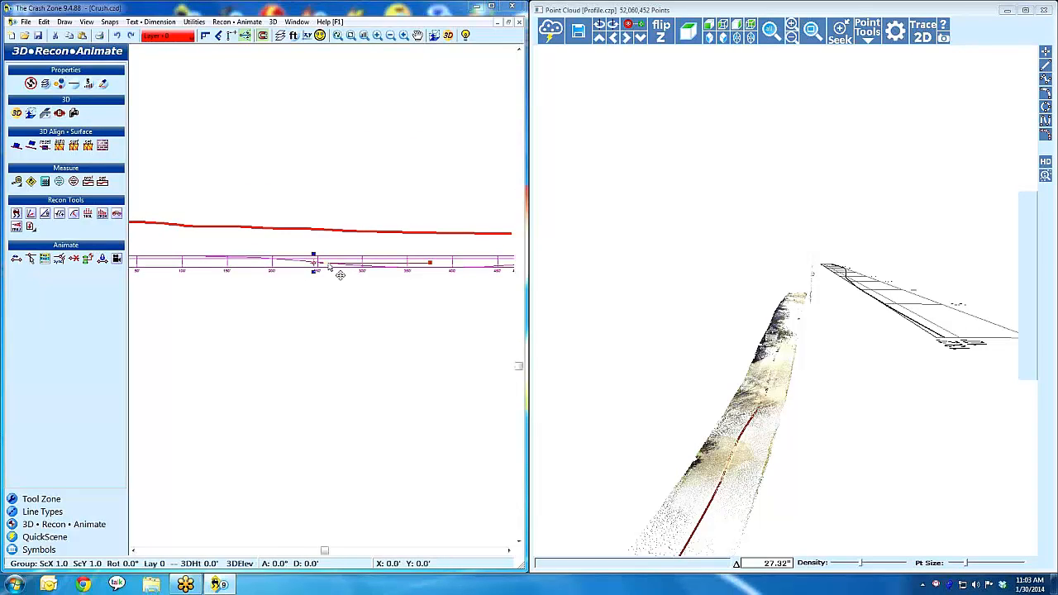
{"action": "left_click", "coordinate": [340, 274]}
{"action": "left_click", "coordinate": [328, 266]}
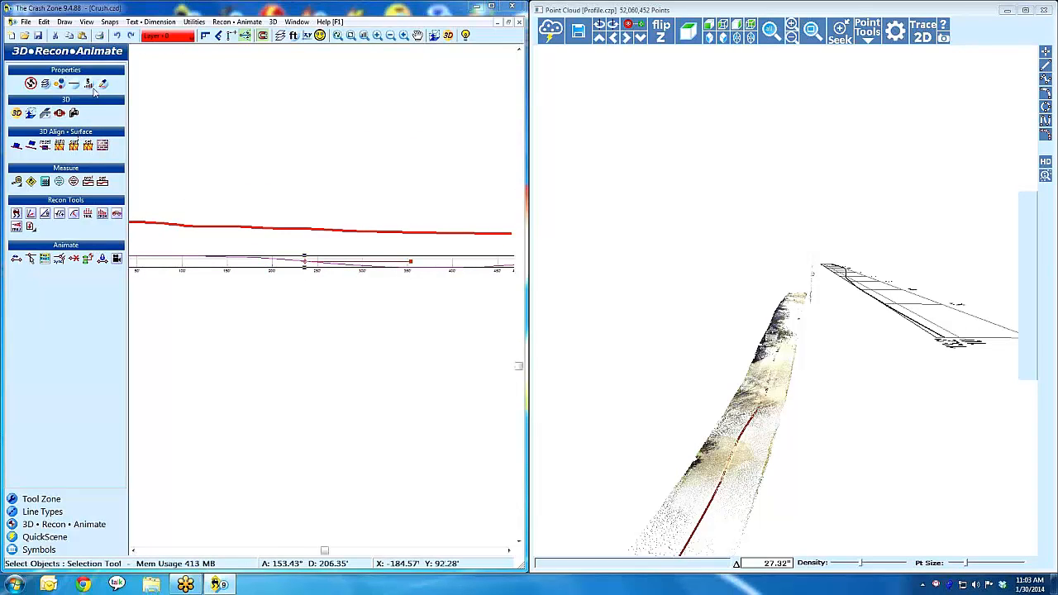
{"action": "left_click", "coordinate": [88, 84]}
{"action": "left_click", "coordinate": [159, 92]}
{"action": "left_click", "coordinate": [101, 85]}
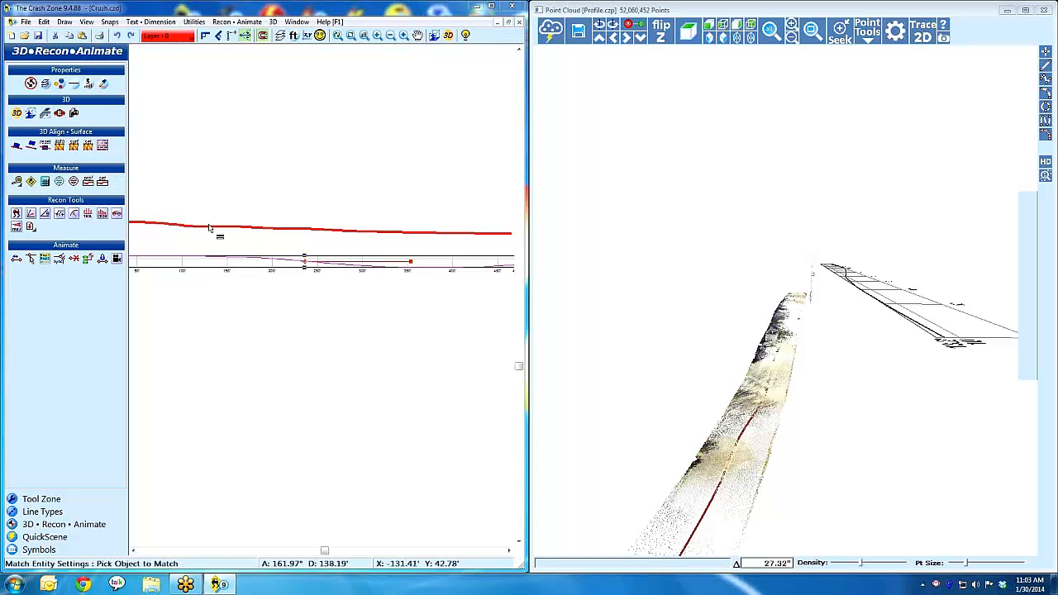
{"action": "left_click", "coordinate": [209, 228]}
{"action": "left_click", "coordinate": [288, 299]}
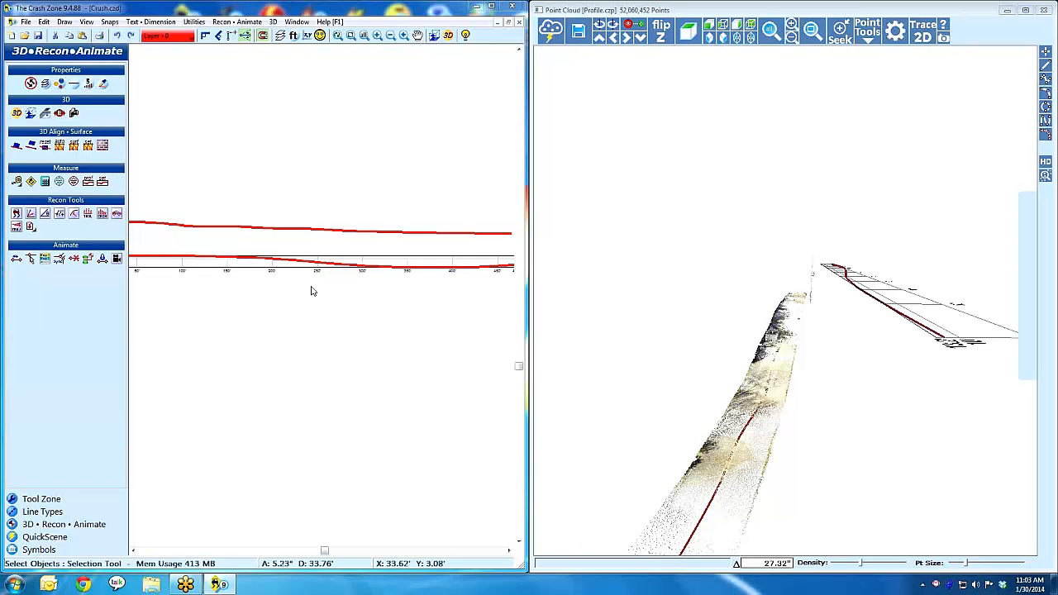
View the whole spline and profile in the drawing, and inspect the profile beside the road point cloud from several angles.
{"action": "key", "text": "Home"}
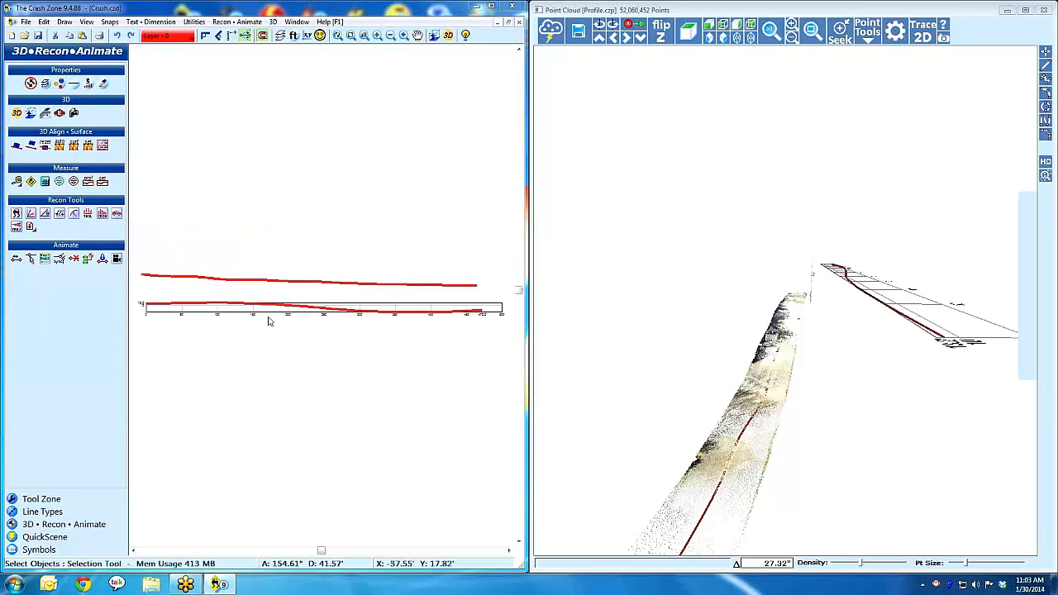
{"action": "left_click_drag", "start_coordinate": [647, 361], "coordinate": [616, 292]}
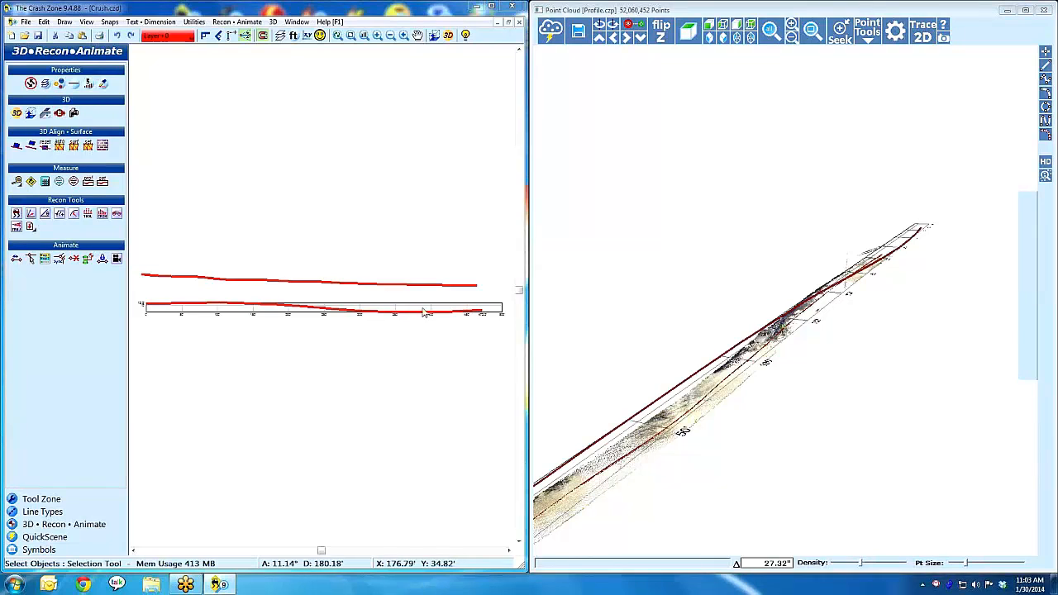
{"action": "left_click_drag", "start_coordinate": [683, 378], "coordinate": [778, 350]}
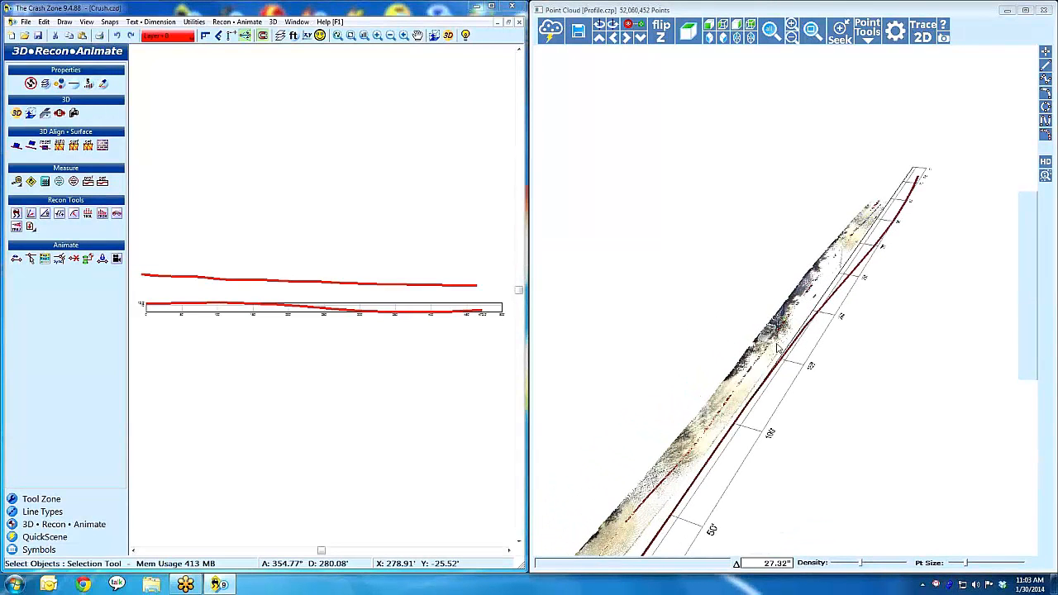
Load the Office.CZP point cloud and orient the view so the front edge of the building's roof is exposed.
{"action": "left_click", "coordinate": [690, 33]}
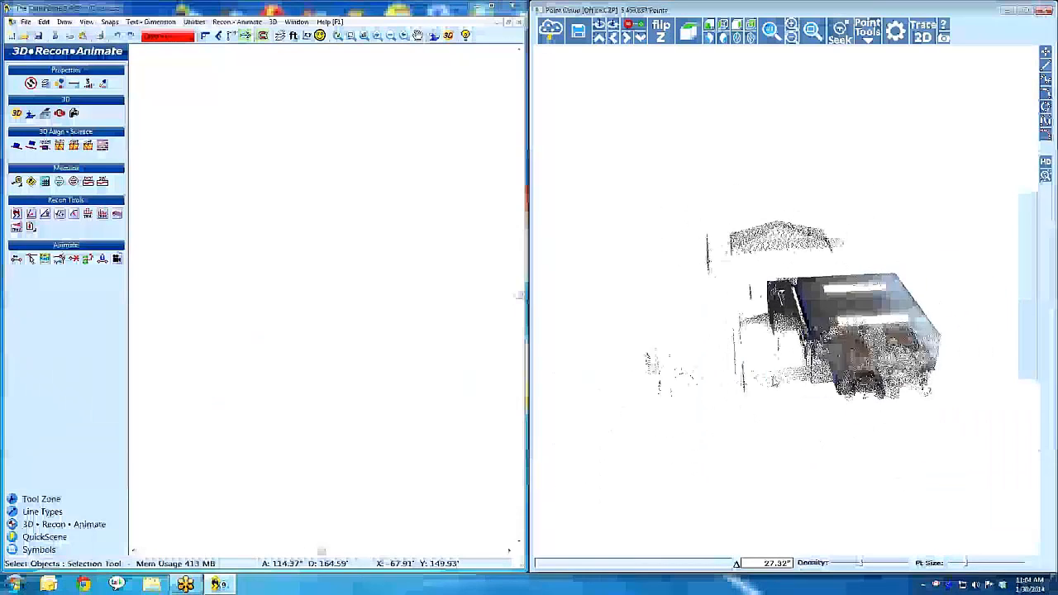
{"action": "left_click", "coordinate": [713, 39]}
{"action": "scroll", "coordinate": [789, 206], "scroll_direction": "up", "scroll_amount": 3}
{"action": "scroll", "coordinate": [788, 207], "scroll_direction": "down", "scroll_amount": 3}
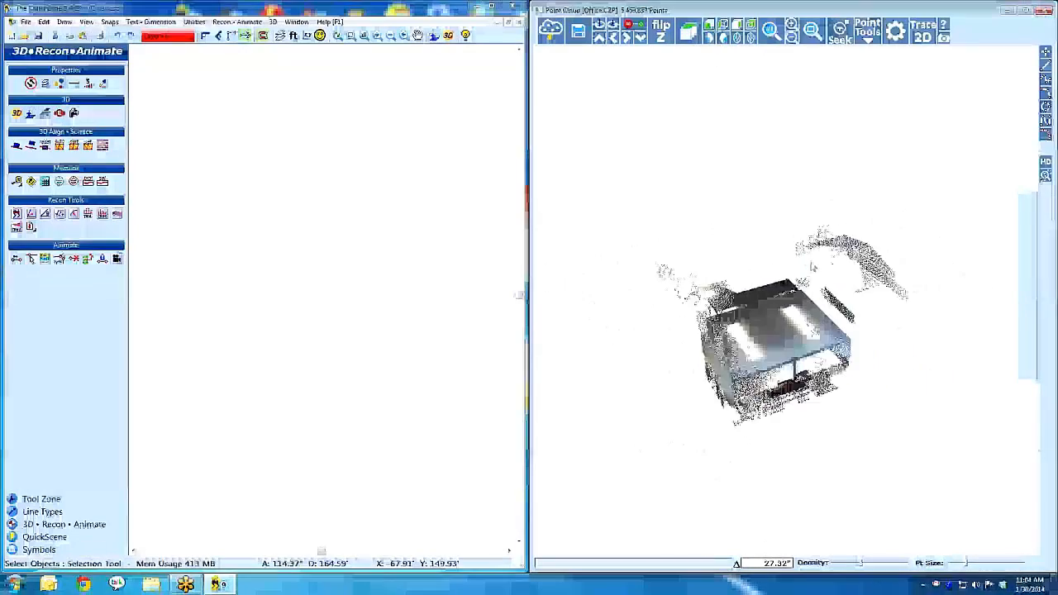
{"action": "middle_click_drag", "start_coordinate": [716, 359], "coordinate": [762, 380]}
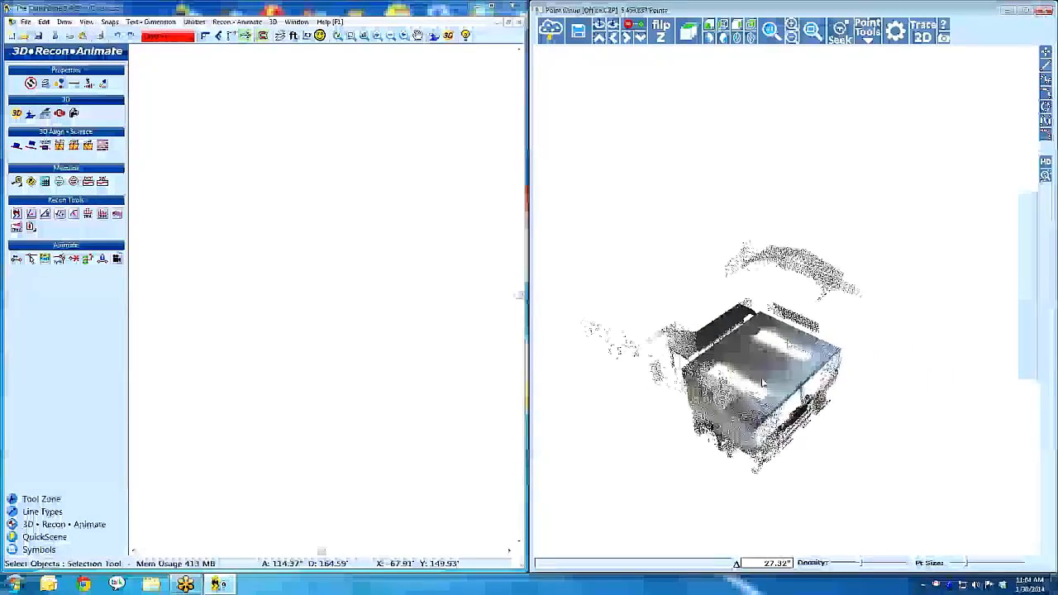
{"action": "left_click_drag", "start_coordinate": [761, 380], "coordinate": [730, 381]}
{"action": "middle_click_drag", "start_coordinate": [835, 386], "coordinate": [752, 381]}
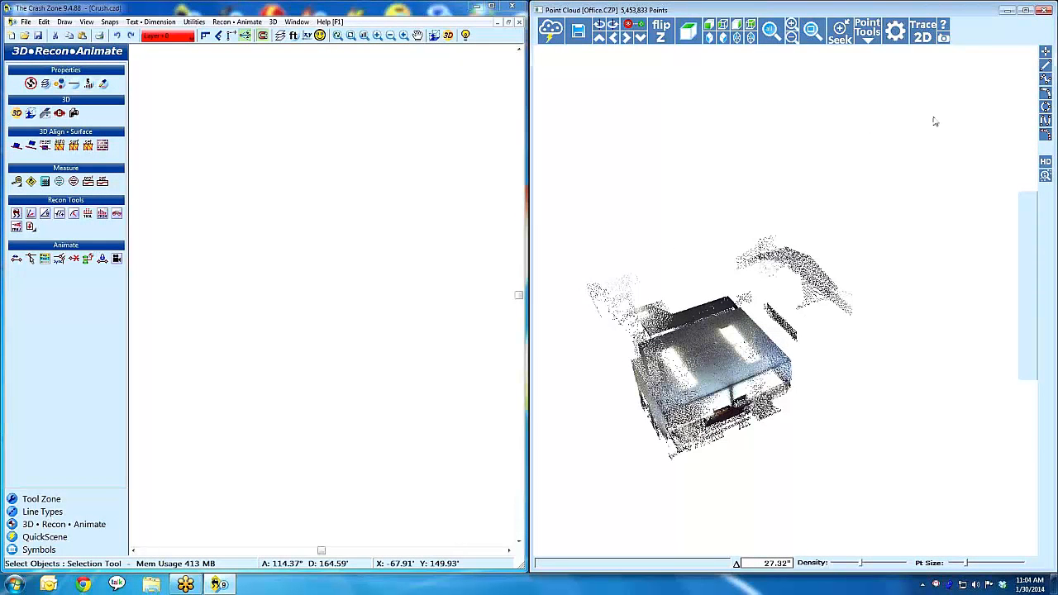
Draw a single line along the front roof edge of the office point cloud and check it in both views.
{"action": "left_click", "coordinate": [1044, 66]}
{"action": "left_click", "coordinate": [709, 392]}
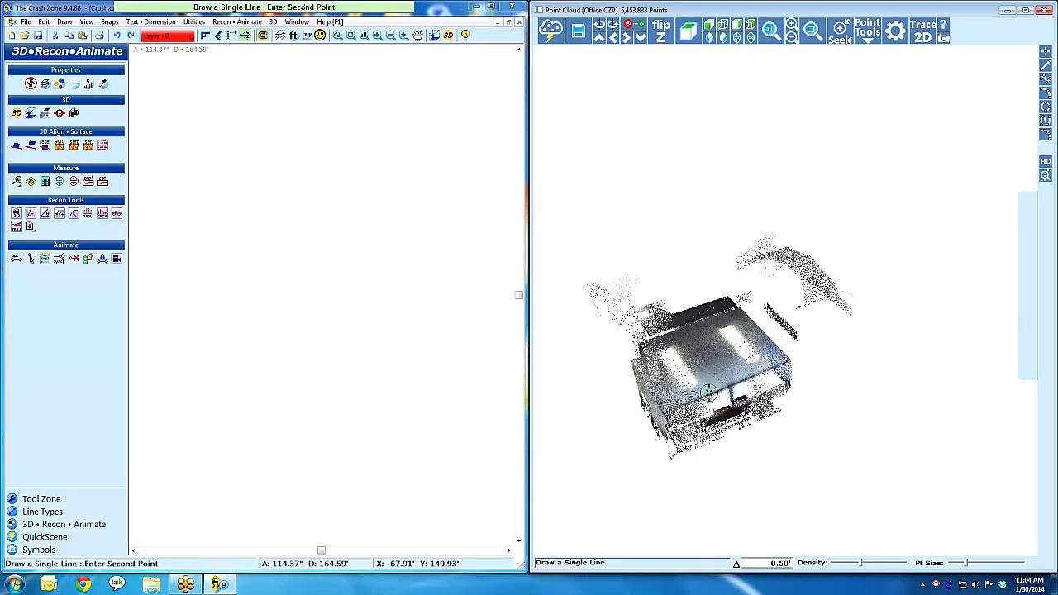
{"action": "left_click", "coordinate": [668, 409]}
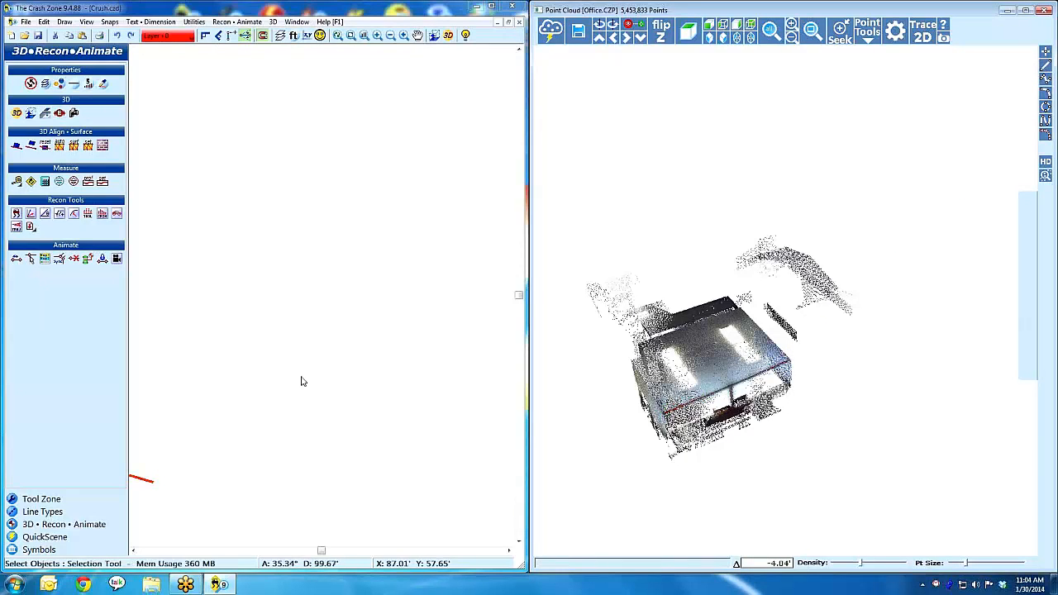
{"action": "middle_click_drag", "start_coordinate": [303, 381], "coordinate": [349, 286]}
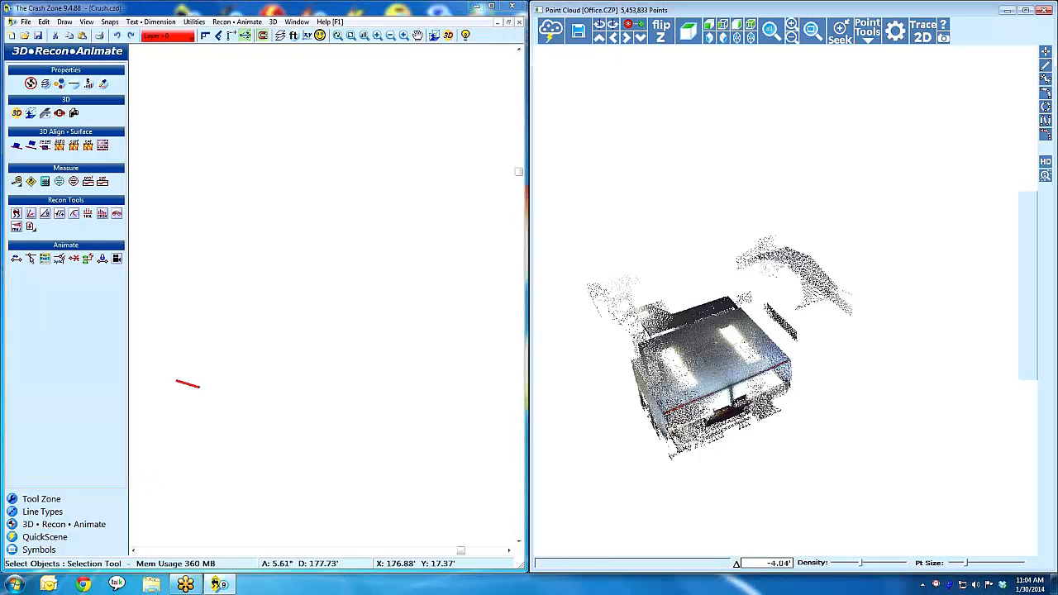
{"action": "left_click_drag", "start_coordinate": [698, 404], "coordinate": [729, 390]}
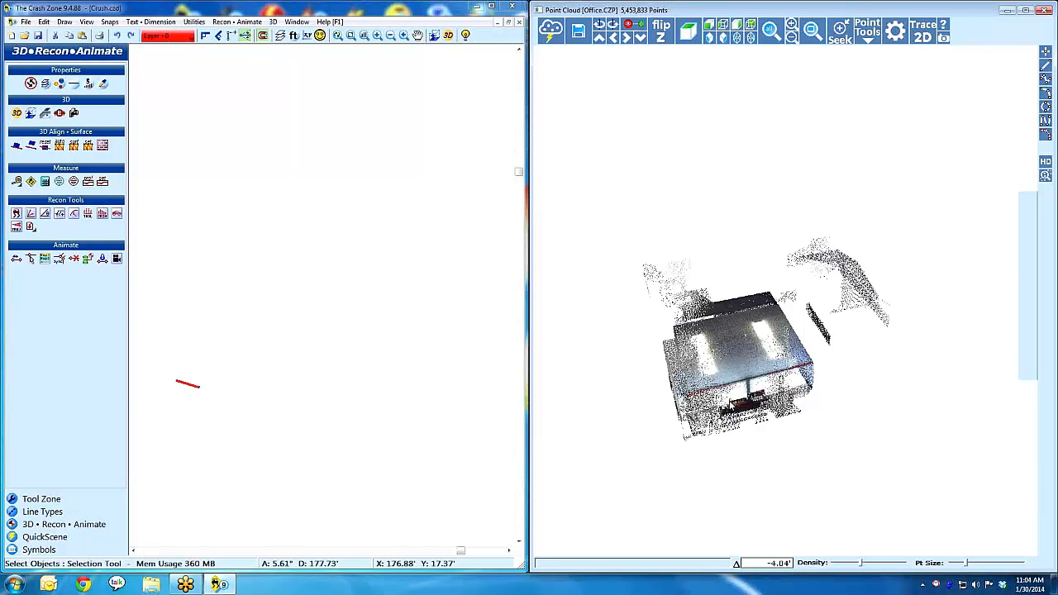
{"action": "left_click_drag", "start_coordinate": [689, 372], "coordinate": [744, 394]}
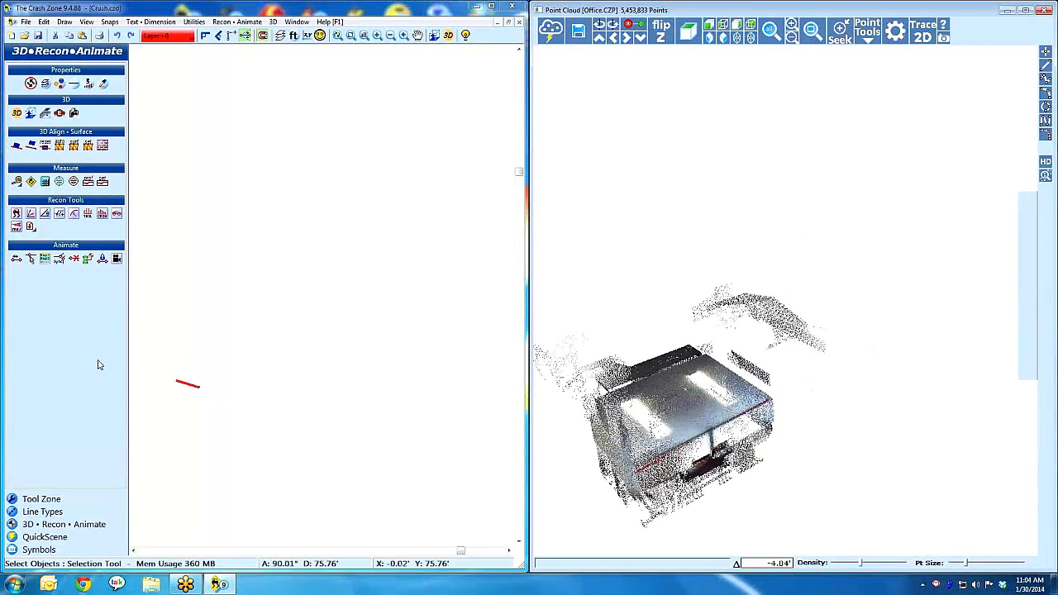
Minimize the point cloud window and locate the office's street address in the Google / Bing Satellite Map Download.
{"action": "left_click", "coordinate": [40, 498]}
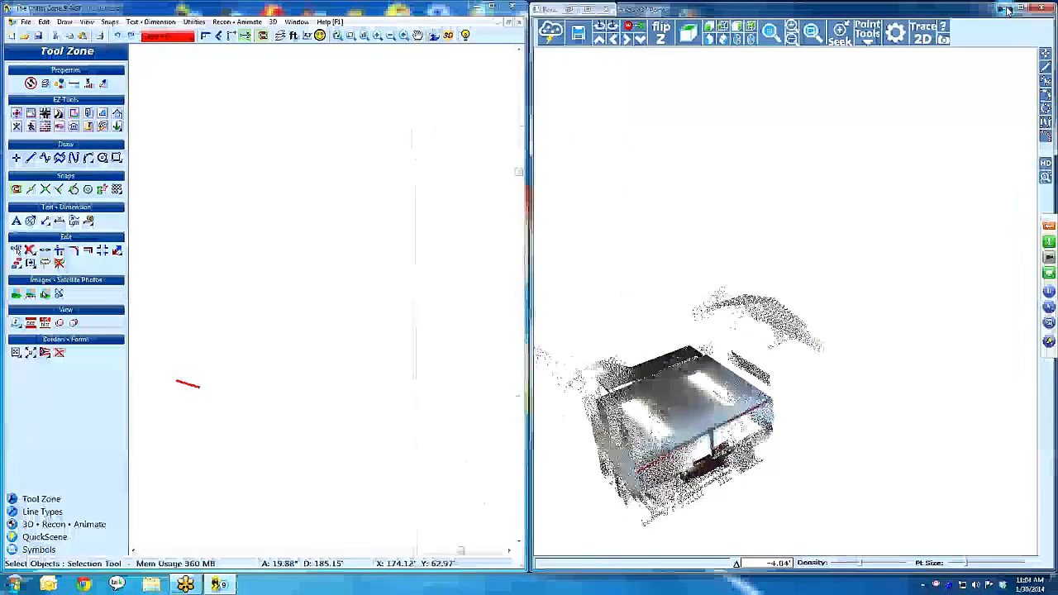
{"action": "left_click", "coordinate": [1008, 11]}
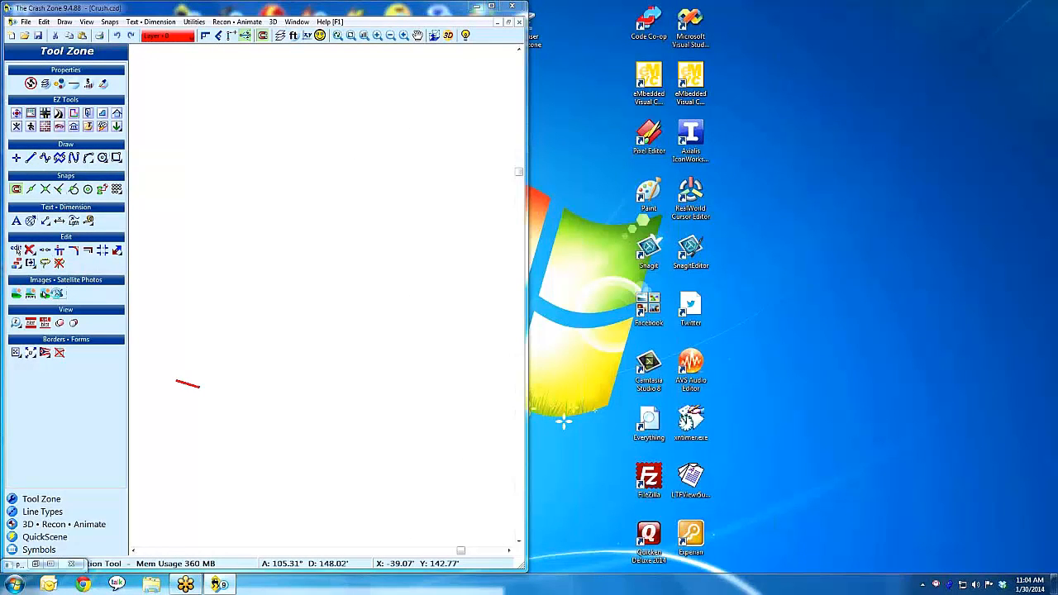
{"action": "left_click", "coordinate": [59, 294]}
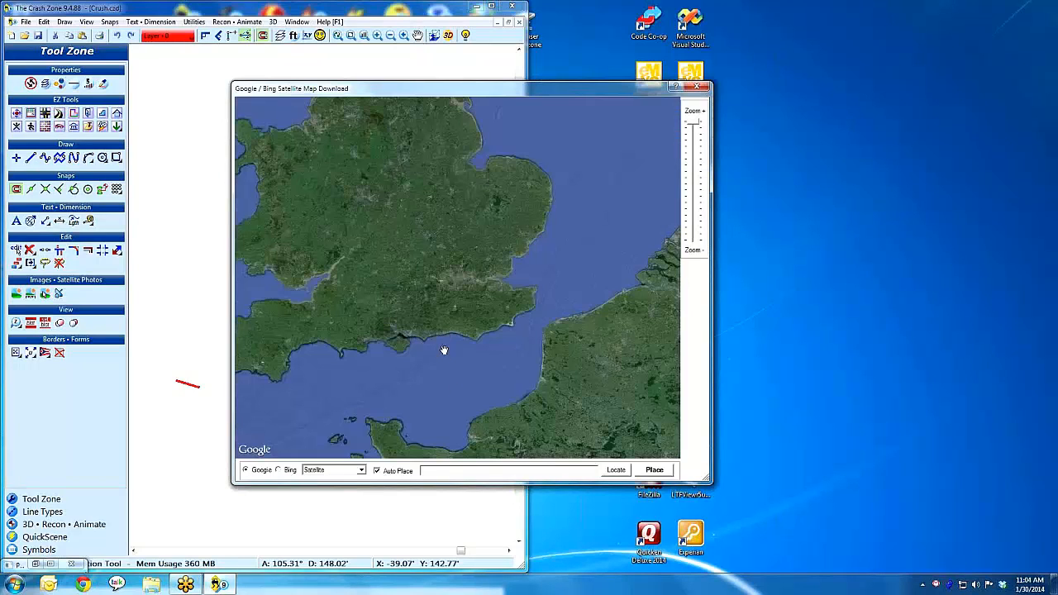
{"action": "left_click", "coordinate": [457, 470]}
{"action": "type", "text": "4"}
{"action": "key", "text": "Down"}
{"action": "key", "text": "Return"}
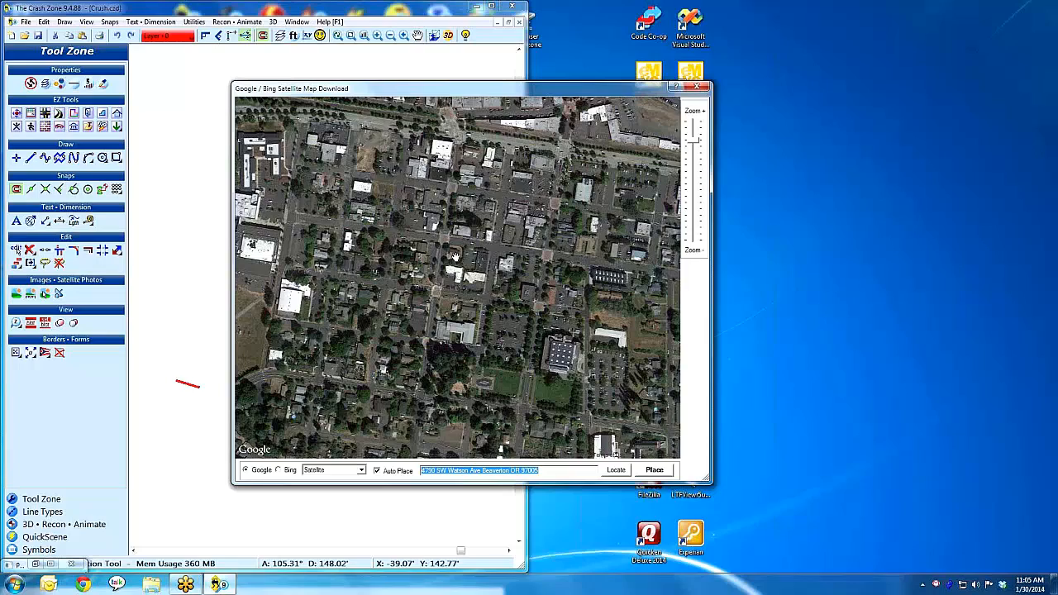
Frame the office building at maximum zoom with Auto Place off and place the satellite image just above the red line.
{"action": "left_click_drag", "start_coordinate": [465, 271], "coordinate": [459, 289]}
{"action": "scroll", "coordinate": [458, 290], "scroll_direction": "up", "scroll_amount": 1}
{"action": "scroll", "coordinate": [459, 290], "scroll_direction": "up", "scroll_amount": 2}
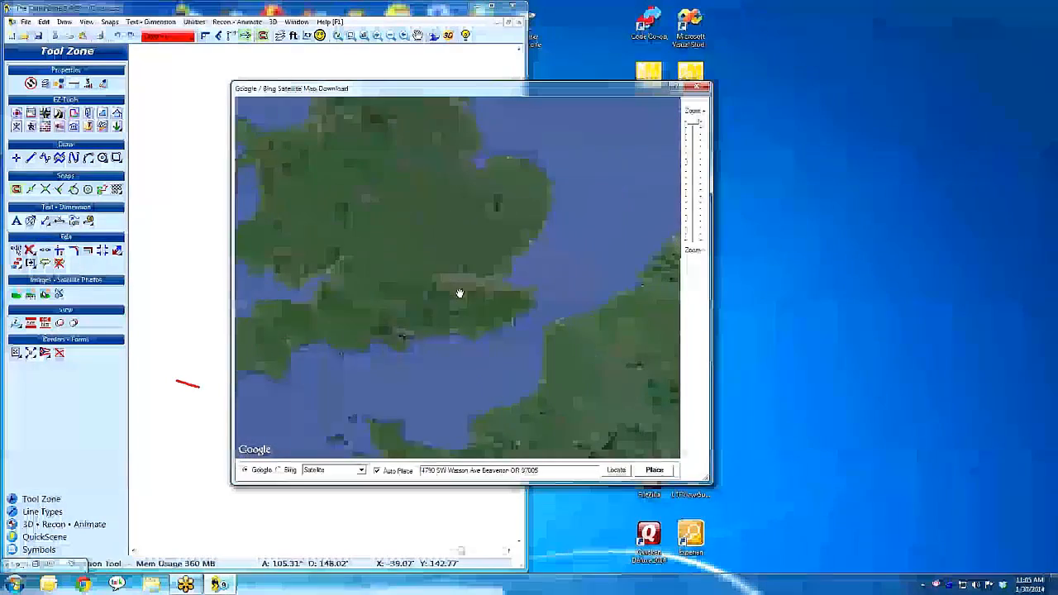
{"action": "left_click_drag", "start_coordinate": [394, 324], "coordinate": [475, 311]}
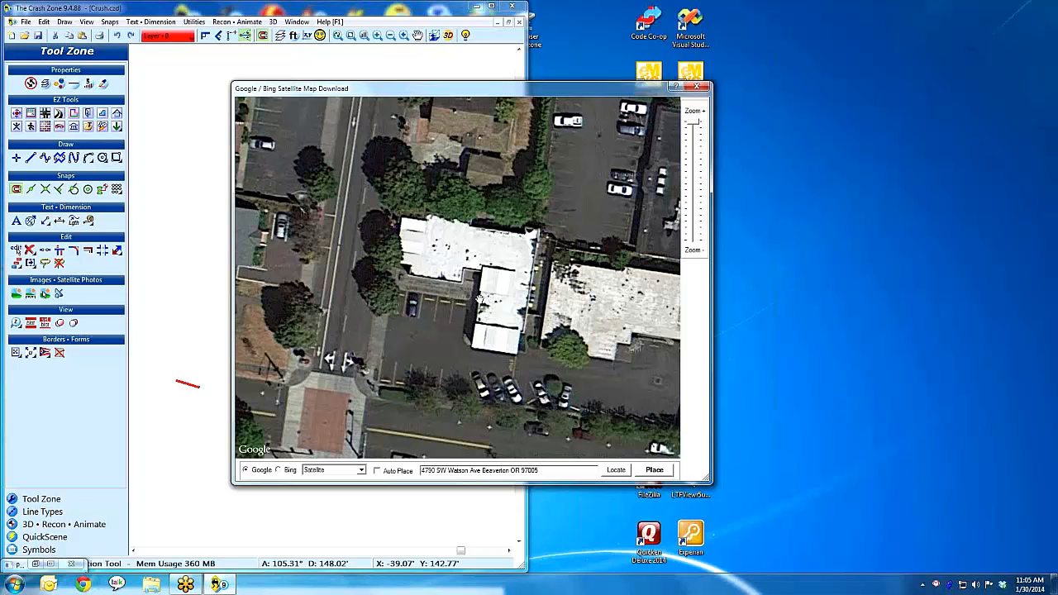
{"action": "left_click", "coordinate": [653, 469]}
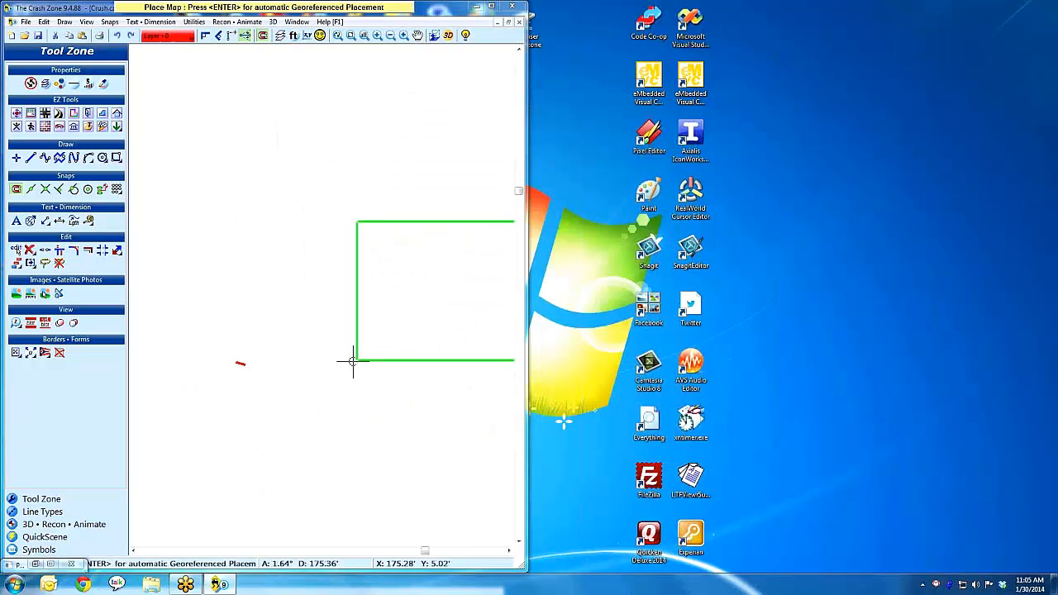
{"action": "left_click", "coordinate": [246, 330]}
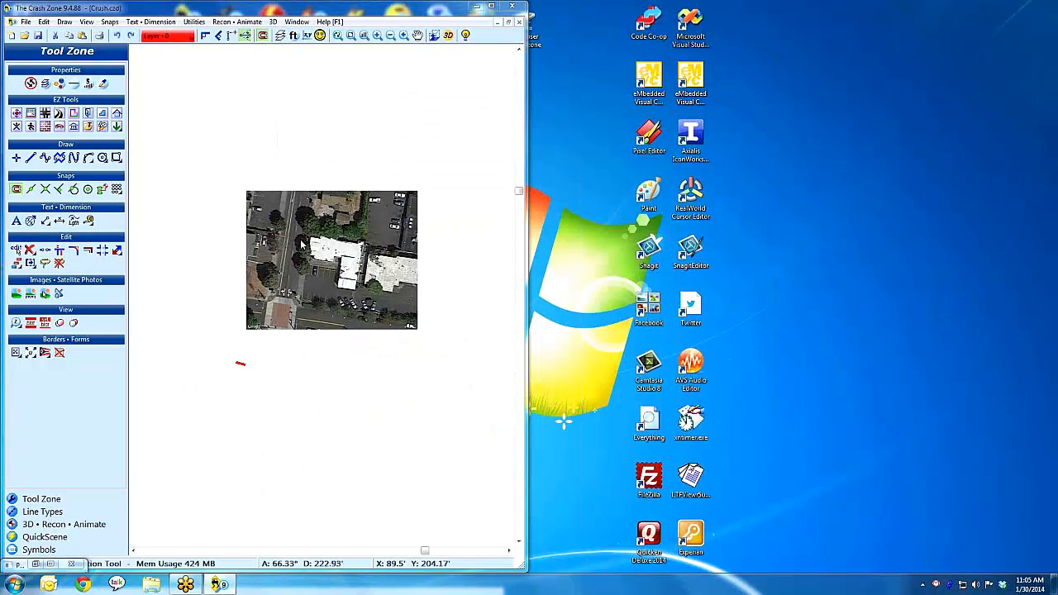
Fade the placed satellite image to 43% and lock its layer, 1019, for tracing.
{"action": "double_click", "coordinate": [302, 243]}
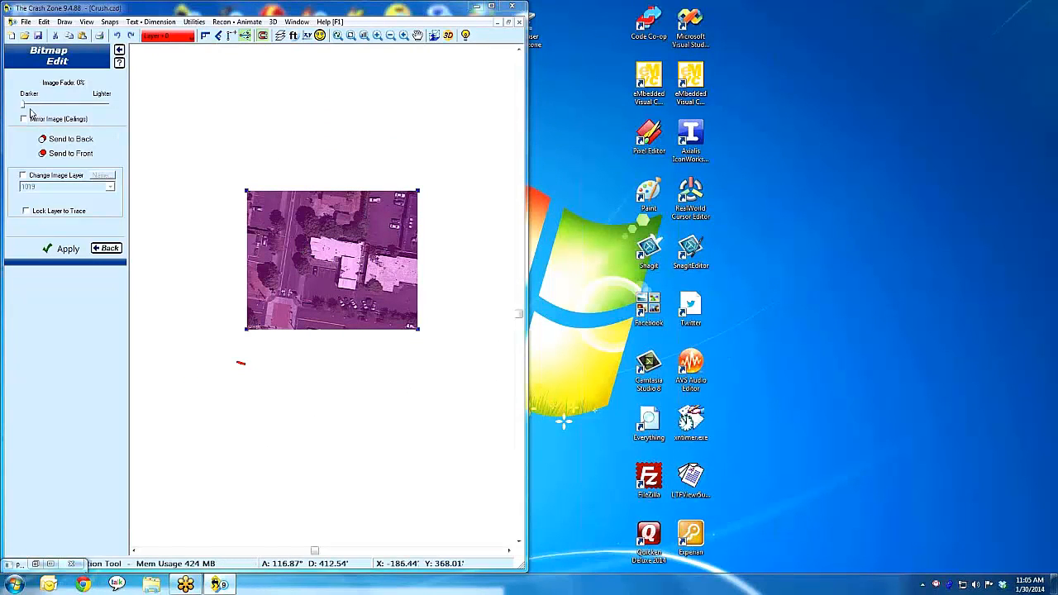
{"action": "left_click_drag", "start_coordinate": [24, 108], "coordinate": [59, 107]}
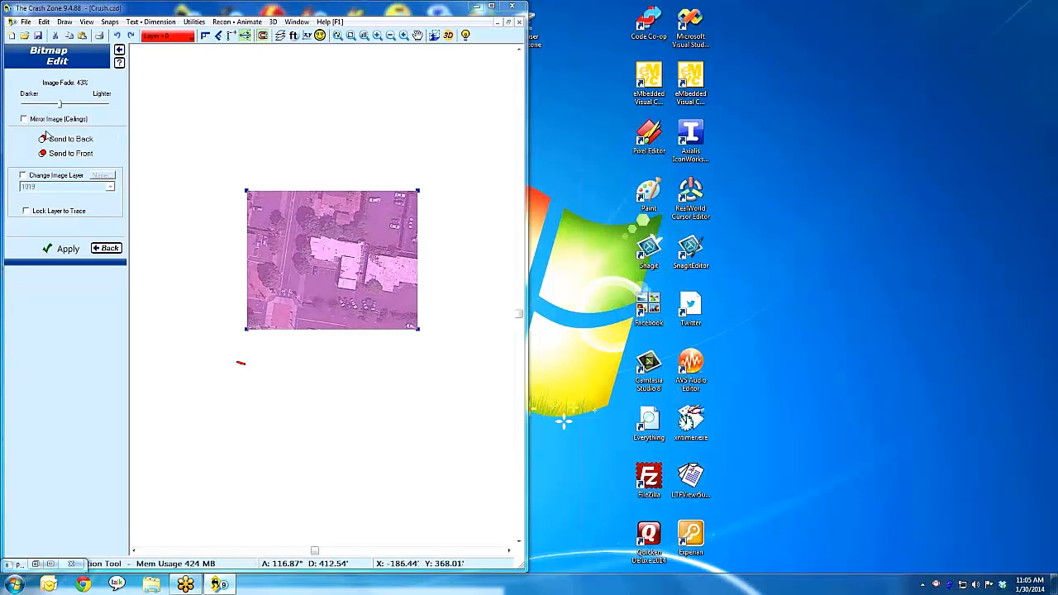
{"action": "left_click", "coordinate": [33, 212]}
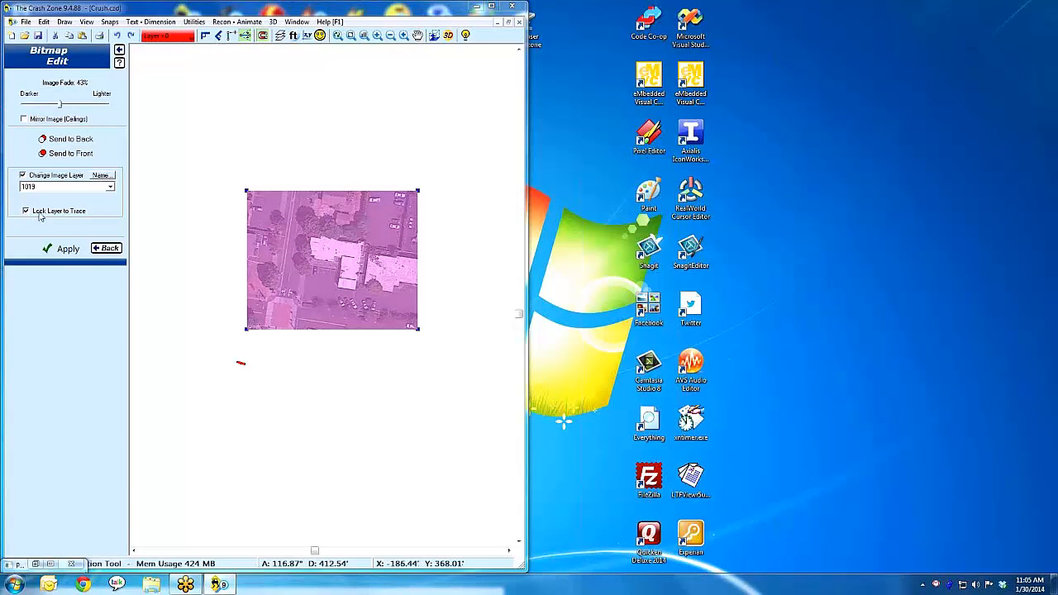
{"action": "left_click", "coordinate": [67, 249]}
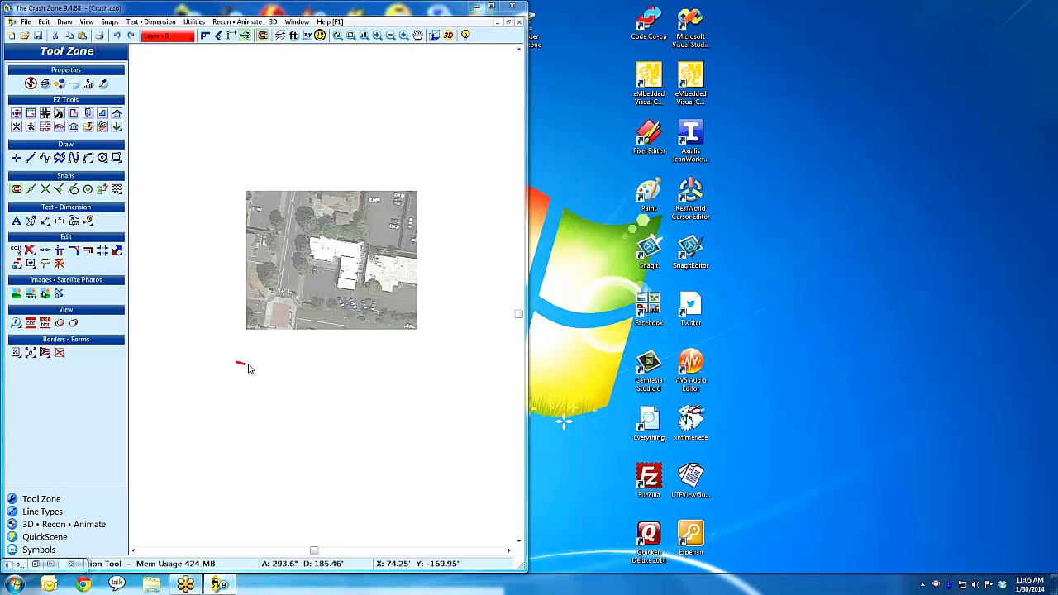
{"action": "scroll", "coordinate": [342, 274], "scroll_direction": "up", "scroll_amount": 2}
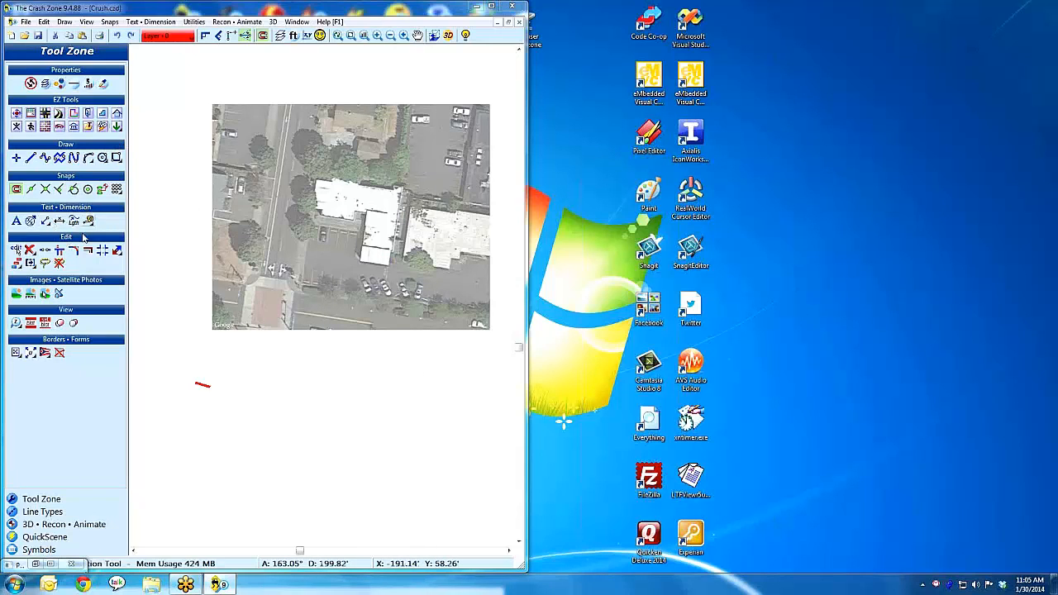
Unlock layer 1019 of the satellite image for editing and select the image.
{"action": "left_click", "coordinate": [59, 295]}
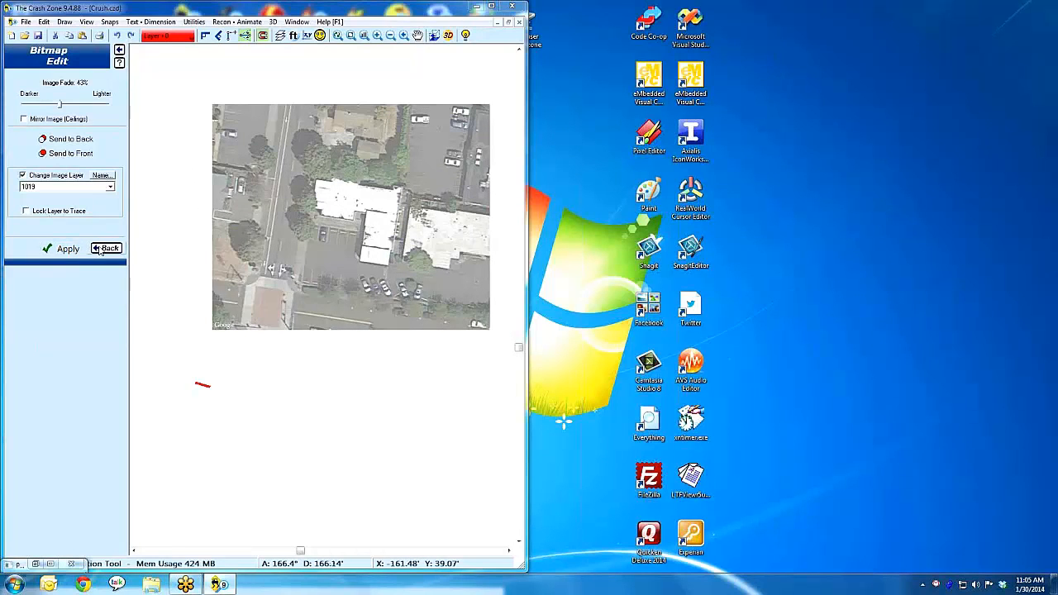
{"action": "left_click", "coordinate": [66, 248]}
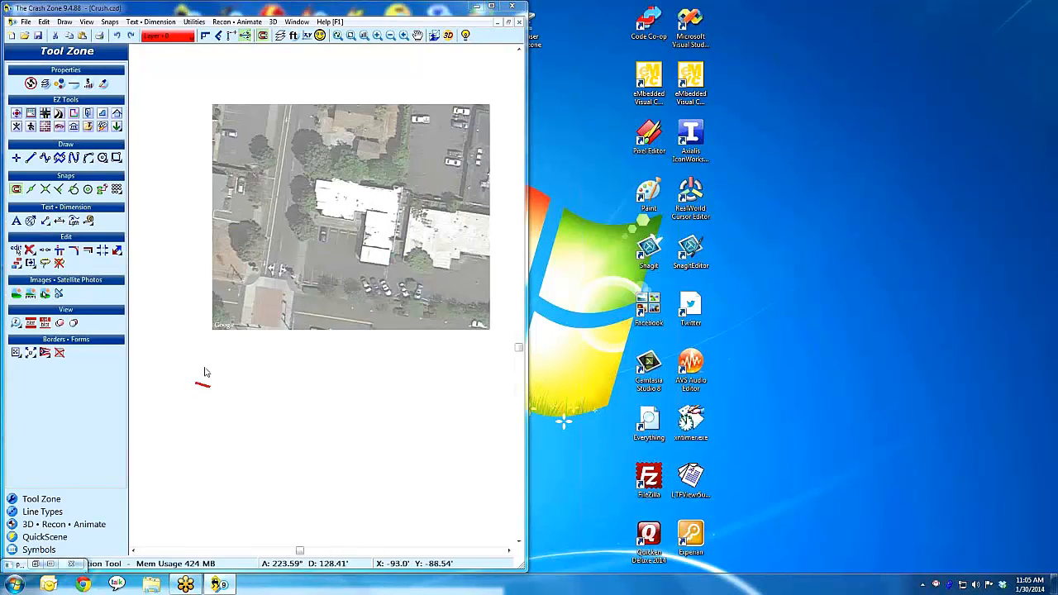
{"action": "left_click", "coordinate": [118, 250]}
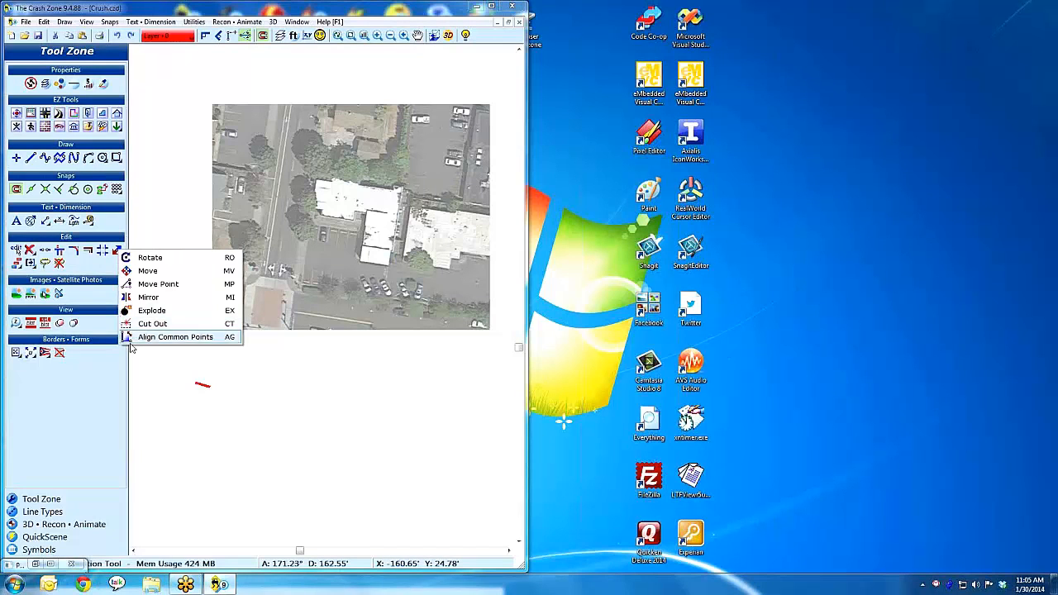
{"action": "left_click", "coordinate": [155, 393]}
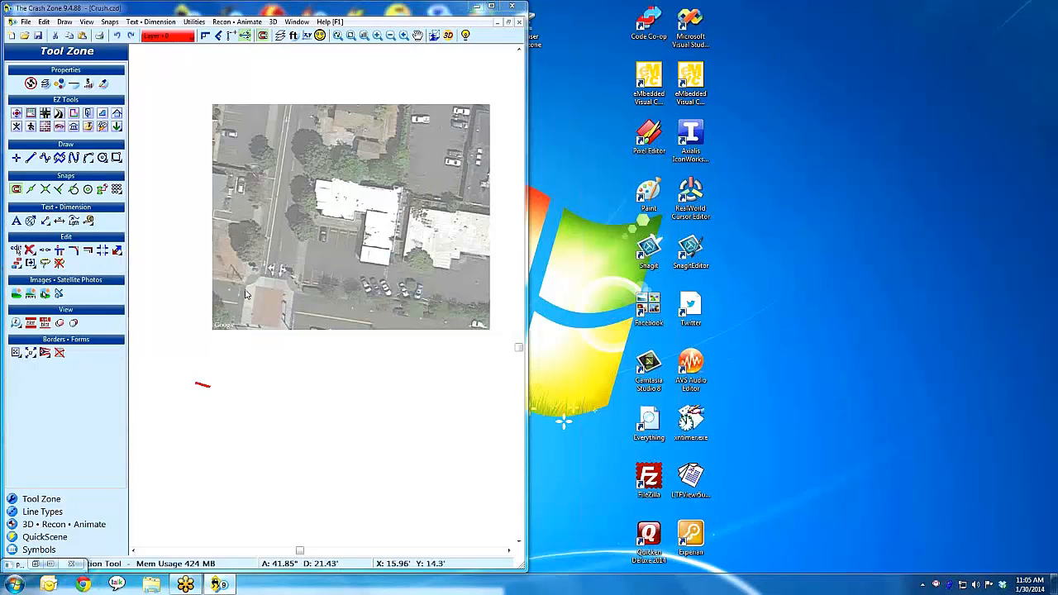
{"action": "left_click", "coordinate": [346, 252]}
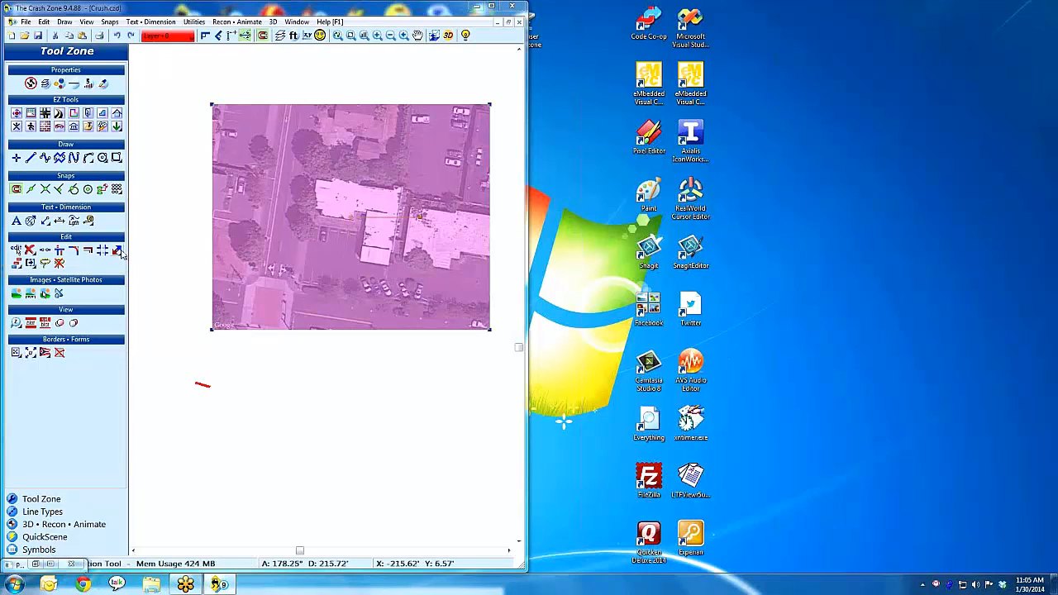
Align the satellite image to the red line with Align Common Points, matching two points on the office's front roof edge to the line's ends.
{"action": "left_click", "coordinate": [118, 250]}
{"action": "left_click", "coordinate": [153, 339]}
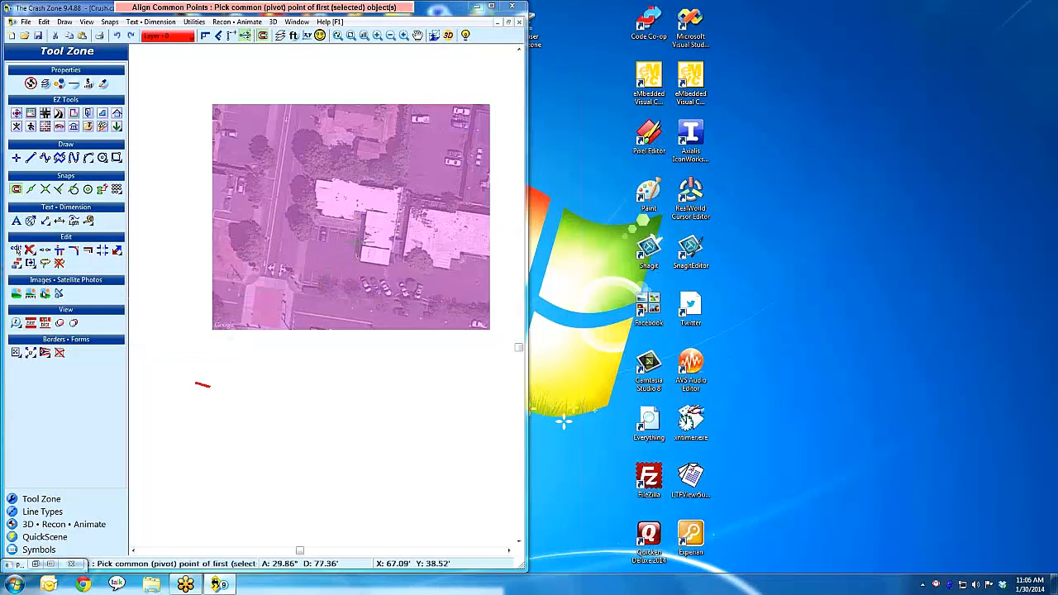
{"action": "left_click", "coordinate": [365, 246]}
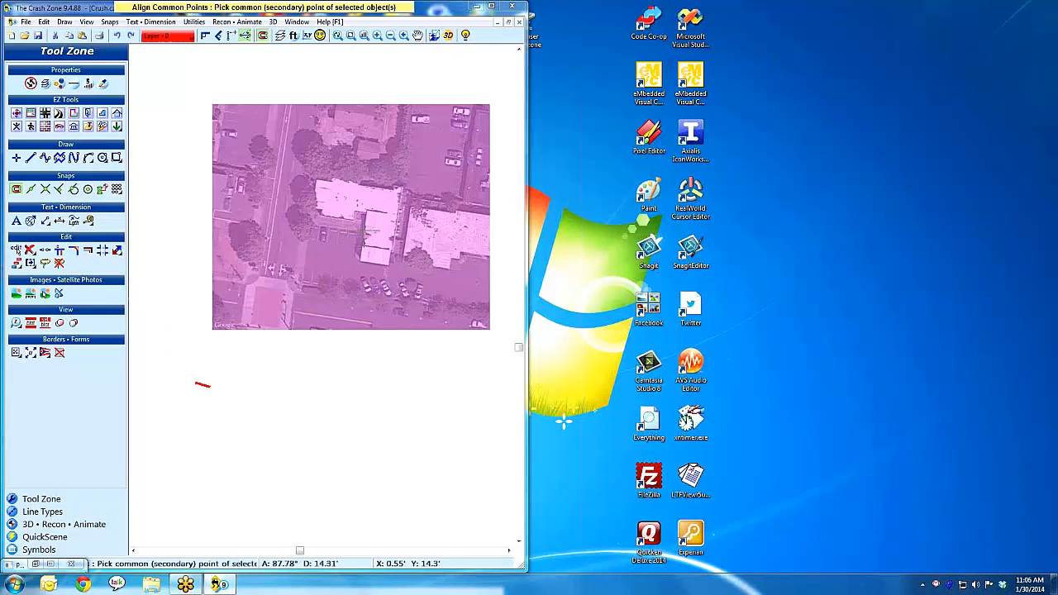
{"action": "left_click", "coordinate": [366, 224]}
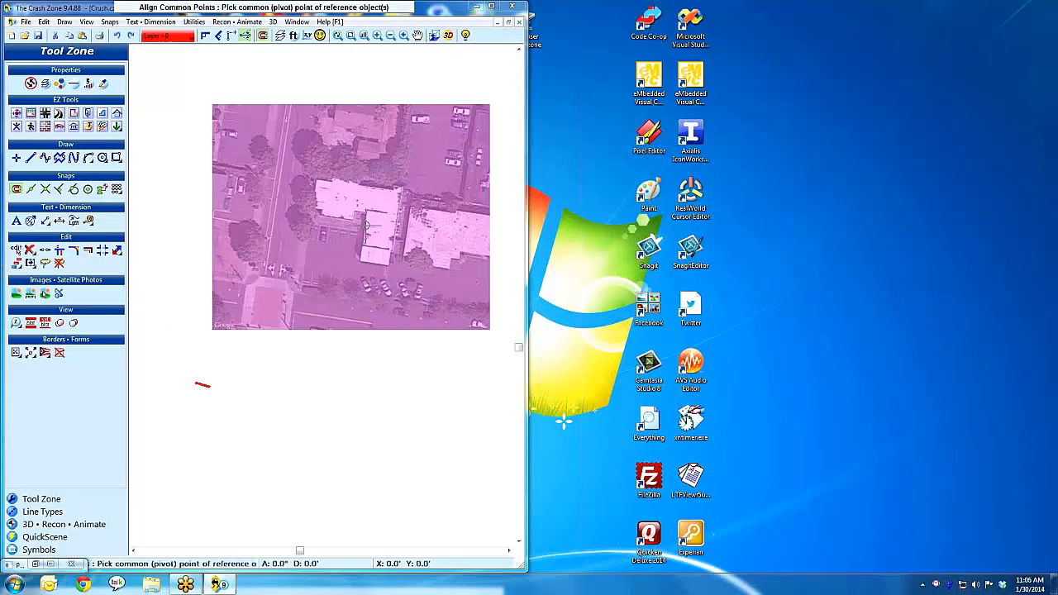
{"action": "left_click", "coordinate": [210, 385]}
{"action": "left_click", "coordinate": [198, 384]}
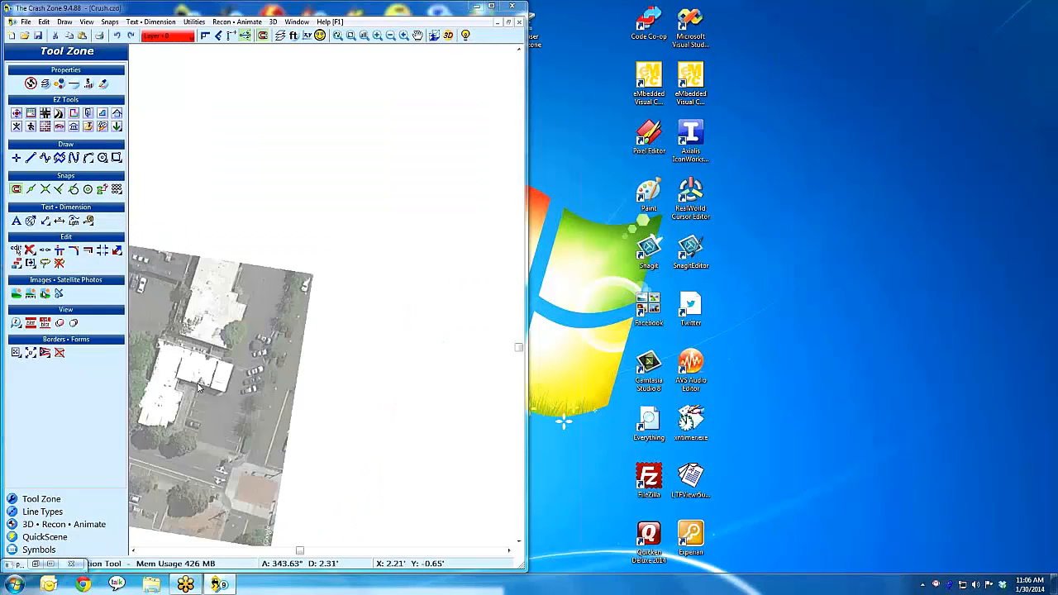
{"action": "middle_click", "coordinate": [324, 320]}
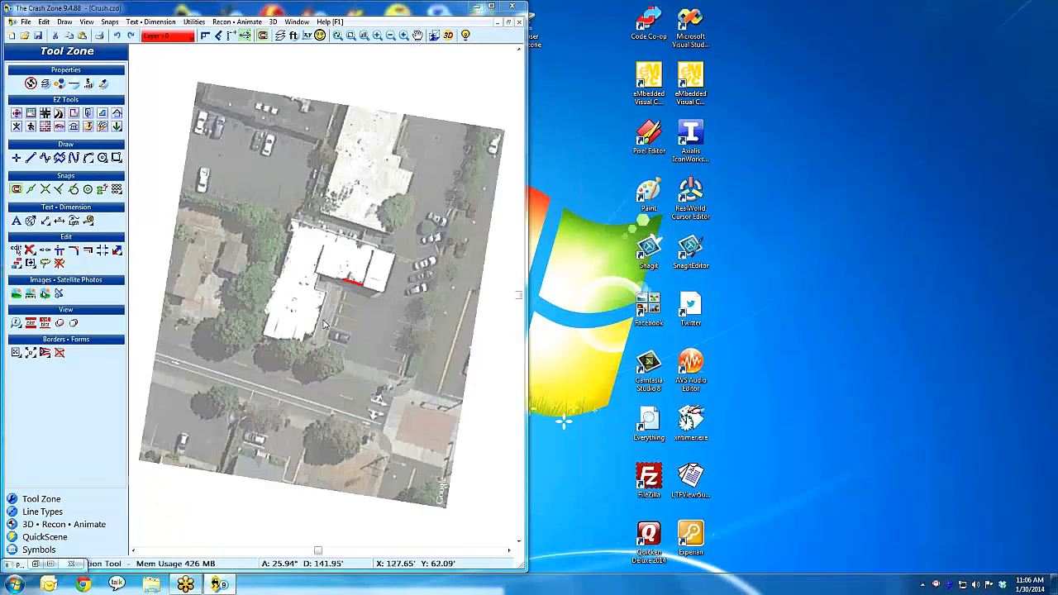
Restore the point cloud window and examine how the office scan and red roof line fit the satellite image in both views.
{"action": "left_click", "coordinate": [37, 564]}
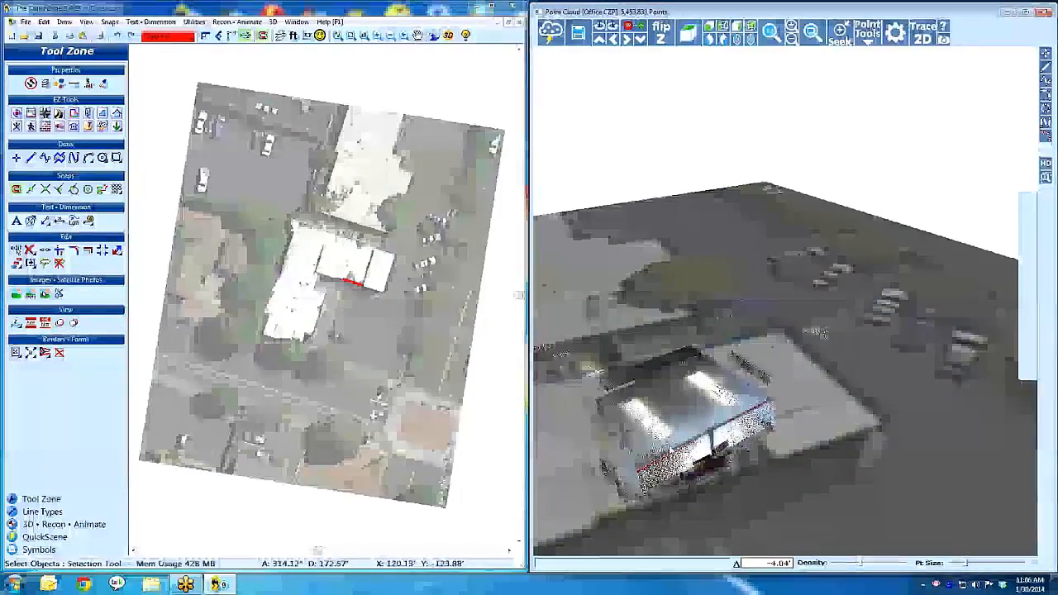
{"action": "left_click_drag", "start_coordinate": [732, 434], "coordinate": [688, 434]}
{"action": "scroll", "coordinate": [648, 438], "scroll_direction": "down", "scroll_amount": 3}
{"action": "scroll", "coordinate": [649, 438], "scroll_direction": "down", "scroll_amount": 2}
{"action": "left_click_drag", "start_coordinate": [763, 424], "coordinate": [724, 459]}
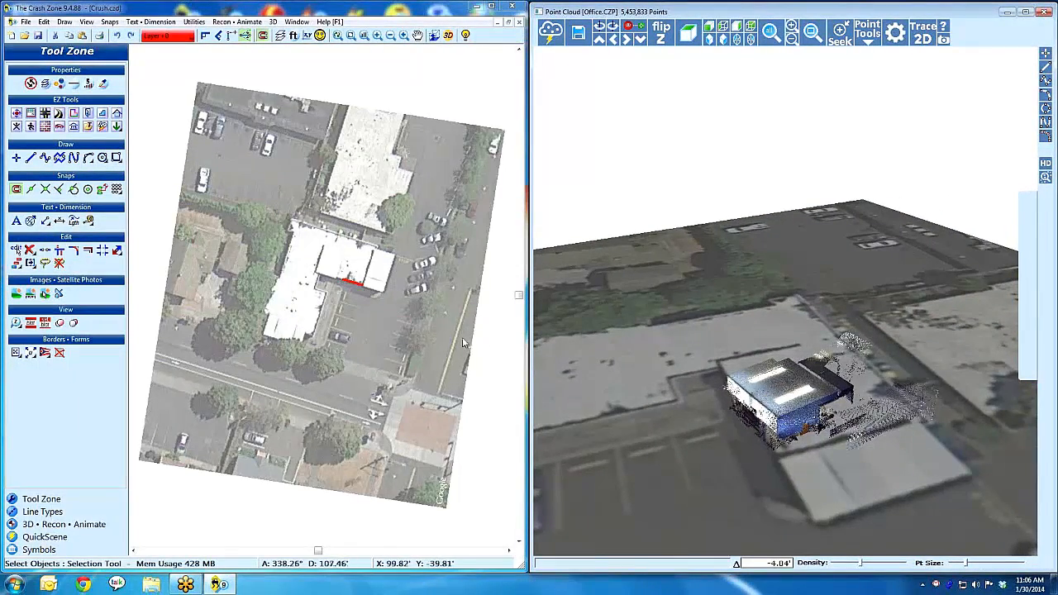
{"action": "scroll", "coordinate": [774, 472], "scroll_direction": "down", "scroll_amount": 5}
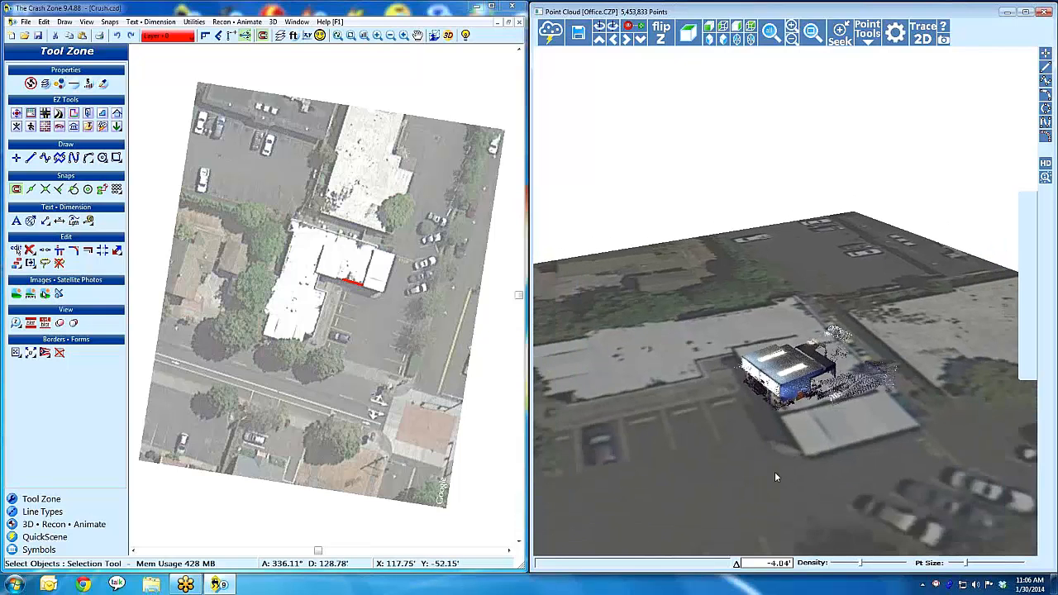
{"action": "left_click_drag", "start_coordinate": [774, 474], "coordinate": [766, 442]}
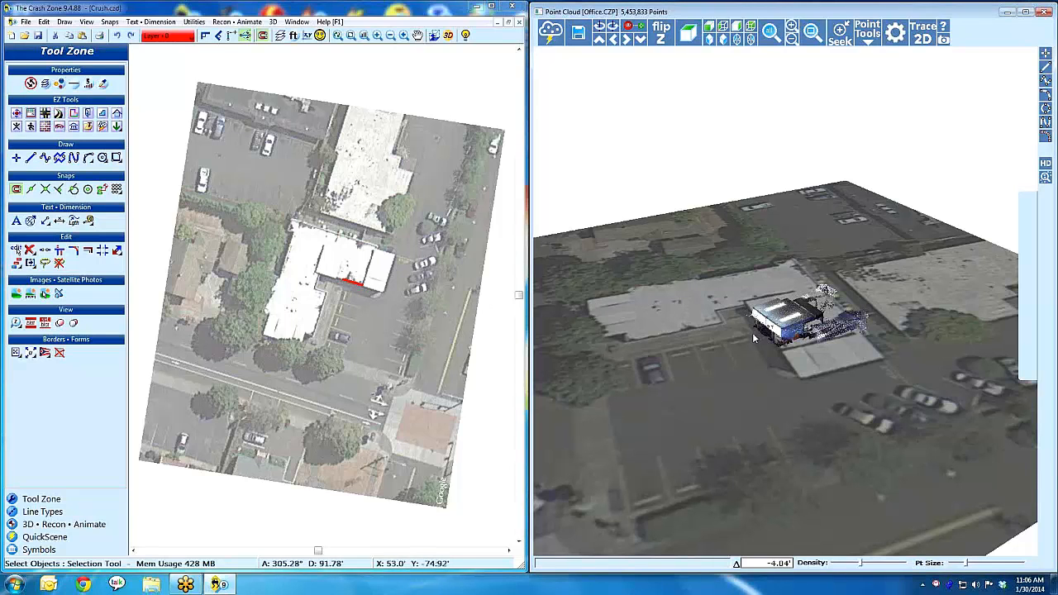
{"action": "mouse_move", "coordinate": [756, 338]}
{"action": "left_mouse_down"}
{"action": "mouse_move", "coordinate": [904, 359]}
{"action": "mouse_move", "coordinate": [767, 368]}
{"action": "left_mouse_up"}
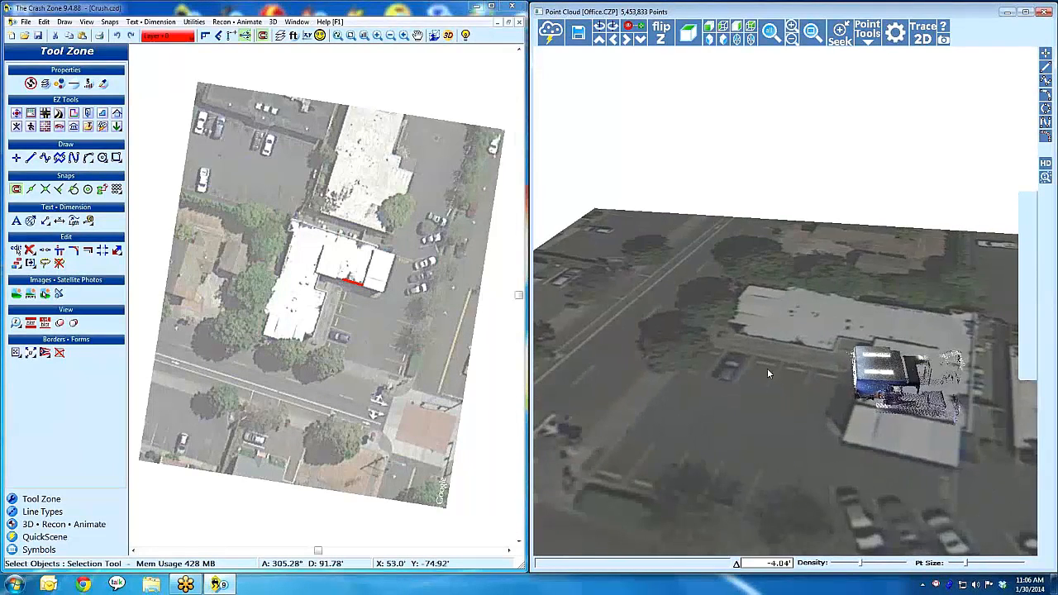
{"action": "double_click", "coordinate": [417, 240]}
{"action": "left_click", "coordinate": [288, 326]}
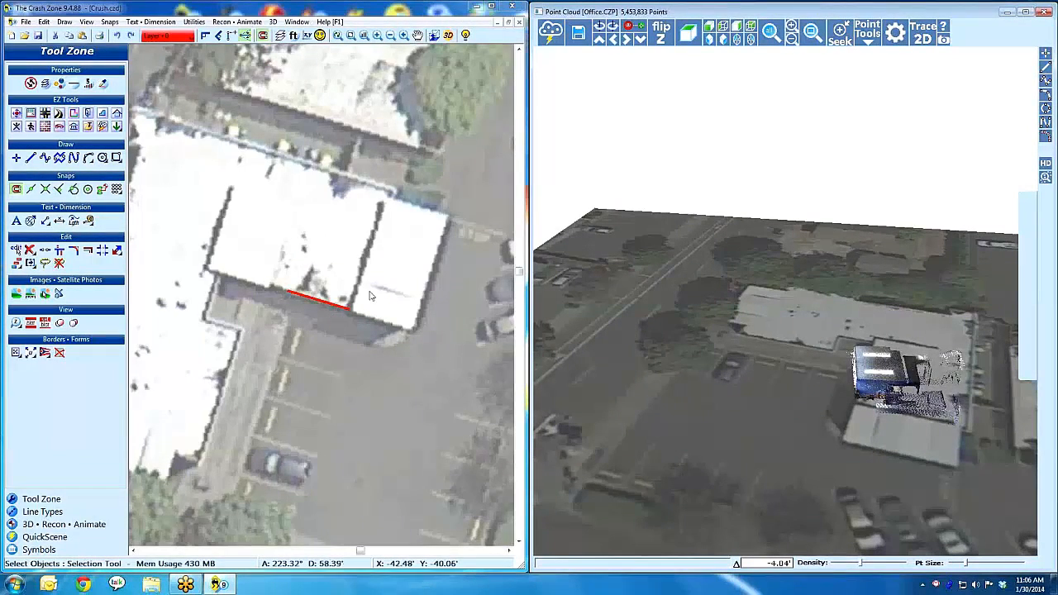
{"action": "scroll", "coordinate": [390, 339], "scroll_direction": "up", "scroll_amount": 1}
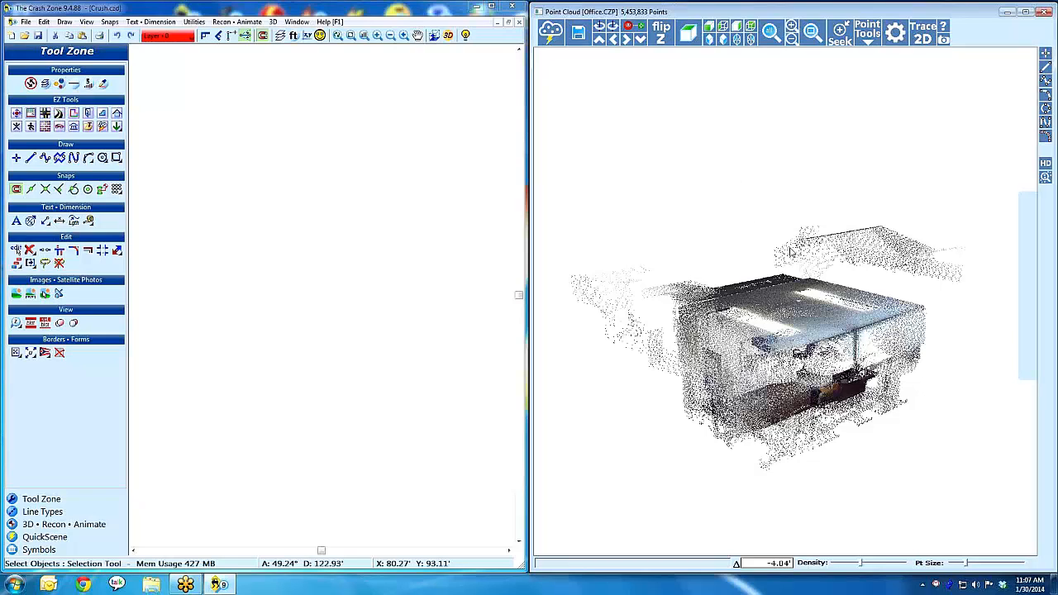
Raise the office point cloud's display density to its maximum and inspect the building scan from several angles.
{"action": "left_click_drag", "start_coordinate": [794, 347], "coordinate": [810, 381]}
{"action": "scroll", "coordinate": [809, 381], "scroll_direction": "up", "scroll_amount": 3}
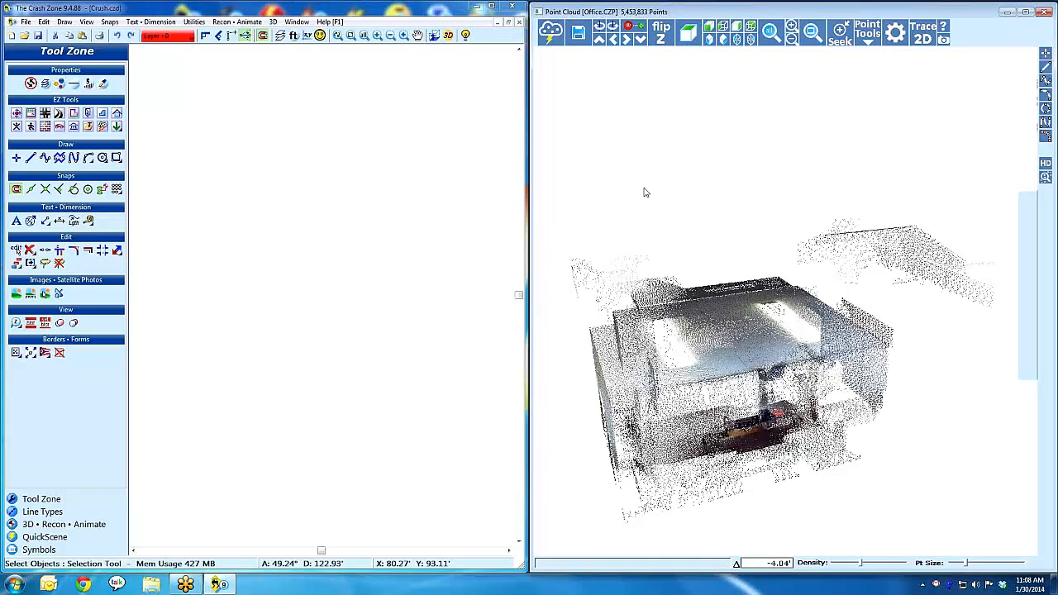
{"action": "left_click_drag", "start_coordinate": [703, 300], "coordinate": [734, 300]}
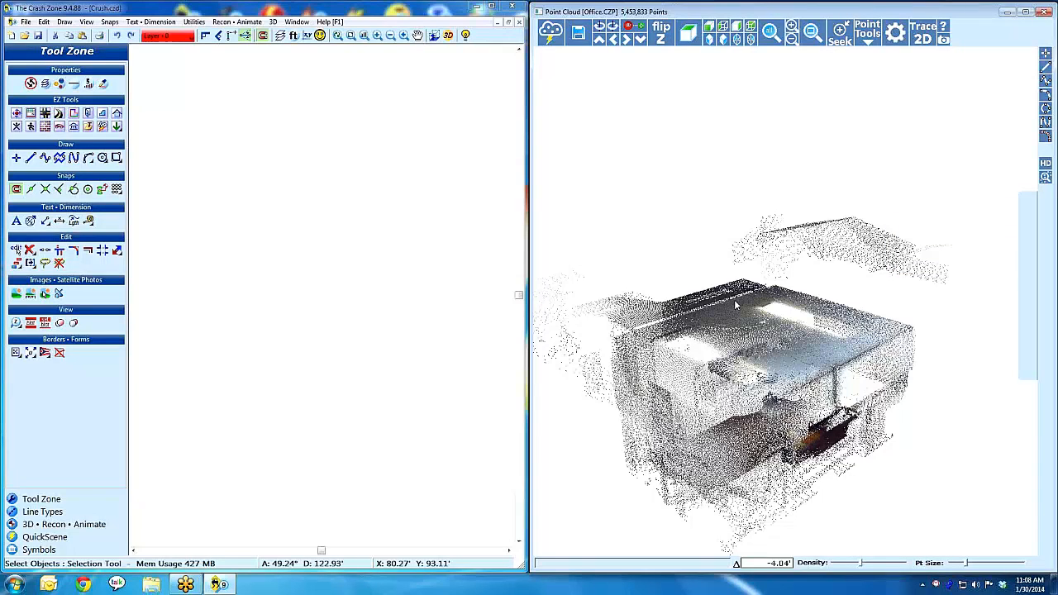
{"action": "left_click", "coordinate": [885, 564]}
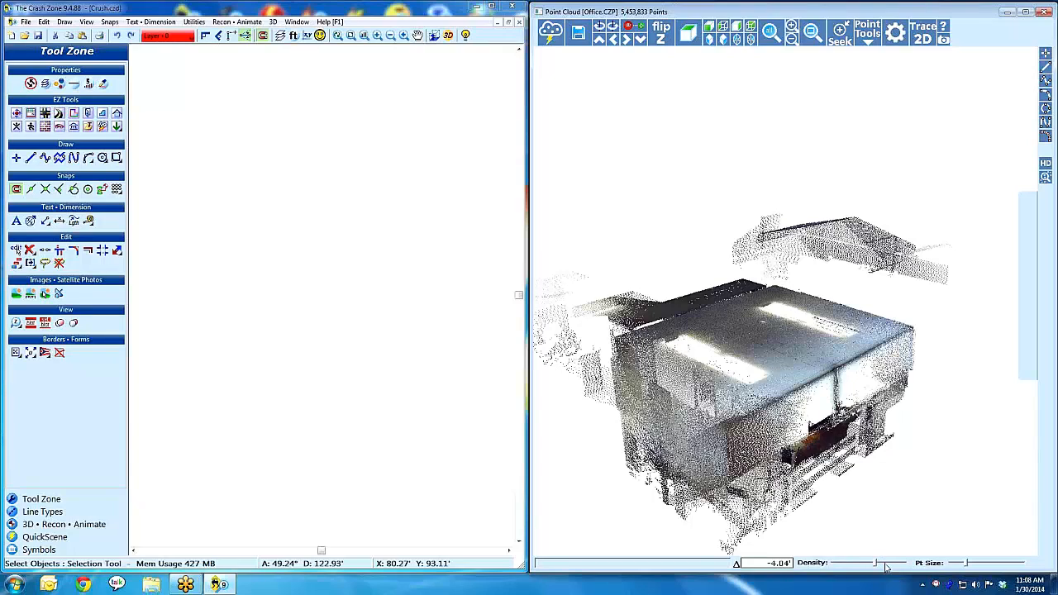
{"action": "left_click", "coordinate": [886, 564]}
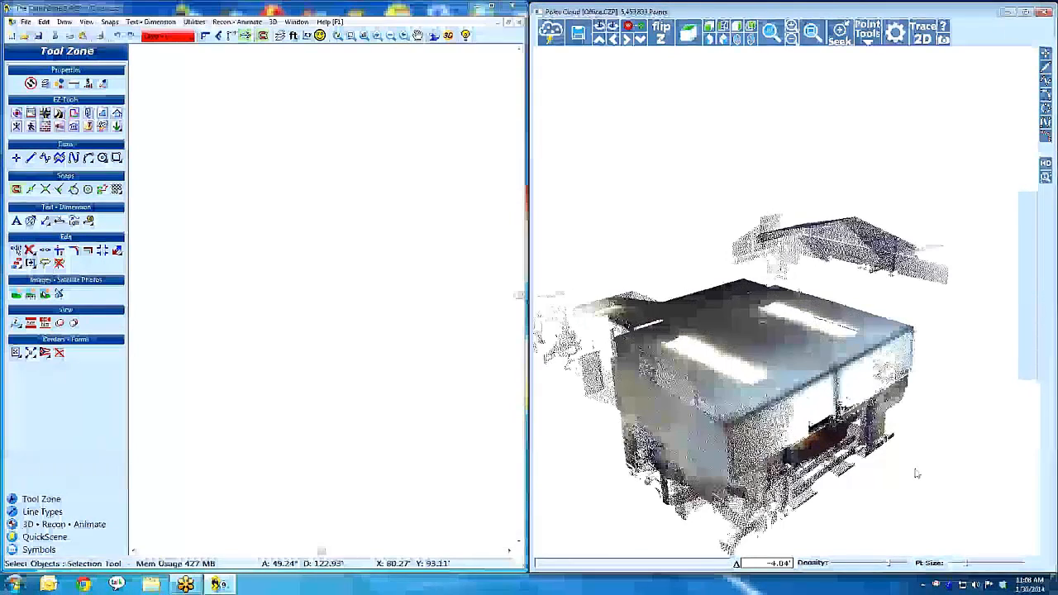
{"action": "left_click_drag", "start_coordinate": [917, 472], "coordinate": [859, 434]}
{"action": "scroll", "coordinate": [912, 382], "scroll_direction": "down", "scroll_amount": 3}
{"action": "left_click_drag", "start_coordinate": [914, 380], "coordinate": [891, 428]}
{"action": "scroll", "coordinate": [851, 438], "scroll_direction": "up", "scroll_amount": 3}
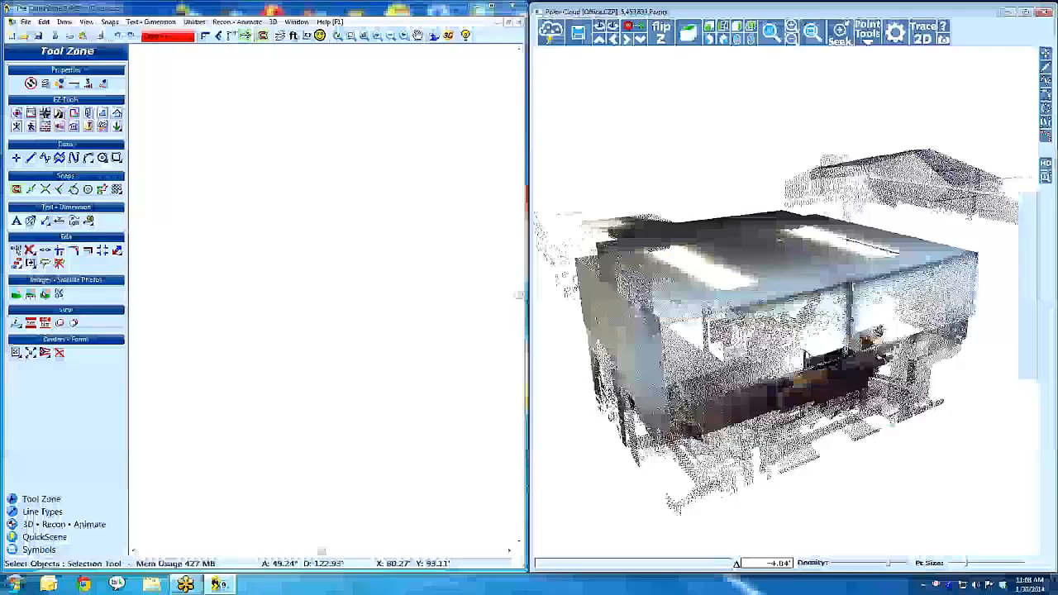
{"action": "left_click_drag", "start_coordinate": [876, 430], "coordinate": [890, 427]}
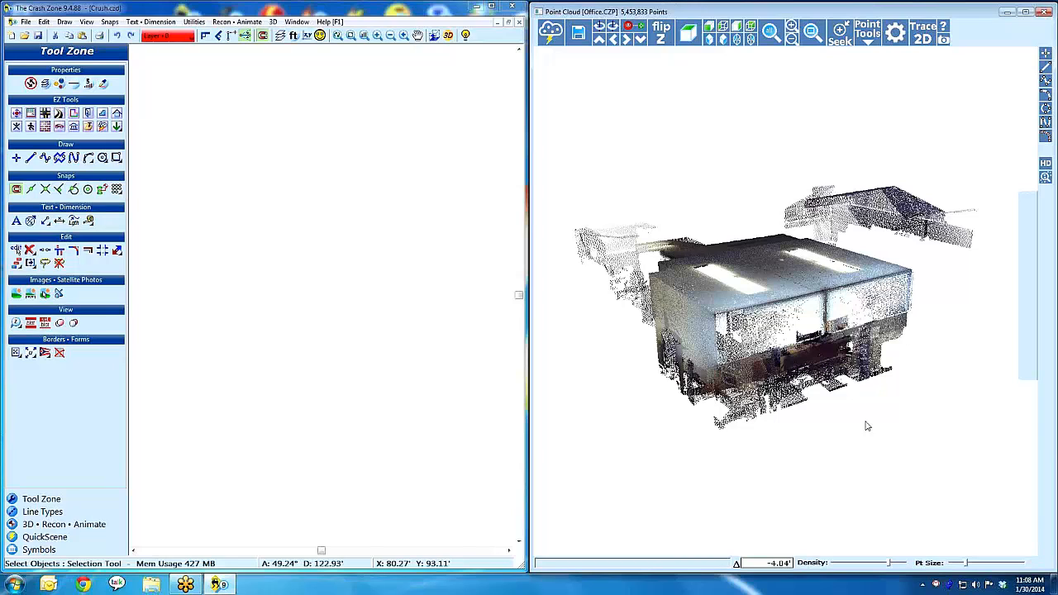
{"action": "left_click_drag", "start_coordinate": [886, 563], "coordinate": [899, 563]}
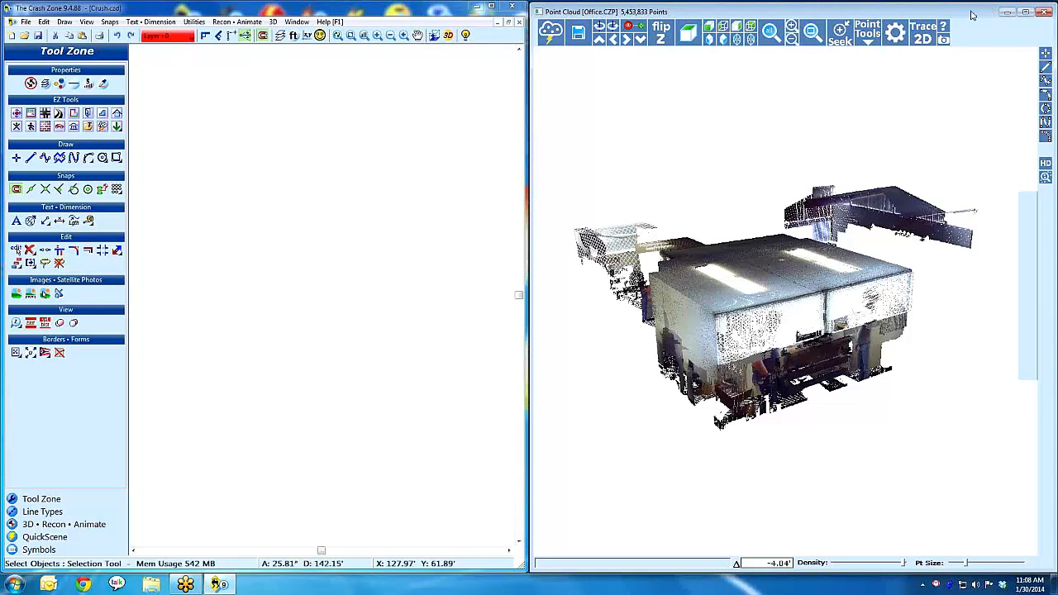
Minimize the point cloud window and maximize the drawing window to fill the screen.
{"action": "left_click_drag", "start_coordinate": [971, 12], "coordinate": [694, 115]}
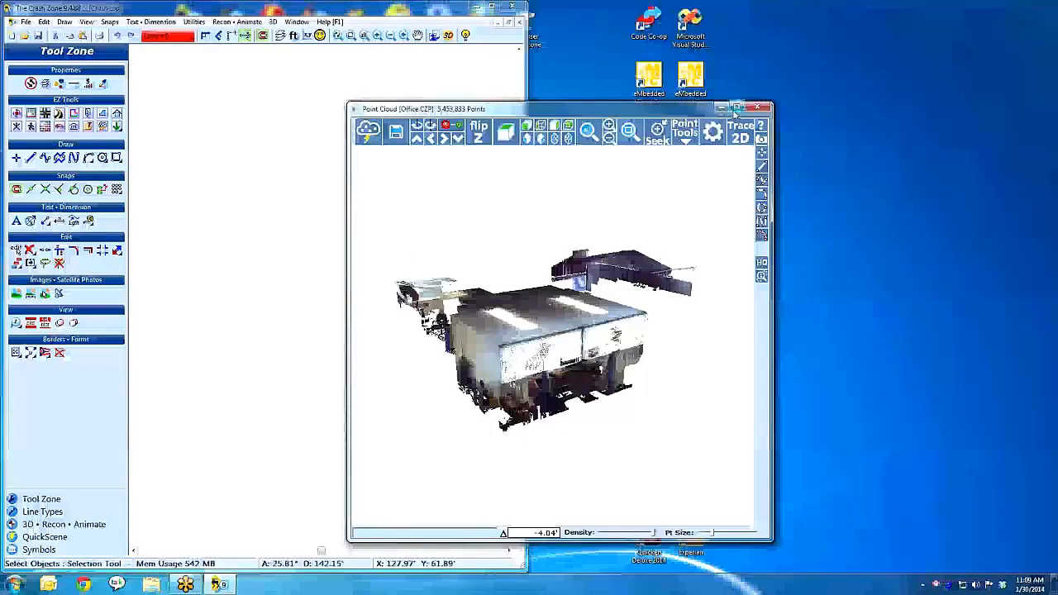
{"action": "left_click", "coordinate": [721, 106]}
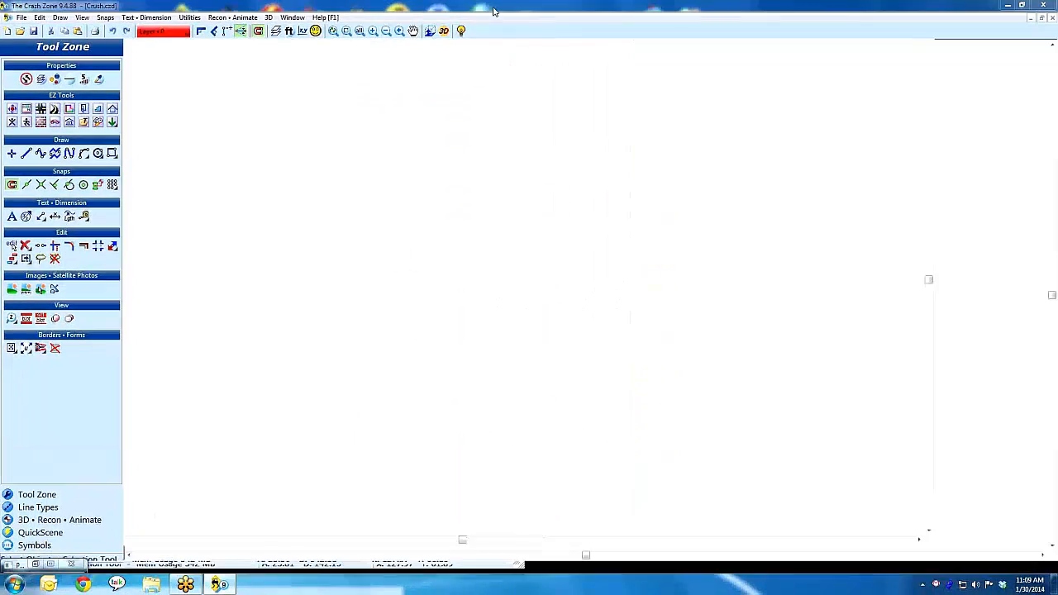
{"action": "left_click", "coordinate": [491, 7]}
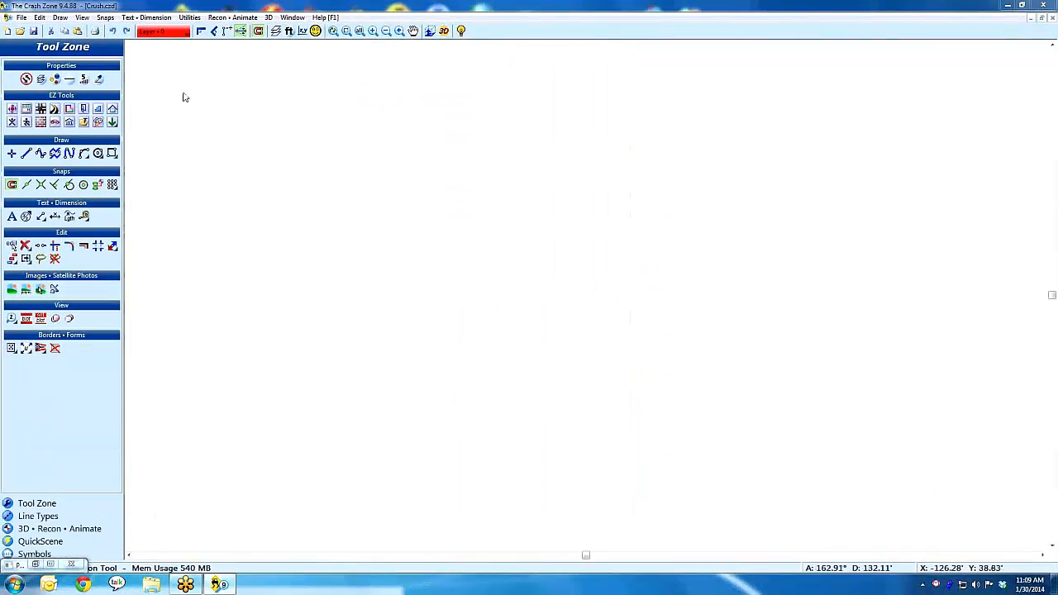
Open the Coordinate Data Table and review its Baseline, Triangulation, Formats and GPS Formats layouts.
{"action": "left_click", "coordinate": [26, 110]}
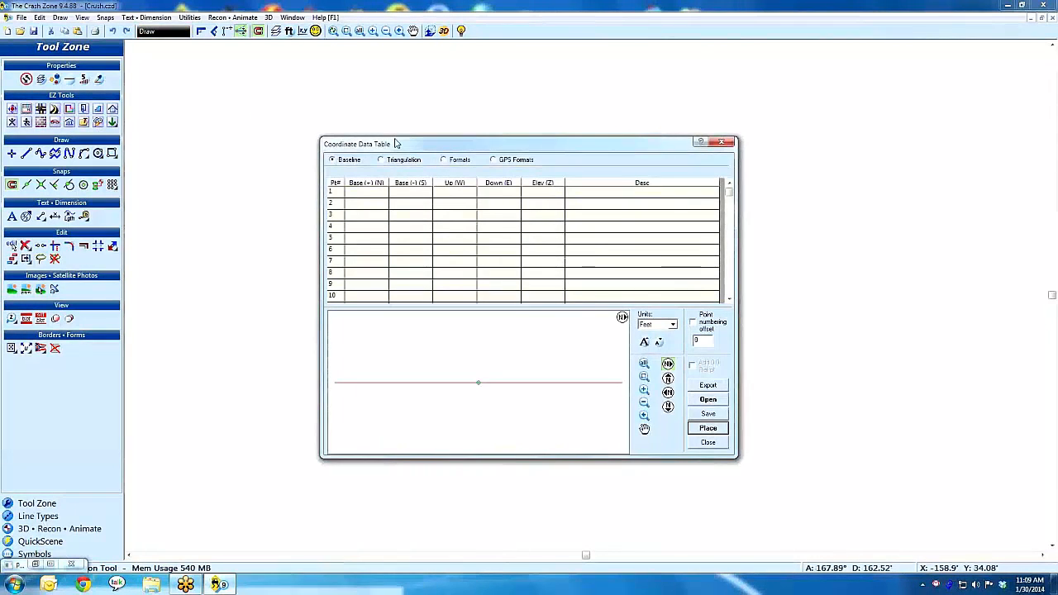
{"action": "left_click_drag", "start_coordinate": [395, 142], "coordinate": [377, 107]}
{"action": "left_click", "coordinate": [313, 124]}
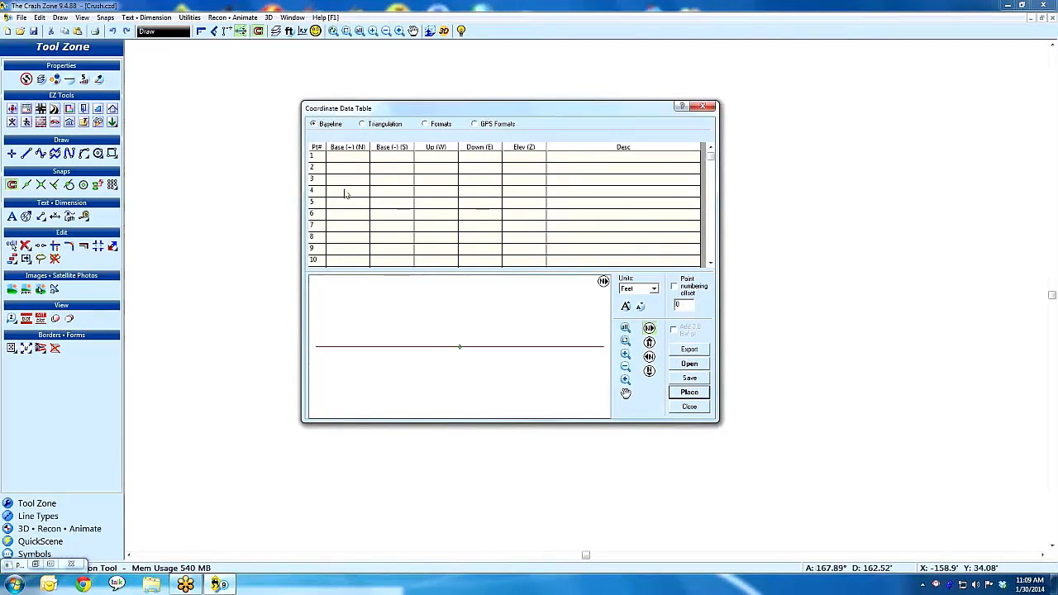
{"action": "left_click", "coordinate": [371, 125]}
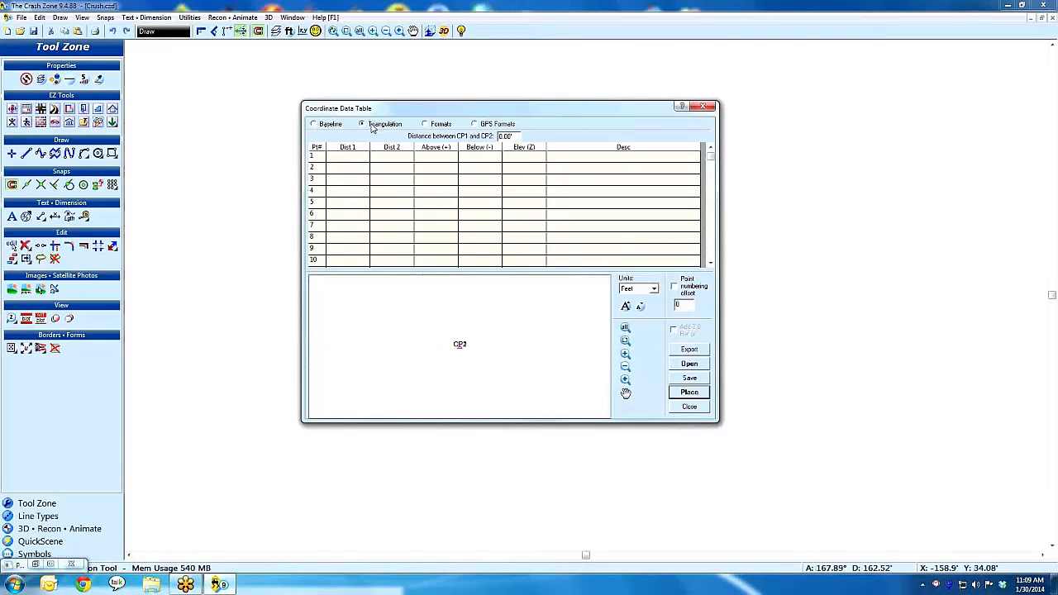
{"action": "left_click", "coordinate": [431, 125]}
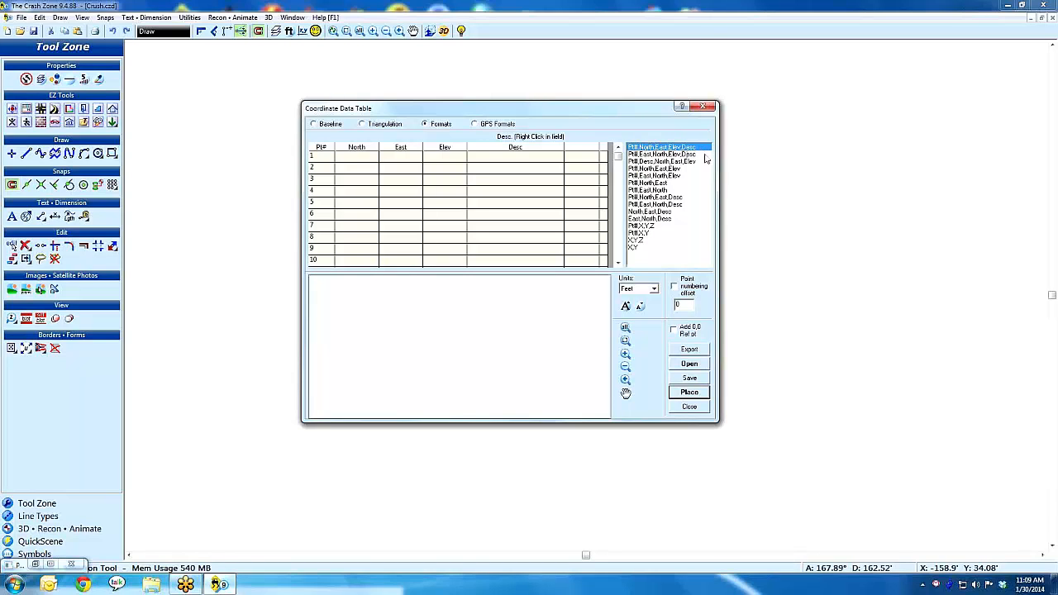
{"action": "left_click_drag", "start_coordinate": [613, 108], "coordinate": [596, 103]}
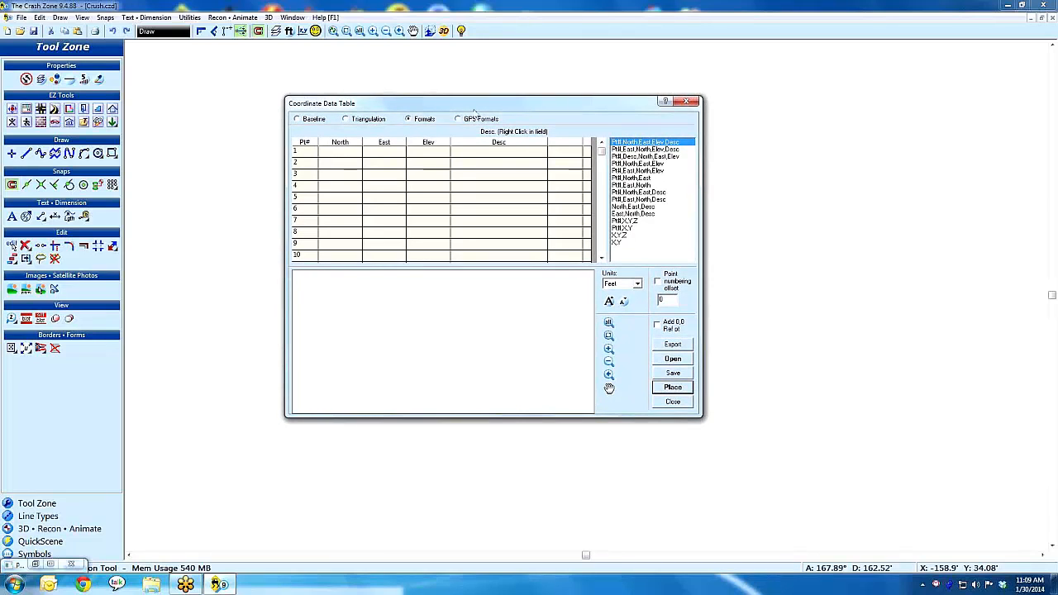
{"action": "left_click", "coordinate": [460, 119]}
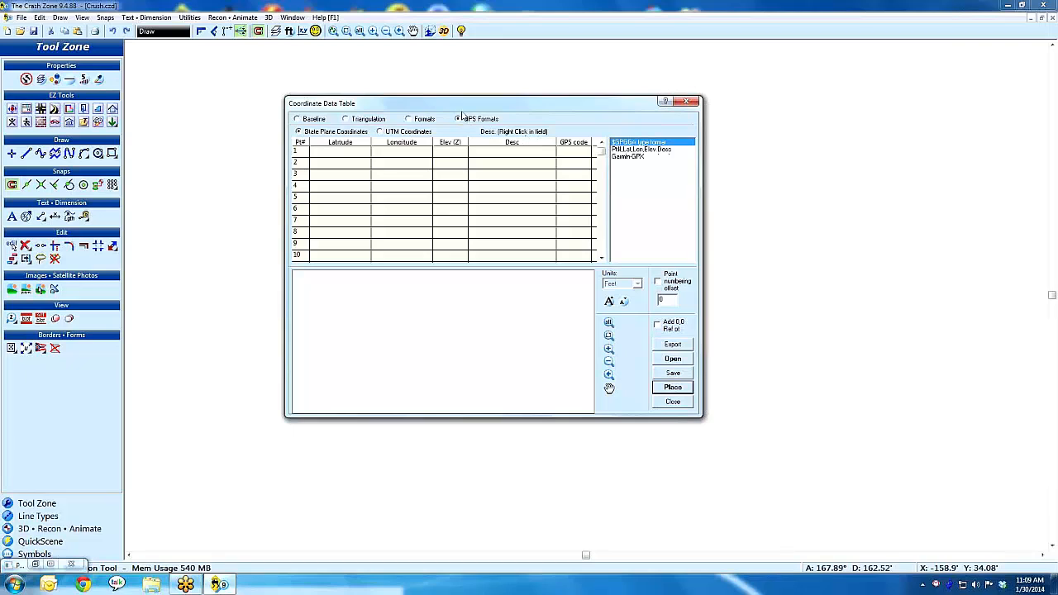
In the Baseline layout, enter point 1 with Base (+) 5, Up 2 and the description "room".
{"action": "left_click", "coordinate": [312, 120]}
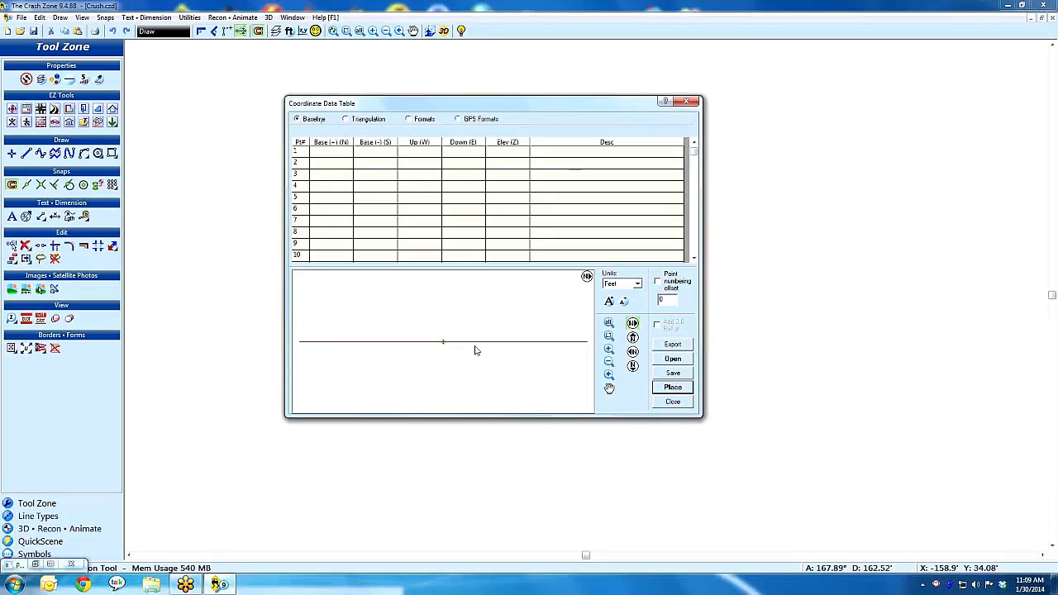
{"action": "left_click", "coordinate": [334, 153]}
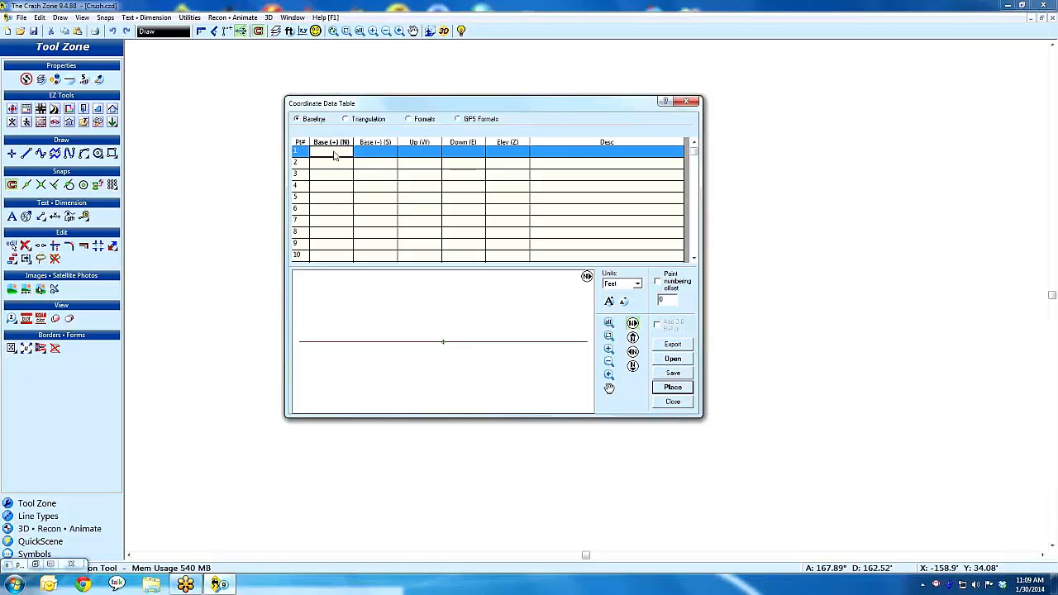
{"action": "type", "text": "5"}
{"action": "left_click", "coordinate": [416, 154]}
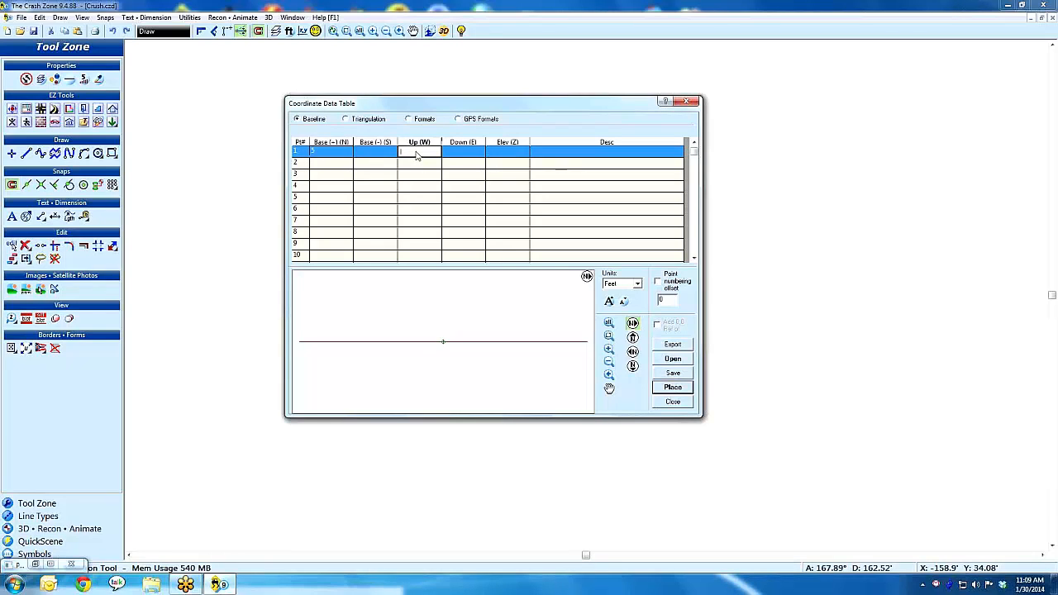
{"action": "type", "text": "2"}
{"action": "left_click", "coordinate": [560, 155]}
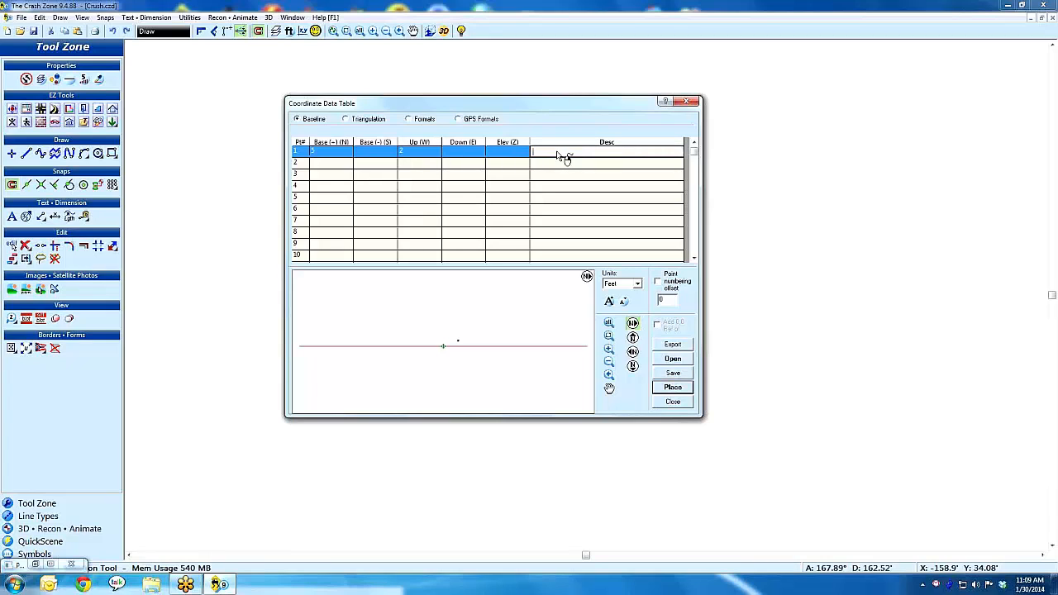
{"action": "type", "text": "rc"}
Enter point 2 with Base (+) 12 and Up 2, reusing the description "room".
{"action": "left_click", "coordinate": [337, 164]}
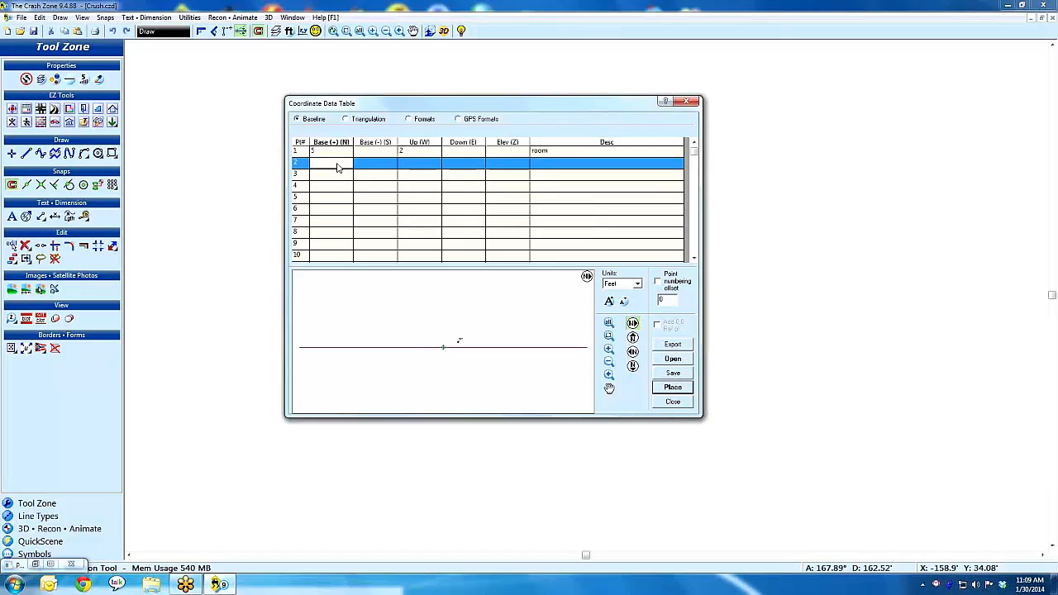
{"action": "type", "text": "12"}
{"action": "left_click", "coordinate": [426, 168]}
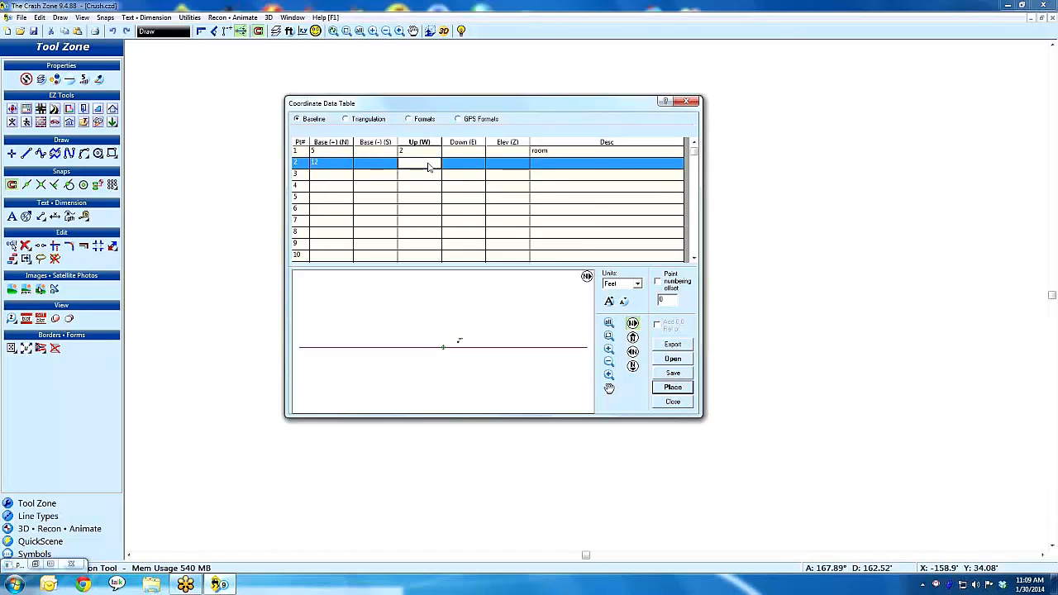
{"action": "type", "text": "2"}
{"action": "left_click", "coordinate": [546, 168]}
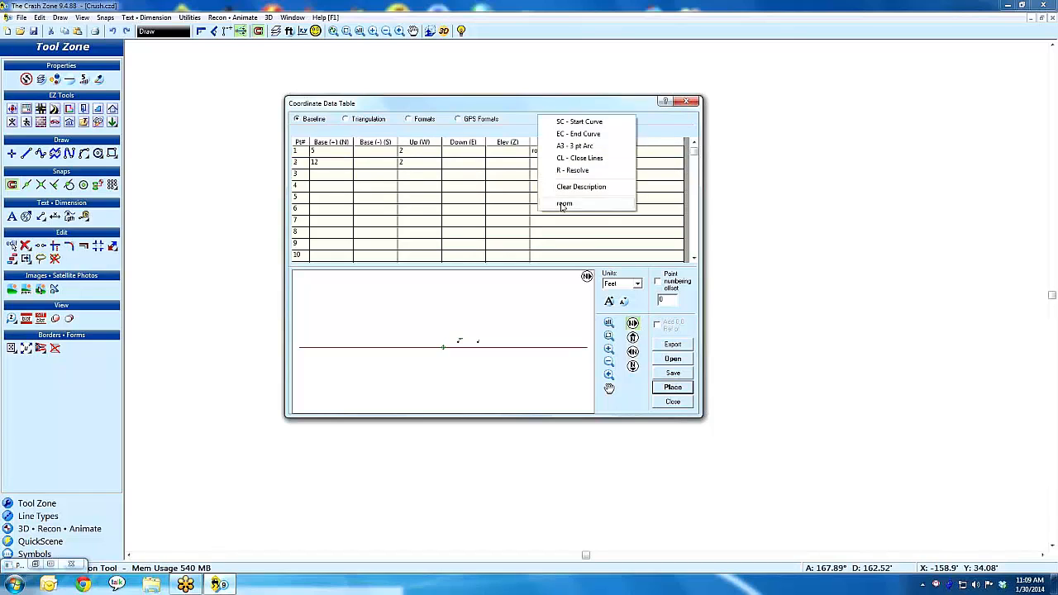
{"action": "left_click", "coordinate": [565, 206]}
Enlarge the point labels in the table's preview so the room line's numbers and descriptions are readable.
{"action": "scroll", "coordinate": [475, 352], "scroll_direction": "up", "scroll_amount": 2}
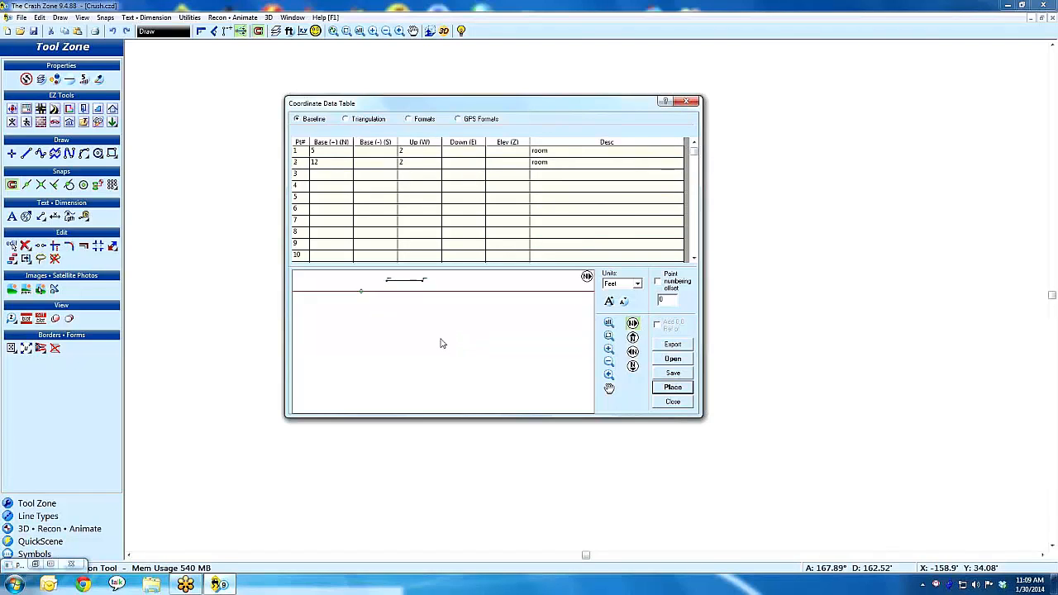
{"action": "scroll", "coordinate": [443, 346], "scroll_direction": "up", "scroll_amount": 1}
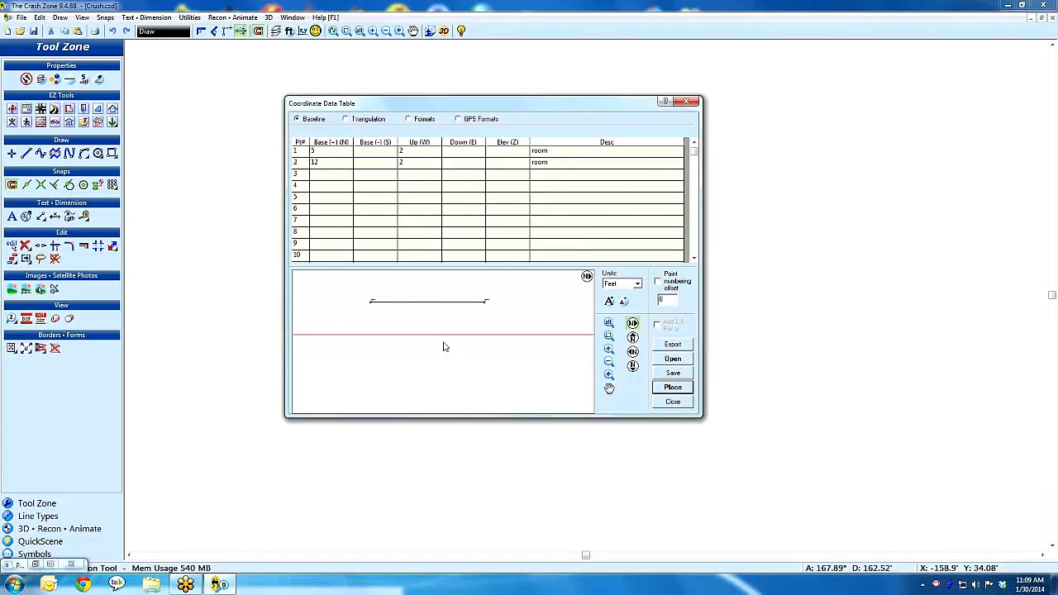
{"action": "left_click", "coordinate": [609, 301]}
{"action": "scroll", "coordinate": [444, 324], "scroll_direction": "down", "scroll_amount": 1}
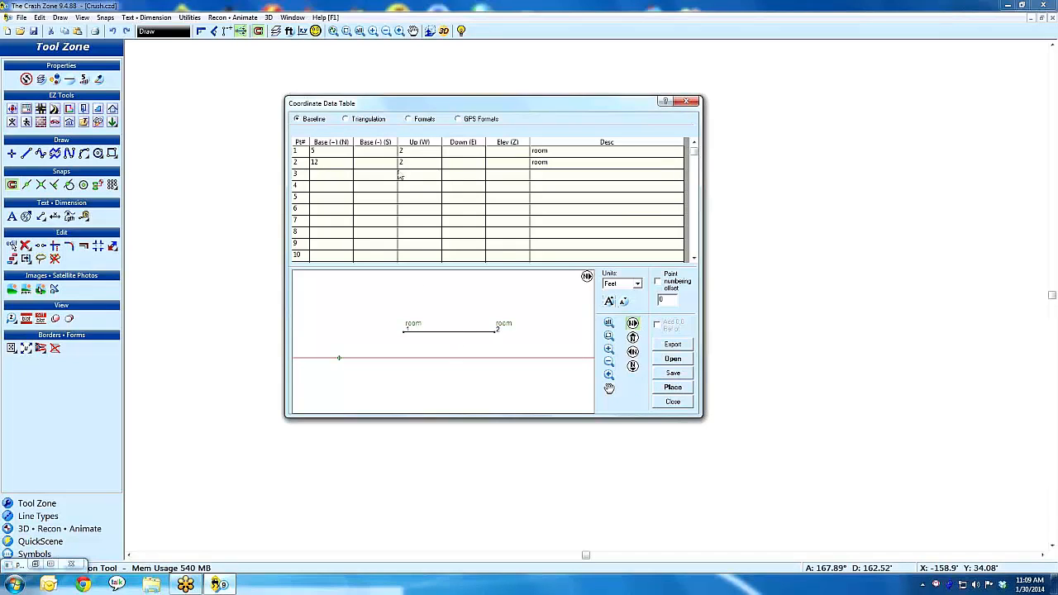
Enter point 3 with Base (+) 12 and Up 10, reusing the description "room".
{"action": "left_click", "coordinate": [326, 175]}
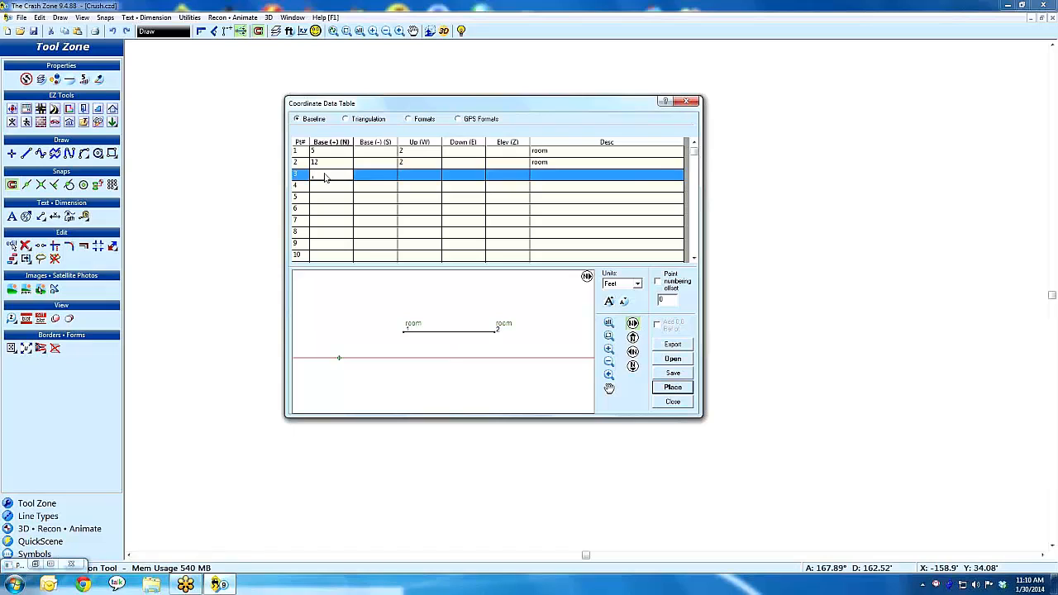
{"action": "type", "text": "12"}
{"action": "left_click", "coordinate": [409, 177]}
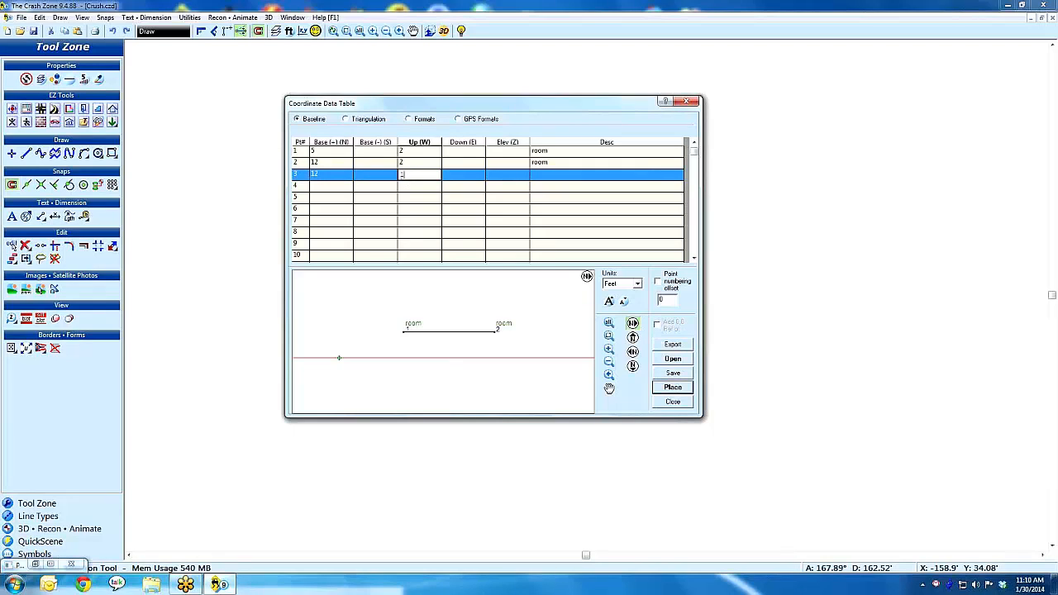
{"action": "type", "text": "10"}
{"action": "right_click", "coordinate": [554, 177]}
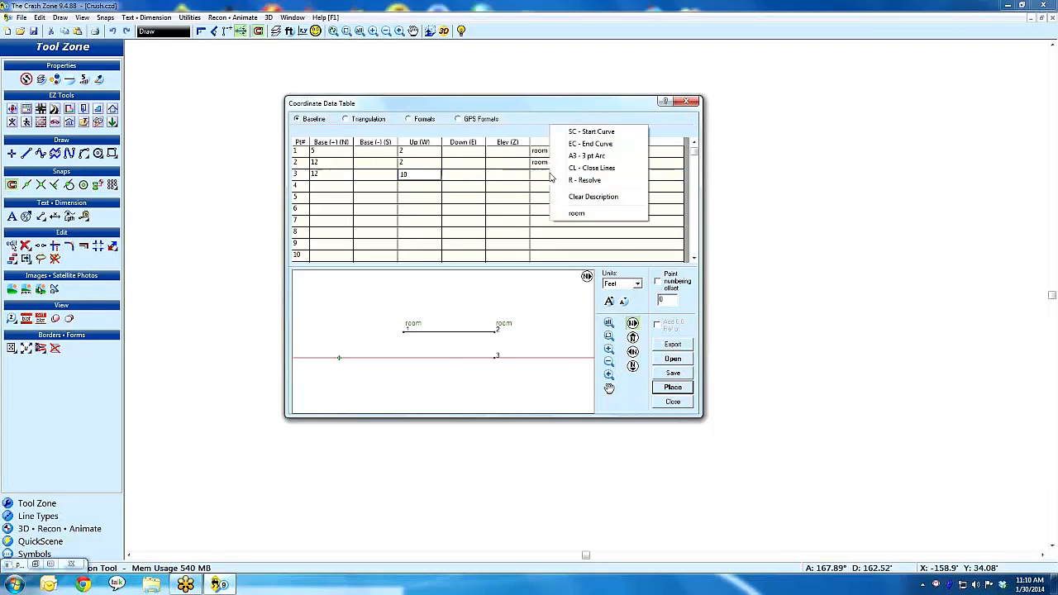
{"action": "left_click", "coordinate": [578, 217]}
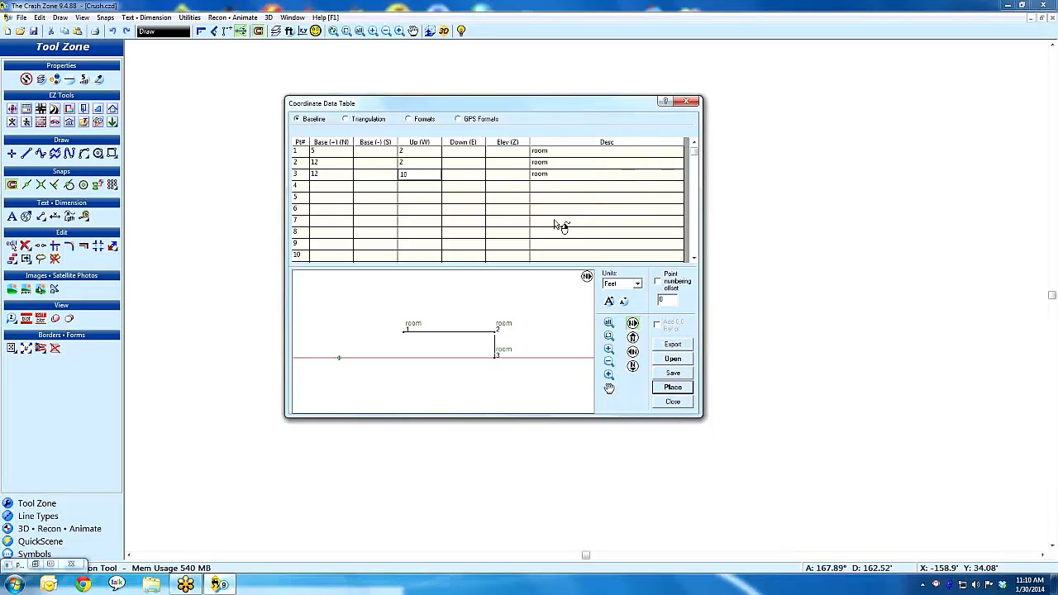
Add the R - Resolve code to point 3's description to close the room outline into a rectangle.
{"action": "left_click", "coordinate": [568, 181]}
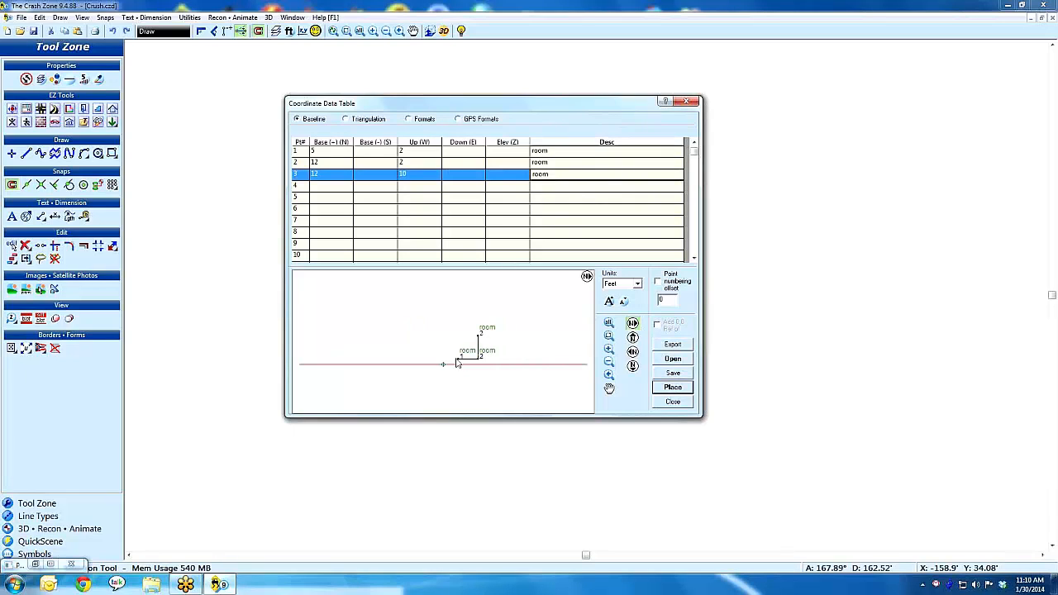
{"action": "scroll", "coordinate": [477, 353], "scroll_direction": "up", "scroll_amount": 3}
{"action": "scroll", "coordinate": [426, 342], "scroll_direction": "up", "scroll_amount": 1}
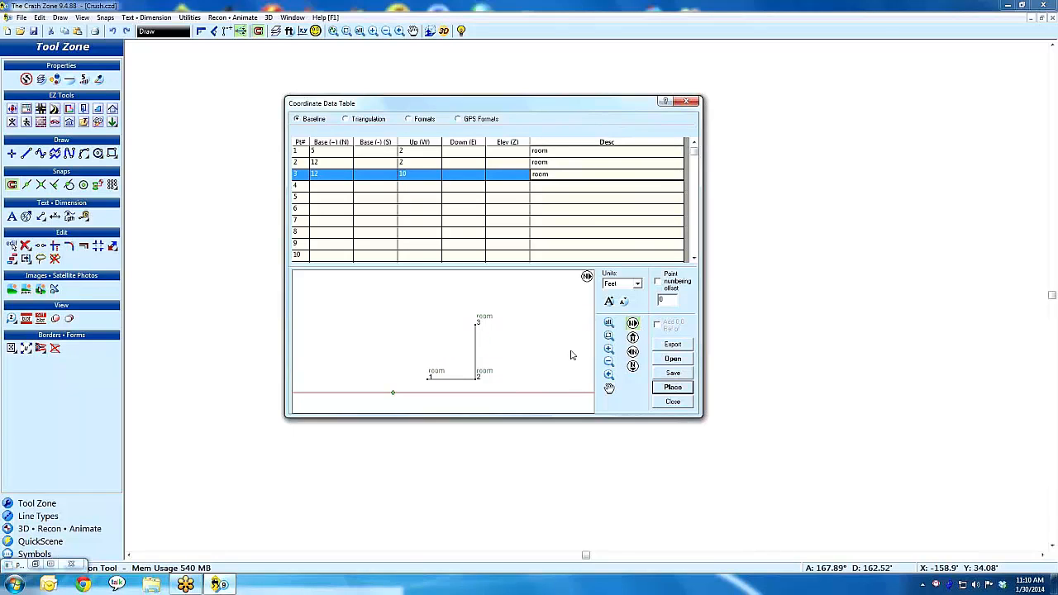
{"action": "right_click", "coordinate": [564, 181]}
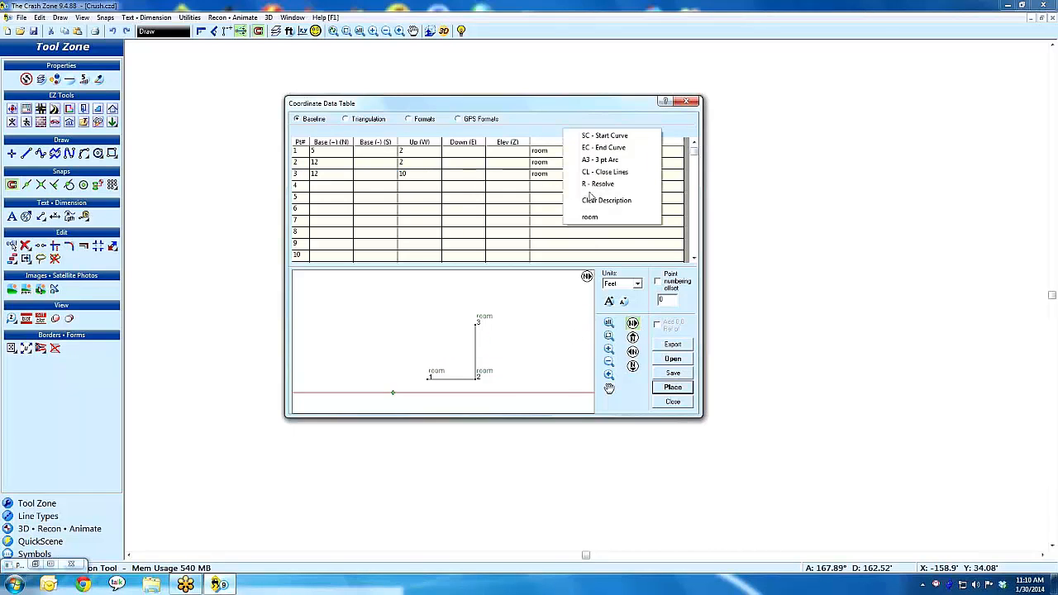
{"action": "left_click", "coordinate": [596, 184]}
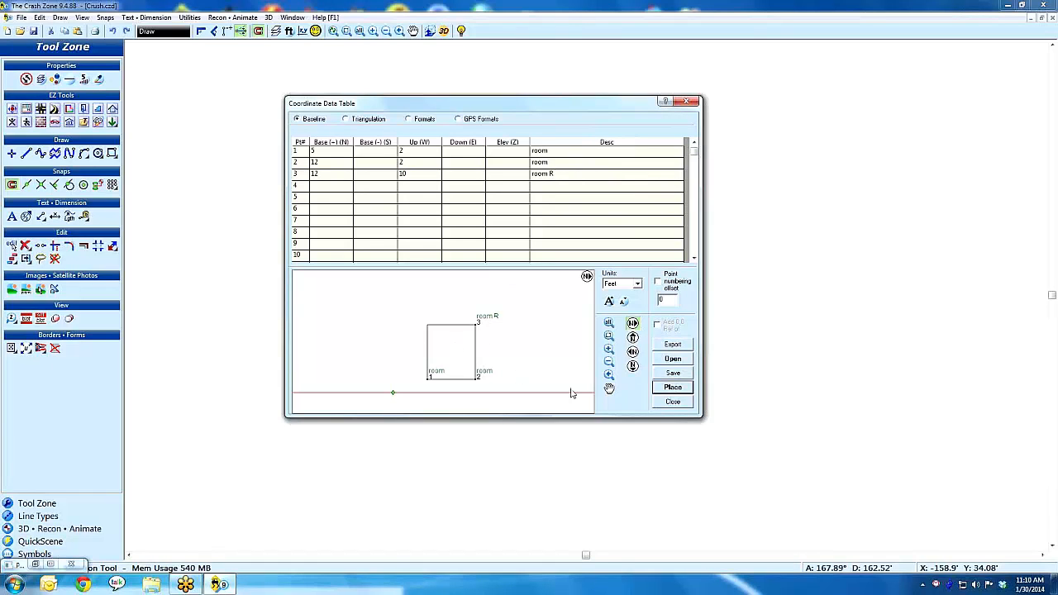
Place the room points in the drawing without saving the table data, and delete the baseline.
{"action": "left_click", "coordinate": [673, 400]}
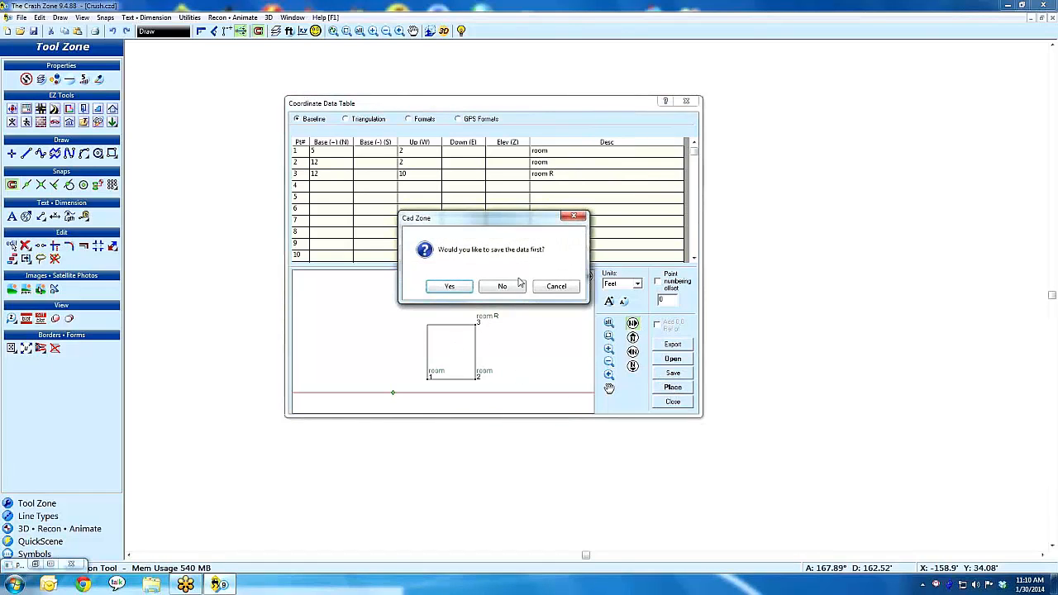
{"action": "left_click", "coordinate": [502, 286]}
{"action": "left_click", "coordinate": [533, 343]}
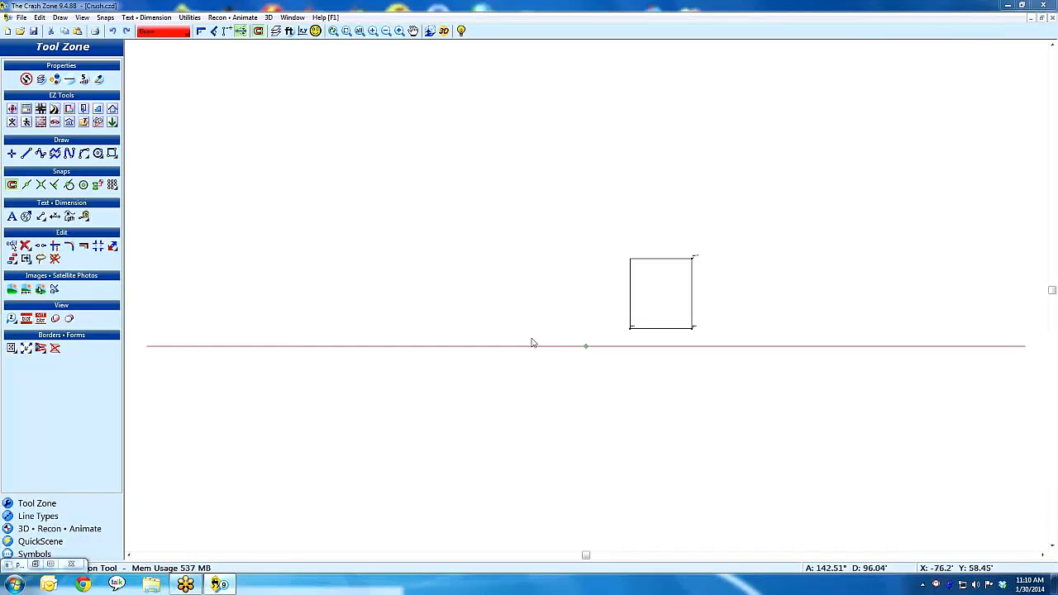
{"action": "left_click", "coordinate": [519, 346]}
{"action": "key", "text": "Delete"}
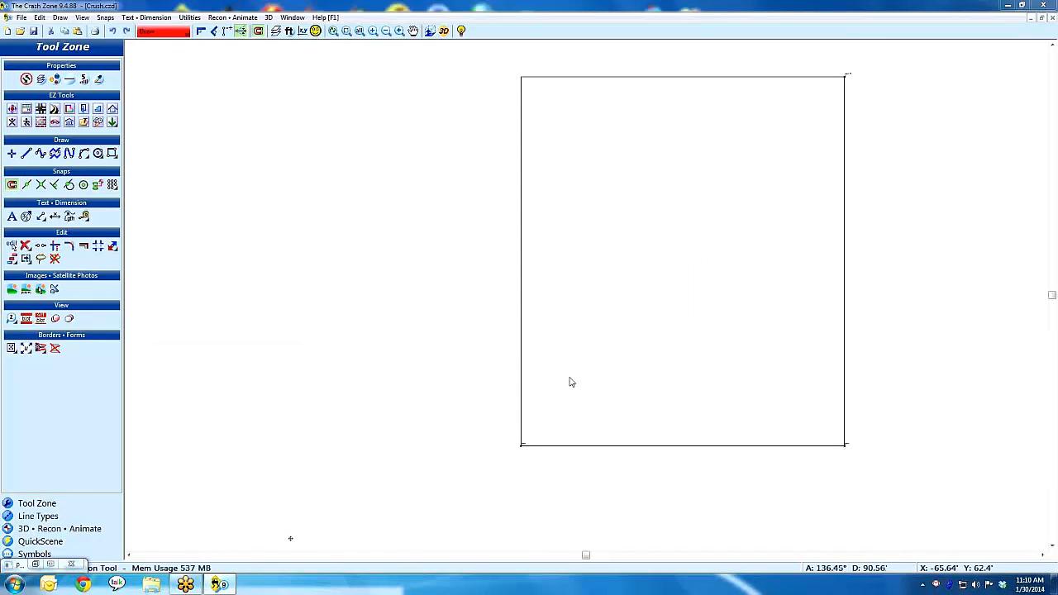
Increase the label height of the placed room points to 0.21.
{"action": "double_click", "coordinate": [524, 449]}
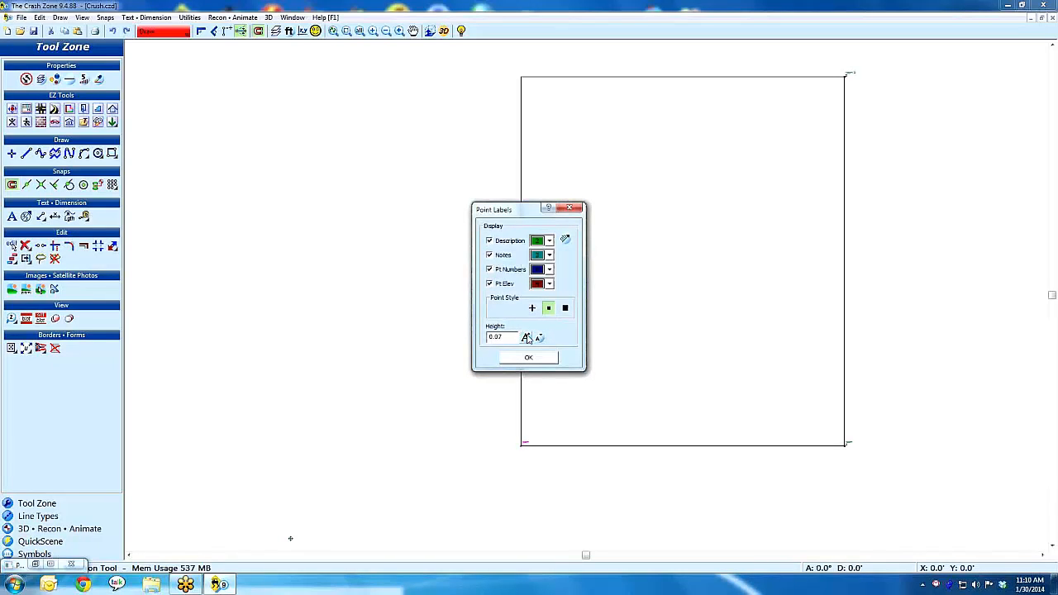
{"action": "left_click_drag", "start_coordinate": [526, 338], "coordinate": [526, 338]}
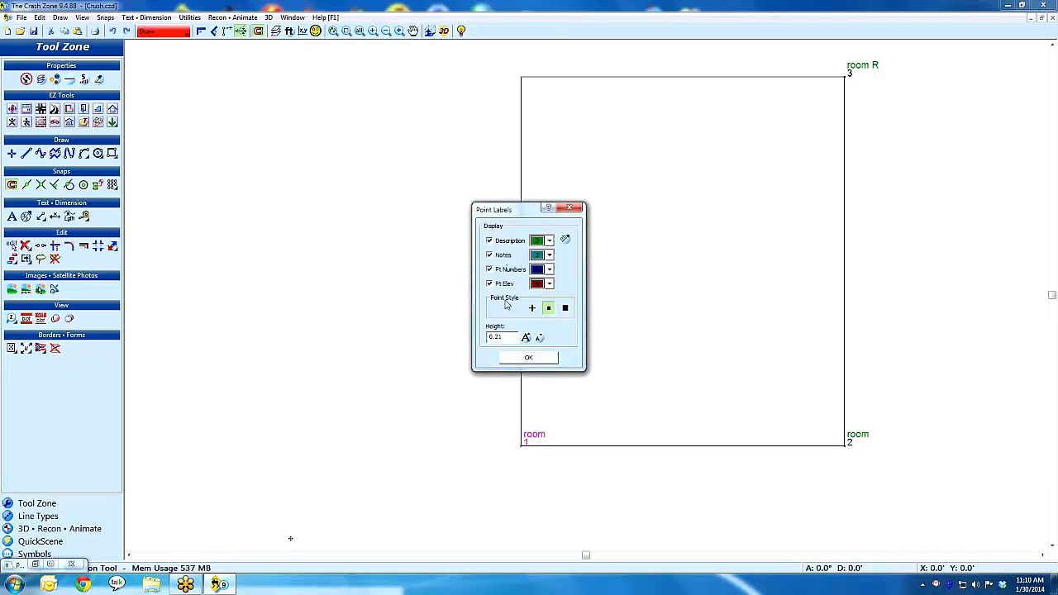
{"action": "left_click", "coordinate": [529, 357]}
{"action": "scroll", "coordinate": [585, 299], "scroll_direction": "down", "scroll_amount": 1}
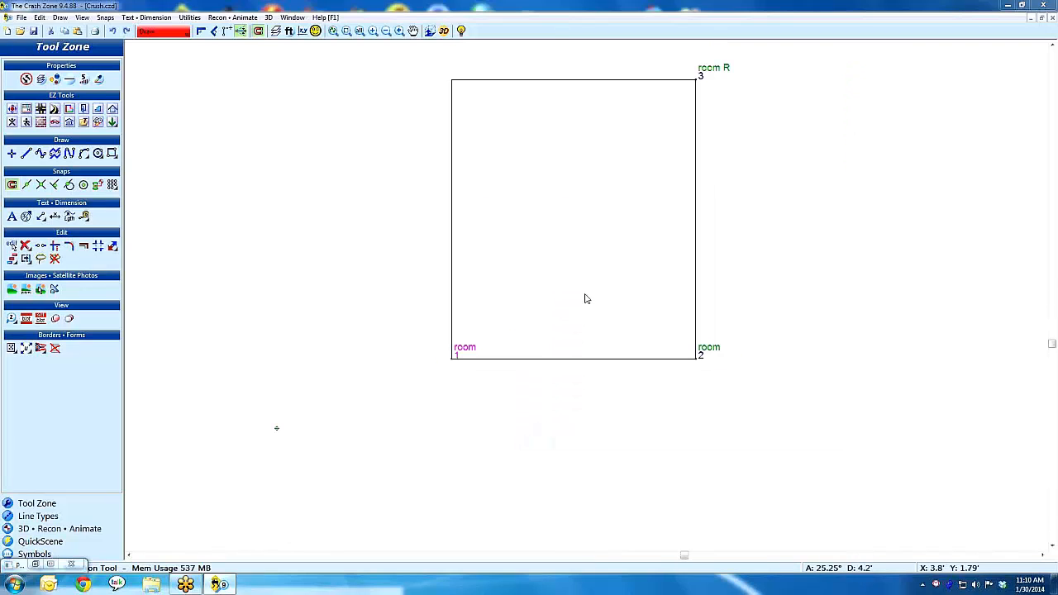
{"action": "left_click", "coordinate": [411, 265]}
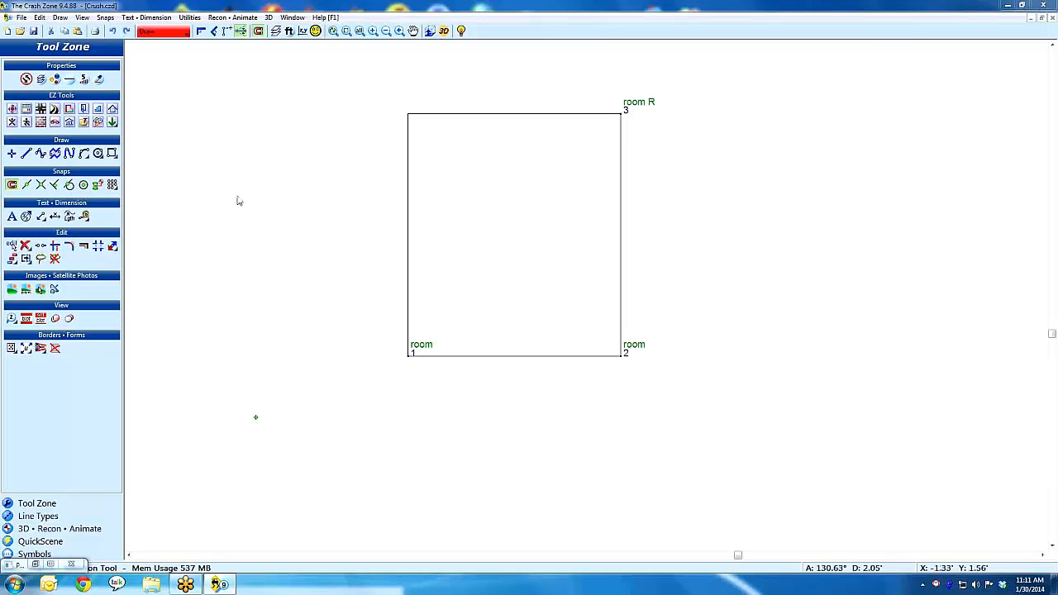
Draw a tilted 3-point rectangle in red below and to the right of the room, with its long side about 5.8 ft.
{"action": "scroll", "coordinate": [581, 300], "scroll_direction": "down", "scroll_amount": 4}
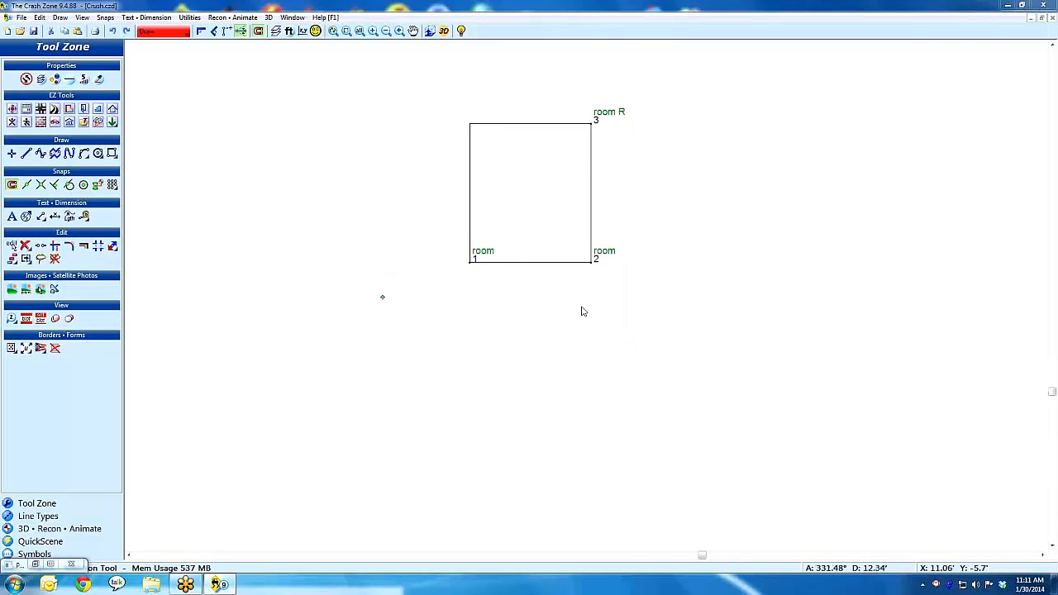
{"action": "left_click", "coordinate": [112, 157]}
{"action": "left_click", "coordinate": [162, 175]}
{"action": "left_click", "coordinate": [730, 345]}
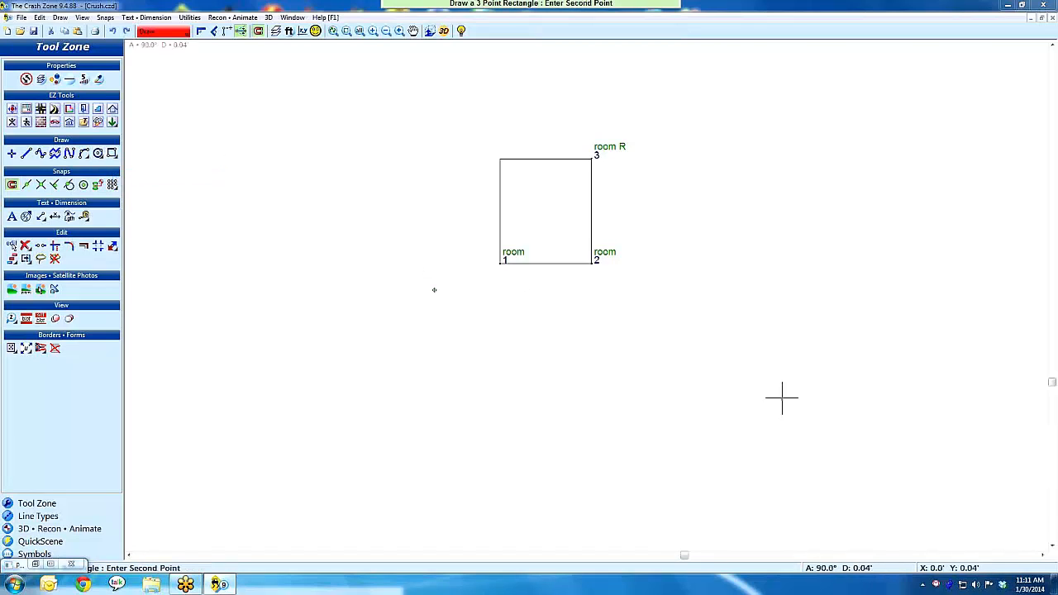
{"action": "left_click", "coordinate": [780, 399]}
{"action": "left_click", "coordinate": [792, 330]}
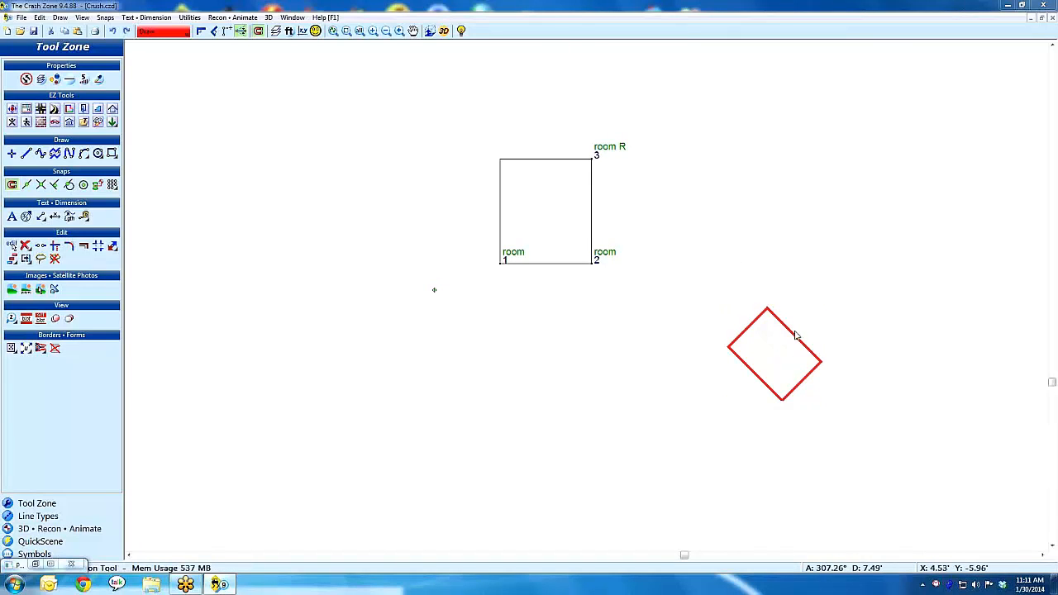
{"action": "left_click", "coordinate": [21, 17]}
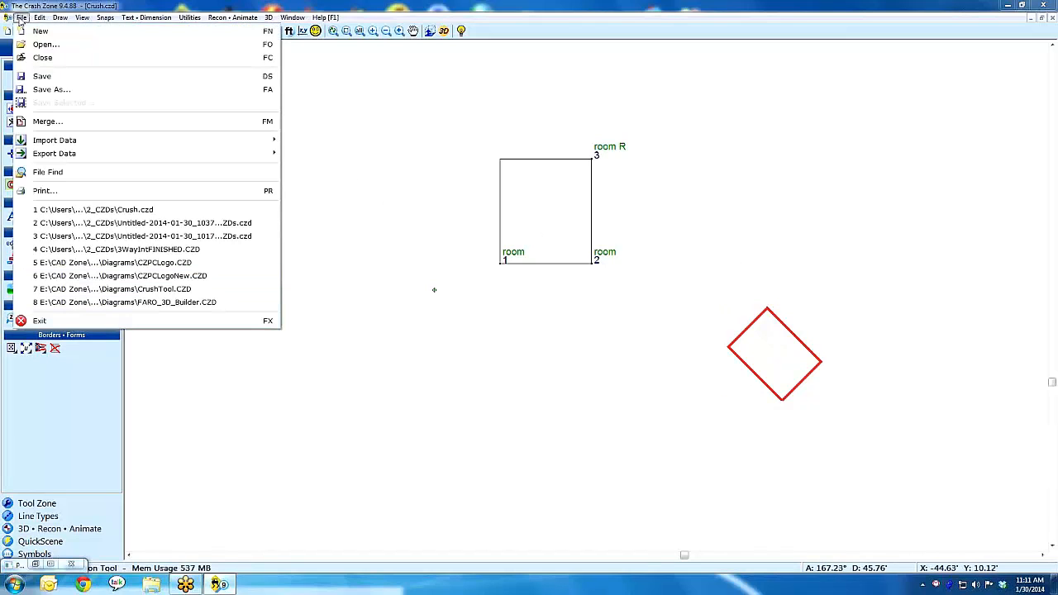
{"action": "left_click", "coordinate": [328, 125]}
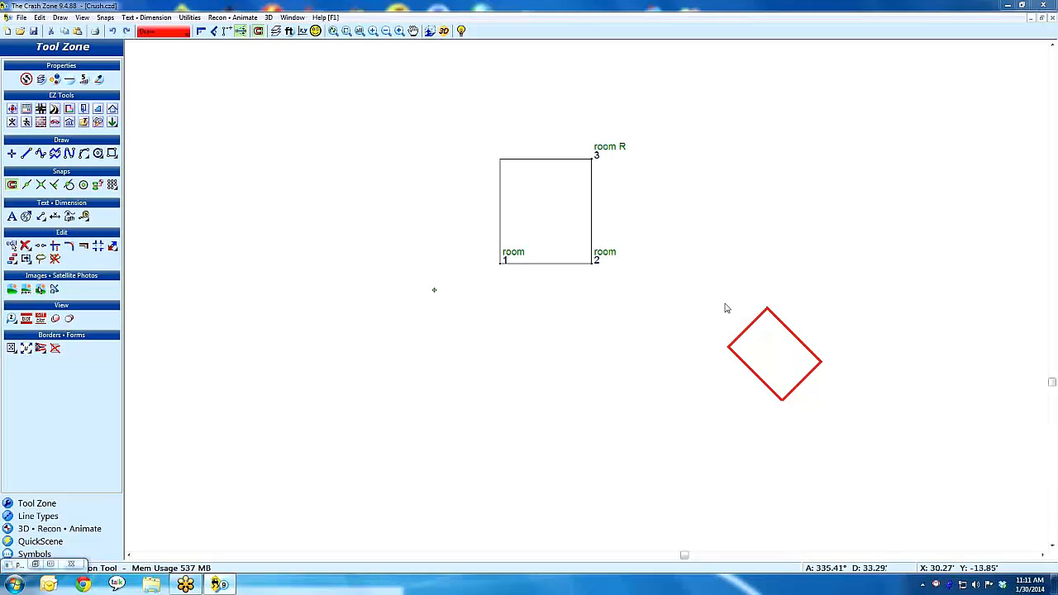
Align the red rectangle to the room by common points, matching its long upper edge to the room's top edge from the upper-left corner.
{"action": "left_click", "coordinate": [781, 318]}
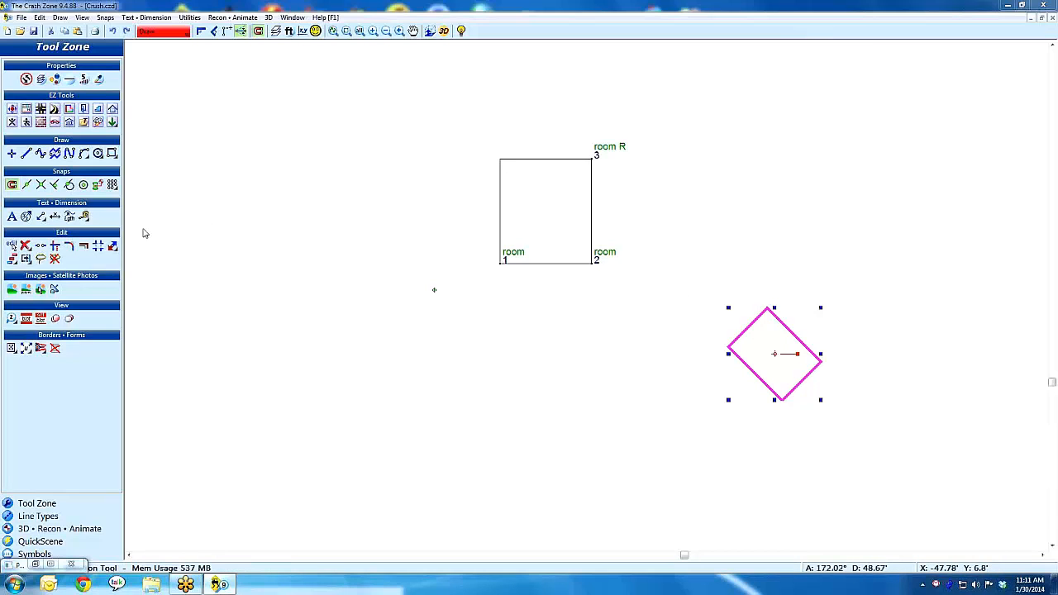
{"action": "left_click", "coordinate": [113, 247]}
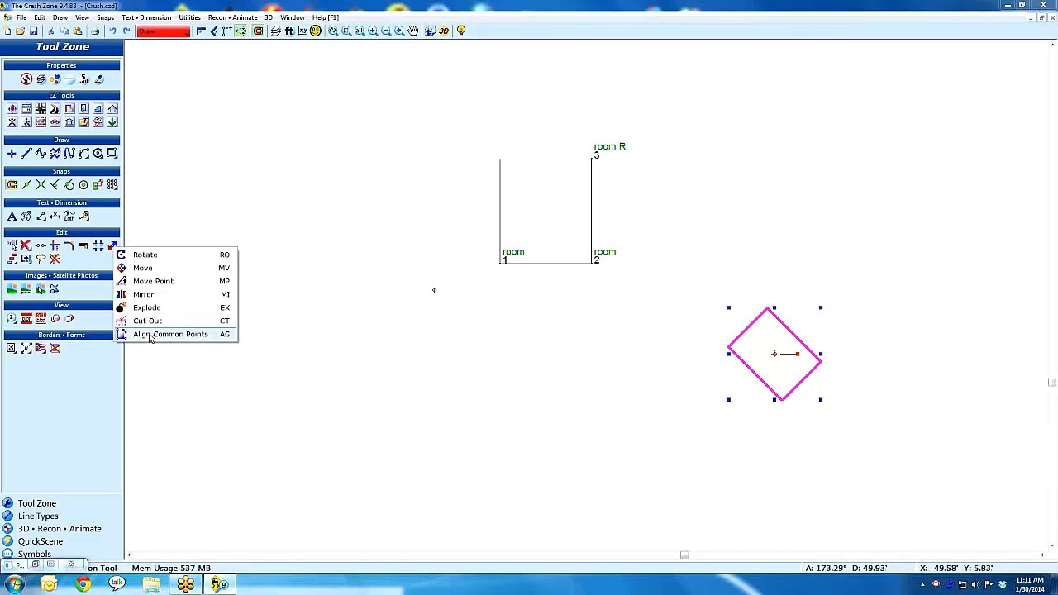
{"action": "left_click", "coordinate": [153, 334]}
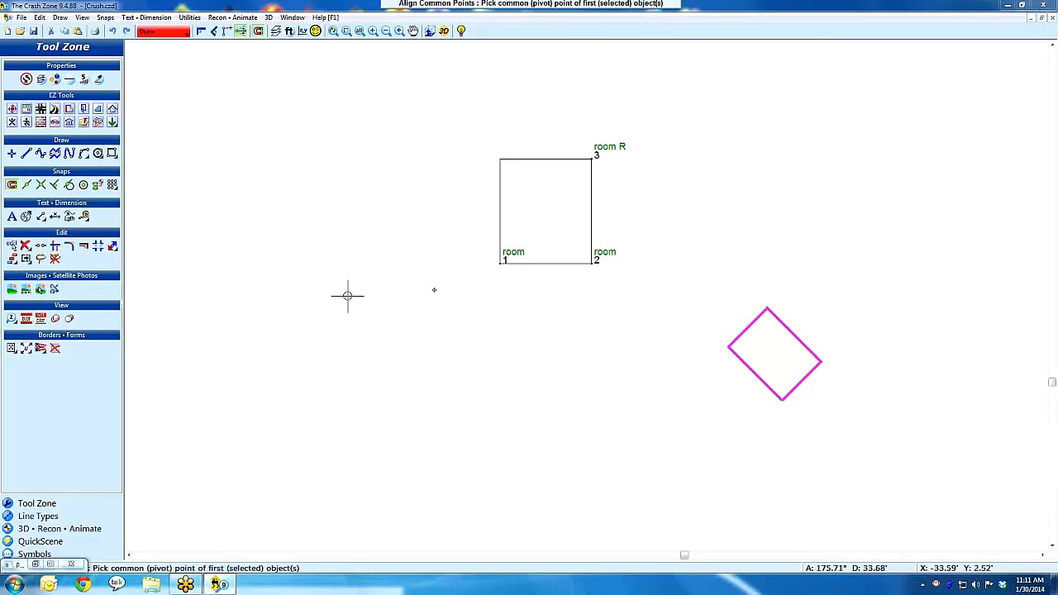
{"action": "left_click", "coordinate": [768, 308]}
{"action": "left_click", "coordinate": [819, 360]}
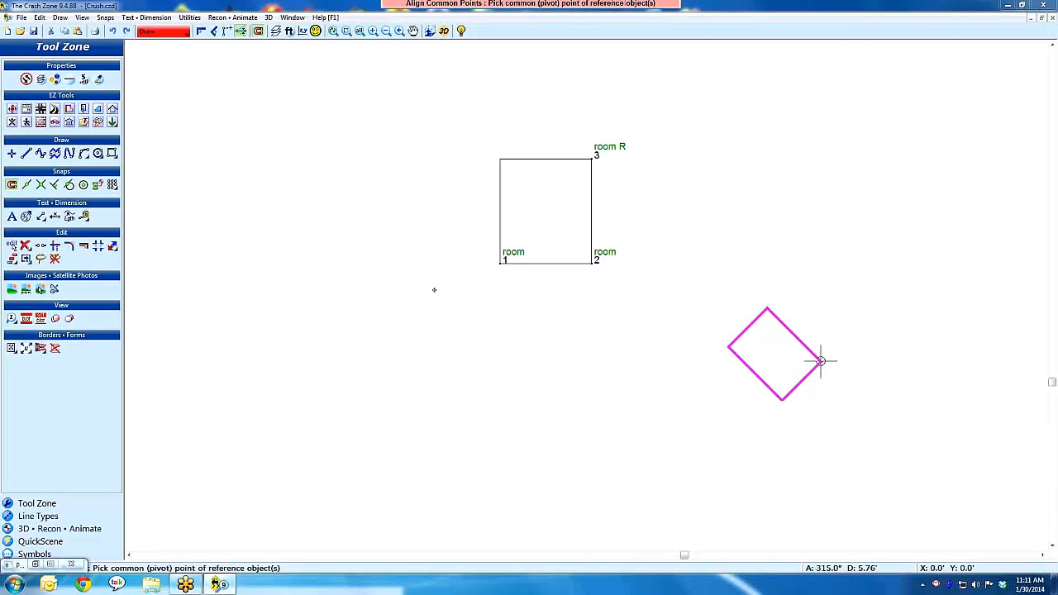
{"action": "left_click", "coordinate": [500, 159]}
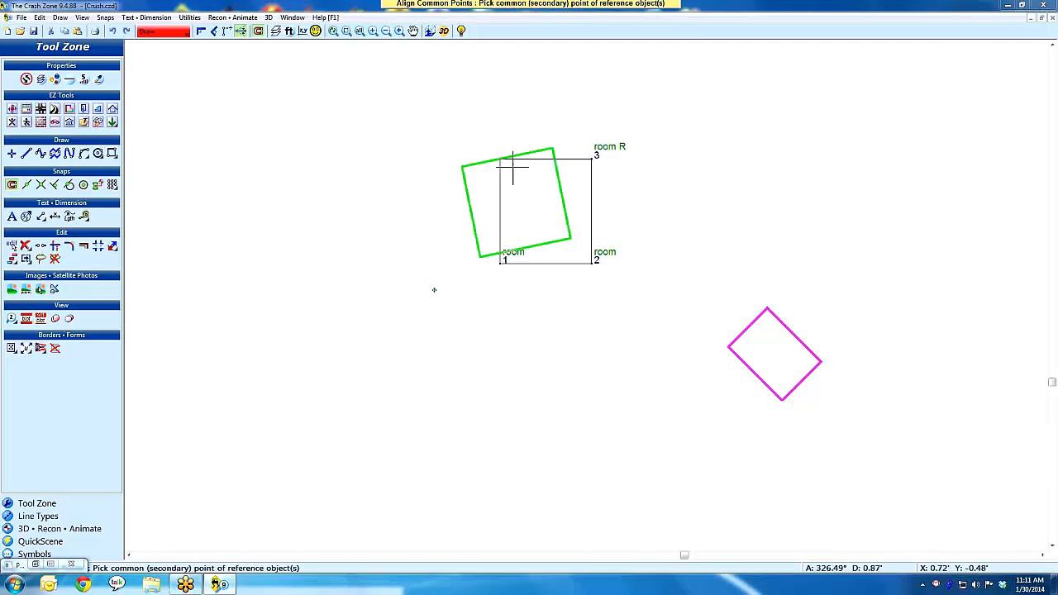
{"action": "left_click", "coordinate": [568, 159]}
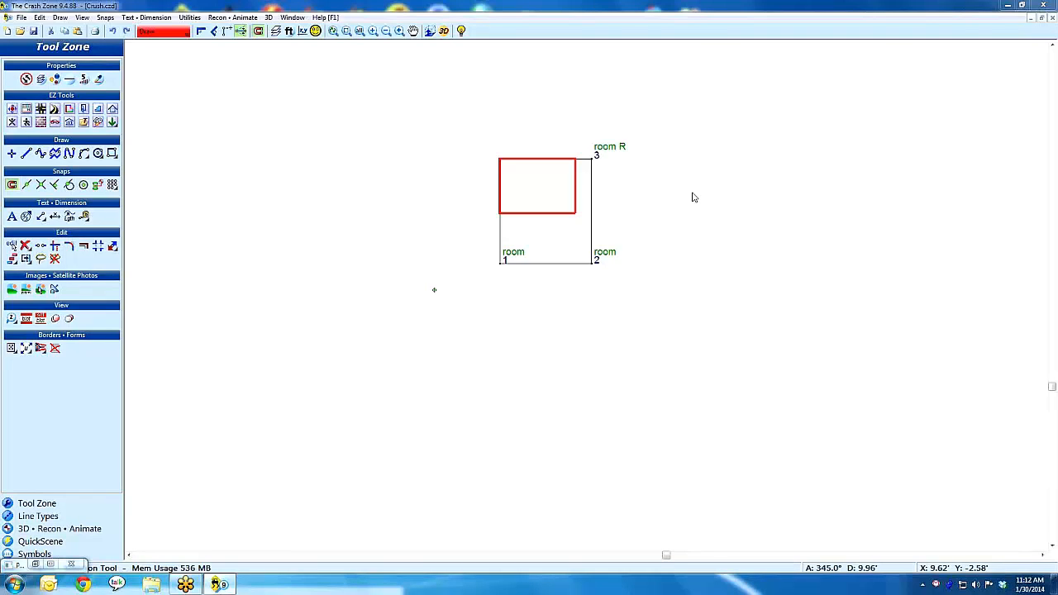
{"action": "scroll", "coordinate": [694, 198], "scroll_direction": "up", "scroll_amount": 3}
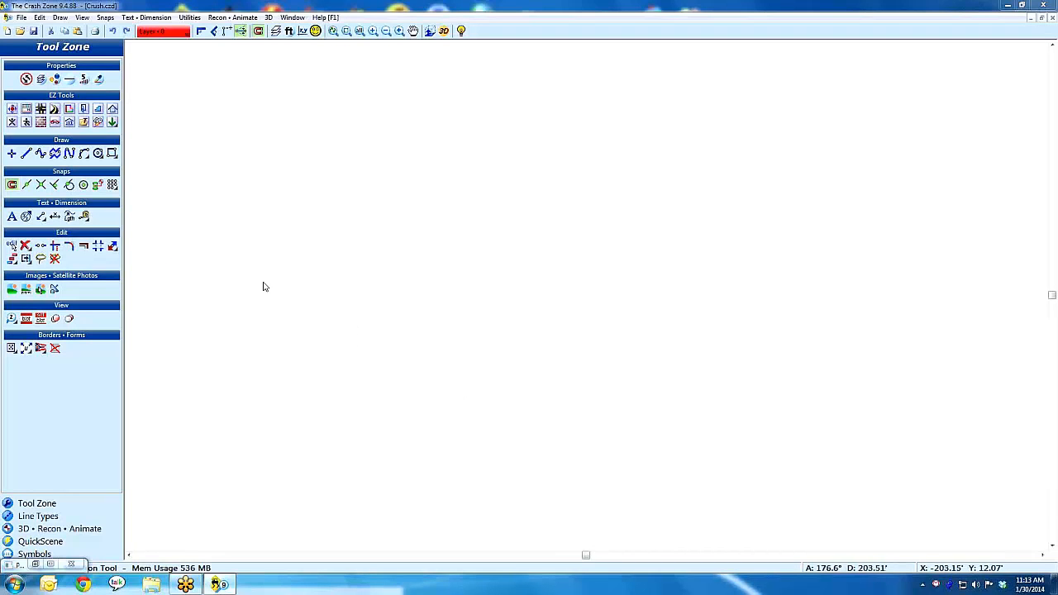
Place the green Houston 59 North sign JPG image in a large rectangular area of the empty drawing.
{"action": "left_click", "coordinate": [12, 289]}
{"action": "left_click", "coordinate": [283, 406]}
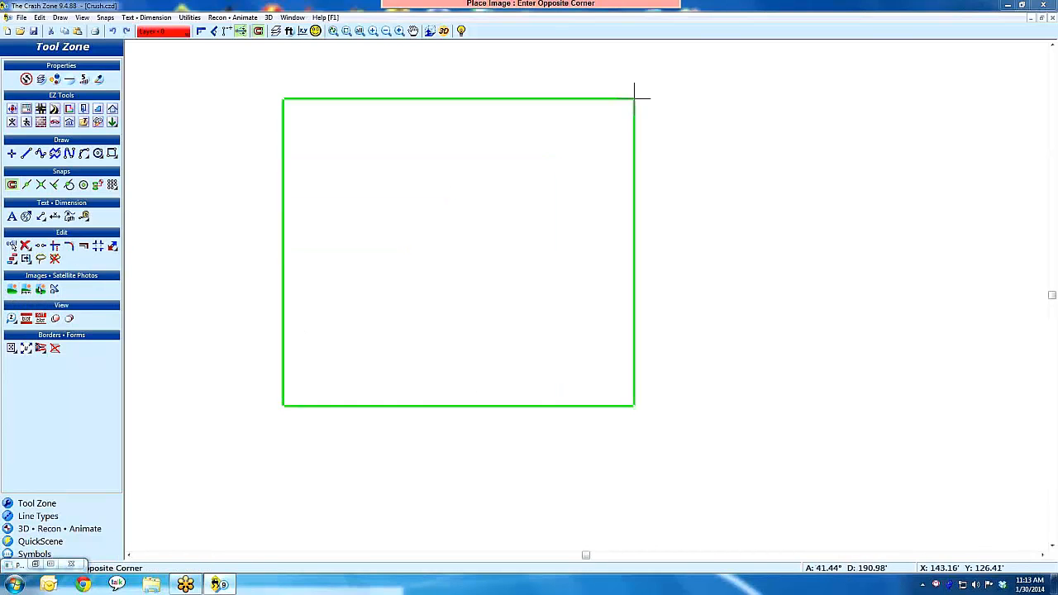
{"action": "left_click", "coordinate": [684, 75]}
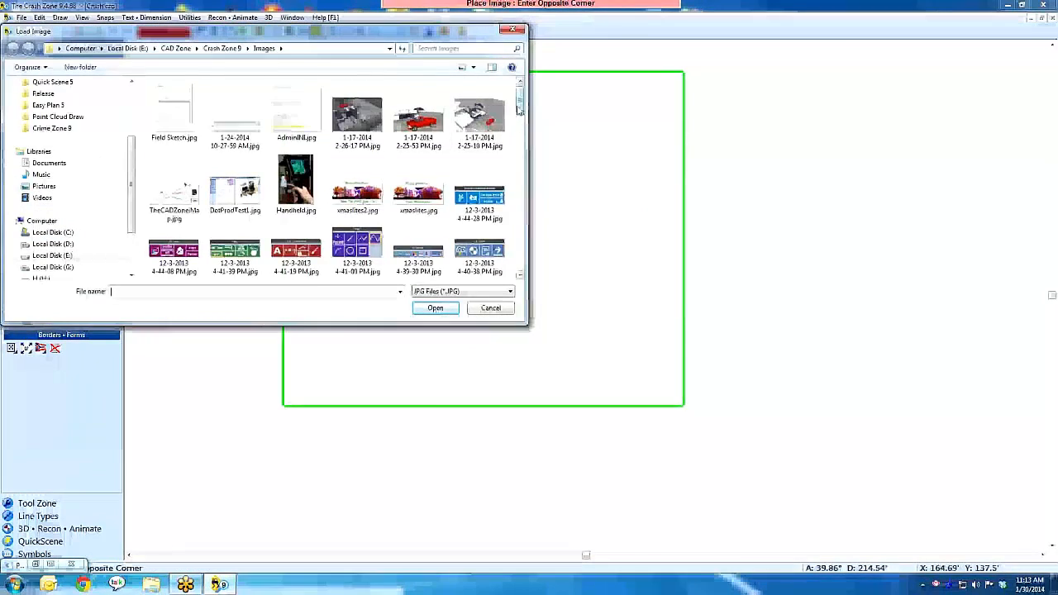
{"action": "left_click_drag", "start_coordinate": [519, 101], "coordinate": [520, 151]}
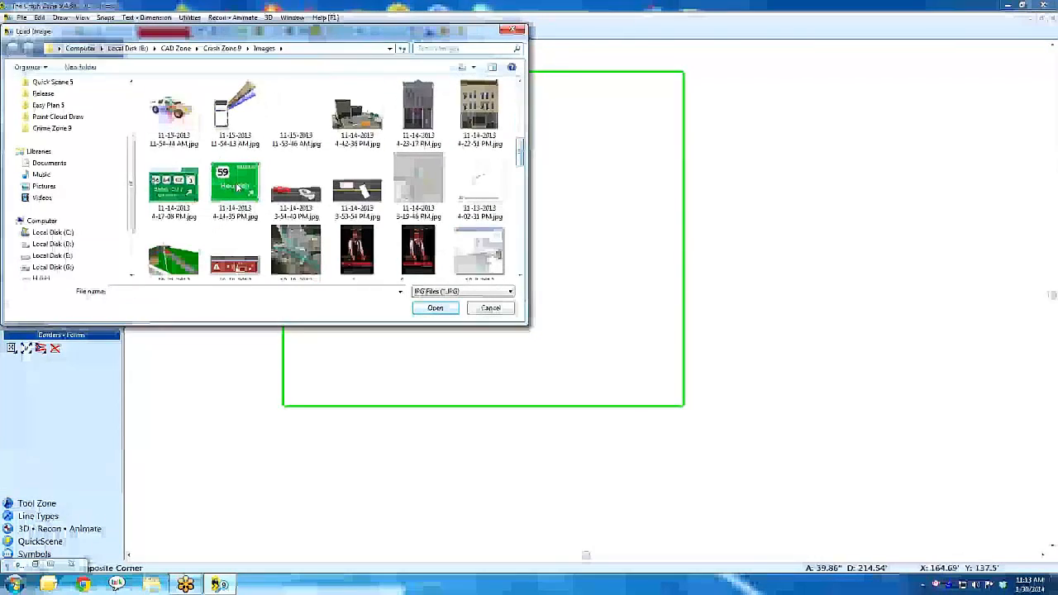
{"action": "double_click", "coordinate": [235, 183]}
{"action": "scroll", "coordinate": [578, 238], "scroll_direction": "down", "scroll_amount": 2}
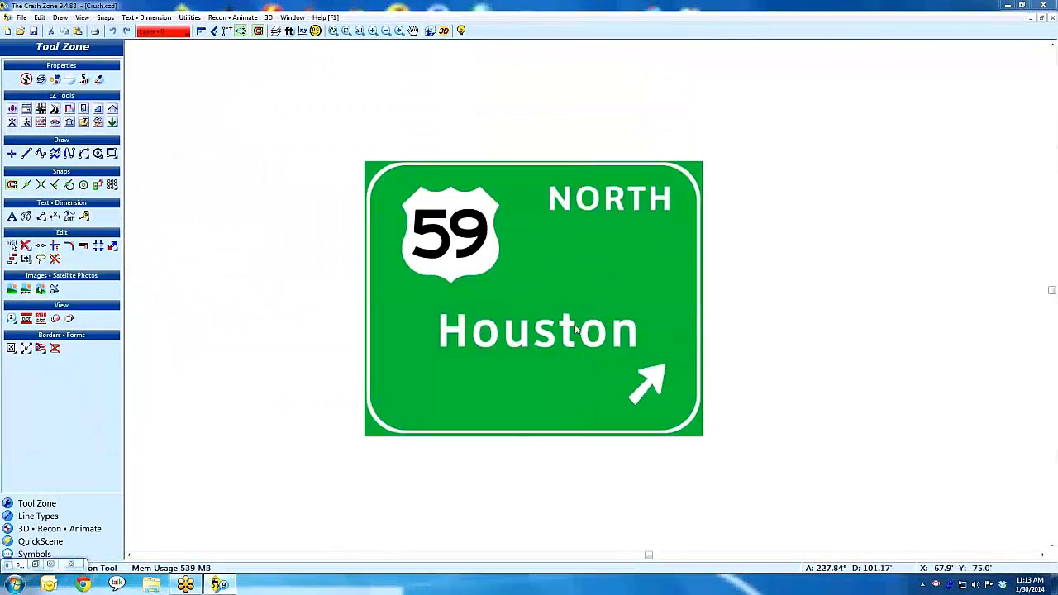
{"action": "left_click", "coordinate": [602, 253]}
{"action": "left_click", "coordinate": [742, 264]}
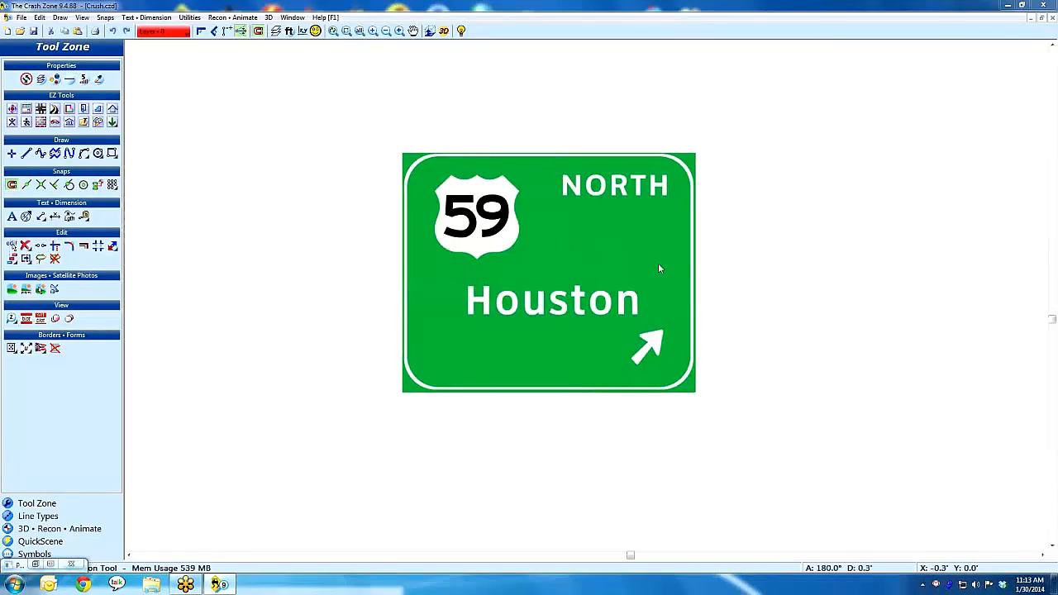
Add an aligned linear dimension in red along the lower edge of the sign image.
{"action": "left_click", "coordinate": [573, 260]}
{"action": "left_click_drag", "start_coordinate": [578, 269], "coordinate": [478, 245]}
{"action": "left_click", "coordinate": [678, 300]}
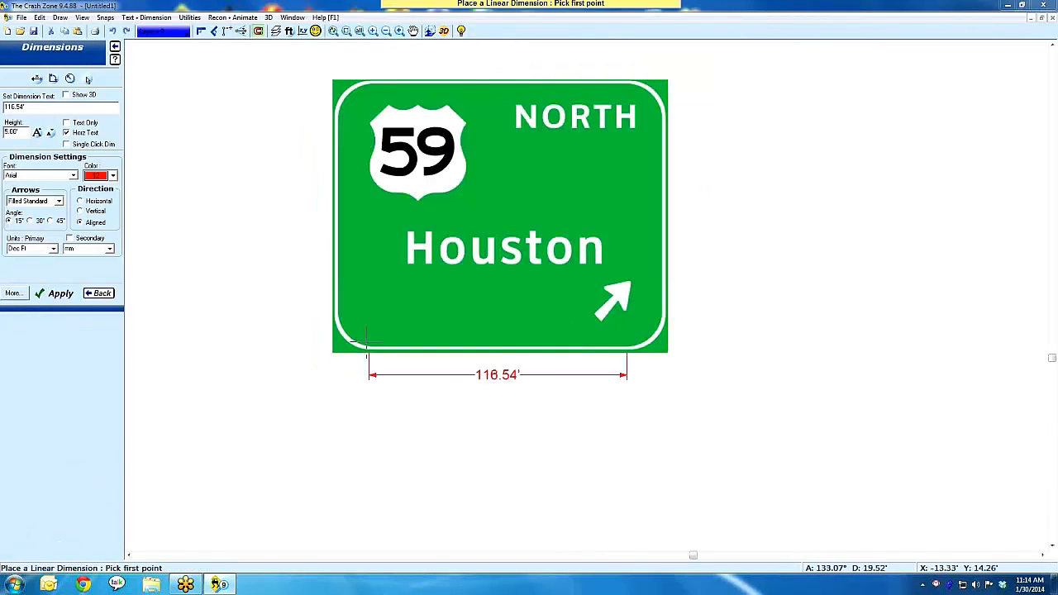
{"action": "left_click", "coordinate": [99, 293]}
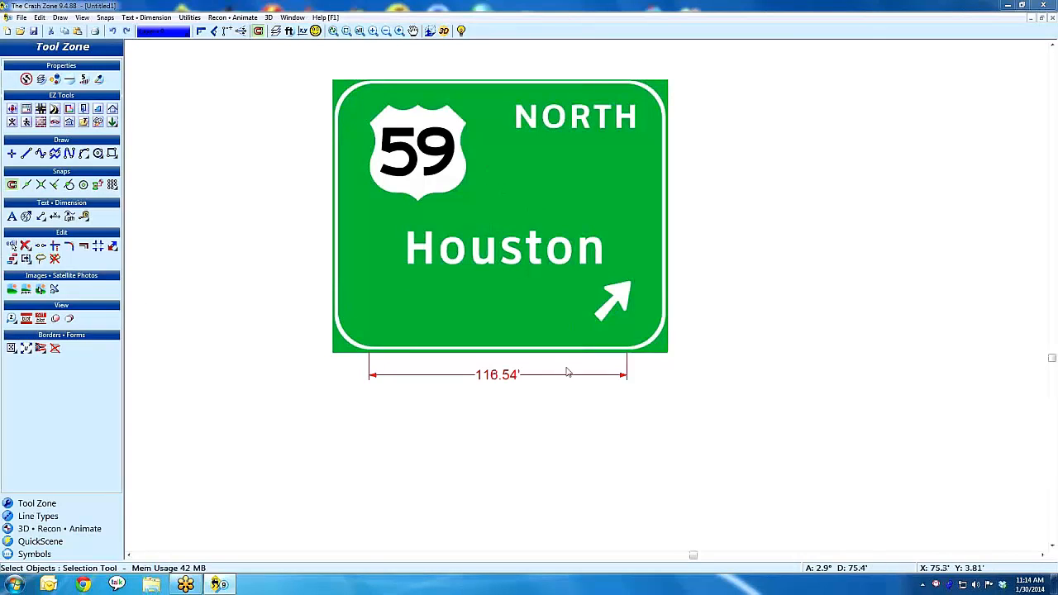
Scale the sign image and its dimension together, setting the actual distance between the dimension's two end points to 50 ft.
{"action": "left_click", "coordinate": [273, 60]}
{"action": "left_click", "coordinate": [743, 440]}
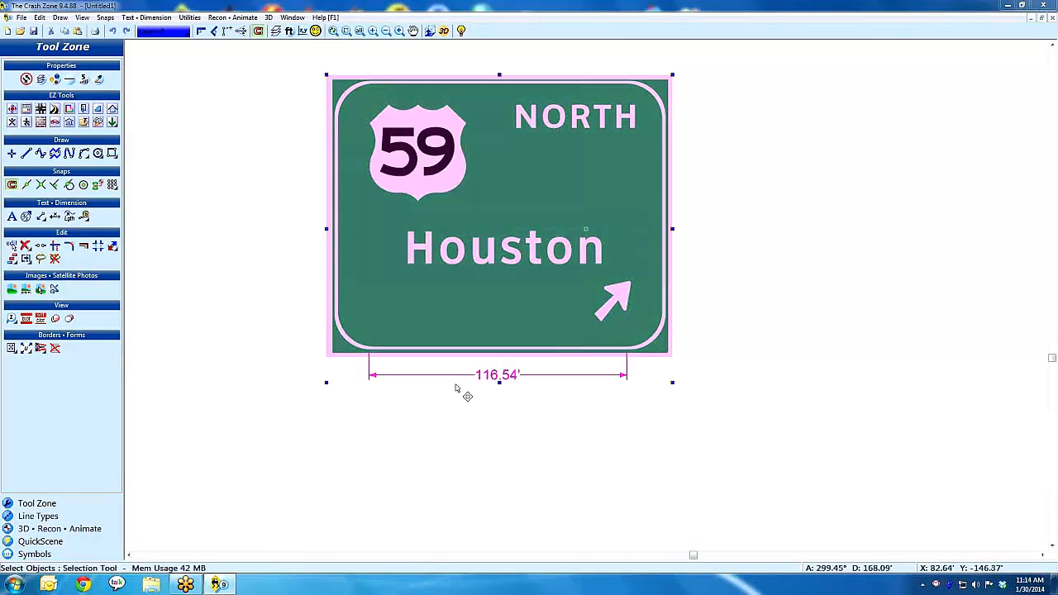
{"action": "left_click", "coordinate": [26, 289]}
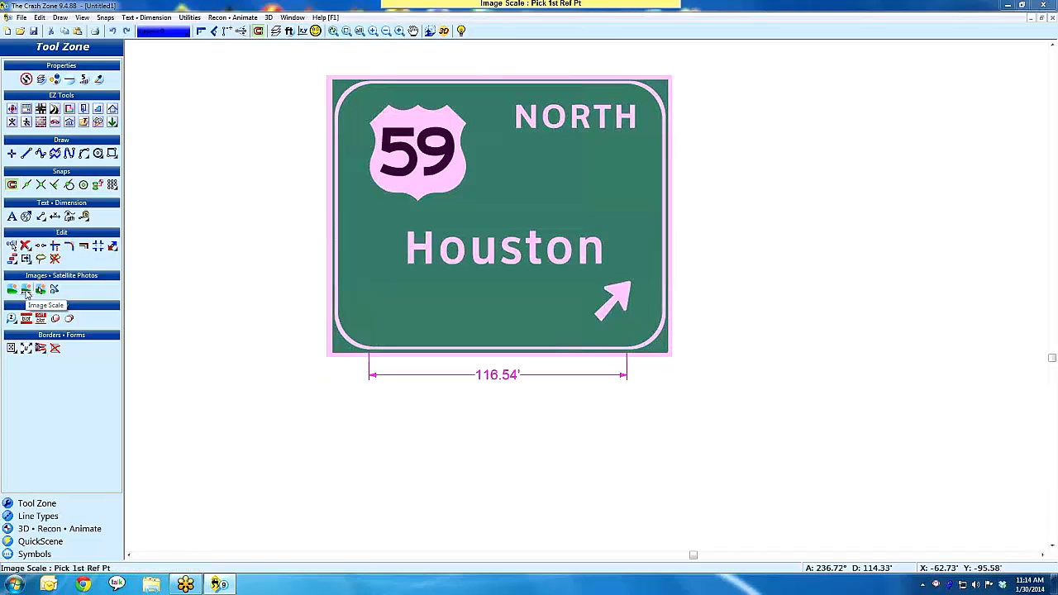
{"action": "left_click", "coordinate": [369, 347]}
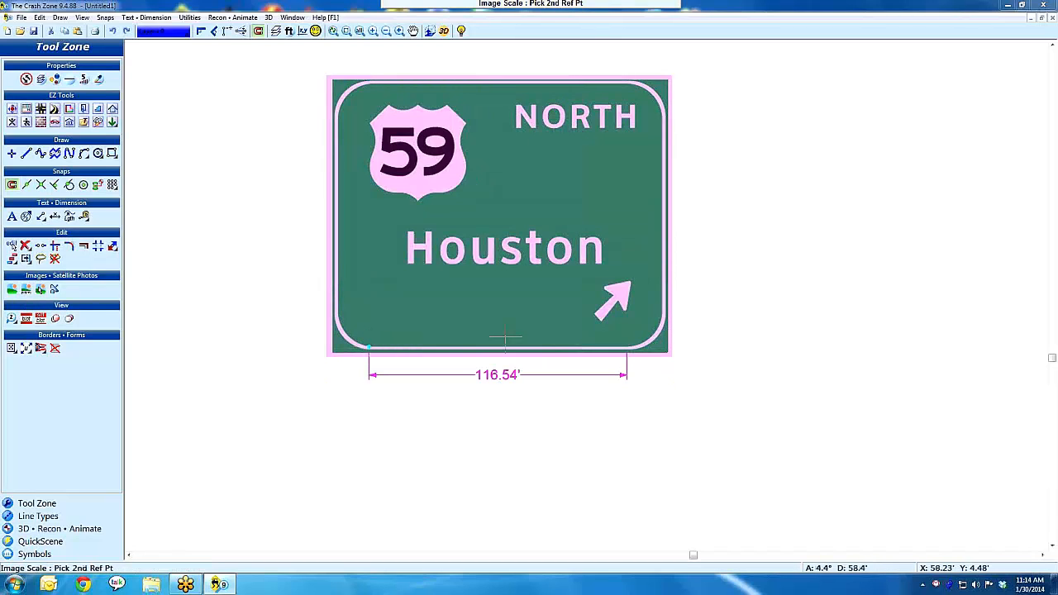
{"action": "left_click", "coordinate": [625, 348]}
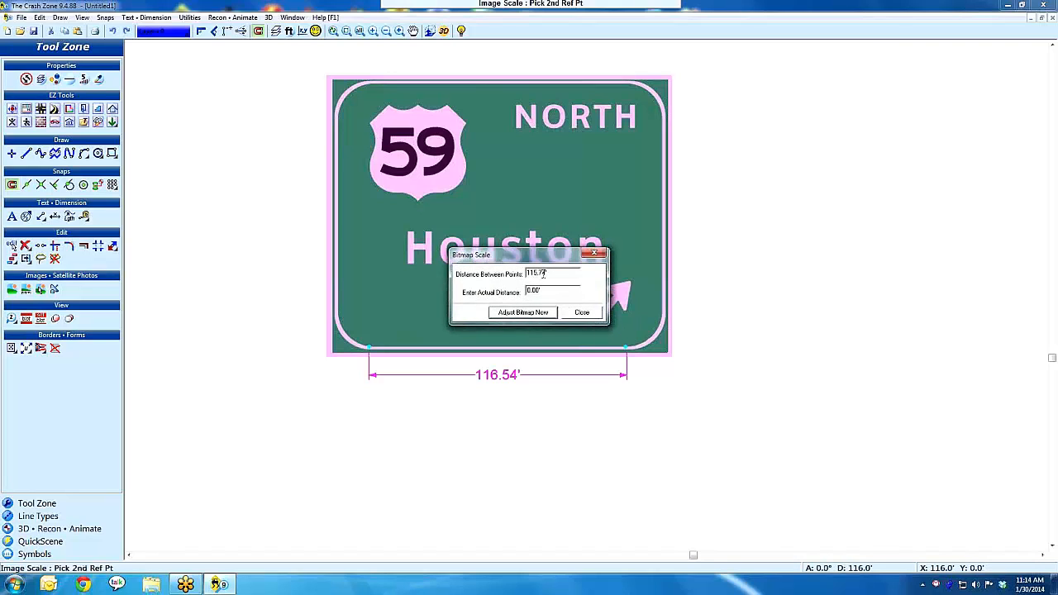
{"action": "key", "text": "Tab"}
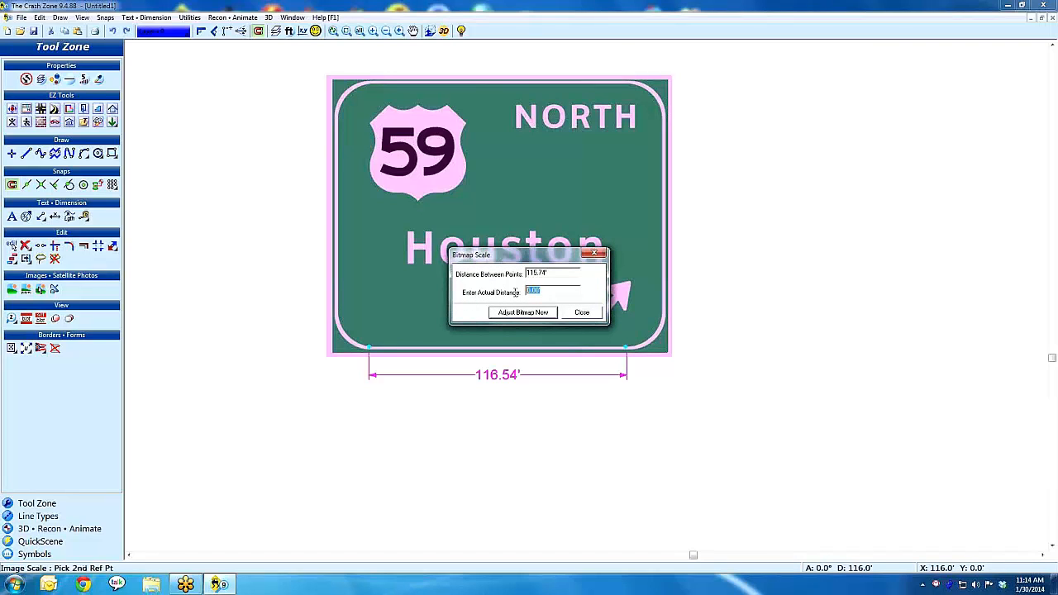
{"action": "type", "text": "50"}
{"action": "left_click", "coordinate": [524, 312]}
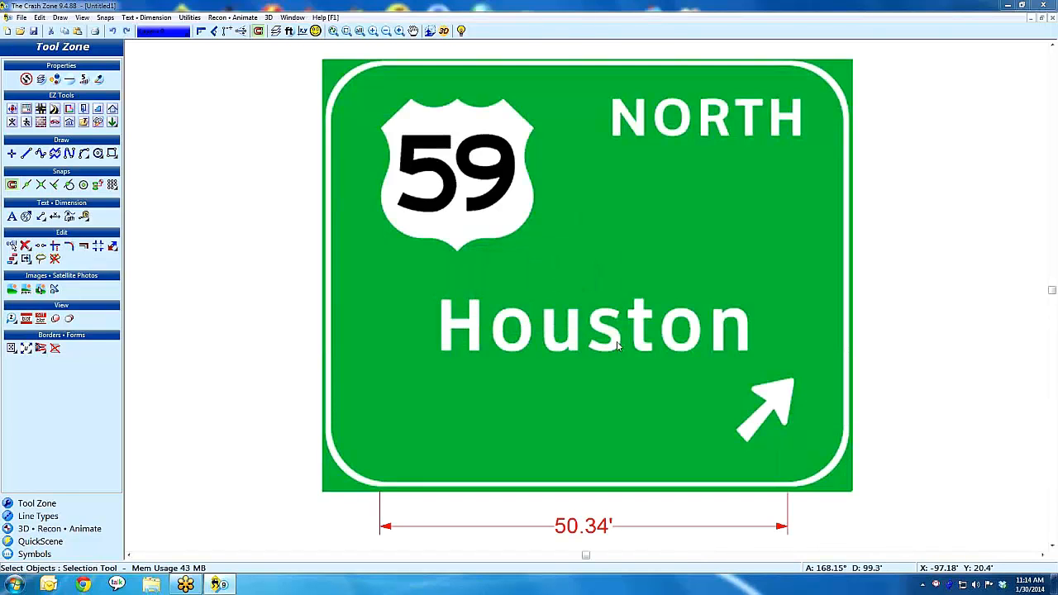
{"action": "scroll", "coordinate": [621, 376], "scroll_direction": "down", "scroll_amount": 1}
{"action": "scroll", "coordinate": [585, 300], "scroll_direction": "down", "scroll_amount": 1}
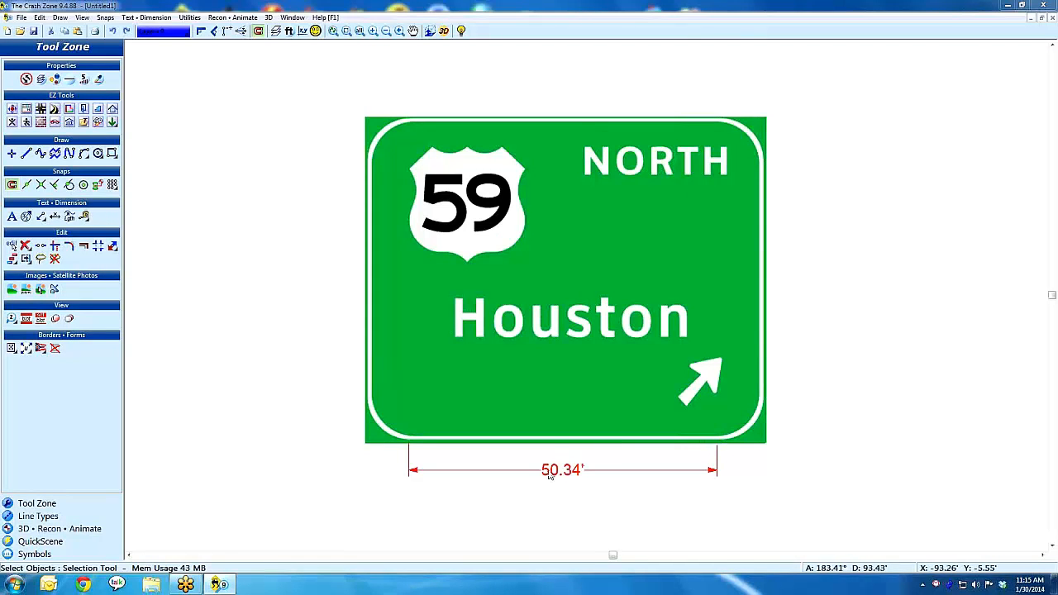
Fade the sign image to 59% and put it on layer 1019, locked for tracing.
{"action": "left_click", "coordinate": [522, 248]}
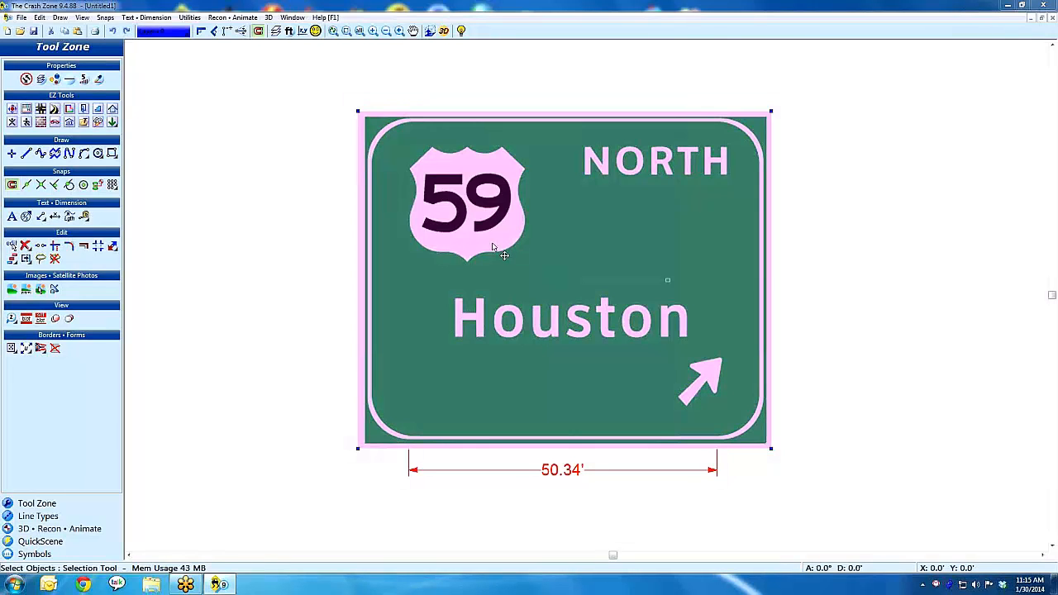
{"action": "left_click", "coordinate": [41, 290]}
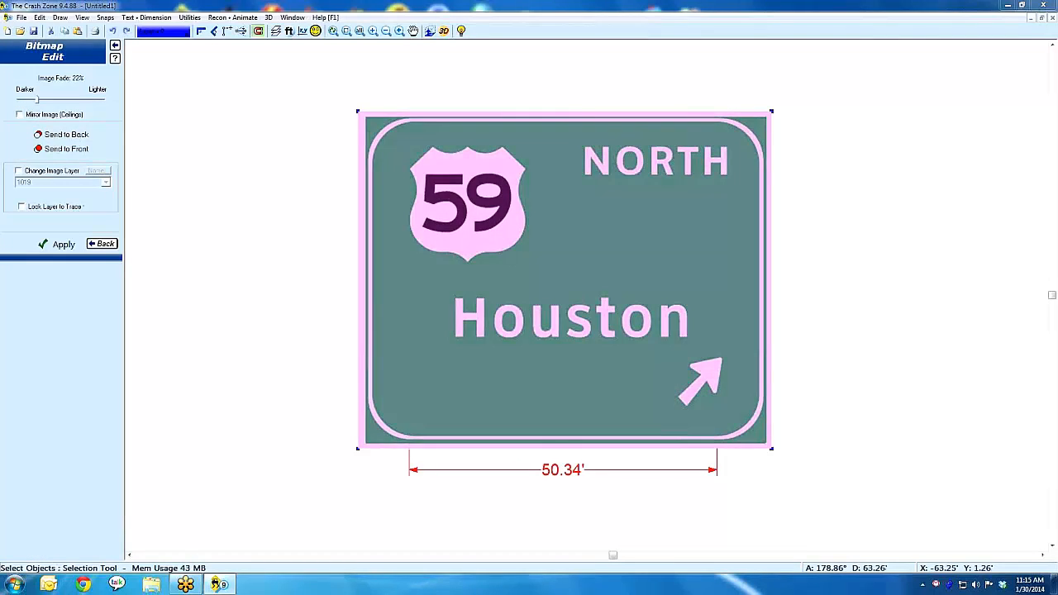
{"action": "left_click_drag", "start_coordinate": [37, 99], "coordinate": [69, 99]}
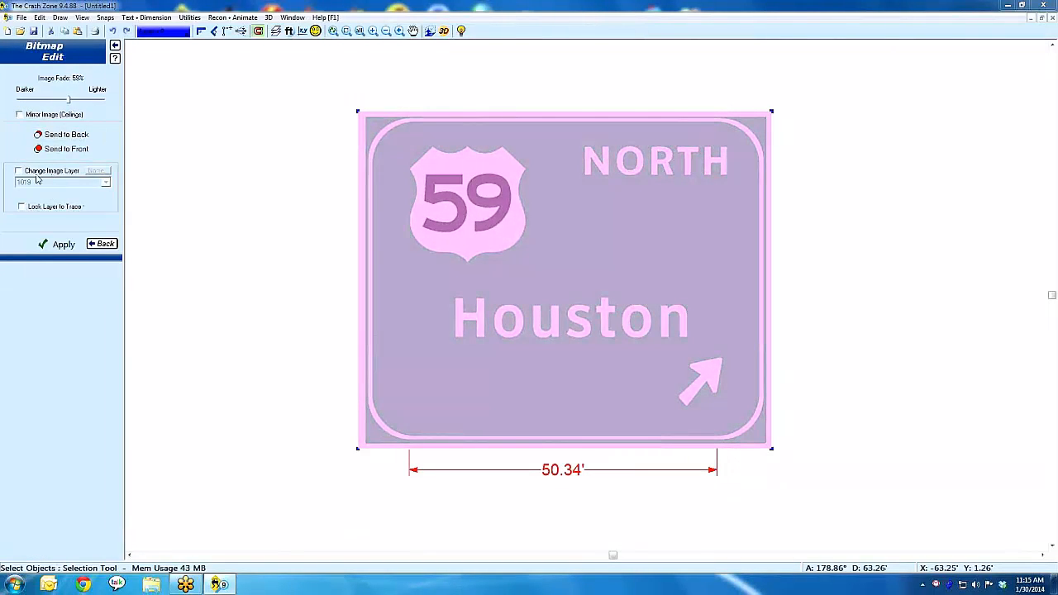
{"action": "left_click", "coordinate": [38, 208]}
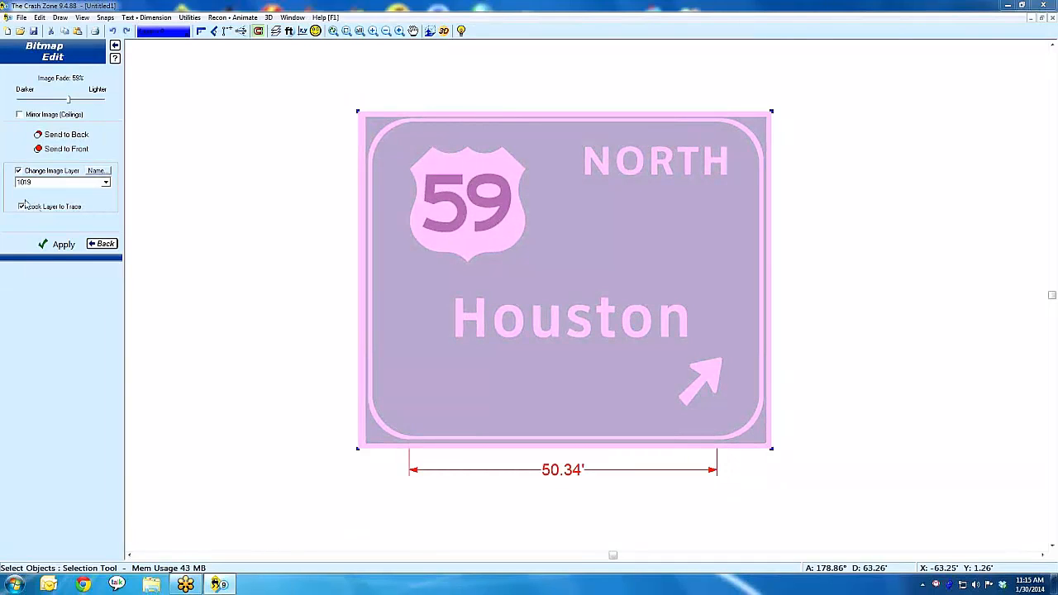
{"action": "left_click", "coordinate": [62, 245]}
{"action": "left_click", "coordinate": [101, 244]}
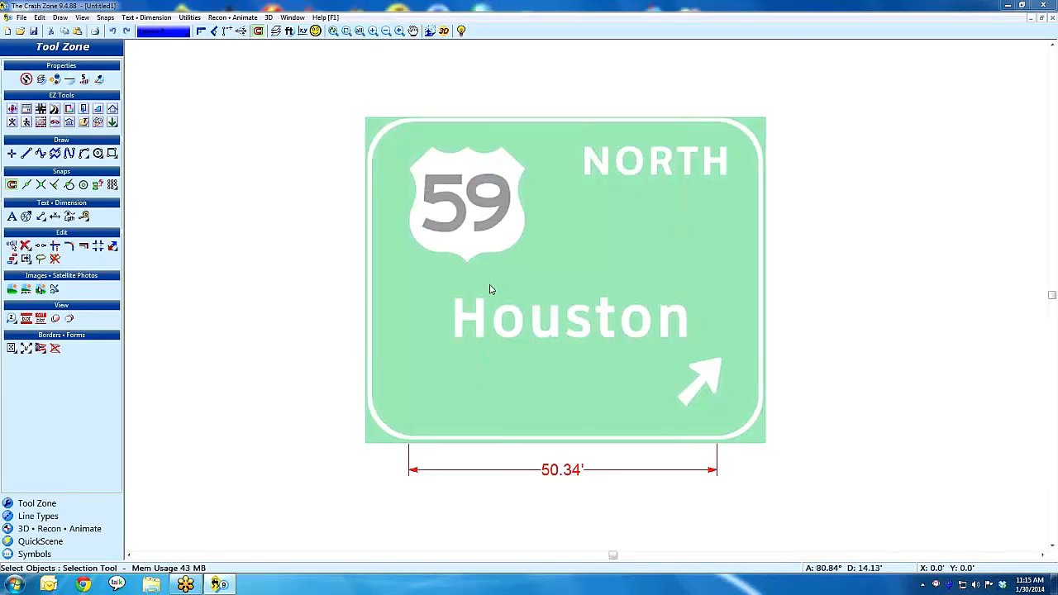
{"action": "left_click", "coordinate": [524, 468]}
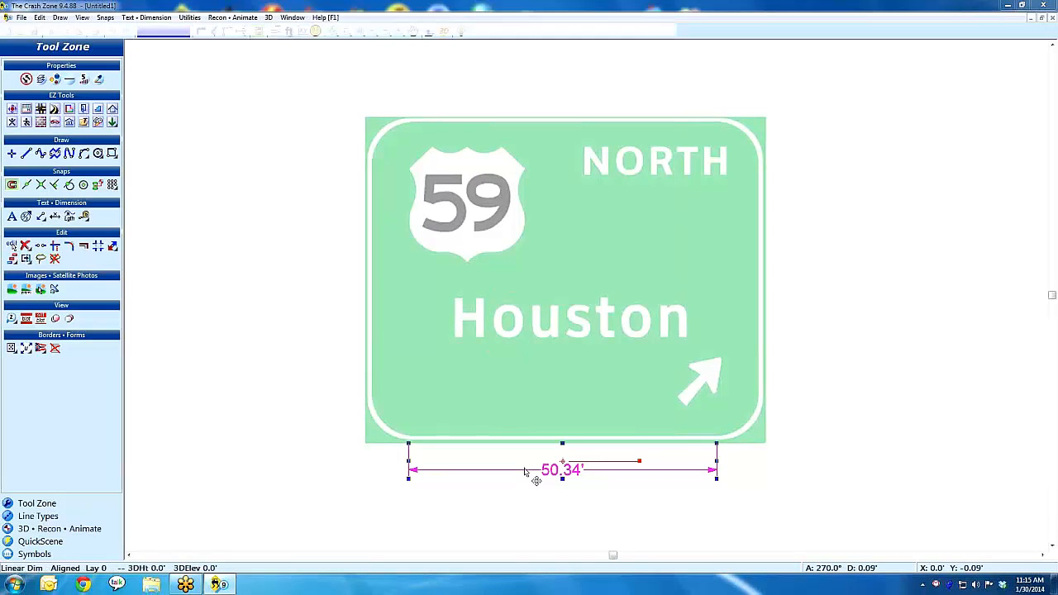
{"action": "left_click", "coordinate": [299, 403]}
{"action": "left_click", "coordinate": [298, 402]}
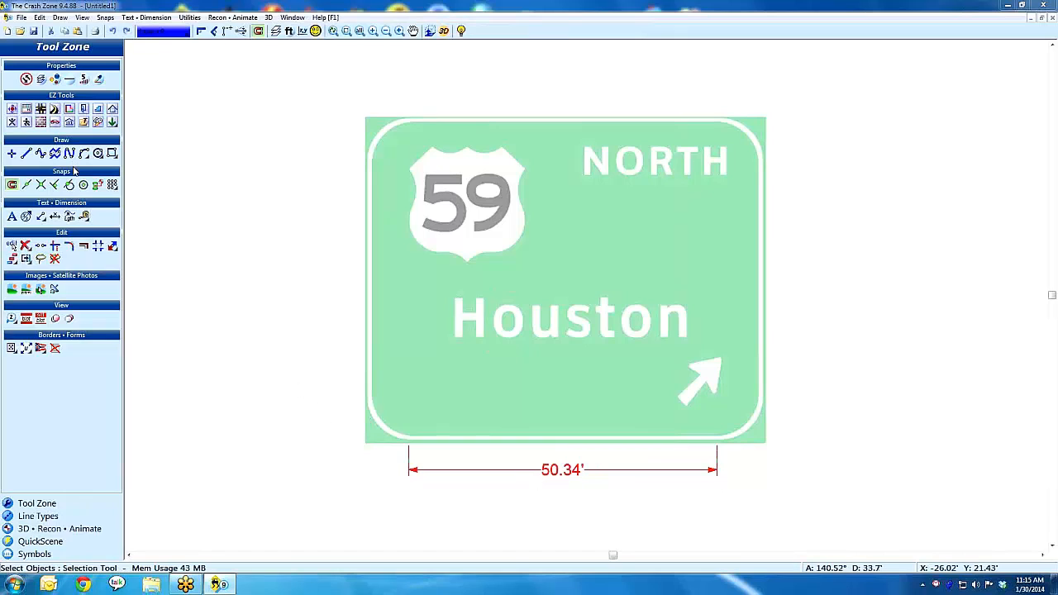
Trace the route shield with a blue spline curve from its upper-left corner down around the bottom tip to the lower right side.
{"action": "left_click", "coordinate": [64, 158]}
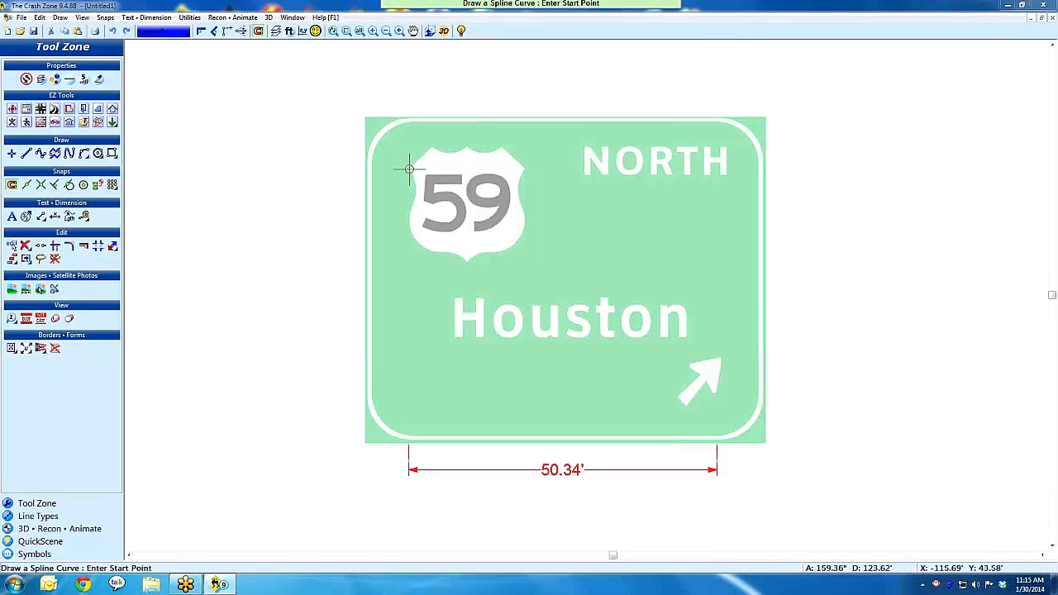
{"action": "left_click", "coordinate": [411, 170]}
{"action": "left_click", "coordinate": [415, 172]}
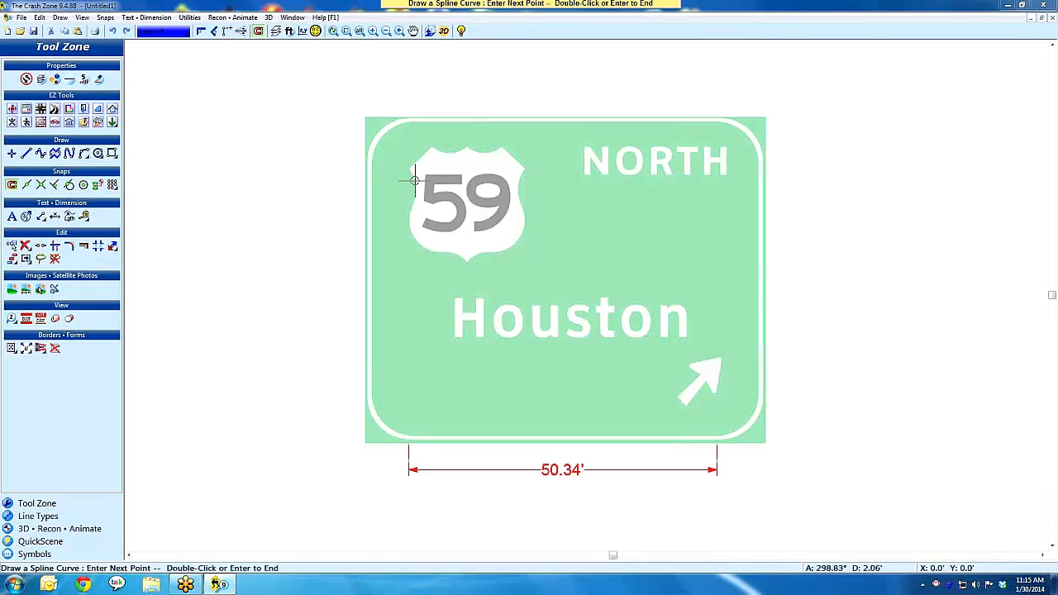
{"action": "left_click", "coordinate": [411, 213]}
{"action": "left_click", "coordinate": [411, 222]}
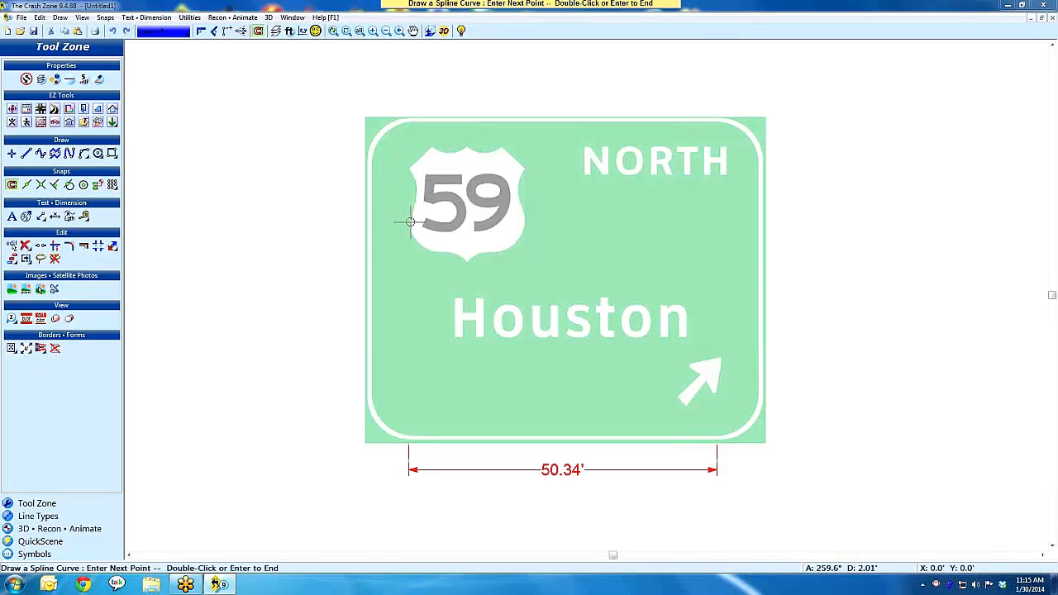
{"action": "left_click", "coordinate": [419, 245]}
{"action": "left_click", "coordinate": [438, 251]}
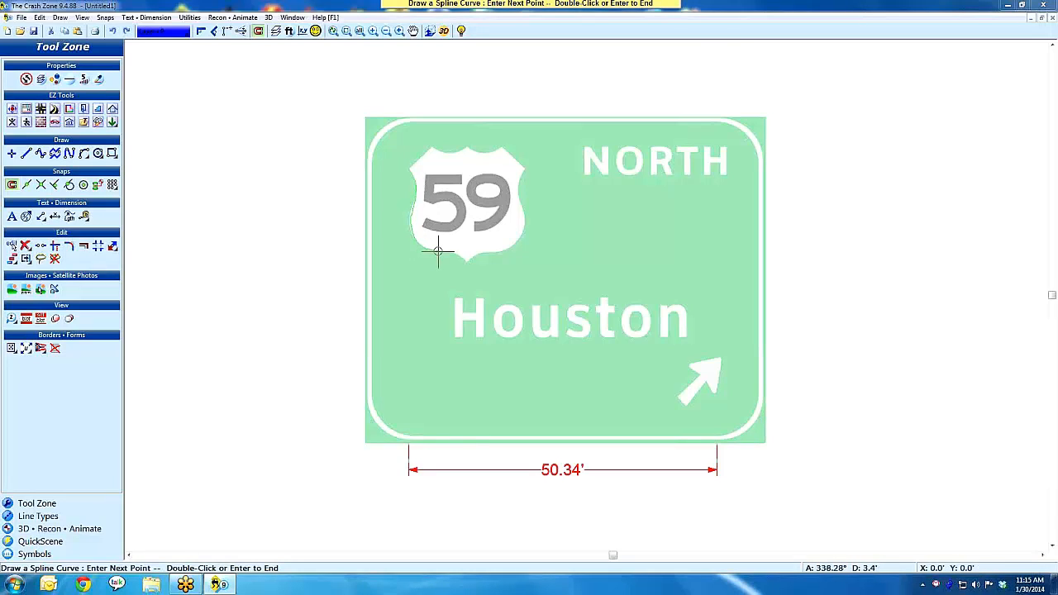
{"action": "left_click", "coordinate": [451, 253]}
{"action": "left_click", "coordinate": [462, 257]}
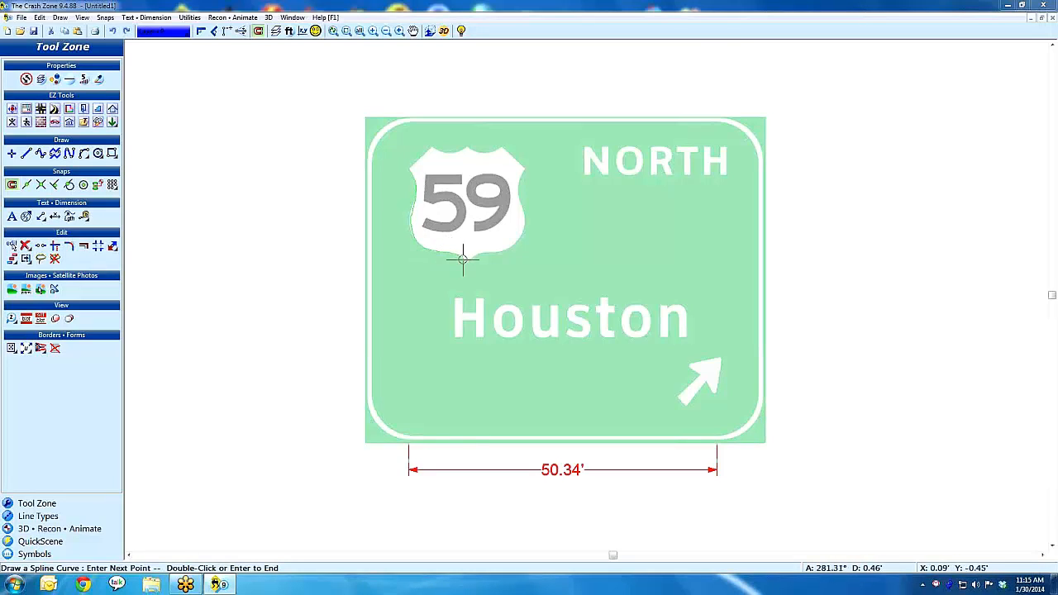
{"action": "left_click", "coordinate": [467, 263]}
{"action": "left_click", "coordinate": [475, 256]}
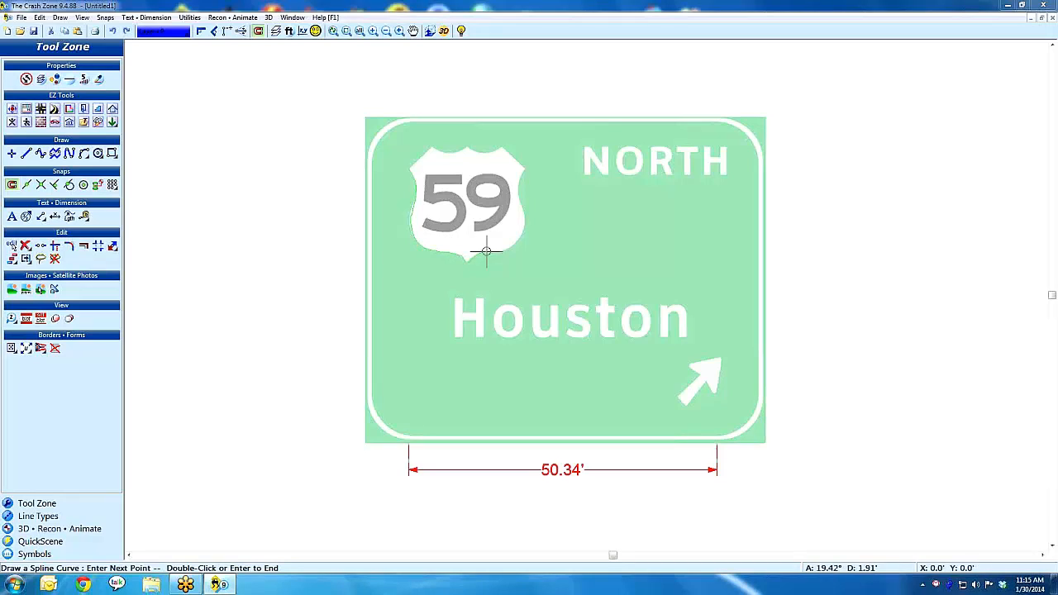
{"action": "left_click", "coordinate": [494, 252]}
{"action": "left_click", "coordinate": [505, 248]}
{"action": "double_click", "coordinate": [523, 224]}
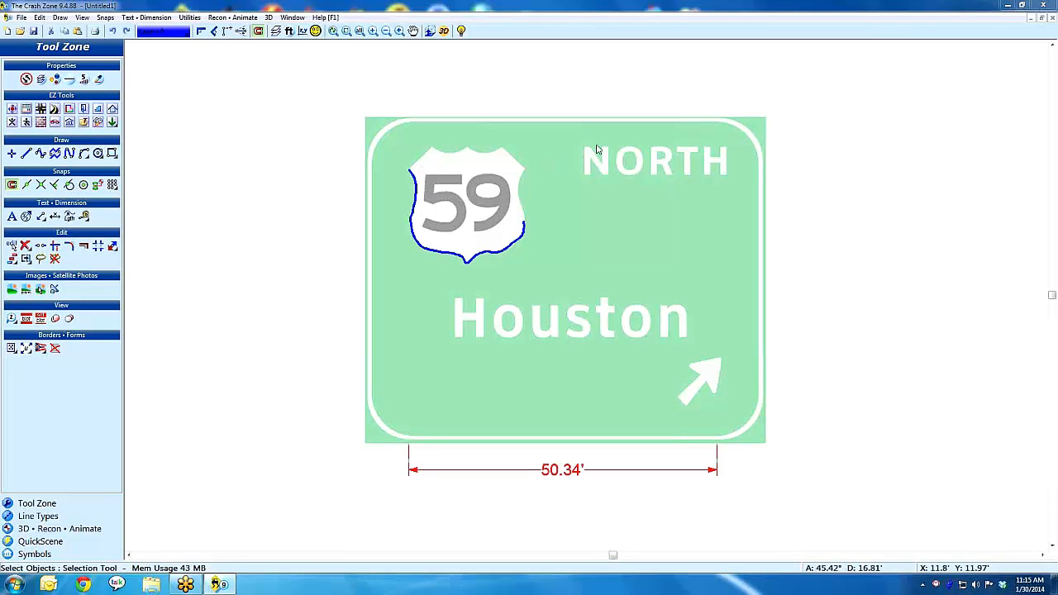
Draw a blue two-point rectangle framing the whole sign image, with its corners just outside the image's edges.
{"action": "scroll", "coordinate": [560, 274], "scroll_direction": "down", "scroll_amount": 5}
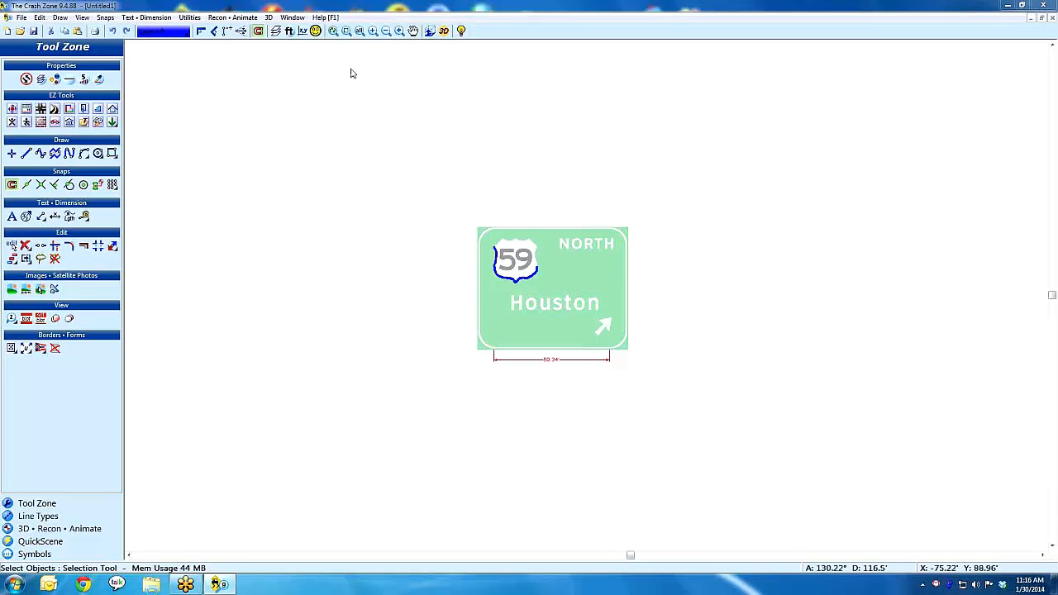
{"action": "left_click", "coordinate": [112, 154]}
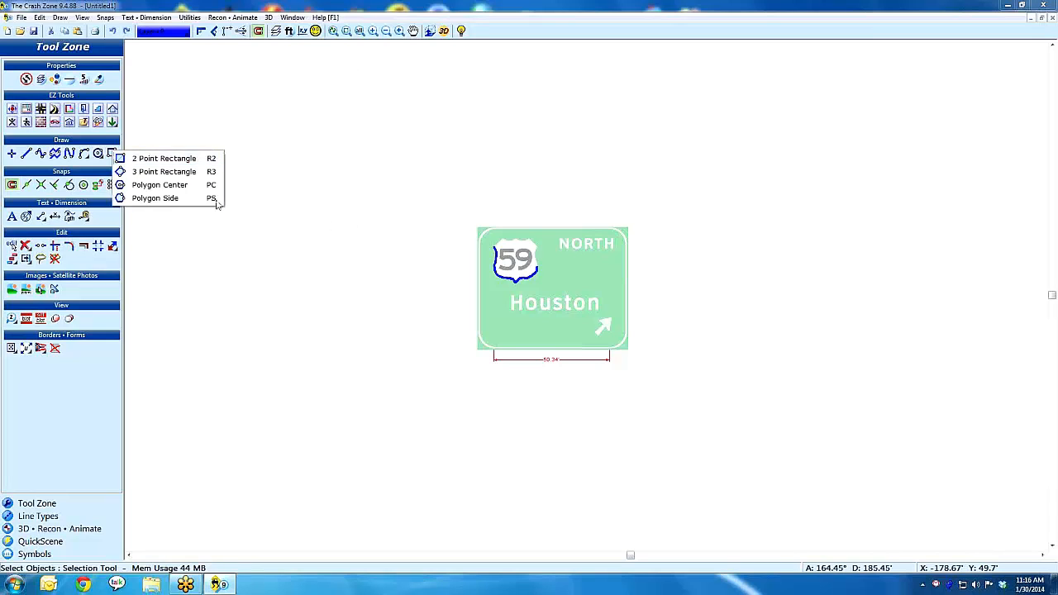
{"action": "left_click", "coordinate": [206, 159]}
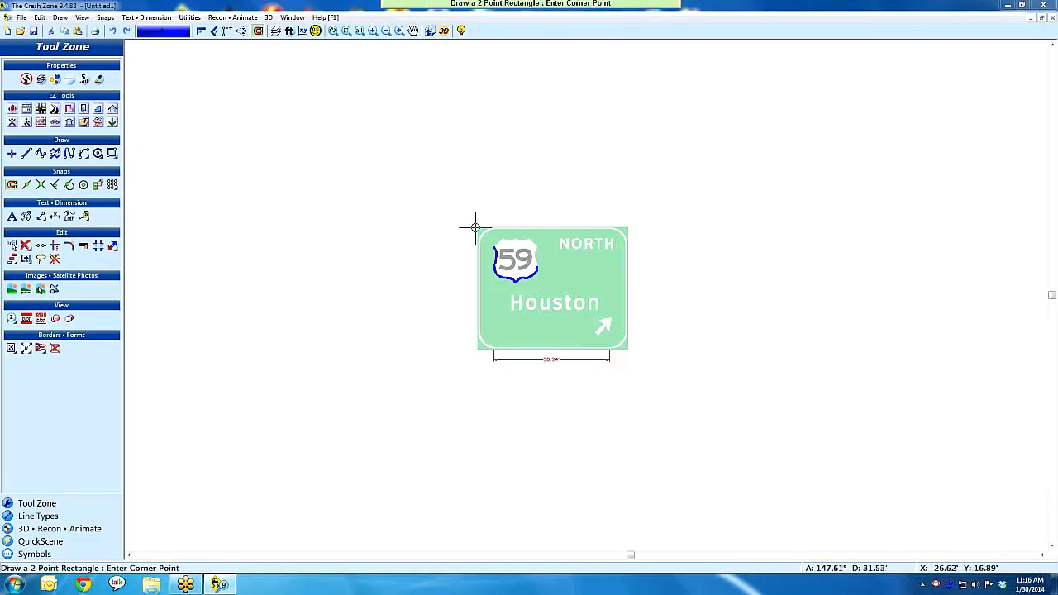
{"action": "left_click", "coordinate": [474, 224]}
{"action": "left_click", "coordinate": [630, 352]}
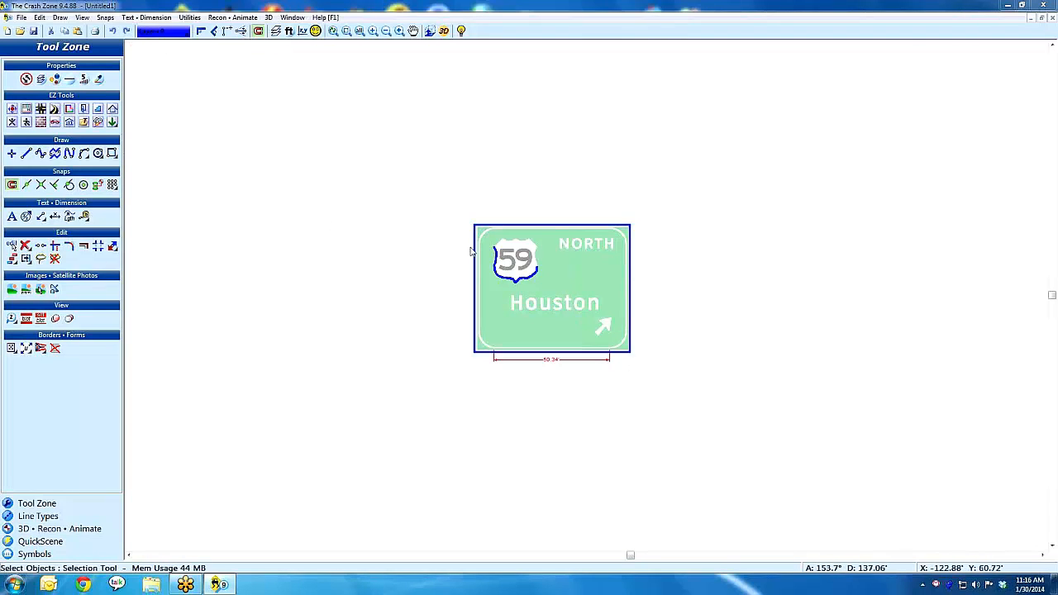
Fillet the upper-left corner of the rectangle around the sign with a radius of 10.
{"action": "scroll", "coordinate": [586, 296], "scroll_direction": "up", "scroll_amount": 2}
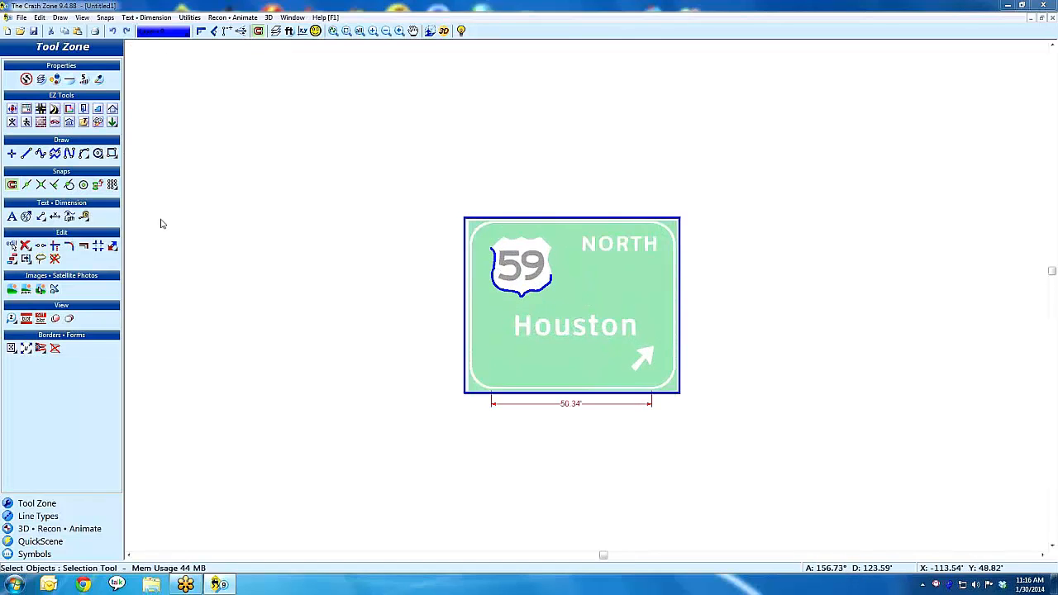
{"action": "left_click", "coordinate": [69, 245]}
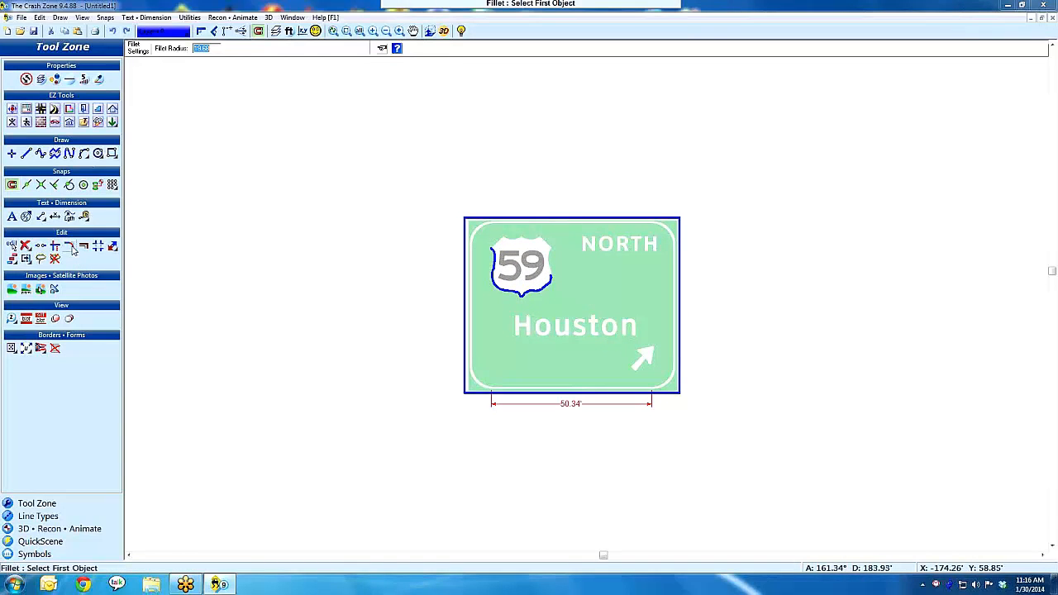
{"action": "left_click", "coordinate": [177, 50]}
{"action": "type", "text": "10"}
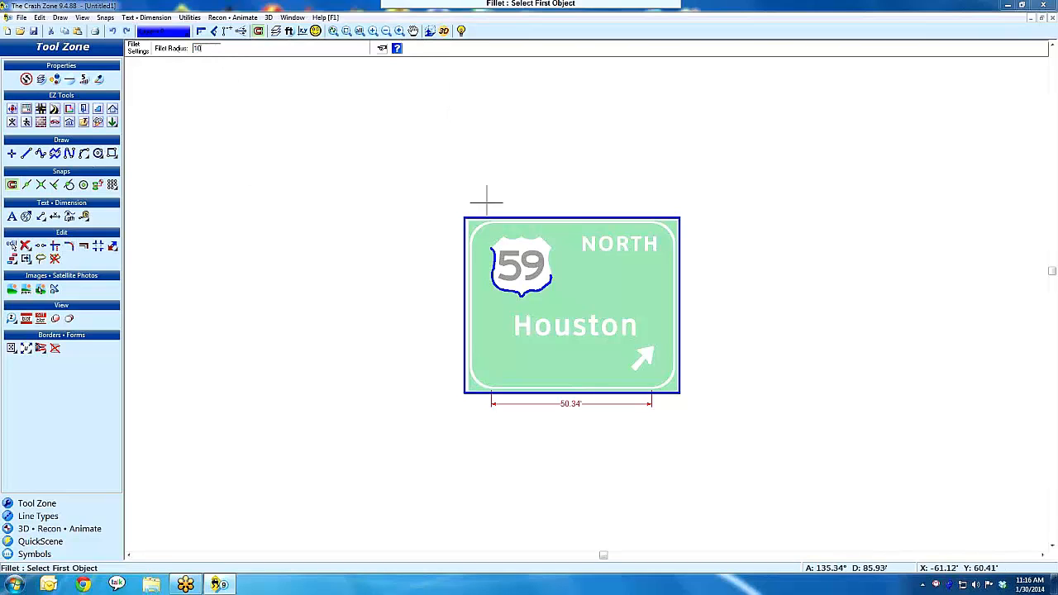
{"action": "left_click", "coordinate": [484, 217]}
{"action": "left_click", "coordinate": [463, 232]}
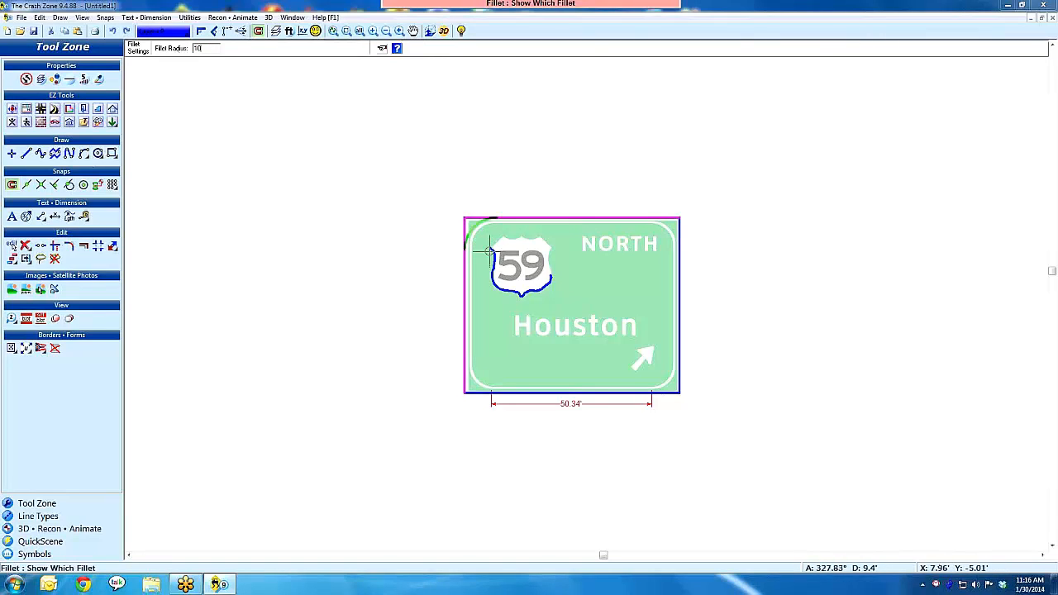
{"action": "left_click", "coordinate": [457, 236]}
Round the rectangle's upper-right and lower-right corners with the same fillet radius of 10.
{"action": "key", "text": "space"}
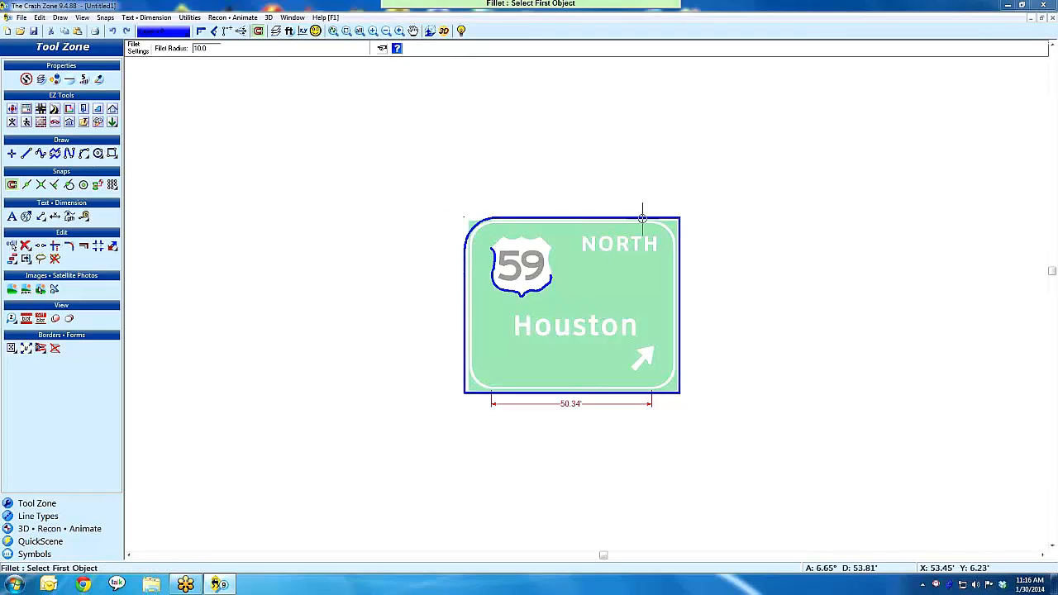
{"action": "left_click", "coordinate": [650, 217]}
{"action": "left_click", "coordinate": [679, 230]}
{"action": "left_click", "coordinate": [671, 236]}
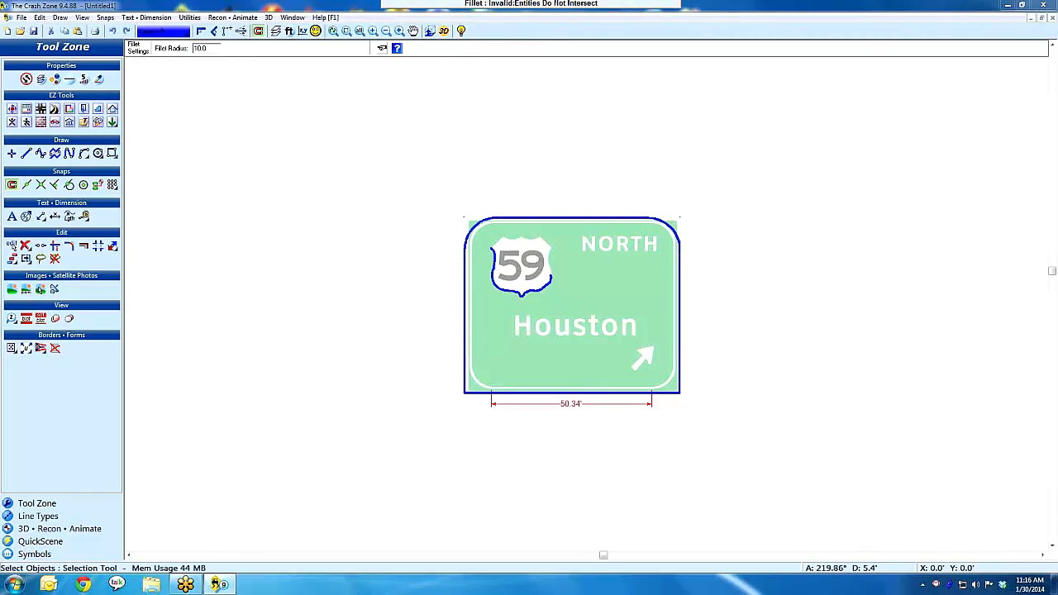
{"action": "key", "text": "space"}
{"action": "left_click", "coordinate": [681, 366]}
{"action": "left_click", "coordinate": [668, 394]}
{"action": "left_click", "coordinate": [665, 387]}
{"action": "key", "text": "Escape"}
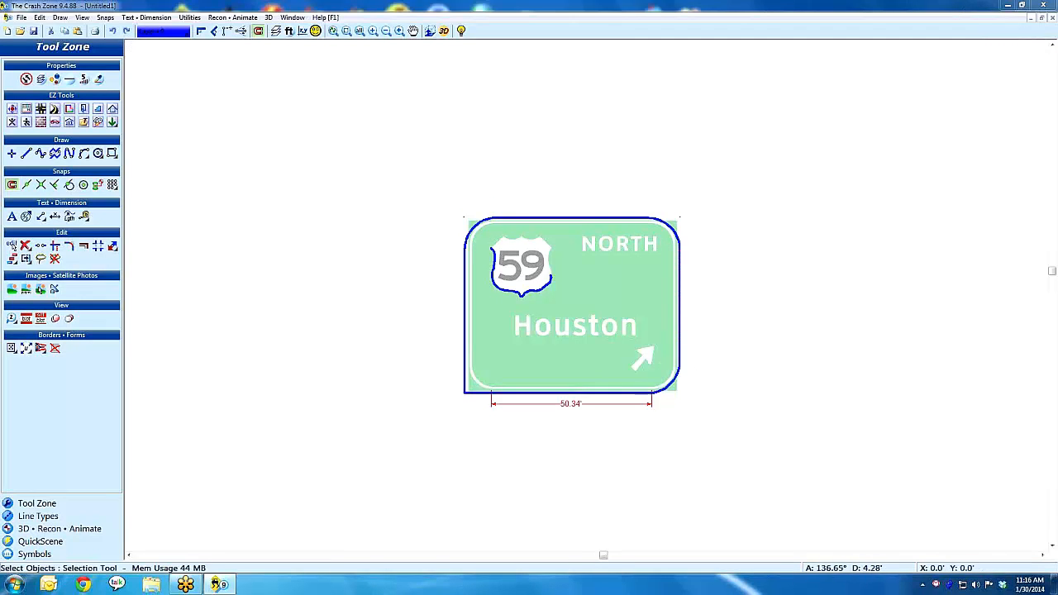
Fillet the rectangle's remaining lower-left corner between its left and bottom sides, keeping the radius of 10.
{"action": "key", "text": "space"}
{"action": "left_click", "coordinate": [464, 383]}
{"action": "left_click", "coordinate": [475, 393]}
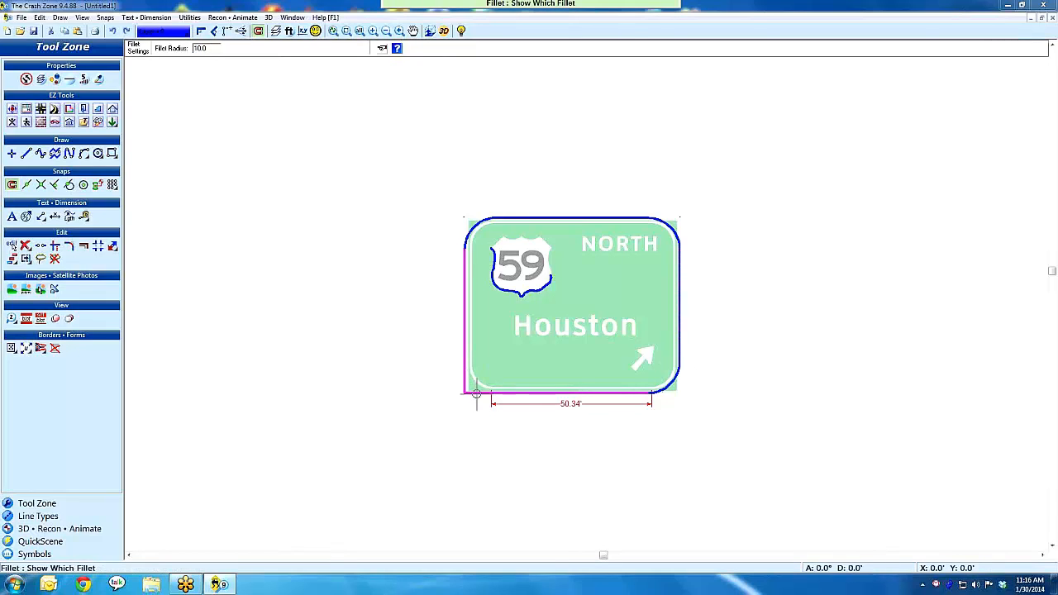
{"action": "left_click", "coordinate": [475, 390]}
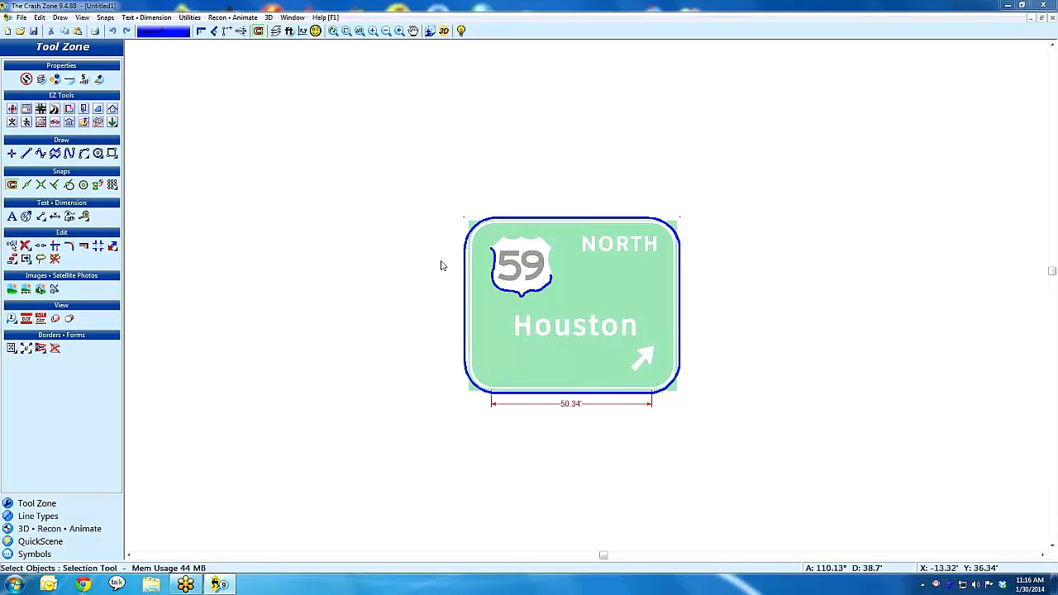